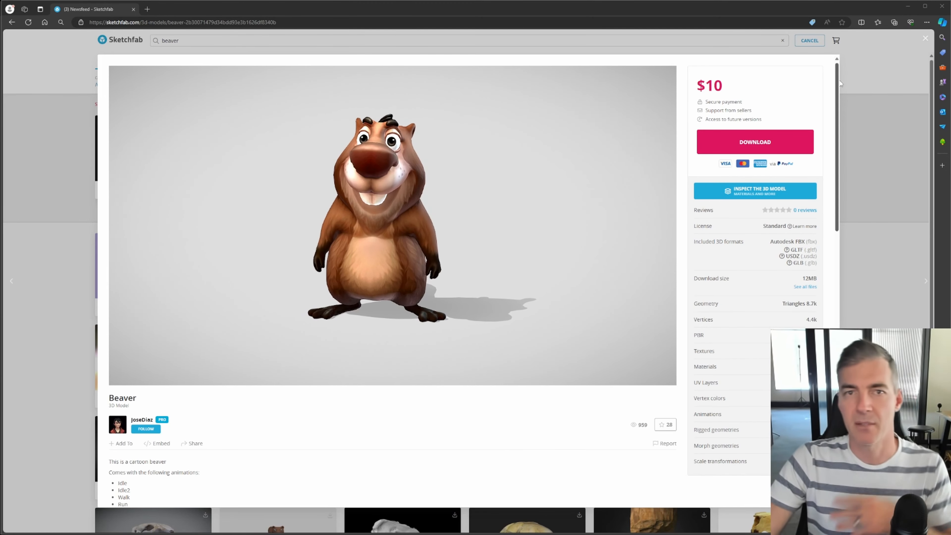
# Step: Minimize the browser, launch Character Creator 4 and dismiss its welcome window
pyautogui.click(908, 6)
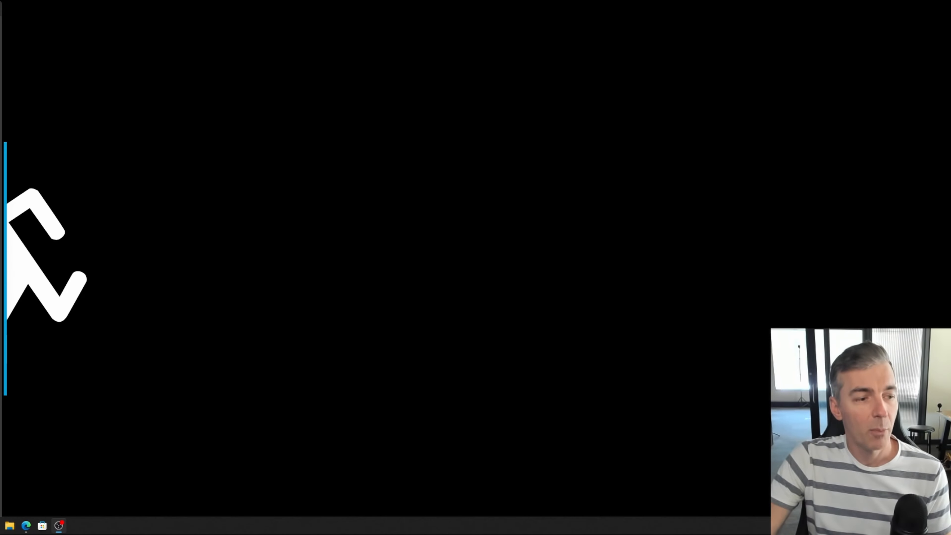
pyautogui.press('super')
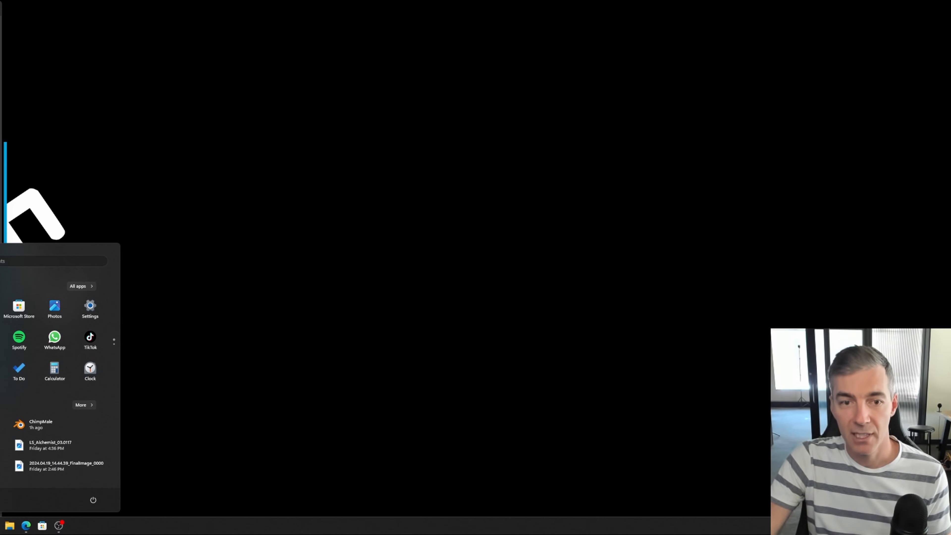
pyautogui.press('super+w')
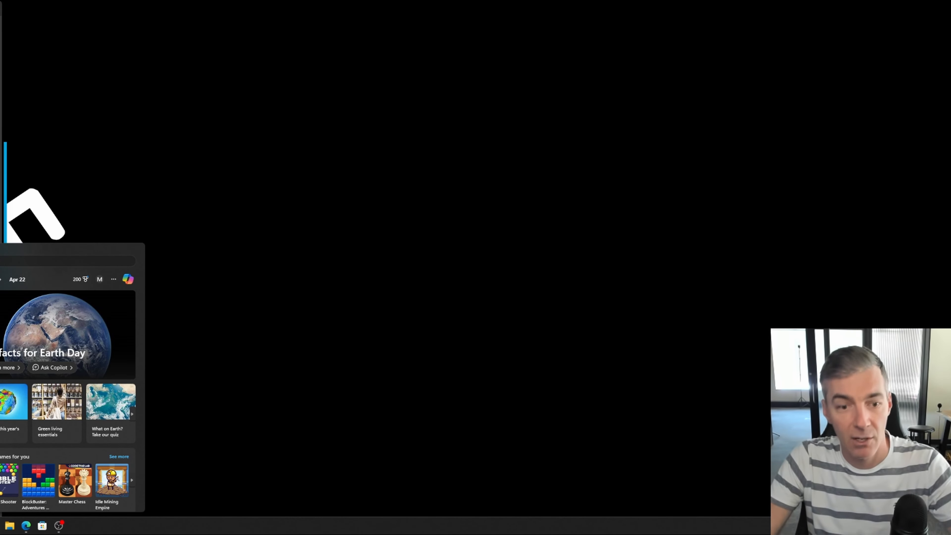
pyautogui.press('Return')
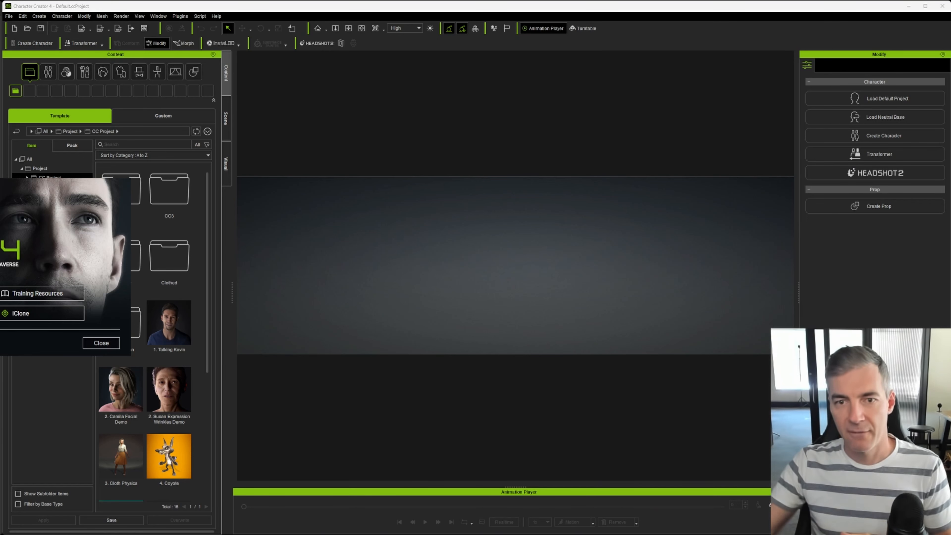
pyautogui.click(100, 343)
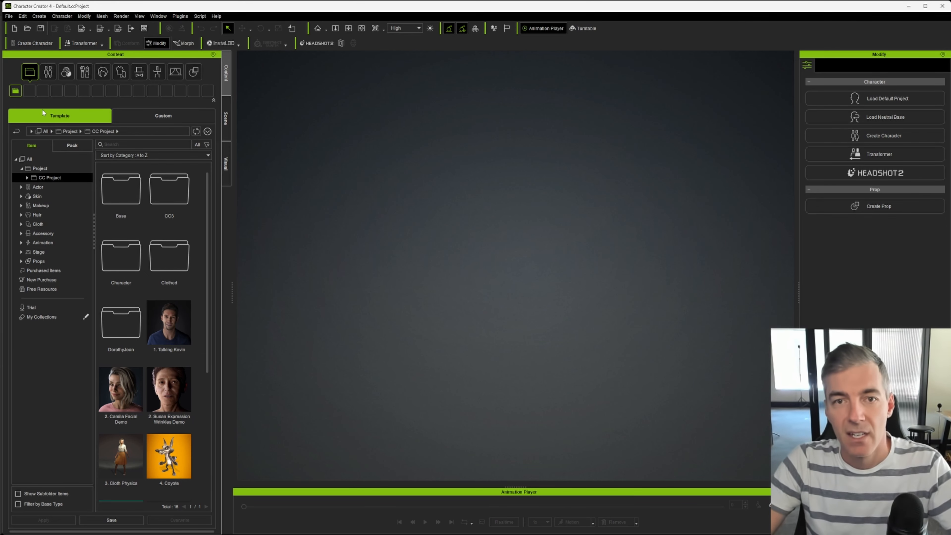
# Step: Start creating a character from a model file and browse to Downloads > beaver > source > Beaver
pyautogui.click(28, 44)
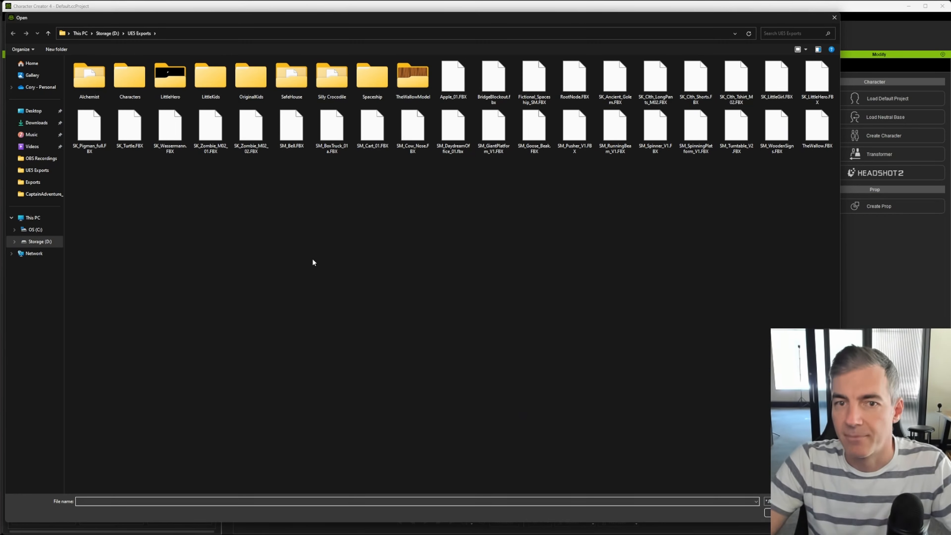
pyautogui.click(46, 125)
pyautogui.scroll(-5, 257, 291)
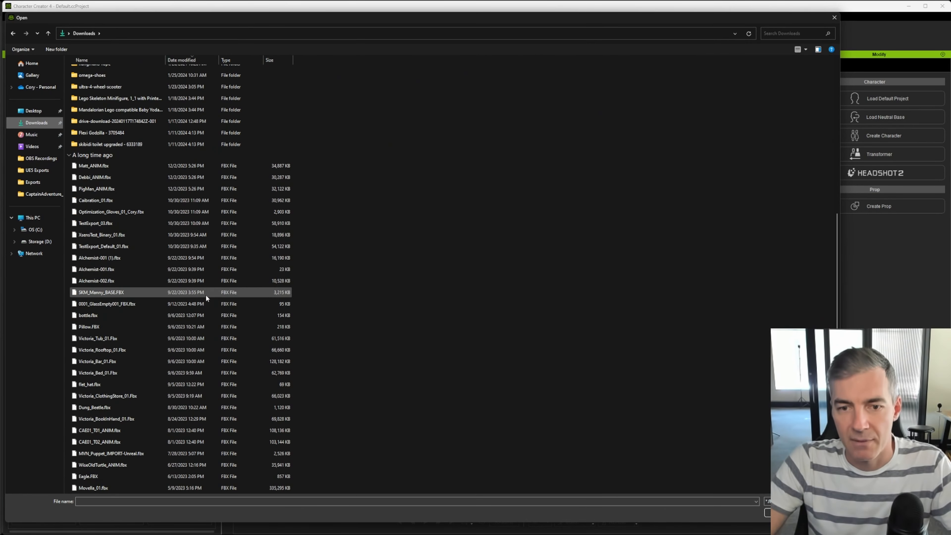
pyautogui.scroll(3, 153, 267)
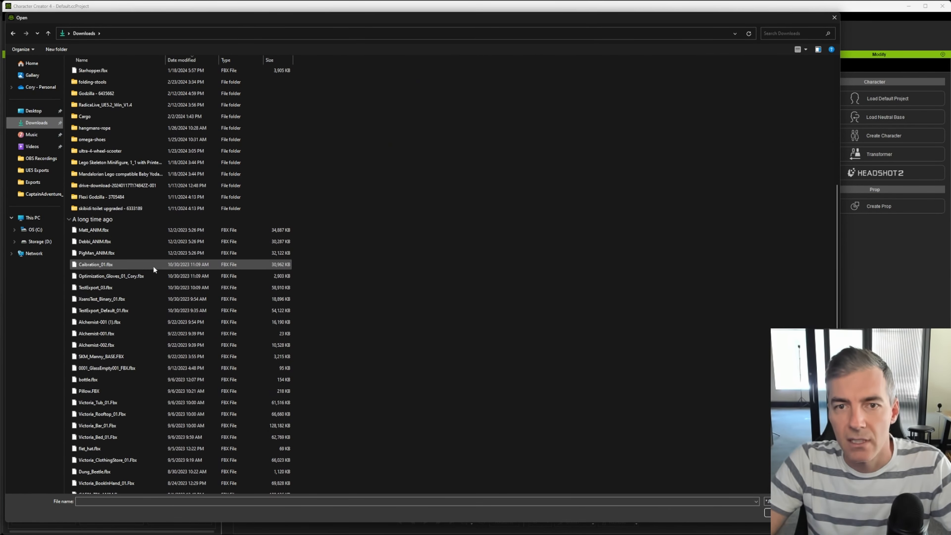
pyautogui.scroll(7, 153, 266)
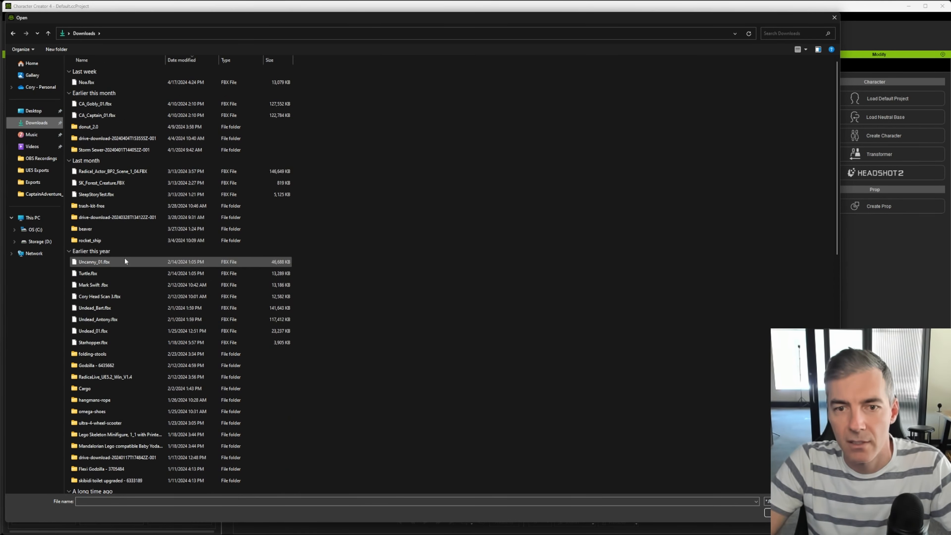
pyautogui.doubleClick(96, 229)
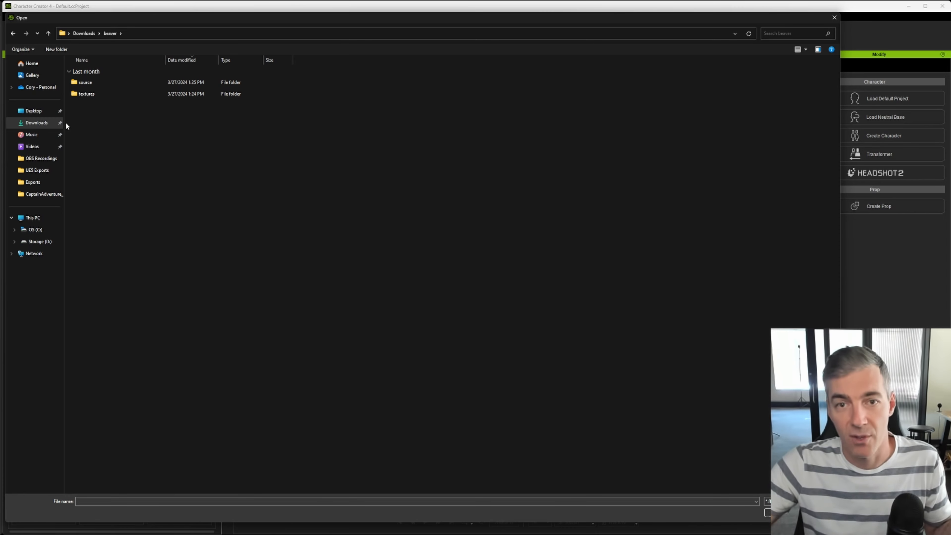
pyautogui.doubleClick(87, 83)
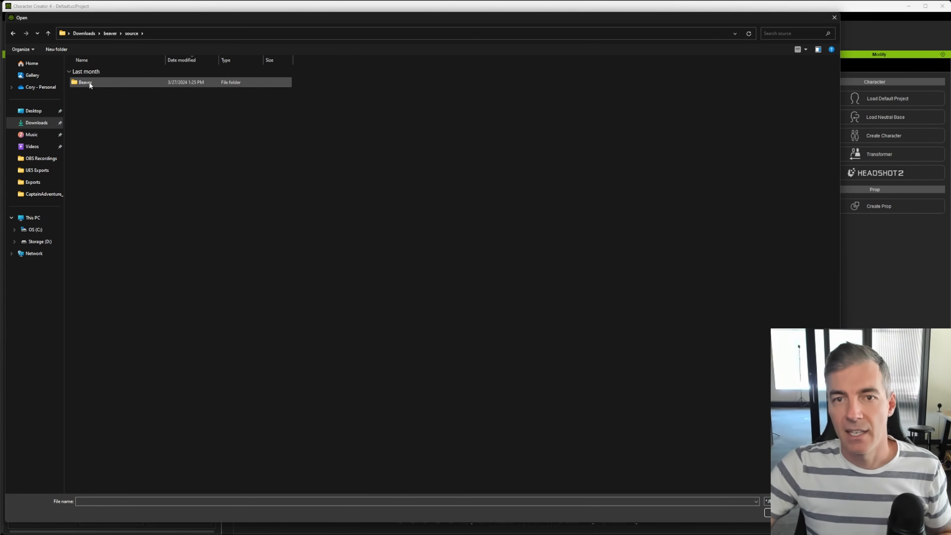
pyautogui.doubleClick(89, 83)
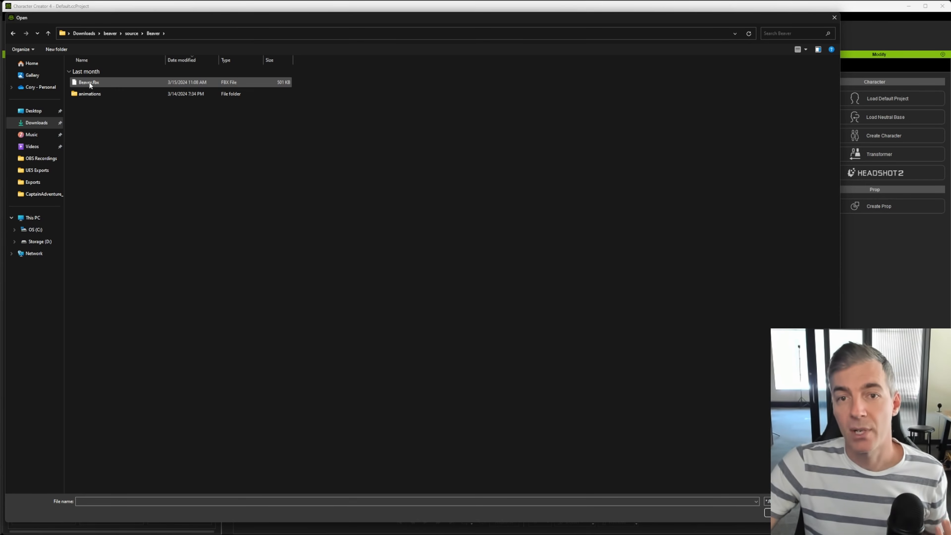
# Step: Check the animations folder, return to its parent and import Beaver.fbx as a Creature (Non-Human)
pyautogui.doubleClick(90, 93)
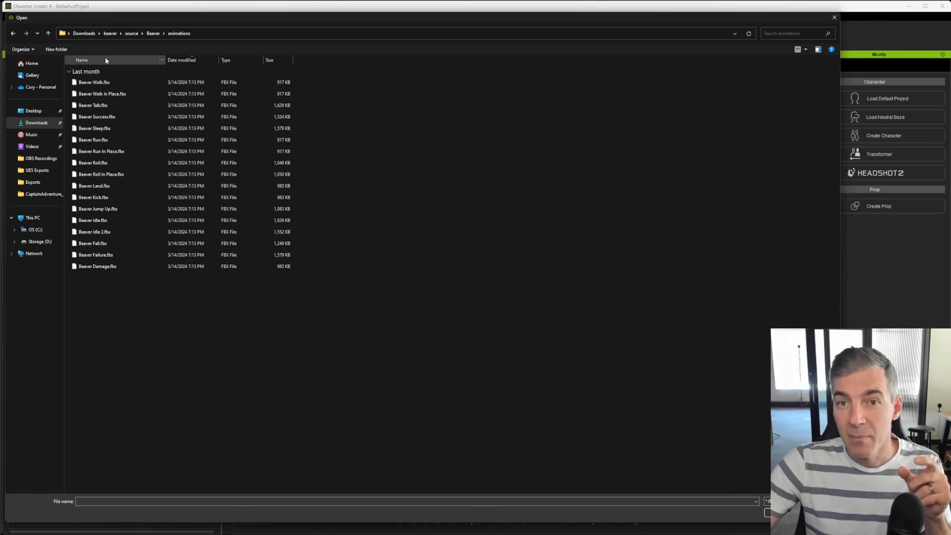
pyautogui.click(152, 34)
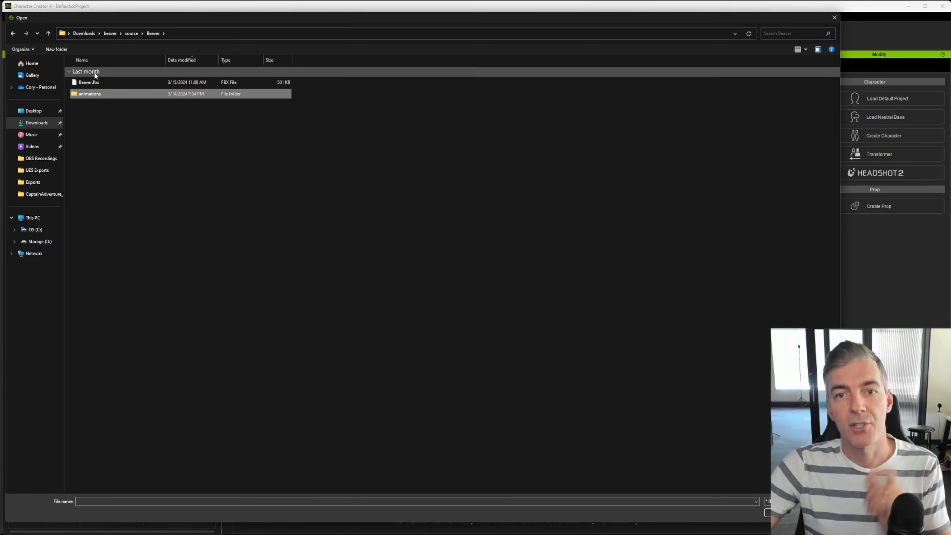
pyautogui.click(81, 83)
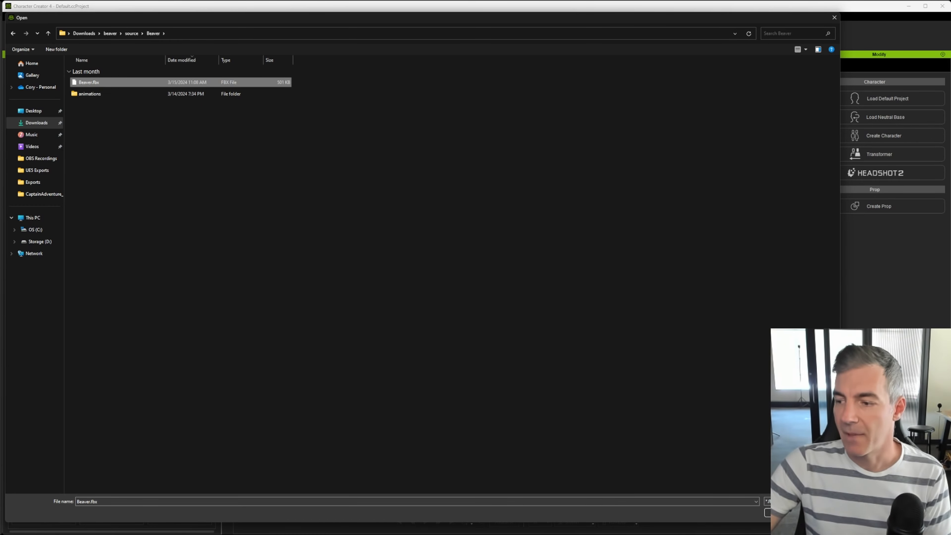
pyautogui.click(783, 513)
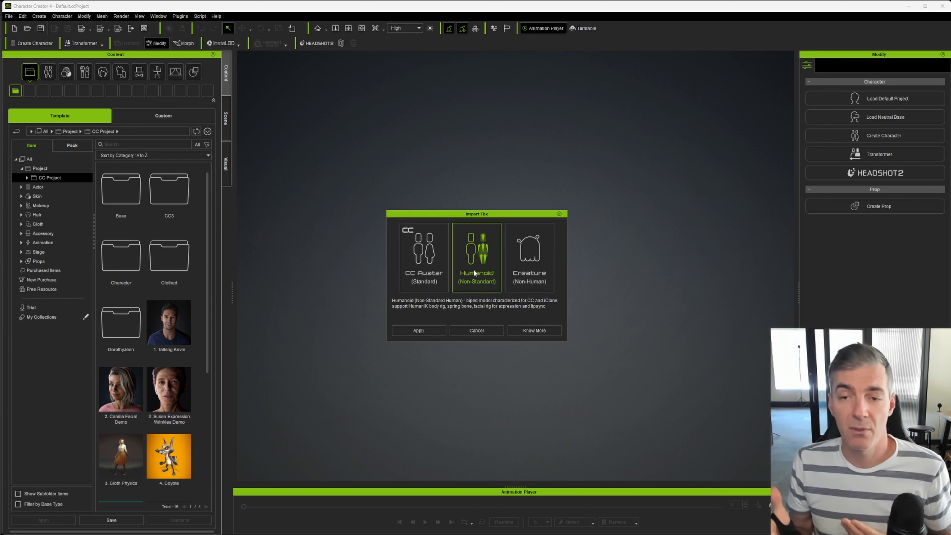
pyautogui.click(524, 265)
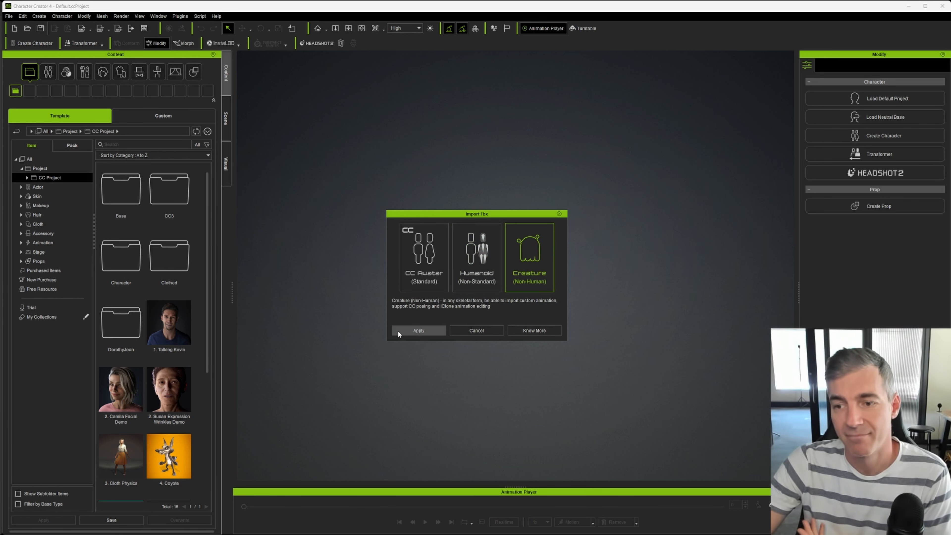
pyautogui.click(409, 331)
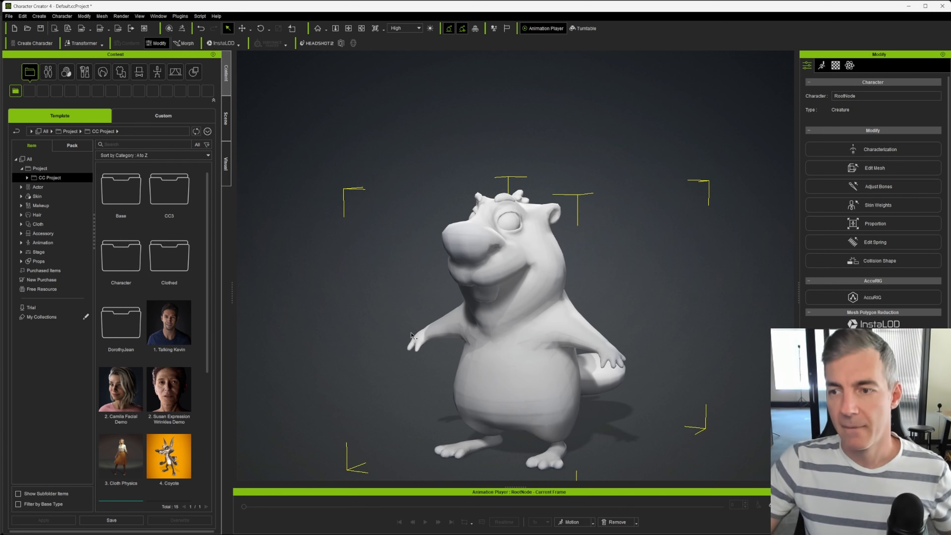
# Step: Load Beaver.tga from the beaver textures folder as the Base Color texture of the Beaver material
pyautogui.keyDown('alt'); pyautogui.moveTo(558, 312); pyautogui.dragTo(650, 298); pyautogui.keyUp('alt')
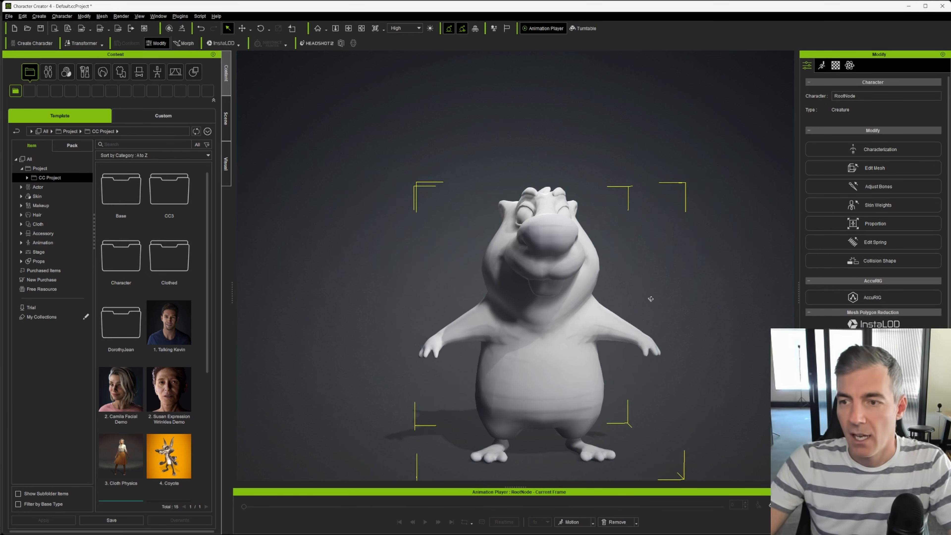
pyautogui.keyDown('alt'); pyautogui.moveTo(649, 298); pyautogui.dragTo(515, 283, button='middle'); pyautogui.keyUp('alt')
pyautogui.keyDown('alt'); pyautogui.moveTo(515, 283); pyautogui.dragTo(529, 294); pyautogui.keyUp('alt')
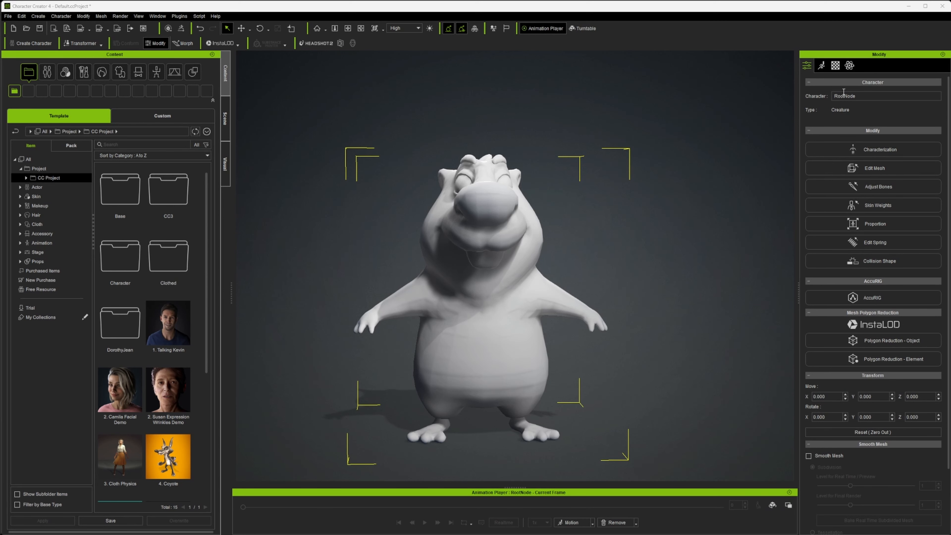
pyautogui.click(835, 66)
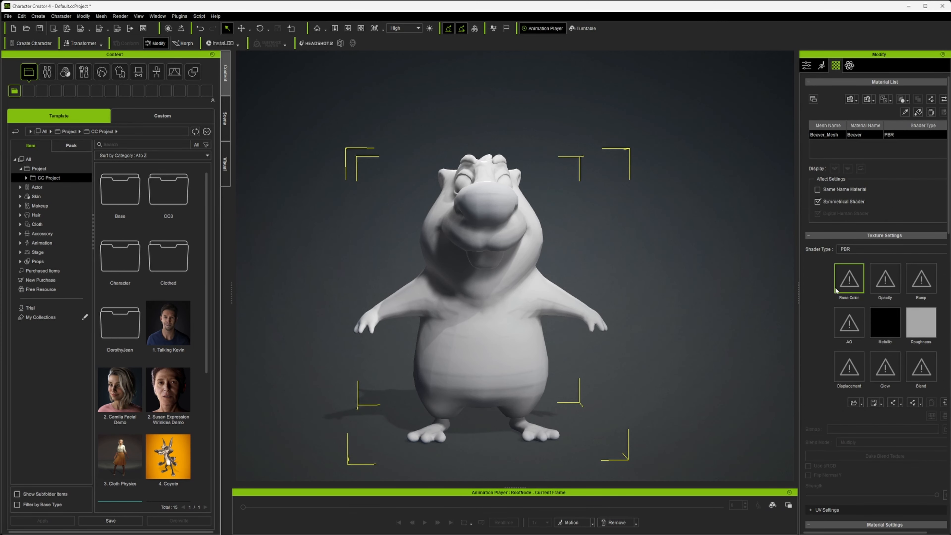
pyautogui.doubleClick(849, 285)
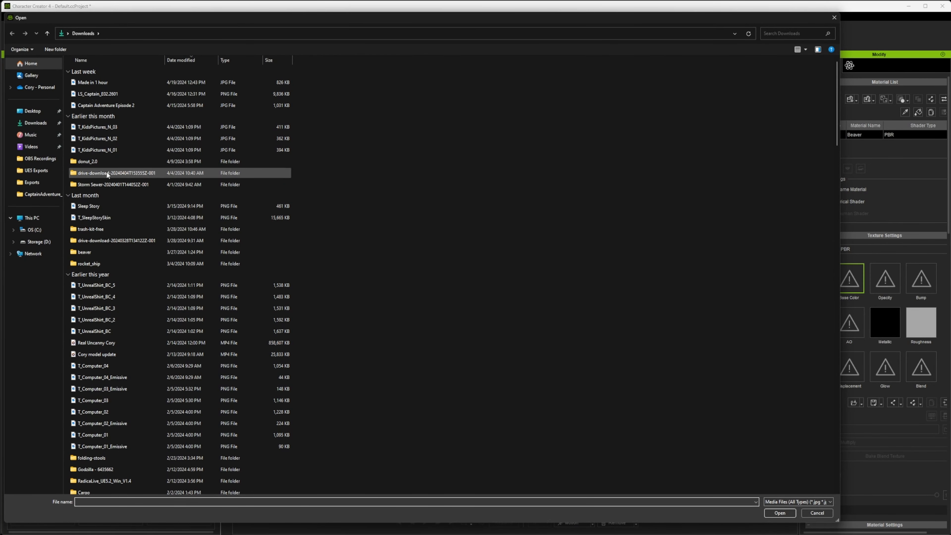
pyautogui.doubleClick(79, 253)
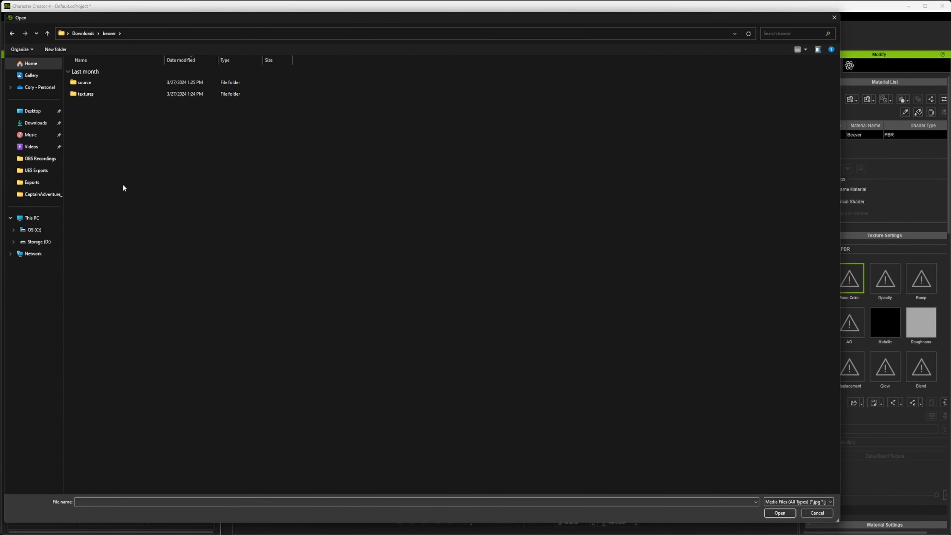
pyautogui.doubleClick(87, 96)
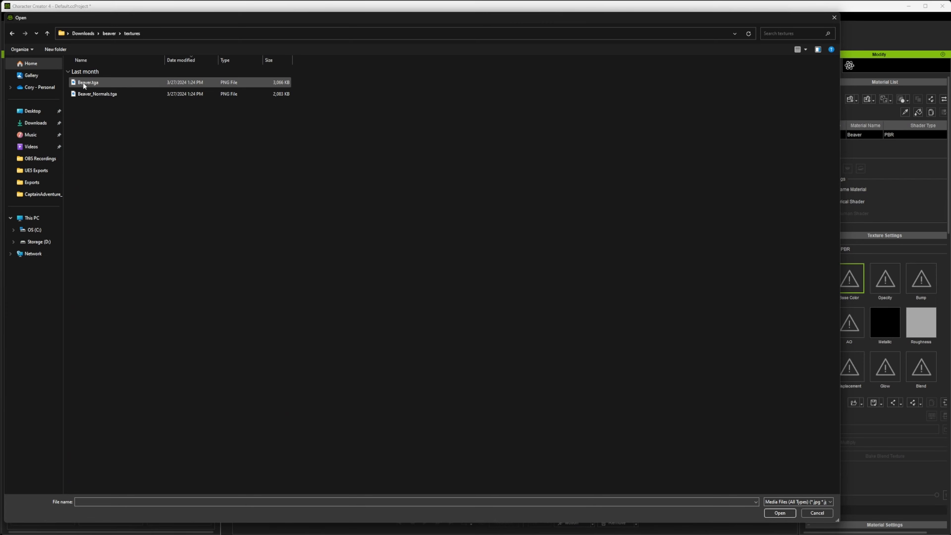
pyautogui.click(84, 83)
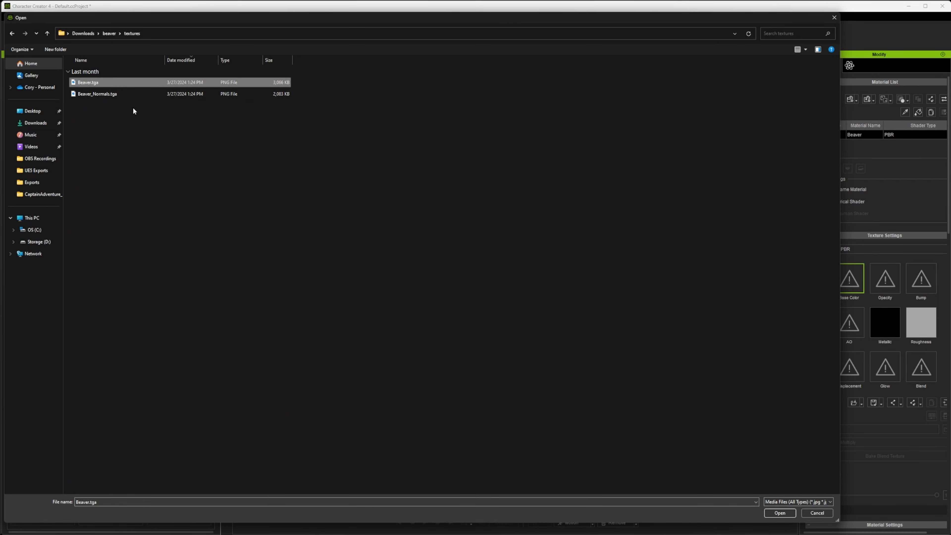
pyautogui.click(779, 516)
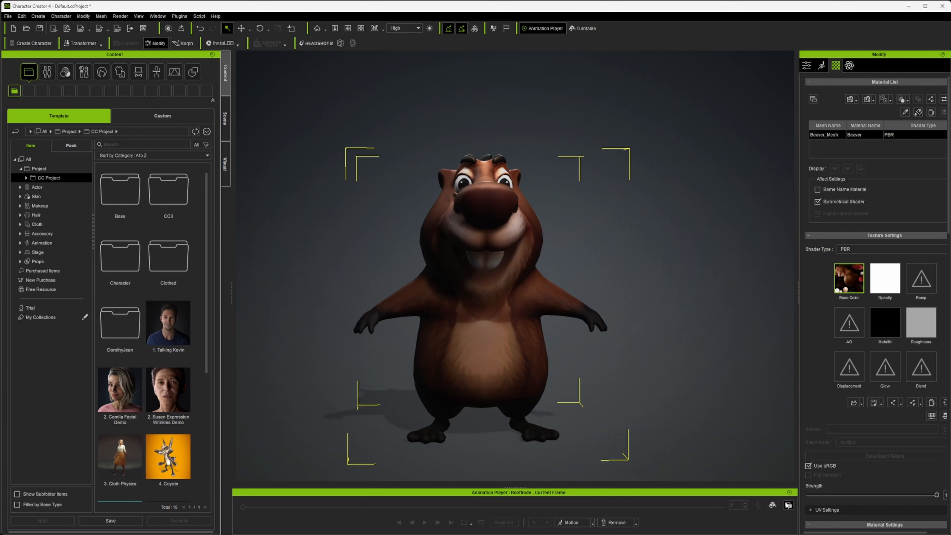
# Step: Load Beaver_Normals.tga from the beaver textures folder into the material's Bump channel, using the Normal input type
pyautogui.click(921, 282)
pyautogui.doubleClick(921, 282)
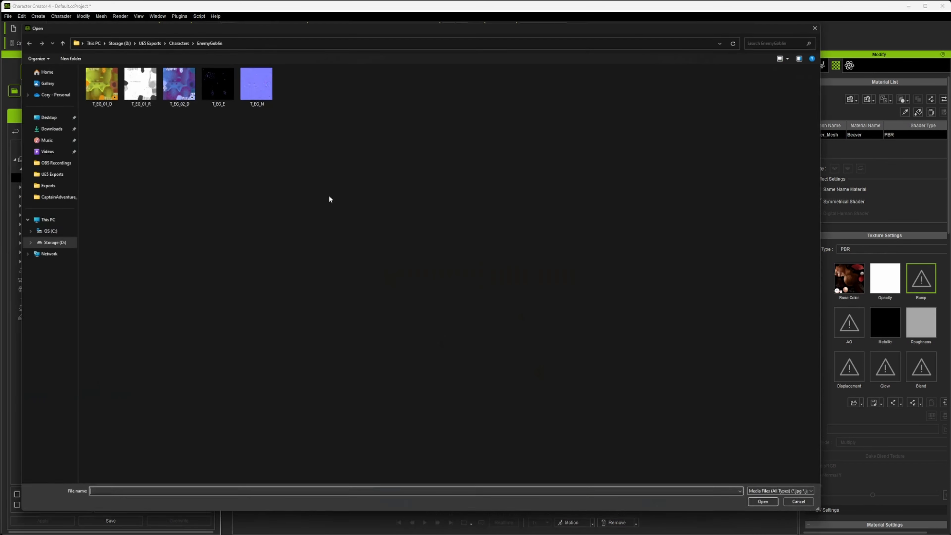
pyautogui.click(107, 34)
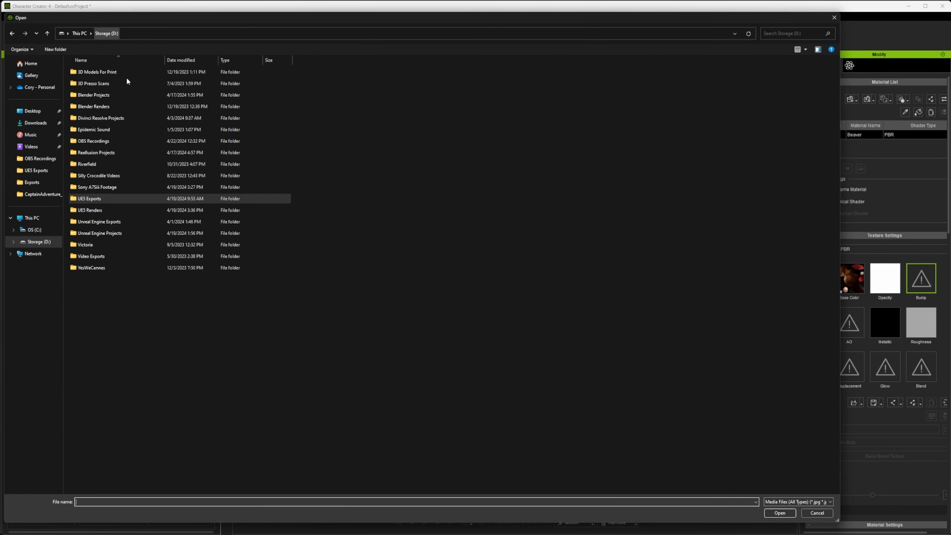
pyautogui.click(36, 123)
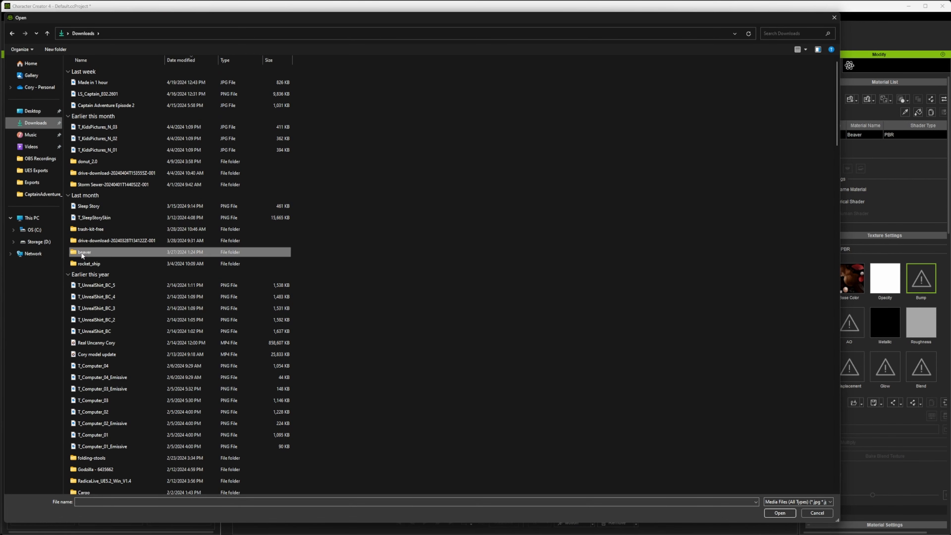
pyautogui.doubleClick(83, 253)
pyautogui.doubleClick(88, 94)
pyautogui.click(88, 94)
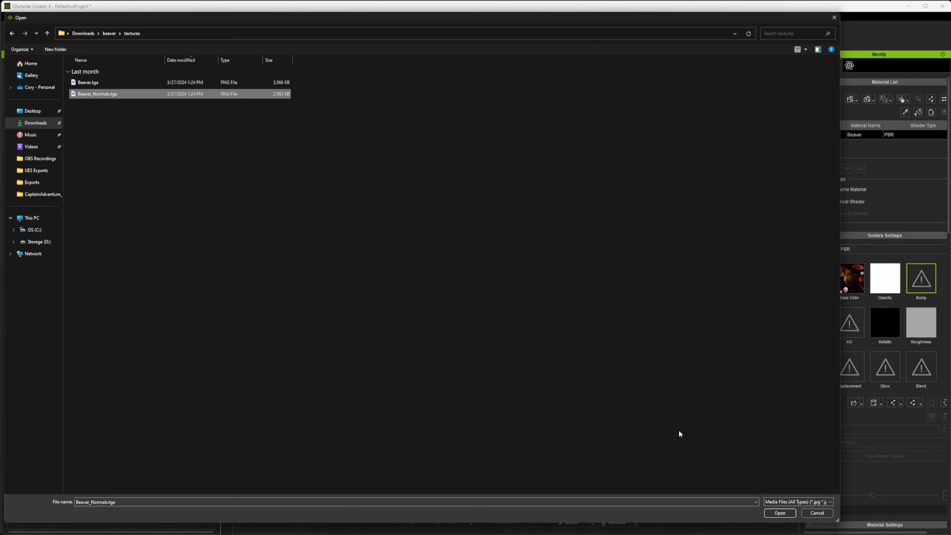
pyautogui.click(777, 511)
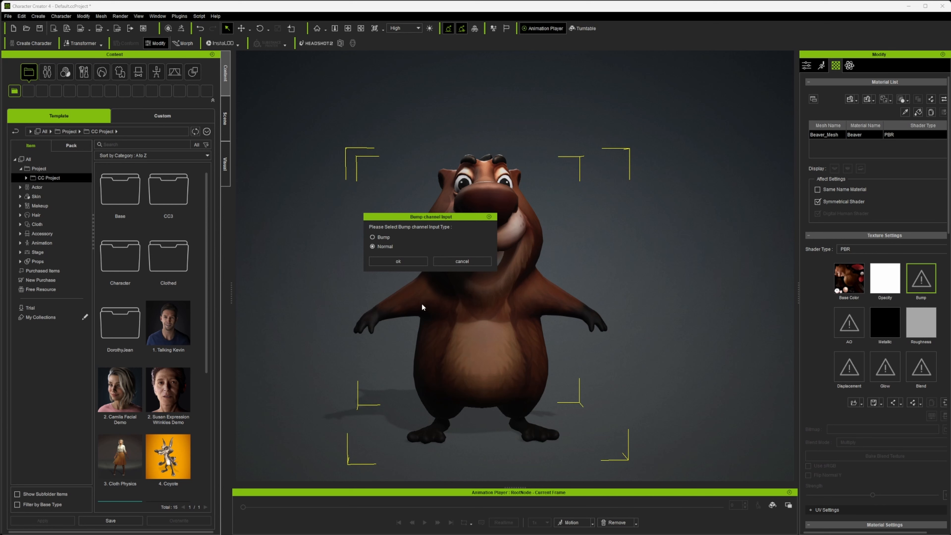
pyautogui.click(398, 261)
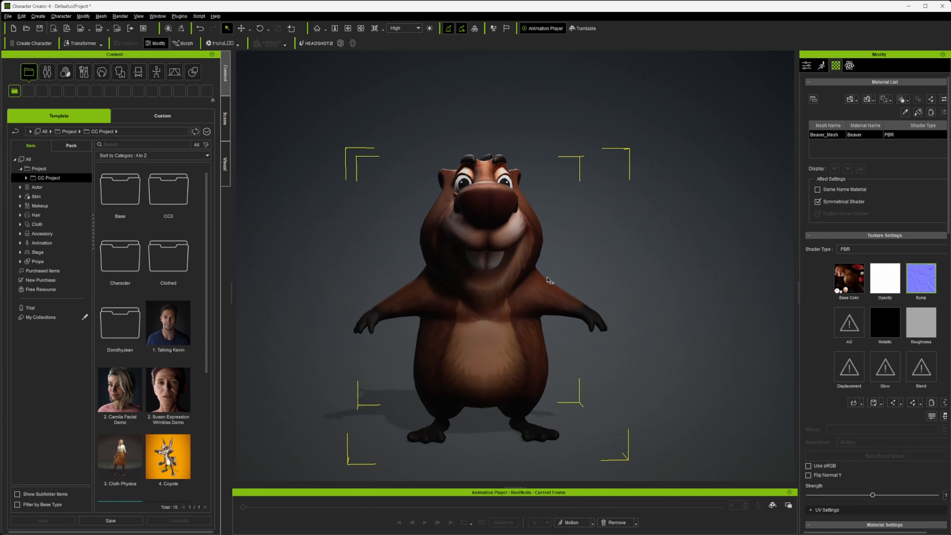
# Step: Examine the textured beaver's head and upper body up close from both sides
pyautogui.moveTo(547, 277); pyautogui.dragTo(419, 273, button='right')
pyautogui.scroll(5, 419, 273)
pyautogui.moveTo(411, 274); pyautogui.dragTo(518, 311, button='middle')
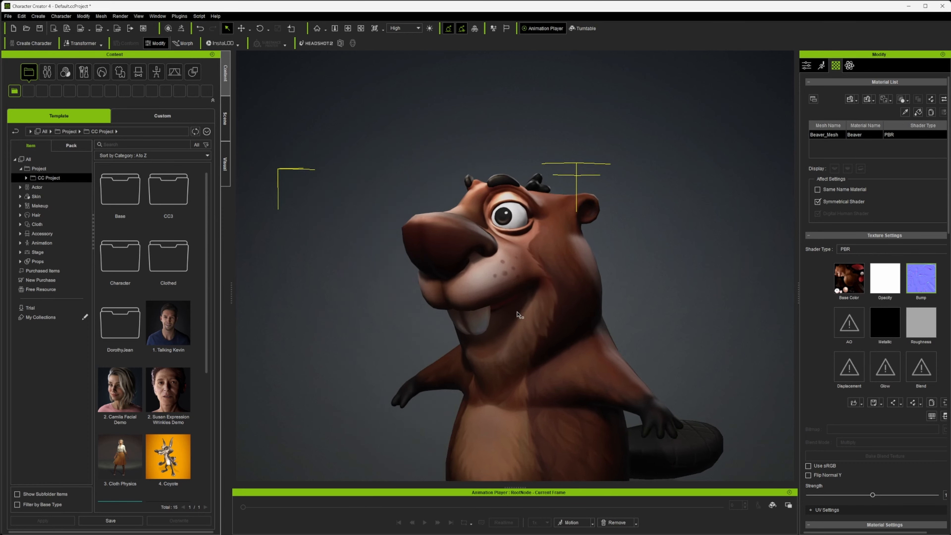
pyautogui.scroll(2, 517, 315)
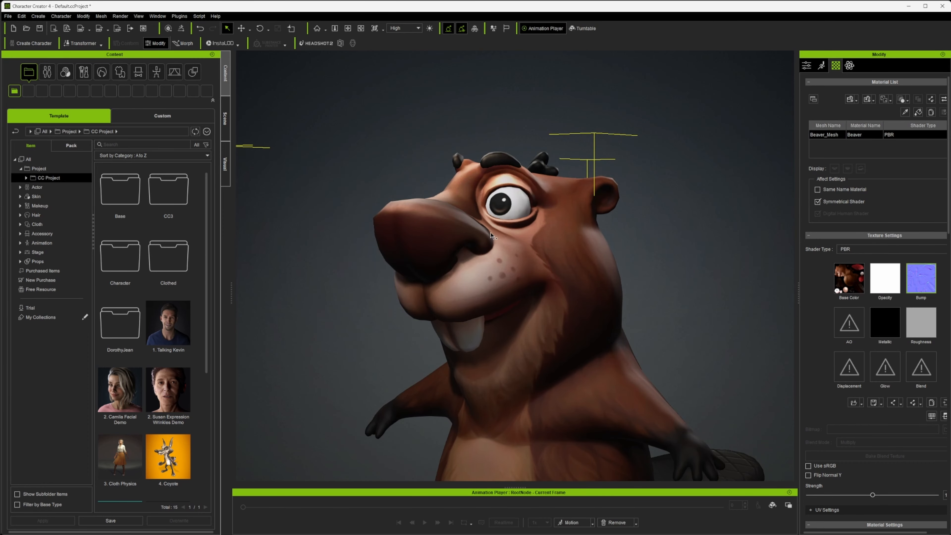
pyautogui.moveTo(468, 238); pyautogui.dragTo(617, 229, button='right')
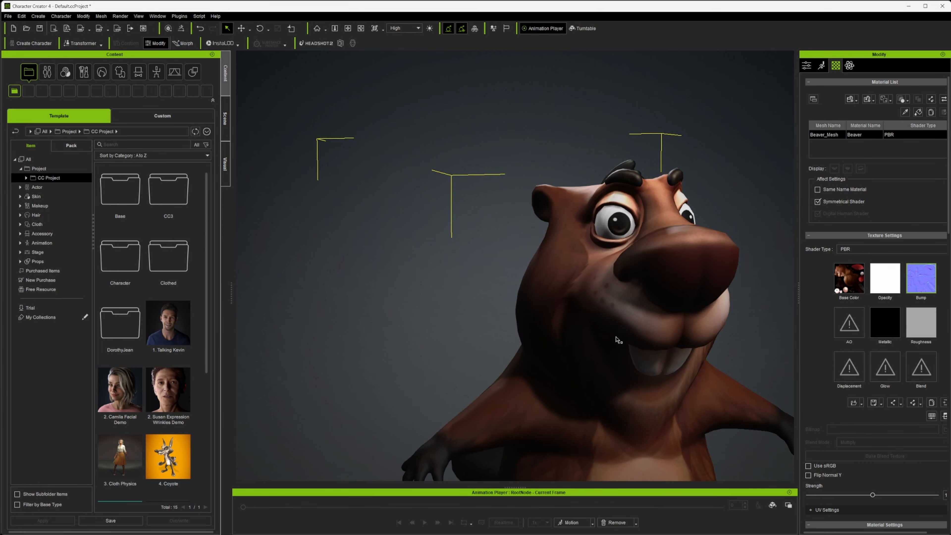
# Step: Start the Characterization of the textured beaver creature
pyautogui.moveTo(680, 335); pyautogui.dragTo(507, 315, button='right')
pyautogui.scroll(-4, 506, 317)
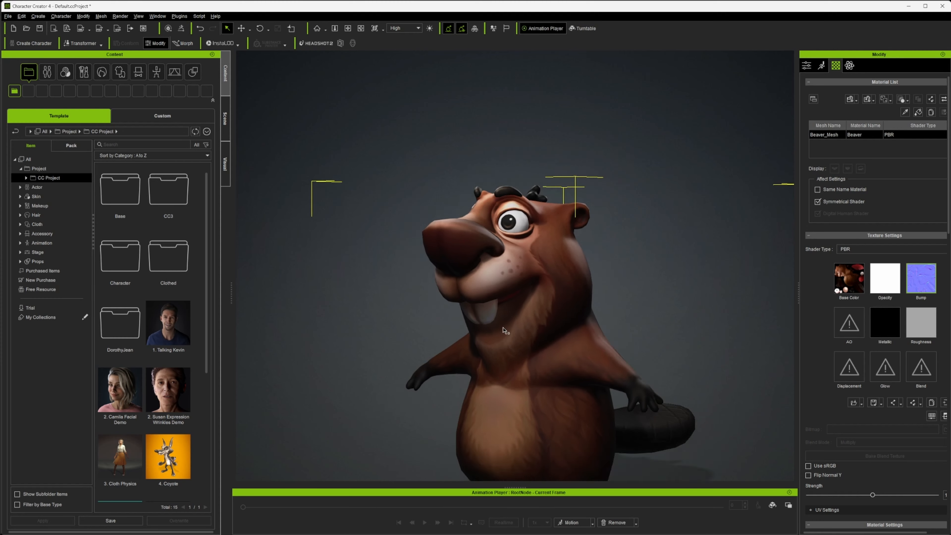
pyautogui.moveTo(503, 328); pyautogui.dragTo(493, 258, button='middle')
pyautogui.scroll(-2, 478, 227)
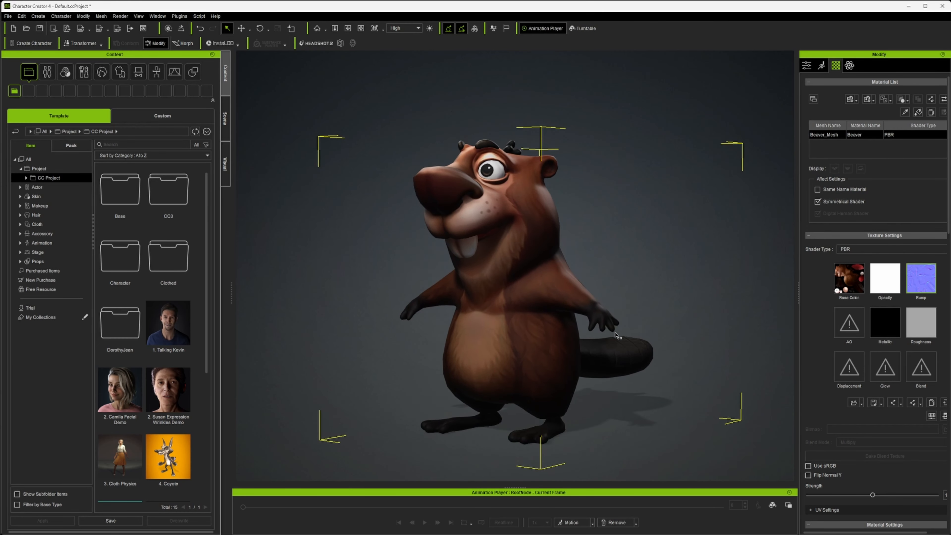
pyautogui.moveTo(635, 354); pyautogui.dragTo(452, 292, button='right')
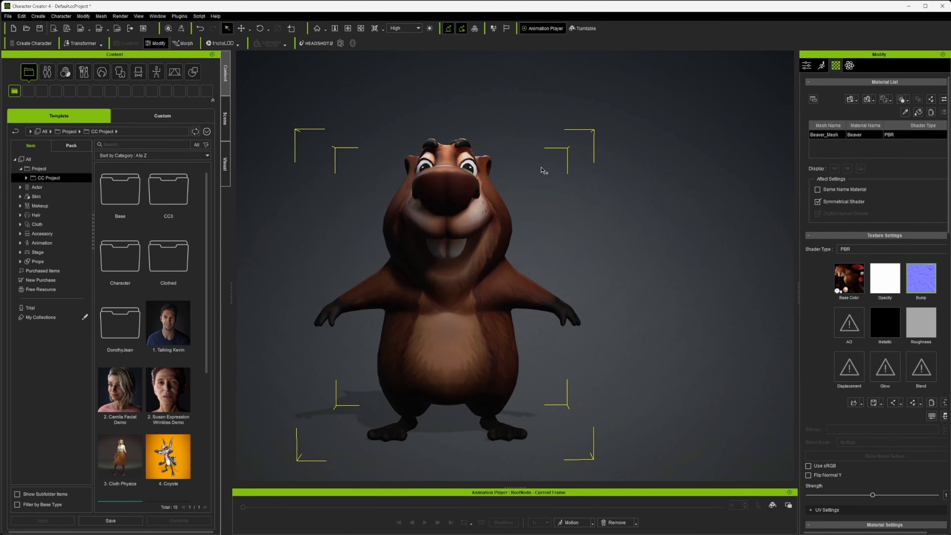
pyautogui.click(808, 66)
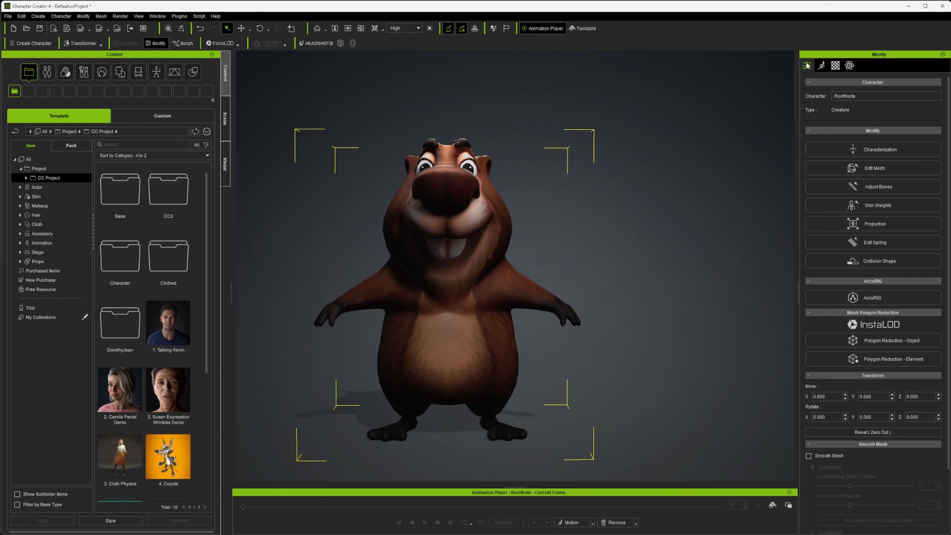
pyautogui.click(869, 150)
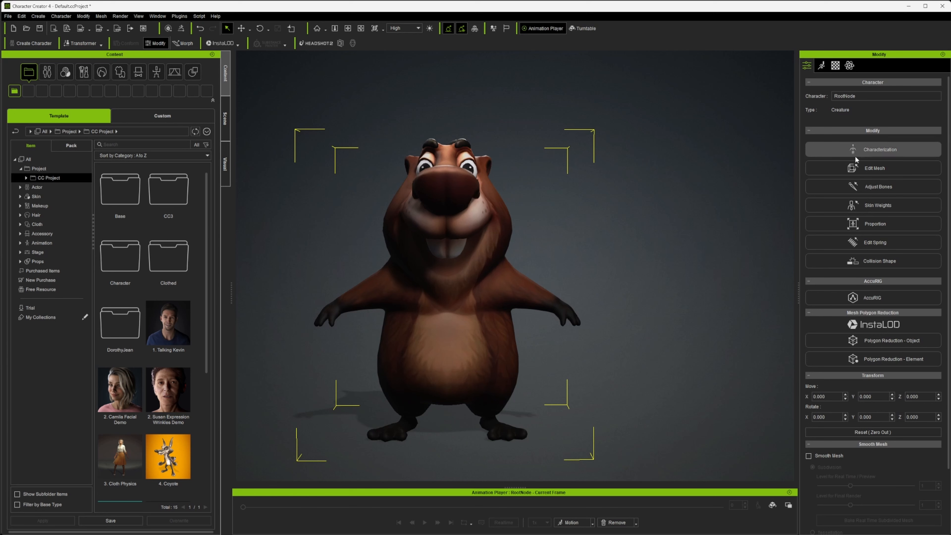
# Step: Examine the beaver's skeleton from several angles, including the spine, arms, legs and face bones
pyautogui.moveTo(564, 359); pyautogui.dragTo(689, 340, button='right')
pyautogui.moveTo(620, 247); pyautogui.dragTo(594, 259, button='right')
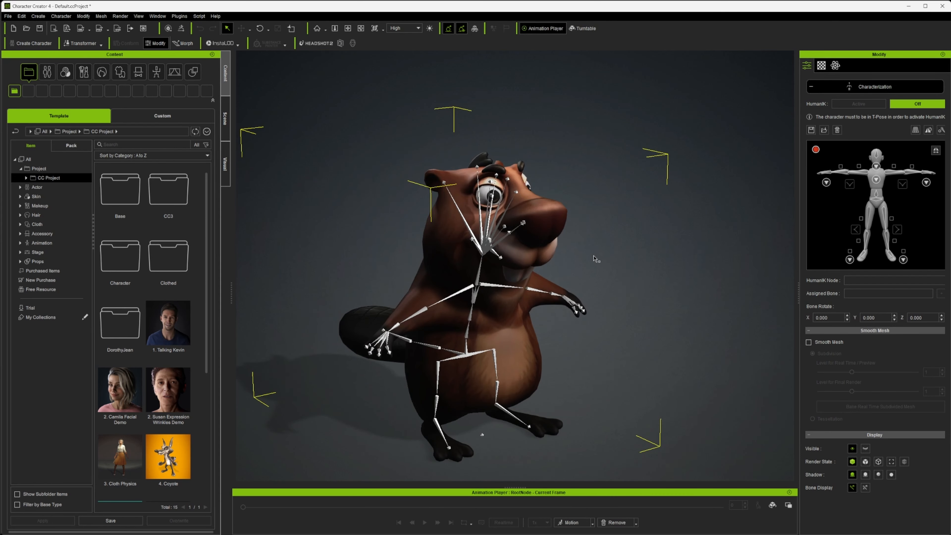
pyautogui.moveTo(594, 279); pyautogui.dragTo(527, 269, button='right')
pyautogui.scroll(5, 549, 259)
pyautogui.scroll(-2, 526, 270)
pyautogui.moveTo(524, 341); pyautogui.dragTo(513, 334, button='right')
pyautogui.keyDown('alt'); pyautogui.moveTo(512, 334); pyautogui.dragTo(518, 349); pyautogui.keyUp('alt')
pyautogui.moveTo(518, 349); pyautogui.dragTo(501, 347, button='right')
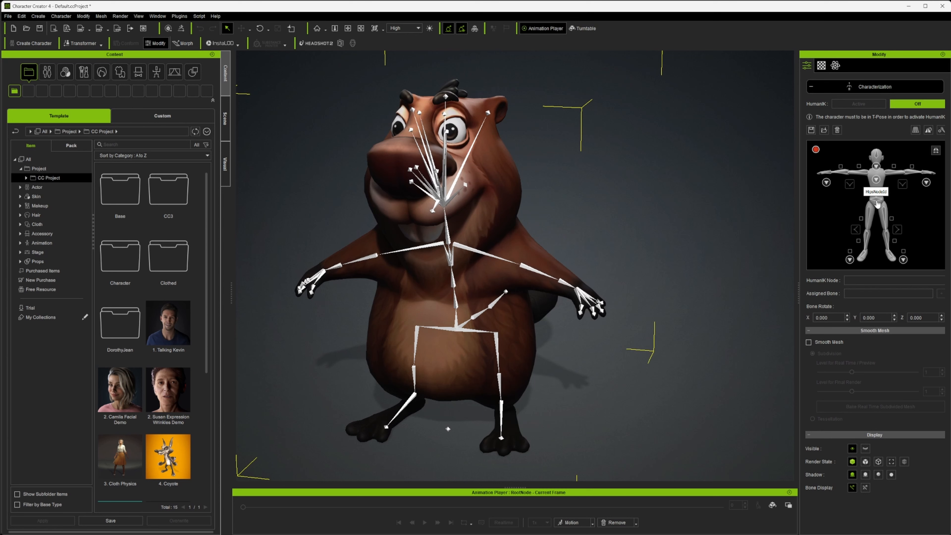
# Step: Assign the HumanIK hips node to the Beaver_Pelvis bone and the waist node to Beaver_Spine
pyautogui.click(877, 202)
pyautogui.click(459, 330)
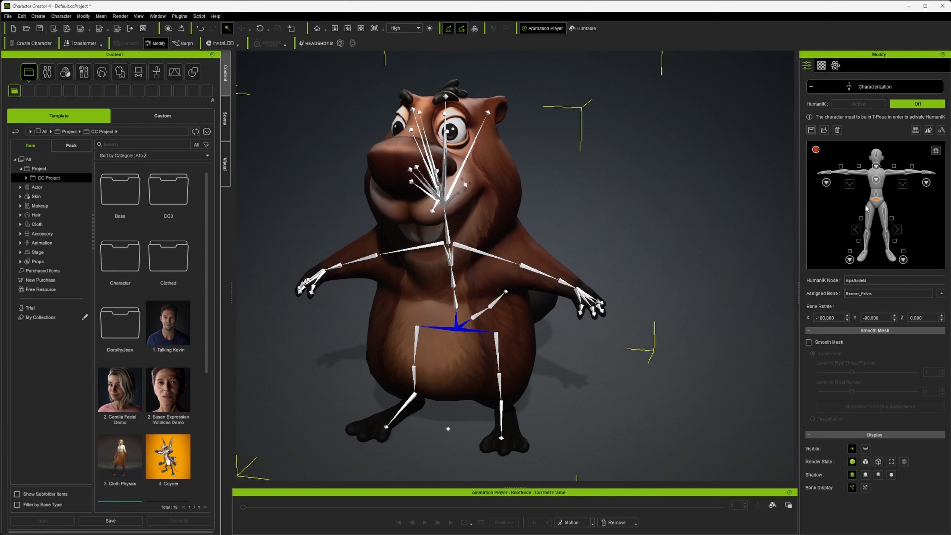
pyautogui.click(877, 199)
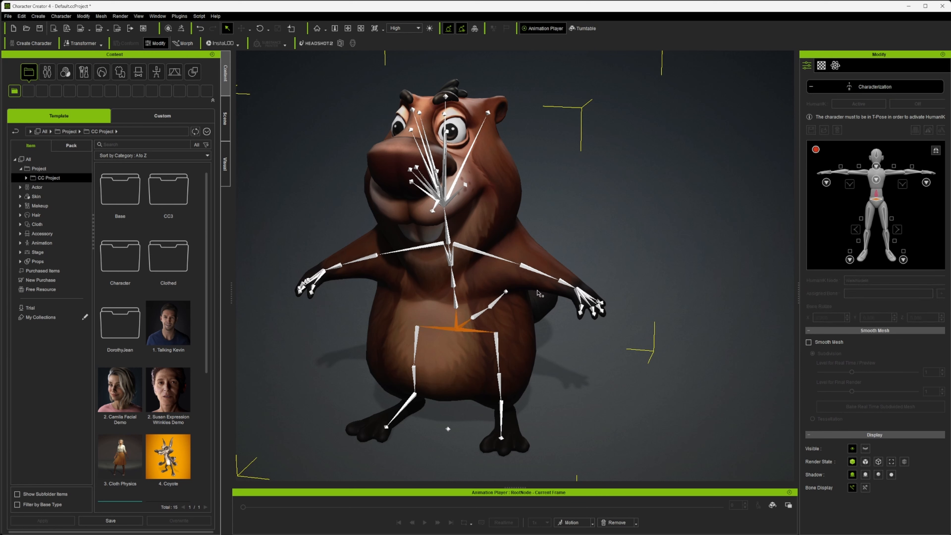
pyautogui.click(458, 305)
pyautogui.moveTo(458, 307); pyautogui.dragTo(524, 357, button='right')
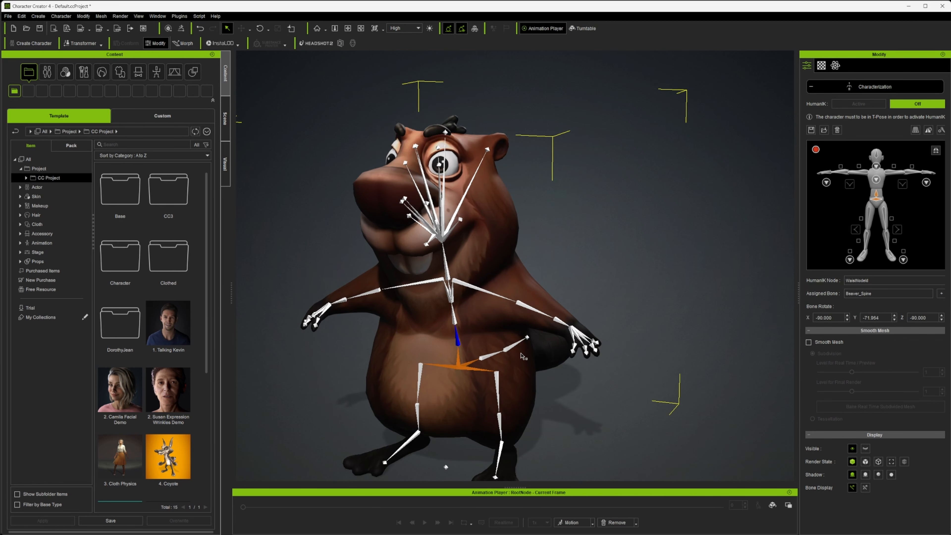
# Step: Assign the two lowest HumanIK spine nodes to the next two spine bones up, using Beaver_Spine2 for the upper one
pyautogui.click(876, 181)
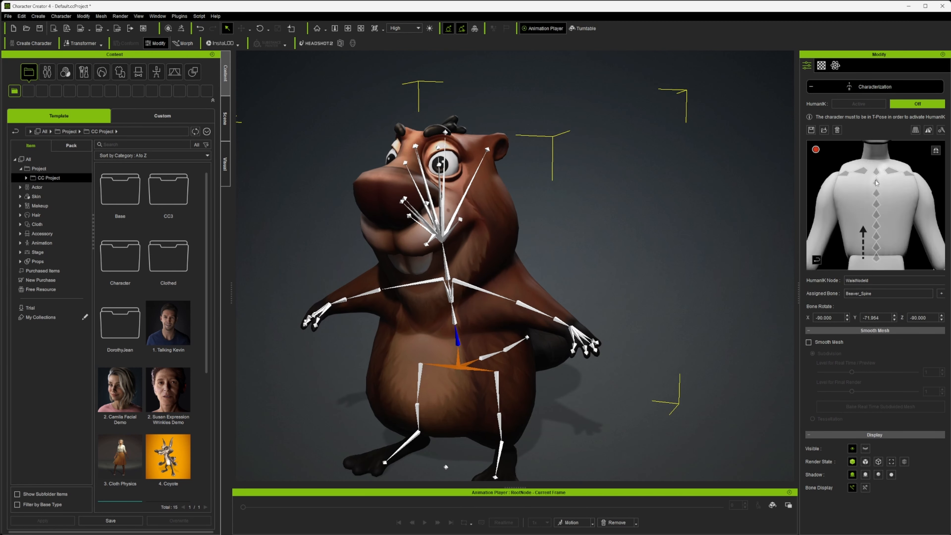
pyautogui.click(817, 260)
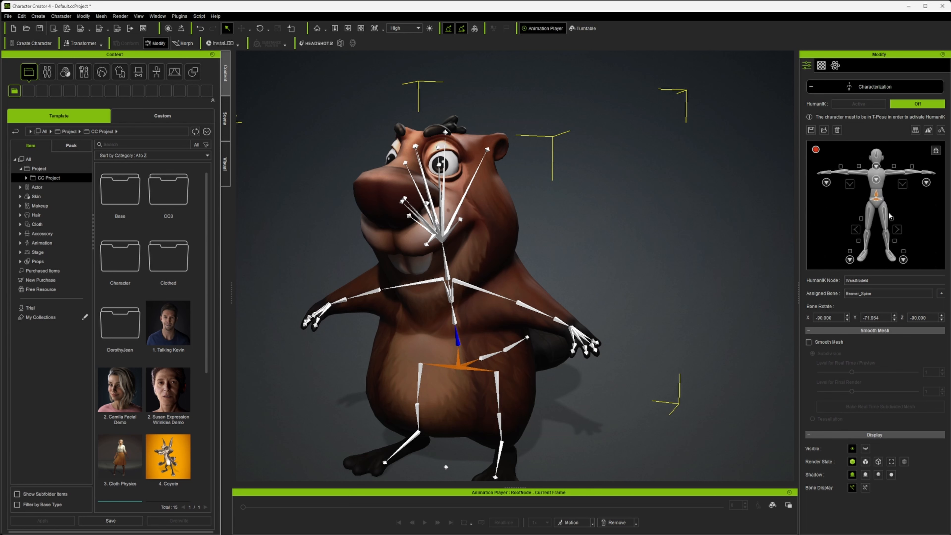
pyautogui.click(877, 181)
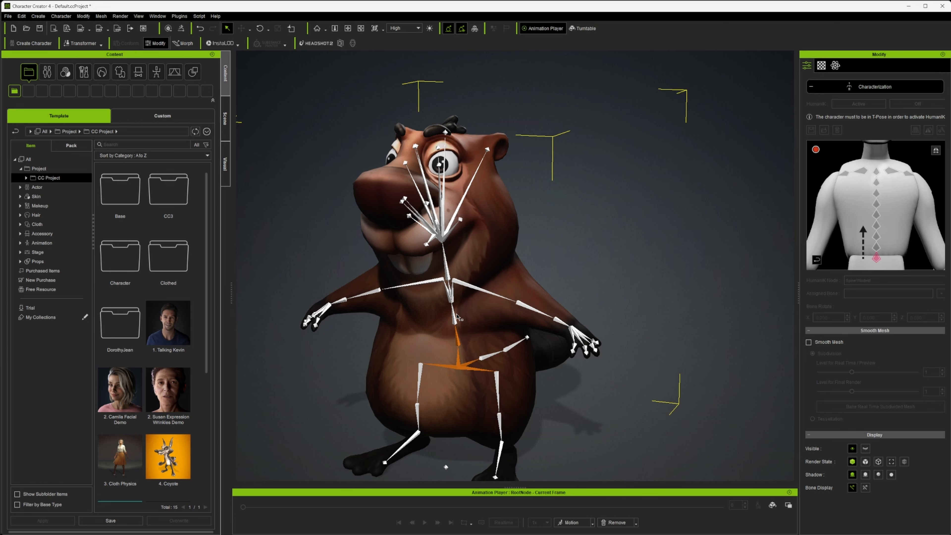
pyautogui.click(877, 247)
pyautogui.click(451, 299)
pyautogui.scroll(4, 461, 311)
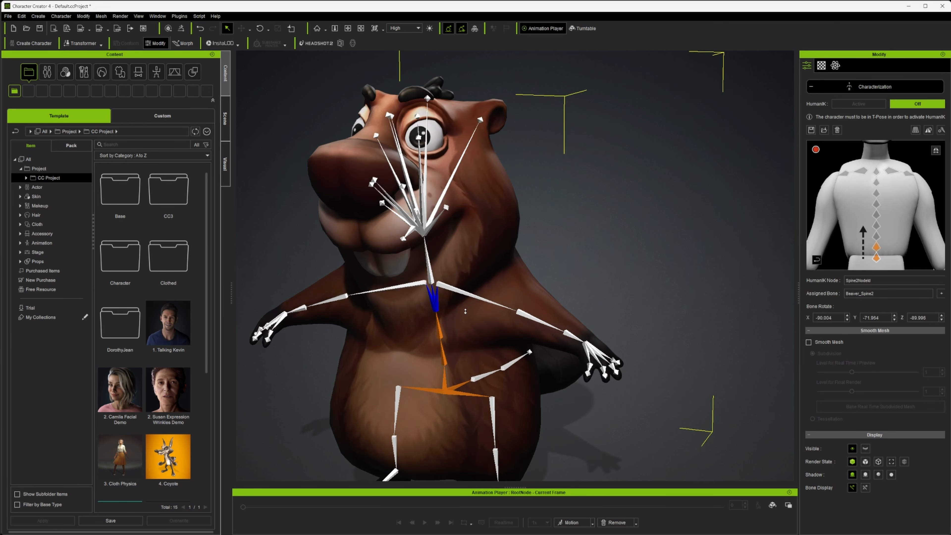
# Step: Turn on mirrored bone assignment and map the left collar node to Beaver_L_Clavicle
pyautogui.moveTo(402, 311); pyautogui.dragTo(435, 311, button='middle')
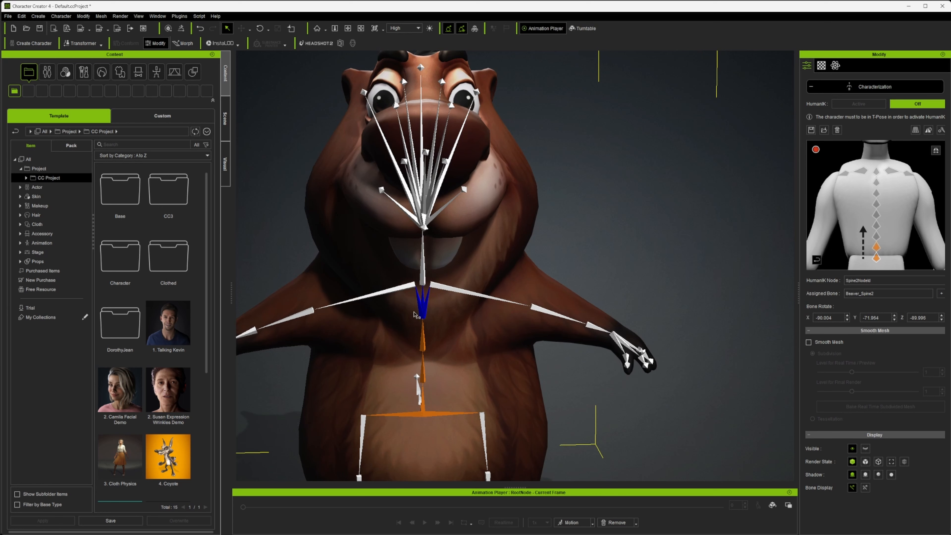
pyautogui.moveTo(476, 312); pyautogui.dragTo(462, 315, button='middle')
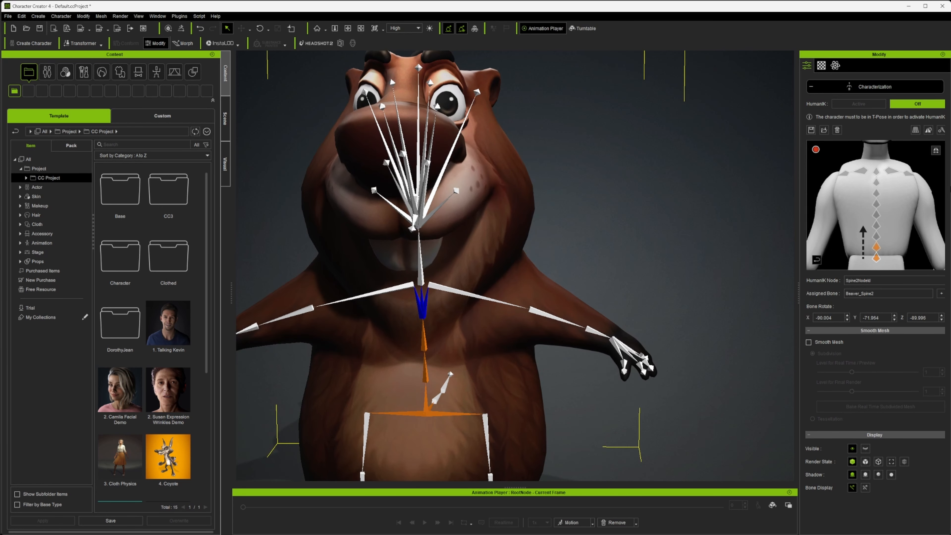
pyautogui.click(935, 150)
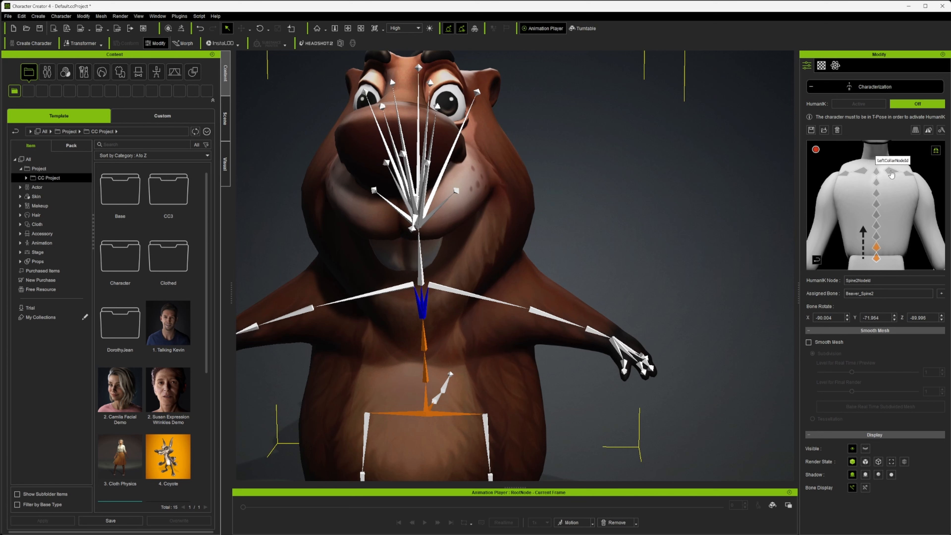
pyautogui.click(892, 171)
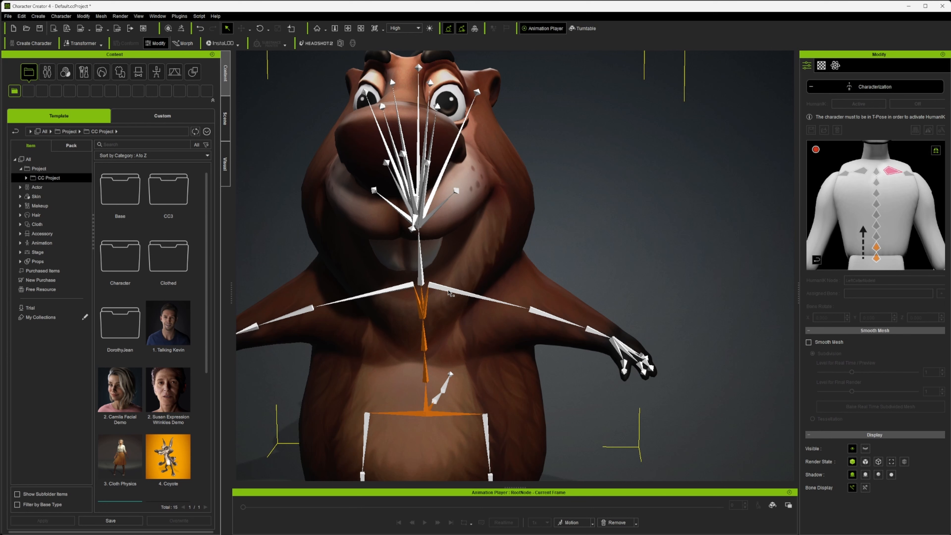
pyautogui.click(450, 292)
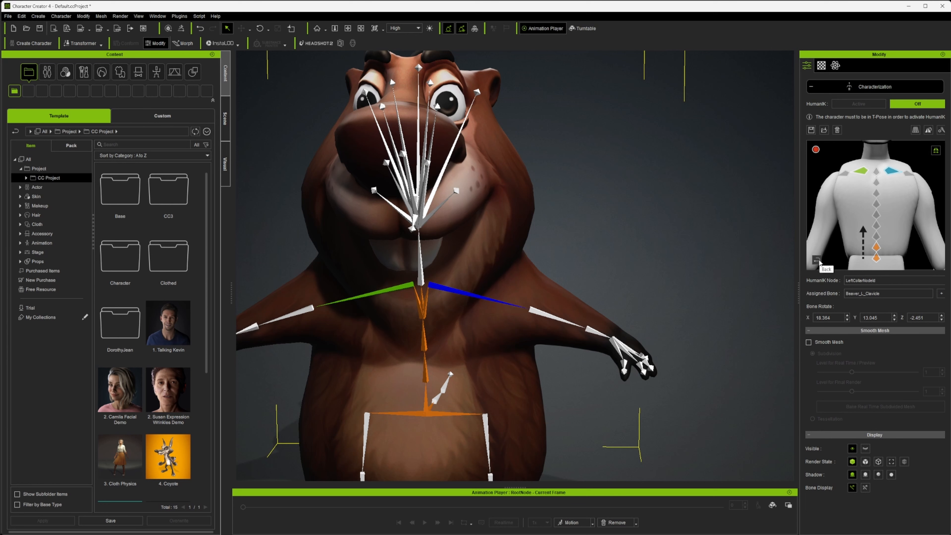
# Step: Assign the lowest HumanIK neck node to the Beaver_Neck bone
pyautogui.click(818, 260)
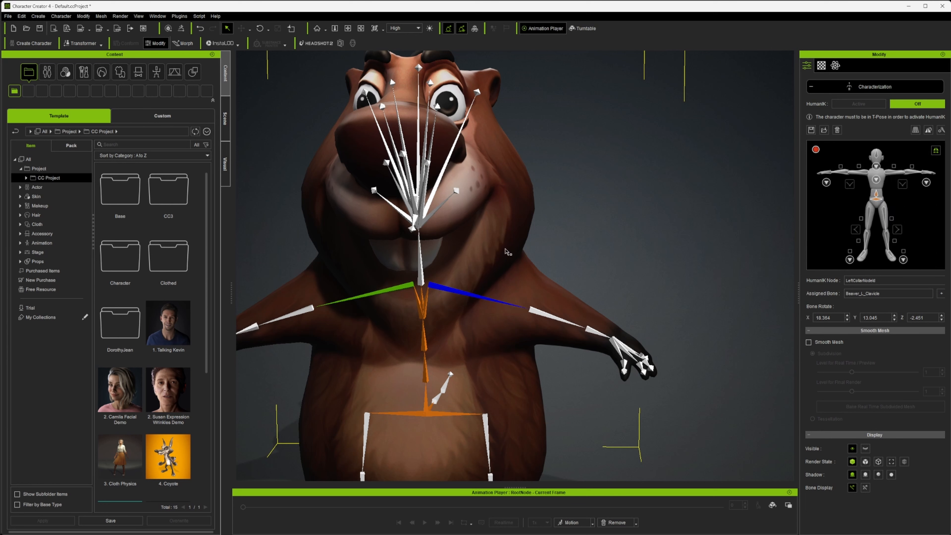
pyautogui.click(877, 168)
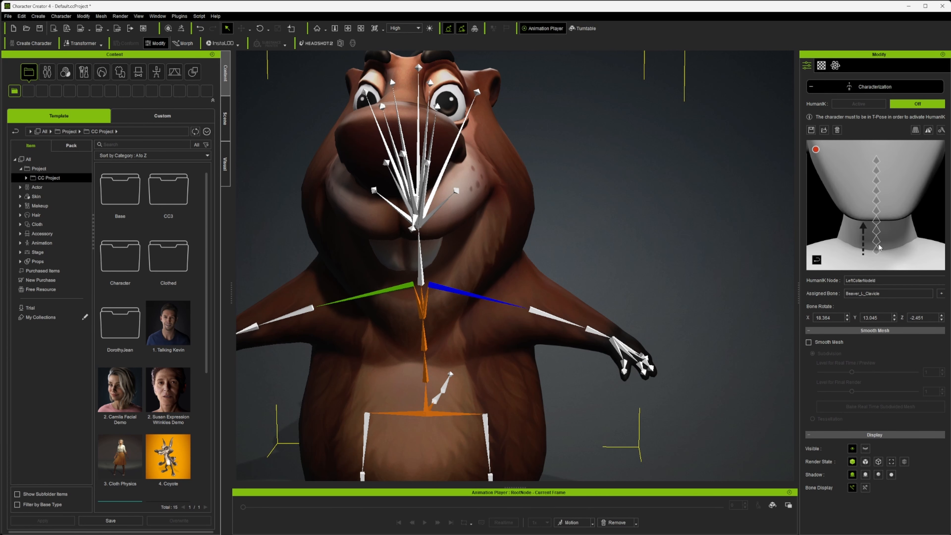
pyautogui.click(549, 260)
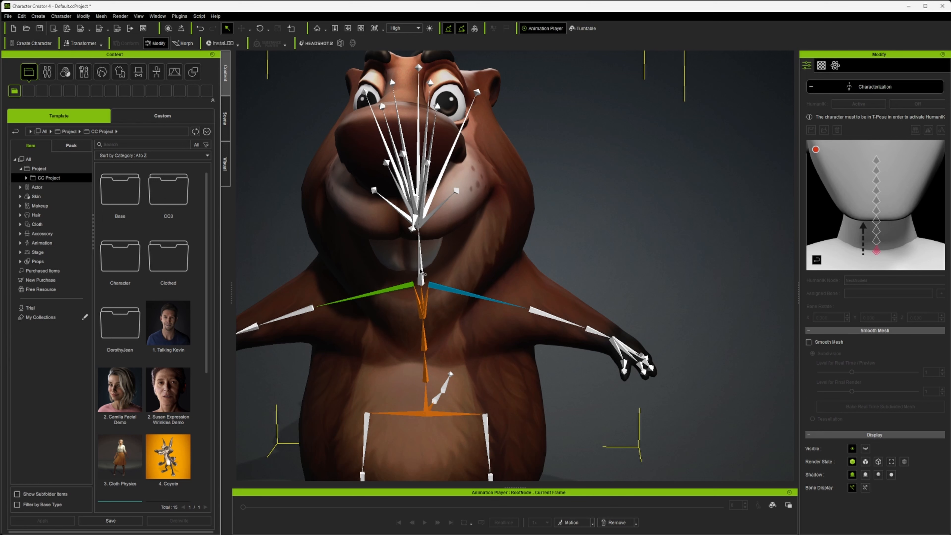
pyautogui.click(422, 273)
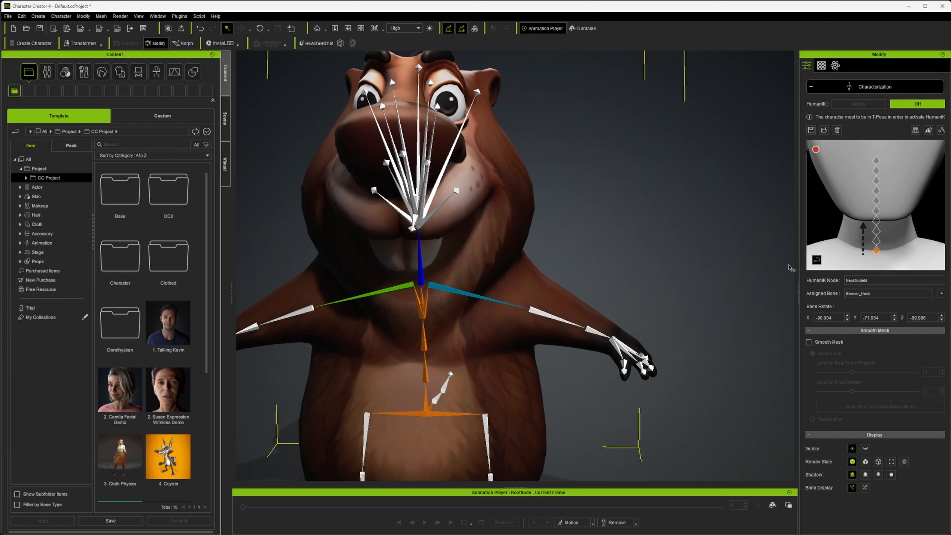
# Step: Assign the HumanIK head node to the Beaver_Head bone, from which the facial bones fan out
pyautogui.moveTo(679, 269); pyautogui.dragTo(543, 267, button='right')
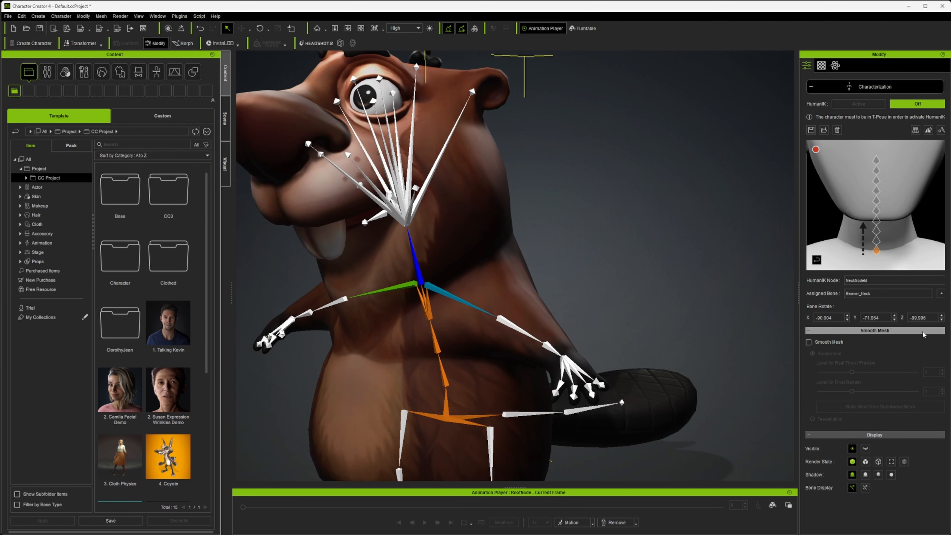
pyautogui.keyDown('alt'); pyautogui.moveTo(490, 290); pyautogui.dragTo(527, 283); pyautogui.keyUp('alt')
pyautogui.keyDown('alt'); pyautogui.moveTo(527, 283); pyautogui.dragTo(577, 343, button='middle'); pyautogui.keyUp('alt')
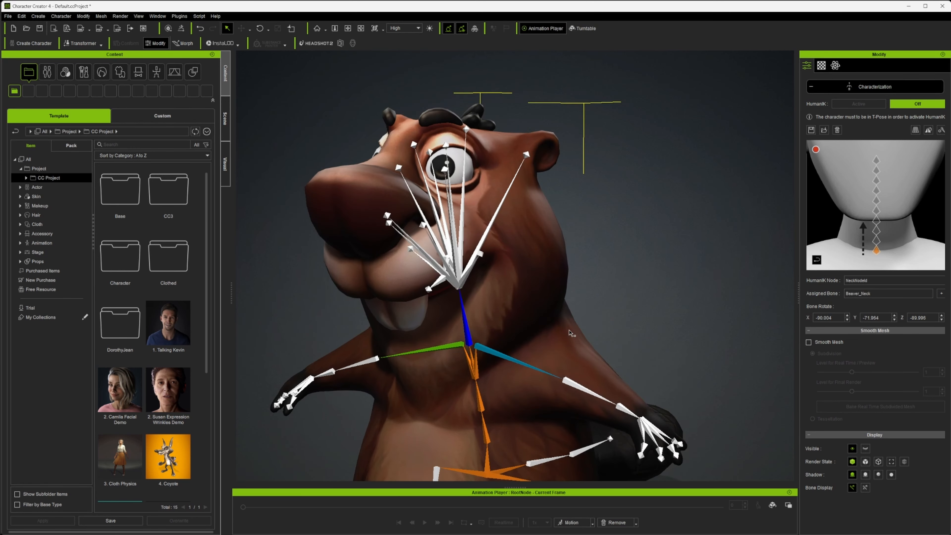
pyautogui.keyDown('alt'); pyautogui.moveTo(577, 343); pyautogui.dragTo(566, 326, button='right'); pyautogui.keyUp('alt')
pyautogui.click(818, 261)
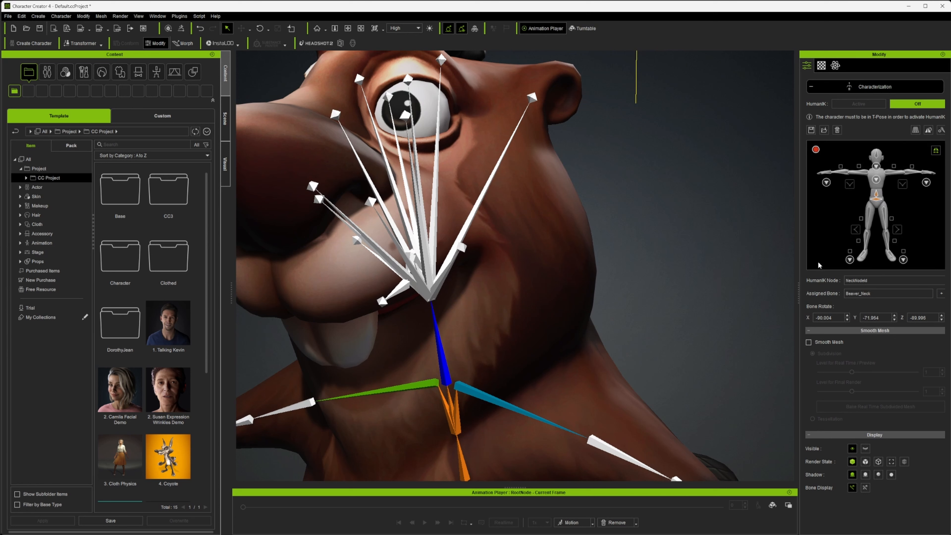
pyautogui.click(877, 159)
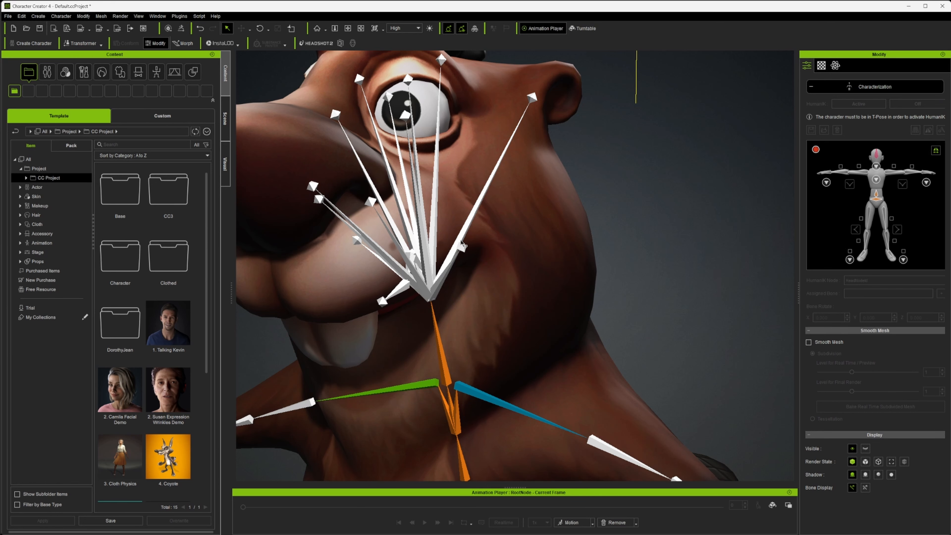
pyautogui.click(429, 297)
# Step: Assign the HumanIK left shoulder node to the Beaver_L_UpperArm bone
pyautogui.moveTo(429, 297); pyautogui.dragTo(597, 299, button='right')
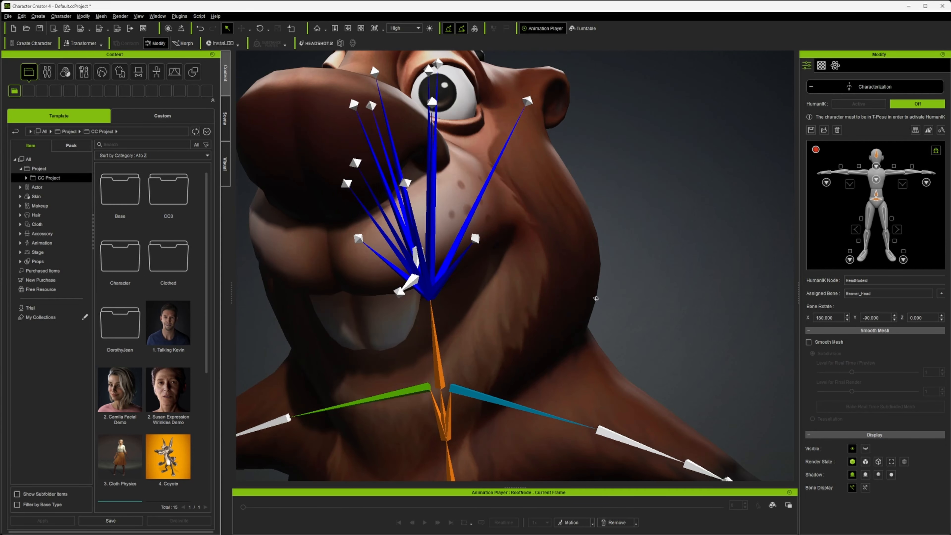
pyautogui.scroll(-4, 588, 306)
pyautogui.scroll(3, 463, 262)
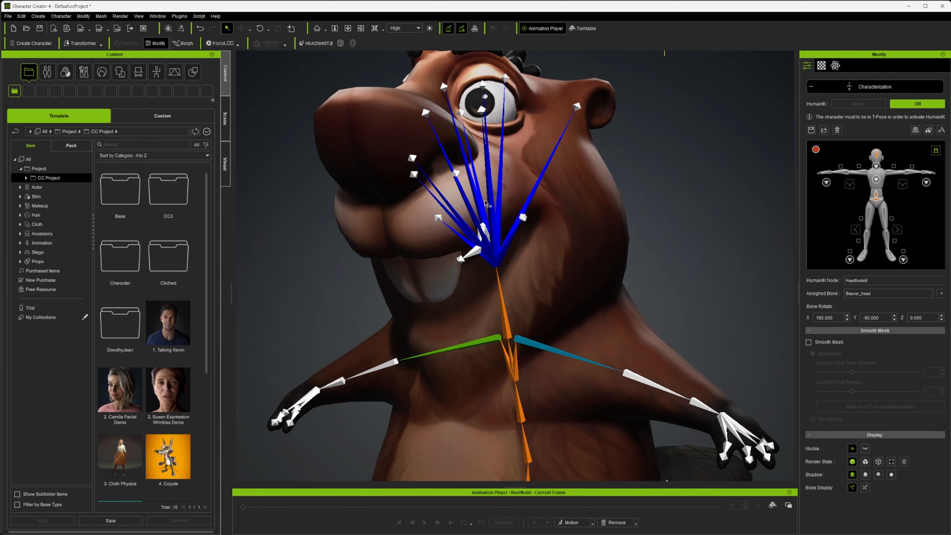
pyautogui.moveTo(412, 252); pyautogui.dragTo(575, 236, button='right')
pyautogui.moveTo(575, 236); pyautogui.dragTo(489, 221, button='middle')
pyautogui.moveTo(489, 221); pyautogui.dragTo(587, 263, button='right')
pyautogui.scroll(-1, 596, 267)
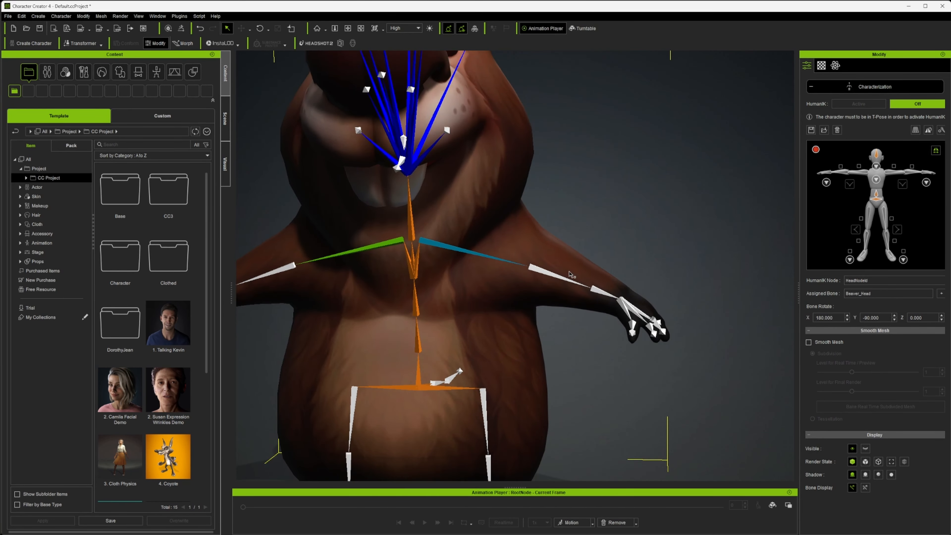
pyautogui.moveTo(575, 315); pyautogui.dragTo(493, 251, button='middle')
pyautogui.moveTo(492, 251); pyautogui.dragTo(524, 261, button='right')
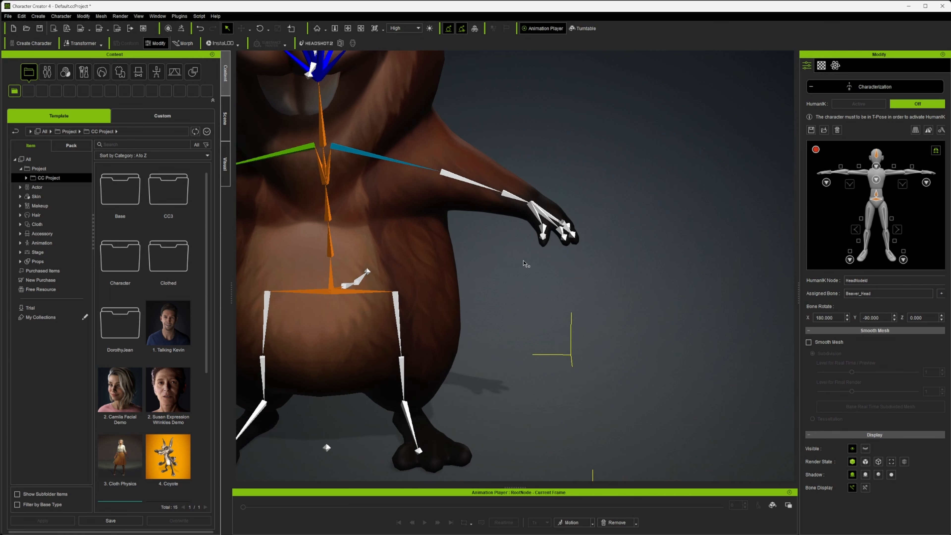
pyautogui.click(893, 176)
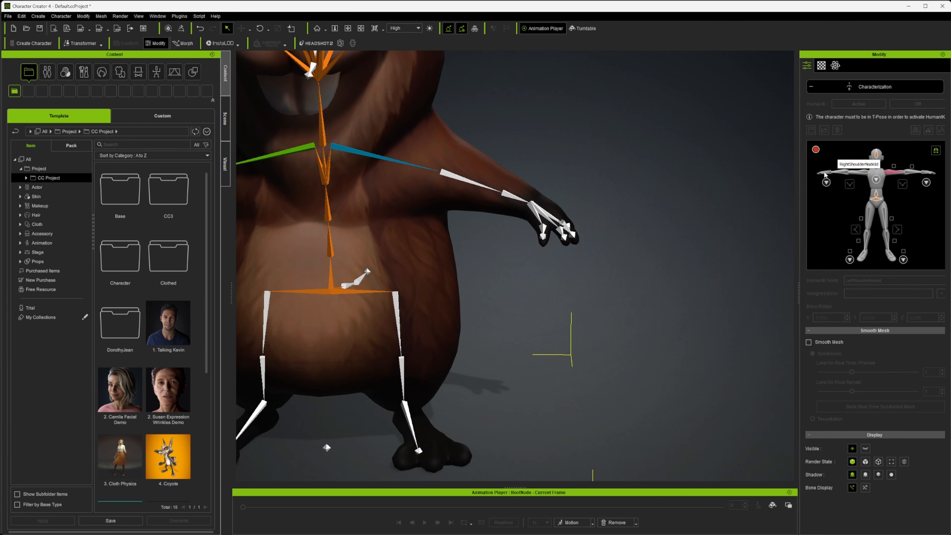
pyautogui.click(454, 179)
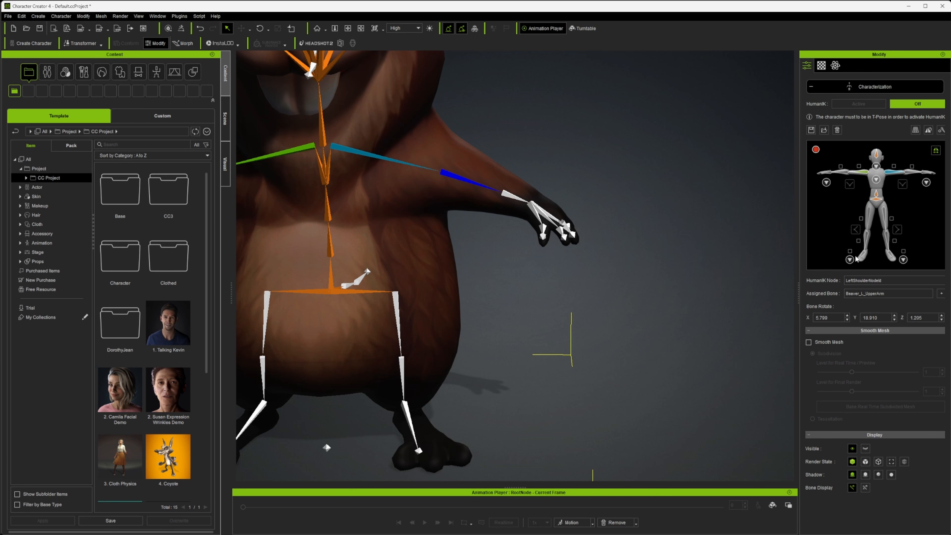
# Step: Assign the HumanIK left elbow node to the Beaver_L_Forearm bone
pyautogui.click(910, 175)
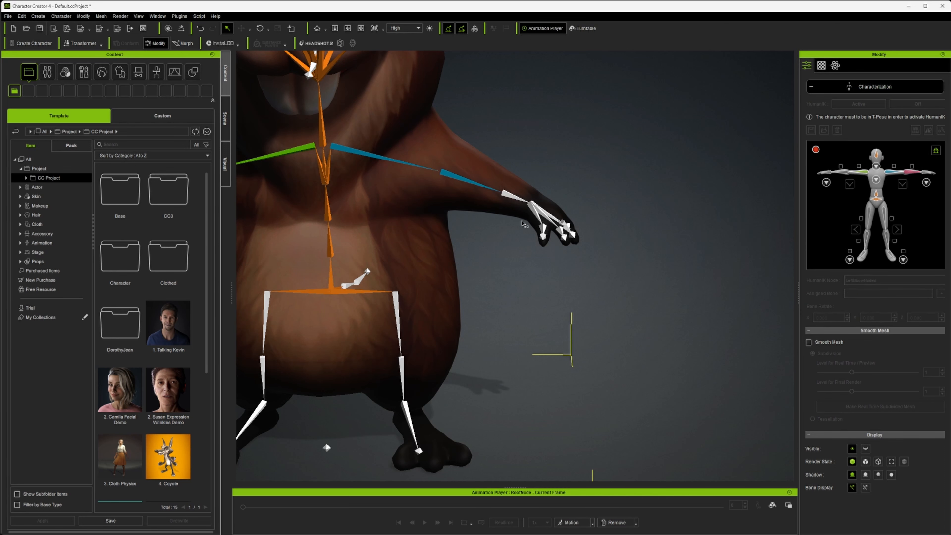
pyautogui.click(509, 197)
pyautogui.moveTo(517, 216); pyautogui.dragTo(514, 261, button='right')
pyautogui.scroll(2, 520, 259)
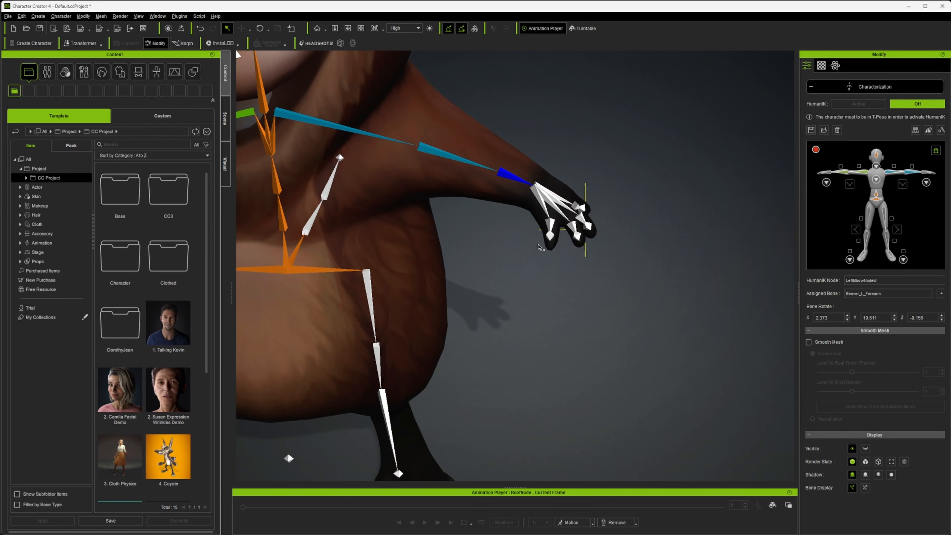
# Step: Assign the HumanIK left wrist node to the Beaver_L_Hand bone
pyautogui.moveTo(542, 247); pyautogui.dragTo(516, 304, button='middle')
pyautogui.scroll(2, 516, 303)
pyautogui.scroll(1, 516, 304)
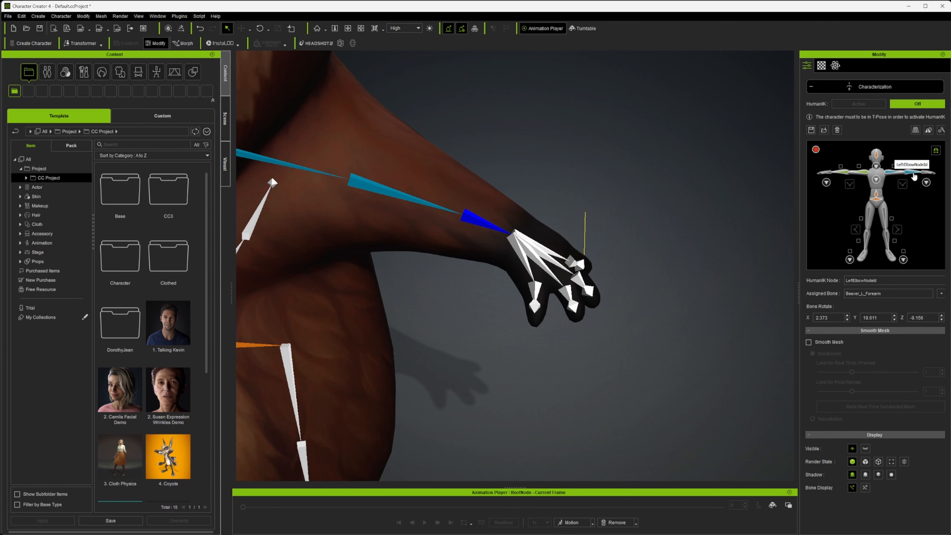
pyautogui.click(924, 175)
pyautogui.click(523, 246)
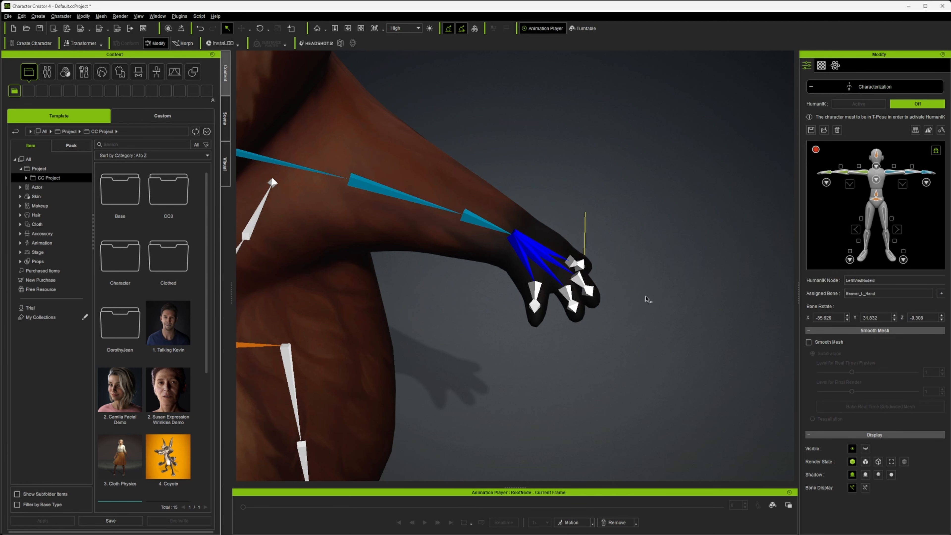
# Step: In the left hand's finger map, assign the base thumb node to Beaver_L_Finger0 and the base index node to Beaver_L_Finger1
pyautogui.moveTo(649, 300); pyautogui.dragTo(568, 316, button='right')
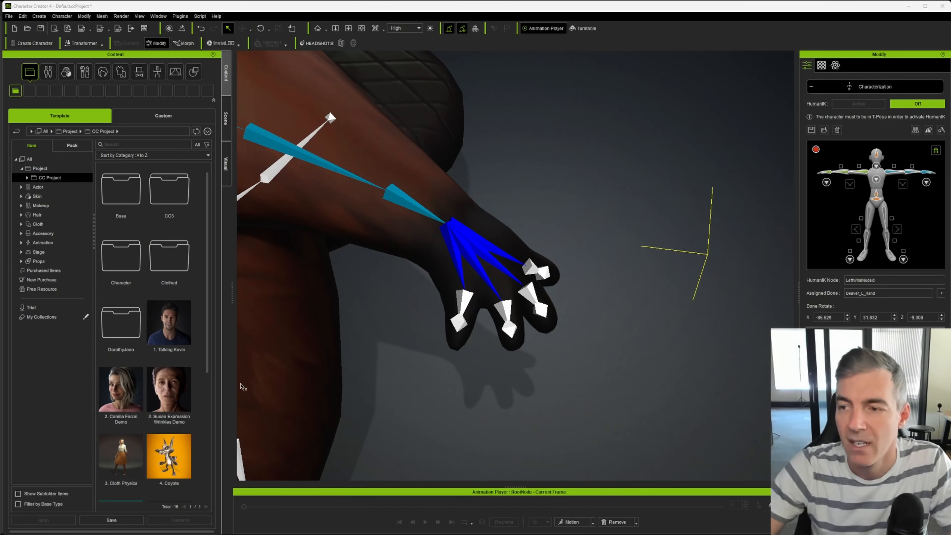
pyautogui.click(927, 183)
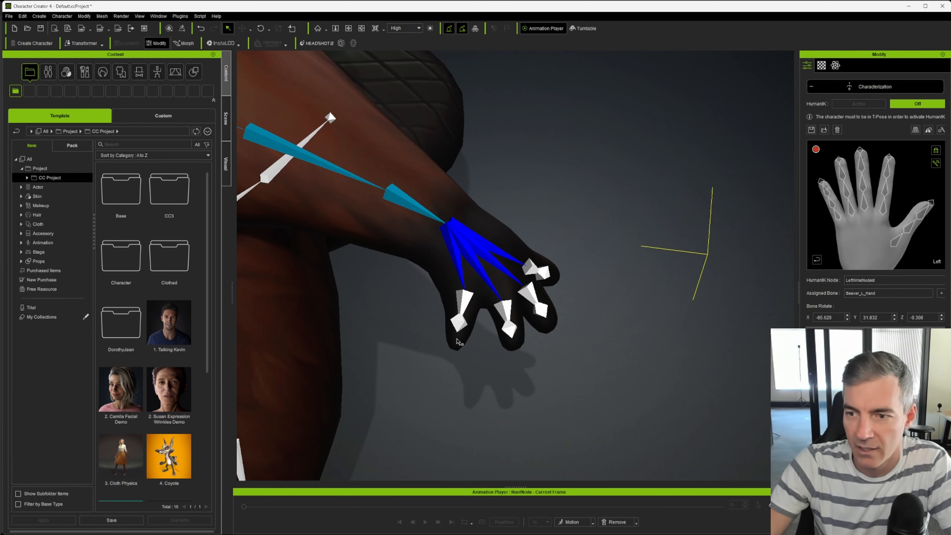
pyautogui.click(895, 246)
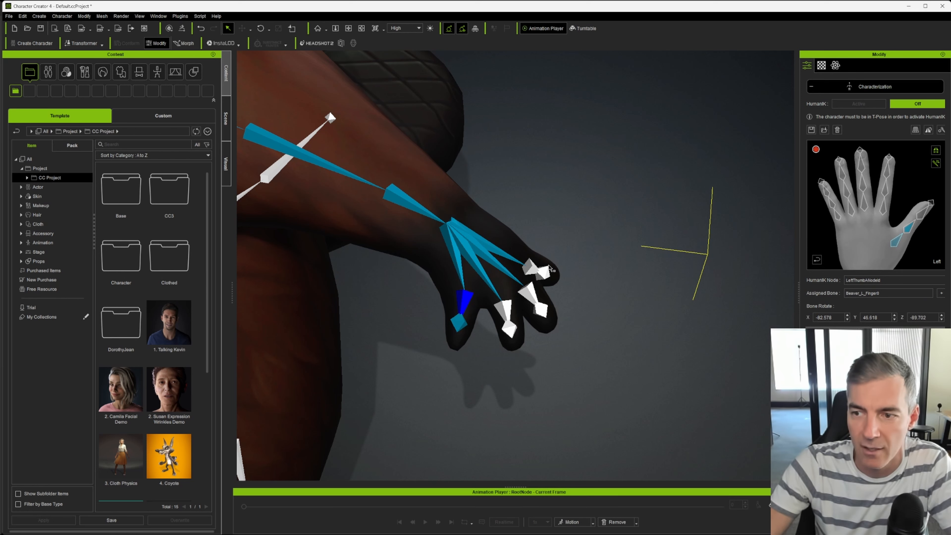
pyautogui.click(884, 210)
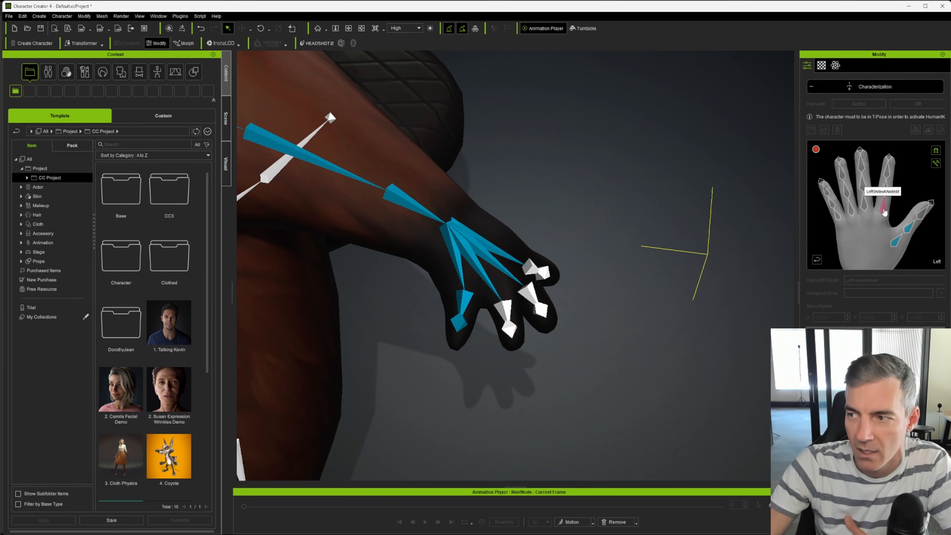
pyautogui.click(506, 310)
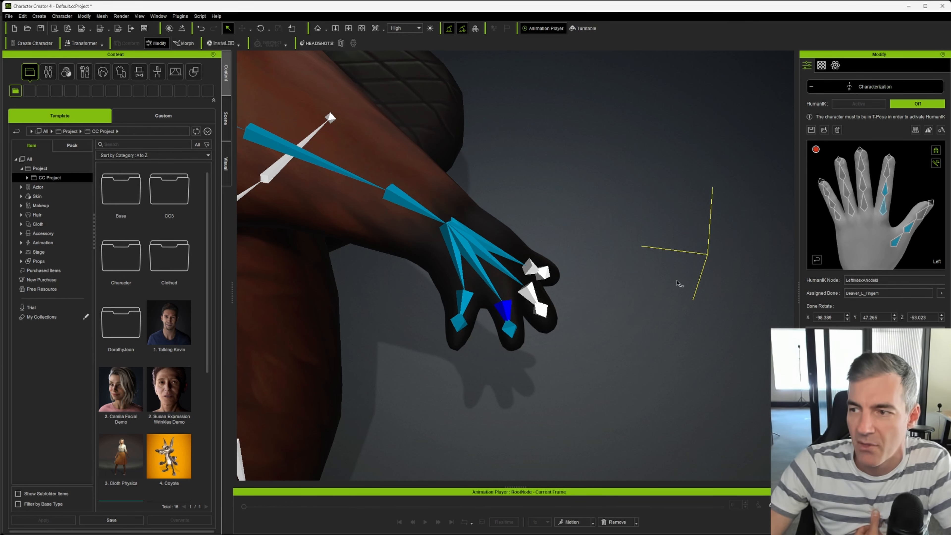
# Step: Assign the left hand's base middle node to Beaver_L_Finger2 and base ring node to Beaver_L_Finger3, and return to the full-body map
pyautogui.doubleClick(865, 207)
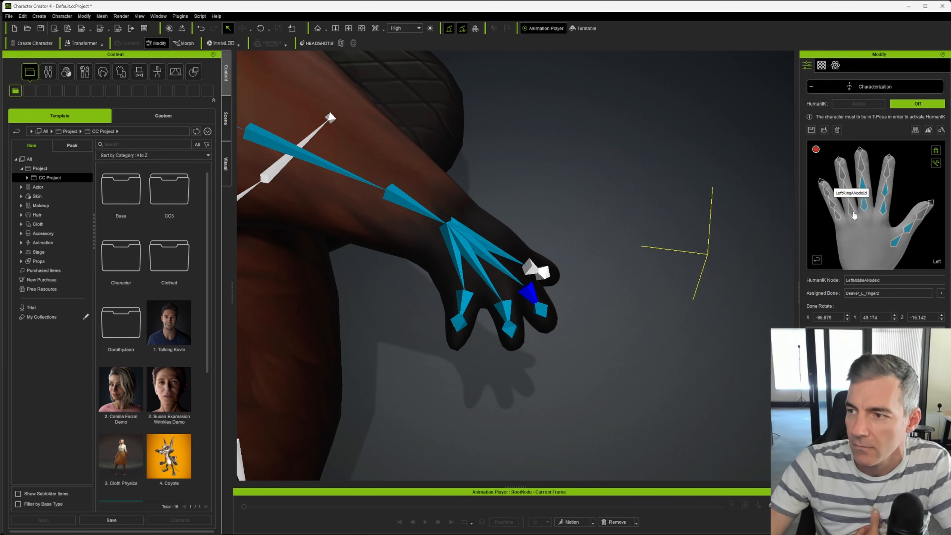
pyautogui.click(533, 296)
pyautogui.click(533, 270)
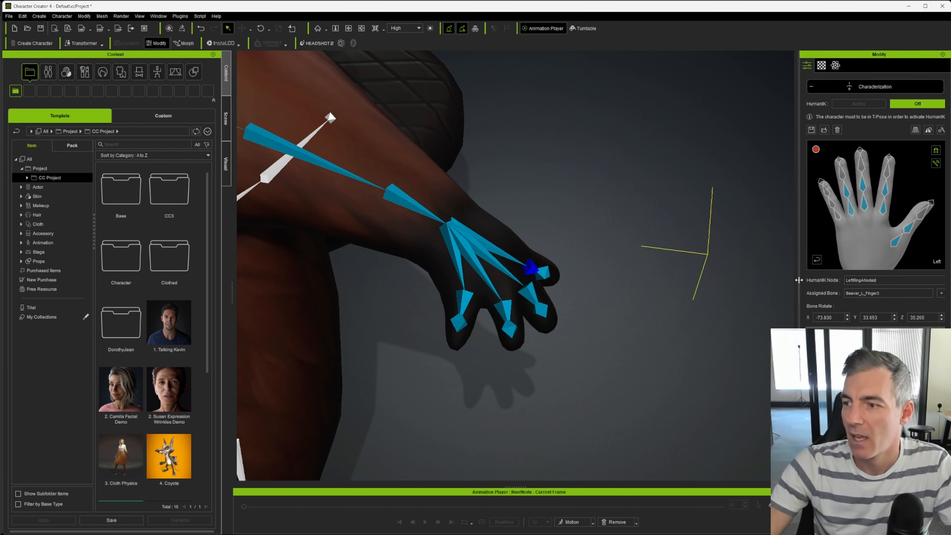
pyautogui.click(817, 260)
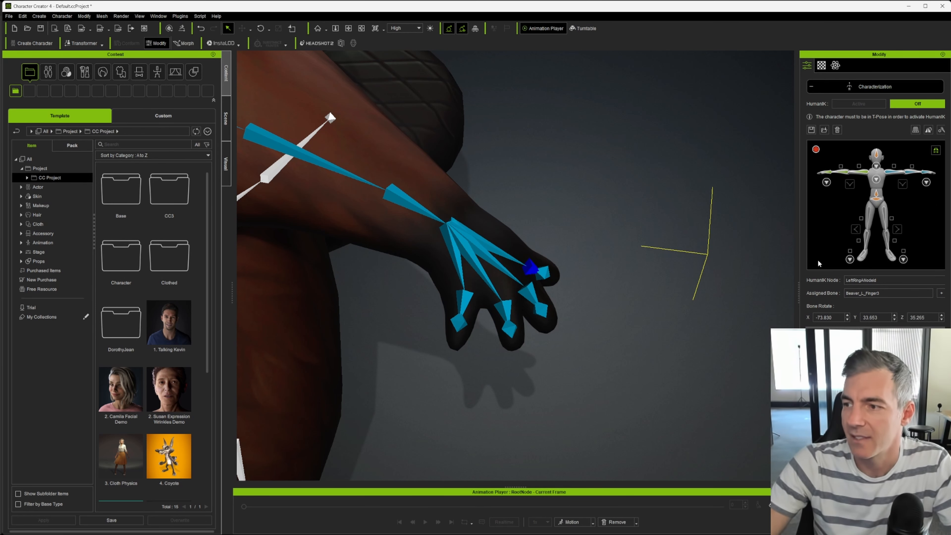
# Step: Examine the bone assignments on the beaver's right arm and hand, and the layout of the leg bones
pyautogui.scroll(-3, 531, 331)
pyautogui.scroll(-3, 530, 331)
pyautogui.moveTo(453, 328); pyautogui.dragTo(508, 315, button='middle')
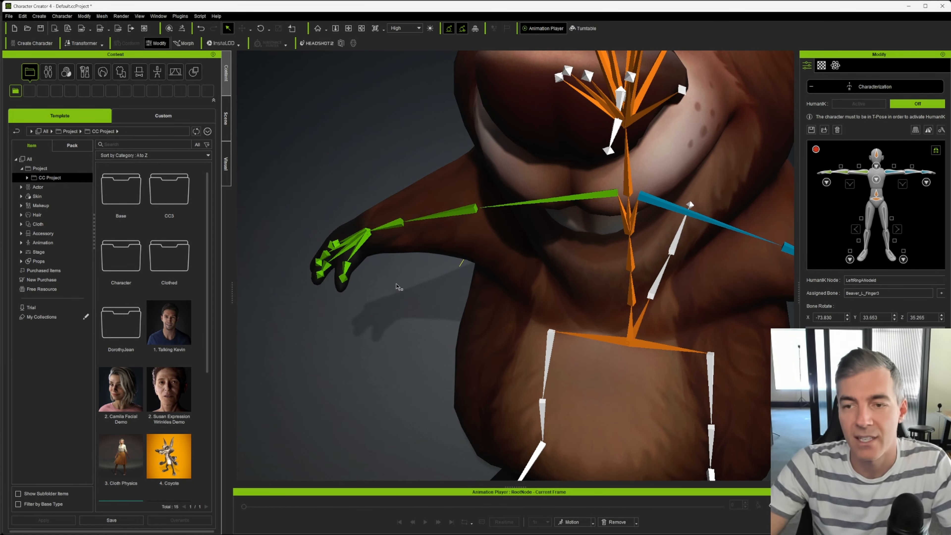
pyautogui.moveTo(397, 291); pyautogui.dragTo(456, 266, button='right')
pyautogui.scroll(-2, 454, 354)
pyautogui.moveTo(577, 431); pyautogui.dragTo(533, 377, button='middle')
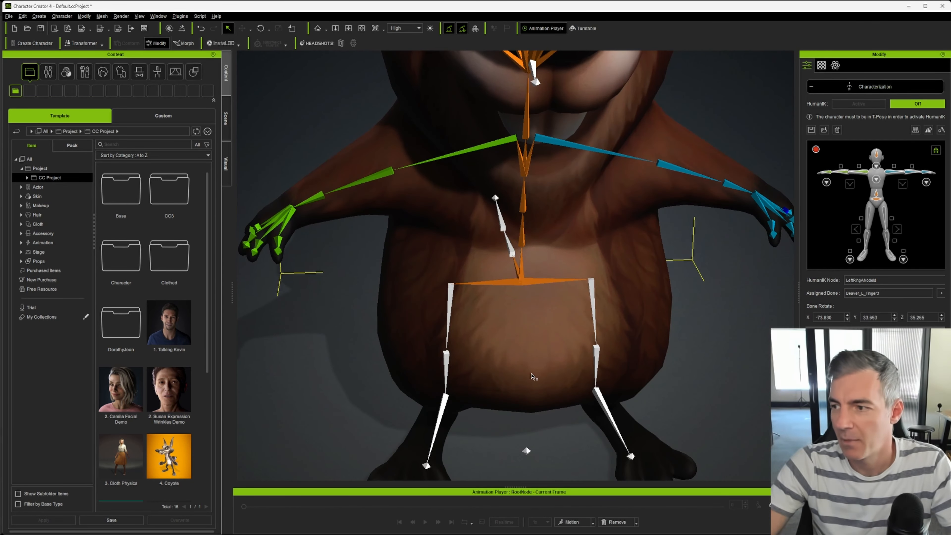
pyautogui.moveTo(533, 378); pyautogui.dragTo(513, 343, button='right')
pyautogui.scroll(-3, 513, 342)
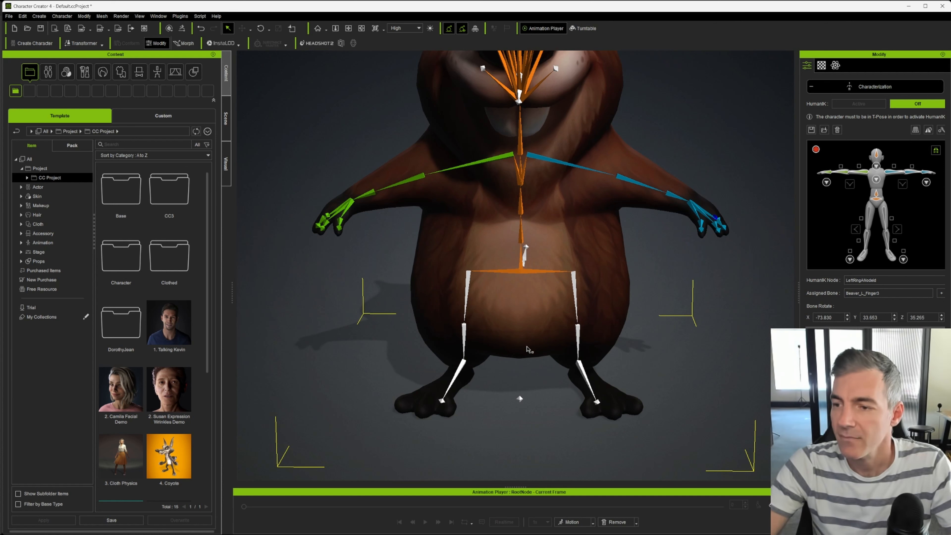
pyautogui.moveTo(580, 315); pyautogui.dragTo(622, 310, button='right')
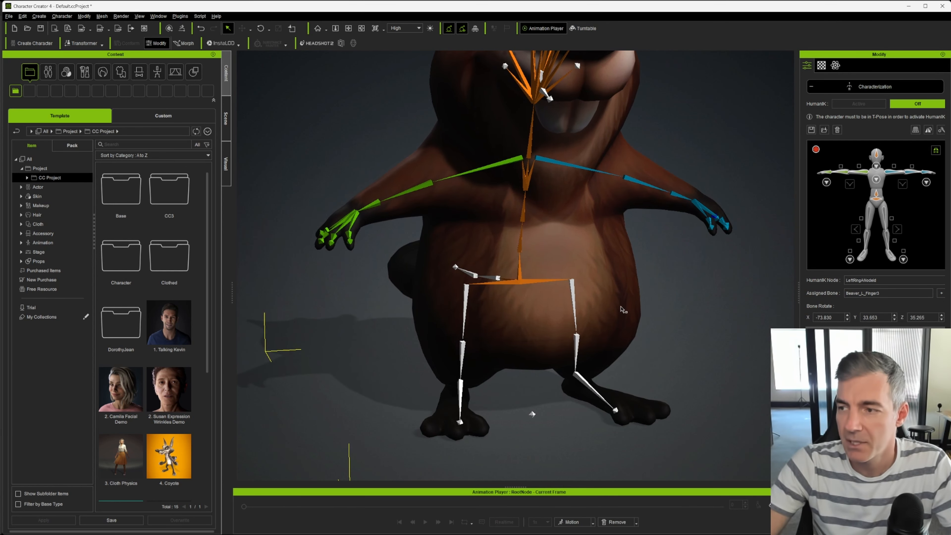
pyautogui.moveTo(622, 310); pyautogui.dragTo(555, 281, button='middle')
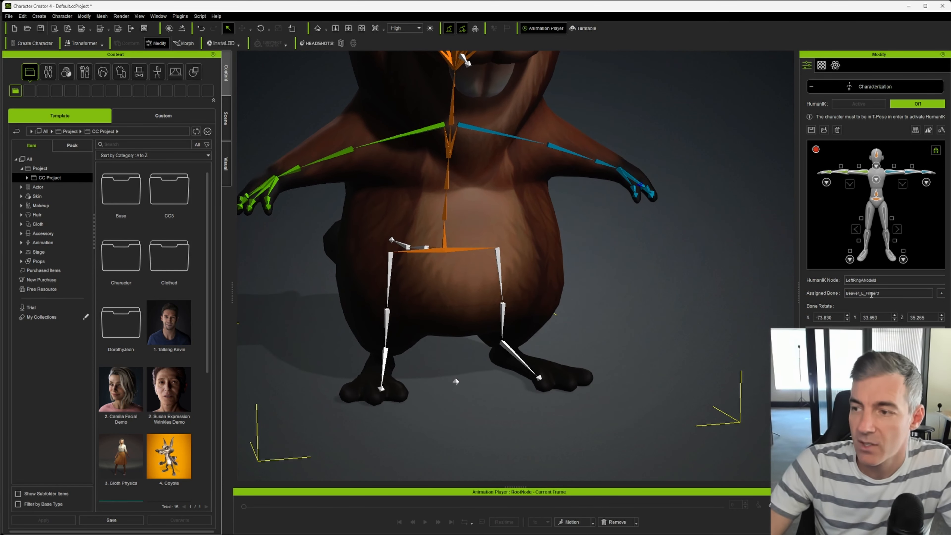
# Step: Assign the HumanIK left upper leg node to the left thigh bone and the left knee node to Beaver_L_Calf
pyautogui.click(887, 215)
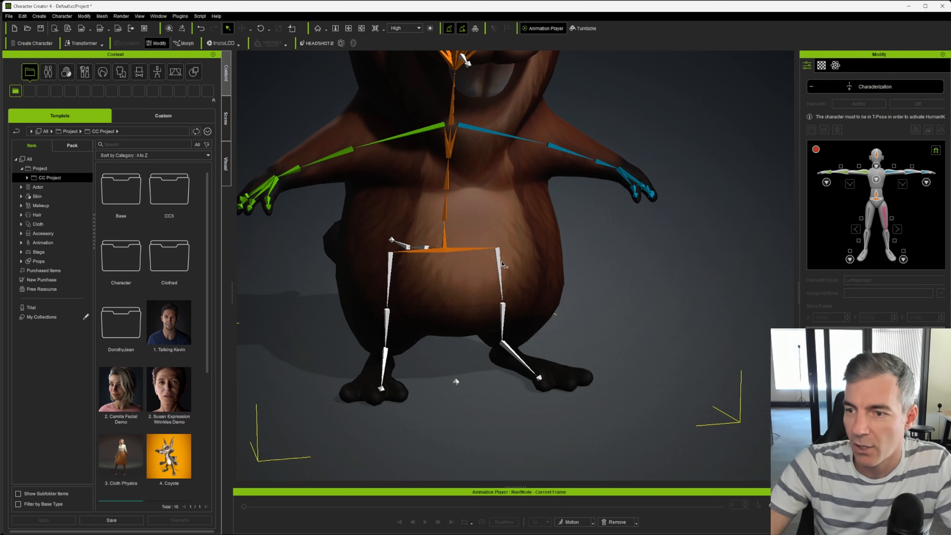
pyautogui.click(501, 258)
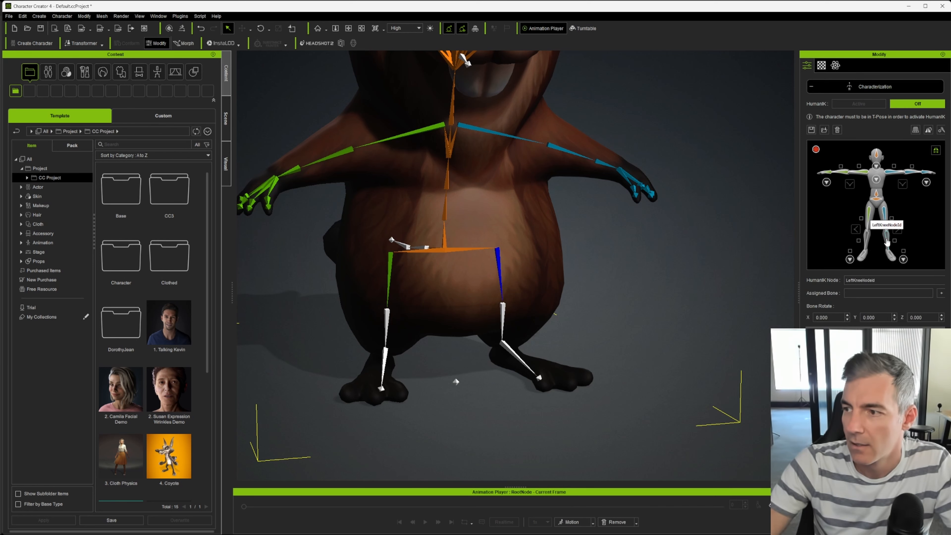
pyautogui.click(886, 233)
pyautogui.click(508, 323)
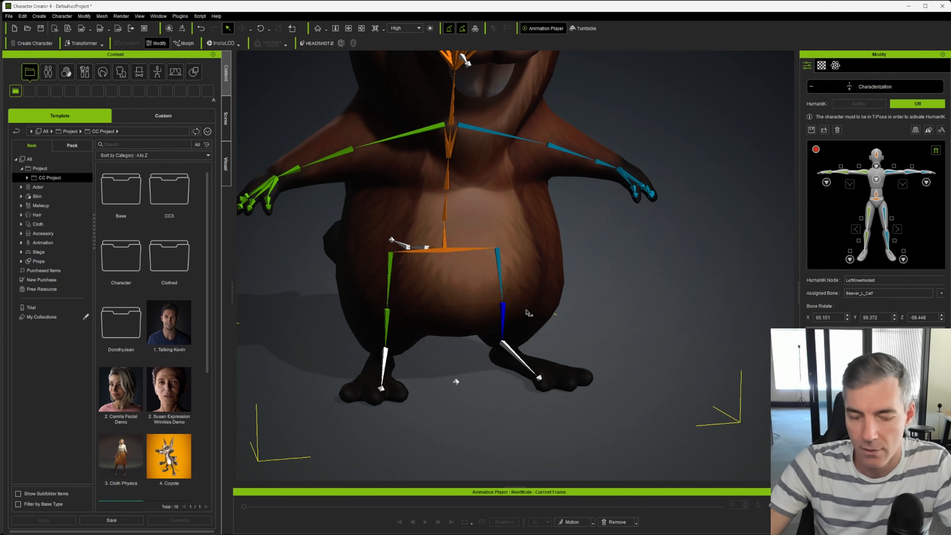
# Step: Assign the HumanIK left ankle node to Beaver_L_Foot and the left foot node to Beaver_L_Toe0
pyautogui.moveTo(580, 335); pyautogui.dragTo(587, 314, button='right')
pyautogui.scroll(2, 702, 290)
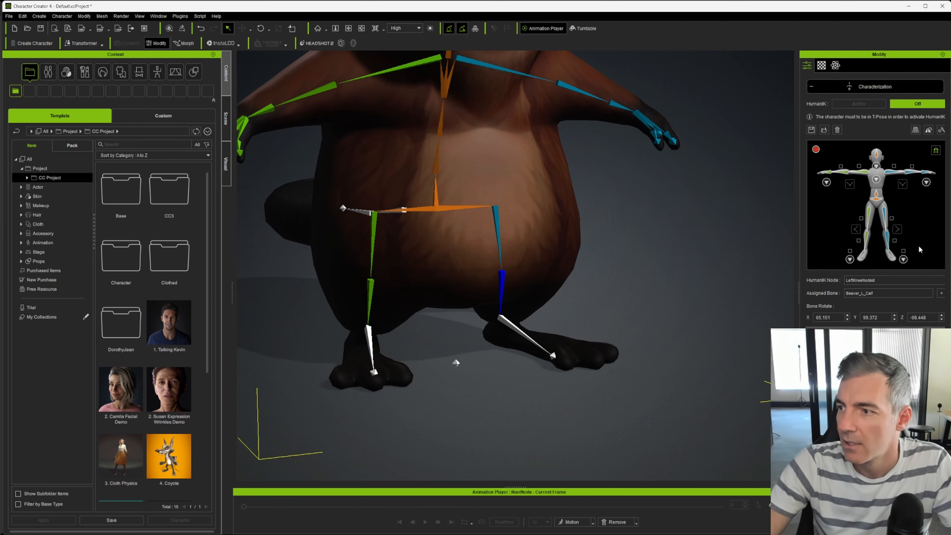
pyautogui.click(892, 256)
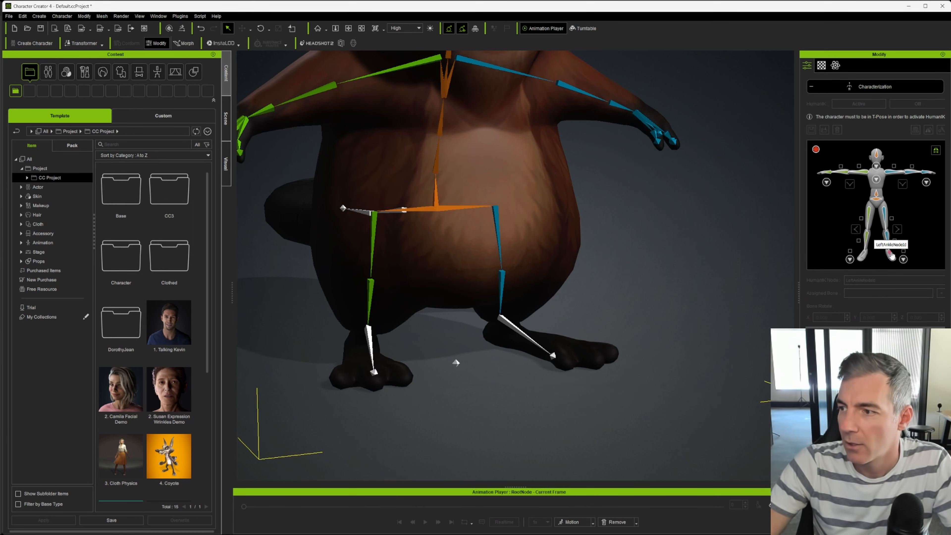
pyautogui.click(505, 323)
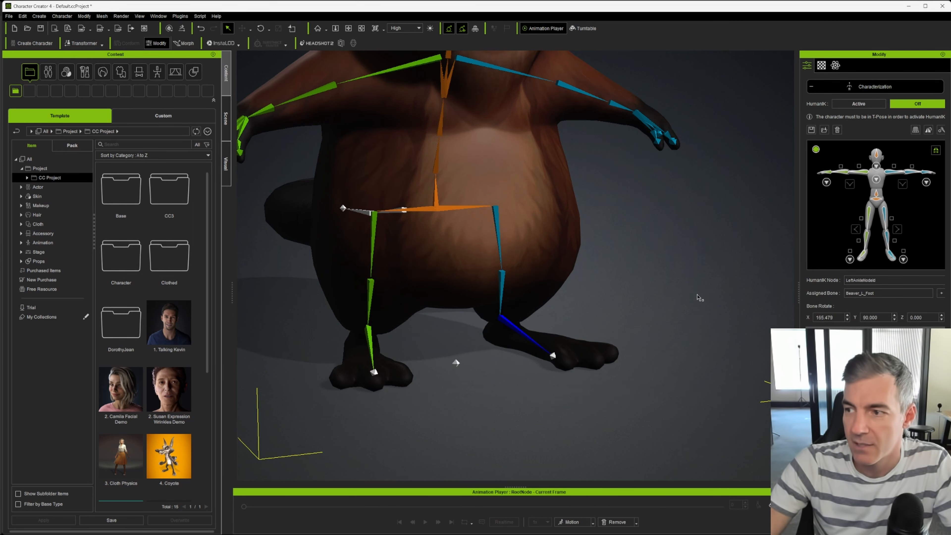
pyautogui.click(904, 252)
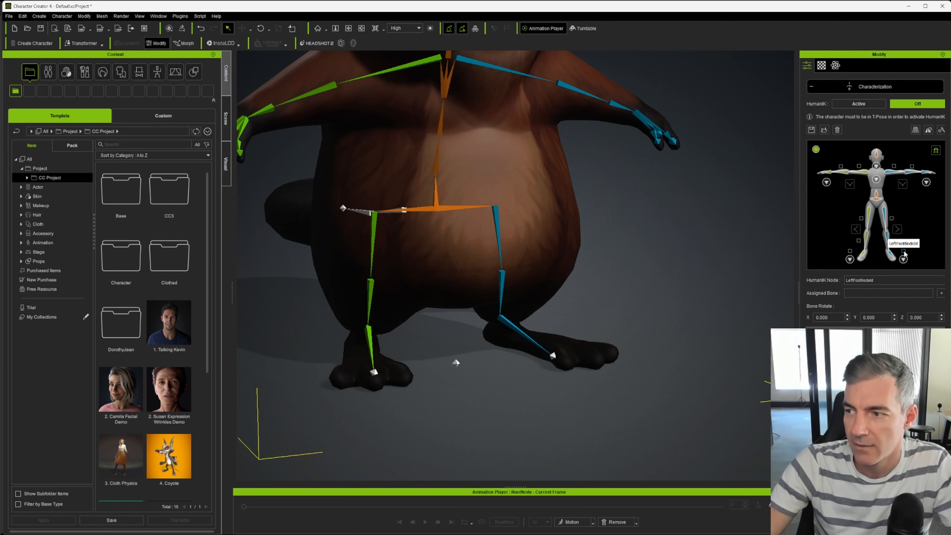
pyautogui.moveTo(494, 393); pyautogui.dragTo(449, 358, button='right')
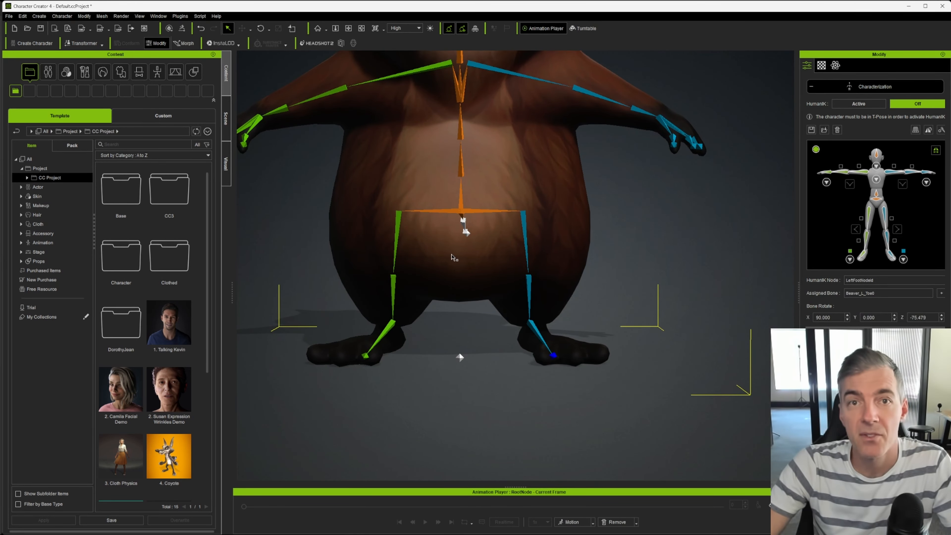
# Step: Rotate the beaver's left upper arm bone upward toward horizontal, to a Y rotation of about 1.2
pyautogui.scroll(-3, 454, 258)
pyautogui.keyDown('alt'); pyautogui.moveTo(521, 215); pyautogui.dragTo(507, 309); pyautogui.keyUp('alt')
pyautogui.keyDown('alt'); pyautogui.moveTo(504, 202); pyautogui.dragTo(505, 232); pyautogui.keyUp('alt')
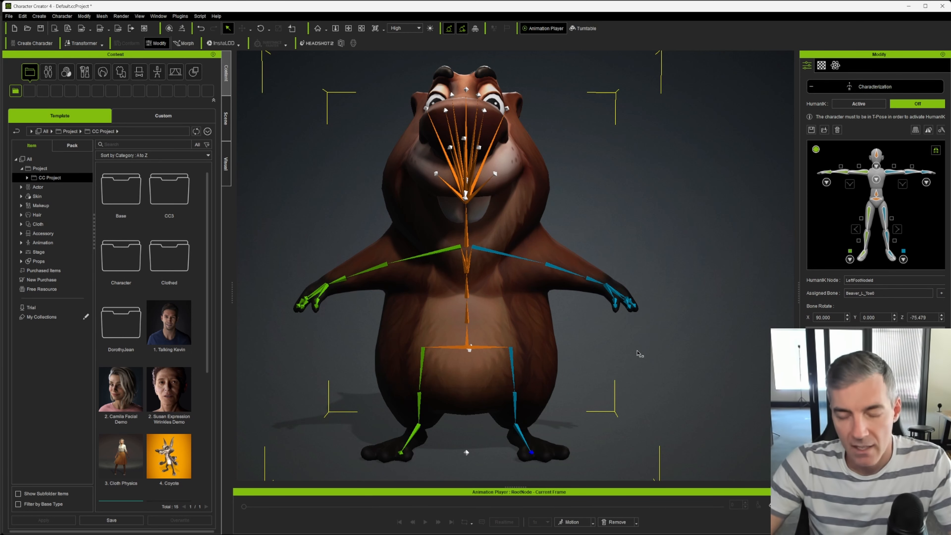
pyautogui.moveTo(639, 354); pyautogui.dragTo(613, 351, button='right')
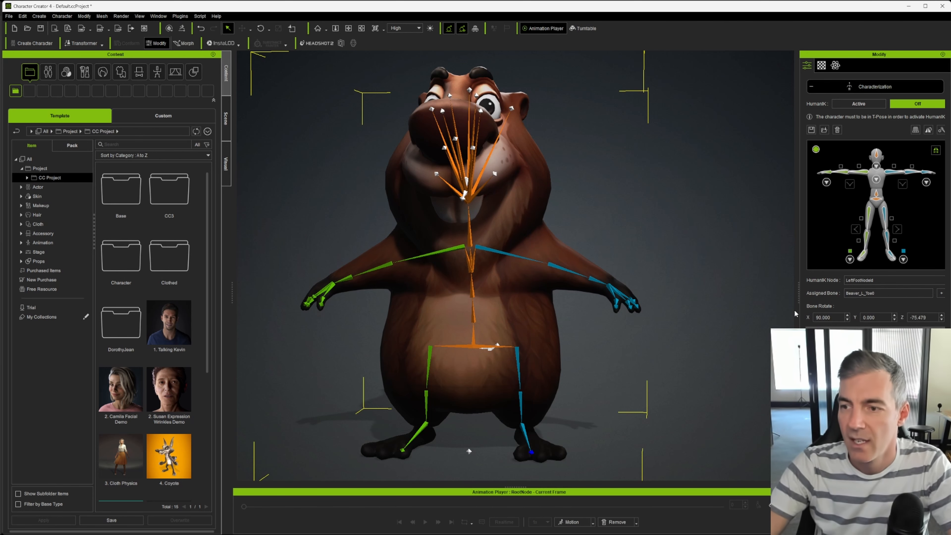
pyautogui.moveTo(544, 280); pyautogui.dragTo(548, 263, button='right')
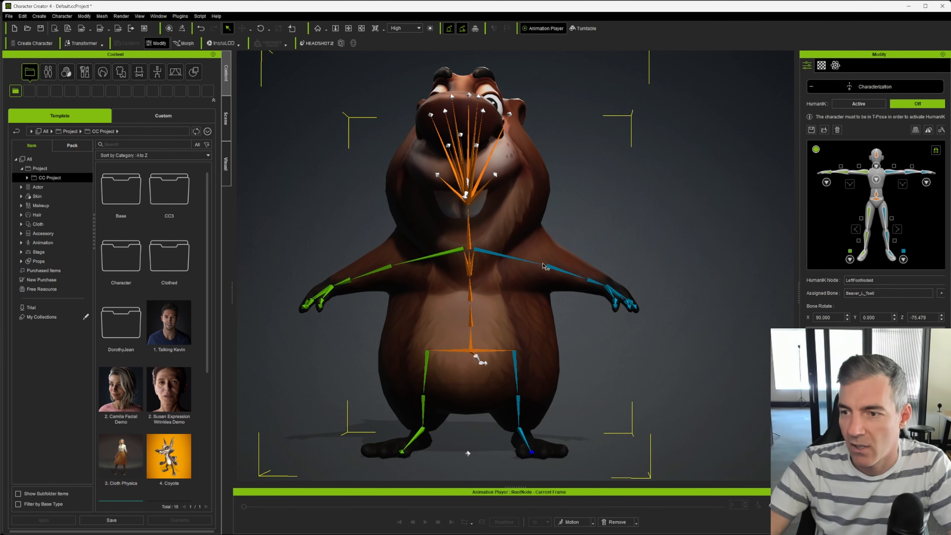
pyautogui.click(519, 262)
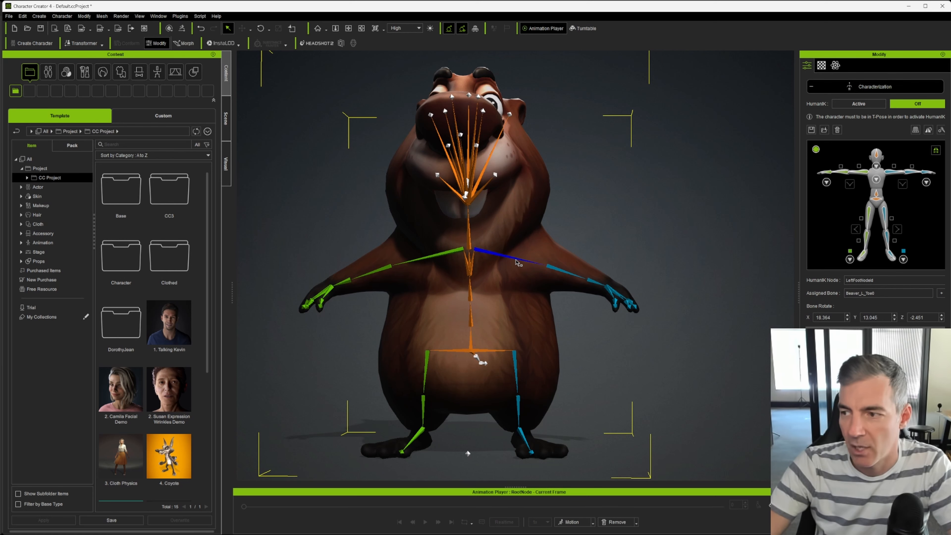
pyautogui.press('e')
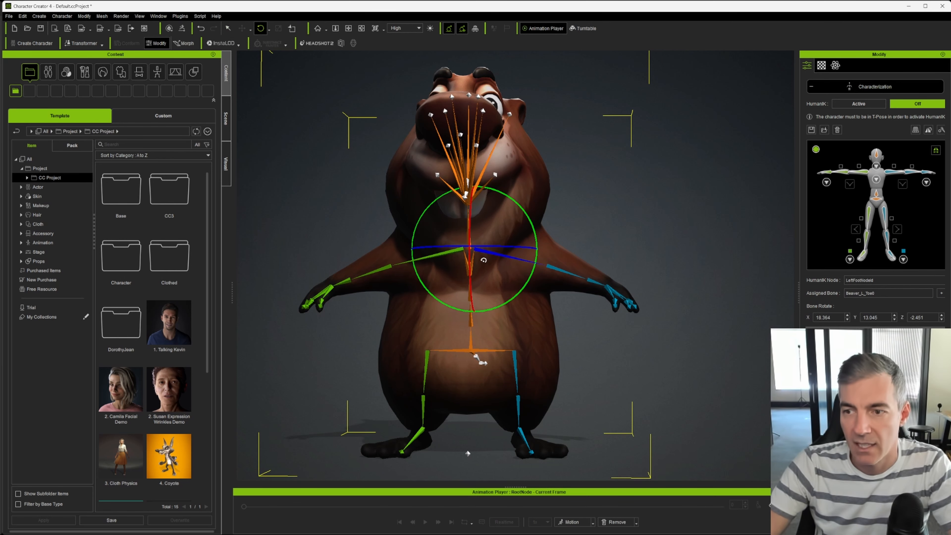
pyautogui.moveTo(524, 233); pyautogui.dragTo(544, 237, button='right')
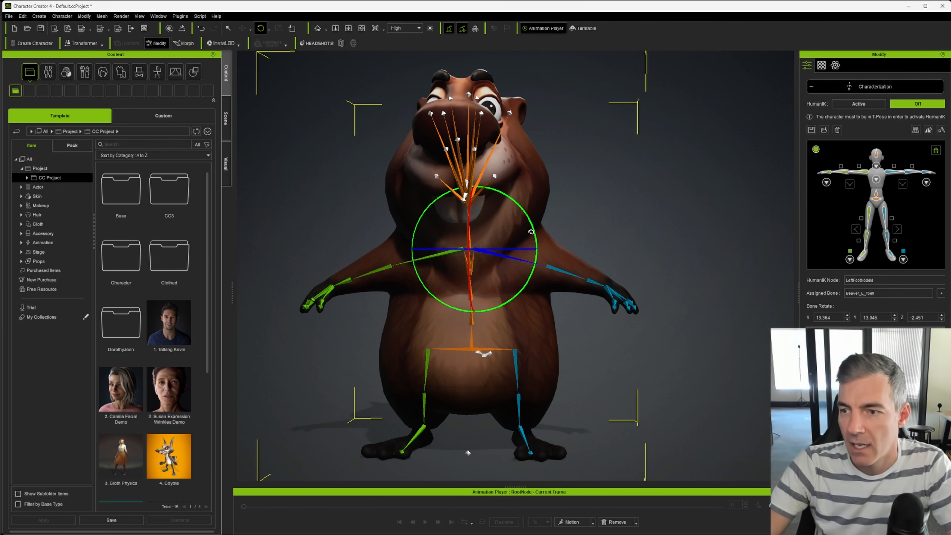
pyautogui.moveTo(532, 232); pyautogui.dragTo(534, 231)
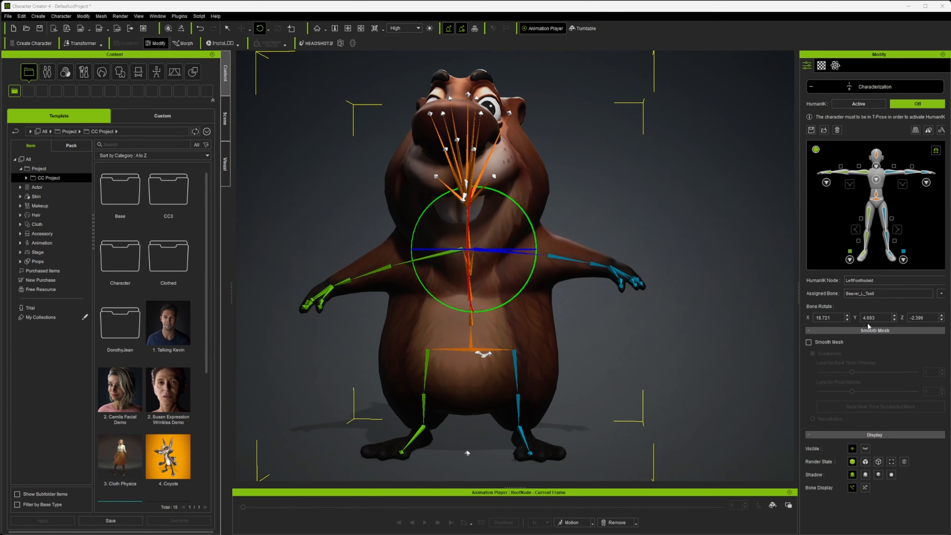
pyautogui.moveTo(530, 223); pyautogui.dragTo(536, 222)
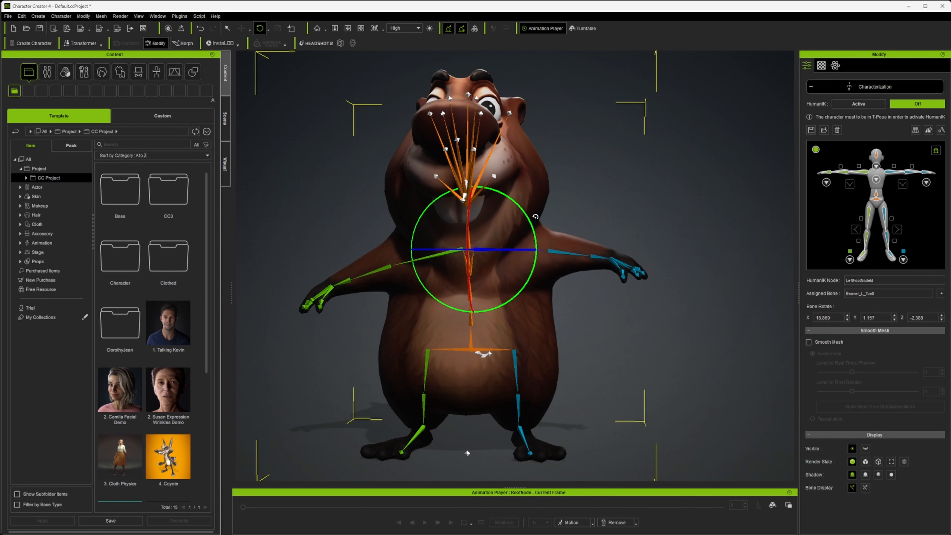
# Step: Set the left upper arm bone's Y rotation to 0 to level it for the T-pose
pyautogui.moveTo(881, 316)
pyautogui.mouseDown()
pyautogui.moveTo(823, 310)
pyautogui.moveTo(863, 318)
pyautogui.mouseUp()
pyautogui.write('0')
pyautogui.press('Return')
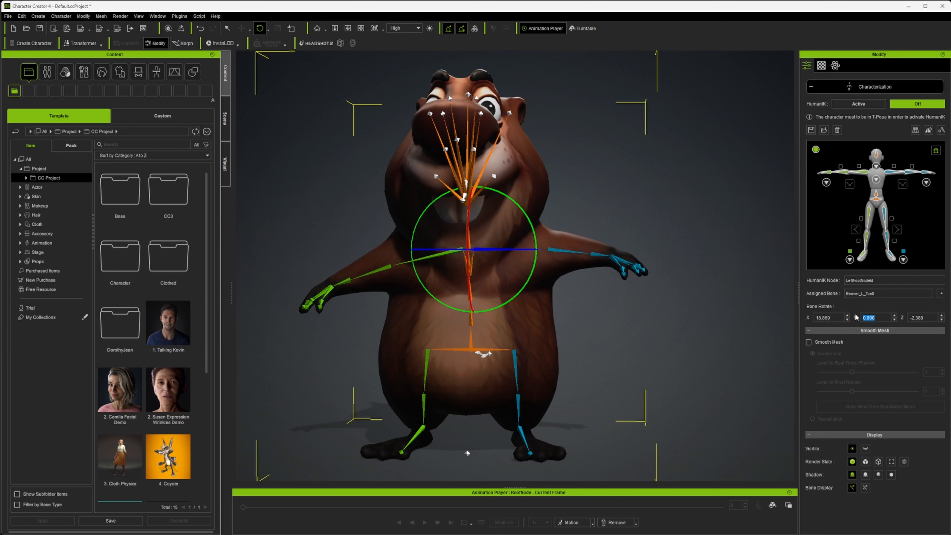
# Step: Set the left forearm bone's Y rotation to 0
pyautogui.click(566, 255)
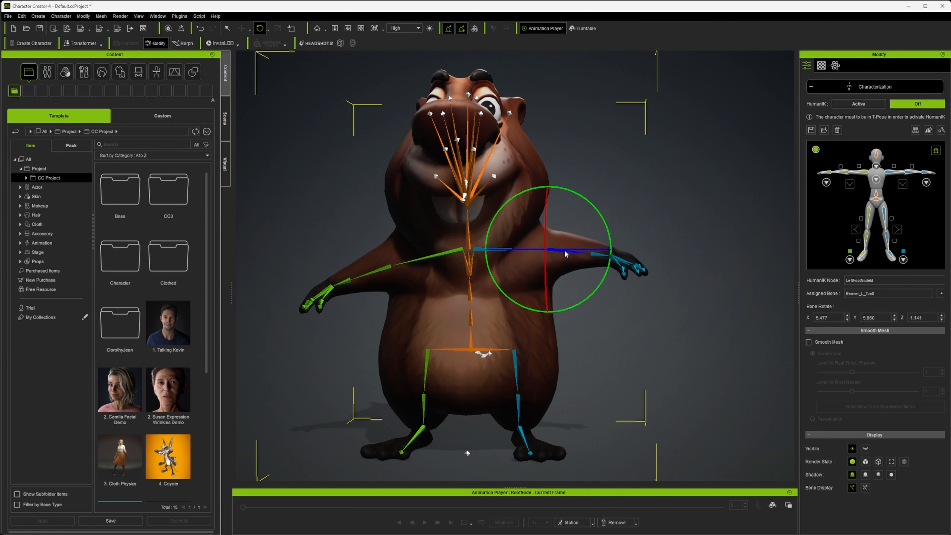
pyautogui.moveTo(885, 321); pyautogui.dragTo(839, 315)
pyautogui.write('0')
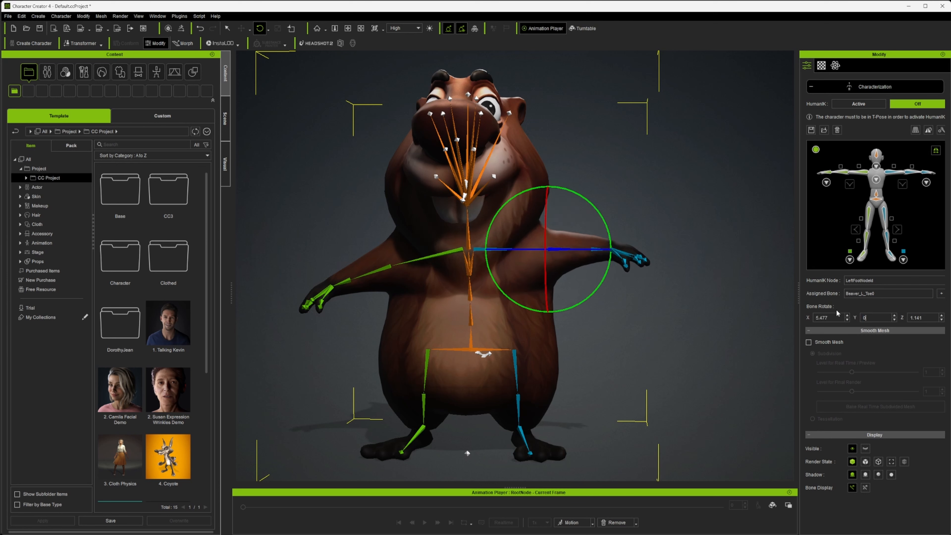
pyautogui.press('Return')
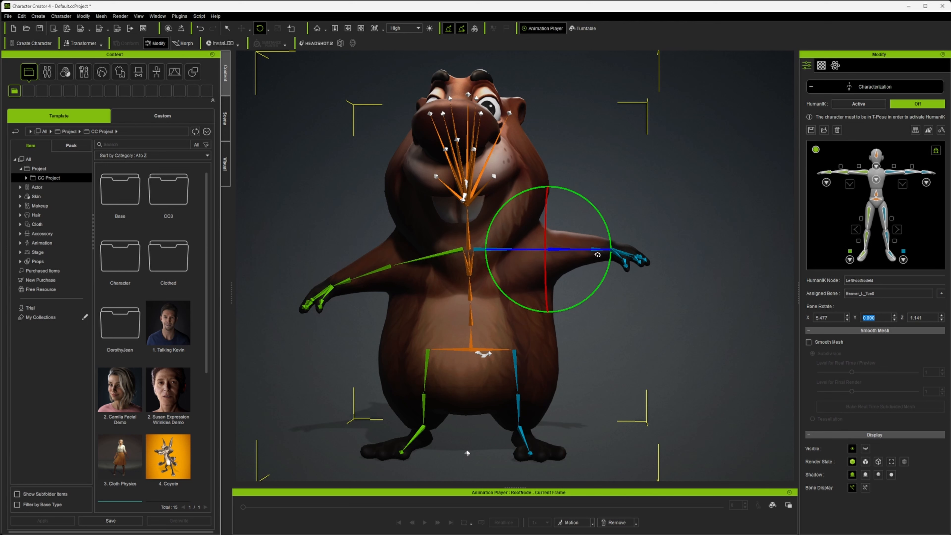
# Step: Set the Y rotation of the beaver's left arm bone next to the wrist to 0
pyautogui.moveTo(598, 254); pyautogui.dragTo(593, 330, button='right')
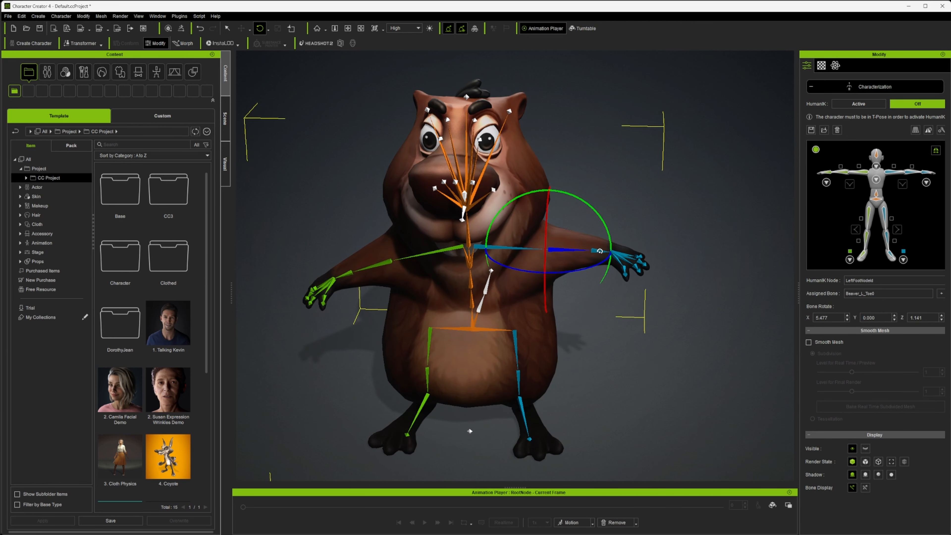
pyautogui.click(600, 251)
pyautogui.moveTo(883, 316); pyautogui.dragTo(815, 309)
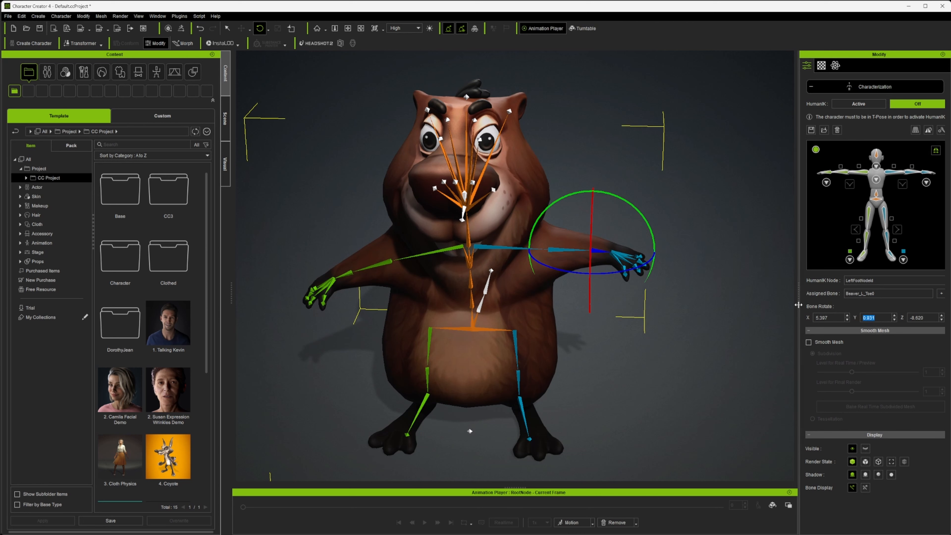
pyautogui.write('0')
pyautogui.press('Return')
# Step: Set the Y rotation of the beaver's left hand bone to 0
pyautogui.click(618, 254)
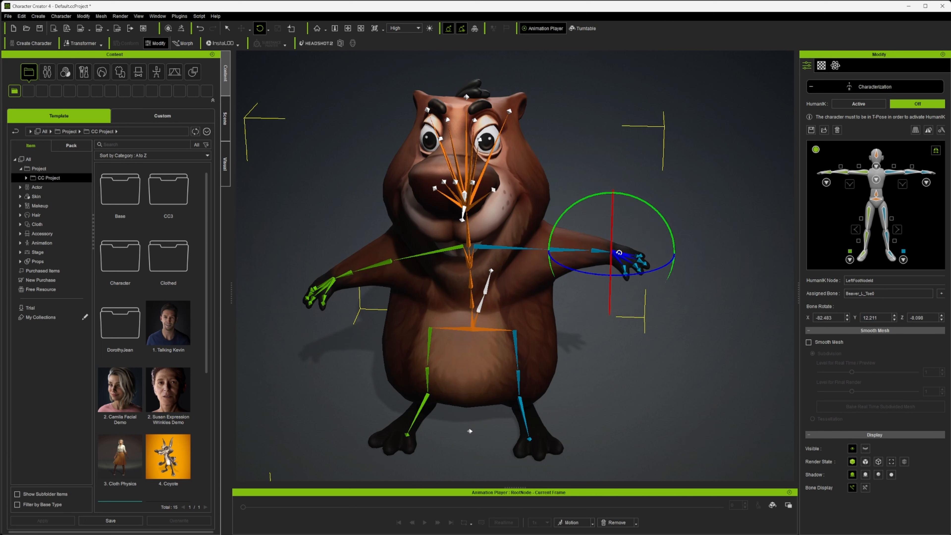
pyautogui.moveTo(876, 318); pyautogui.dragTo(838, 312)
pyautogui.write('0')
pyautogui.press('Return')
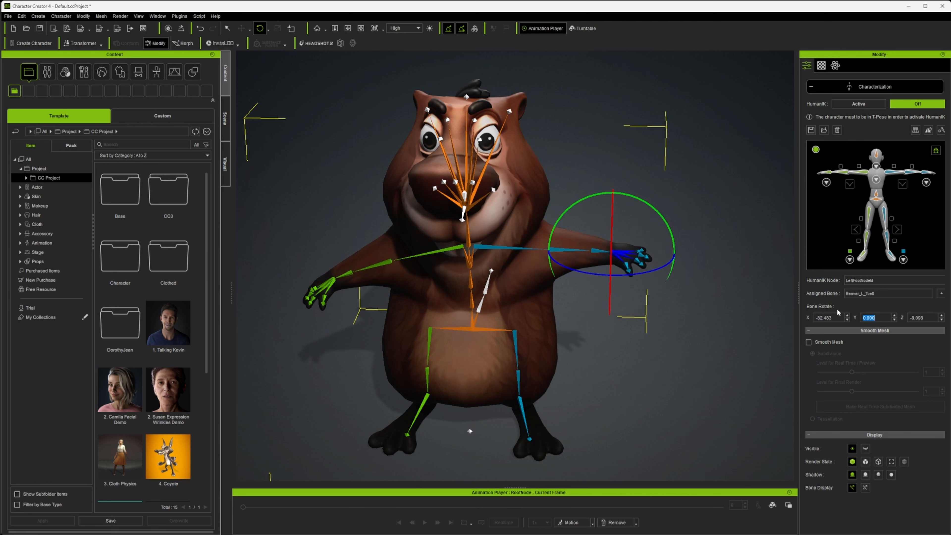
# Step: Rotate the innermost bone of the beaver's right arm up to horizontal and set its Y rotation to -180
pyautogui.moveTo(723, 387); pyautogui.dragTo(656, 401, button='right')
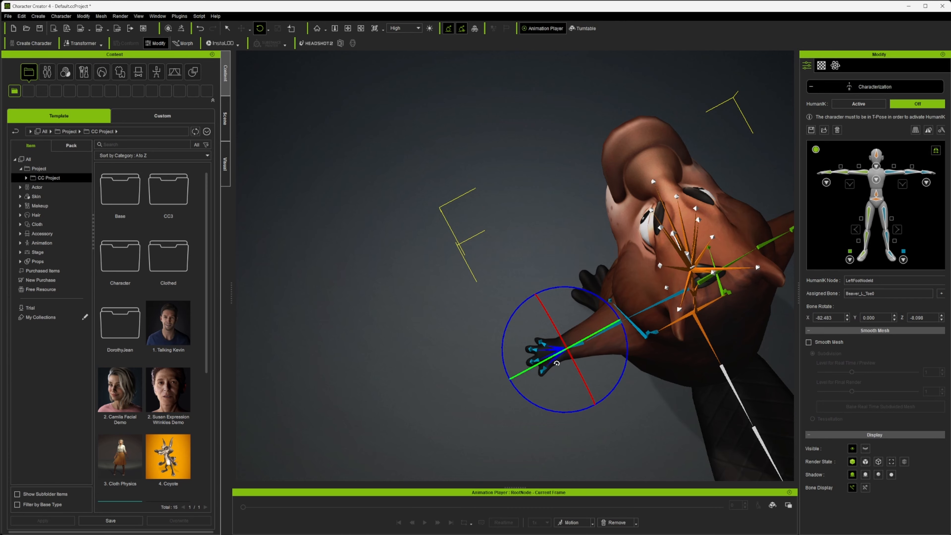
pyautogui.moveTo(538, 362); pyautogui.dragTo(599, 315, button='right')
pyautogui.click(449, 259)
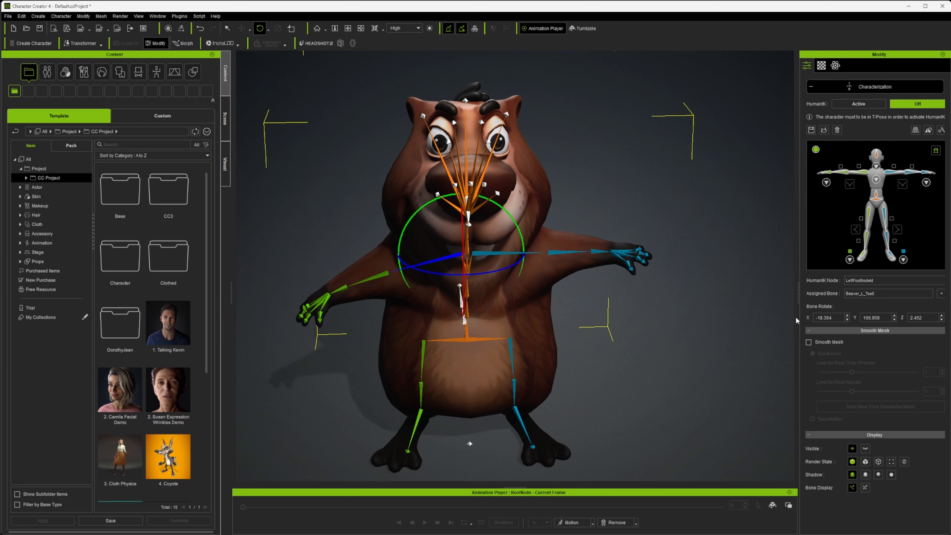
pyautogui.moveTo(555, 248); pyautogui.dragTo(522, 219, button='right')
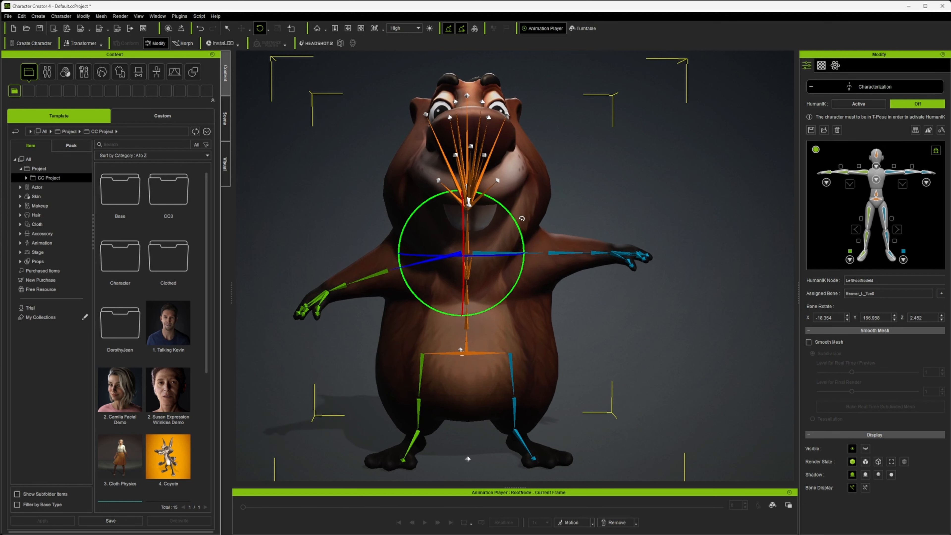
pyautogui.moveTo(522, 219); pyautogui.dragTo(514, 220)
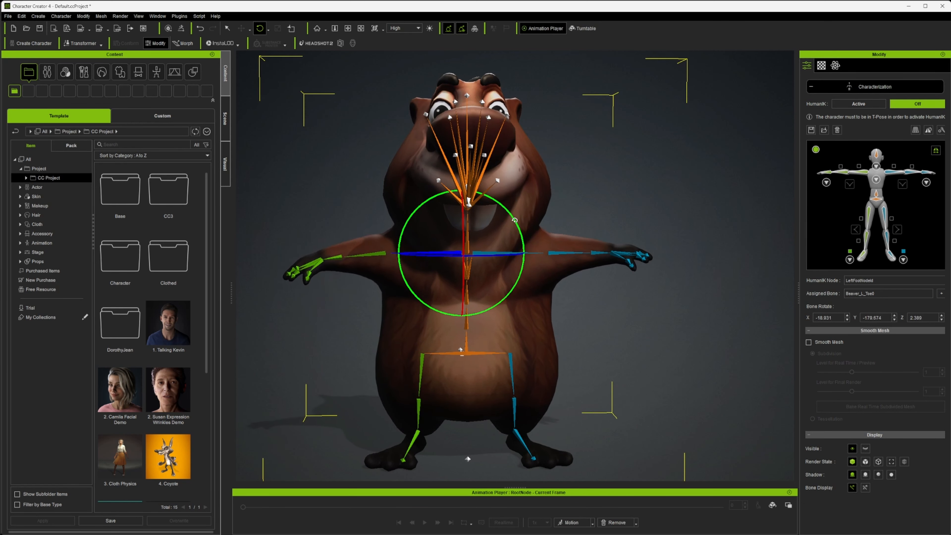
pyautogui.click(893, 321)
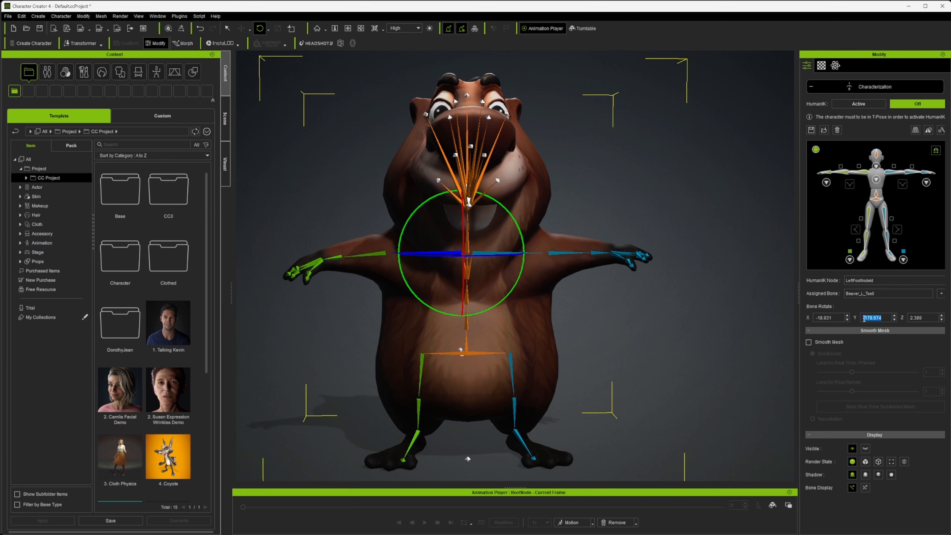
pyautogui.write('-180')
pyautogui.press('Return')
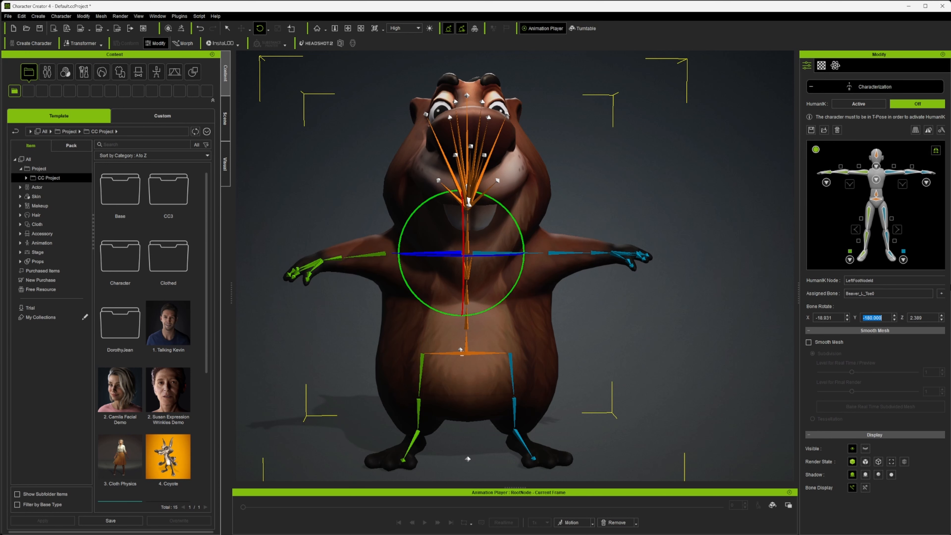
# Step: Set the Y rotation of the middle bone of the beaver's right arm to 180
pyautogui.click(380, 256)
pyautogui.click(886, 316)
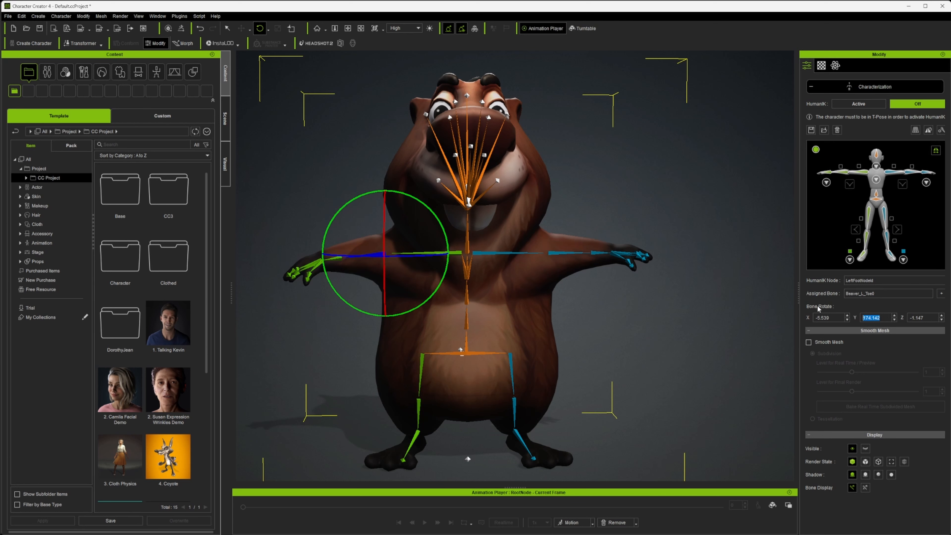
pyautogui.write('108')
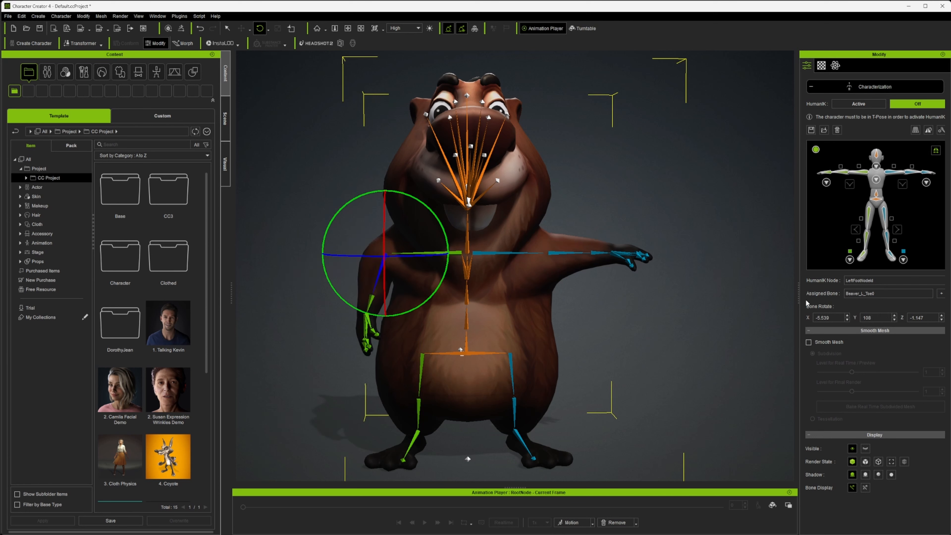
pyautogui.press('BackSpace')
pyautogui.press('BackSpace')
pyautogui.write('80')
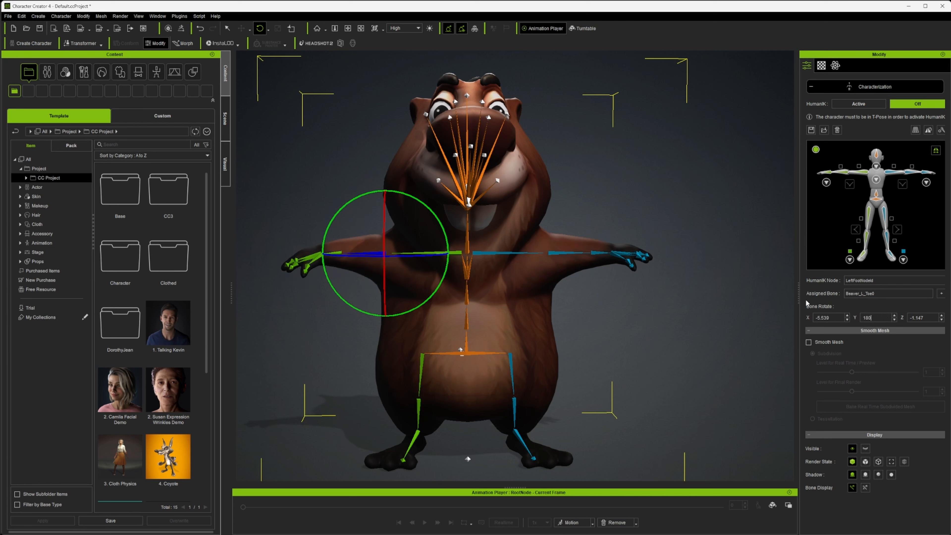
pyautogui.press('Return')
# Step: Set the Y rotation of the beaver's right arm bone next to the wrist to 180
pyautogui.click(338, 253)
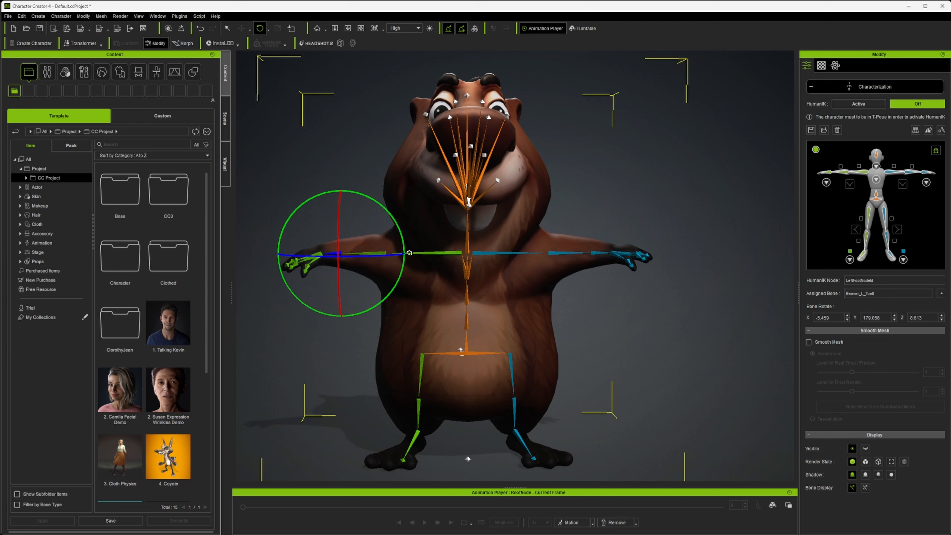
pyautogui.moveTo(871, 317); pyautogui.dragTo(716, 287)
pyautogui.write('180')
pyautogui.press('Return')
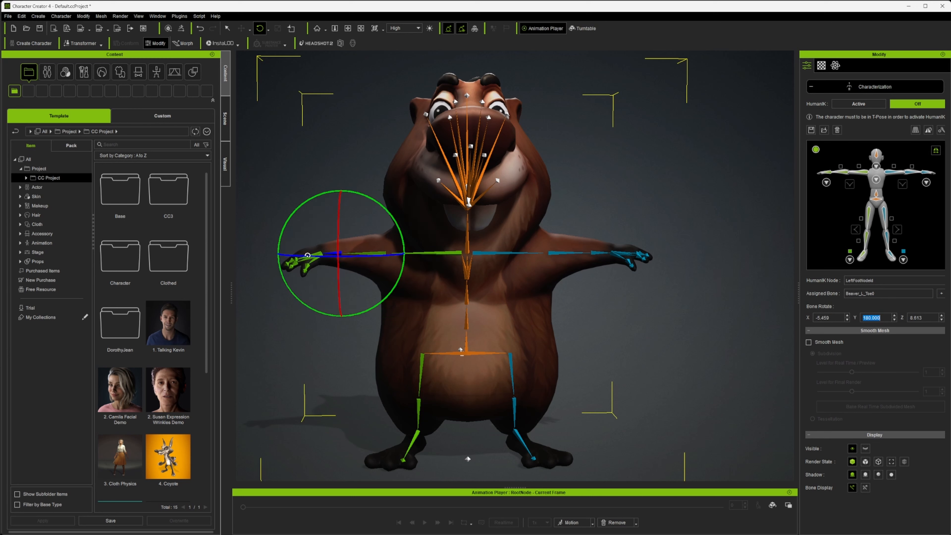
# Step: Set the Y rotation of the beaver's right hand bone to 180
pyautogui.click(315, 258)
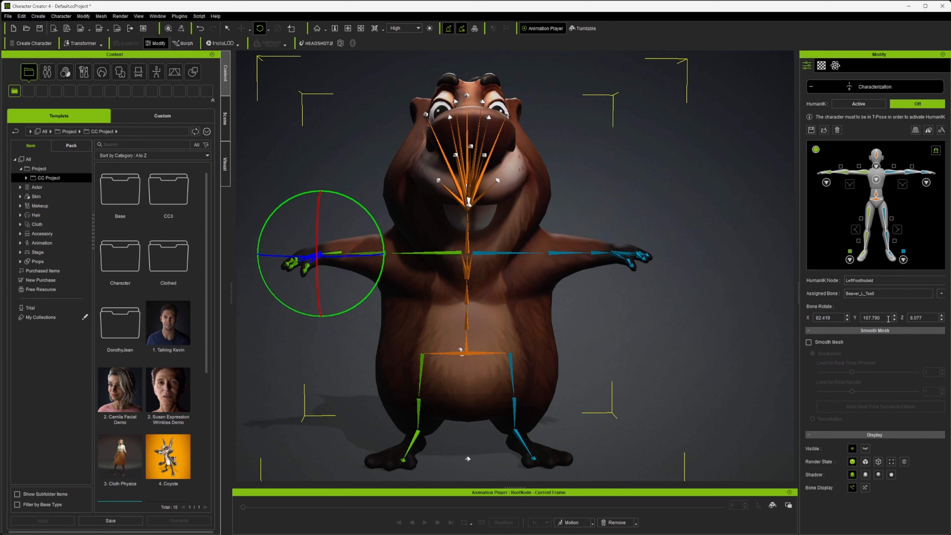
pyautogui.moveTo(888, 319); pyautogui.dragTo(814, 312)
pyautogui.write('180')
pyautogui.press('Return')
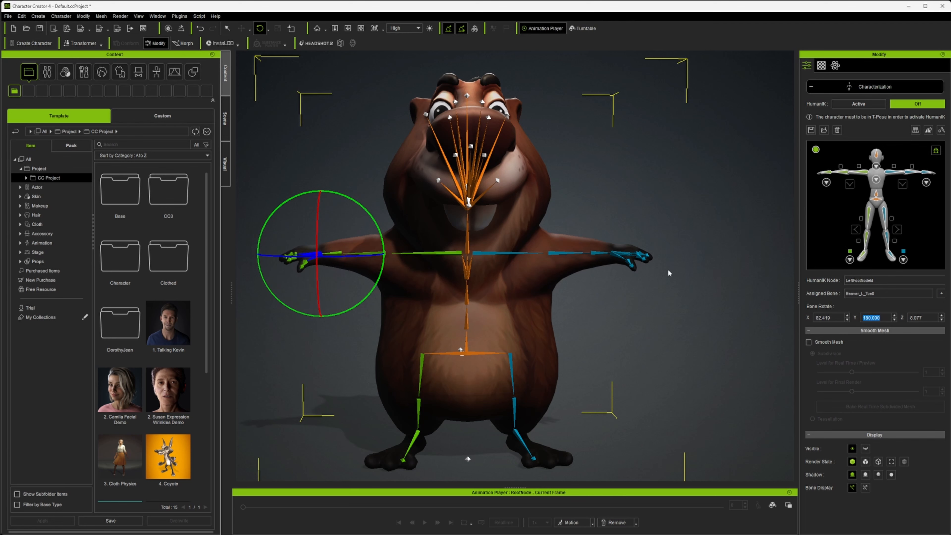
# Step: Activate HumanIK for the T-posed beaver and leave the characterization
pyautogui.moveTo(658, 312); pyautogui.dragTo(737, 323, button='right')
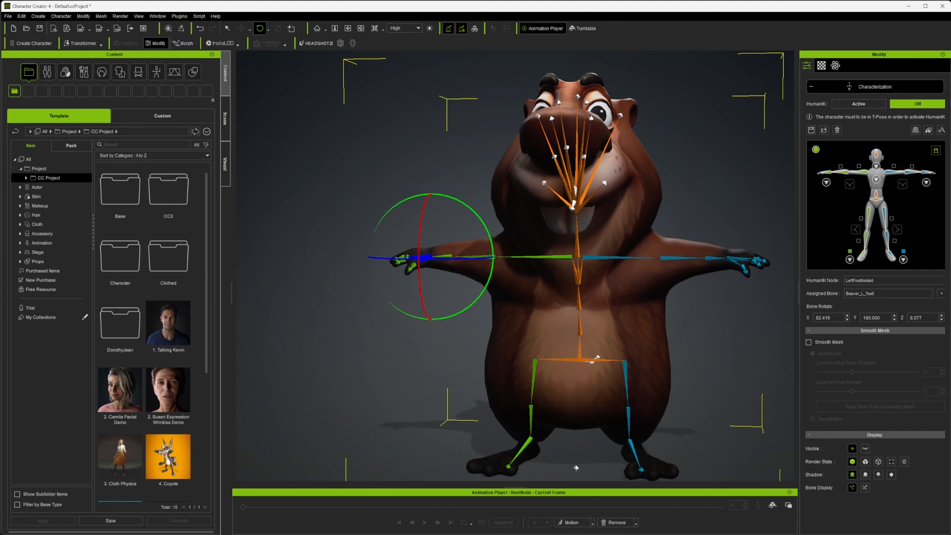
pyautogui.moveTo(478, 313); pyautogui.dragTo(502, 315, button='right')
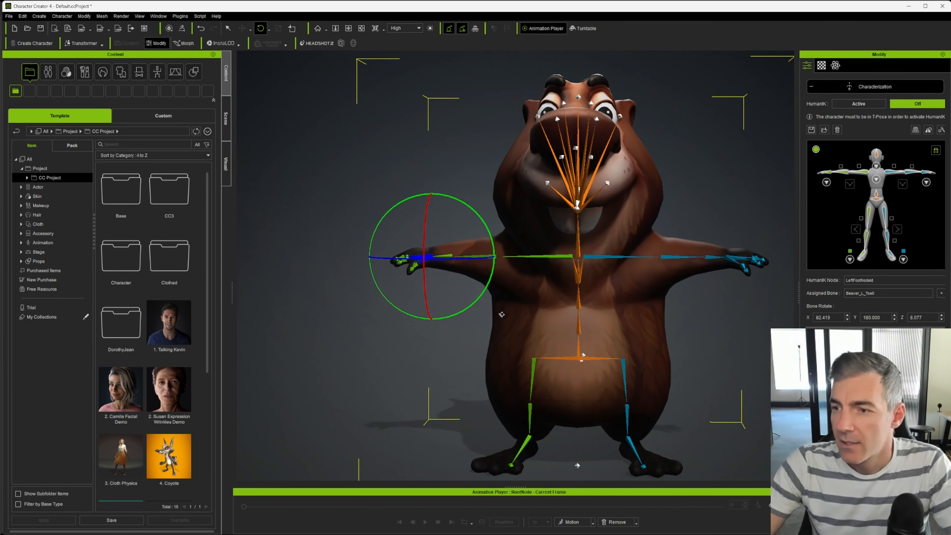
pyautogui.moveTo(496, 323); pyautogui.dragTo(412, 318, button='middle')
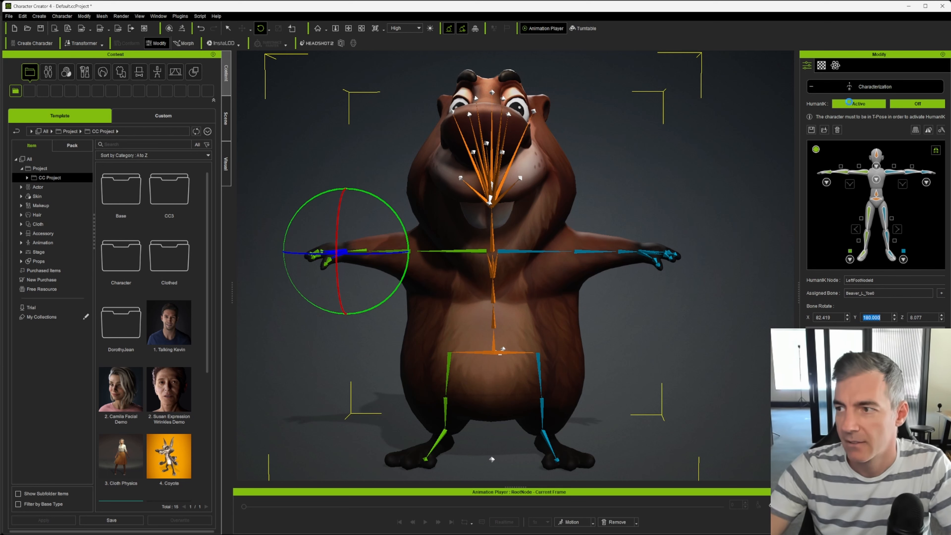
pyautogui.click(869, 90)
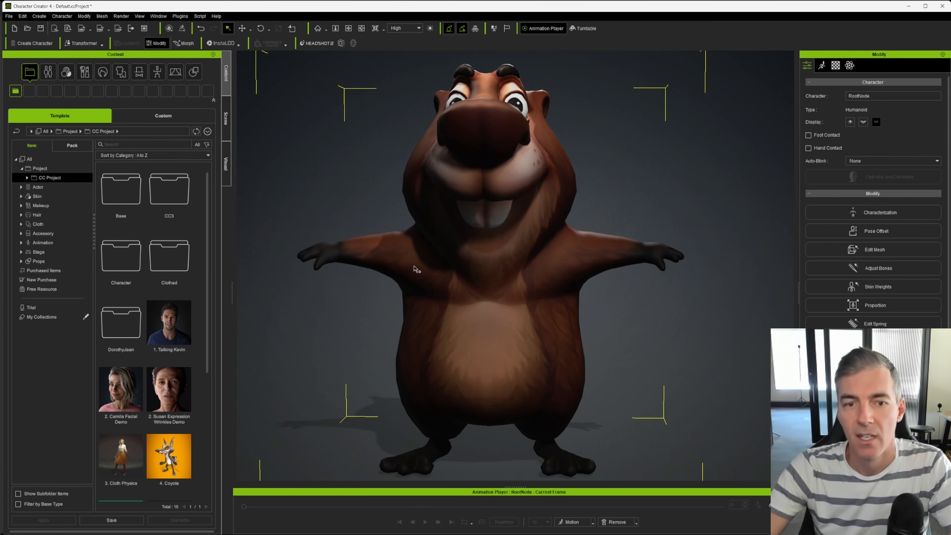
# Step: Apply the Full Body calibration motion from the Body Rig set to the beaver
pyautogui.moveTo(478, 268); pyautogui.dragTo(540, 334, button='right')
pyautogui.click(594, 522)
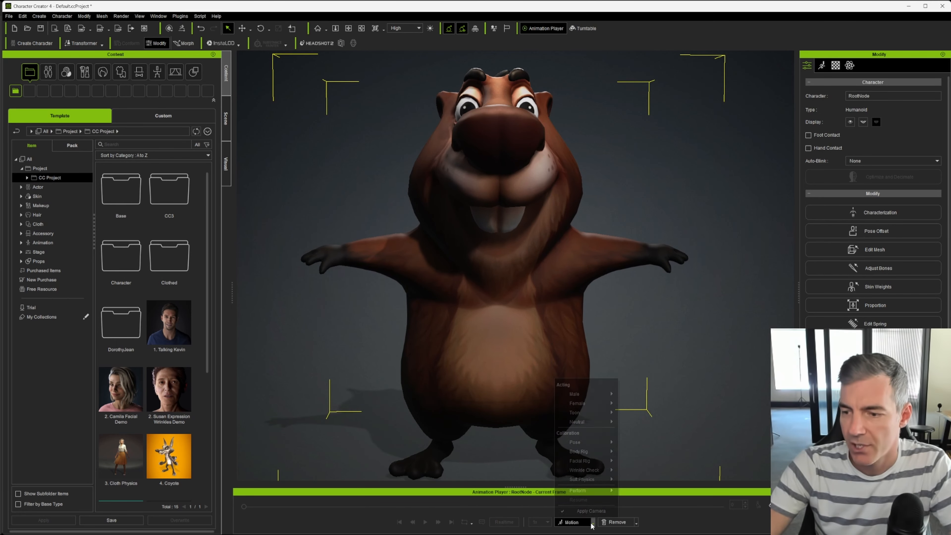
pyautogui.moveTo(591, 397)
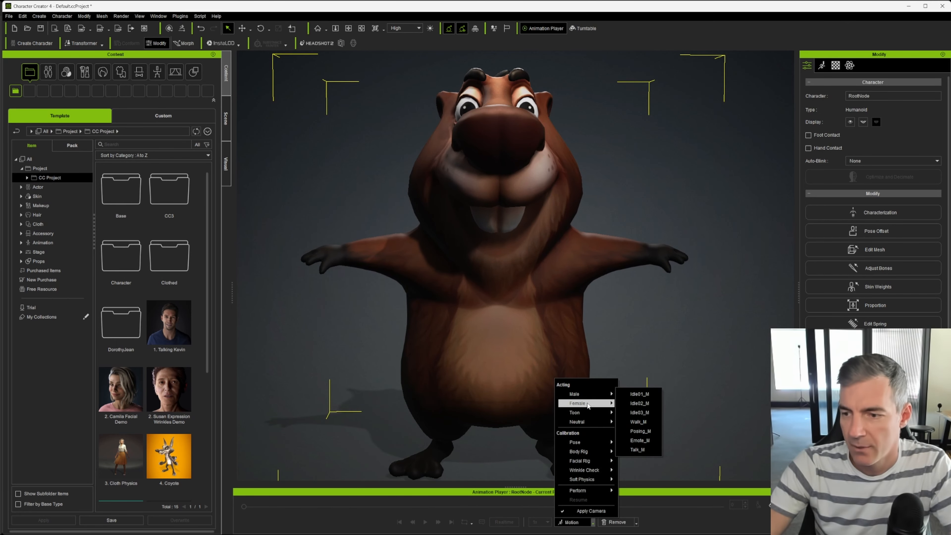
pyautogui.moveTo(591, 452)
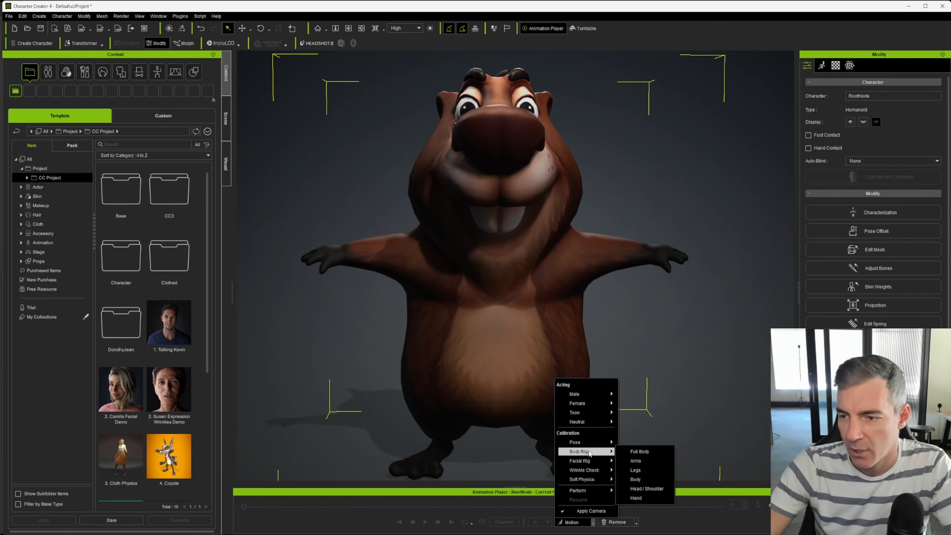
pyautogui.click(635, 452)
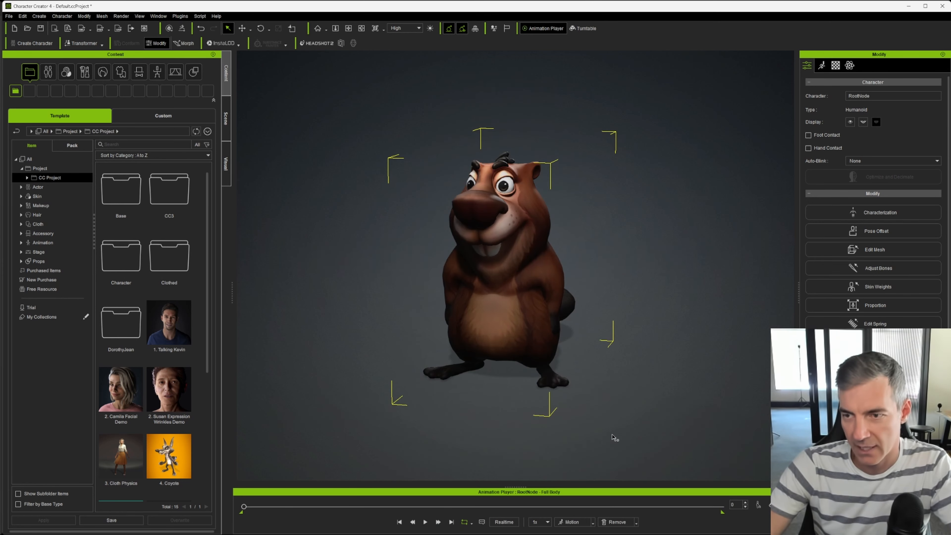
# Step: Play the full body motion and examine from several sides how the beaver's arms, hands and body deform
pyautogui.press('space')
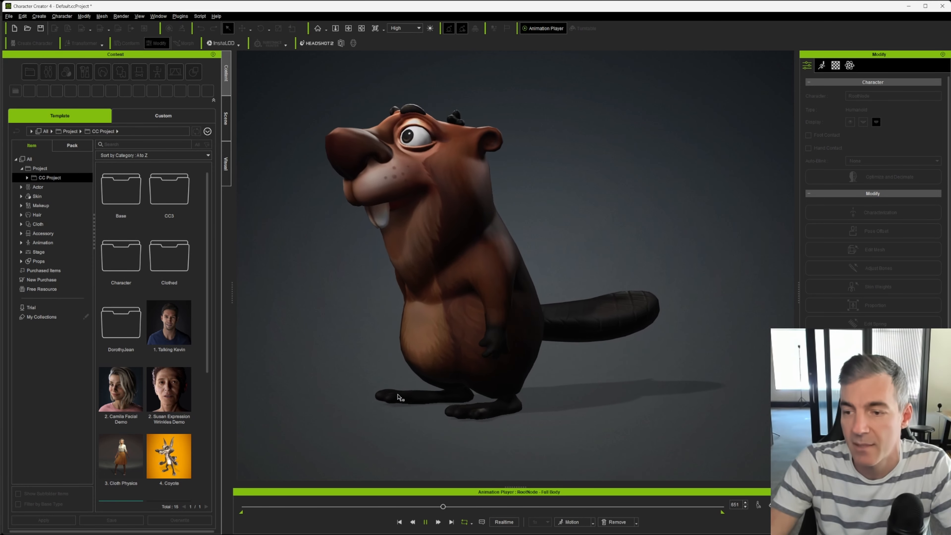
pyautogui.keyDown('alt'); pyautogui.moveTo(425, 374); pyautogui.dragTo(589, 375); pyautogui.keyUp('alt')
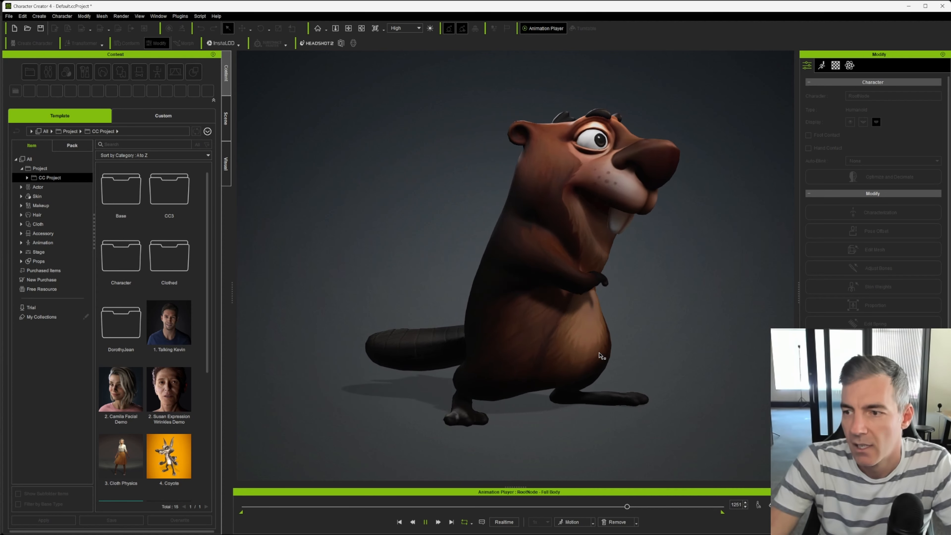
pyautogui.press('space')
pyautogui.keyDown('alt'); pyautogui.moveTo(612, 345); pyautogui.dragTo(233, 343, button='right'); pyautogui.keyUp('alt')
pyautogui.keyDown('alt'); pyautogui.moveTo(233, 344); pyautogui.dragTo(262, 375); pyautogui.keyUp('alt')
pyautogui.keyDown('alt'); pyautogui.moveTo(386, 334); pyautogui.dragTo(380, 321, button='right'); pyautogui.keyUp('alt')
pyautogui.keyDown('alt'); pyautogui.moveTo(380, 321); pyautogui.dragTo(492, 303); pyautogui.keyUp('alt')
pyautogui.press('space')
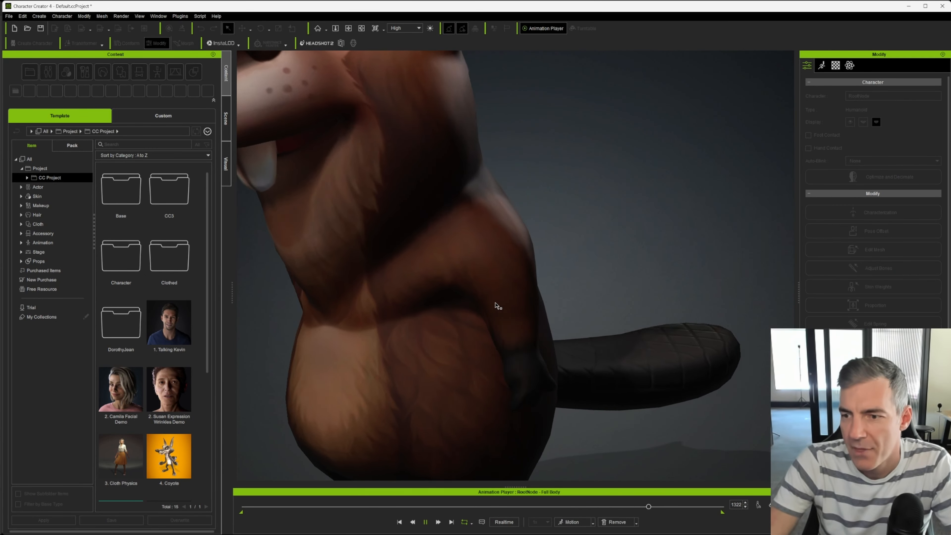
pyautogui.press('space')
pyautogui.keyDown('alt'); pyautogui.moveTo(385, 348); pyautogui.dragTo(695, 325); pyautogui.keyUp('alt')
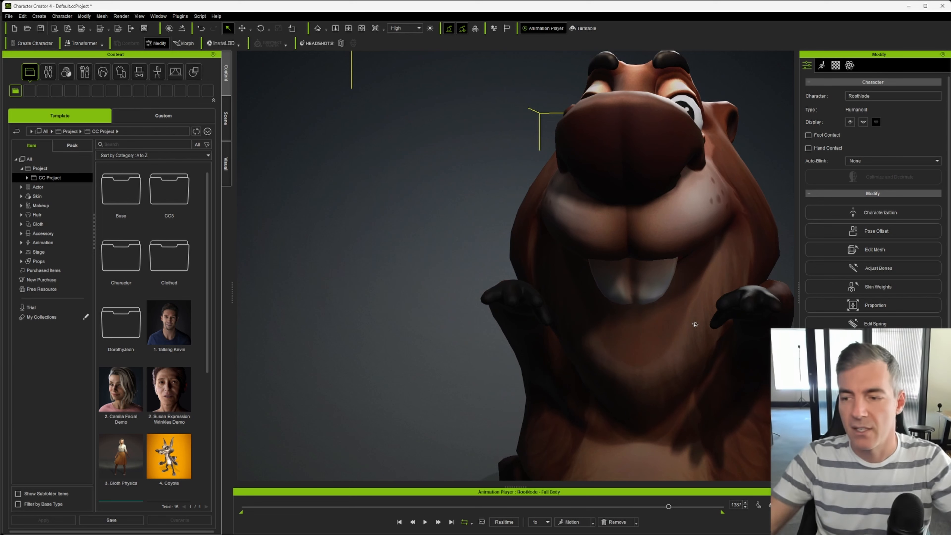
# Step: Reopen the characterization with HumanIK off and set the Y rotation of the uppermost right finger's last two bones to 0
pyautogui.click(894, 216)
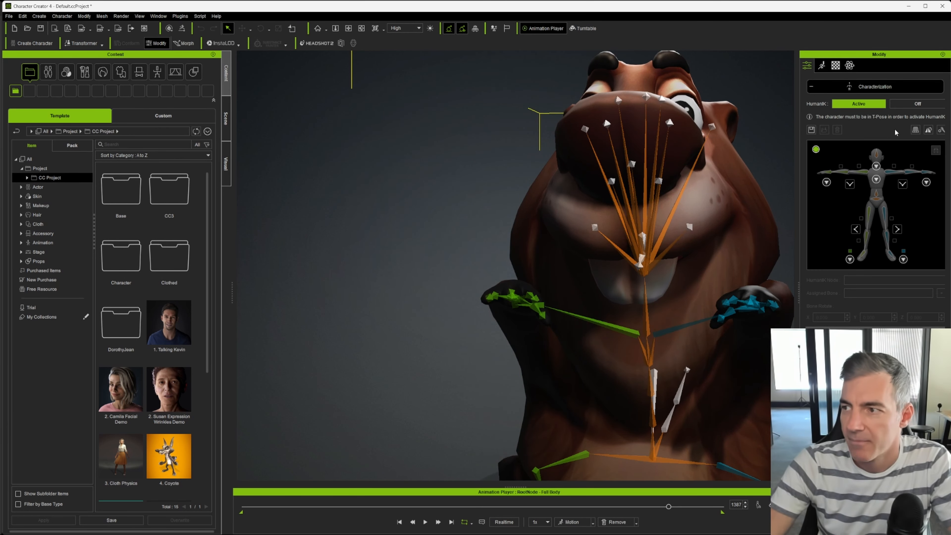
pyautogui.click(916, 104)
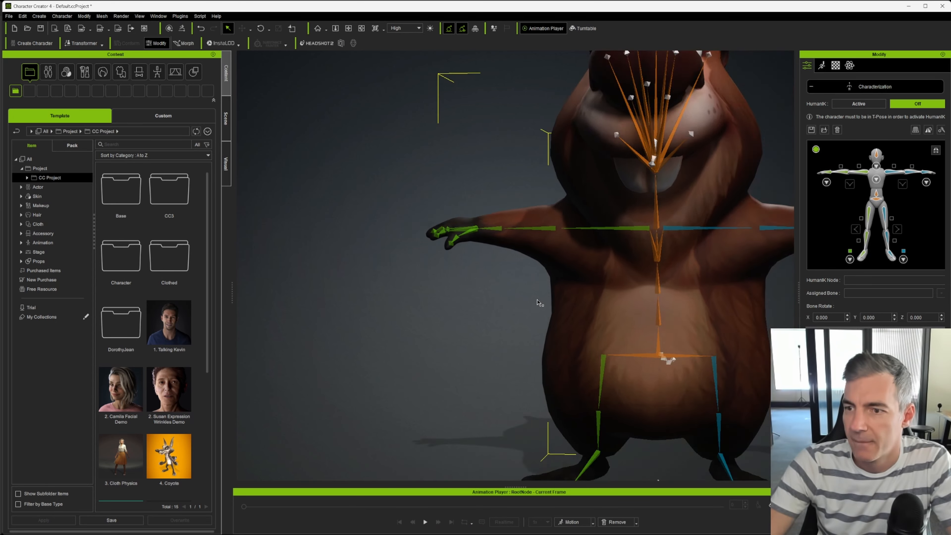
pyautogui.keyDown('alt'); pyautogui.moveTo(537, 302); pyautogui.dragTo(511, 366); pyautogui.keyUp('alt')
pyautogui.scroll(5, 531, 334)
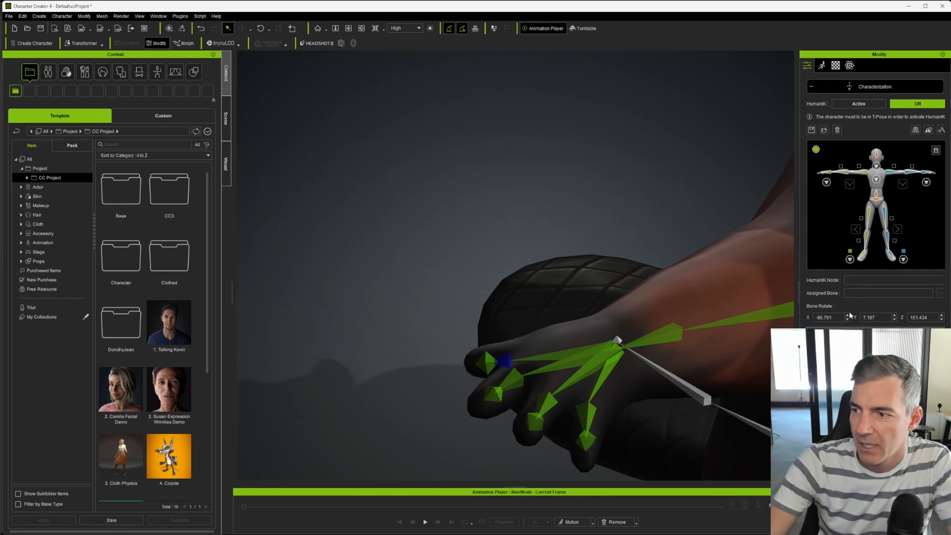
pyautogui.write('0')
pyautogui.press('Return')
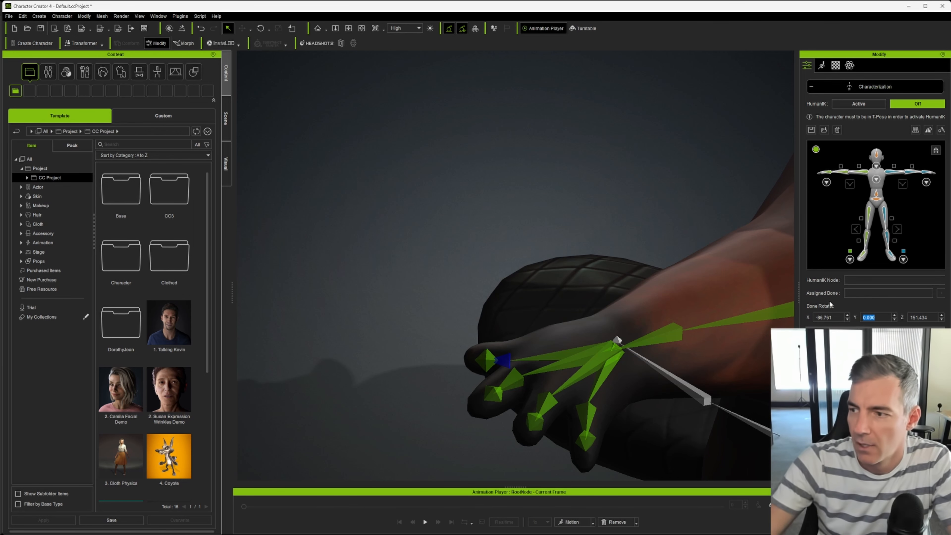
pyautogui.click(488, 362)
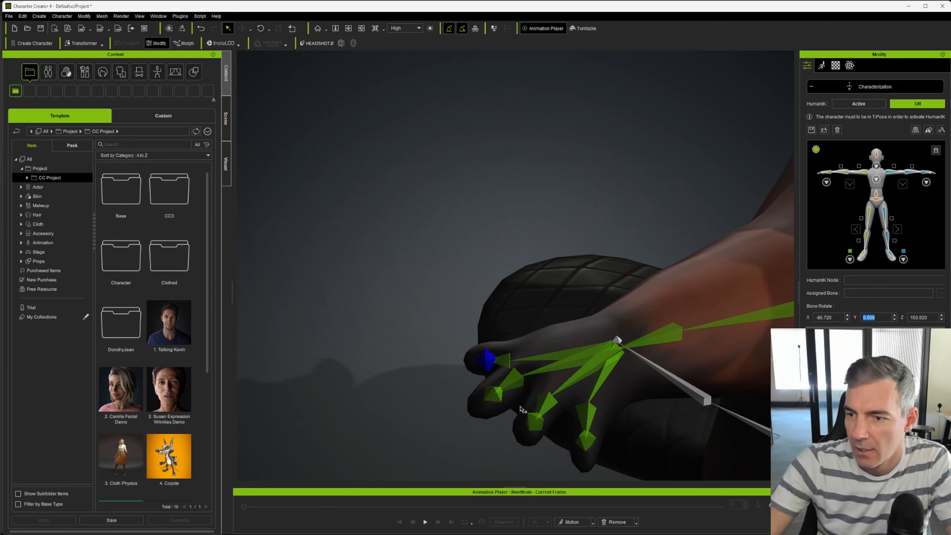
# Step: Level the second and third right fingers by setting Y rotation to 180 on each middle bone and 0 on each tip bone
pyautogui.click(517, 384)
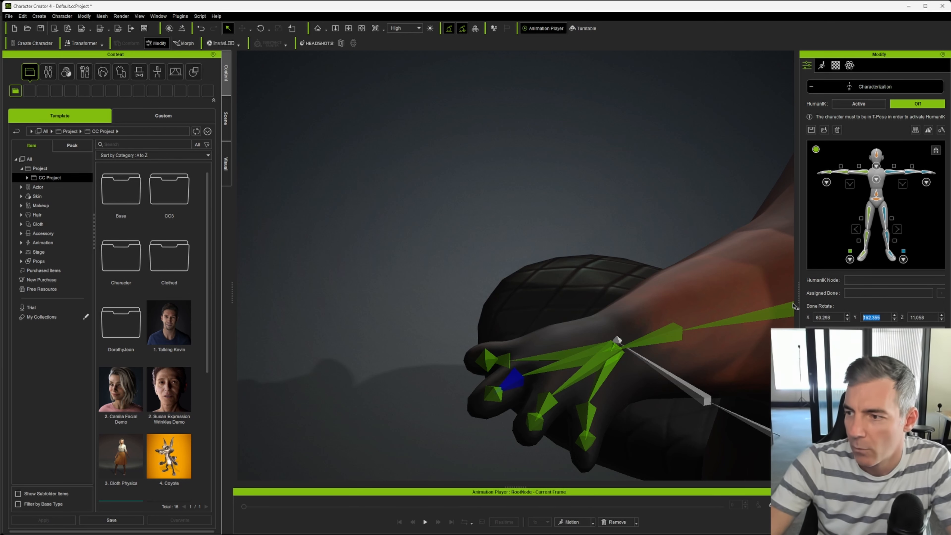
pyautogui.write('180')
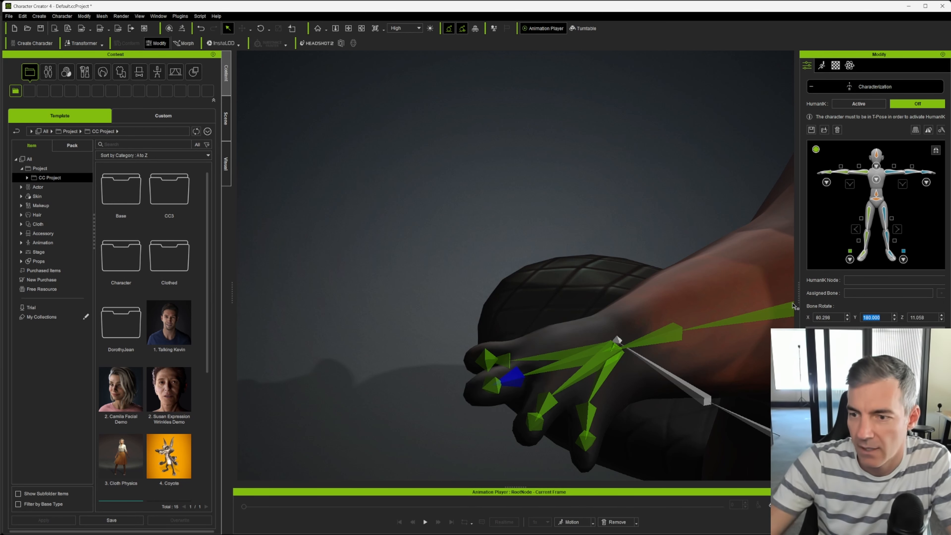
pyautogui.click(494, 390)
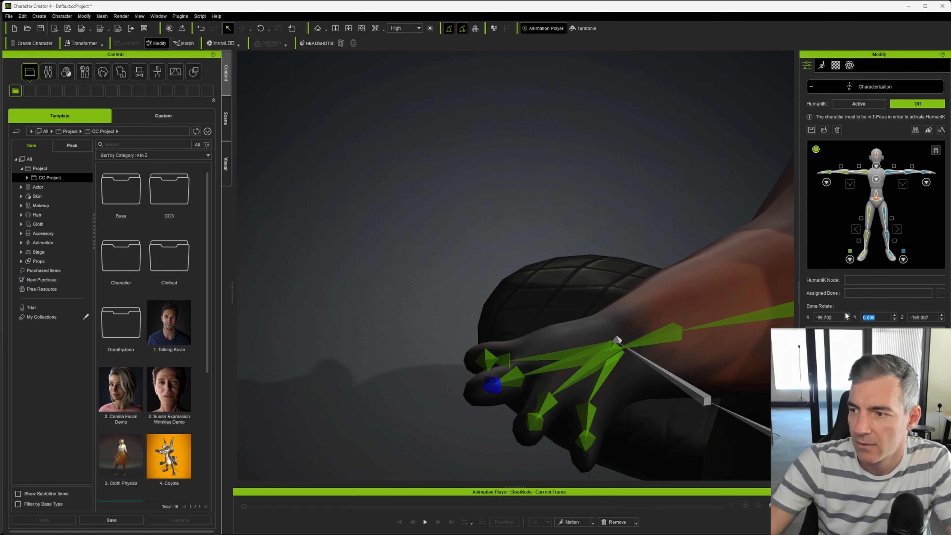
pyautogui.click(547, 404)
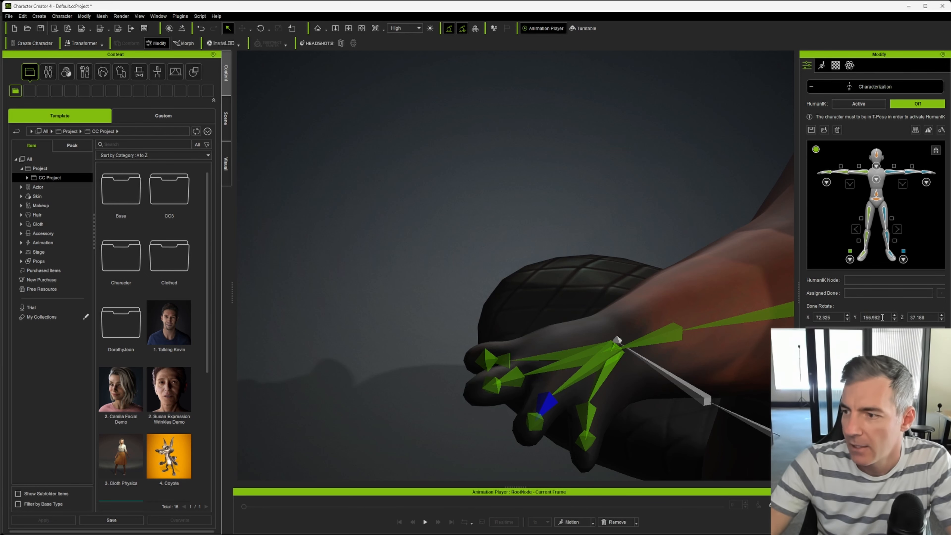
pyautogui.write('180')
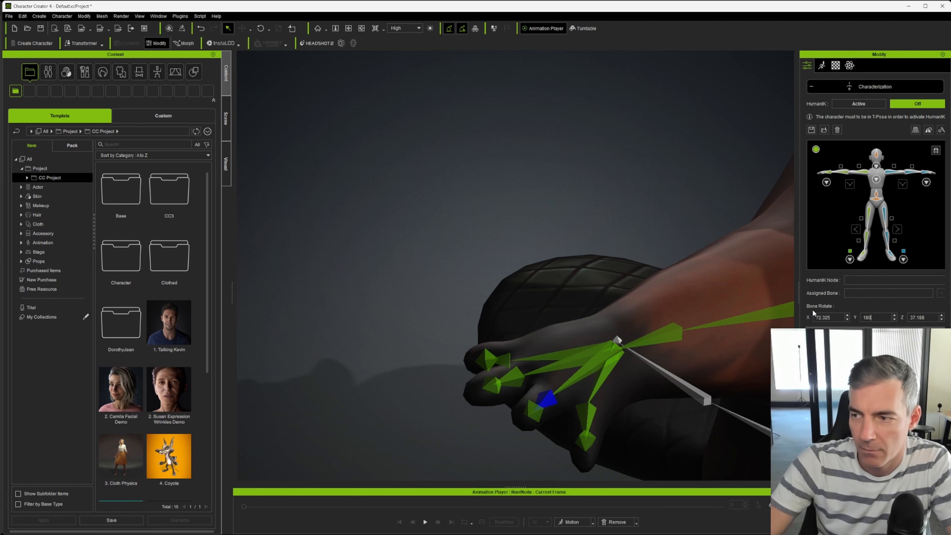
pyautogui.press('Return')
pyautogui.click(538, 412)
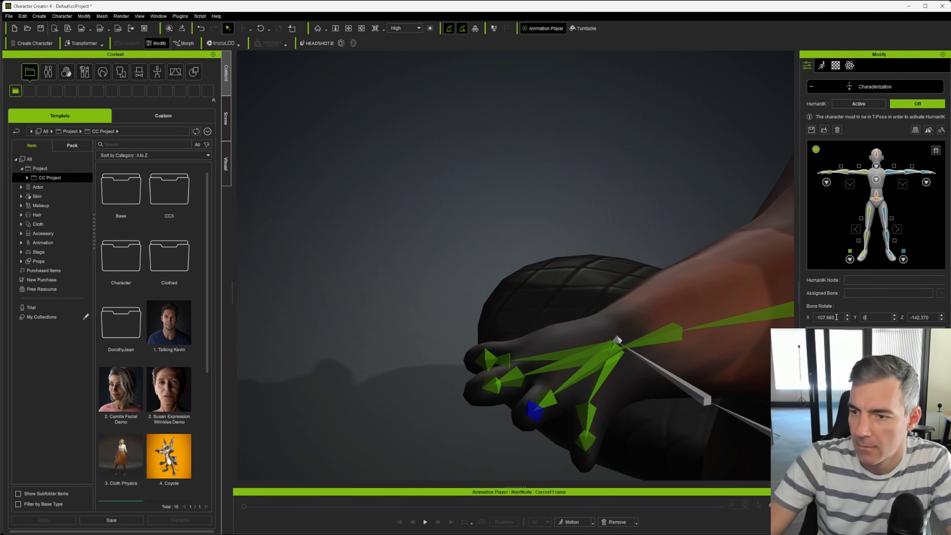
# Step: Rotate the middle bone of the uppermost right finger about its Z axis to about 167.8
pyautogui.click(588, 415)
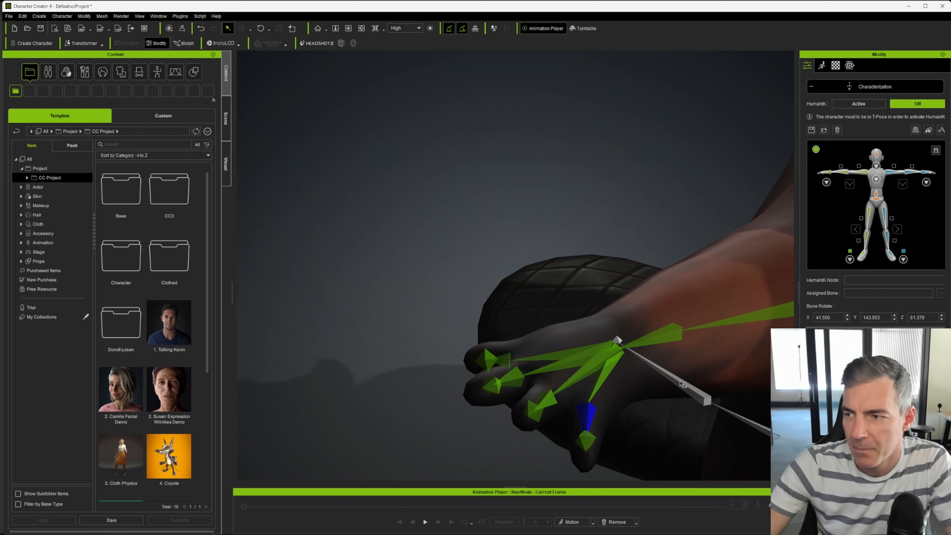
pyautogui.keyDown('alt'); pyautogui.moveTo(709, 384); pyautogui.dragTo(504, 392); pyautogui.keyUp('alt')
pyautogui.click(519, 364)
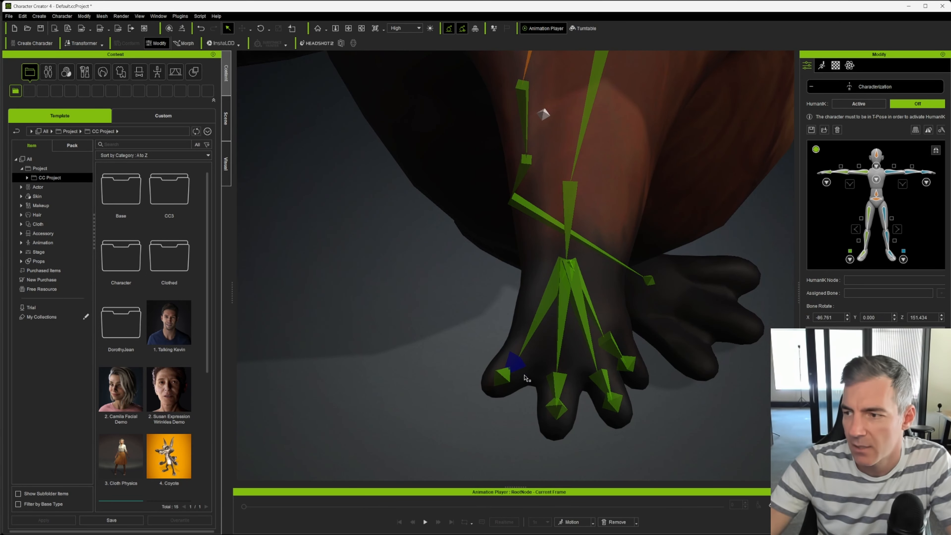
pyautogui.press('e')
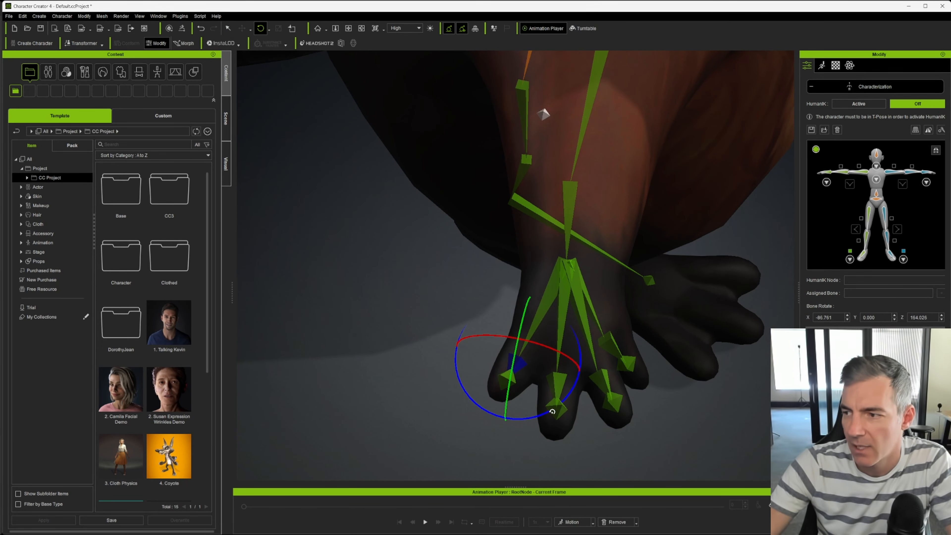
pyautogui.moveTo(553, 411); pyautogui.dragTo(555, 411)
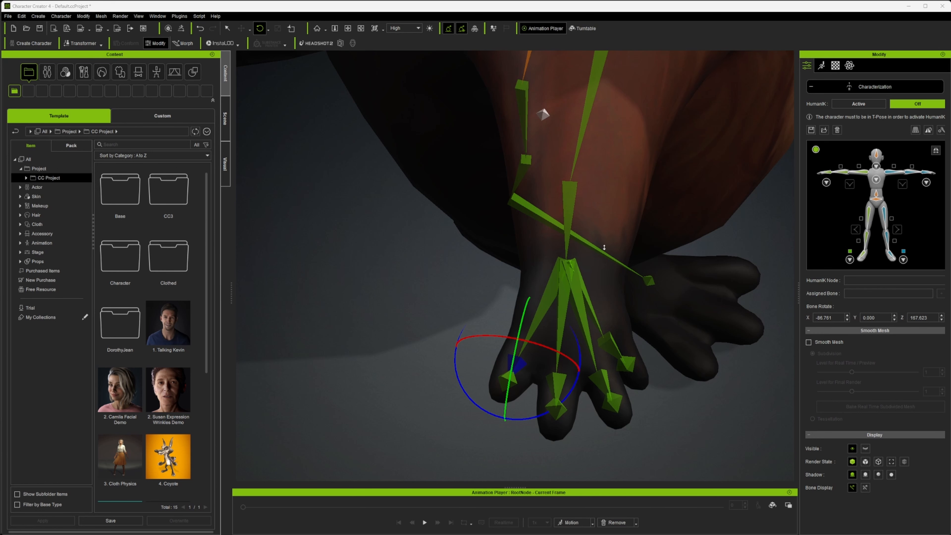
# Step: Level the right thumb by setting Y rotation to 180 on its middle bone and 0 on its tip bone
pyautogui.scroll(-5, 625, 251)
pyautogui.moveTo(624, 251); pyautogui.dragTo(420, 255, button='right')
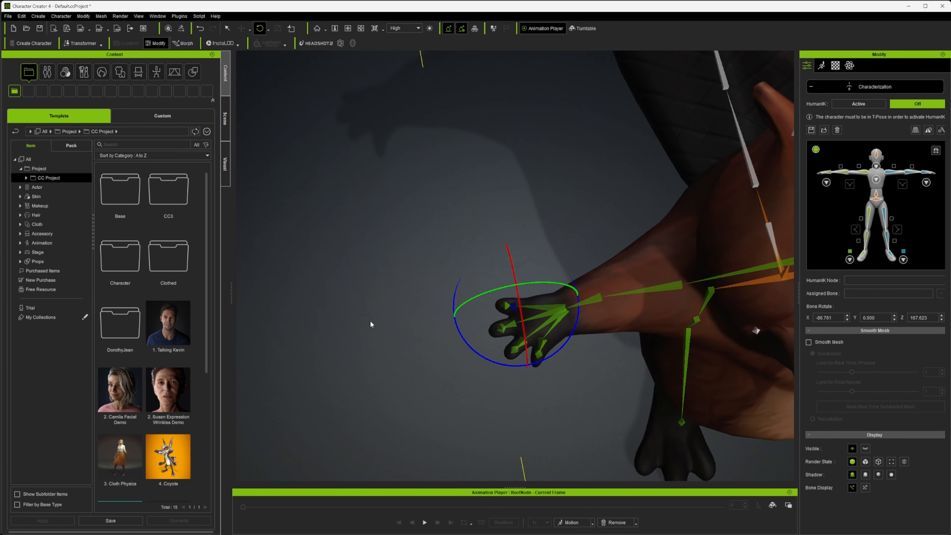
pyautogui.click(587, 302)
pyautogui.scroll(-3, 588, 324)
pyautogui.keyDown('alt'); pyautogui.moveTo(573, 352); pyautogui.dragTo(573, 217); pyautogui.keyUp('alt')
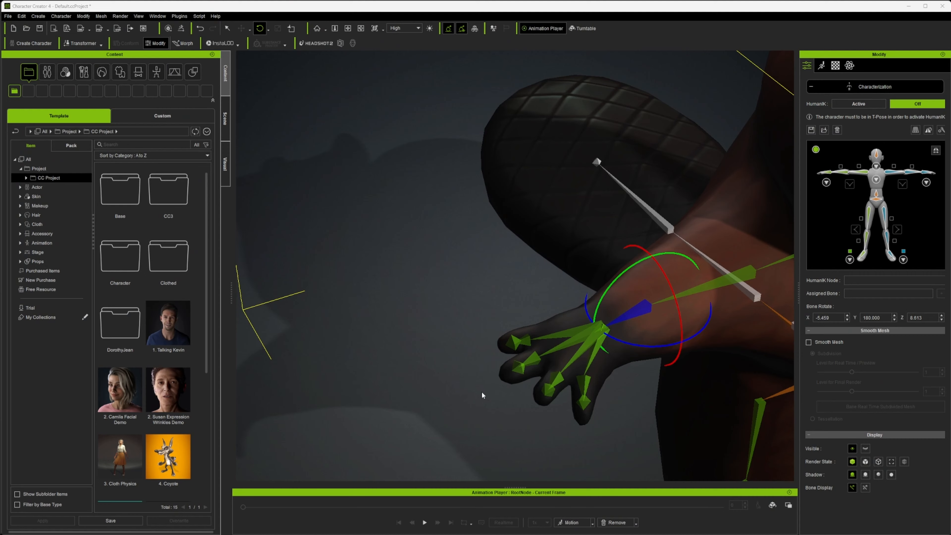
pyautogui.moveTo(481, 395); pyautogui.dragTo(403, 286, button='right')
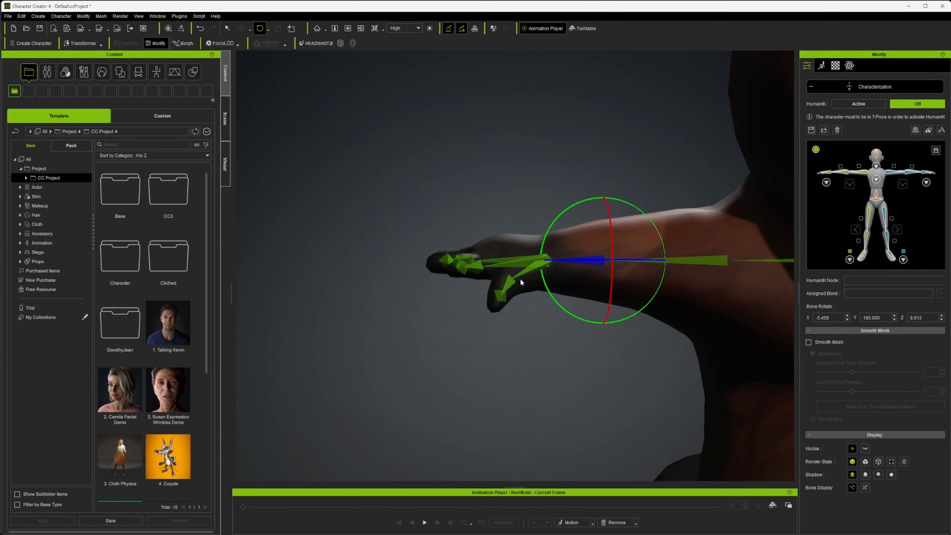
pyautogui.click(510, 280)
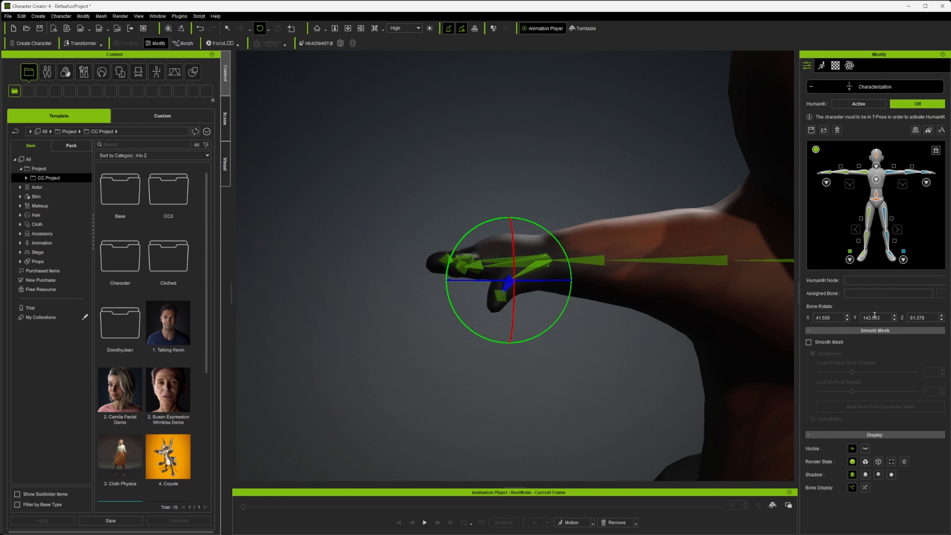
pyautogui.write('180')
pyautogui.press('Return')
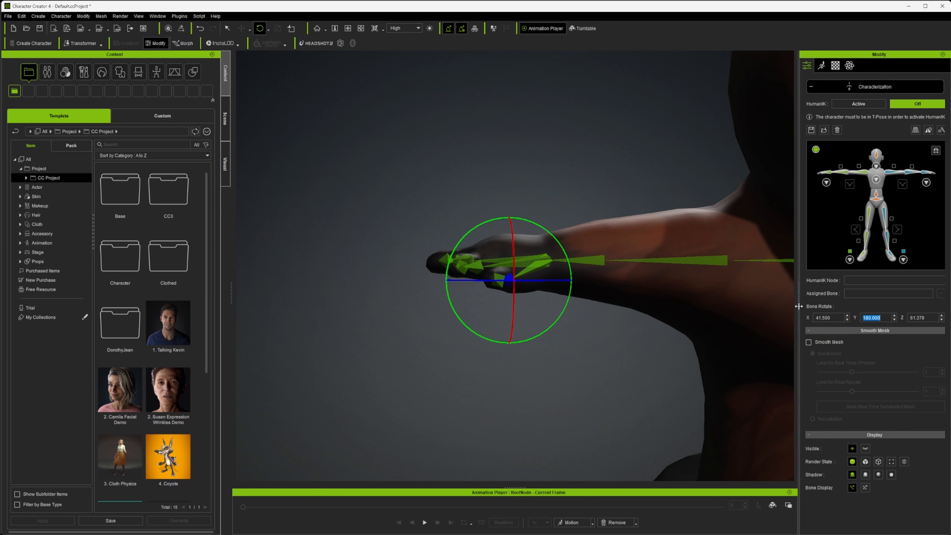
pyautogui.moveTo(717, 292); pyautogui.dragTo(604, 409, button='right')
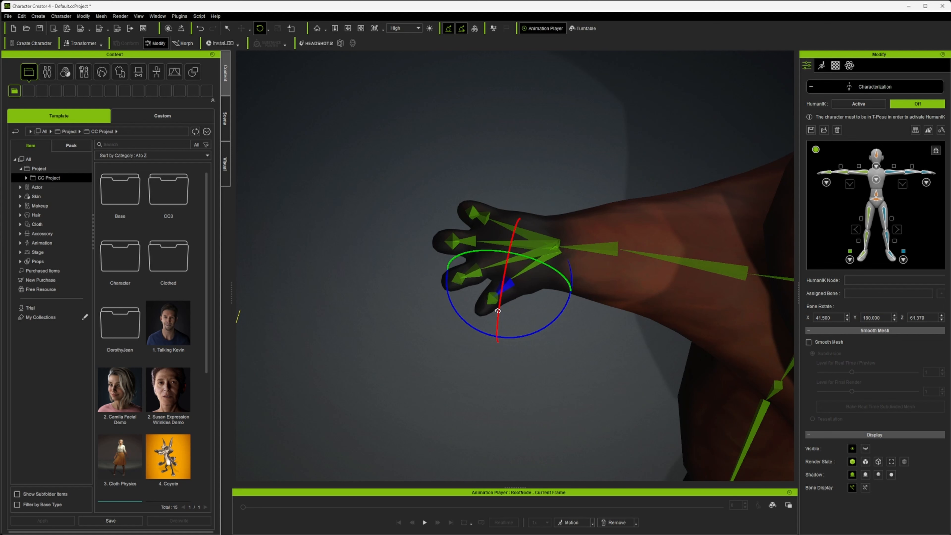
pyautogui.moveTo(498, 311); pyautogui.dragTo(495, 295)
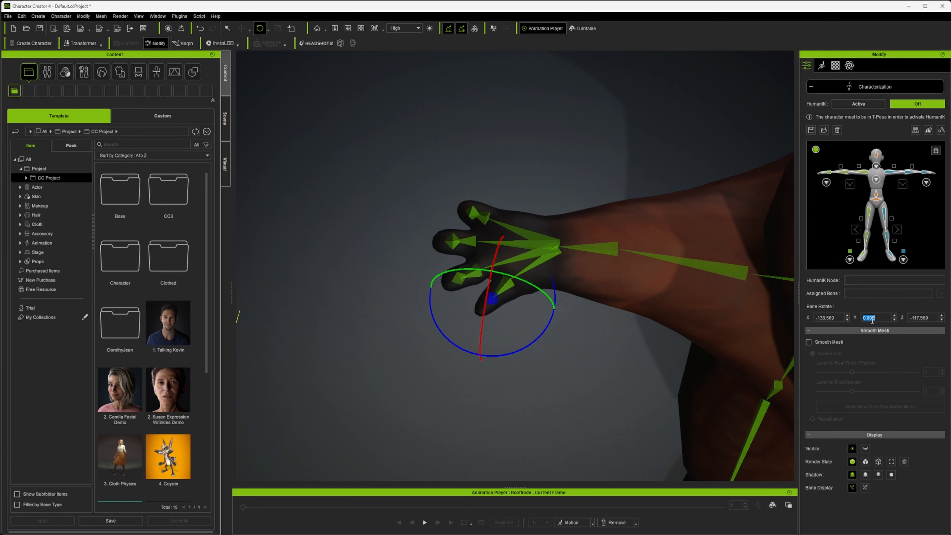
# Step: Set the Z rotation of the right fingers' middle bones to 0 on the third, -180 on the second and 180 on the uppermost finger
pyautogui.moveTo(539, 253); pyautogui.dragTo(495, 280, button='right')
pyautogui.click(475, 277)
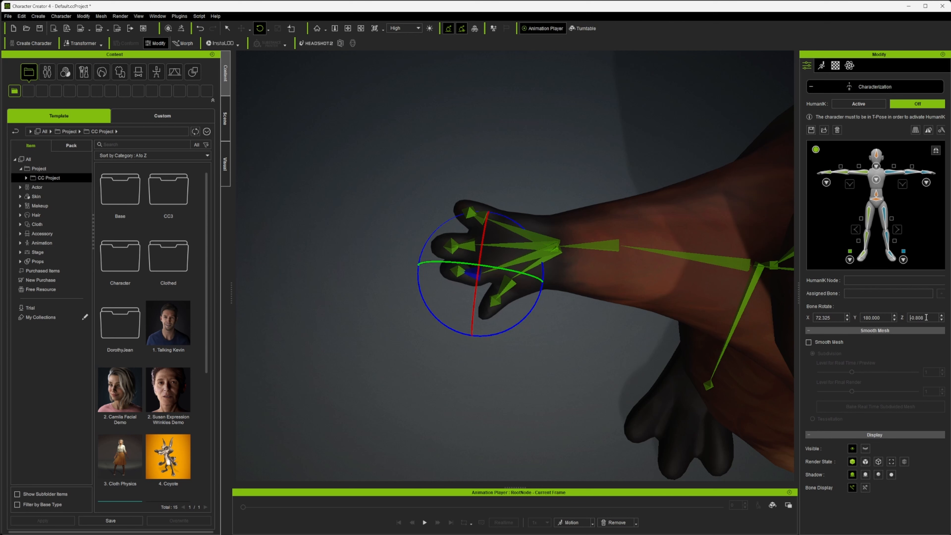
pyautogui.write('0')
pyautogui.press('Return')
pyautogui.moveTo(472, 252); pyautogui.dragTo(473, 246)
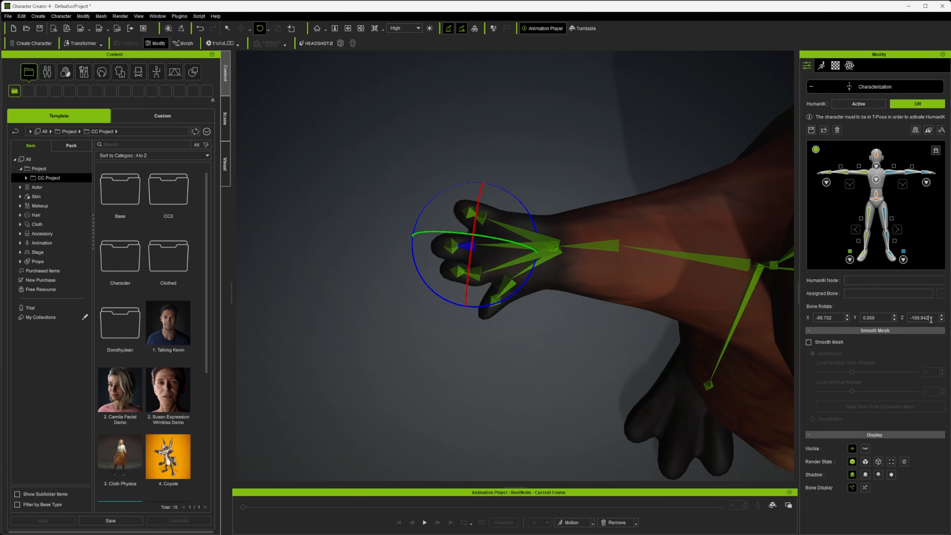
pyautogui.write('-180')
pyautogui.press('Return')
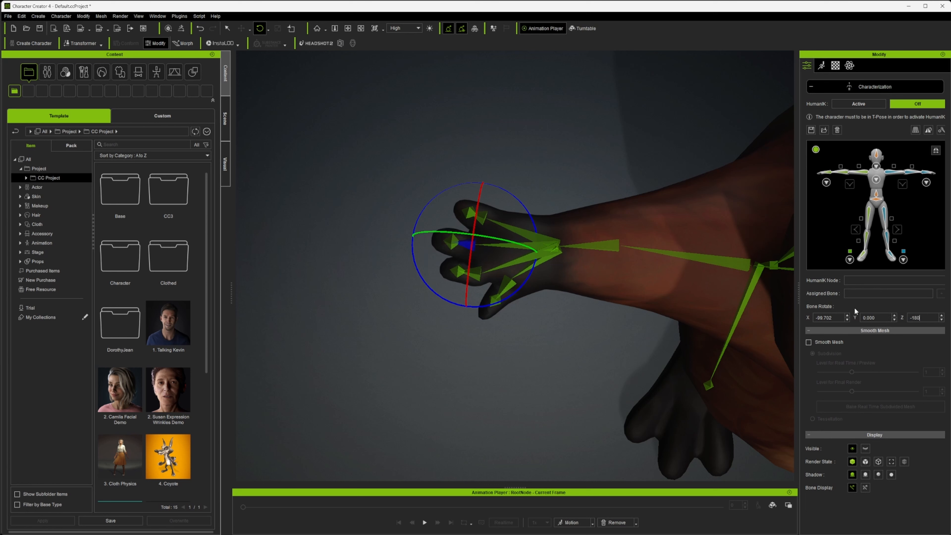
pyautogui.moveTo(475, 216); pyautogui.dragTo(484, 218)
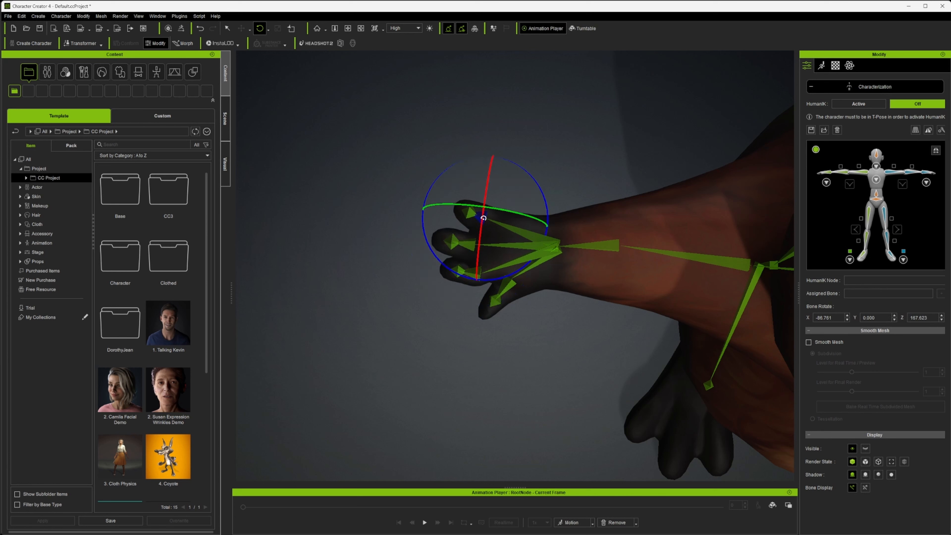
pyautogui.write('180')
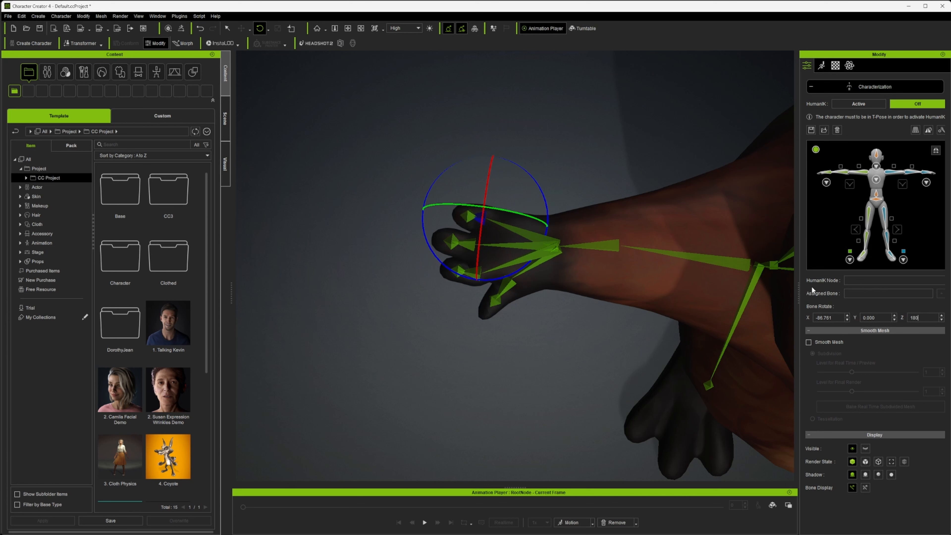
pyautogui.press('Return')
# Step: Try rotating the right thumb's middle bone about its Z axis to about -107.3, and undo the rotation
pyautogui.click(512, 288)
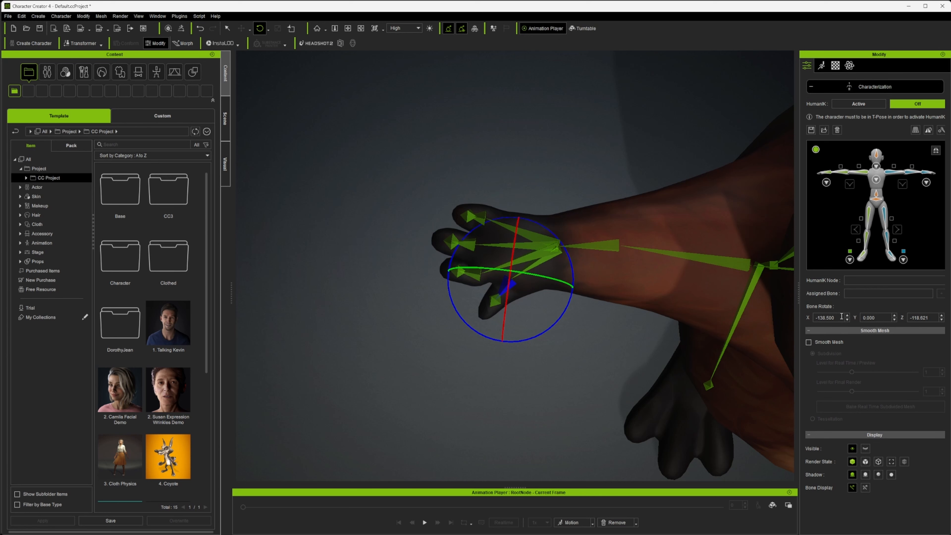
pyautogui.scroll(-6, 620, 350)
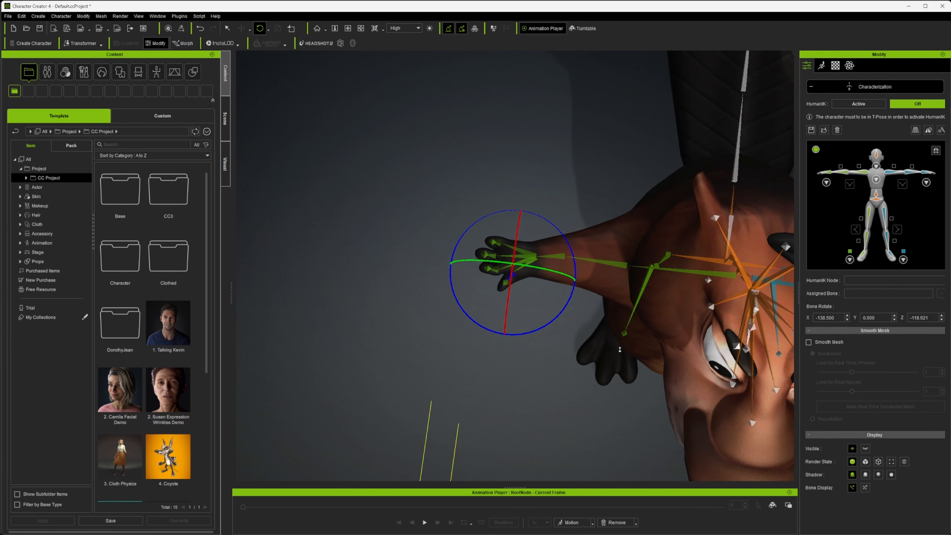
pyautogui.moveTo(620, 350); pyautogui.dragTo(680, 316, button='right')
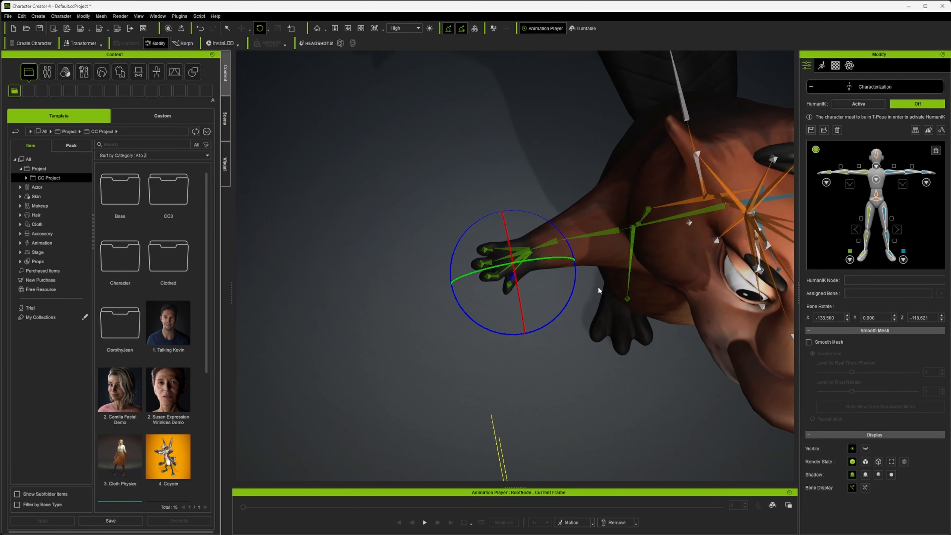
pyautogui.scroll(6, 566, 305)
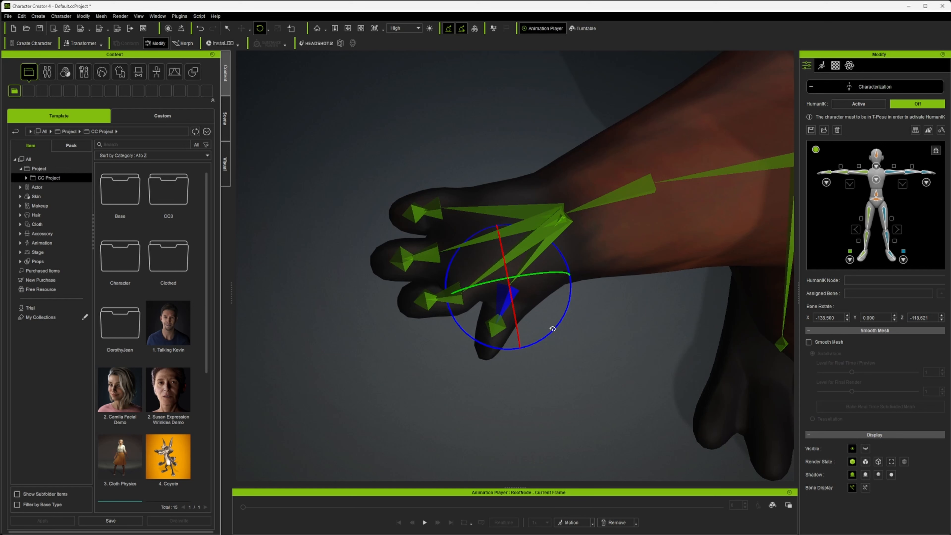
pyautogui.moveTo(556, 325); pyautogui.dragTo(554, 328)
pyautogui.moveTo(563, 327); pyautogui.dragTo(567, 325)
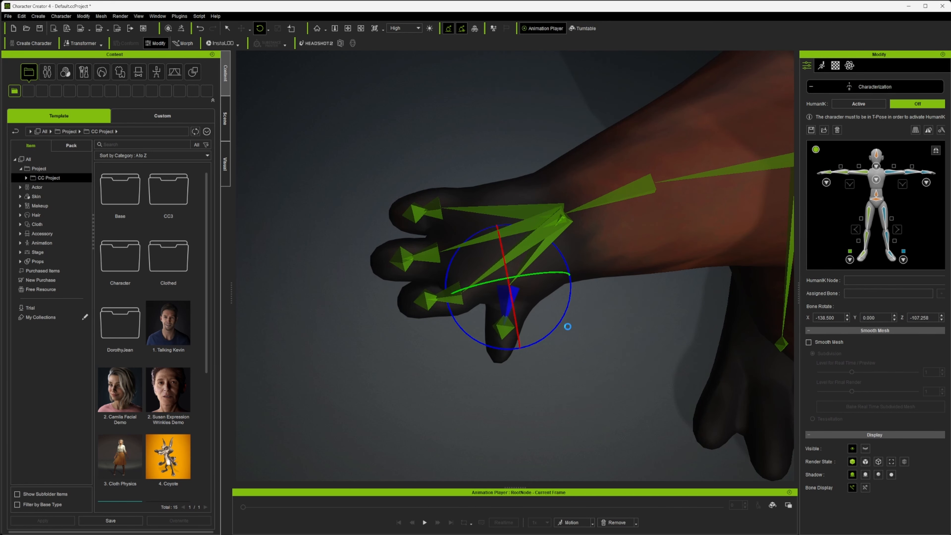
pyautogui.hotkey('ctrl', 'z')
# Step: Activate HumanIK for the beaver with the adjusted finger pose
pyautogui.scroll(-6, 569, 346)
pyautogui.keyDown('alt'); pyautogui.moveTo(592, 361); pyautogui.dragTo(670, 241); pyautogui.keyUp('alt')
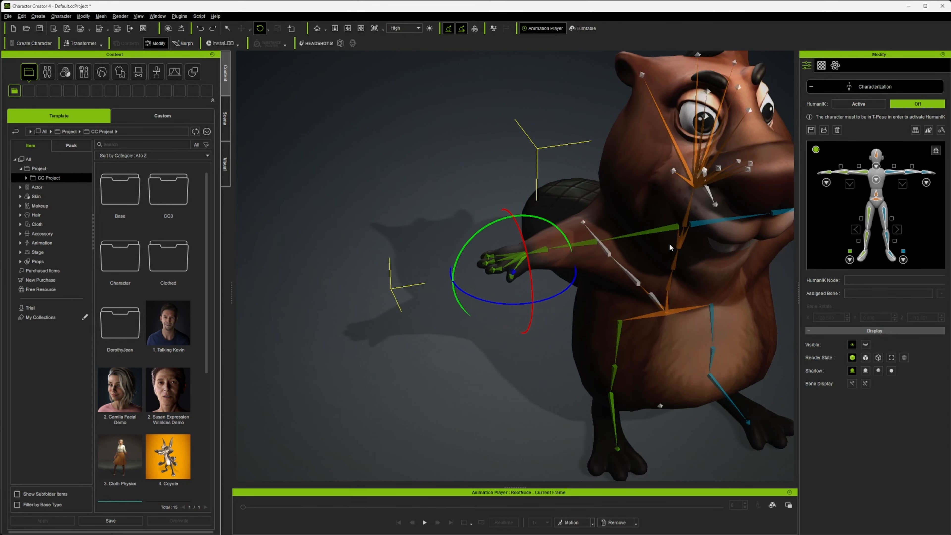
pyautogui.keyDown('alt'); pyautogui.moveTo(665, 236); pyautogui.dragTo(367, 304, button='middle'); pyautogui.keyUp('alt')
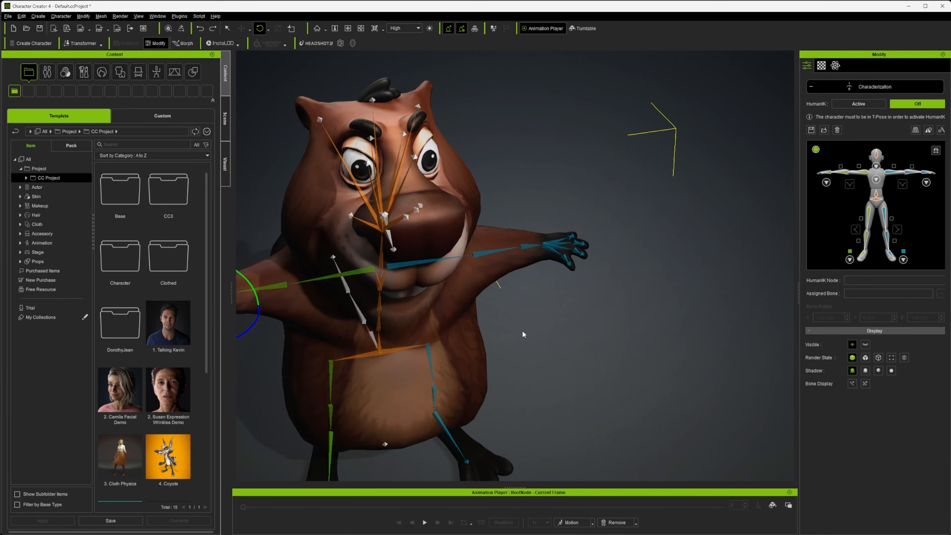
pyautogui.keyDown('alt'); pyautogui.moveTo(523, 332); pyautogui.dragTo(727, 169); pyautogui.keyUp('alt')
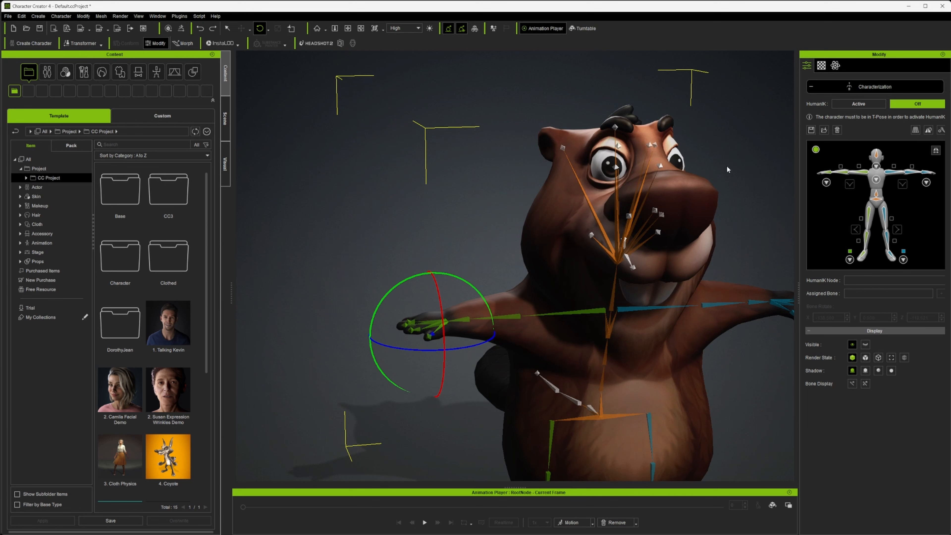
pyautogui.click(843, 104)
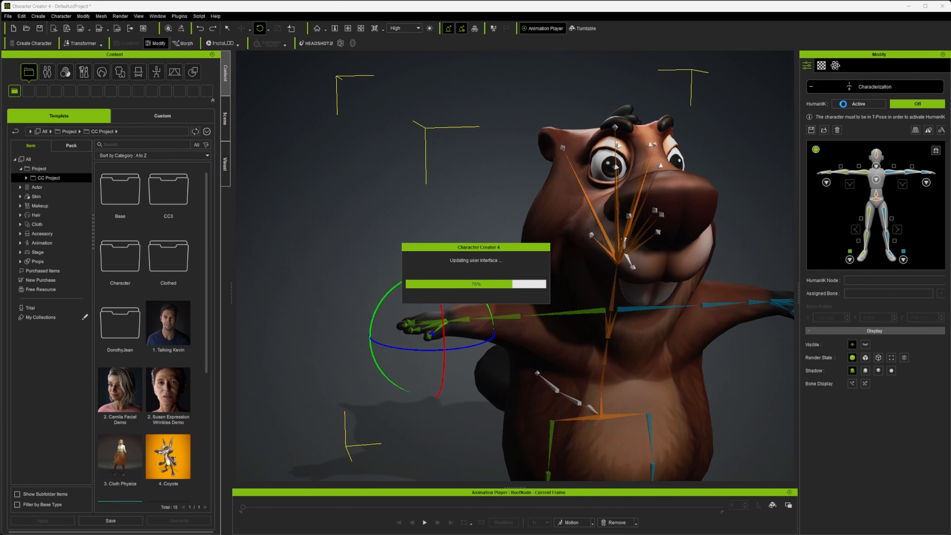
# Step: Examine from several sides how the beaver's hands, fingers and arms deform in the applied calibration motion
pyautogui.moveTo(629, 392); pyautogui.dragTo(600, 287, button='middle')
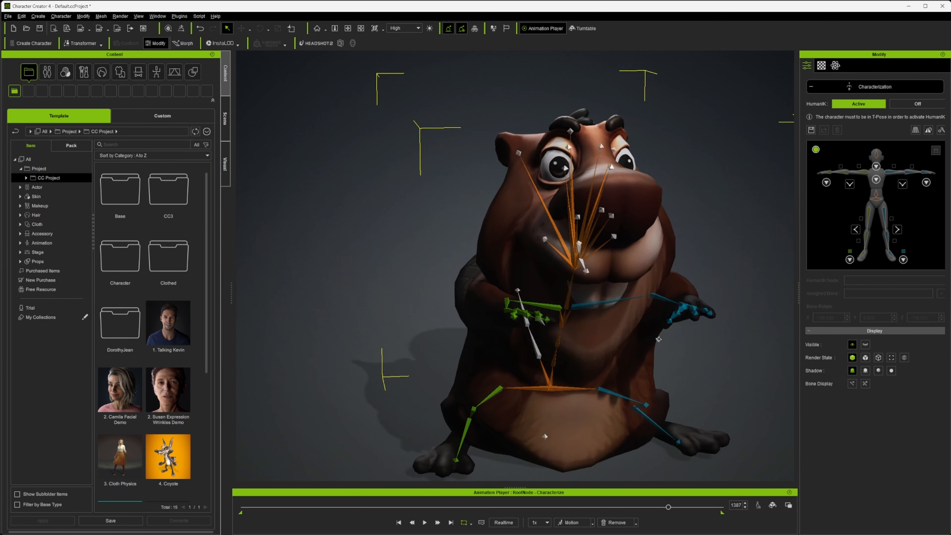
pyautogui.keyDown('alt'); pyautogui.moveTo(599, 287); pyautogui.dragTo(369, 319); pyautogui.keyUp('alt')
pyautogui.scroll(2, 369, 318)
pyautogui.moveTo(369, 318); pyautogui.dragTo(521, 323, button='middle')
pyautogui.moveTo(520, 323); pyautogui.dragTo(261, 266, button='right')
pyautogui.scroll(2, 475, 405)
pyautogui.moveTo(520, 270); pyautogui.dragTo(607, 330, button='right')
pyautogui.moveTo(606, 329); pyautogui.dragTo(498, 332, button='middle')
pyautogui.moveTo(498, 331); pyautogui.dragTo(582, 321, button='right')
pyautogui.scroll(2, 553, 375)
pyautogui.moveTo(643, 323); pyautogui.dragTo(610, 378, button='middle')
pyautogui.moveTo(638, 363); pyautogui.dragTo(635, 279, button='right')
pyautogui.scroll(-2, 575, 355)
pyautogui.moveTo(512, 323); pyautogui.dragTo(542, 179, button='middle')
pyautogui.moveTo(542, 179); pyautogui.dragTo(517, 250, button='right')
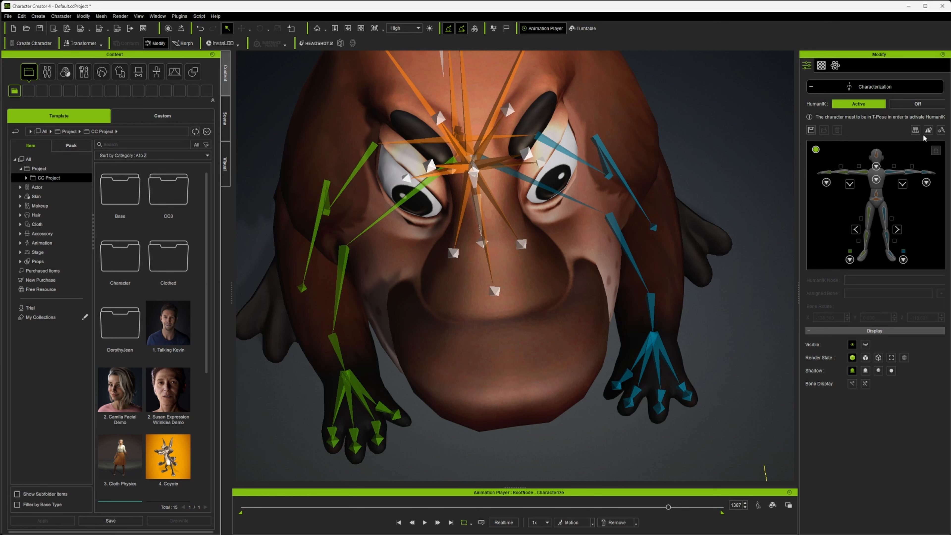
# Step: Turn HumanIK off and return to the beaver's right hand in the T-pose
pyautogui.click(917, 104)
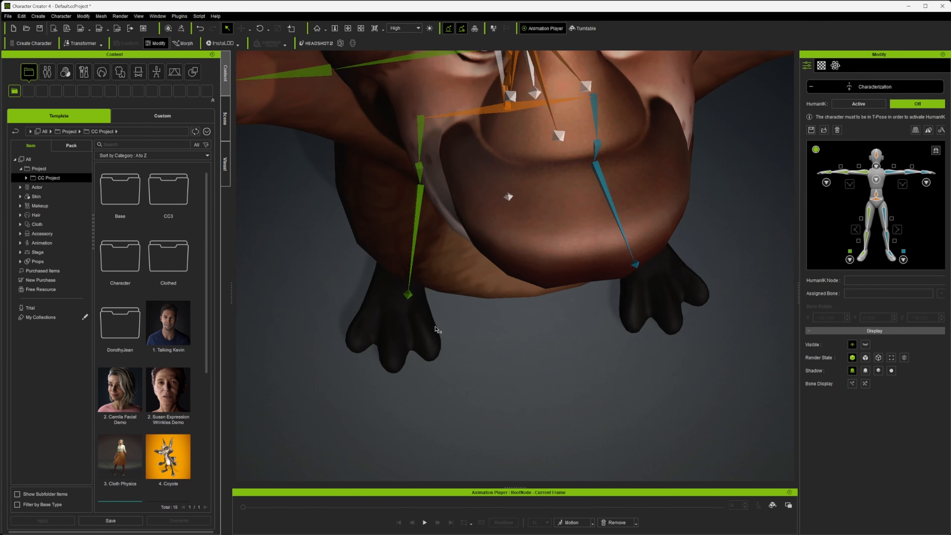
pyautogui.scroll(-3, 418, 335)
pyautogui.moveTo(349, 317); pyautogui.dragTo(408, 329, button='right')
pyautogui.scroll(2, 335, 307)
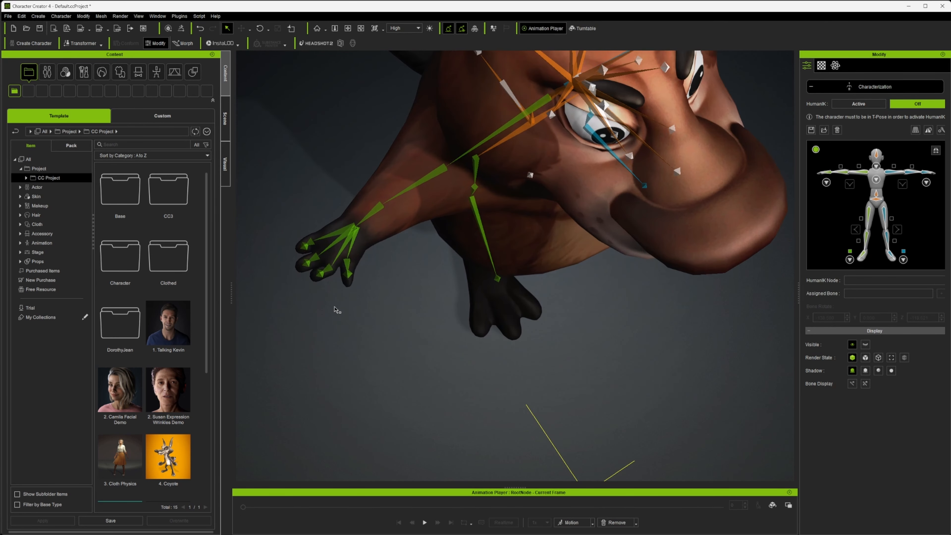
# Step: Rotate the right index finger's bone about its Z axis to about -150.3 in the T-pose
pyautogui.click(330, 272)
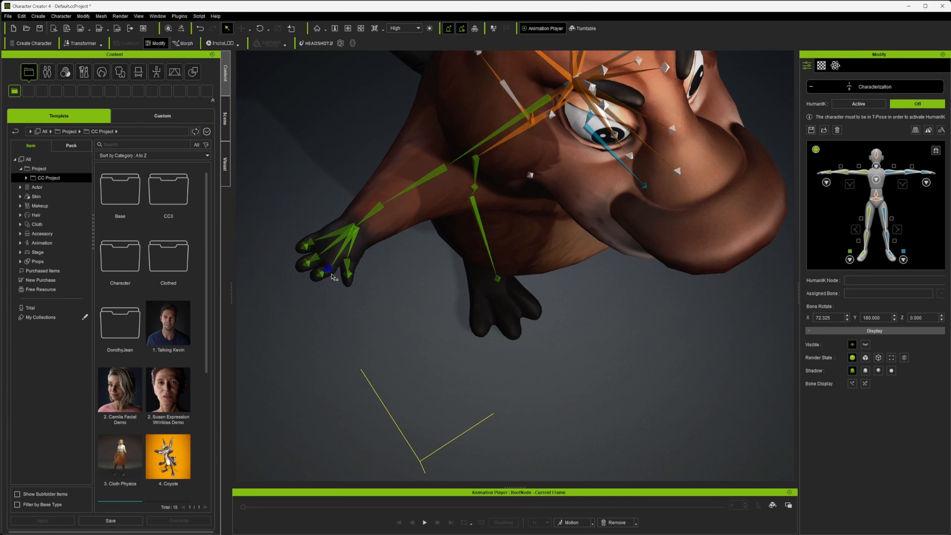
pyautogui.press('e')
pyautogui.moveTo(381, 301); pyautogui.dragTo(388, 297)
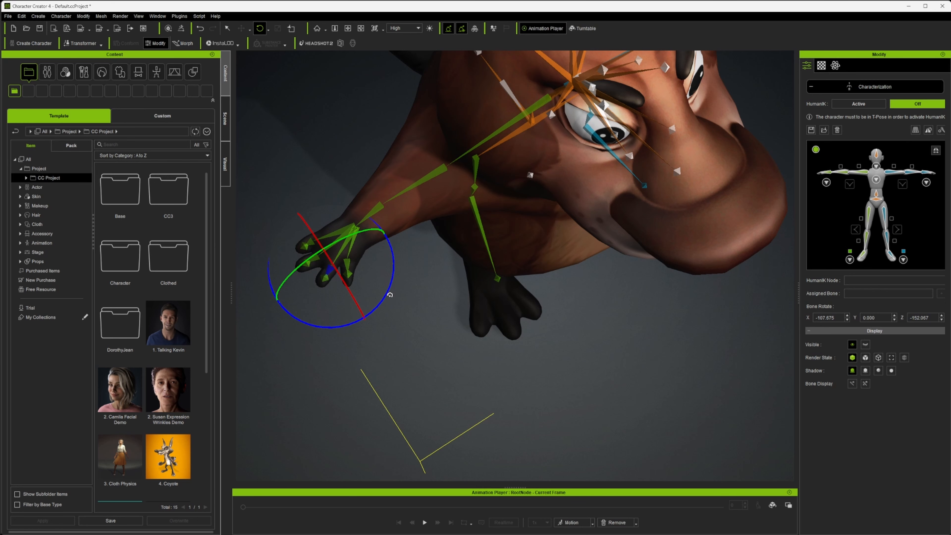
pyautogui.moveTo(329, 291); pyautogui.dragTo(399, 336, button='right')
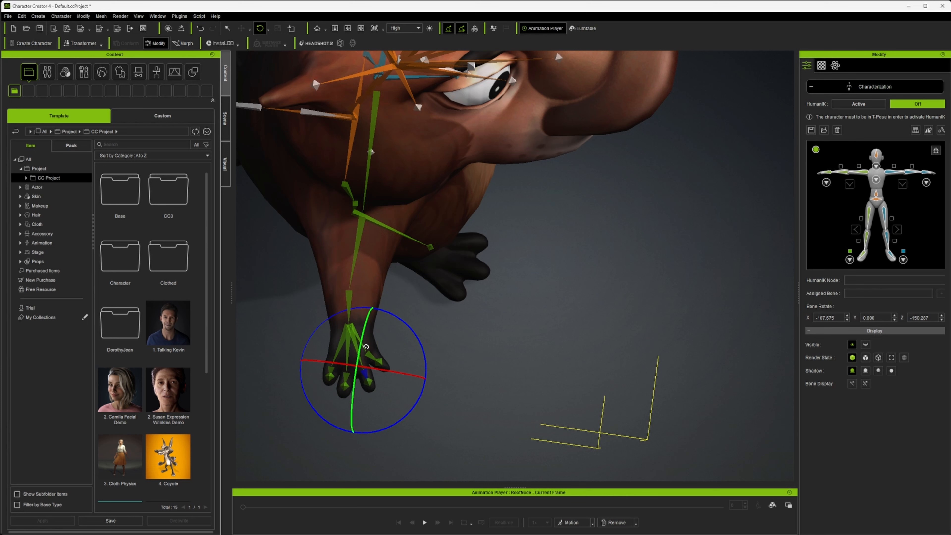
# Step: Check the other finger bones of the right hand and rotate the thumb's bone to a Z rotation of about 44
pyautogui.click(345, 375)
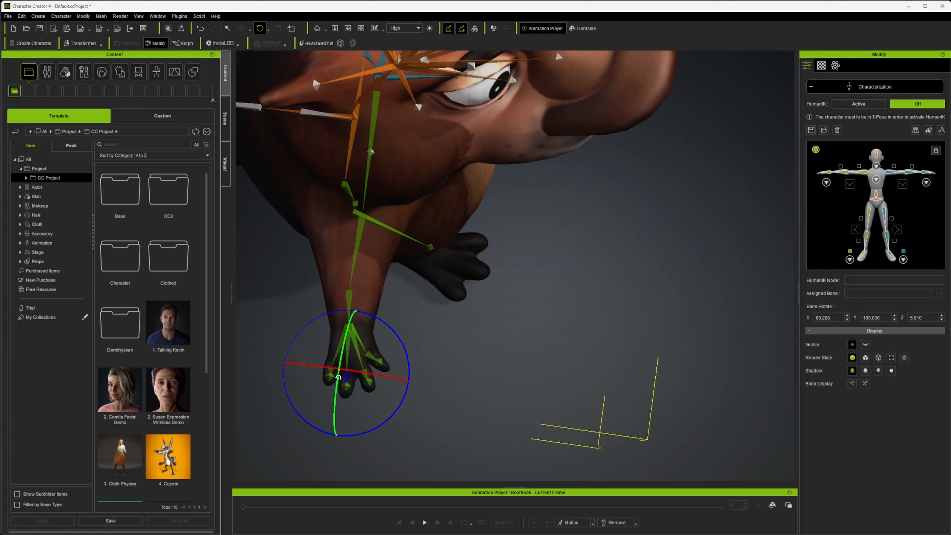
pyautogui.click(381, 362)
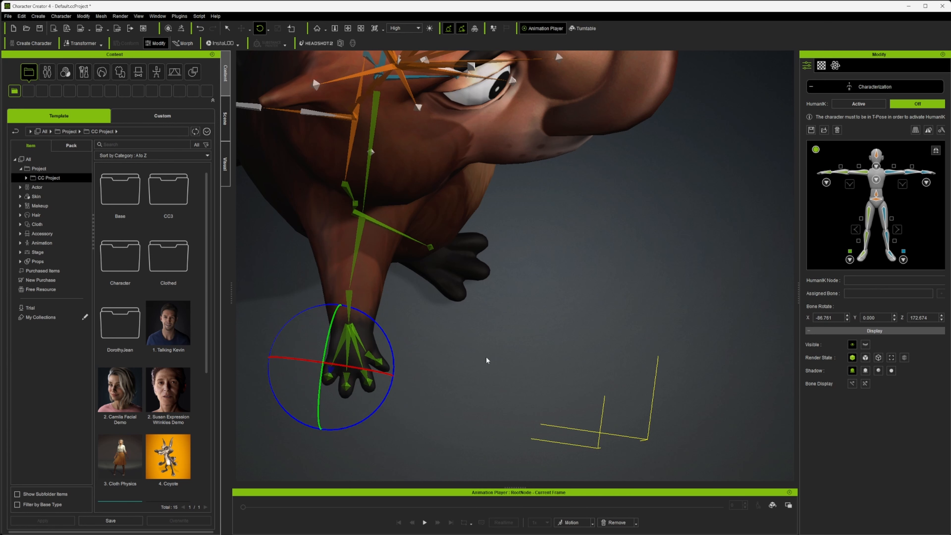
pyautogui.moveTo(486, 361); pyautogui.dragTo(530, 345, button='right')
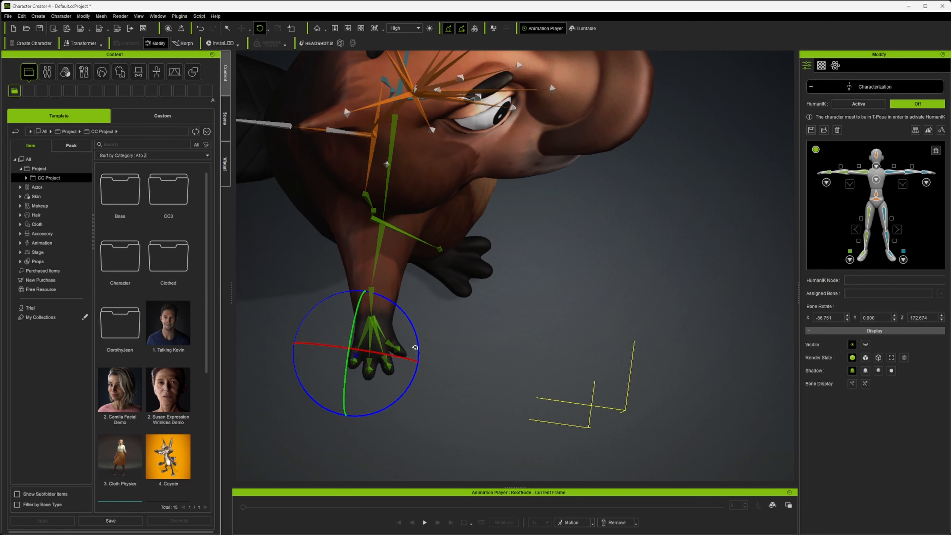
pyautogui.moveTo(391, 343); pyautogui.dragTo(444, 325)
pyautogui.keyDown('alt'); pyautogui.moveTo(503, 355); pyautogui.dragTo(249, 85); pyautogui.keyUp('alt')
pyautogui.scroll(3, 418, 177)
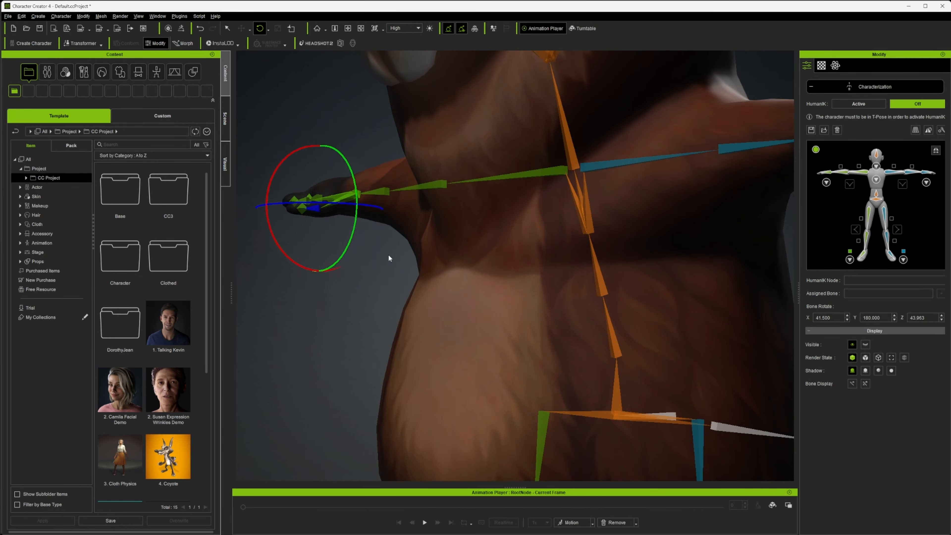
# Step: Tilt the right thumb's bone to a rotation of about X 39.2, Y 164.2, Z 41.3, checking it from several sides
pyautogui.keyDown('alt'); pyautogui.moveTo(389, 256); pyautogui.dragTo(539, 395, button='middle'); pyautogui.keyUp('alt')
pyautogui.scroll(3, 539, 395)
pyautogui.keyDown('alt'); pyautogui.moveTo(539, 395); pyautogui.dragTo(752, 476); pyautogui.keyUp('alt')
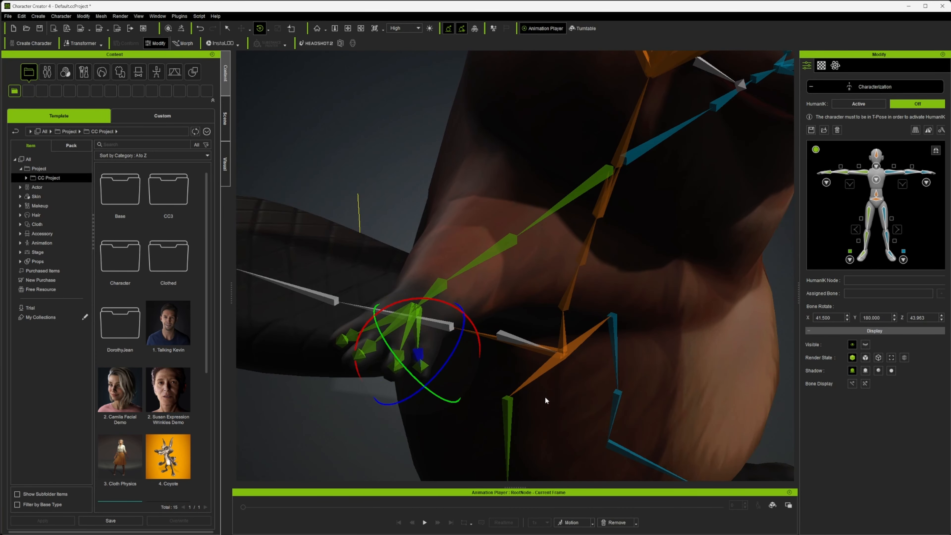
pyautogui.press('e')
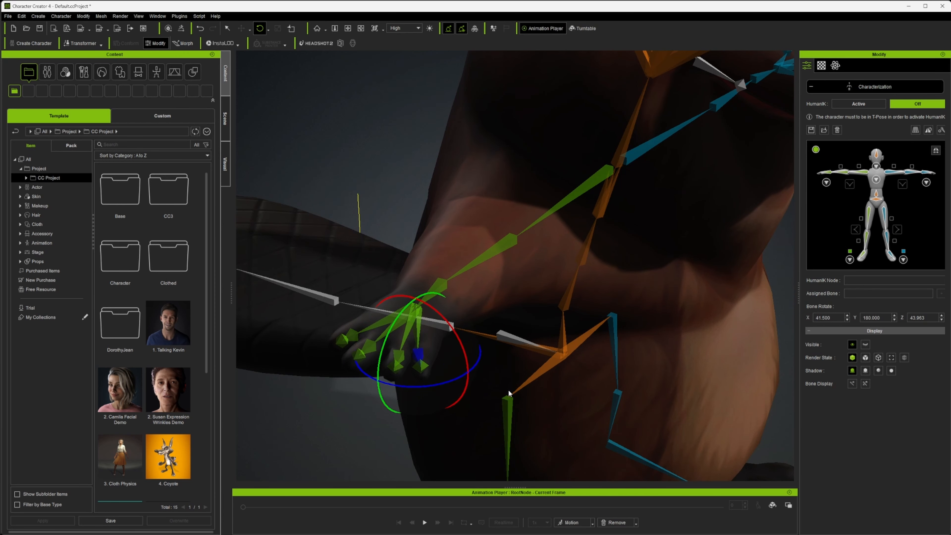
pyautogui.press('e')
pyautogui.moveTo(512, 400); pyautogui.dragTo(395, 295, button='right')
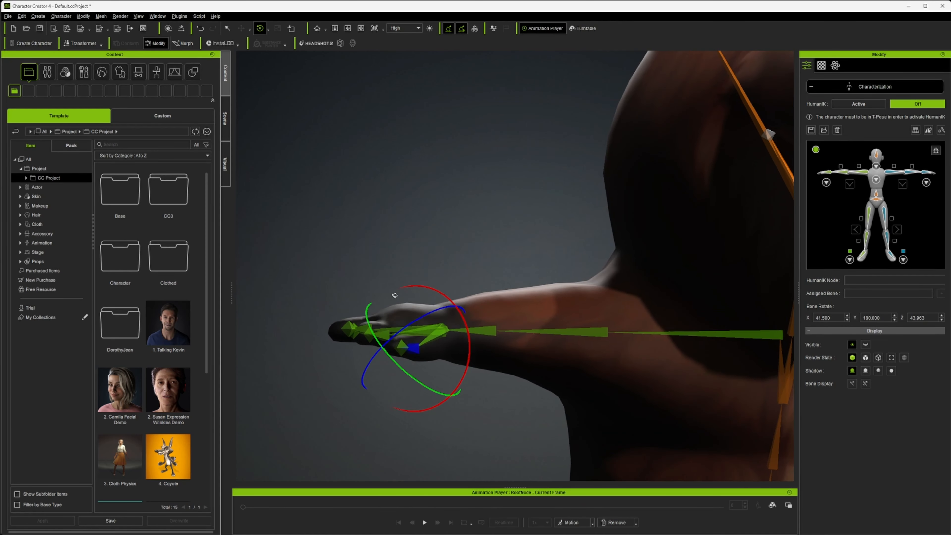
pyautogui.keyDown('alt'); pyautogui.moveTo(394, 296); pyautogui.dragTo(396, 294); pyautogui.keyUp('alt')
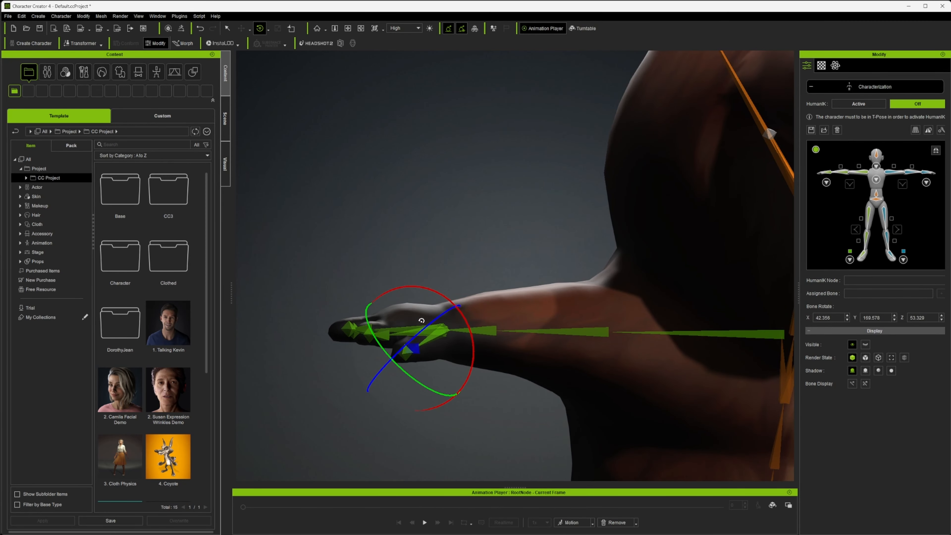
pyautogui.moveTo(422, 331); pyautogui.dragTo(420, 332)
pyautogui.keyDown('alt'); pyautogui.moveTo(382, 403); pyautogui.dragTo(520, 431); pyautogui.keyUp('alt')
pyautogui.keyDown('alt'); pyautogui.moveTo(442, 386); pyautogui.dragTo(393, 406); pyautogui.keyUp('alt')
pyautogui.keyDown('alt'); pyautogui.moveTo(469, 442); pyautogui.dragTo(385, 408); pyautogui.keyUp('alt')
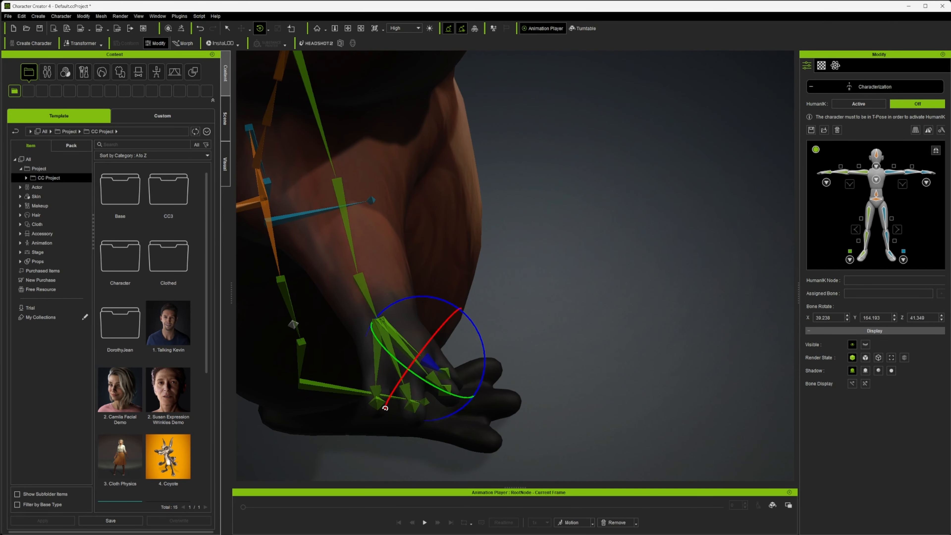
# Step: Activate HumanIK with the adjusted thumb, leave the characterization editing and play the calibration motion briefly
pyautogui.click(376, 389)
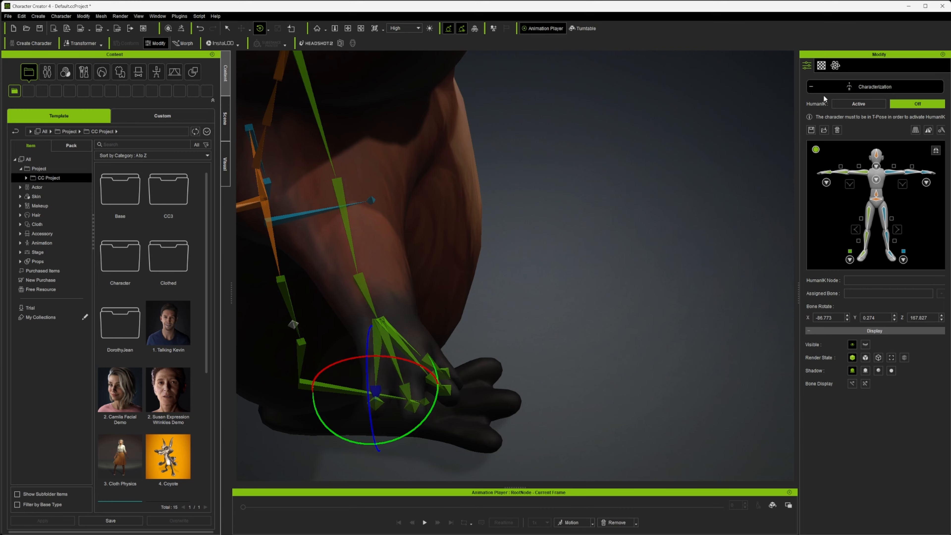
pyautogui.click(859, 103)
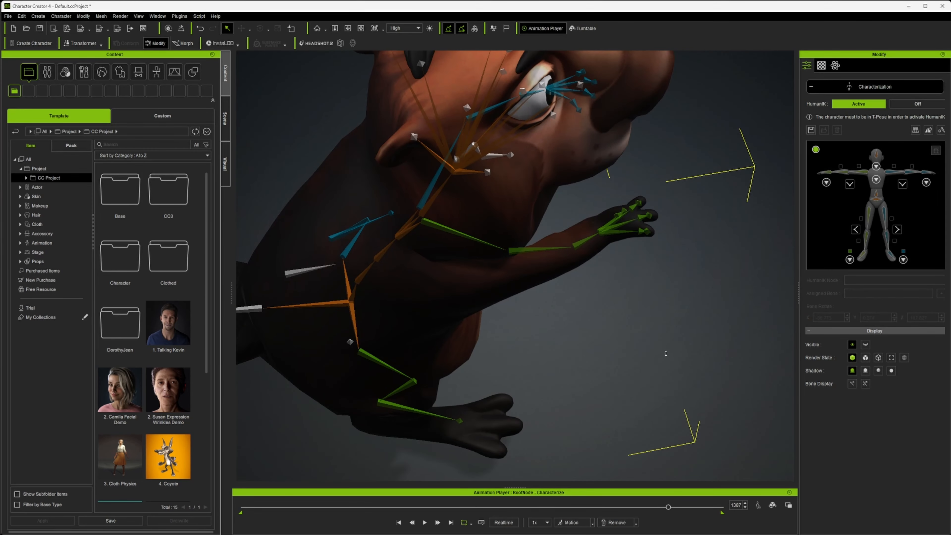
pyautogui.keyDown('alt'); pyautogui.moveTo(666, 353); pyautogui.dragTo(425, 367); pyautogui.keyUp('alt')
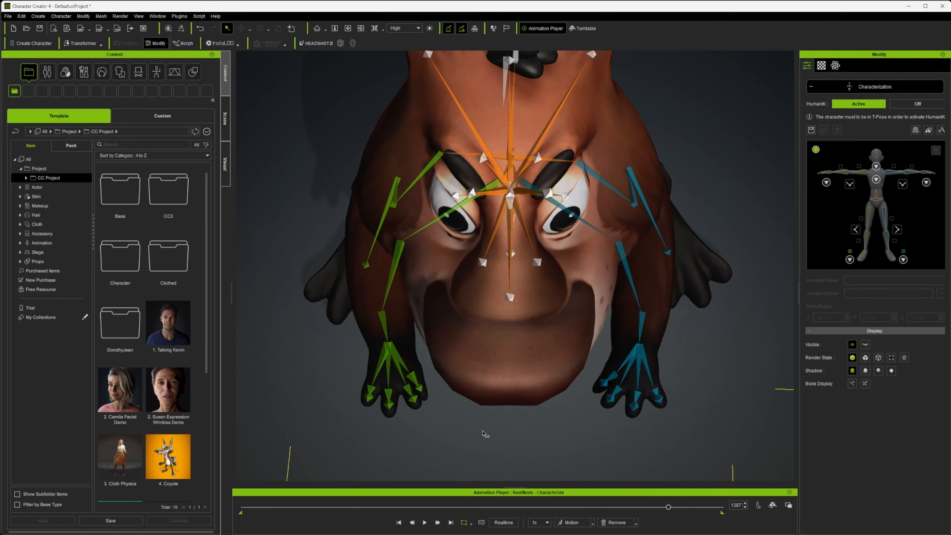
pyautogui.click(856, 87)
pyautogui.press('space')
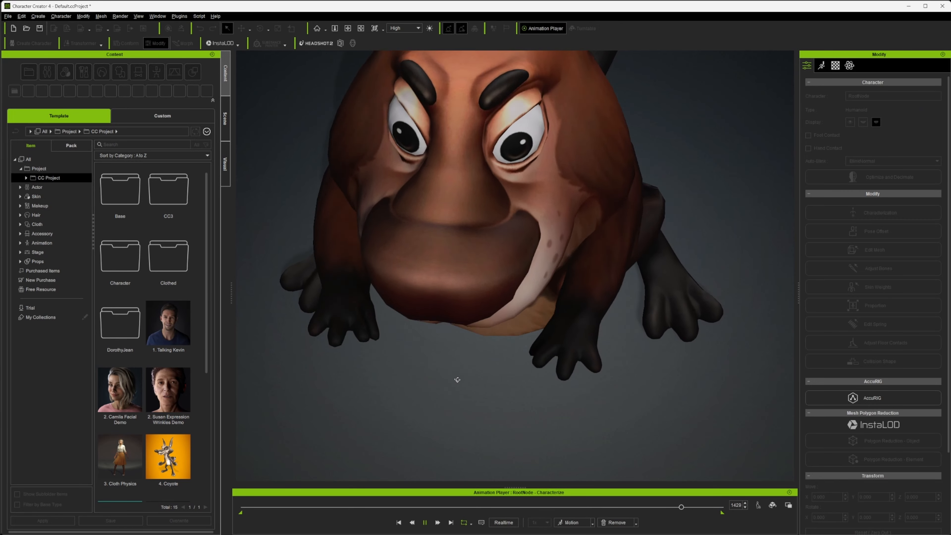
pyautogui.press('space')
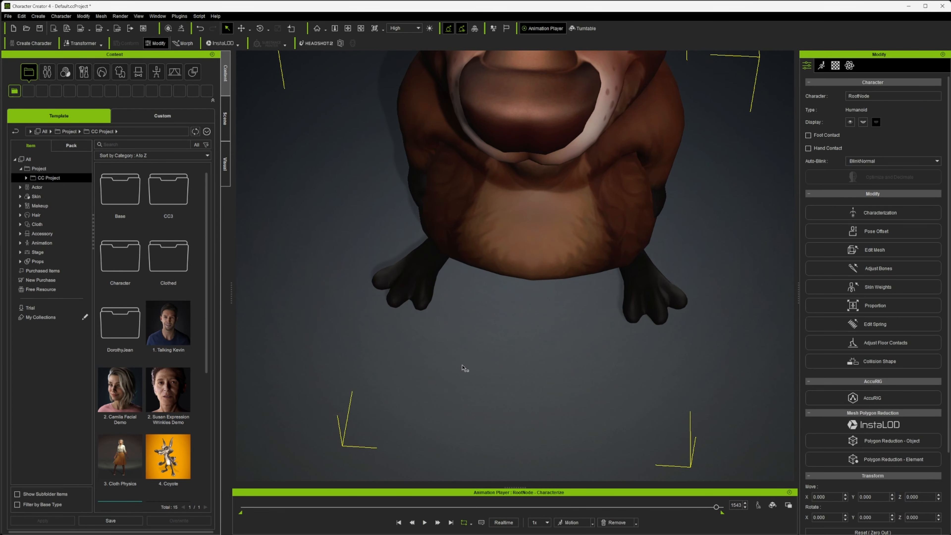
# Step: Apply the Hand body rig calibration motion to the beaver and pause it at frame 147
pyautogui.click(593, 525)
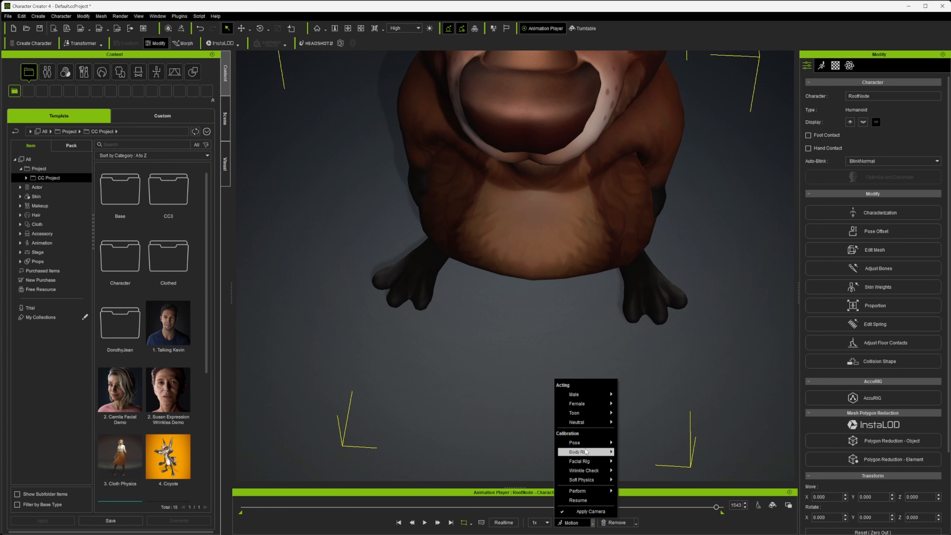
pyautogui.moveTo(585, 455)
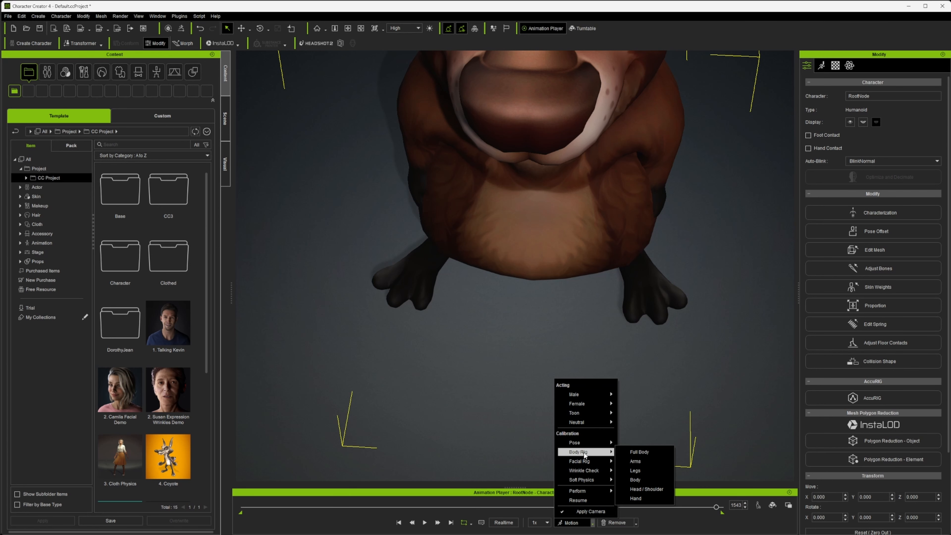
pyautogui.click(636, 499)
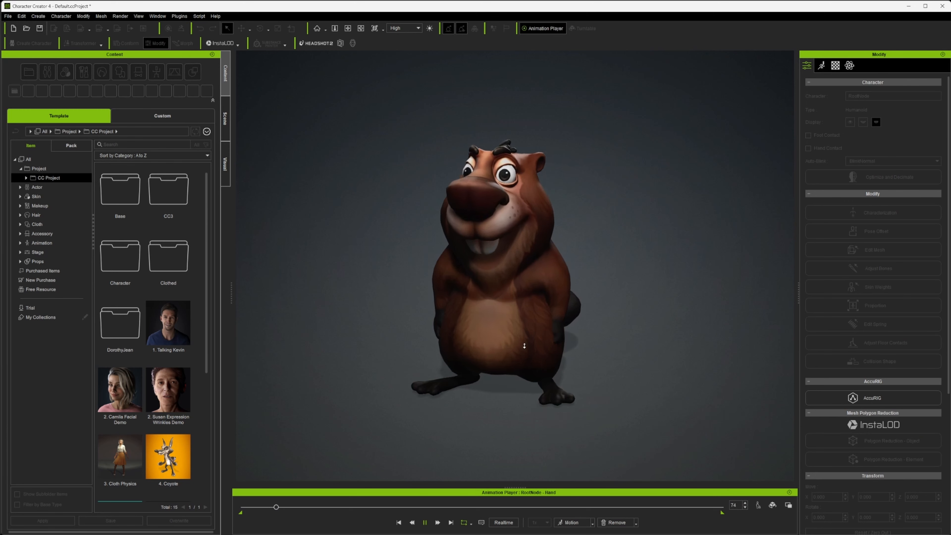
pyautogui.scroll(4, 524, 345)
pyautogui.press('space')
# Step: Examine the beaver's hands up close at different moments of the Hand calibration motion, playing it on to frame 337
pyautogui.moveTo(416, 306); pyautogui.dragTo(483, 358, button='middle')
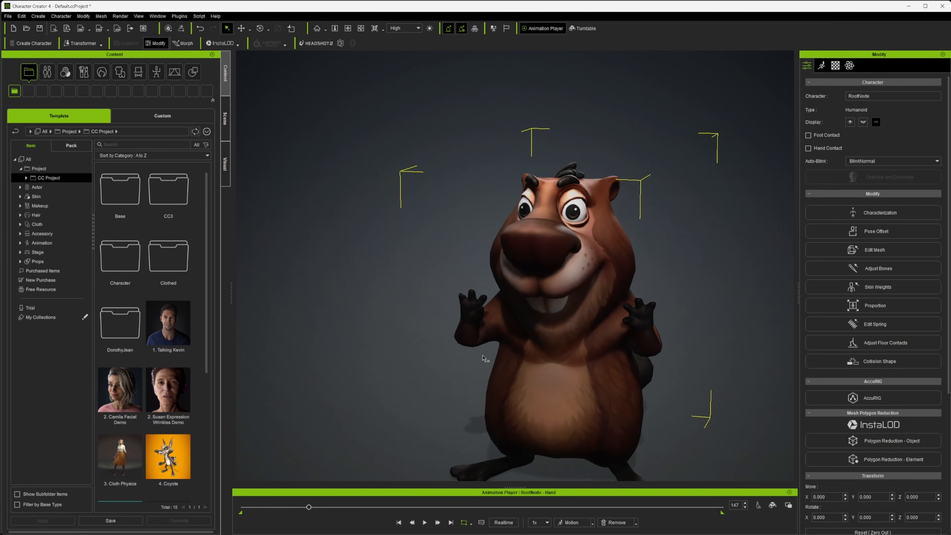
pyautogui.scroll(1, 582, 403)
pyautogui.moveTo(583, 404); pyautogui.dragTo(622, 364, button='right')
pyautogui.moveTo(622, 364); pyautogui.dragTo(569, 367, button='middle')
pyautogui.scroll(2, 570, 368)
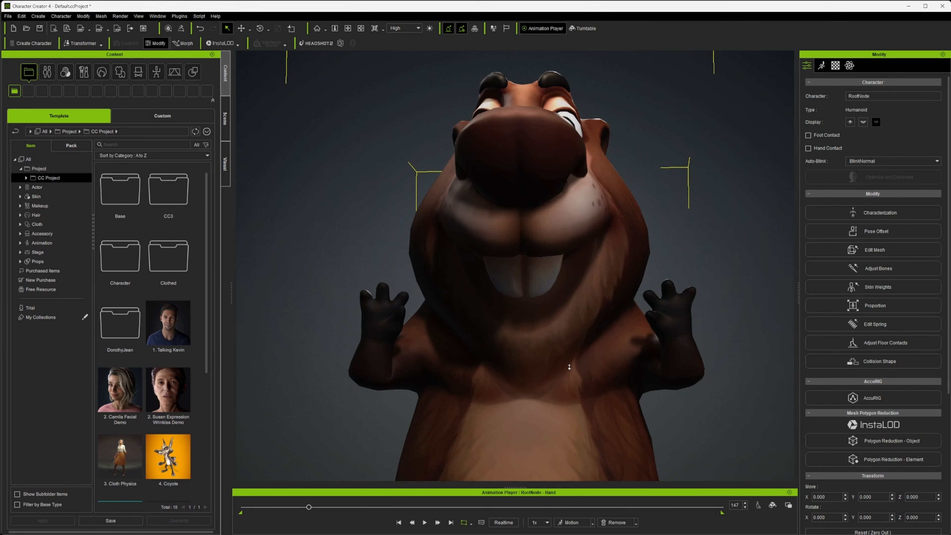
pyautogui.press('space')
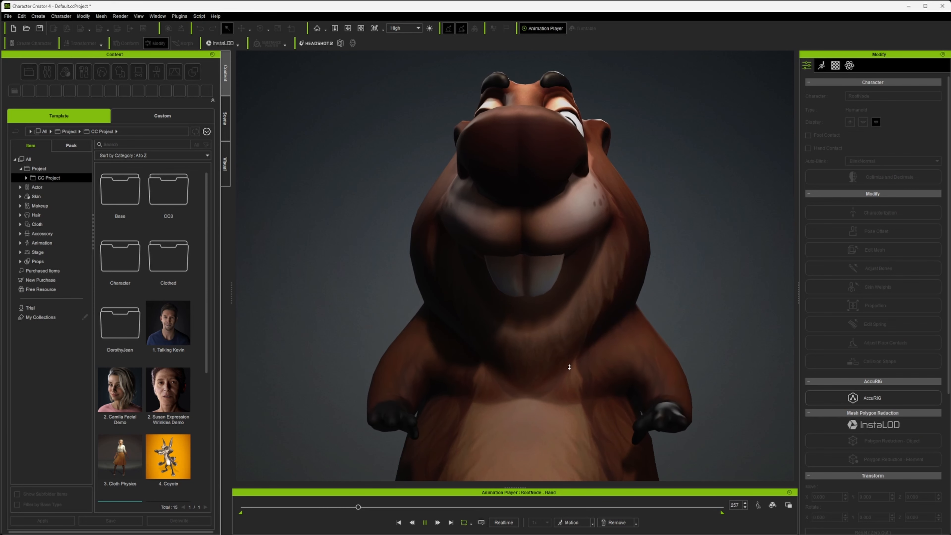
pyautogui.press('space')
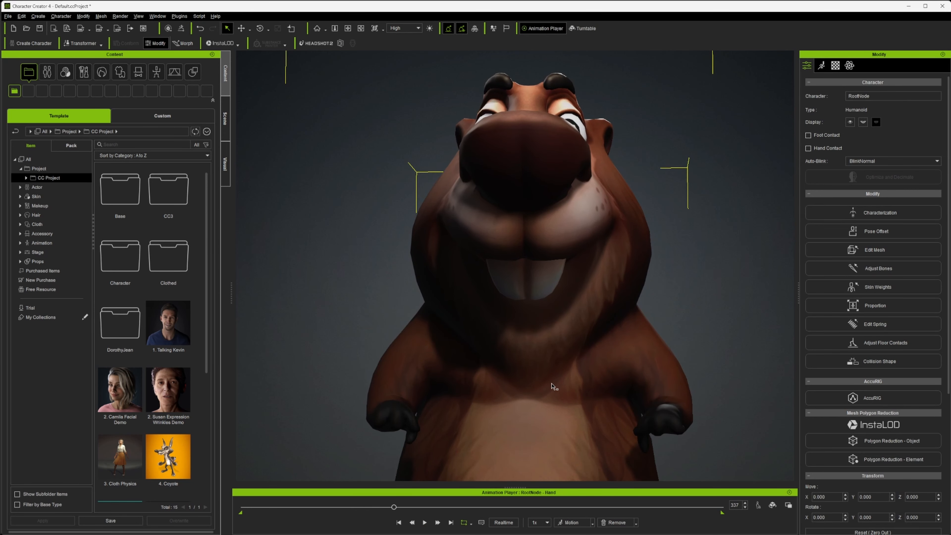
pyautogui.moveTo(552, 387); pyautogui.dragTo(597, 291, button='middle')
pyautogui.scroll(2, 591, 295)
pyautogui.moveTo(591, 295); pyautogui.dragTo(412, 399, button='right')
pyautogui.moveTo(546, 371); pyautogui.dragTo(509, 380, button='right')
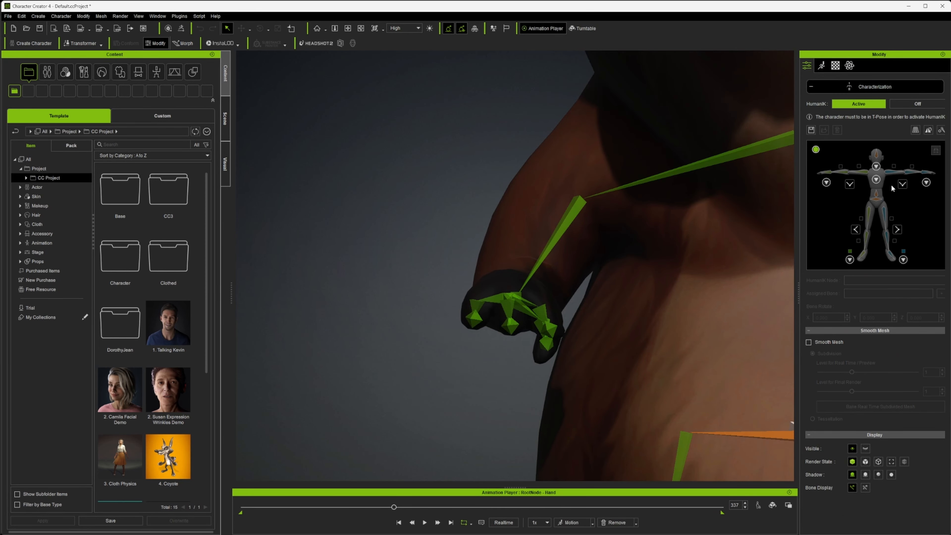
# Step: Turn HumanIK off and rotate the right thumb's bone to about X 40.8, Y 170.1, Z 48.6
pyautogui.click(903, 101)
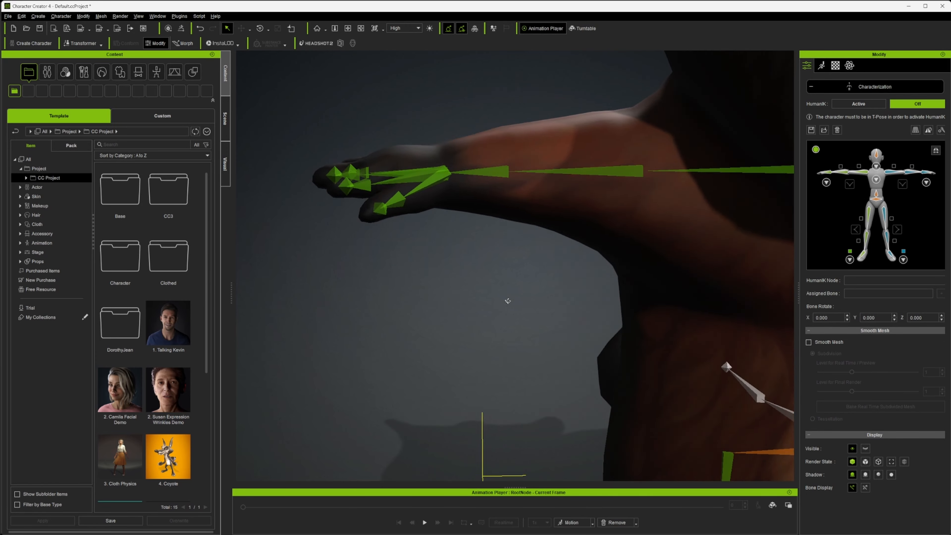
pyautogui.moveTo(508, 301); pyautogui.dragTo(628, 335, button='right')
pyautogui.click(561, 339)
pyautogui.press('e')
pyautogui.moveTo(597, 324); pyautogui.dragTo(566, 447)
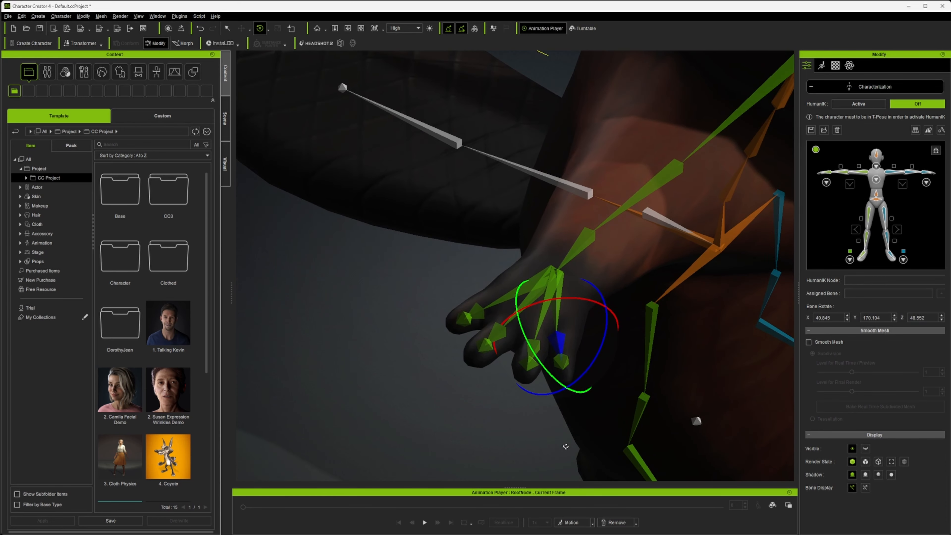
# Step: Compare the rotations of the right index finger's two outer bones and reactivate HumanIK
pyautogui.moveTo(566, 447); pyautogui.dragTo(555, 438, button='right')
pyautogui.click(536, 339)
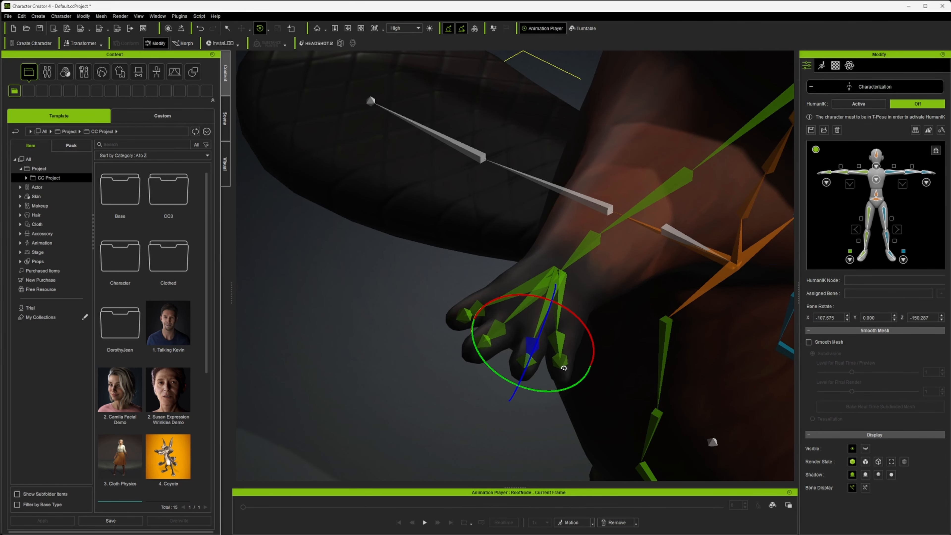
pyautogui.click(527, 362)
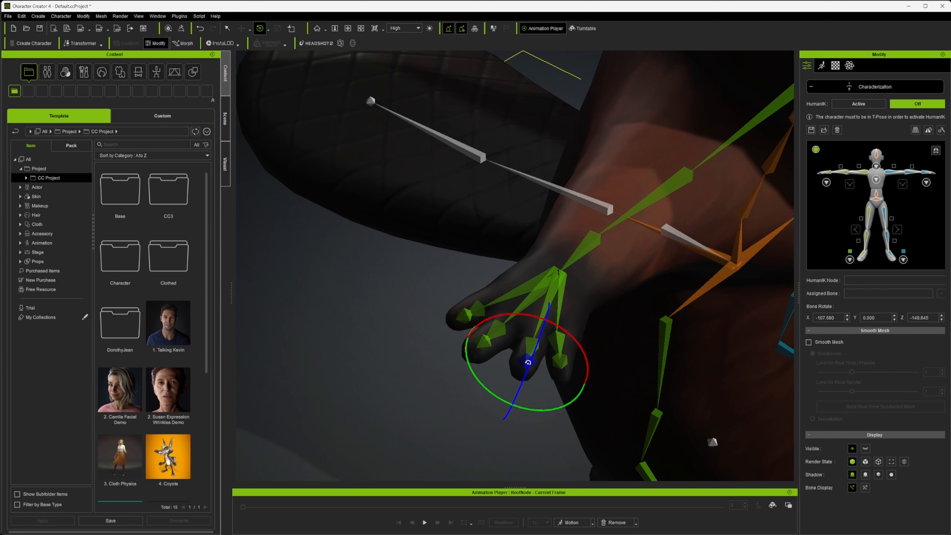
pyautogui.click(530, 344)
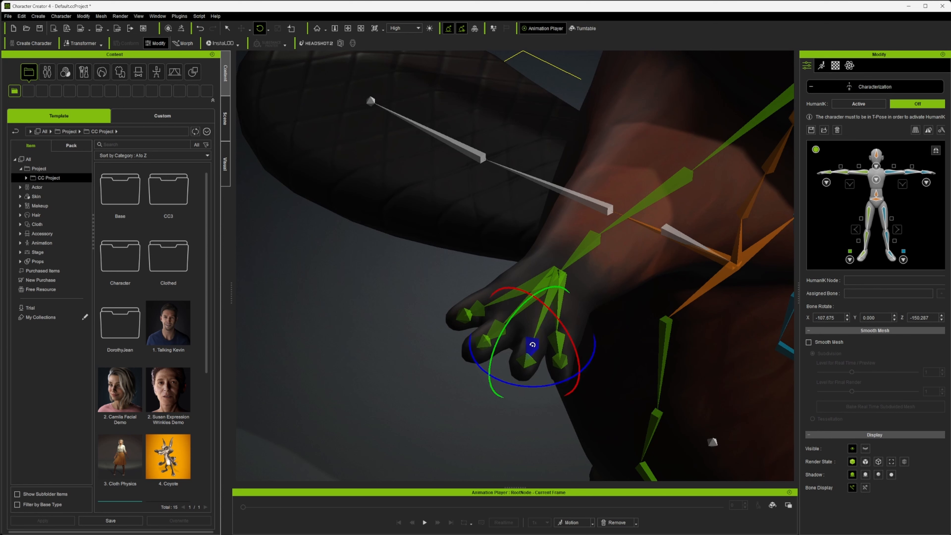
pyautogui.click(528, 359)
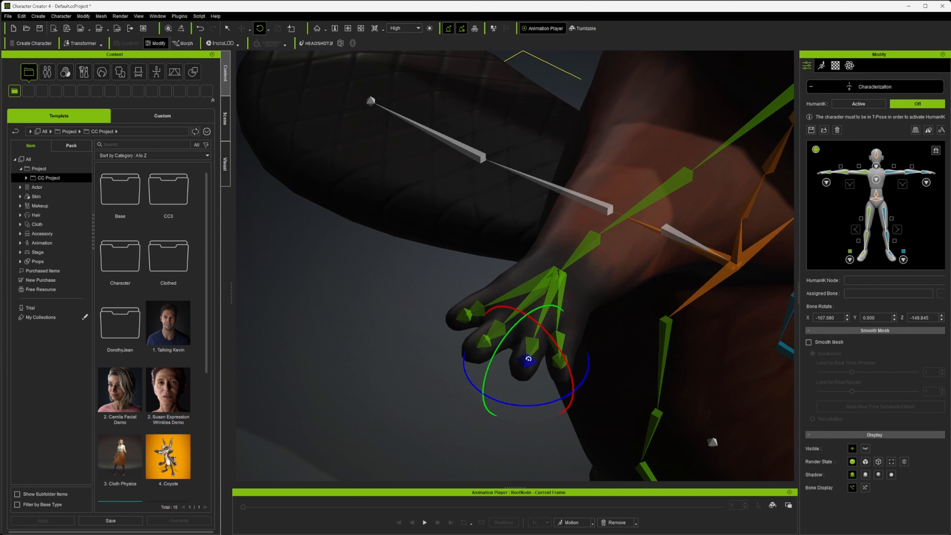
pyautogui.click(529, 345)
pyautogui.click(522, 357)
pyautogui.click(859, 104)
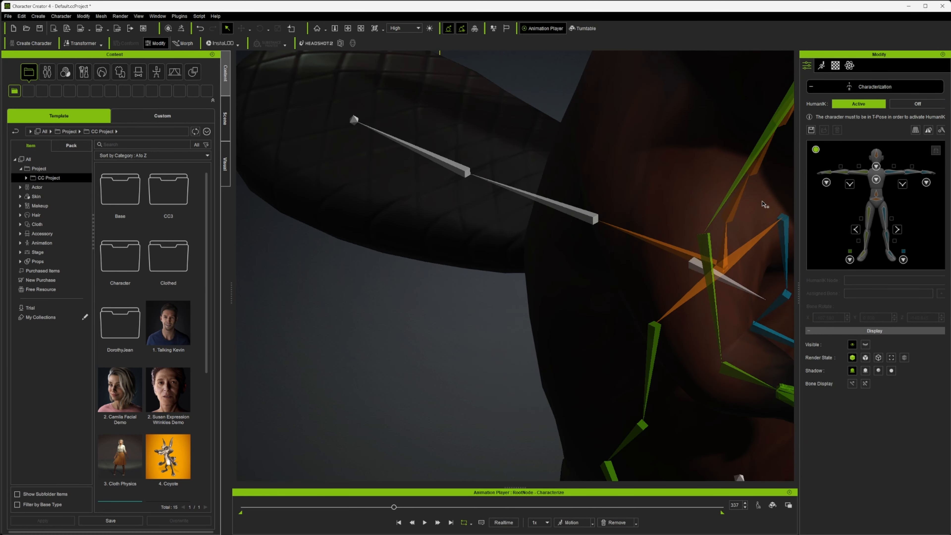
# Step: Examine the right hand's thumb and fingers in the calibration pose at frame 337, and turn HumanIK off
pyautogui.scroll(-3, 763, 201)
pyautogui.moveTo(622, 344); pyautogui.dragTo(364, 294, button='right')
pyautogui.scroll(4, 364, 294)
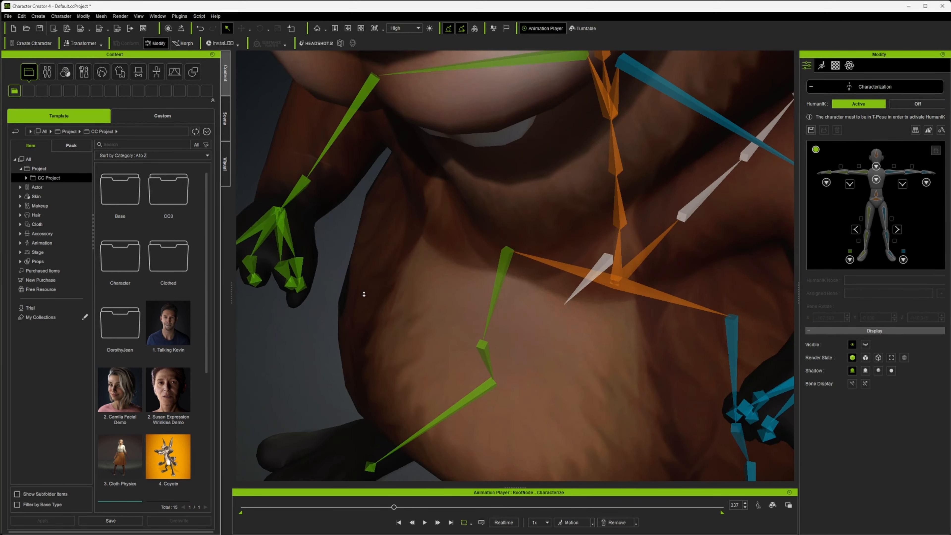
pyautogui.keyDown('alt'); pyautogui.moveTo(357, 285); pyautogui.dragTo(463, 319, button='middle'); pyautogui.keyUp('alt')
pyautogui.keyDown('alt'); pyautogui.moveTo(463, 319); pyautogui.dragTo(456, 246); pyautogui.keyUp('alt')
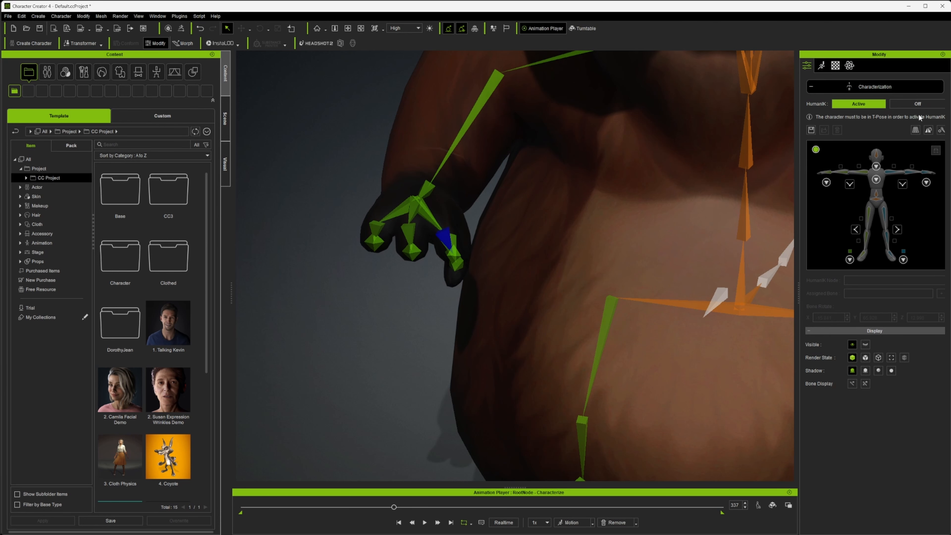
pyautogui.click(914, 103)
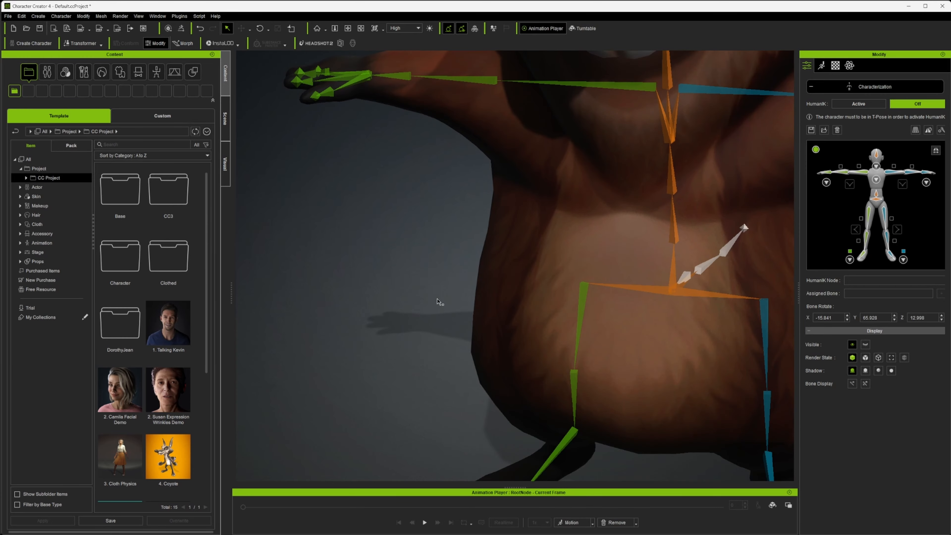
# Step: Rotate the right index finger's middle bone to about X 53.7, Y 180, Z 28.7 and reactivate HumanIK
pyautogui.moveTo(438, 299); pyautogui.dragTo(563, 318, button='right')
pyautogui.click(475, 285)
pyautogui.press('e')
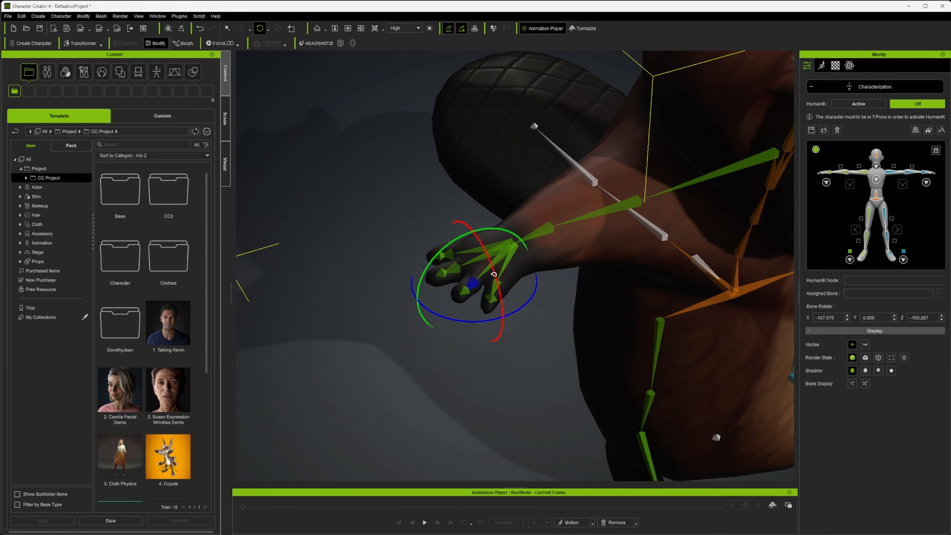
pyautogui.press('e')
pyautogui.moveTo(507, 261); pyautogui.dragTo(512, 265)
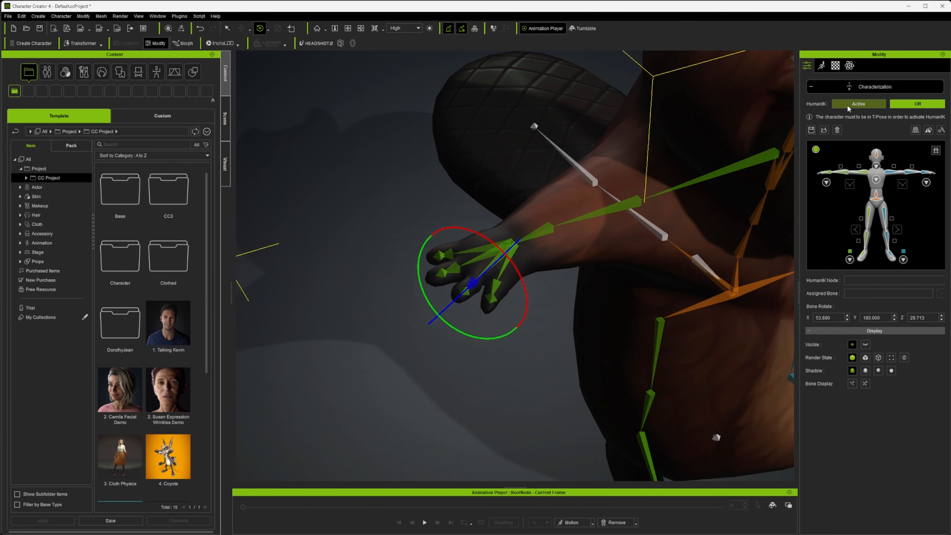
pyautogui.click(857, 104)
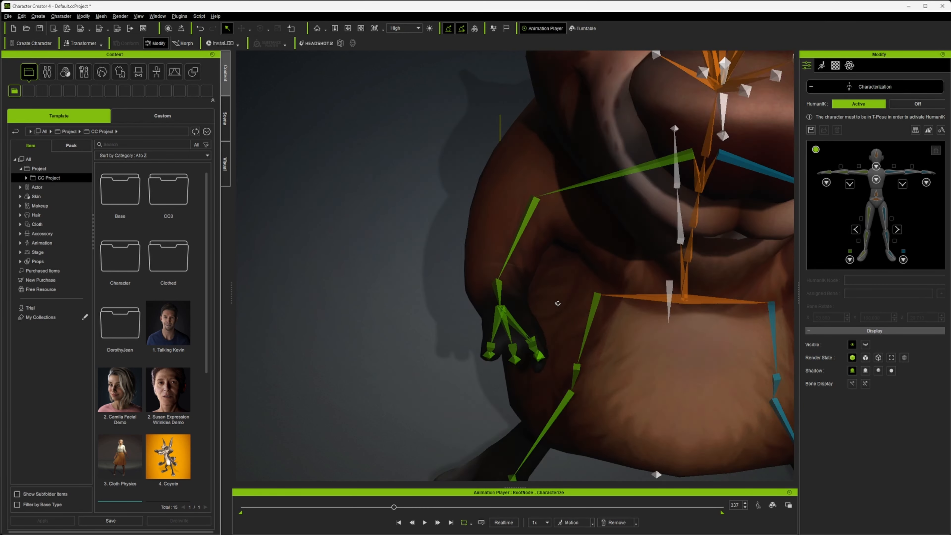
# Step: With HumanIK off, rotate the right index finger's middle bone to about X -73.8, Y 0, Z -150.3, and reactivate HumanIK
pyautogui.moveTo(558, 304); pyautogui.dragTo(647, 195, button='right')
pyautogui.scroll(4, 497, 296)
pyautogui.click(918, 104)
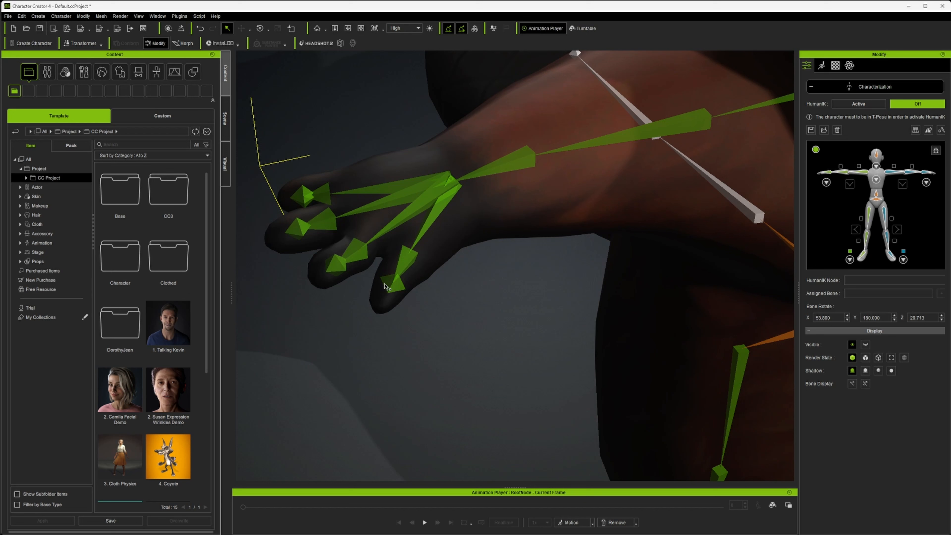
pyautogui.click(361, 253)
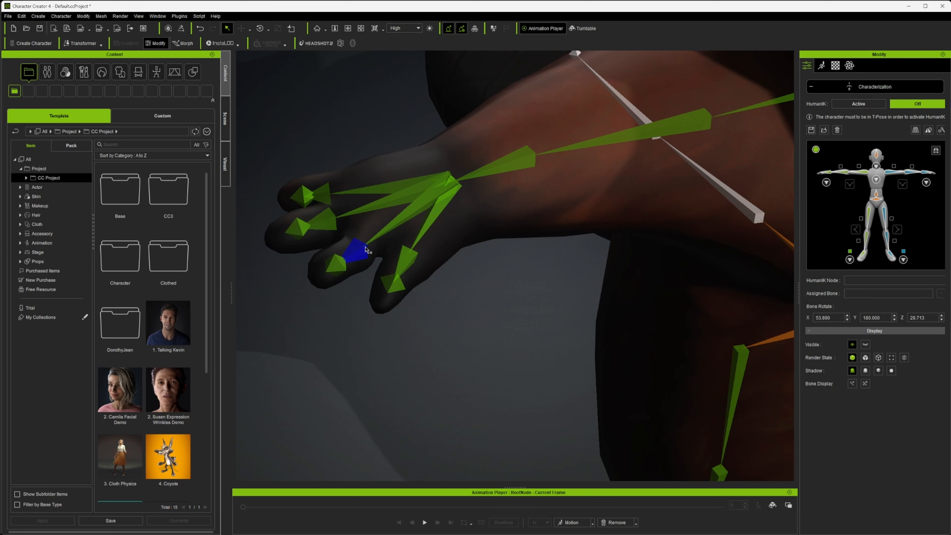
pyautogui.press('e')
pyautogui.moveTo(396, 229); pyautogui.dragTo(390, 226)
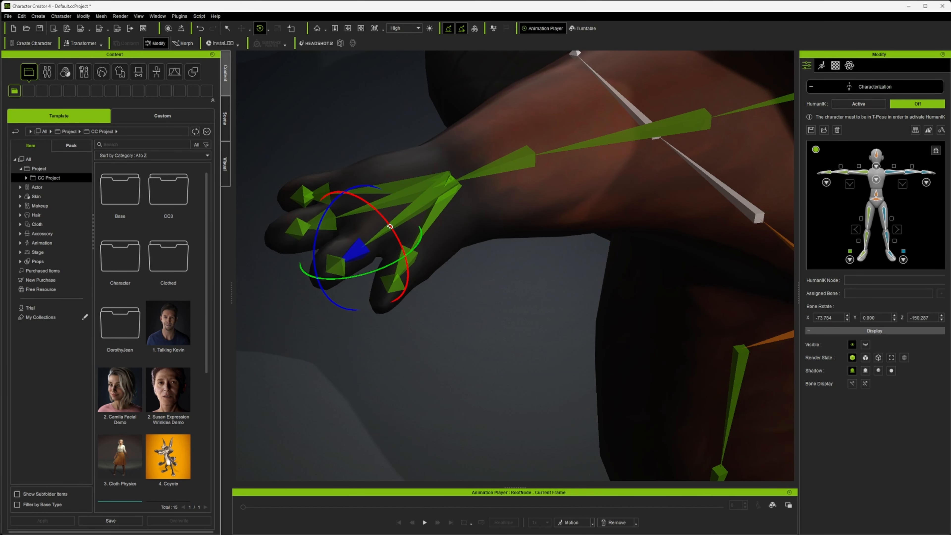
pyautogui.click(858, 104)
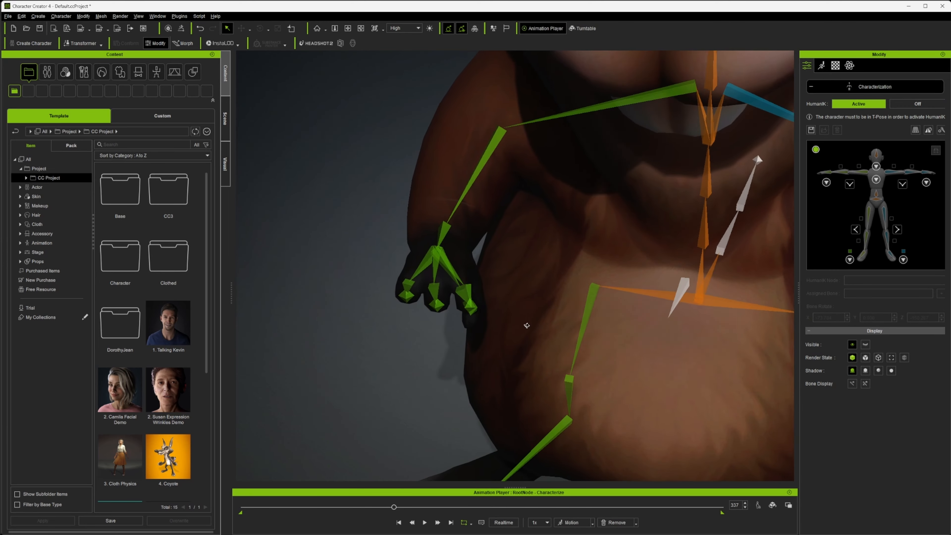
# Step: Examine the right index finger in the calibration pose and turn HumanIK off
pyautogui.moveTo(527, 325); pyautogui.dragTo(498, 359, button='right')
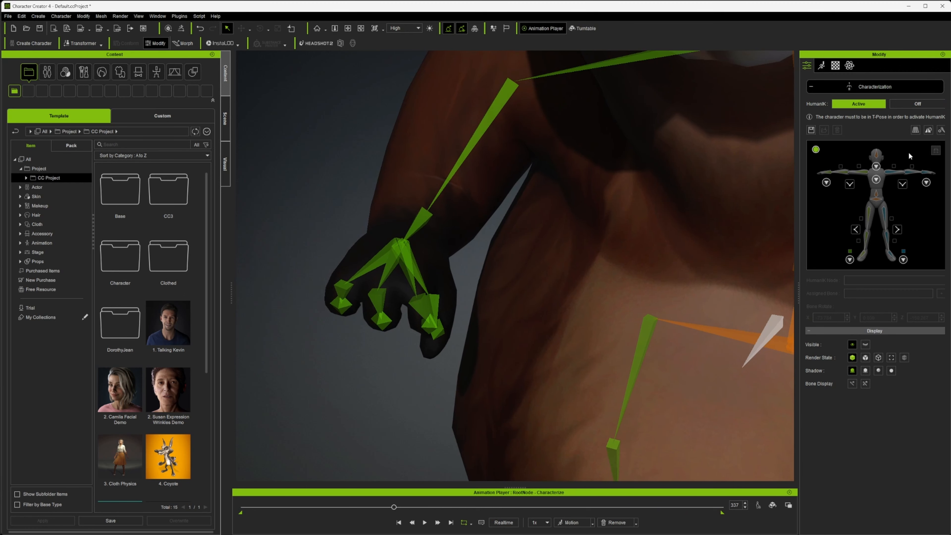
pyautogui.click(836, 66)
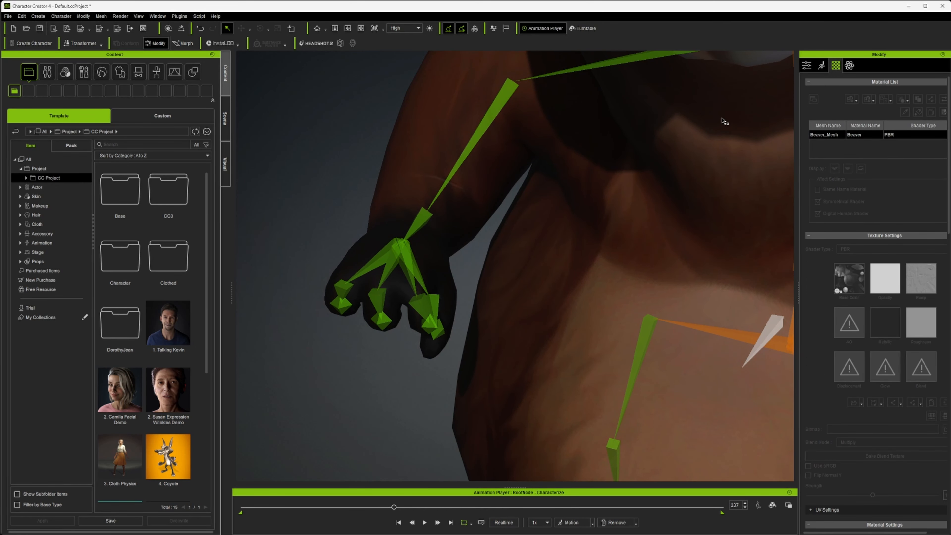
pyautogui.click(807, 66)
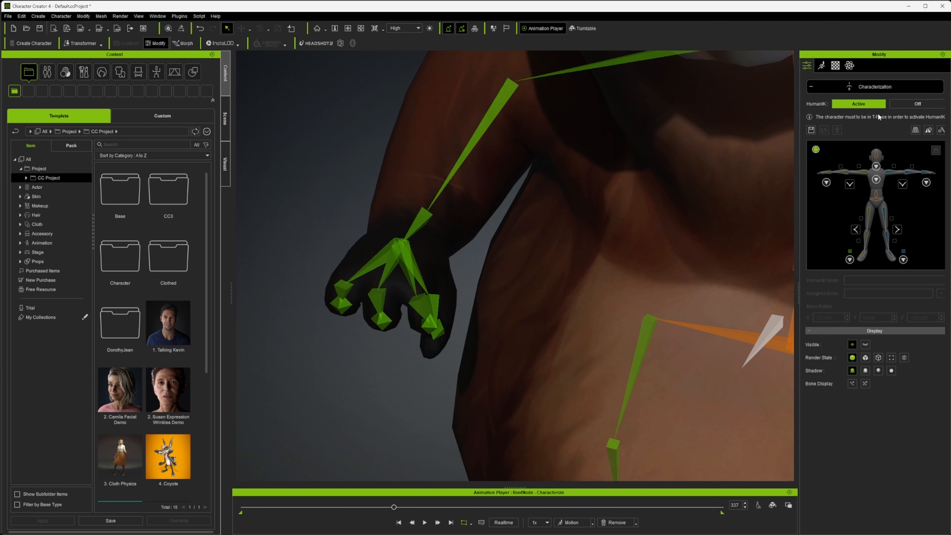
pyautogui.click(904, 105)
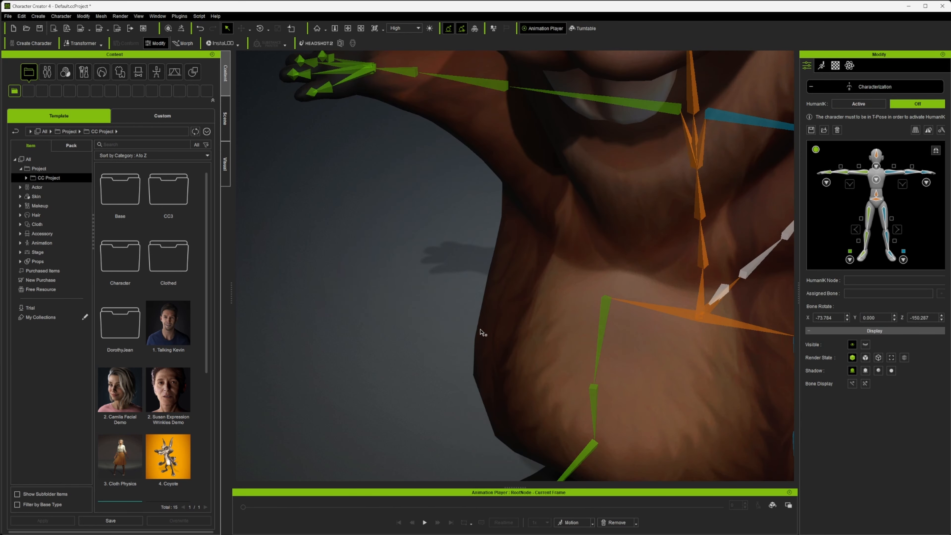
# Step: Set the right index finger's middle bone rotation to X -90 and Z -180
pyautogui.moveTo(481, 330); pyautogui.dragTo(516, 337, button='right')
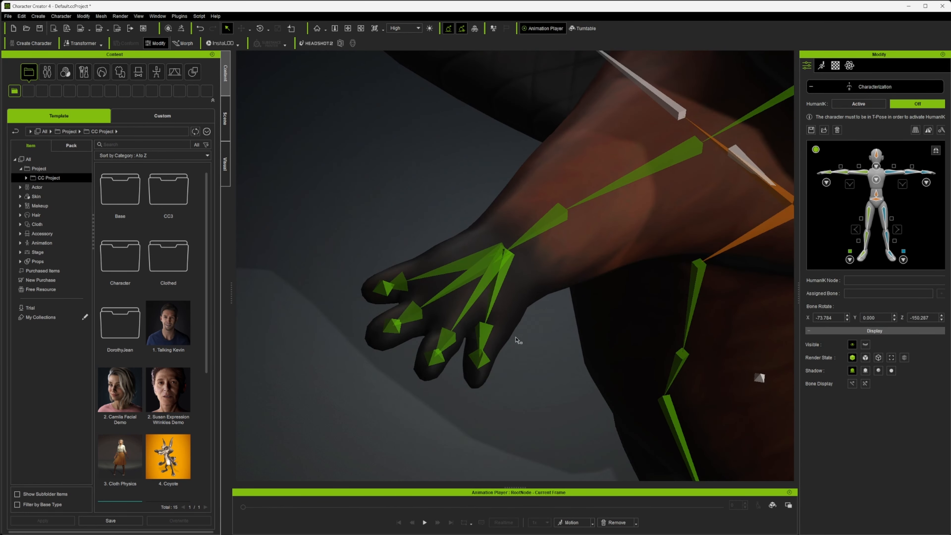
pyautogui.doubleClick(926, 317)
pyautogui.write('-180')
pyautogui.press('Return')
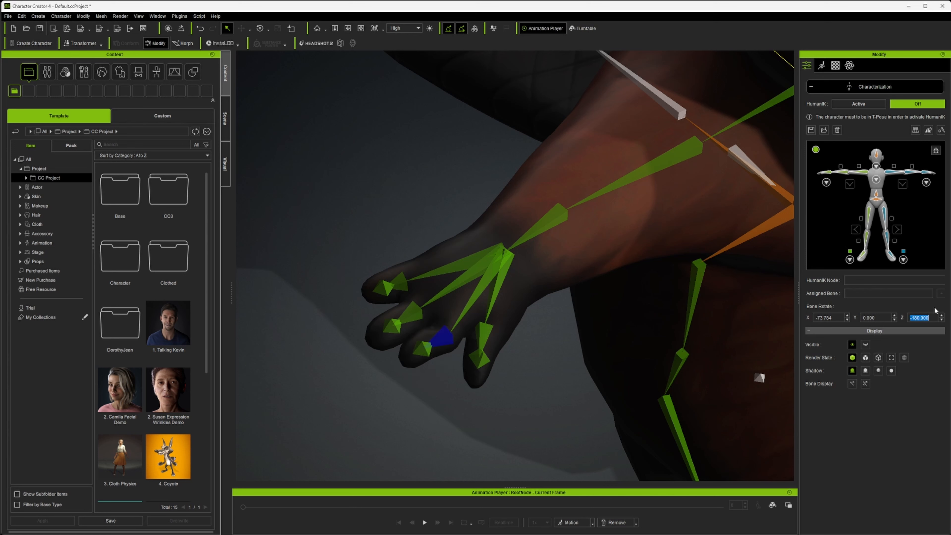
pyautogui.doubleClick(836, 318)
pyautogui.write('-90')
pyautogui.press('Return')
# Step: Set the rotation of the right middle finger's middle bone to X 90 and Z 0
pyautogui.click(408, 306)
pyautogui.click(419, 311)
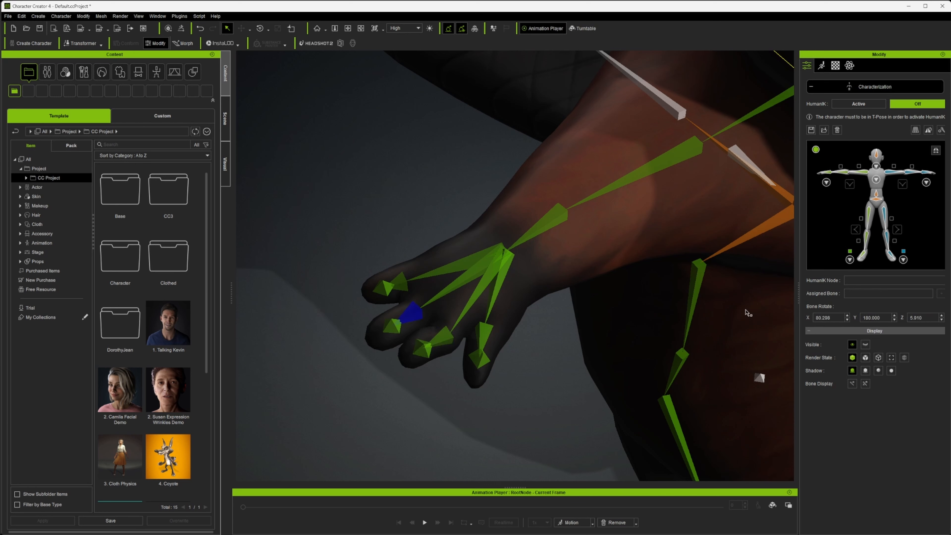
pyautogui.doubleClick(834, 318)
pyautogui.write('90')
pyautogui.doubleClick(926, 316)
pyautogui.write('0')
pyautogui.press('Return')
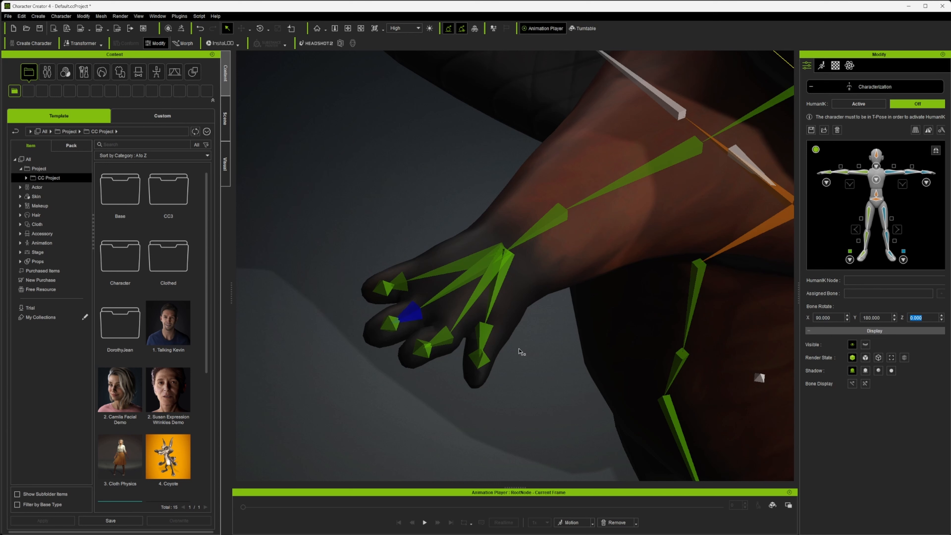
# Step: Set the right middle finger's tip bone Z rotation to 180, and open the ring finger's middle bone X rotation for editing
pyautogui.click(395, 325)
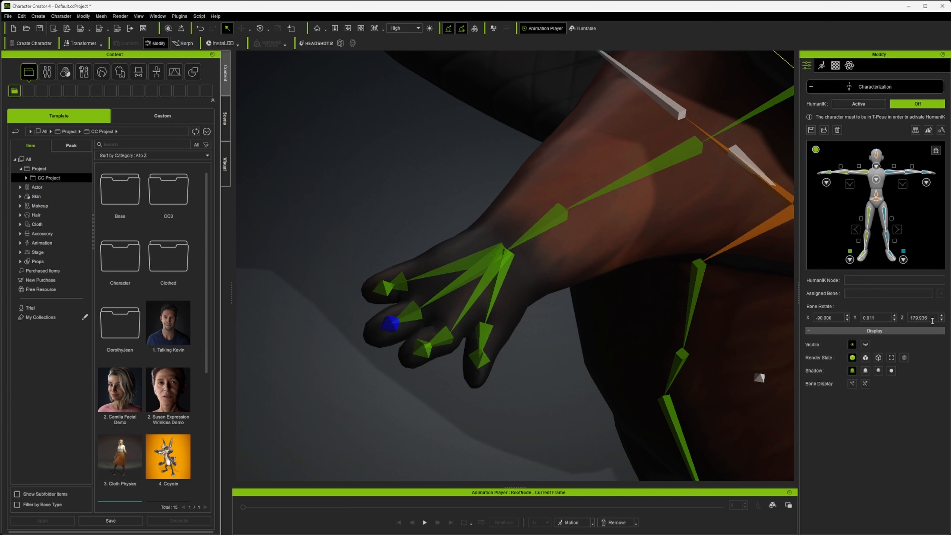
pyautogui.moveTo(933, 321); pyautogui.dragTo(846, 310)
pyautogui.write('180')
pyautogui.press('Return')
pyautogui.click(876, 318)
pyautogui.click(400, 283)
pyautogui.click(831, 318)
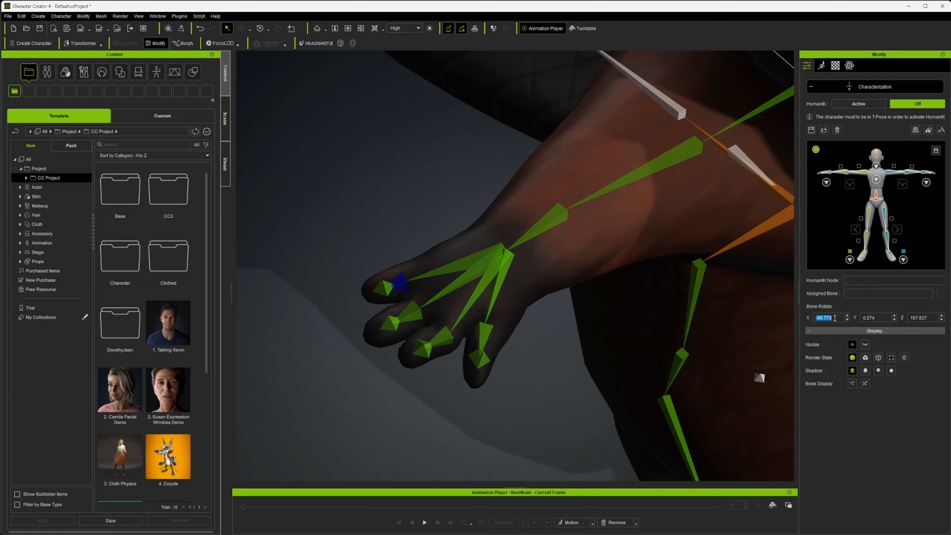
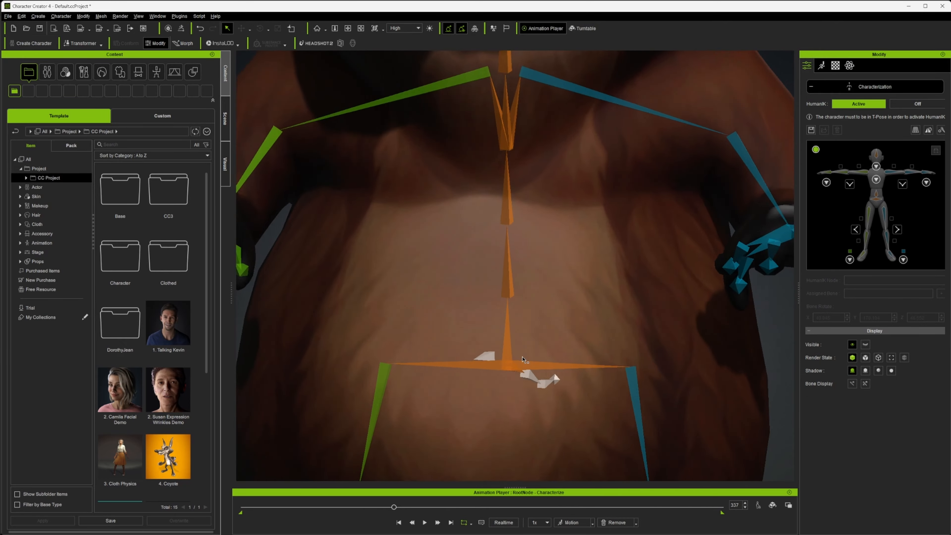
# Step: Examine the thumb and fingers of both hands from several angles in the calibration pose at frame 337
pyautogui.scroll(-3, 450, 362)
pyautogui.moveTo(314, 321); pyautogui.dragTo(296, 326, button='right')
pyautogui.moveTo(296, 326); pyautogui.dragTo(443, 383, button='middle')
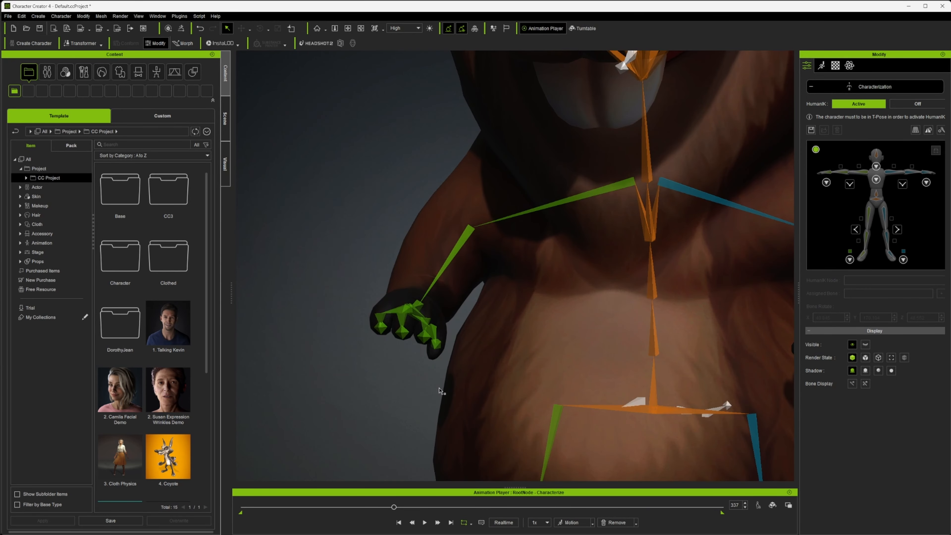
pyautogui.moveTo(534, 381); pyautogui.dragTo(270, 388, button='middle')
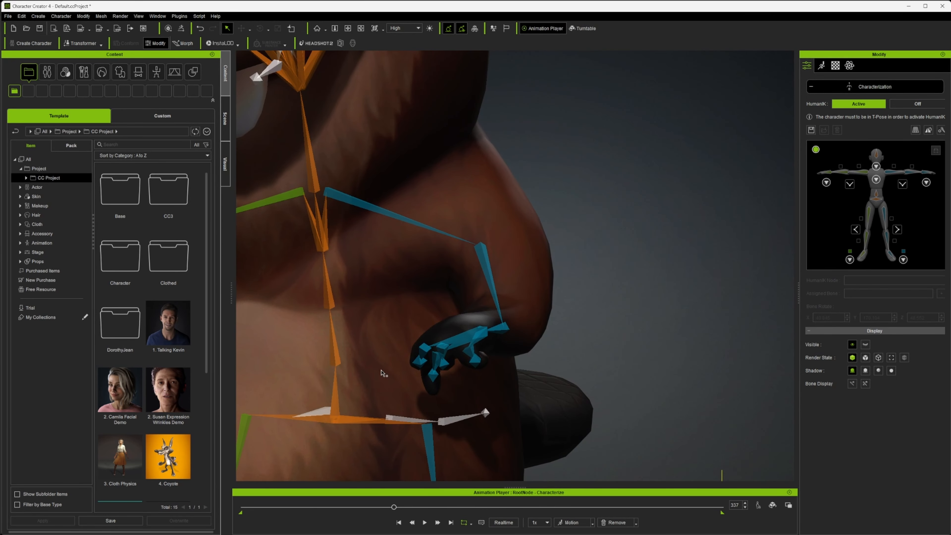
pyautogui.moveTo(495, 366); pyautogui.dragTo(592, 384, button='right')
pyautogui.moveTo(592, 384); pyautogui.dragTo(441, 384, button='middle')
pyautogui.moveTo(441, 385); pyautogui.dragTo(533, 387, button='right')
pyautogui.moveTo(554, 392); pyautogui.dragTo(542, 396, button='middle')
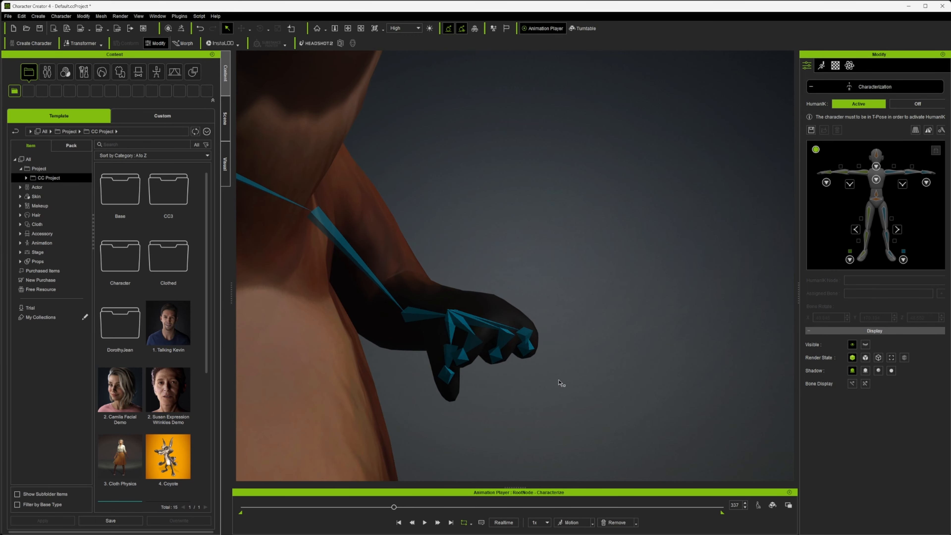
pyautogui.moveTo(581, 344); pyautogui.dragTo(614, 342, button='middle')
# Step: Turn HumanIK off and display the left hand's finger bone mapping
pyautogui.click(906, 105)
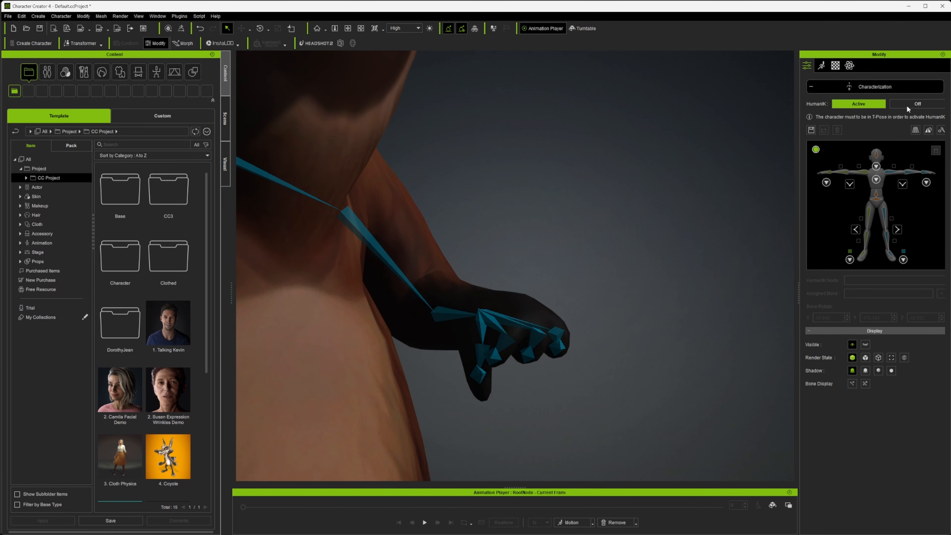
pyautogui.click(927, 183)
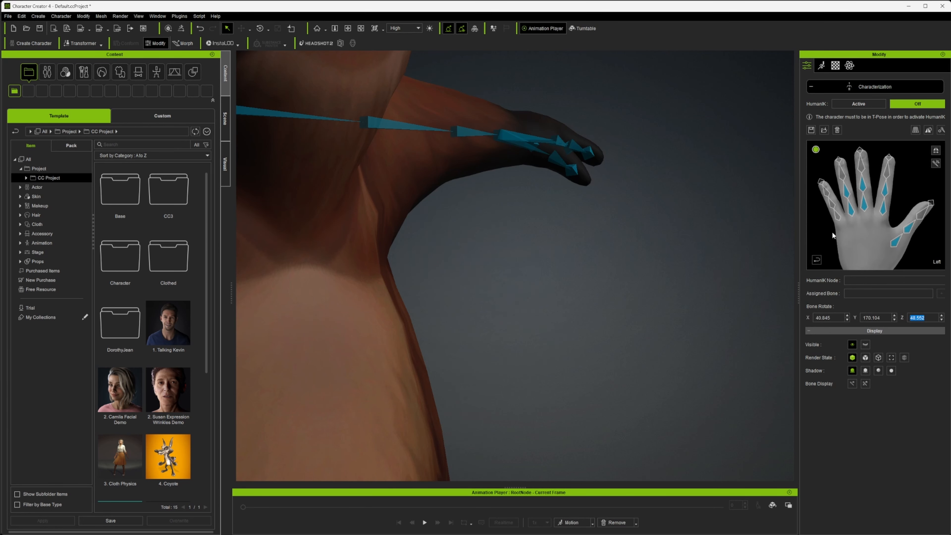
pyautogui.moveTo(649, 201); pyautogui.dragTo(468, 225, button='right')
pyautogui.moveTo(468, 224); pyautogui.dragTo(635, 251, button='middle')
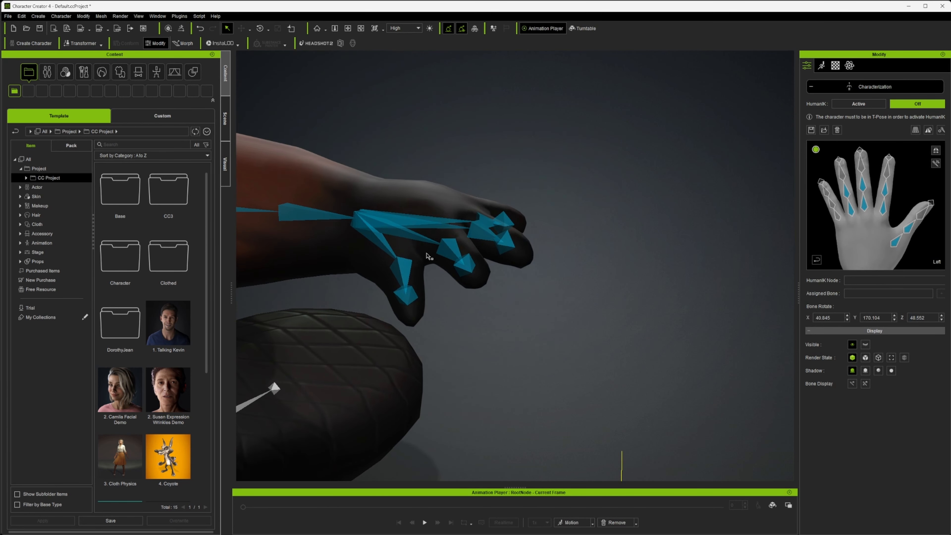
# Step: Set the left index finger's middle bone rotation to X -90, Y 0, Z 0
pyautogui.click(444, 248)
pyautogui.moveTo(543, 272); pyautogui.dragTo(600, 327, button='right')
pyautogui.click(821, 318)
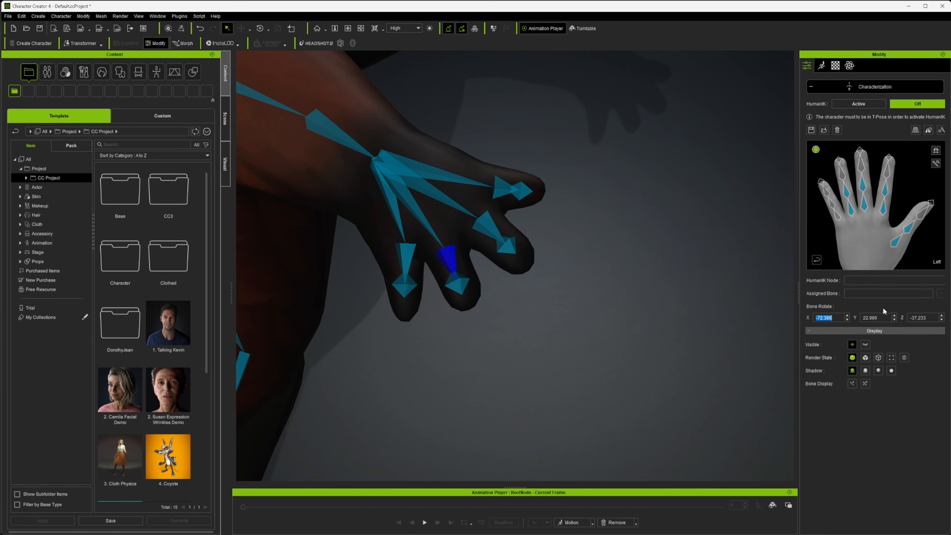
pyautogui.write('-90')
pyautogui.press('Return')
pyautogui.click(881, 319)
pyautogui.write('0')
pyautogui.press('Return')
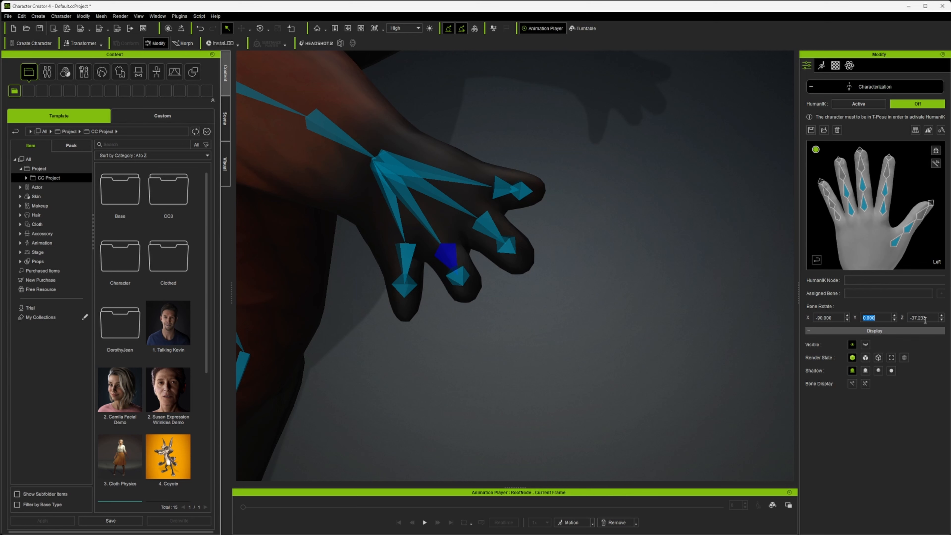
pyautogui.press('Tab')
pyautogui.write('0')
pyautogui.press('Return')
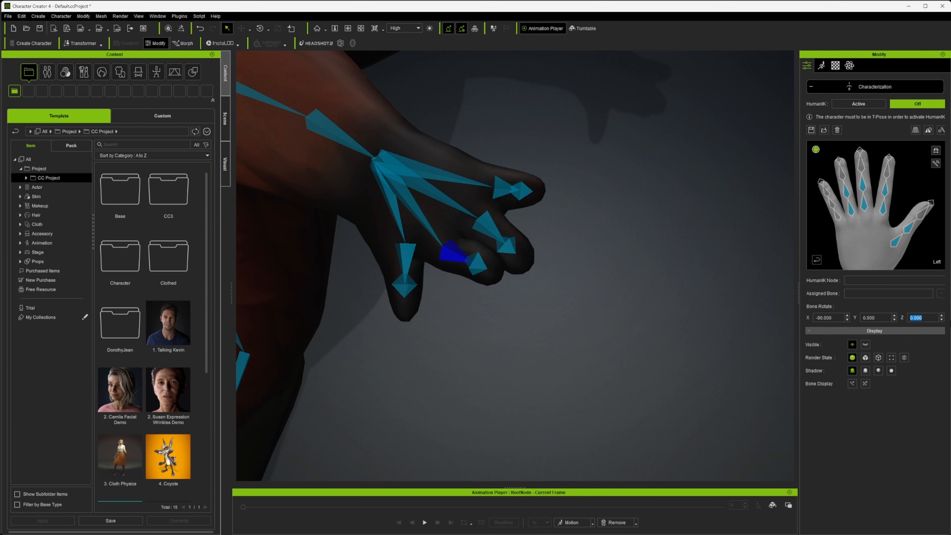
# Step: Set the Y rotation of the left index finger's tip bone to 0
pyautogui.click(478, 264)
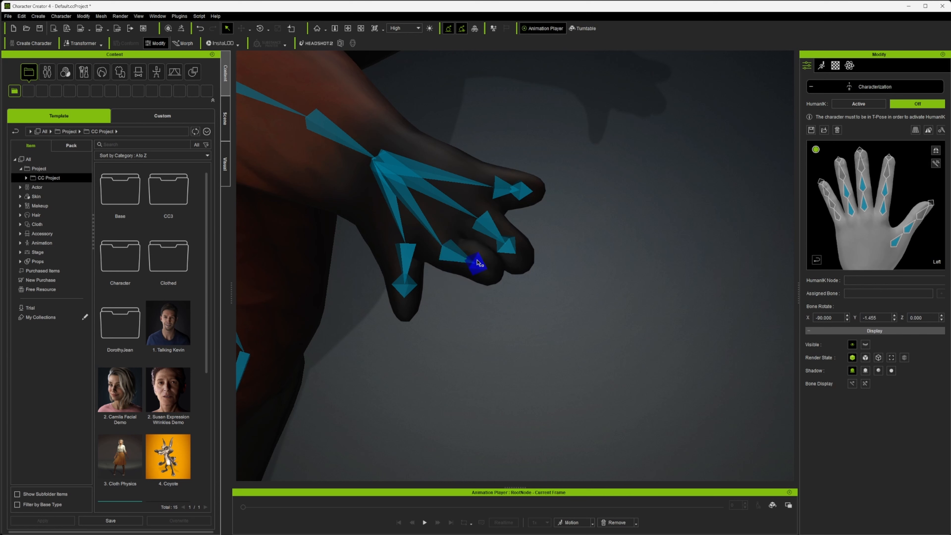
pyautogui.doubleClick(868, 318)
pyautogui.write('0')
pyautogui.press('Return')
# Step: Set the left middle finger's middle bone rotation to X -90, Y 0, Z 0, and open its tip bone's Y rotation for editing
pyautogui.click(486, 232)
pyautogui.doubleClick(838, 318)
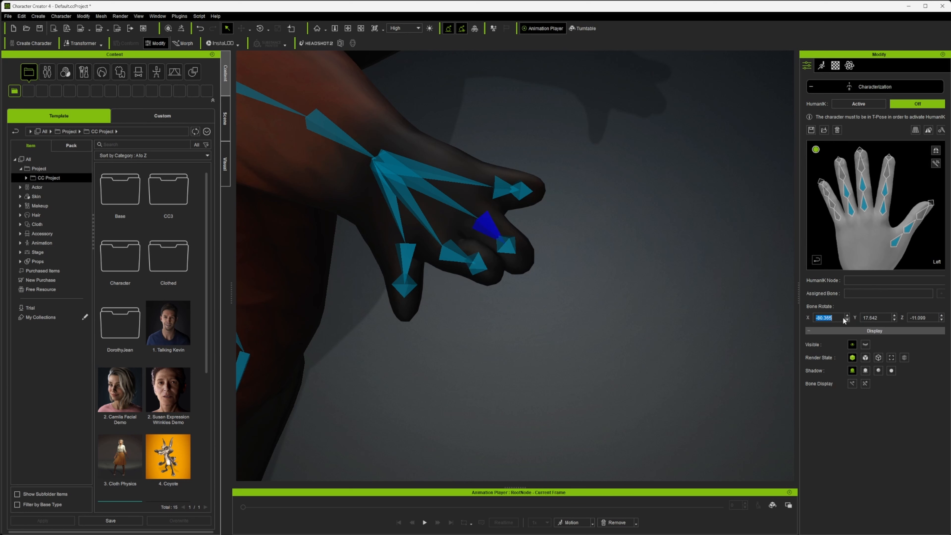
pyautogui.write('-90')
pyautogui.press('Return')
pyautogui.doubleClick(868, 318)
pyautogui.write('0')
pyautogui.press('Return')
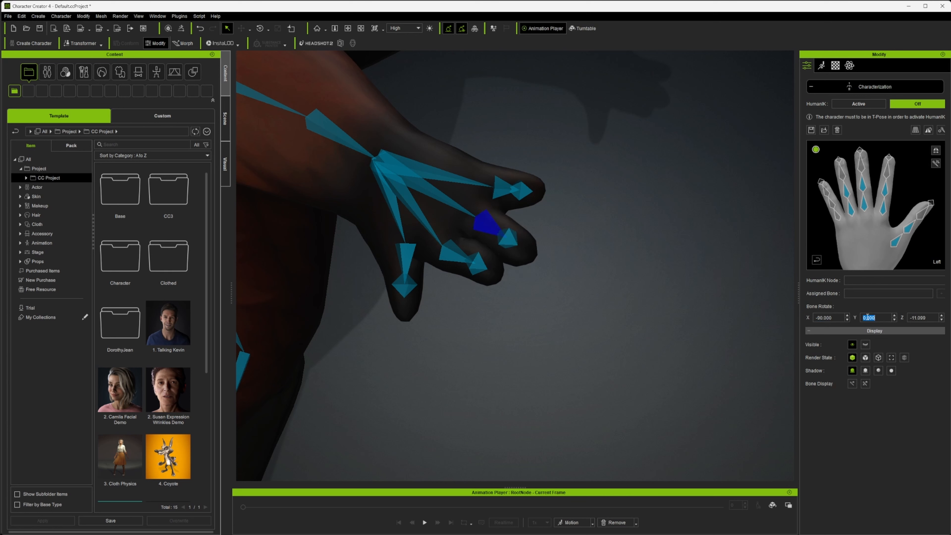
pyautogui.doubleClick(920, 317)
pyautogui.write('0')
pyautogui.press('Return')
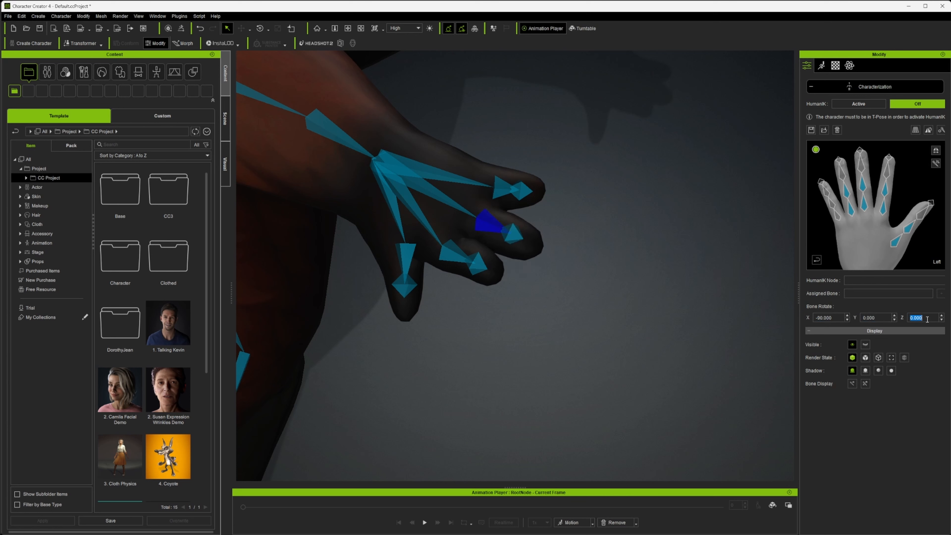
pyautogui.click(516, 236)
pyautogui.doubleClick(885, 317)
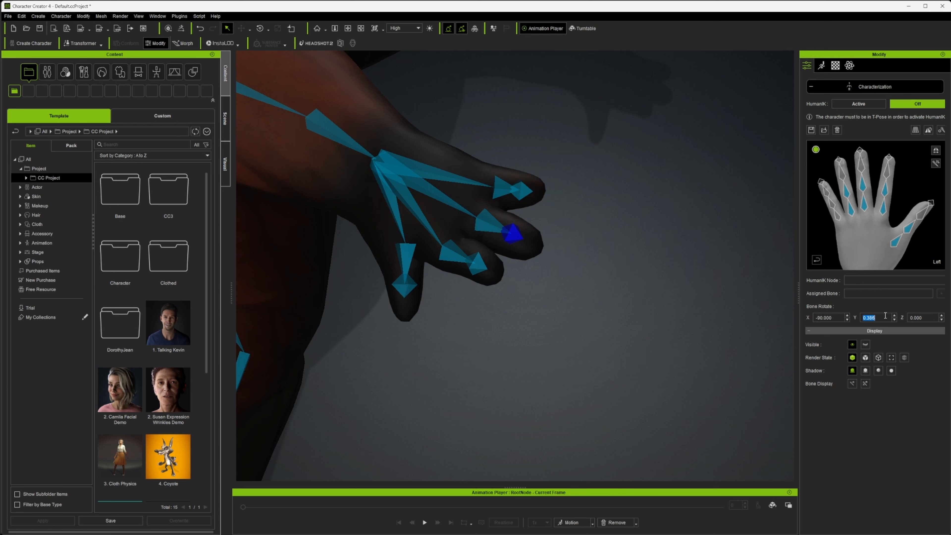
# Step: Set the middle bone rotation of the left hand's outermost finger to X -90, Y 0, Z 0
pyautogui.click(503, 189)
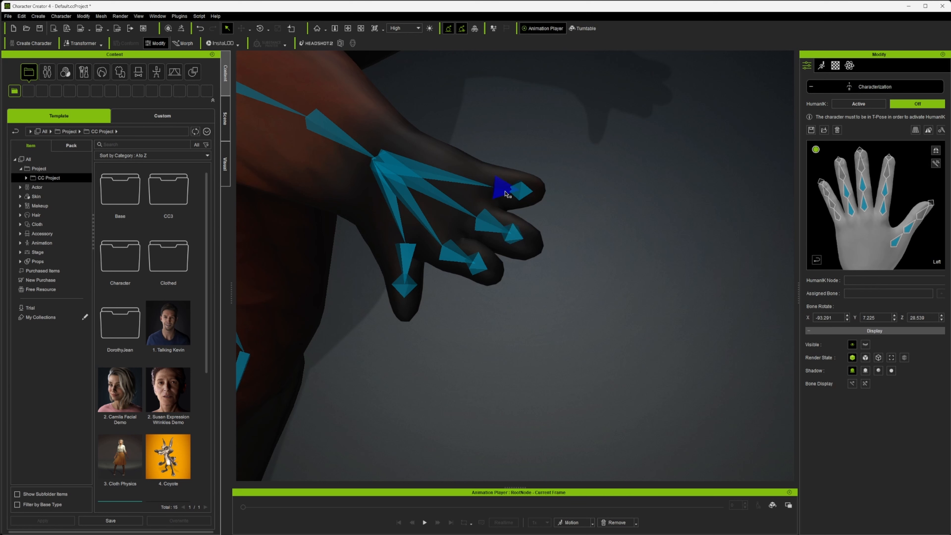
pyautogui.doubleClick(832, 318)
pyautogui.write('-90')
pyautogui.press('Return')
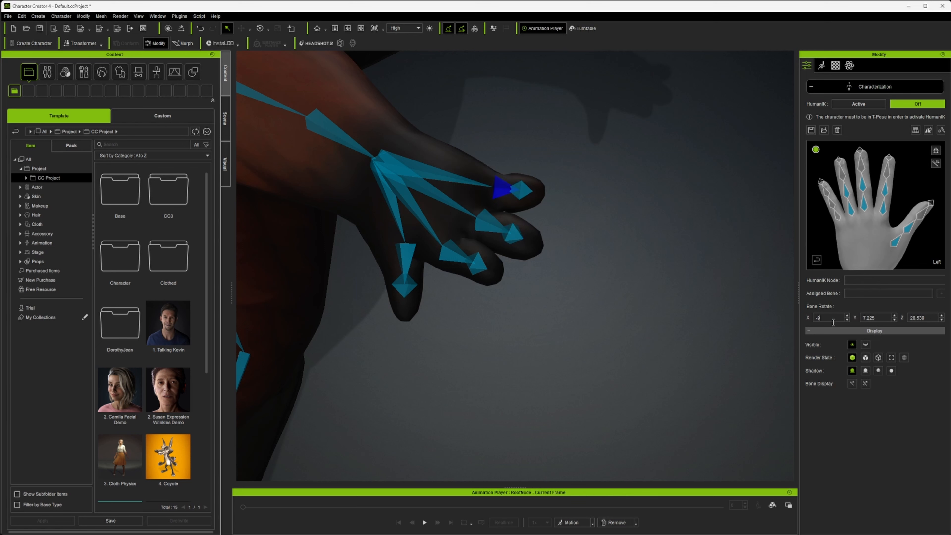
pyautogui.doubleClick(878, 318)
pyautogui.write('0')
pyautogui.press('Return')
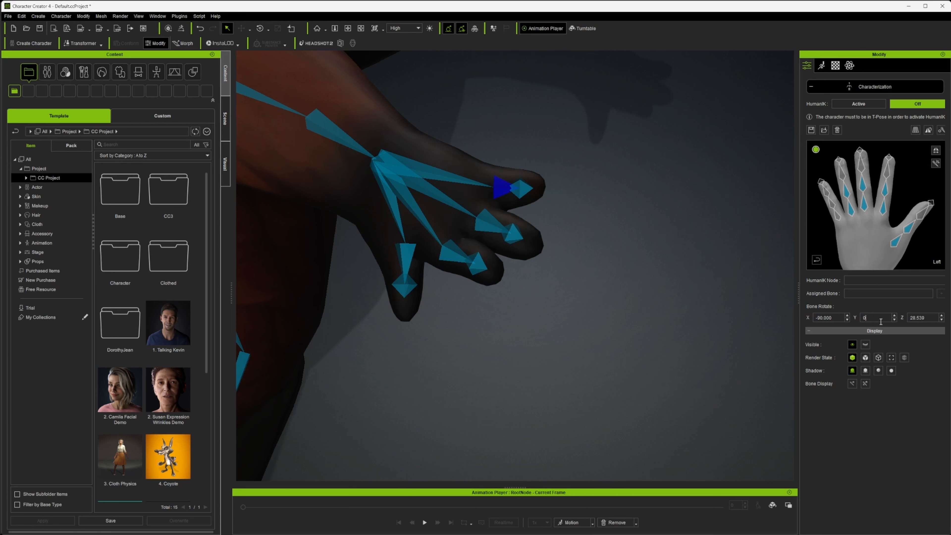
pyautogui.doubleClick(918, 318)
pyautogui.write('0')
pyautogui.press('Return')
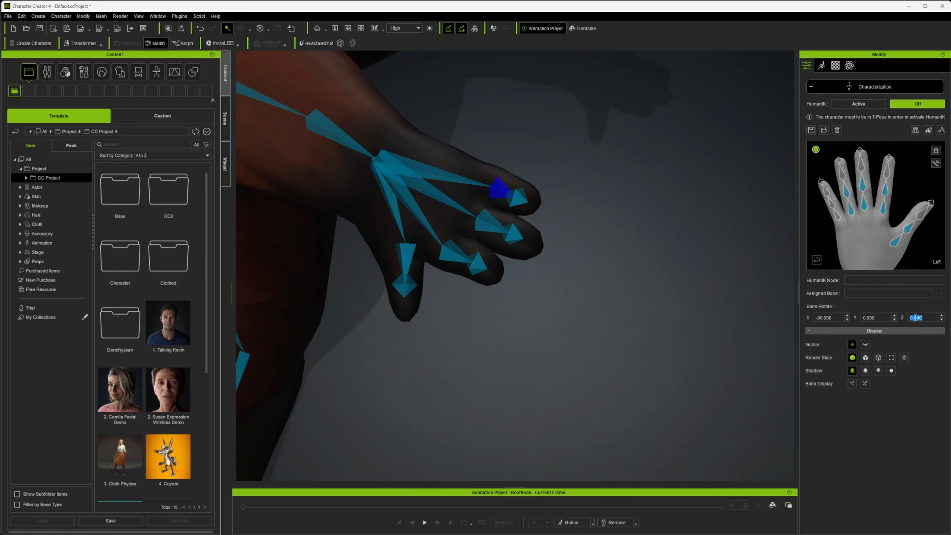
# Step: Set the Y rotation of the right thumb's middle bone to 180
pyautogui.click(408, 264)
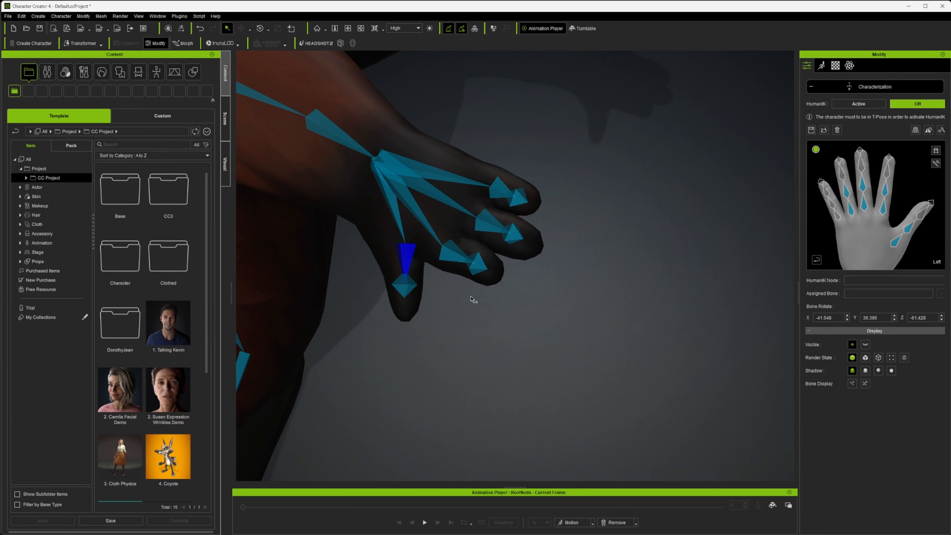
pyautogui.scroll(-5, 471, 299)
pyautogui.moveTo(445, 334); pyautogui.dragTo(413, 339, button='right')
pyautogui.moveTo(412, 340); pyautogui.dragTo(781, 296, button='middle')
pyautogui.moveTo(365, 306); pyautogui.dragTo(420, 219, button='right')
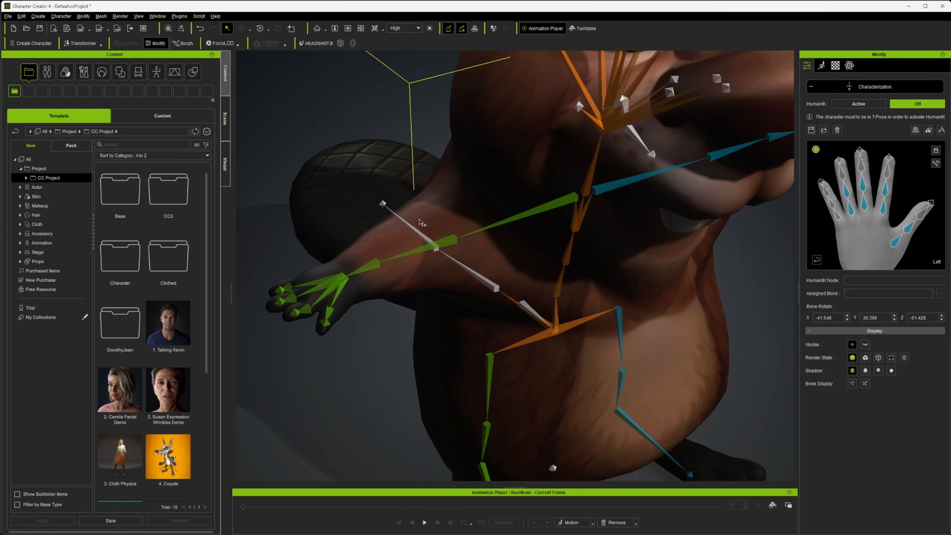
pyautogui.click(329, 312)
pyautogui.click(884, 319)
pyautogui.hotkey('ctrl', 'a')
pyautogui.write('180')
pyautogui.press('Return')
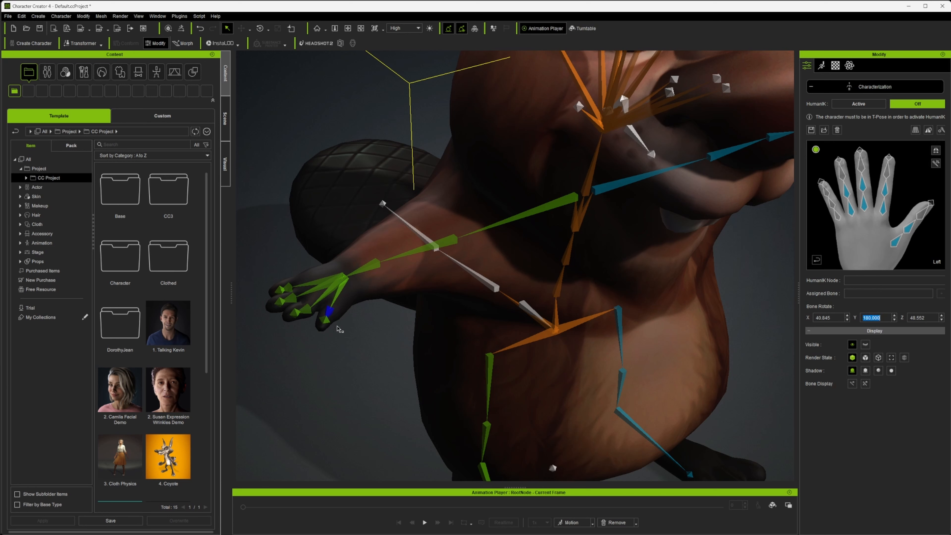
# Step: Set the Y rotation of the right thumb's tip bone to 0
pyautogui.click(325, 323)
pyautogui.moveTo(876, 318); pyautogui.dragTo(838, 311)
pyautogui.write('0')
pyautogui.press('Return')
# Step: Set the Y rotation of the left thumb's middle bone to 0
pyautogui.moveTo(619, 321)
pyautogui.mouseDown(button='right')
pyautogui.moveTo(563, 320)
pyautogui.moveTo(619, 320)
pyautogui.mouseUp(button='right')
pyautogui.moveTo(620, 319); pyautogui.dragTo(263, 350, button='middle')
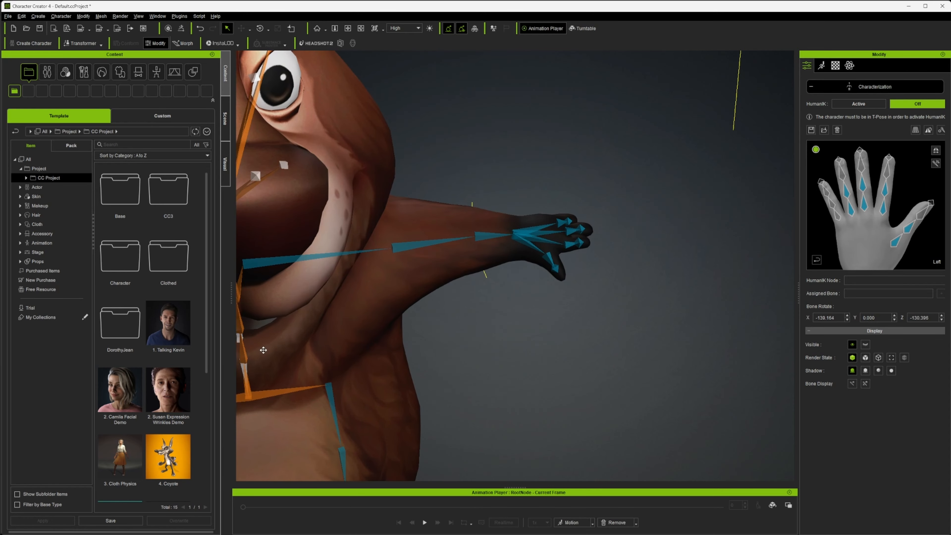
pyautogui.scroll(2, 437, 320)
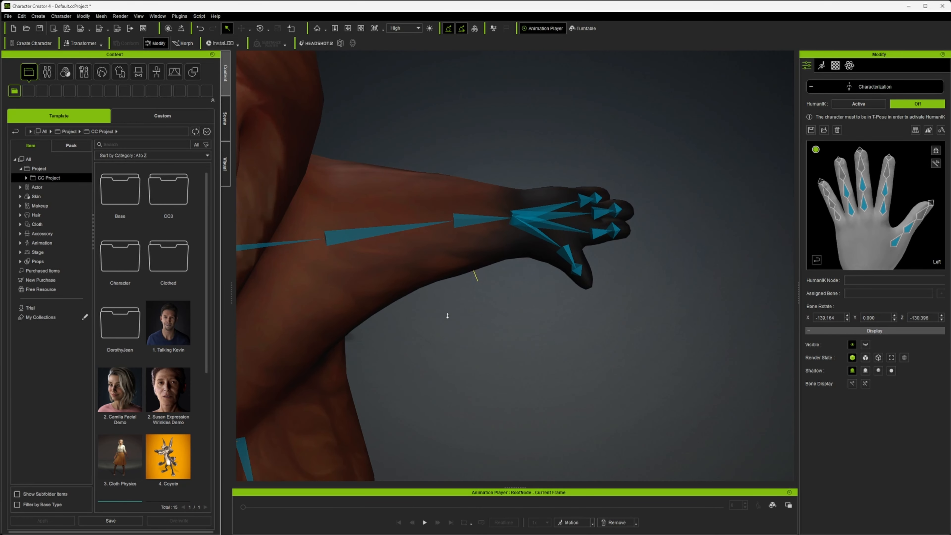
pyautogui.click(568, 255)
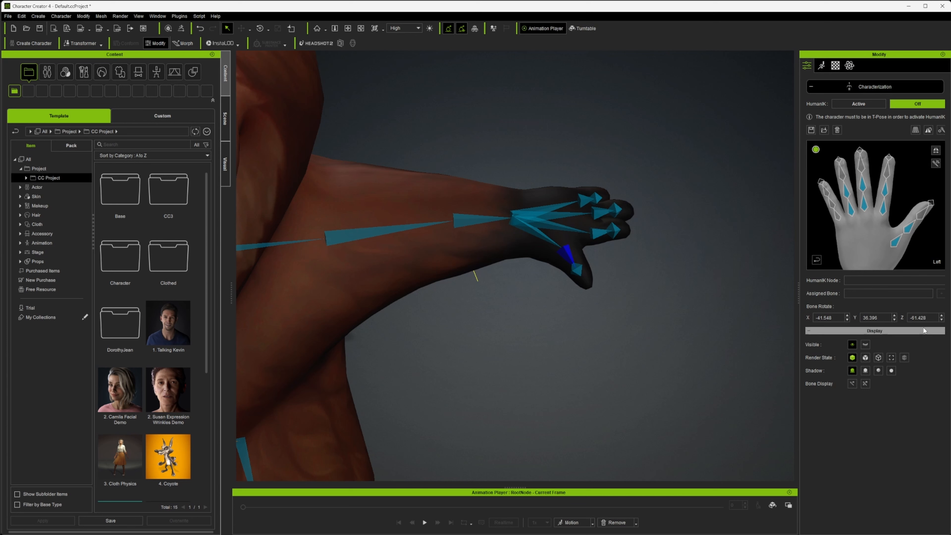
pyautogui.moveTo(889, 318); pyautogui.dragTo(860, 320)
pyautogui.write('0')
pyautogui.press('Return')
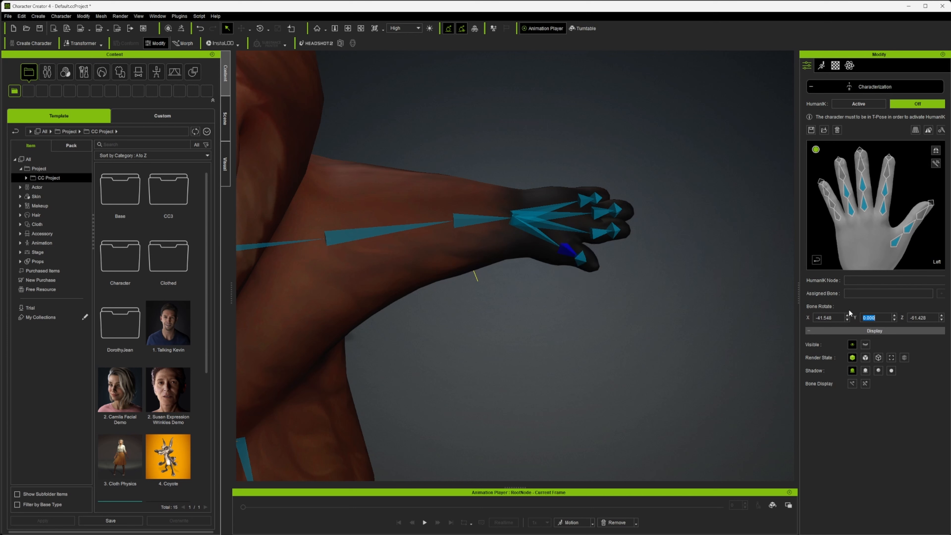
# Step: Set the Y rotation of the left thumb's tip bone to 0
pyautogui.click(585, 259)
pyautogui.moveTo(888, 317); pyautogui.dragTo(860, 319)
pyautogui.write('0')
pyautogui.press('Return')
# Step: Activate HumanIK and examine the left hand's finger bones in the current calibration motion frame
pyautogui.scroll(-3, 616, 326)
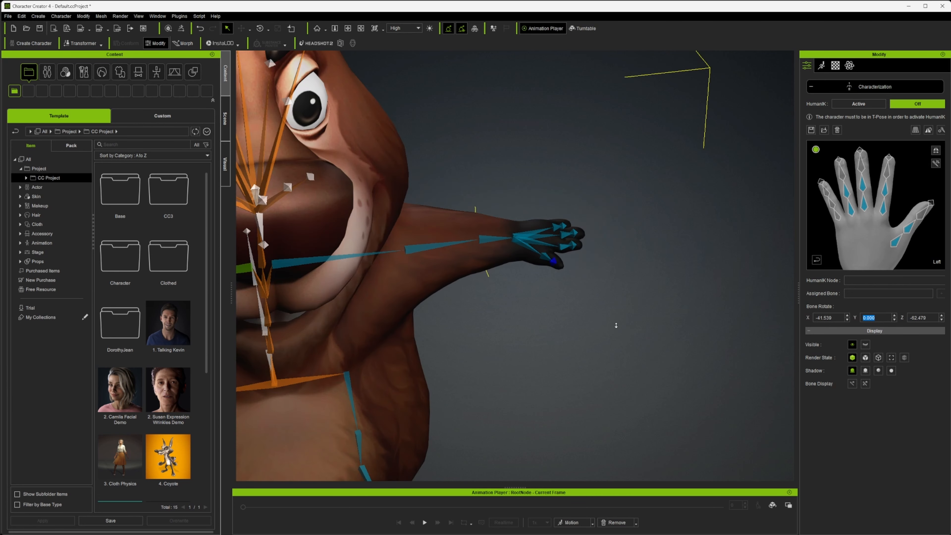
pyautogui.scroll(-3, 616, 325)
pyautogui.click(859, 104)
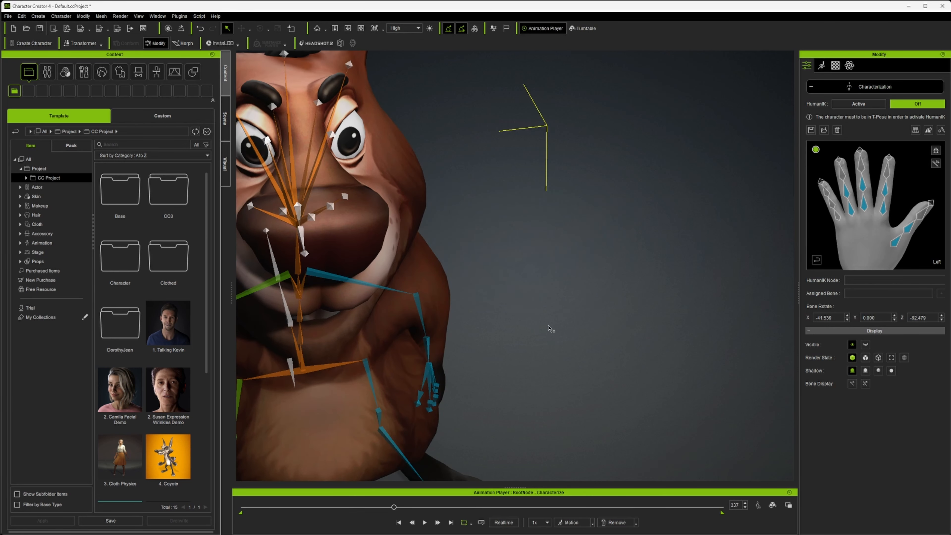
pyautogui.keyDown('alt'); pyautogui.moveTo(465, 372); pyautogui.dragTo(517, 326); pyautogui.keyUp('alt')
pyautogui.scroll(3, 516, 317)
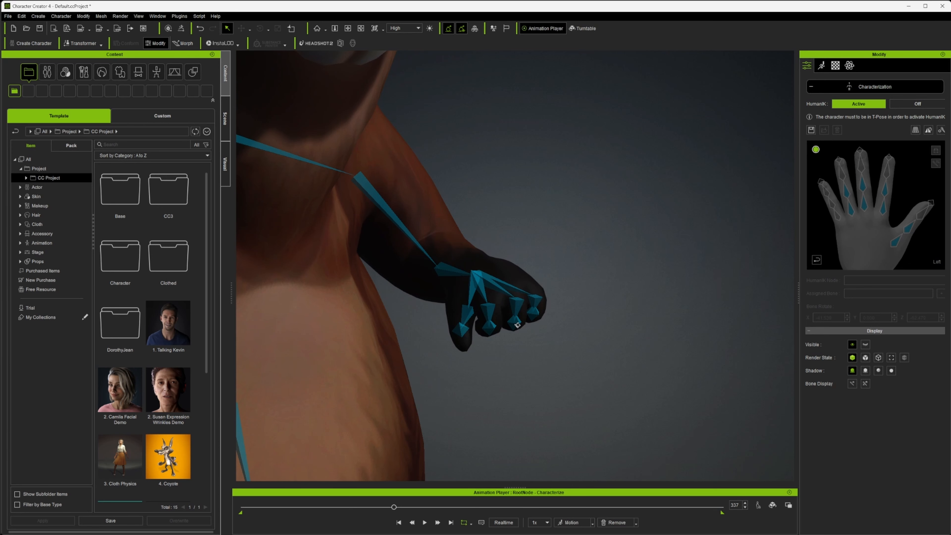
pyautogui.scroll(-4, 519, 325)
pyautogui.keyDown('alt'); pyautogui.moveTo(635, 218); pyautogui.dragTo(513, 210); pyautogui.keyUp('alt')
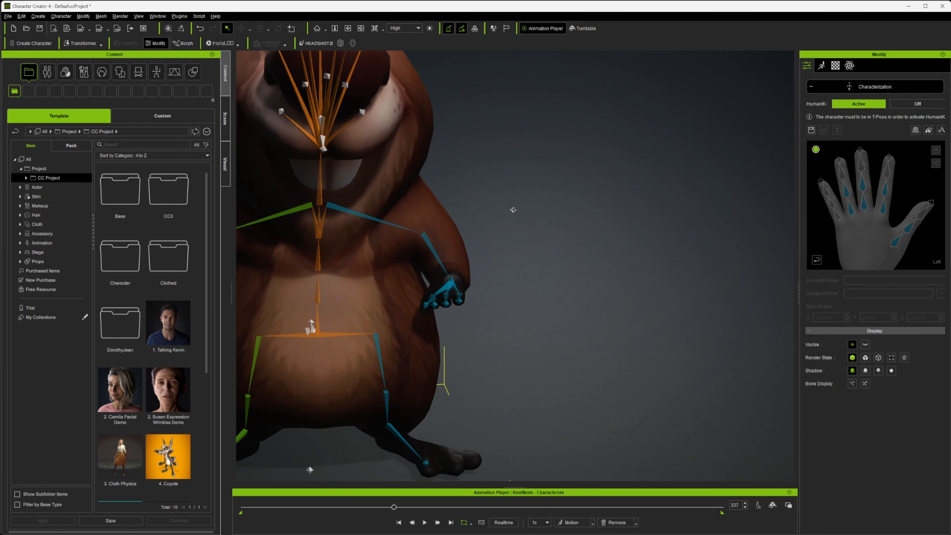
pyautogui.keyDown('alt'); pyautogui.moveTo(461, 277); pyautogui.dragTo(584, 327, button='middle'); pyautogui.keyUp('alt')
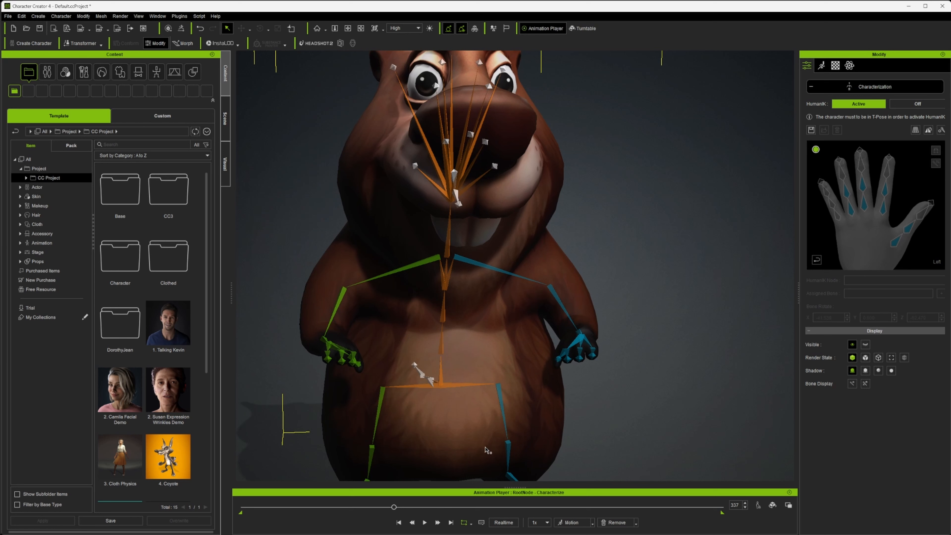
# Step: Apply the Full Body calibration motion from the Body Rig set and inspect the beaver from the front
pyautogui.click(593, 526)
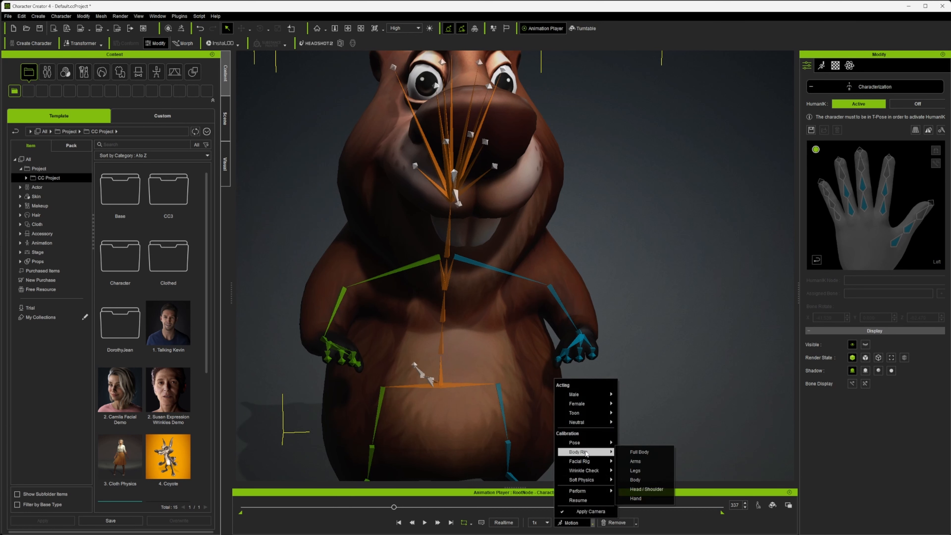
pyautogui.moveTo(586, 445)
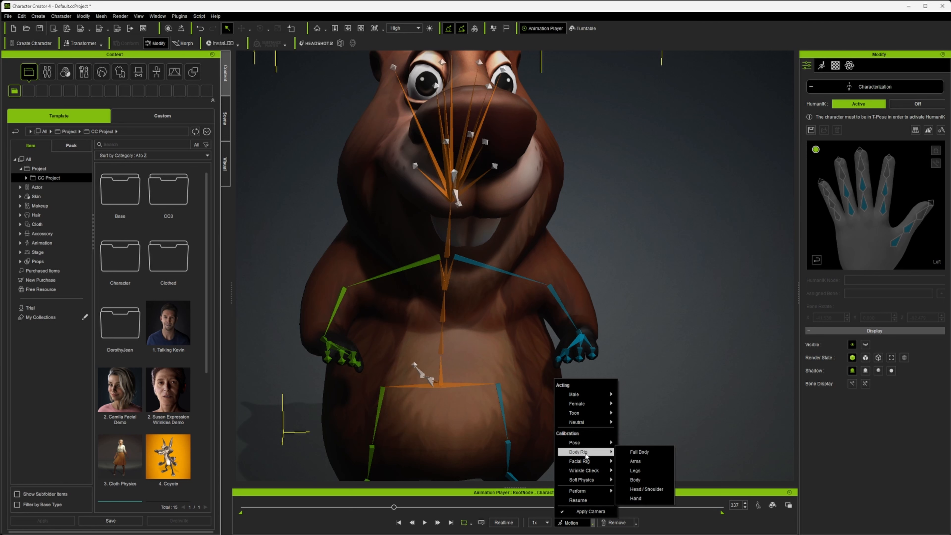
pyautogui.click(637, 453)
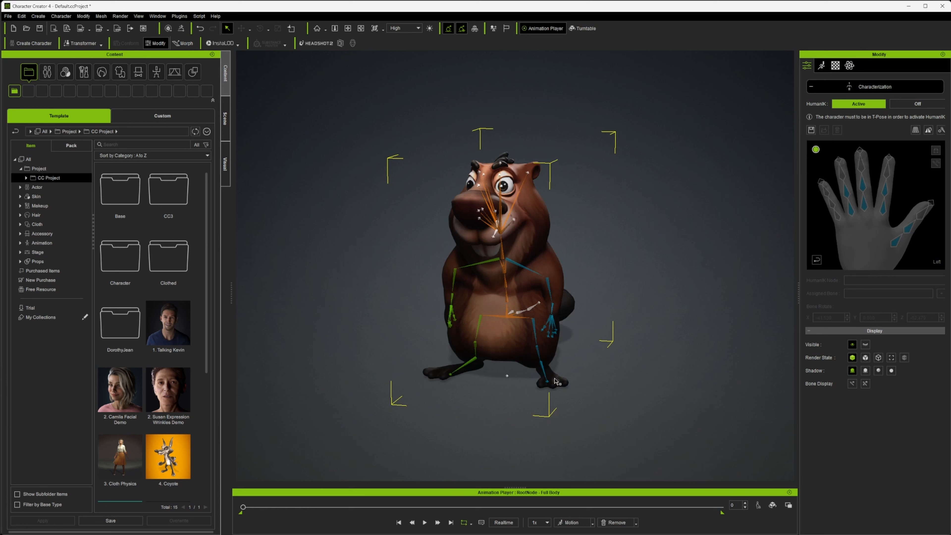
pyautogui.moveTo(543, 313); pyautogui.dragTo(503, 334, button='right')
pyautogui.scroll(6, 503, 334)
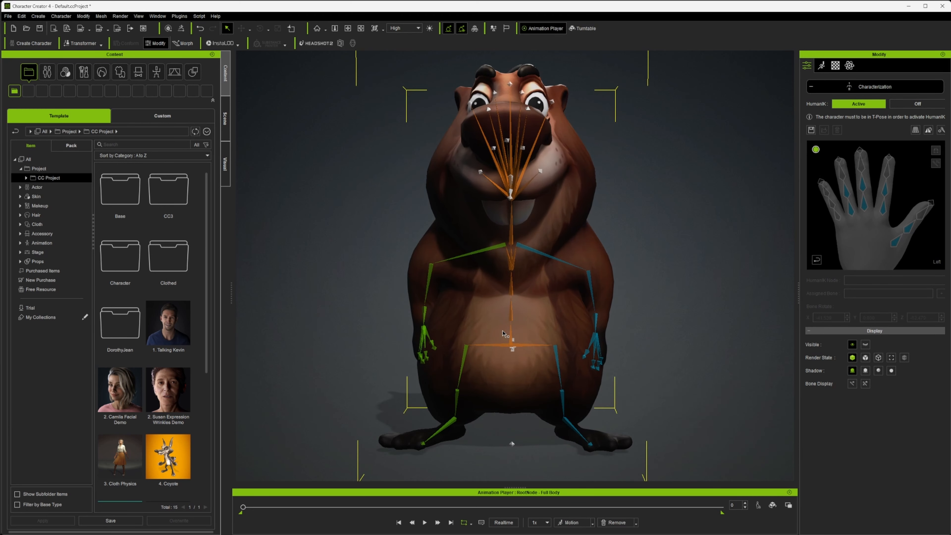
pyautogui.scroll(2, 502, 335)
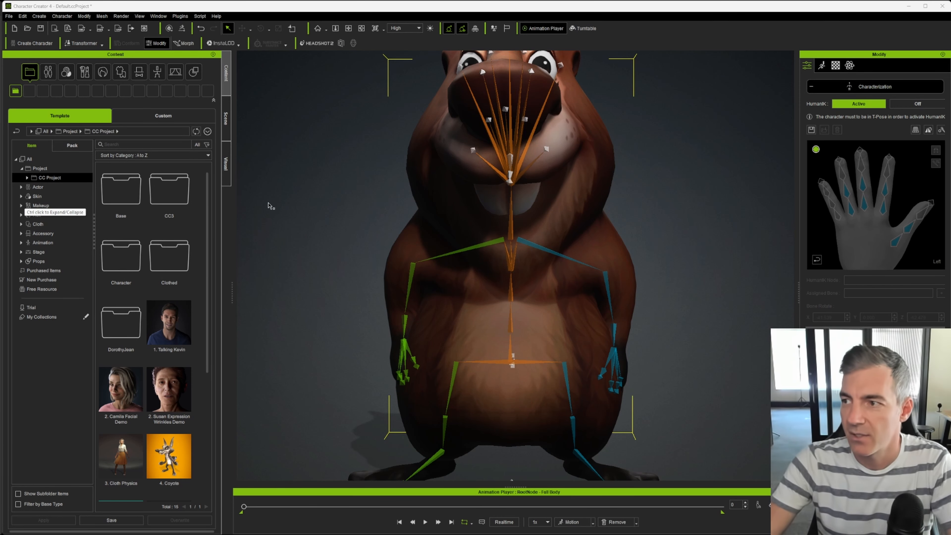
# Step: With HumanIK off, rotate the left upper arm bone slightly upward and set the right upper arm bone's Y rotation to 187
pyautogui.click(933, 105)
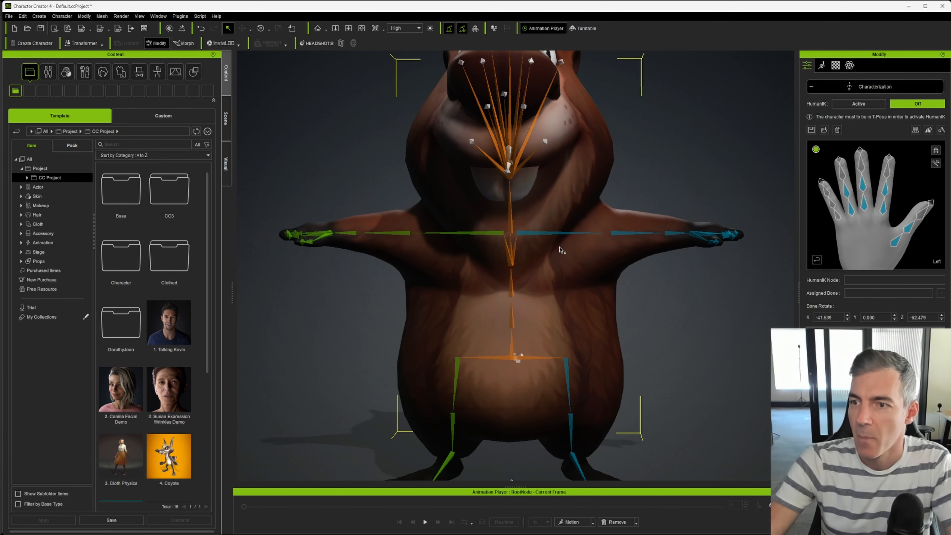
pyautogui.click(629, 235)
pyautogui.press('e')
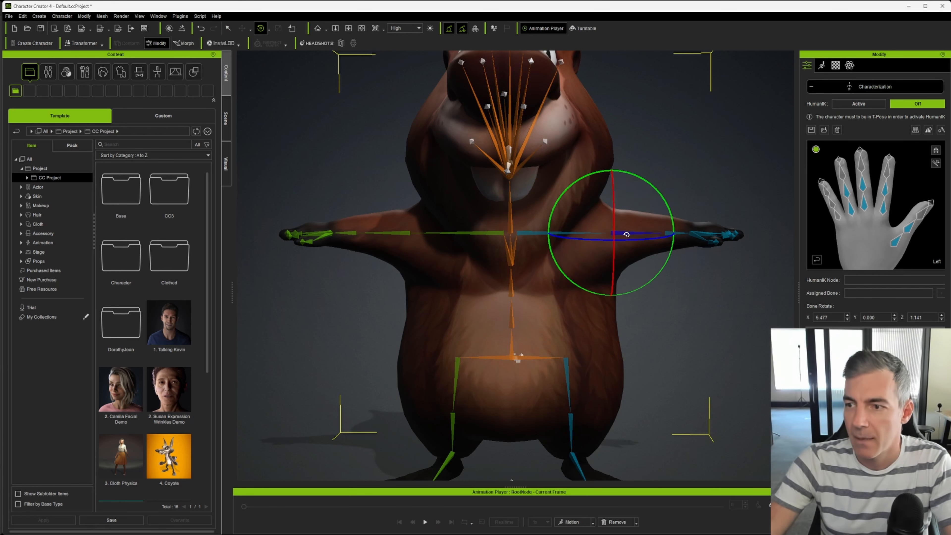
pyautogui.moveTo(672, 211); pyautogui.dragTo(672, 205)
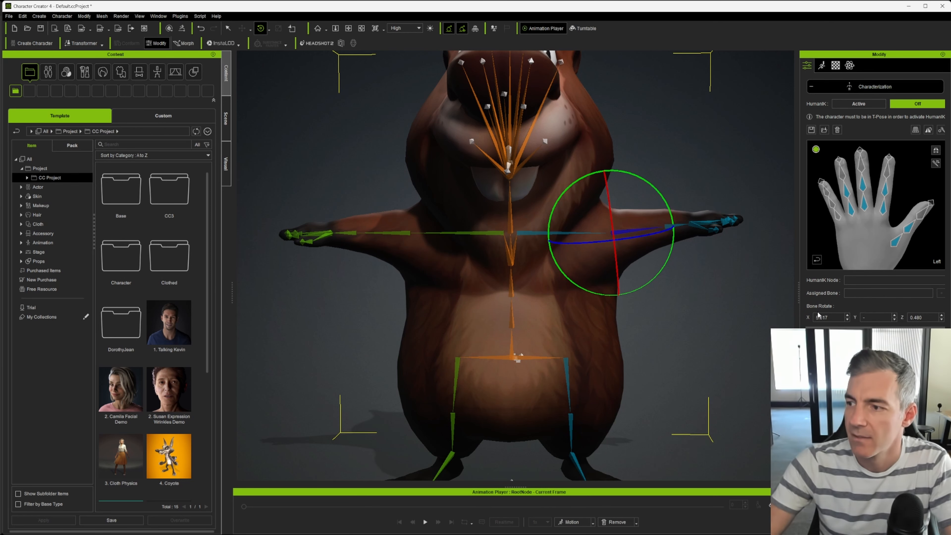
pyautogui.click(403, 235)
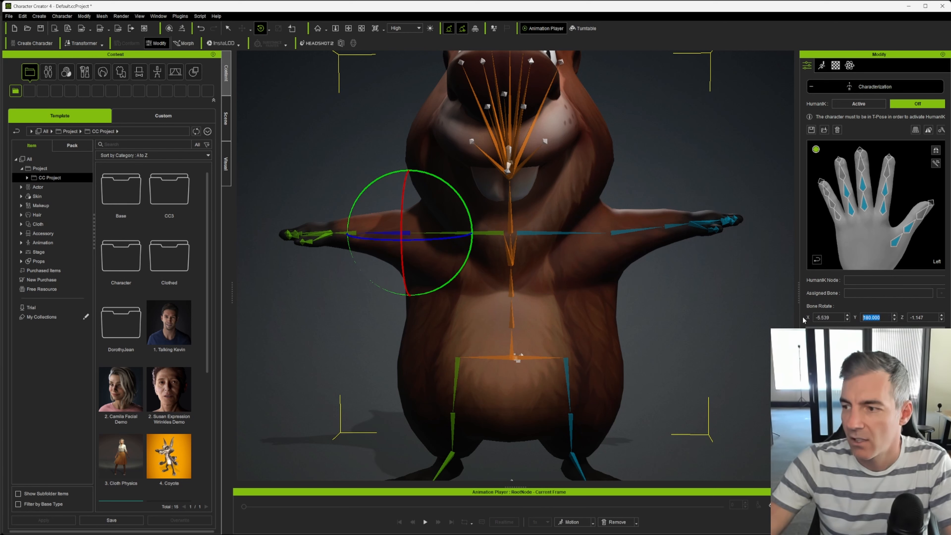
pyautogui.write('187')
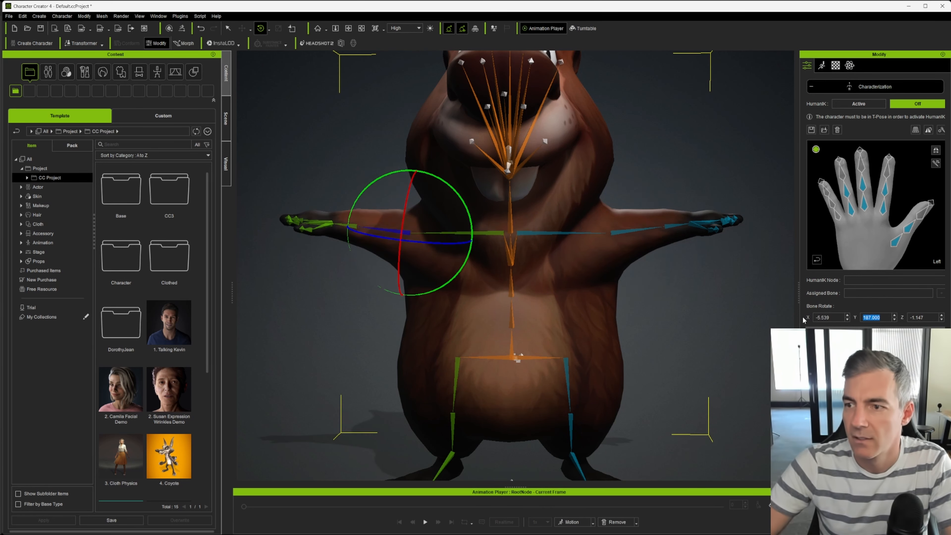
# Step: Reactivate HumanIK, check the arms from the side, and close the characterization settings
pyautogui.click(836, 103)
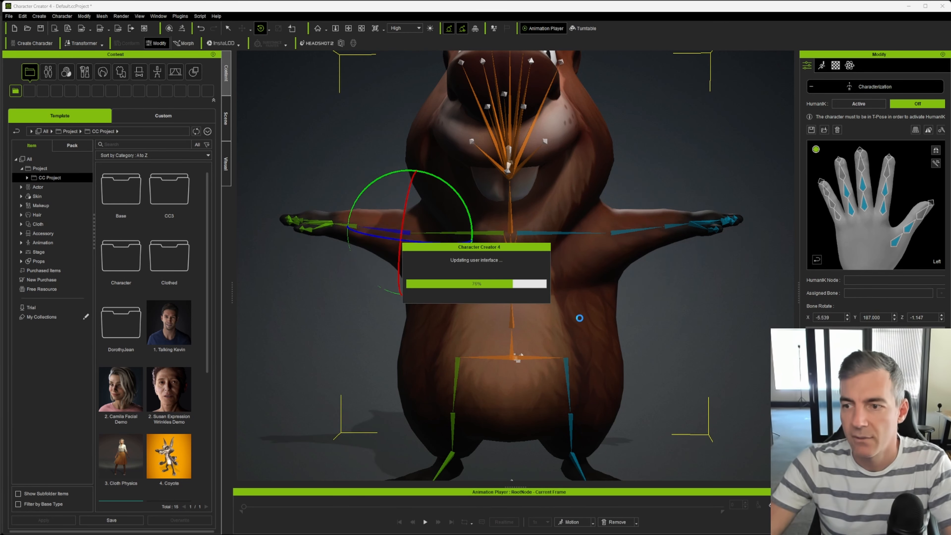
pyautogui.moveTo(703, 322); pyautogui.dragTo(483, 307, button='right')
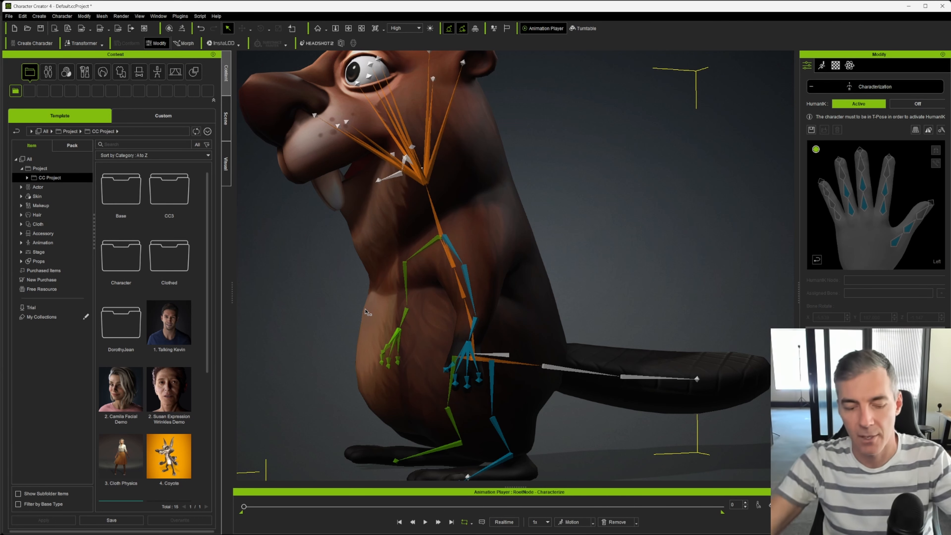
pyautogui.click(882, 90)
pyautogui.moveTo(413, 315); pyautogui.dragTo(546, 326, button='right')
pyautogui.scroll(-5, 534, 333)
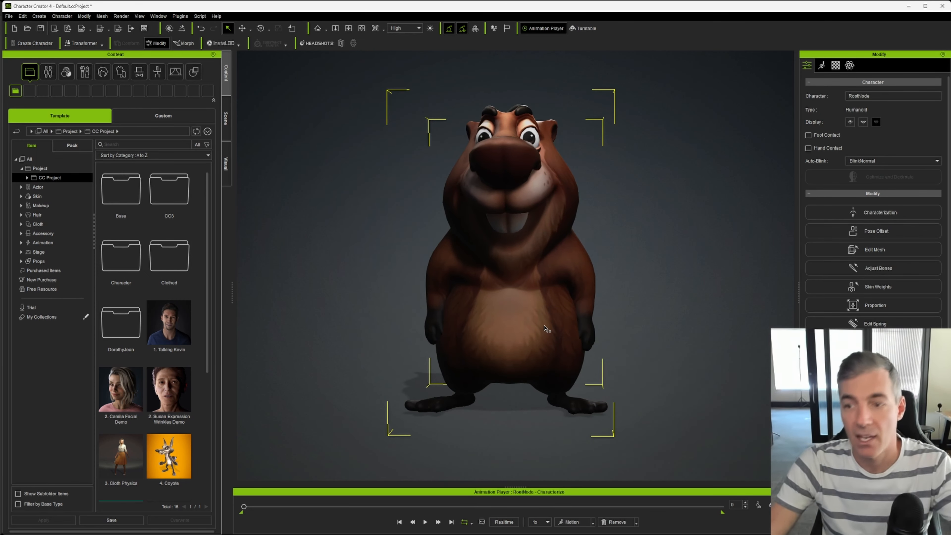
# Step: Apply the male Walk_M acting motion and play it while viewing the beaver from the side
pyautogui.click(592, 523)
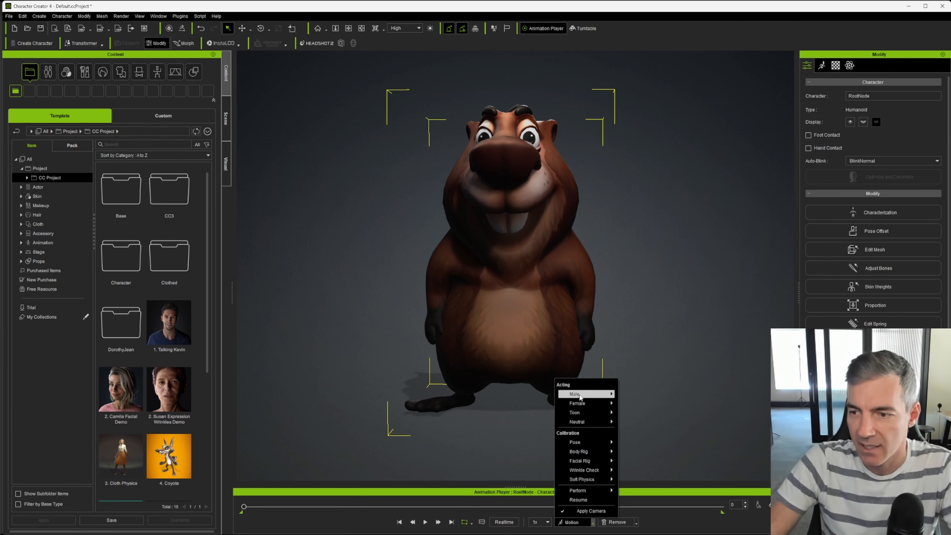
pyautogui.moveTo(581, 396)
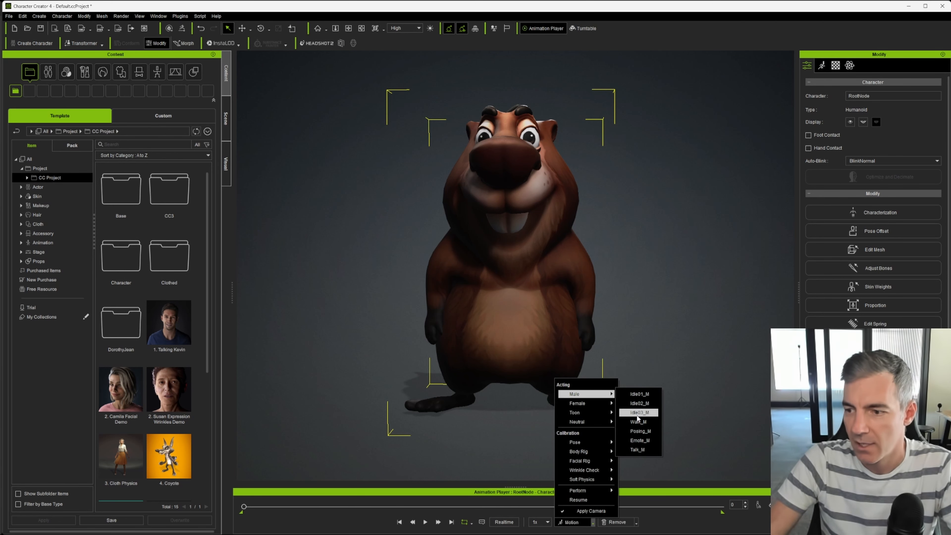
pyautogui.click(639, 421)
pyautogui.moveTo(615, 412); pyautogui.dragTo(412, 377, button='right')
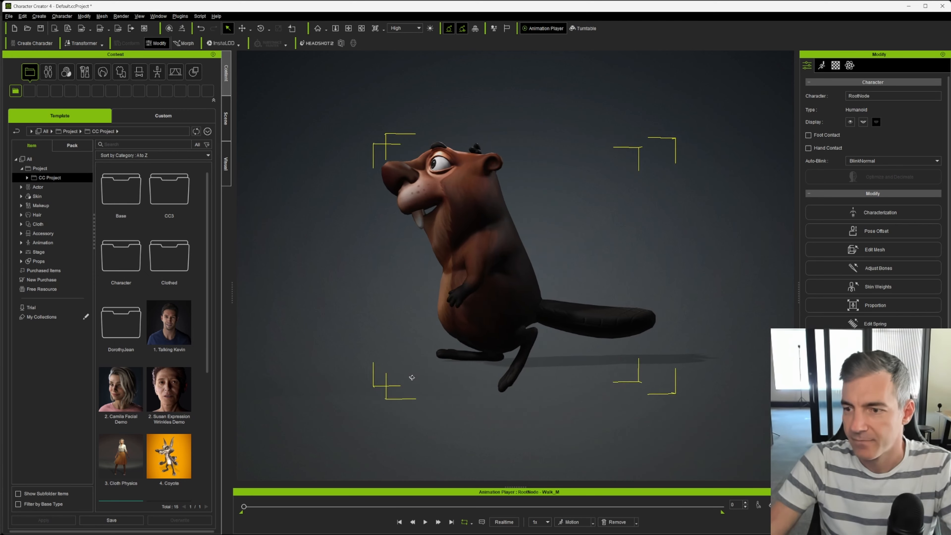
pyautogui.press('space')
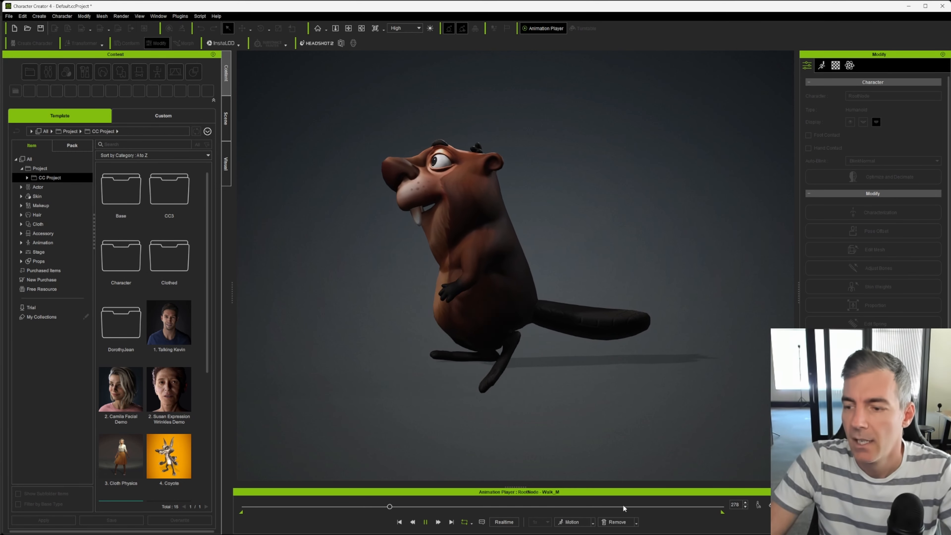
# Step: Remove the walk motion from the beaver
pyautogui.click(616, 522)
pyautogui.click(623, 473)
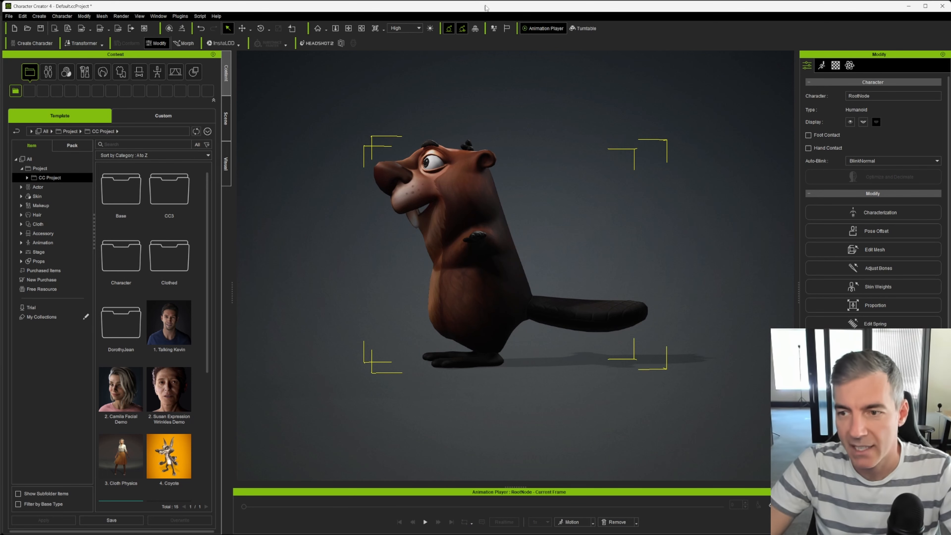
pyautogui.scroll(5, 581, 279)
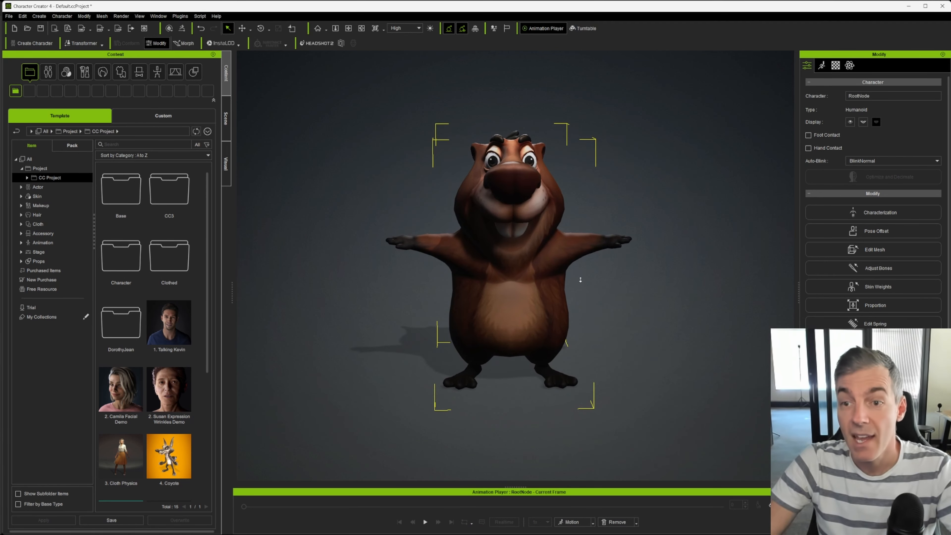
# Step: Open the beaver's facial editing tool, acknowledge the expression data message, and place the editor beside the character
pyautogui.moveTo(576, 274); pyautogui.dragTo(534, 278, button='middle')
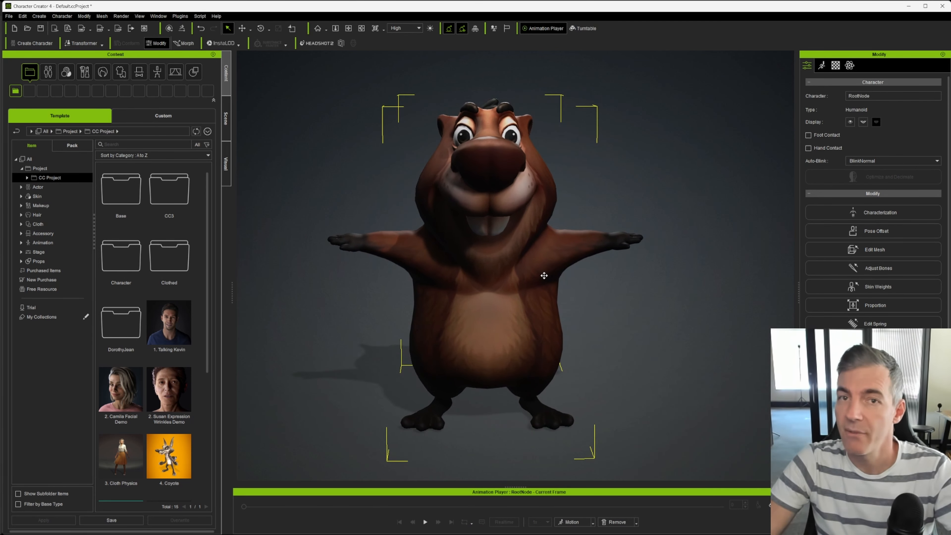
pyautogui.scroll(3, 534, 278)
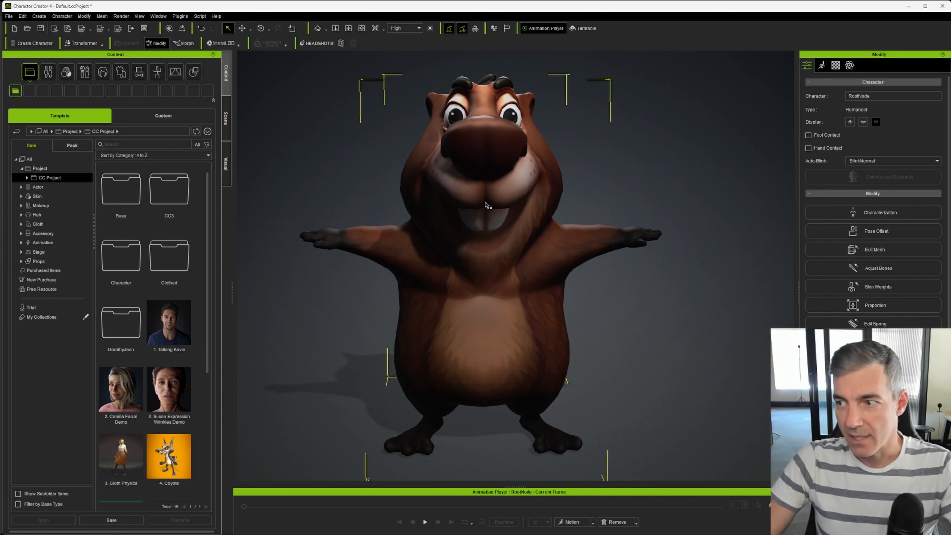
pyautogui.click(822, 65)
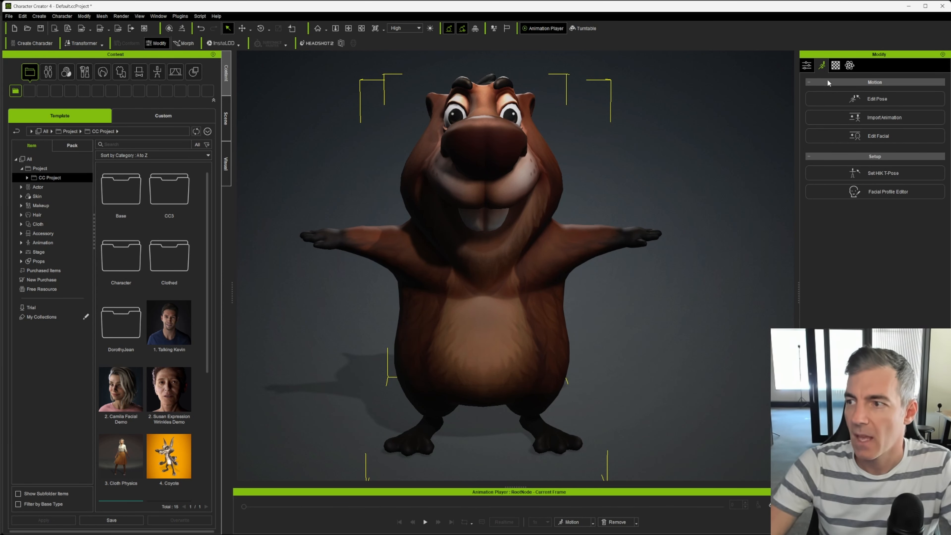
pyautogui.click(870, 138)
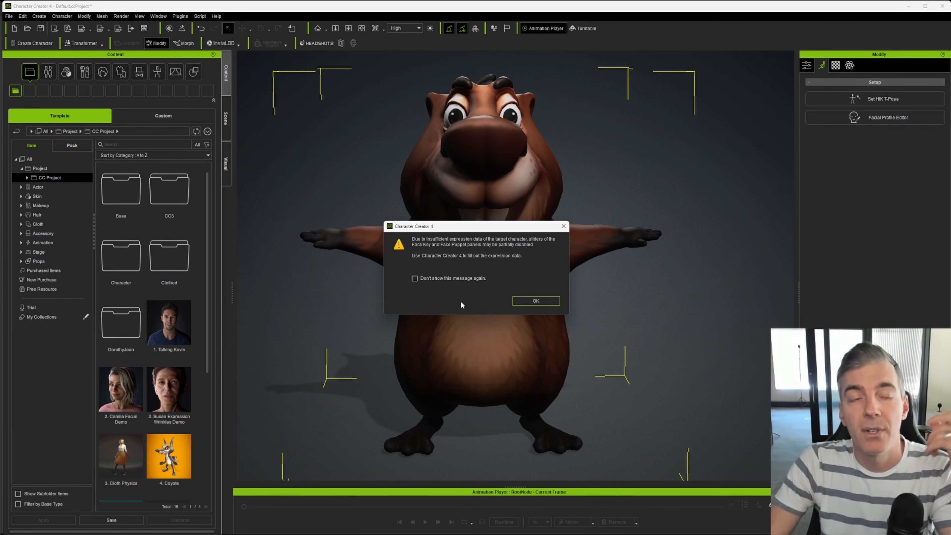
pyautogui.click(529, 301)
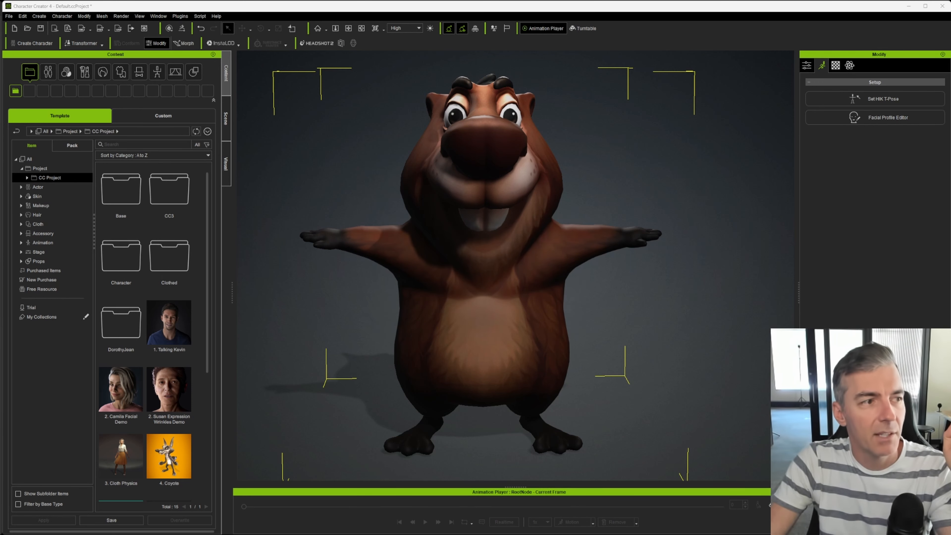
pyautogui.moveTo(170, 150); pyautogui.dragTo(354, 107)
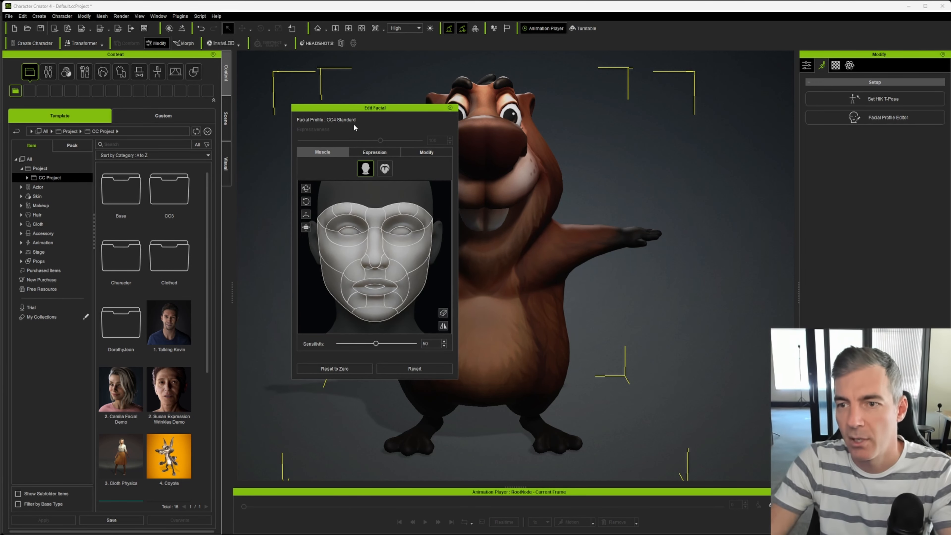
# Step: Look through the Muscle, Expression and Modify facial modes, try the eye muscle control, and close the facial editor
pyautogui.click(376, 152)
pyautogui.click(426, 154)
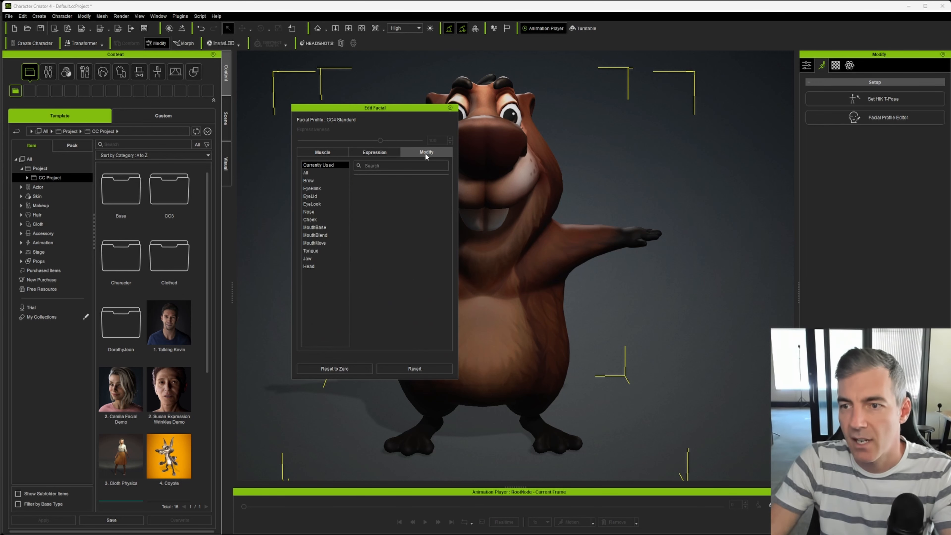
pyautogui.click(375, 152)
pyautogui.click(322, 152)
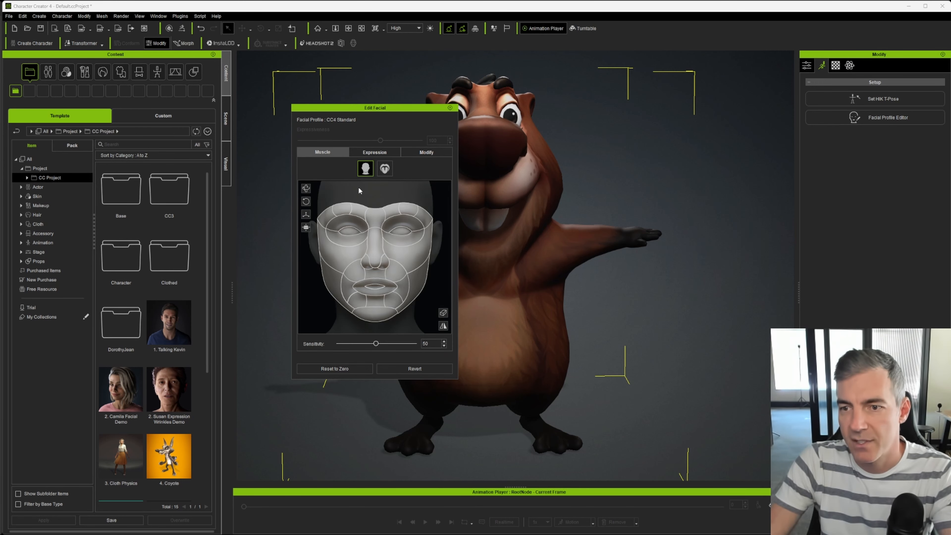
pyautogui.click(400, 232)
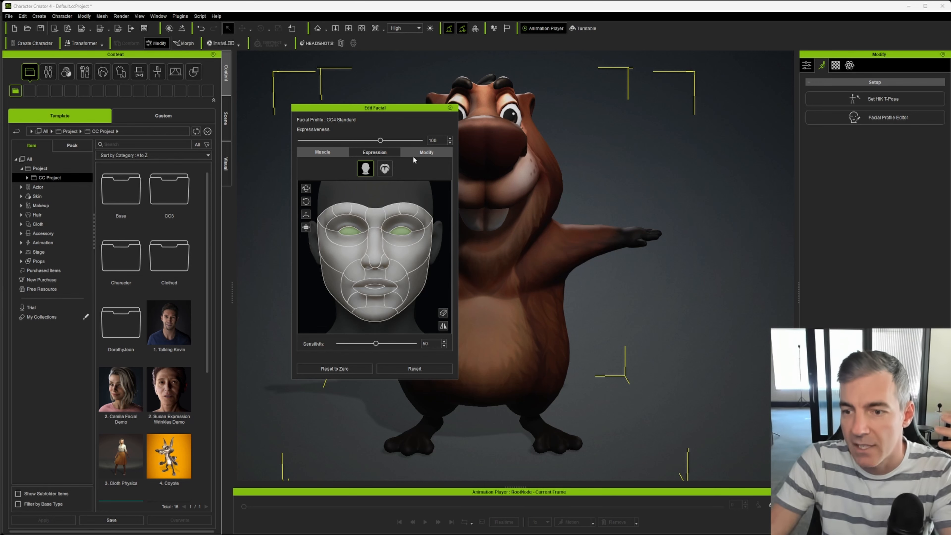
pyautogui.click(450, 107)
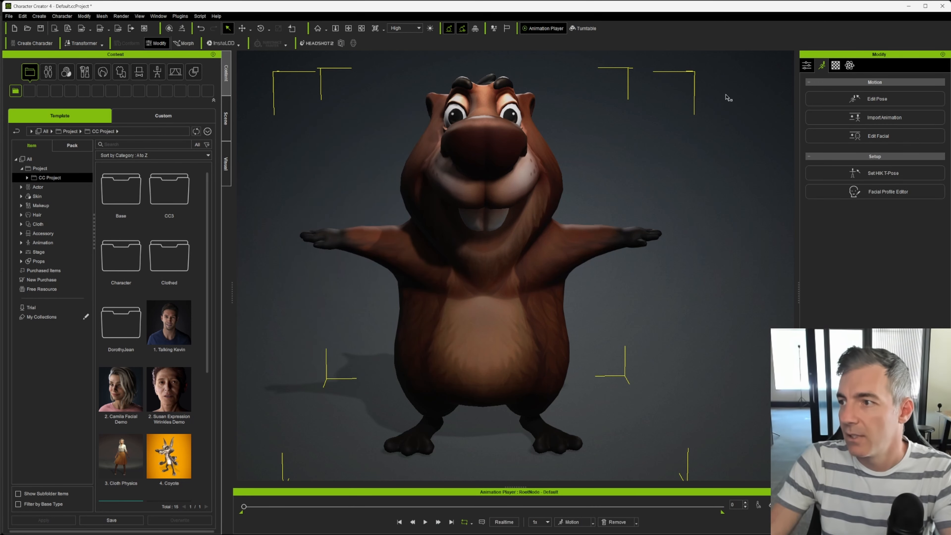
# Step: Dock the Facial Profile Editor, enable expression editing, and review the Brow and EyeBlink expression sliders
pyautogui.click(856, 191)
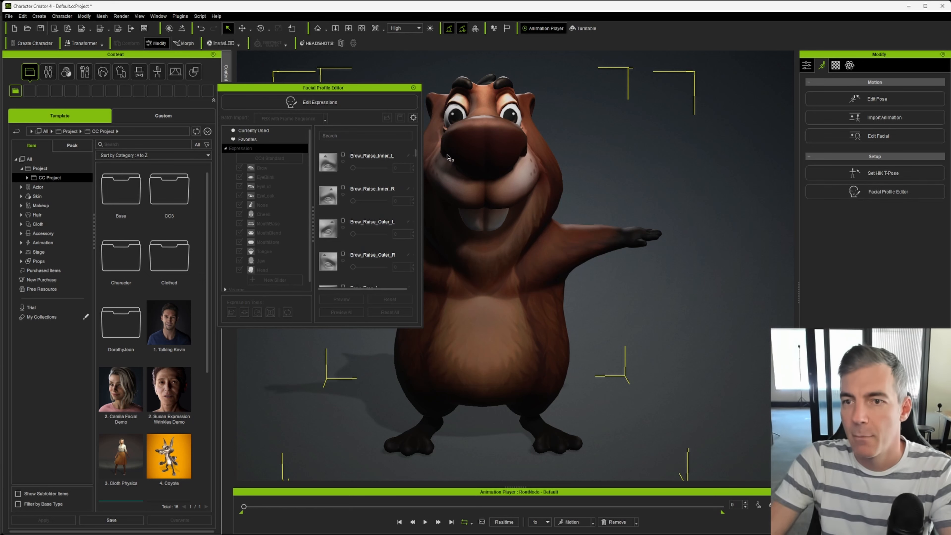
pyautogui.moveTo(288, 81); pyautogui.dragTo(90, 60)
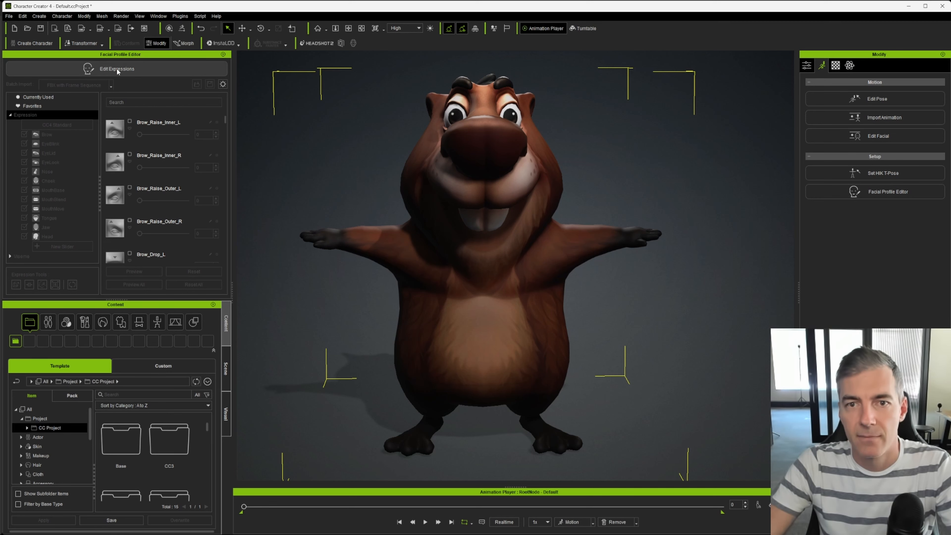
pyautogui.click(105, 70)
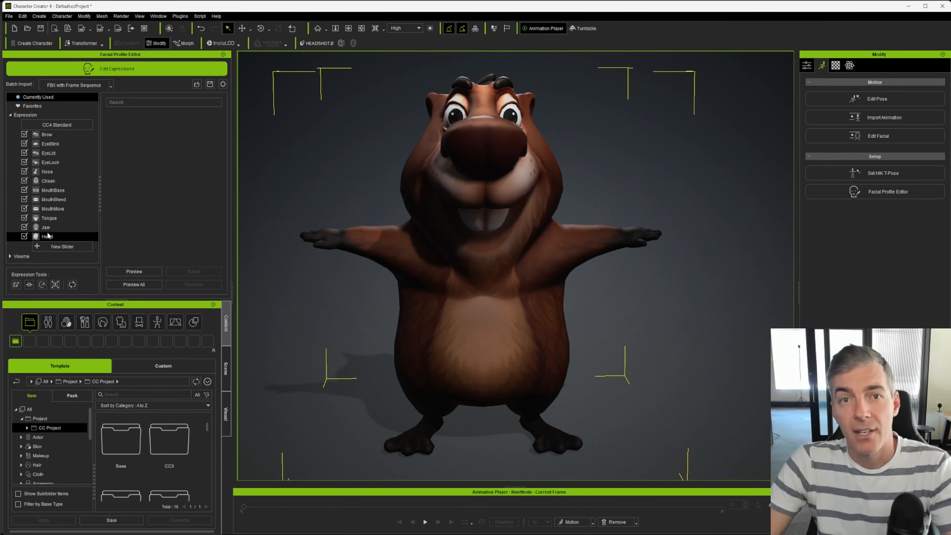
pyautogui.click(59, 135)
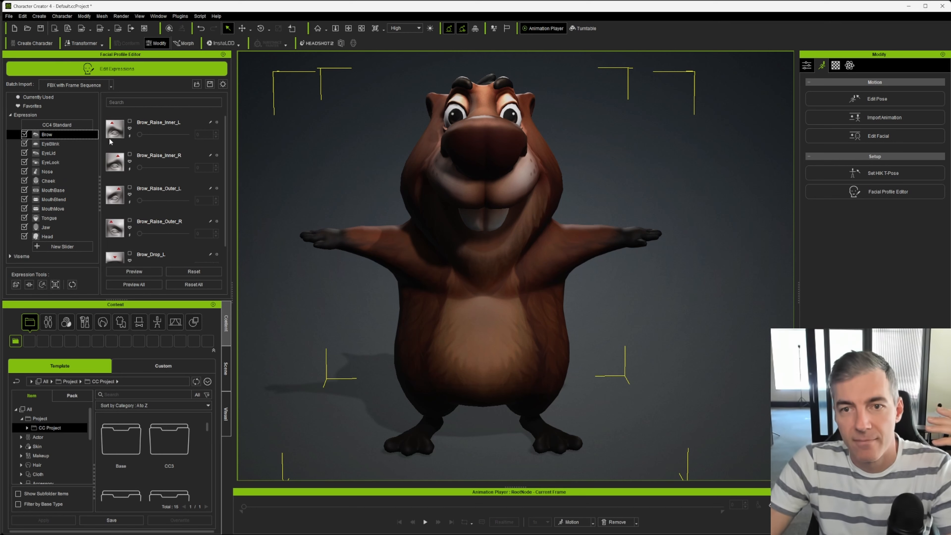
pyautogui.scroll(-2, 175, 161)
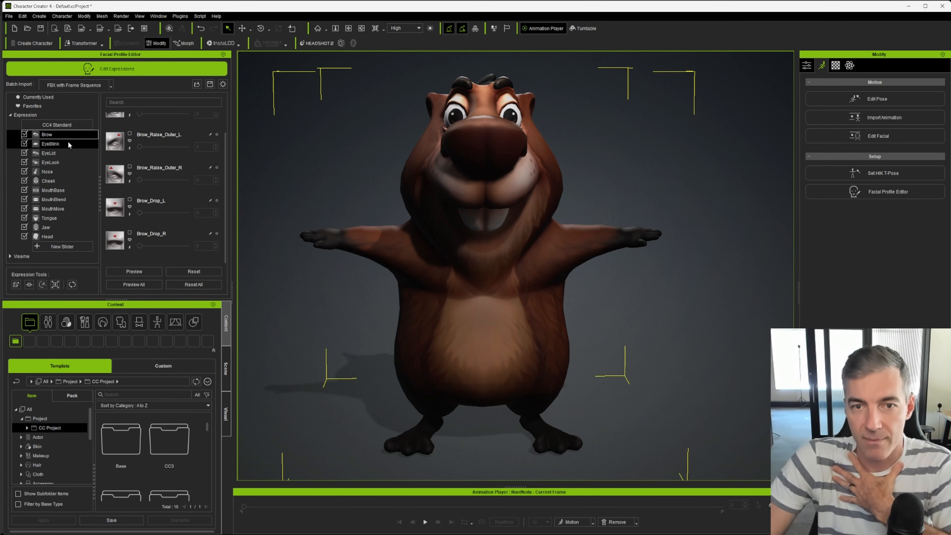
pyautogui.click(52, 144)
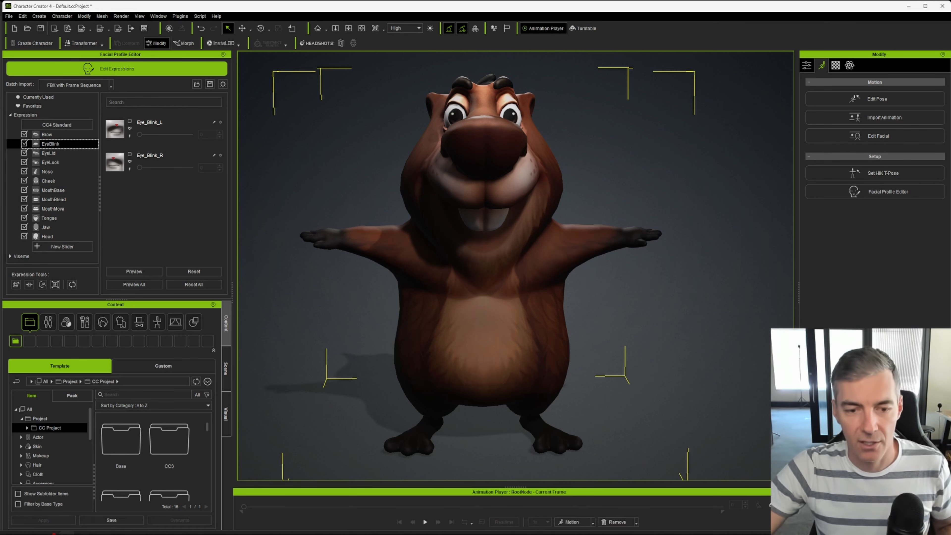
# Step: Switch to Unreal Engine's TheWallow project, bring its window fully into view, and show the Beaver character folder's assets
pyautogui.press('super')
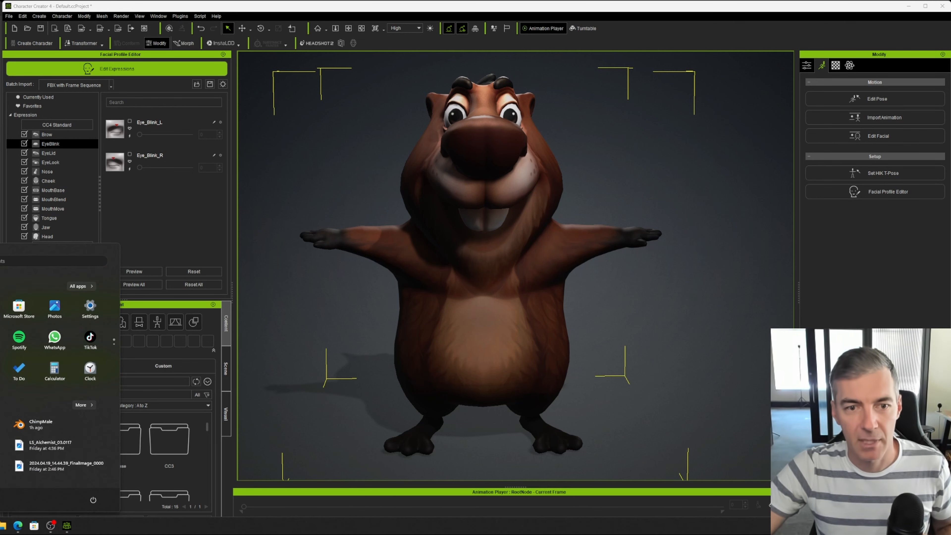
pyautogui.press('super+s')
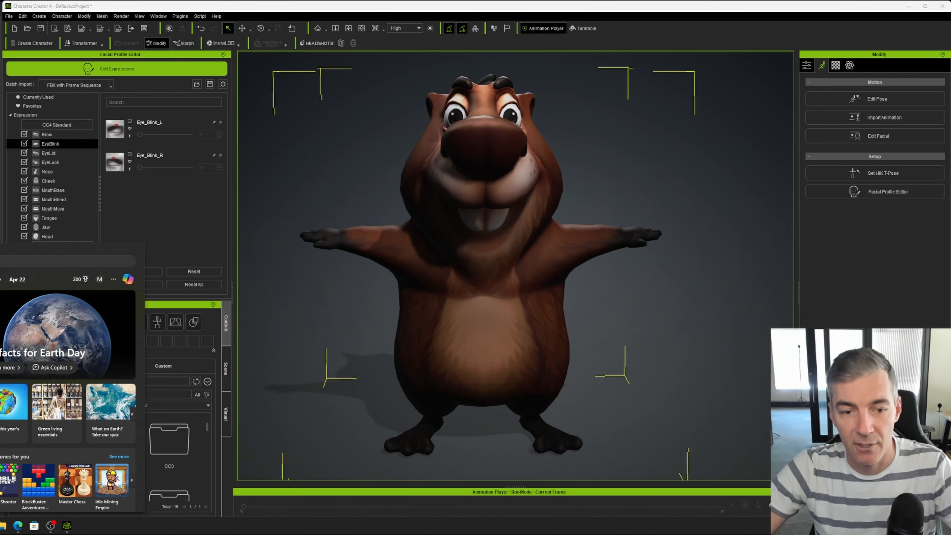
pyautogui.press('Return')
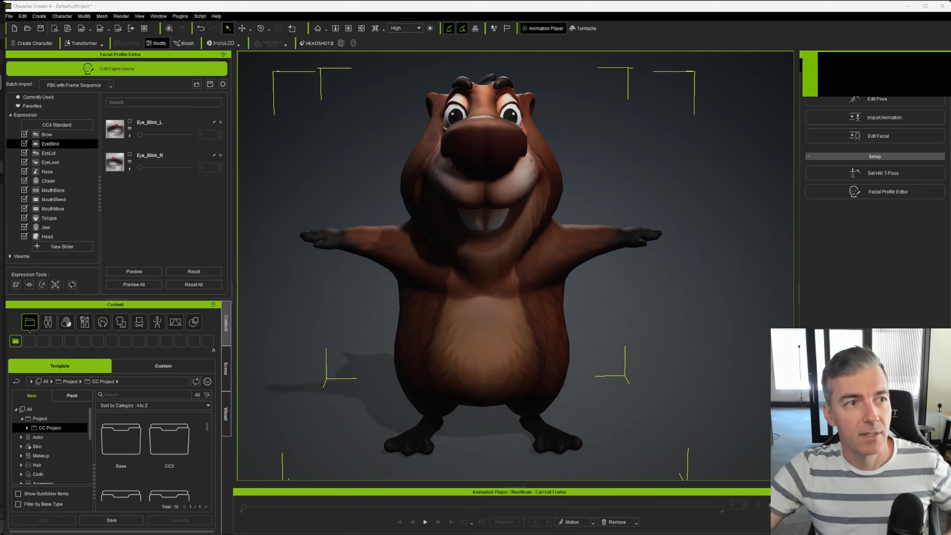
pyautogui.moveTo(0, 45); pyautogui.dragTo(270, 30)
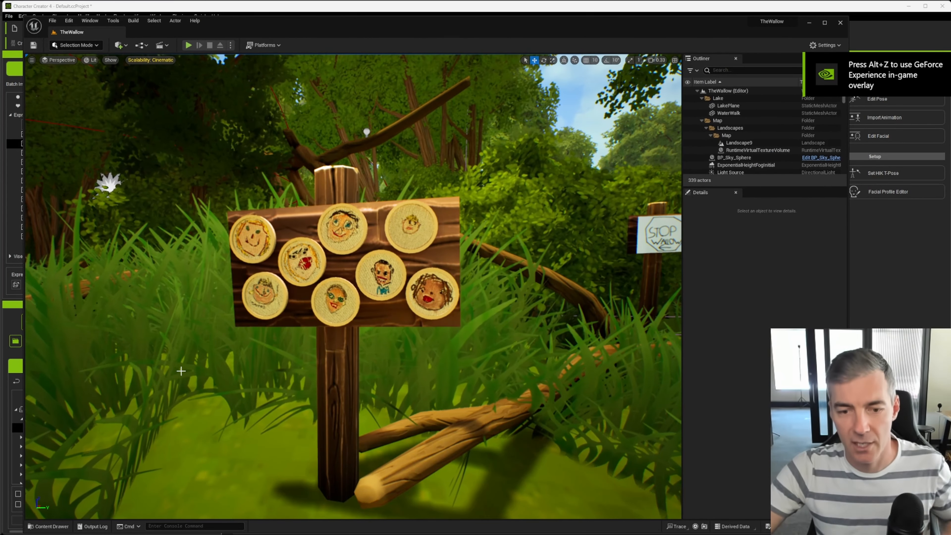
pyautogui.click(49, 526)
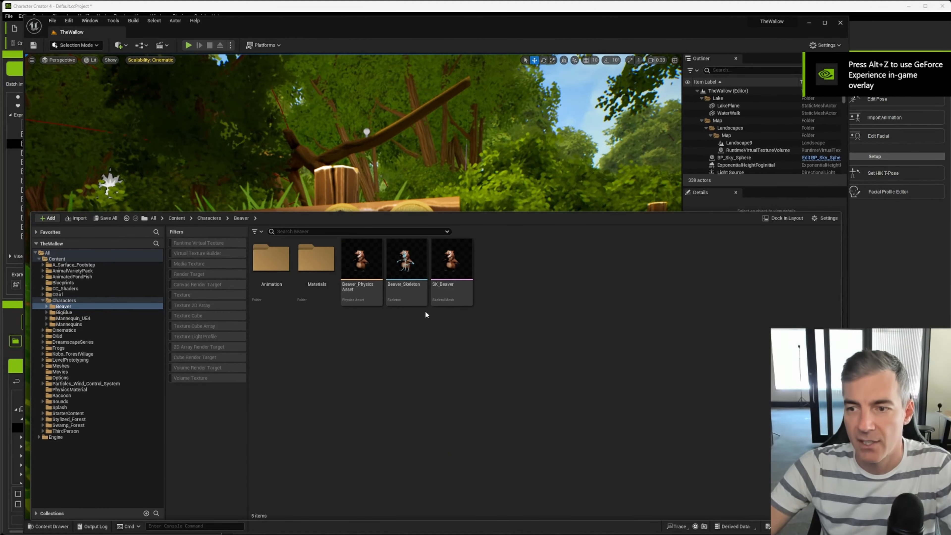
pyautogui.moveTo(446, 281)
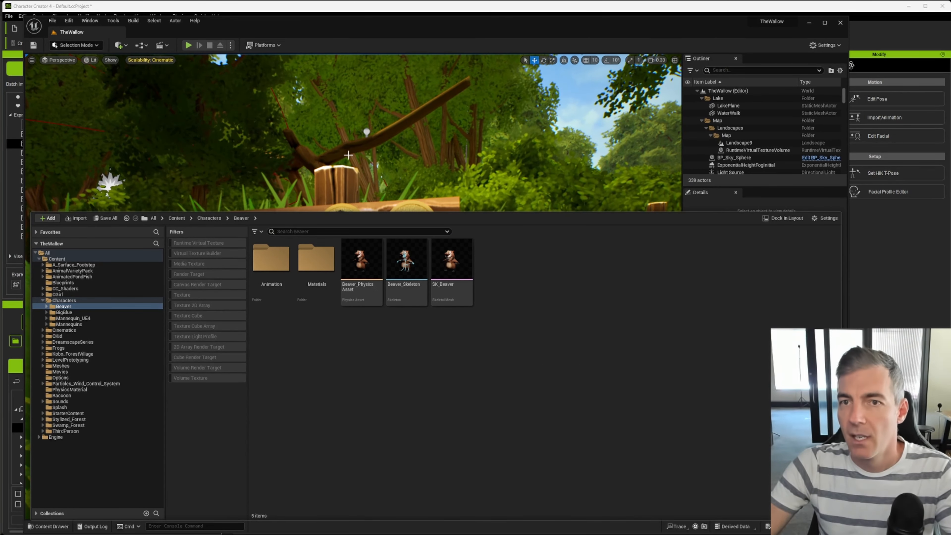
pyautogui.moveTo(264, 27); pyautogui.dragTo(0, 18)
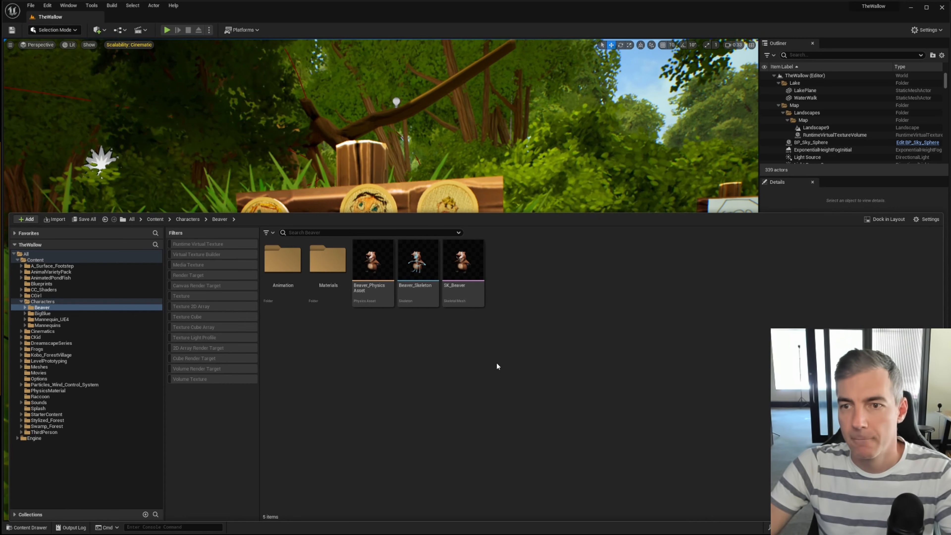
pyautogui.moveTo(431, 307)
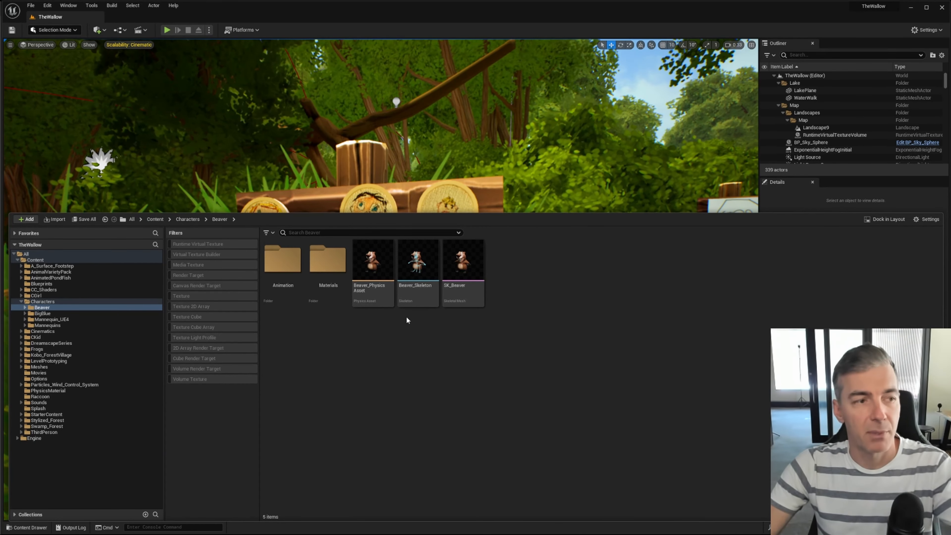
# Step: Open the SK_Beaver skeletal mesh, examine its facial bones up close and its morph target list, and close the mesh
pyautogui.doubleClick(453, 278)
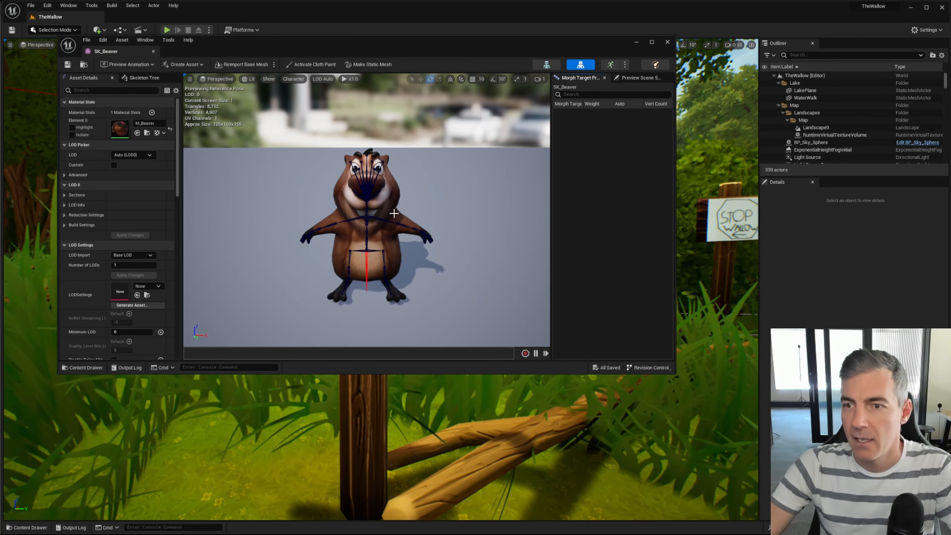
pyautogui.press('a')
pyautogui.moveTo(367, 205); pyautogui.dragTo(316, 168, button='right')
pyautogui.press('w')
pyautogui.scroll(-1, 322, 172)
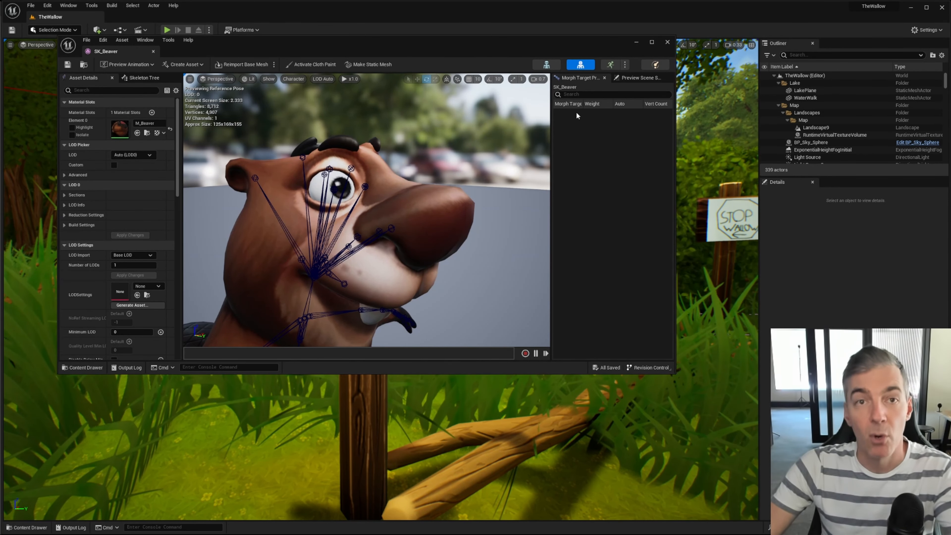
pyautogui.moveTo(582, 104); pyautogui.dragTo(604, 105)
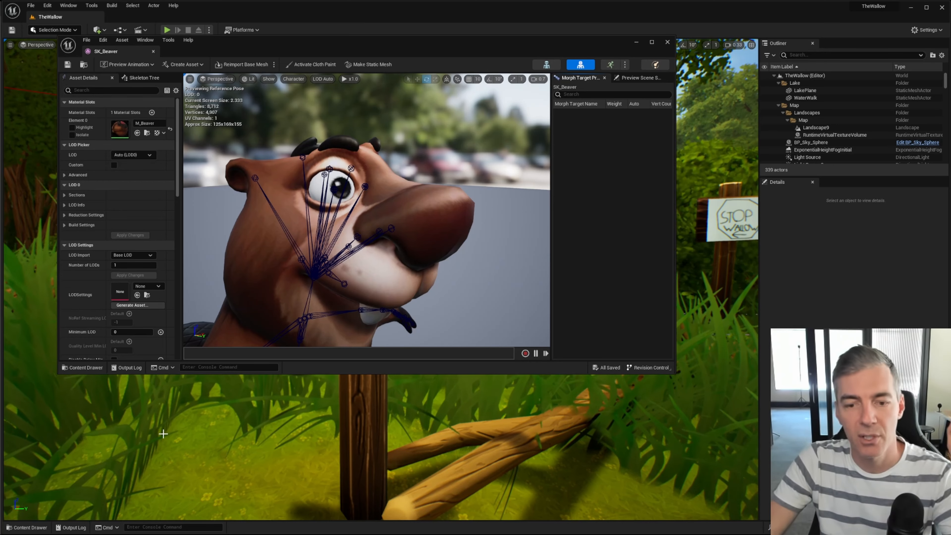
pyautogui.click(667, 43)
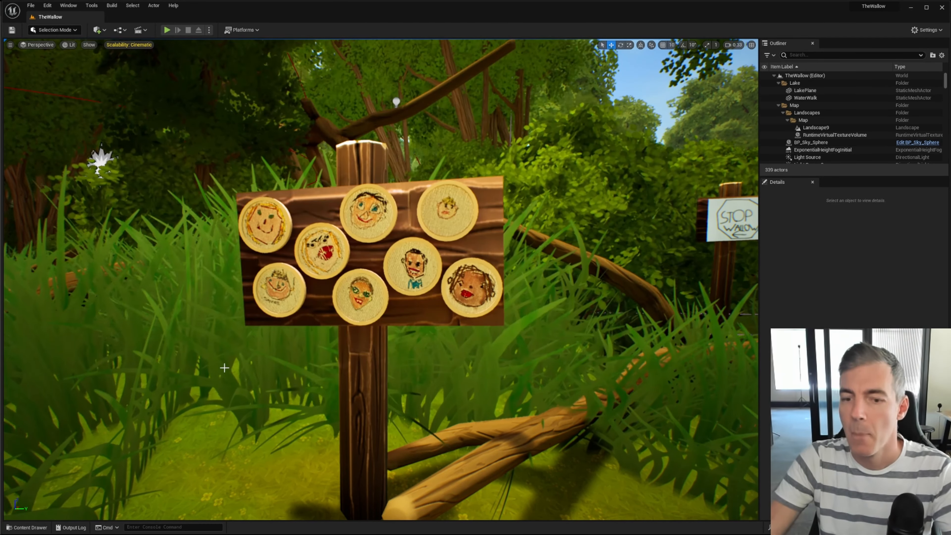
# Step: Open the SK_BigBlue skeletal mesh from the BigBlue character folder and dock its editor in the main window
pyautogui.click(27, 527)
pyautogui.click(366, 304)
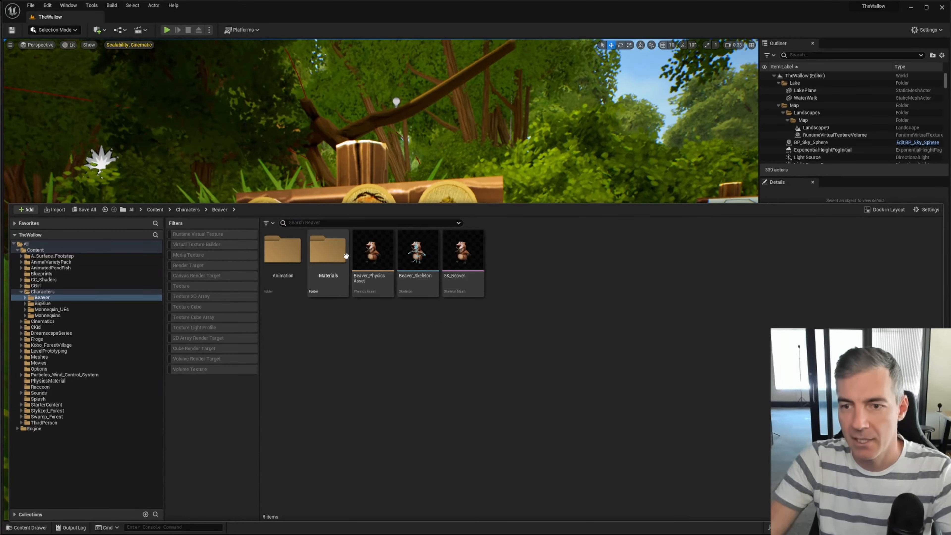
pyautogui.click(186, 209)
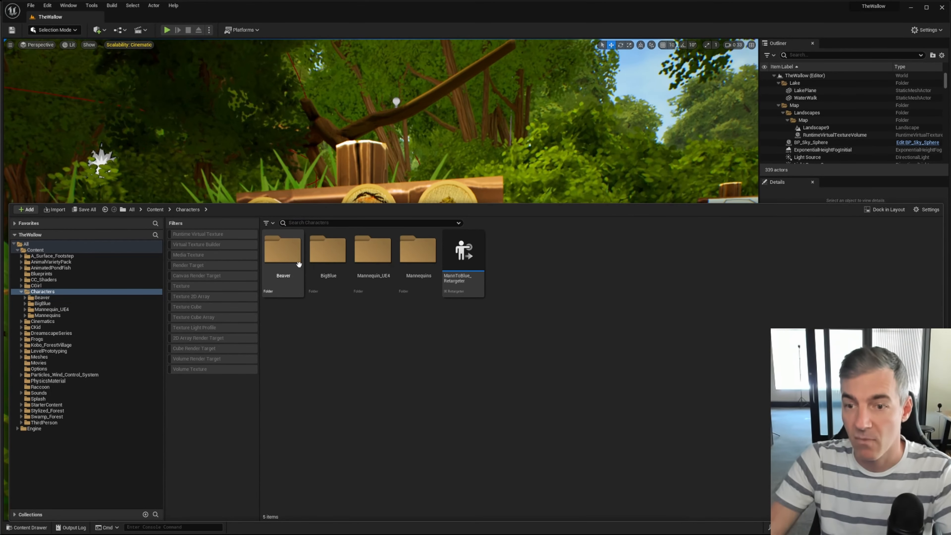
pyautogui.doubleClick(335, 254)
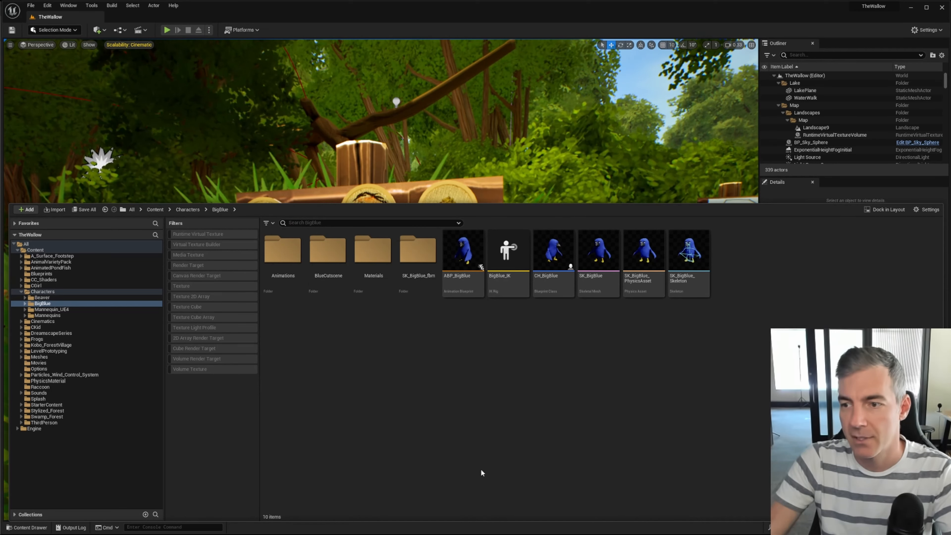
pyautogui.doubleClick(599, 259)
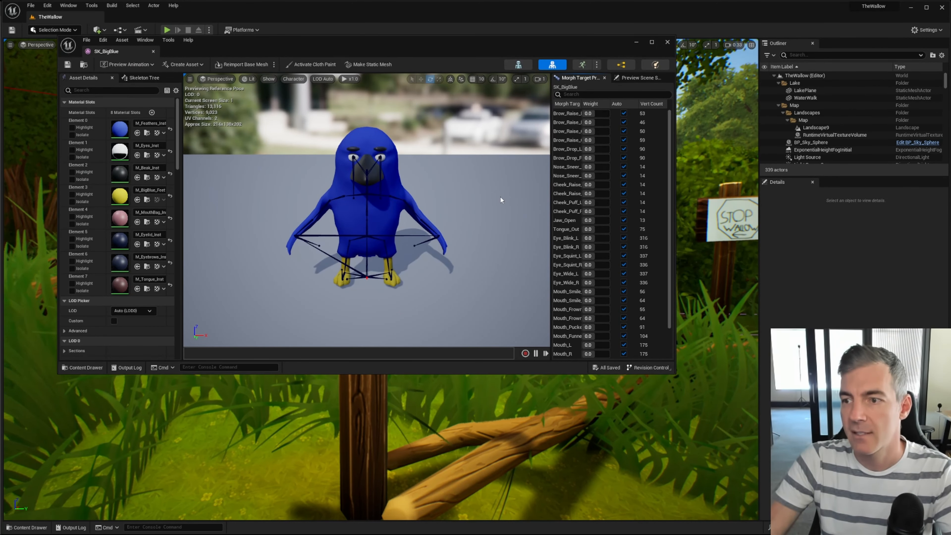
pyautogui.moveTo(394, 50); pyautogui.dragTo(346, 44)
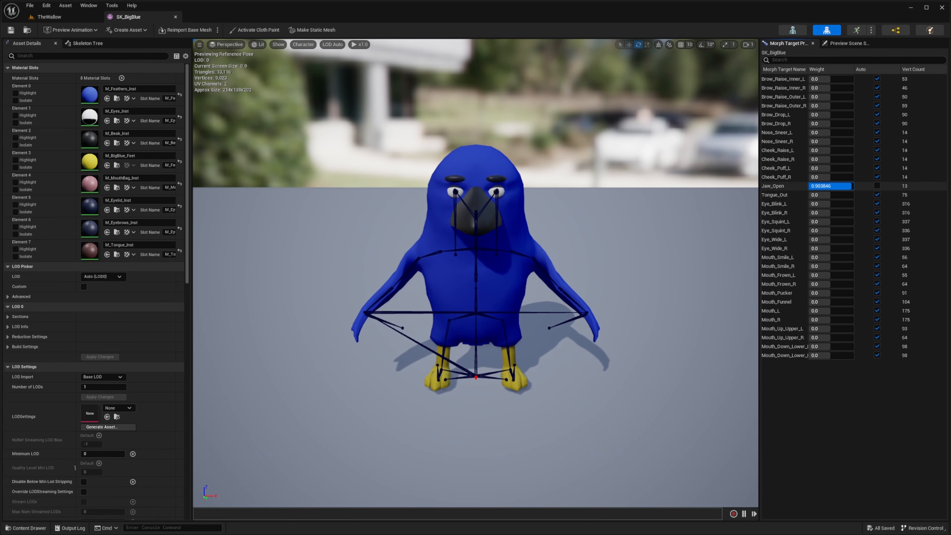
# Step: Test the Jaw_Open morph target on BigBlue at different weights, examining the beak up close from the side
pyautogui.moveTo(825, 186); pyautogui.dragTo(821, 185)
pyautogui.press('a')
pyautogui.moveTo(512, 235); pyautogui.dragTo(606, 188, button='right')
pyautogui.press('w')
pyautogui.scroll(-4, 513, 235)
pyautogui.press('w')
pyautogui.moveTo(525, 277); pyautogui.dragTo(550, 244, button='right')
pyautogui.press('d')
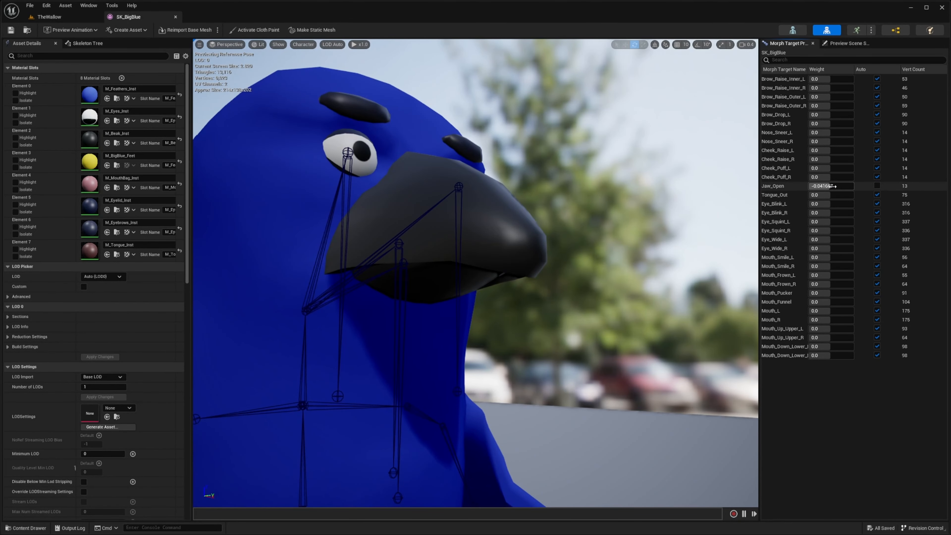
pyautogui.moveTo(811, 185); pyautogui.dragTo(810, 186)
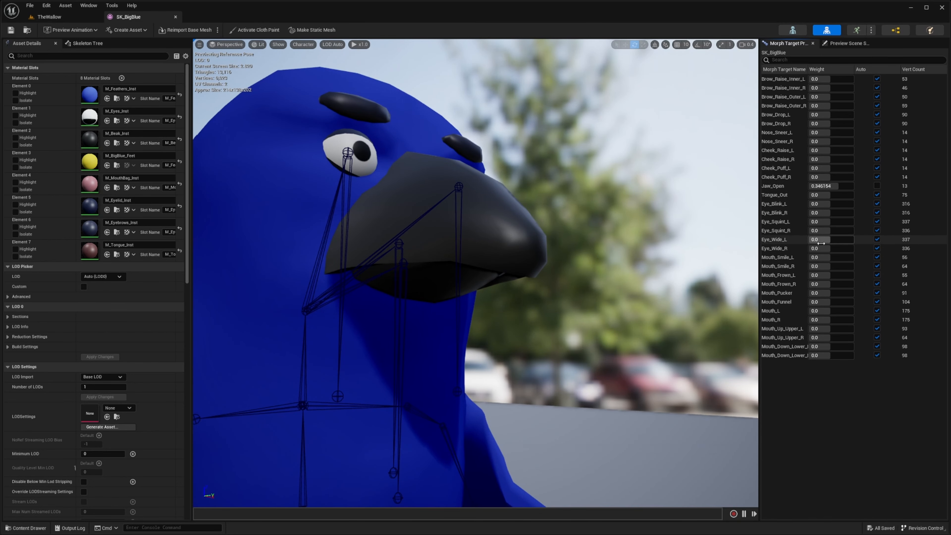
# Step: View BigBlue's face from the front and test the Eye_Wide_L morph target at different weights
pyautogui.press('s')
pyautogui.moveTo(599, 255); pyautogui.dragTo(429, 273, button='right')
pyautogui.scroll(1, 517, 255)
pyautogui.press('d')
pyautogui.press('a')
pyautogui.press('d')
pyautogui.press('s')
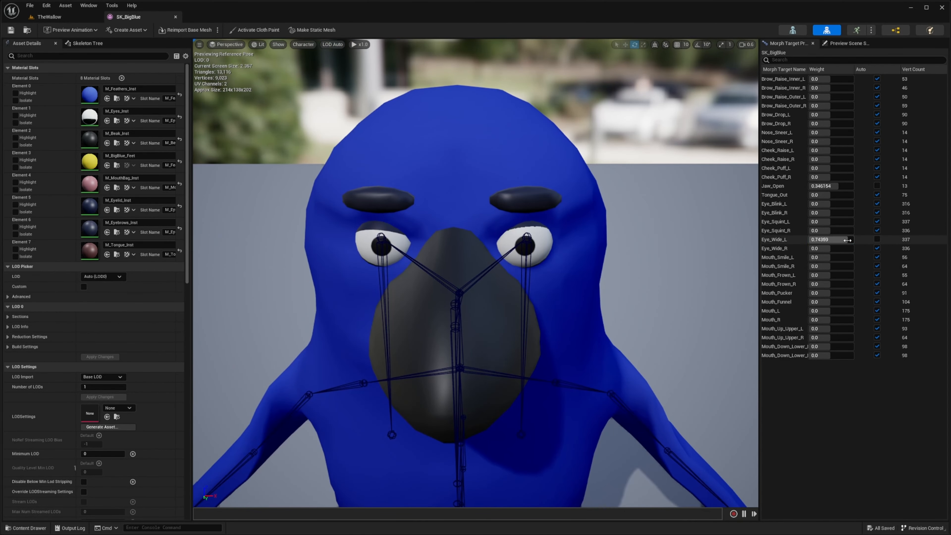
pyautogui.moveTo(847, 240); pyautogui.dragTo(826, 240)
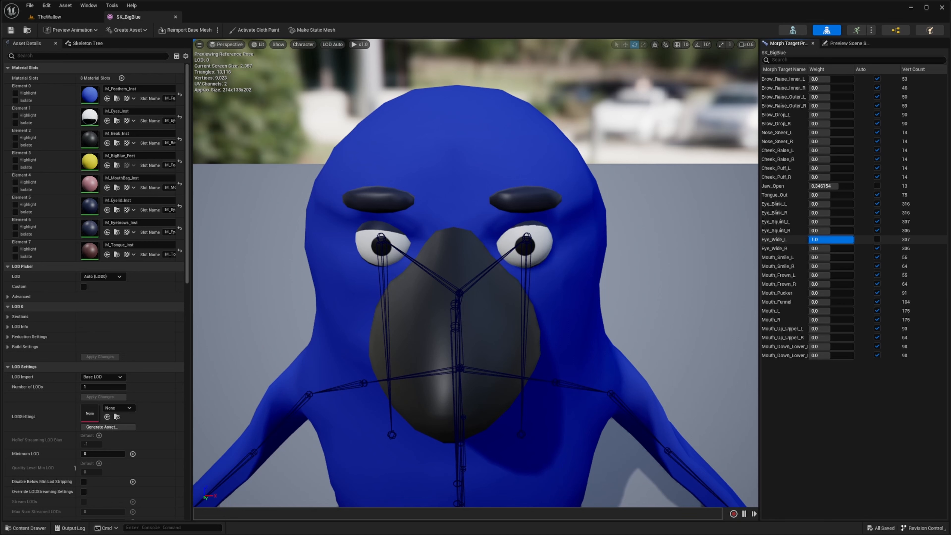
pyautogui.moveTo(820, 239); pyautogui.dragTo(837, 240)
# Step: Test BigBlue's Mouth_L, Mouth_R and Brow_Drop_L morph targets, and set Nose_Sneer_L to -0.25
pyautogui.moveTo(830, 313)
pyautogui.mouseDown()
pyautogui.moveTo(847, 311)
pyautogui.moveTo(810, 311)
pyautogui.moveTo(833, 311)
pyautogui.moveTo(828, 319)
pyautogui.mouseUp()
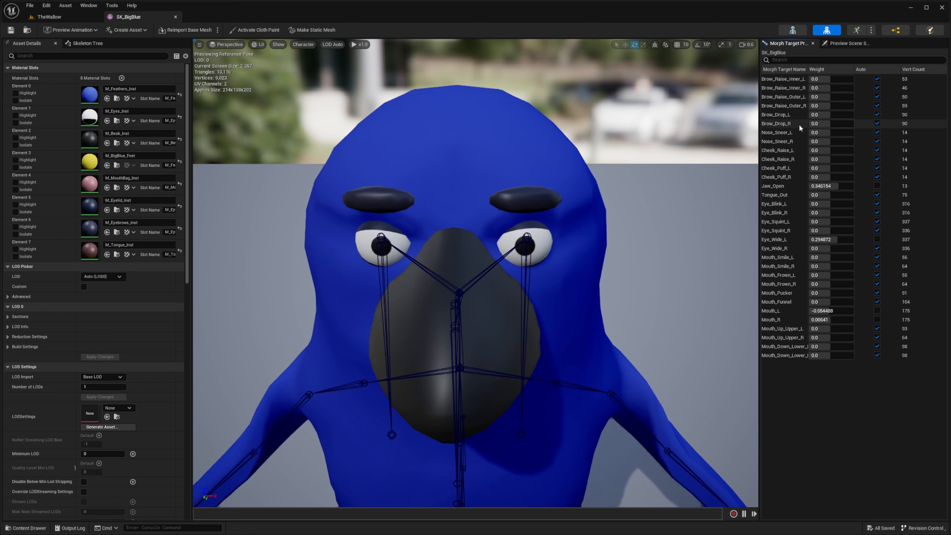
pyautogui.moveTo(828, 115)
pyautogui.mouseDown()
pyautogui.moveTo(855, 115)
pyautogui.moveTo(809, 115)
pyautogui.moveTo(838, 115)
pyautogui.moveTo(855, 132)
pyautogui.moveTo(822, 133)
pyautogui.mouseUp()
pyautogui.write('-0.25')
pyautogui.press('Return')
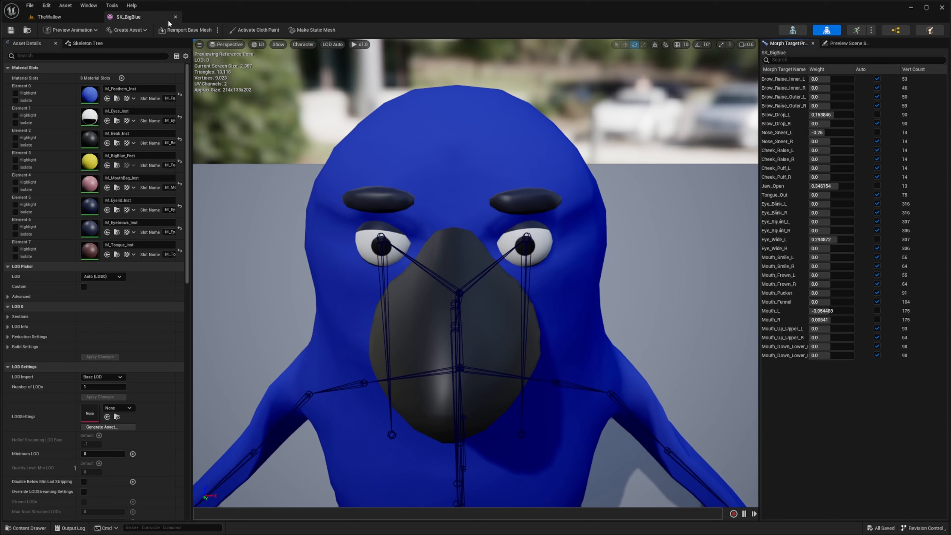
# Step: Close the SK_BigBlue mesh and open SK_Beaver from the Beaver character folder
pyautogui.click(175, 17)
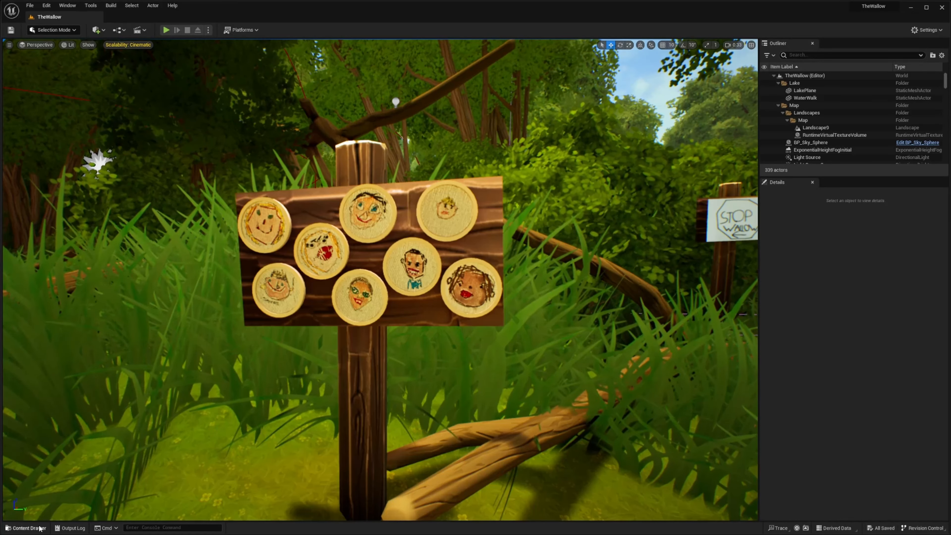
pyautogui.click(27, 528)
pyautogui.click(447, 418)
pyautogui.click(187, 210)
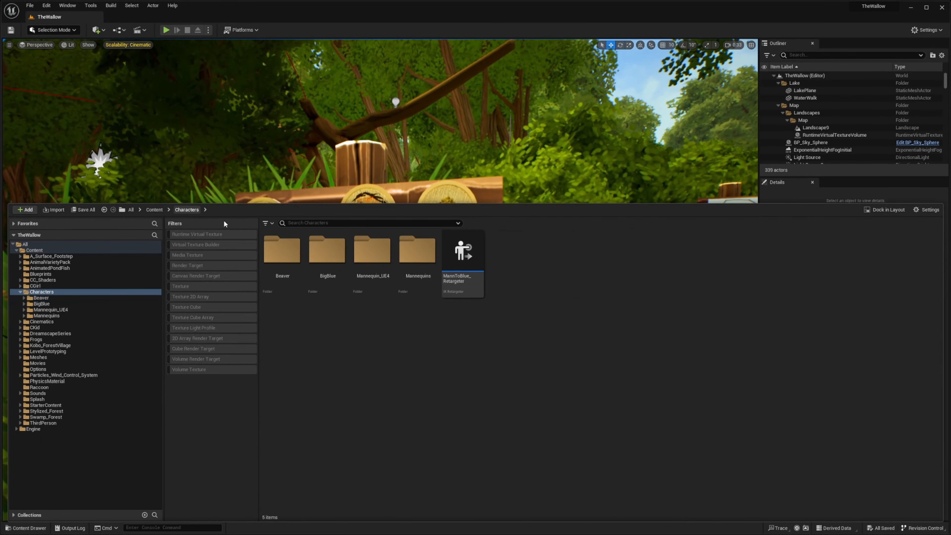
pyautogui.doubleClick(283, 251)
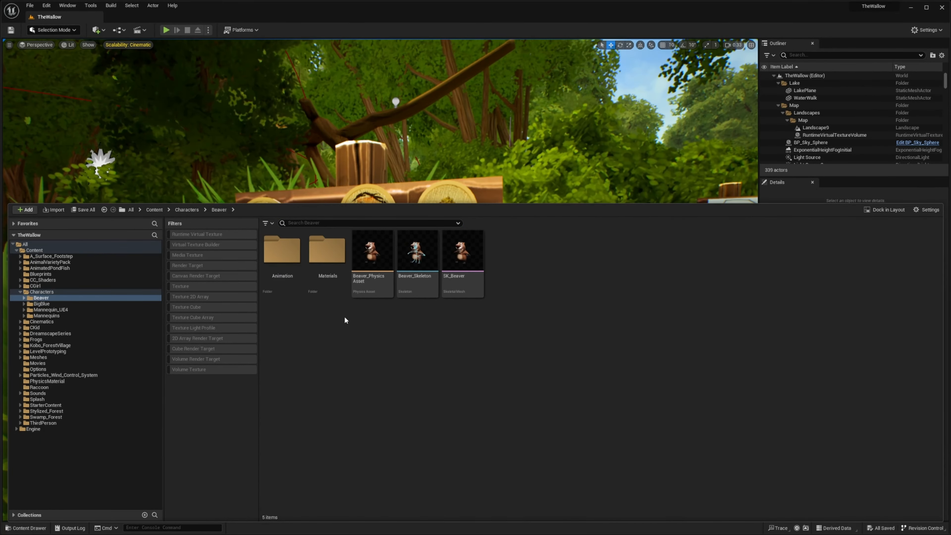
pyautogui.doubleClick(467, 269)
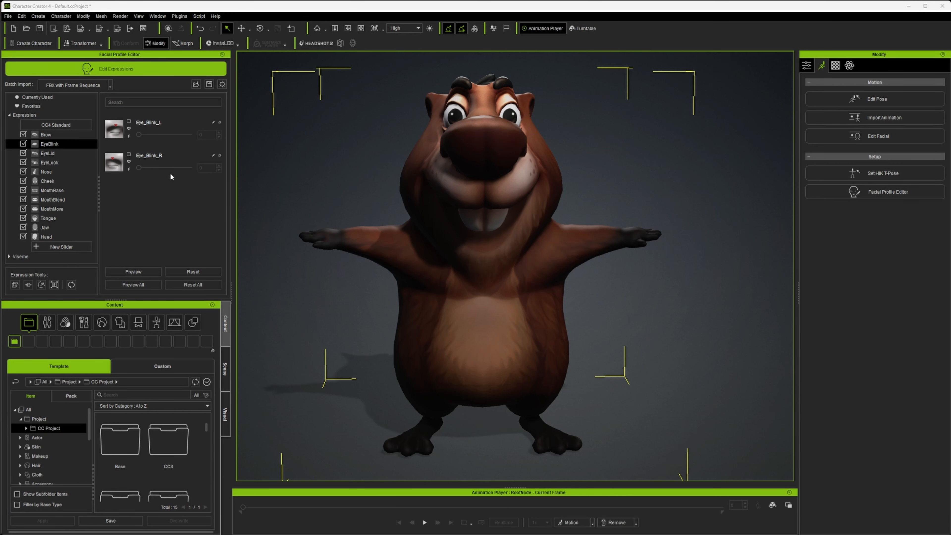
# Step: Switch to Character Creator 4, review the Import Morphs settings for an FBX with Frame Sequence, and cancel the import
pyautogui.click(59, 86)
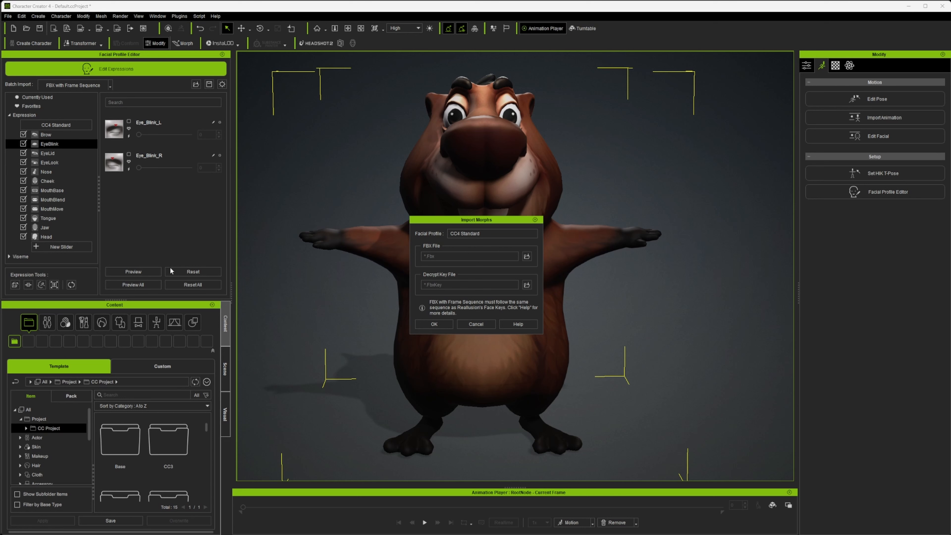
pyautogui.click(483, 324)
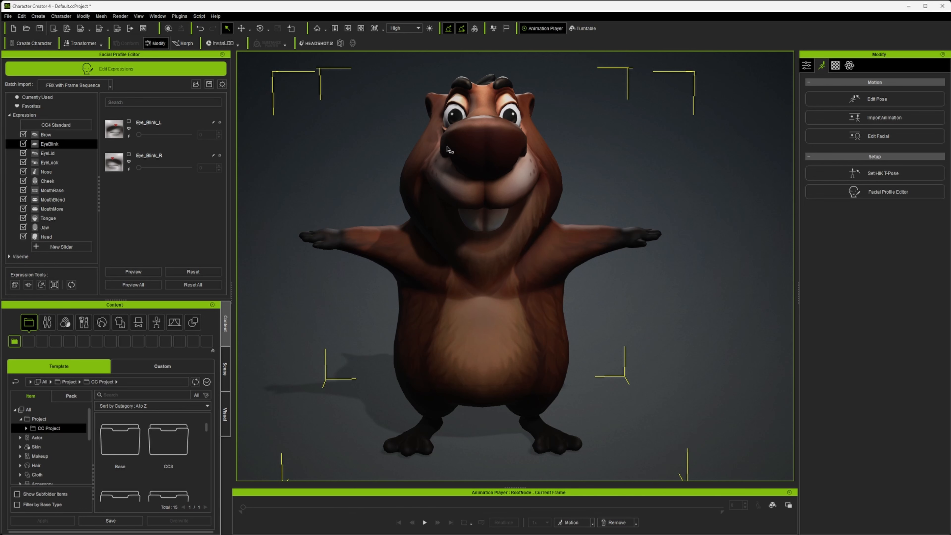
# Step: Start editing the mesh for the EyeBlink expressions in face mode and select a patch of faces on the beaver's nose
pyautogui.moveTo(448, 149); pyautogui.dragTo(530, 144, button='right')
pyautogui.scroll(3, 530, 143)
pyautogui.moveTo(530, 143); pyautogui.dragTo(481, 231, button='middle')
pyautogui.scroll(2, 481, 231)
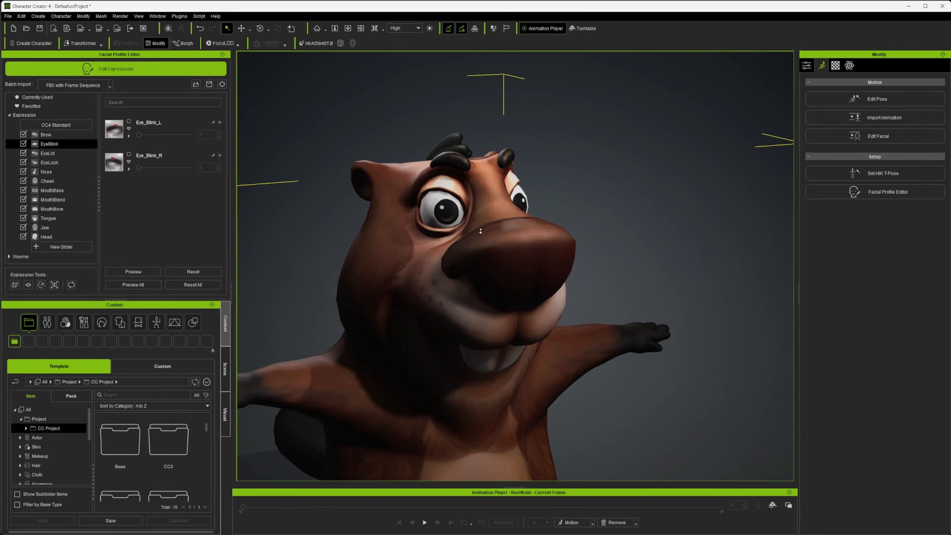
pyautogui.moveTo(518, 269); pyautogui.dragTo(479, 257, button='right')
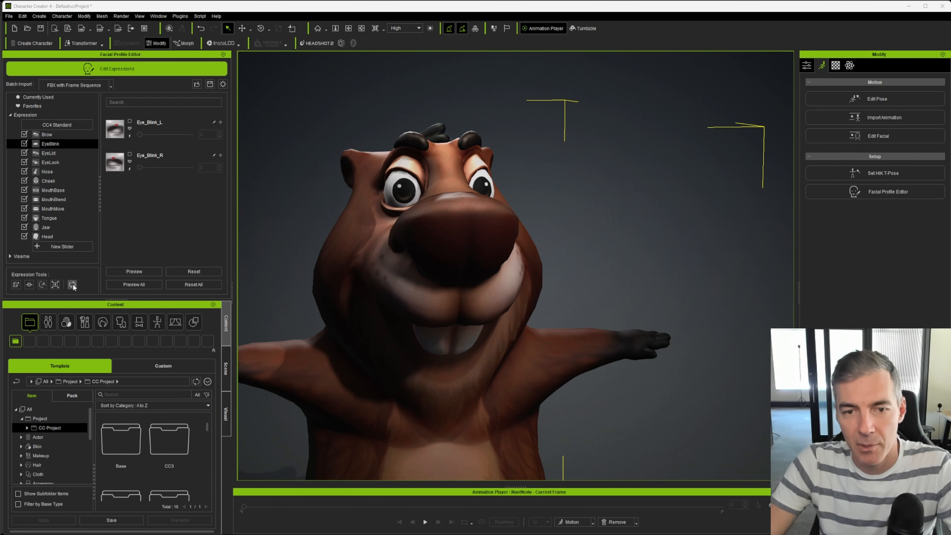
pyautogui.click(16, 285)
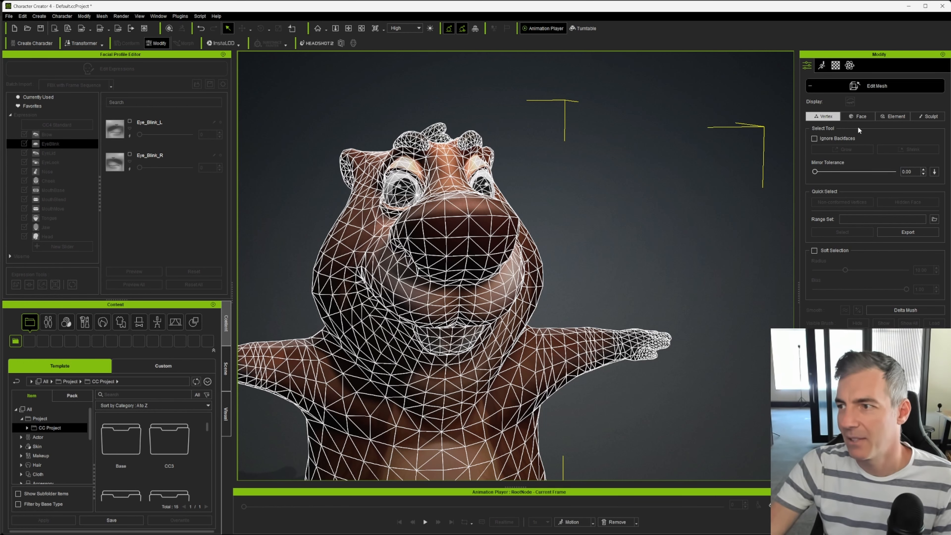
pyautogui.click(859, 116)
pyautogui.click(453, 213)
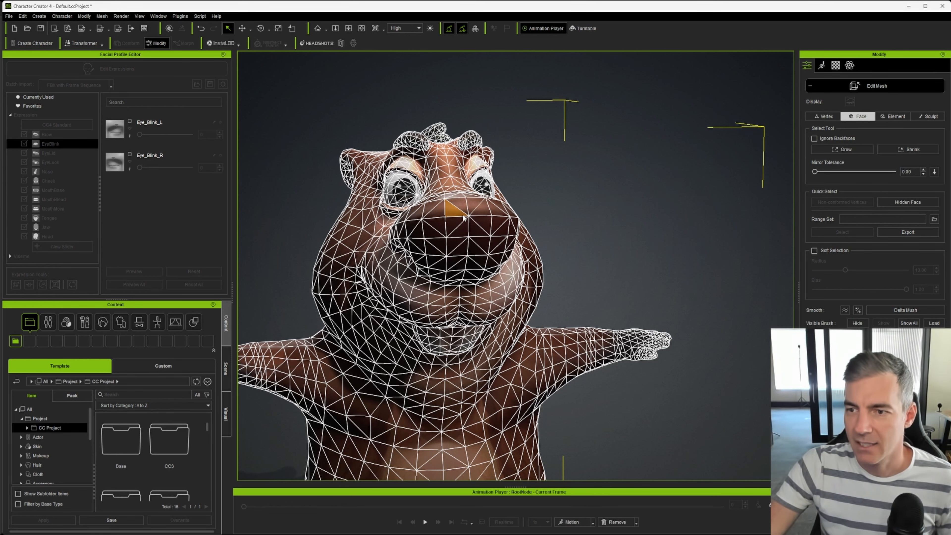
pyautogui.moveTo(456, 210); pyautogui.dragTo(416, 245)
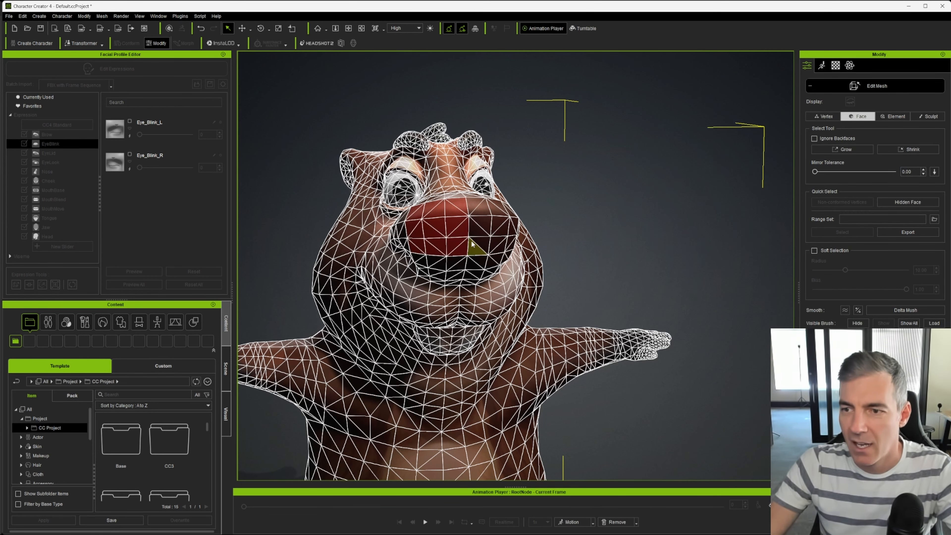
# Step: Try to pull the selected nose faces far up and outward, leave mesh editing, and undo the deformation
pyautogui.press('w')
pyautogui.moveTo(454, 205); pyautogui.dragTo(578, 91)
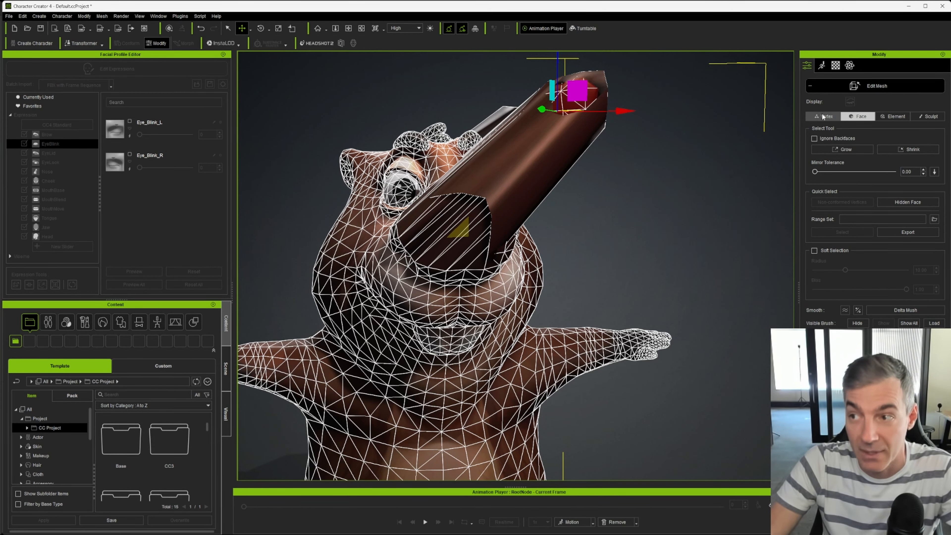
pyautogui.click(843, 90)
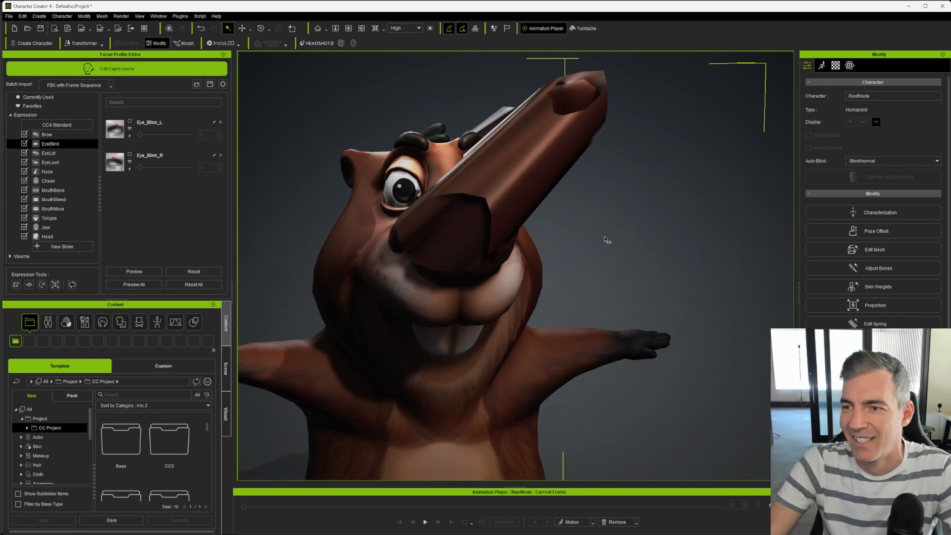
pyautogui.click(201, 28)
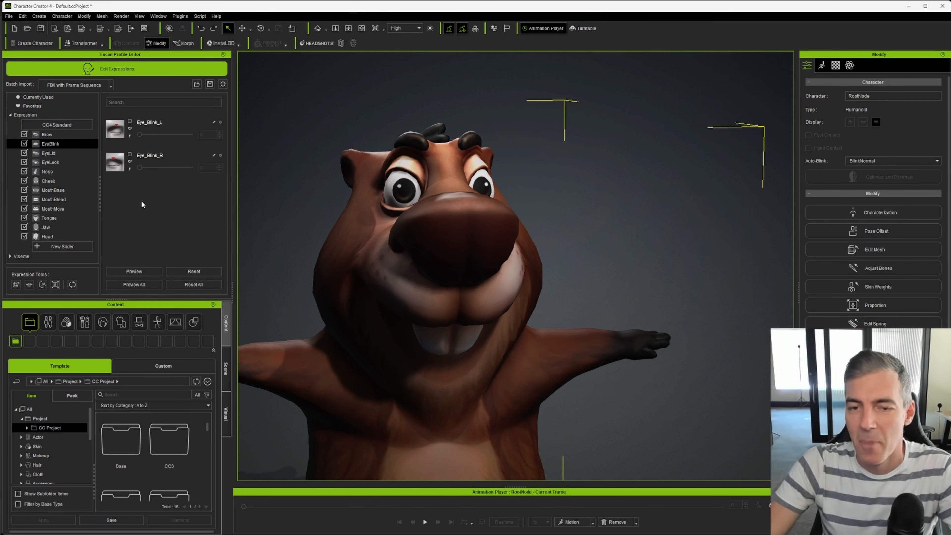
# Step: Open the Proportion editor for the facial bones and select the lower eyelid bone at the beaver's right eye
pyautogui.click(55, 284)
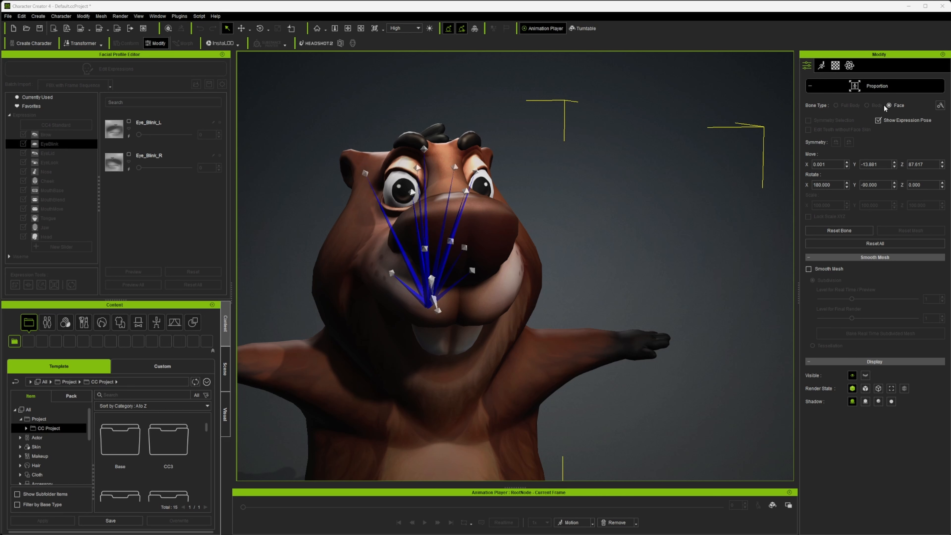
pyautogui.keyDown('alt'); pyautogui.moveTo(546, 209); pyautogui.dragTo(613, 212); pyautogui.keyUp('alt')
pyautogui.keyDown('alt'); pyautogui.moveTo(603, 219); pyautogui.dragTo(578, 215, button='right'); pyautogui.keyUp('alt')
pyautogui.keyDown('alt'); pyautogui.moveTo(577, 215); pyautogui.dragTo(620, 249, button='middle'); pyautogui.keyUp('alt')
pyautogui.keyDown('alt'); pyautogui.moveTo(620, 248); pyautogui.dragTo(555, 244); pyautogui.keyUp('alt')
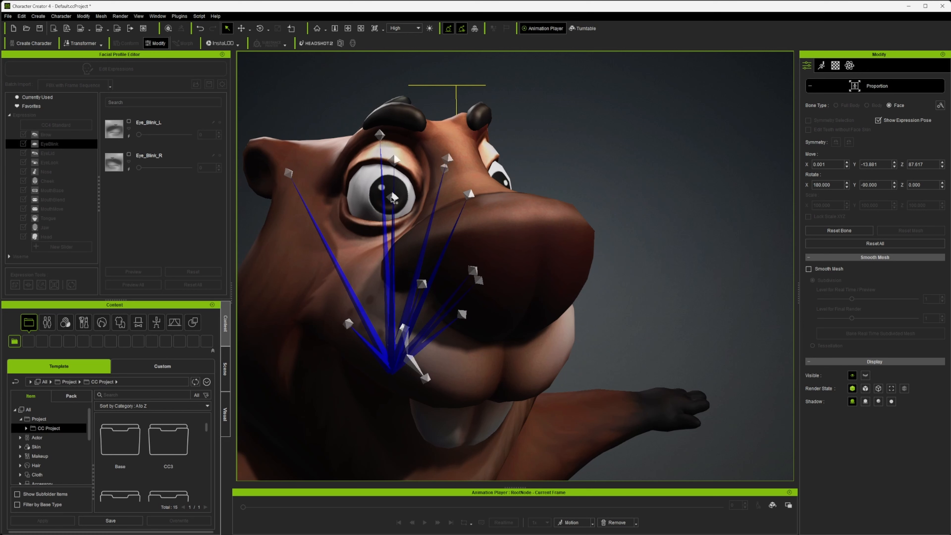
pyautogui.click(392, 197)
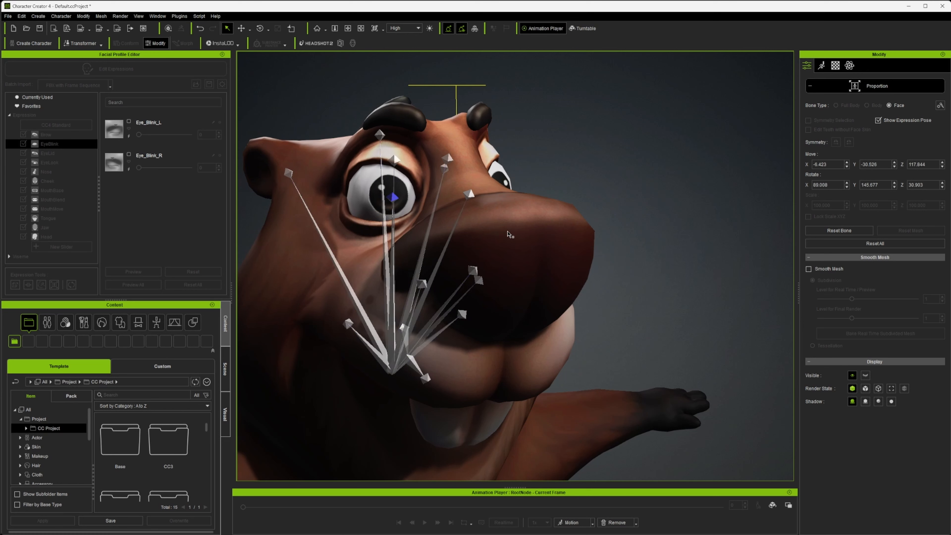
pyautogui.moveTo(584, 279); pyautogui.dragTo(394, 230, button='right')
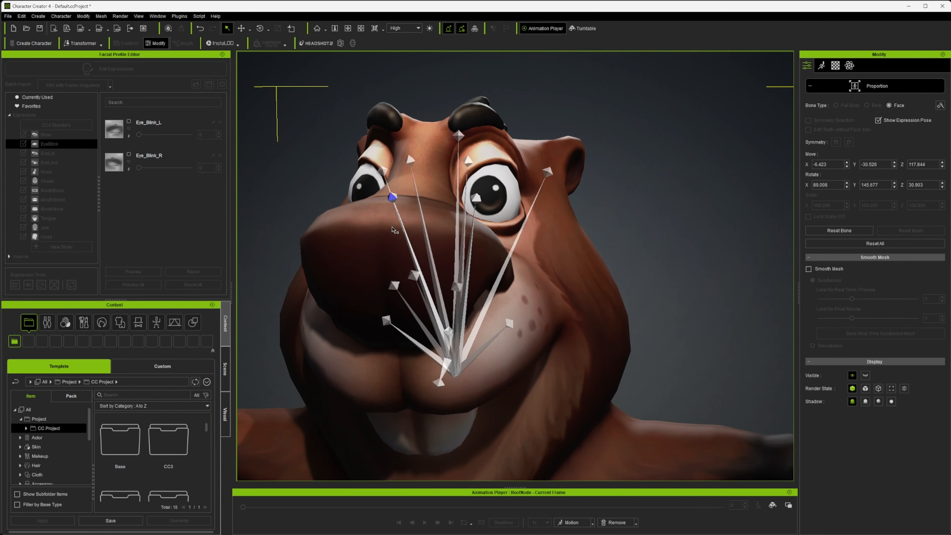
# Step: Show the Bone Manager and dock it above the Modify panel
pyautogui.click(157, 16)
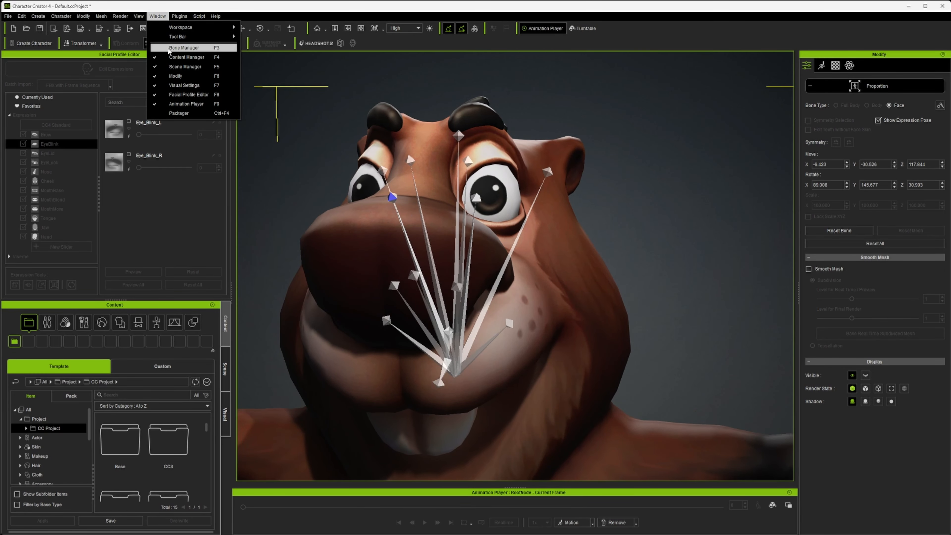
pyautogui.click(168, 49)
pyautogui.moveTo(299, 84); pyautogui.dragTo(853, 90)
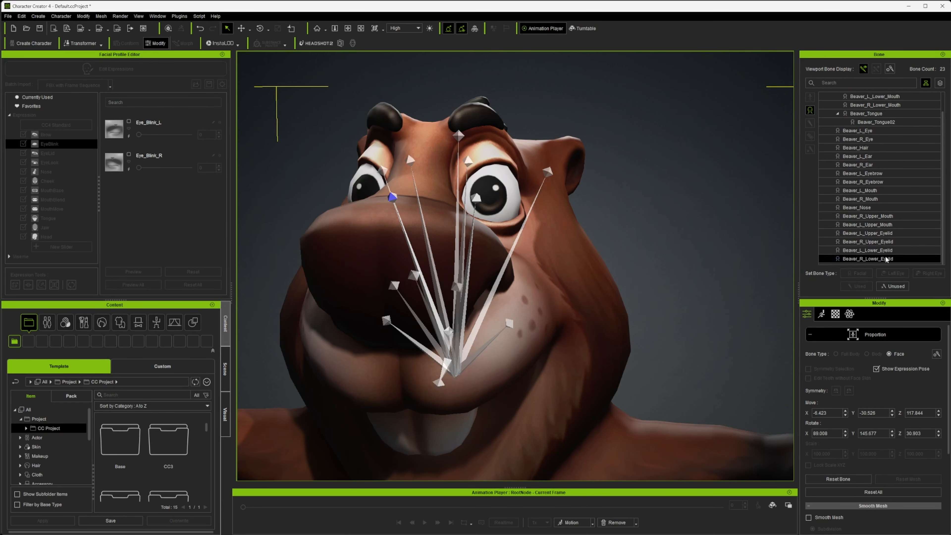
# Step: Select Beaver_R_Upper_Eyelid and Beaver_L_Upper_Eyelid in the bone list and examine the right eyelid bone's placement up close
pyautogui.click(868, 241)
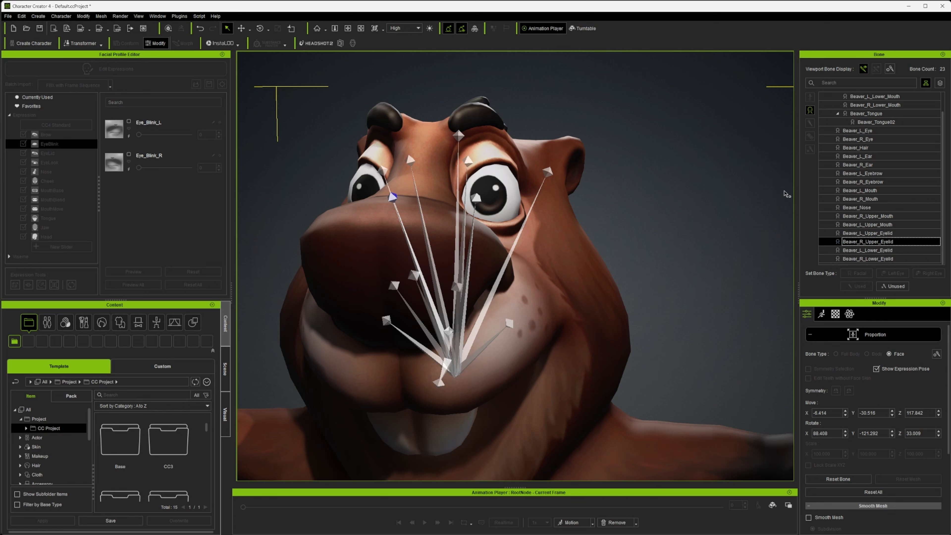
pyautogui.scroll(1, 872, 215)
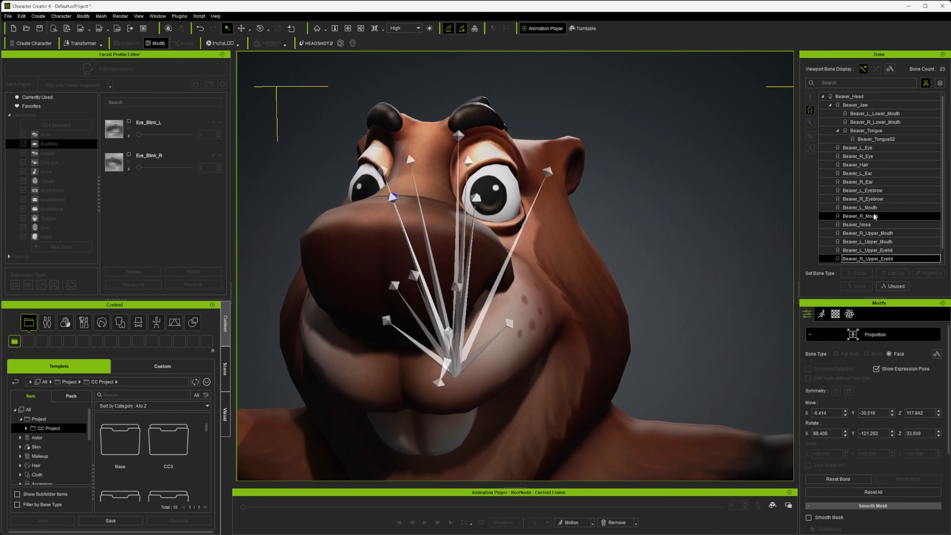
pyautogui.scroll(-1, 888, 230)
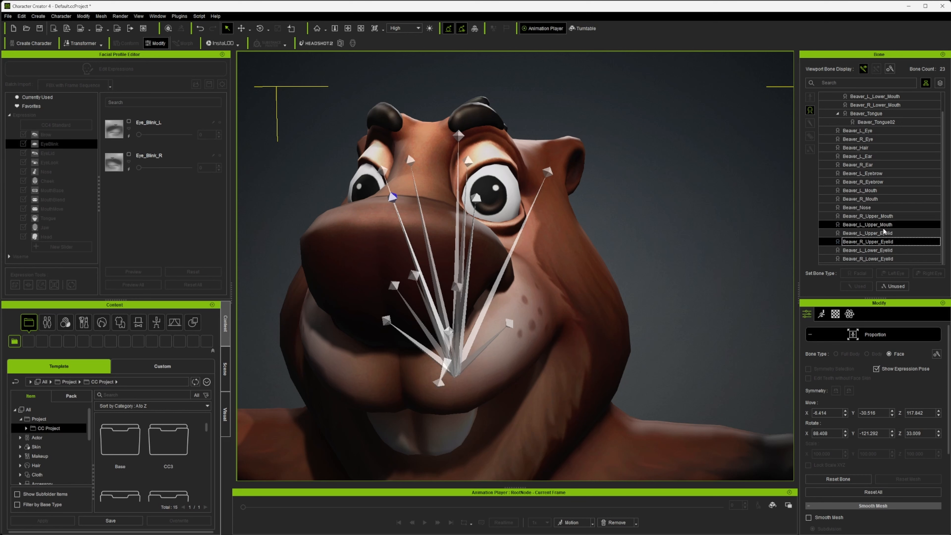
pyautogui.click(891, 234)
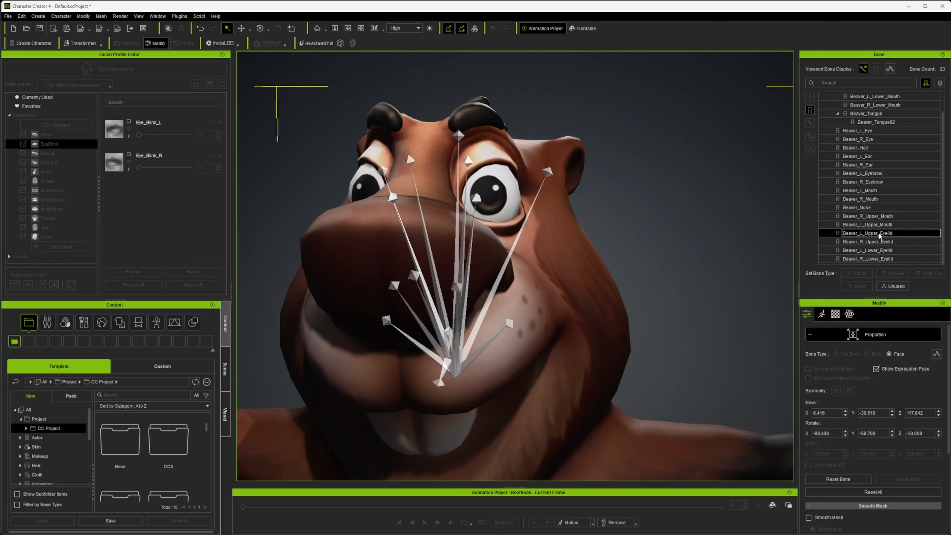
pyautogui.click(879, 243)
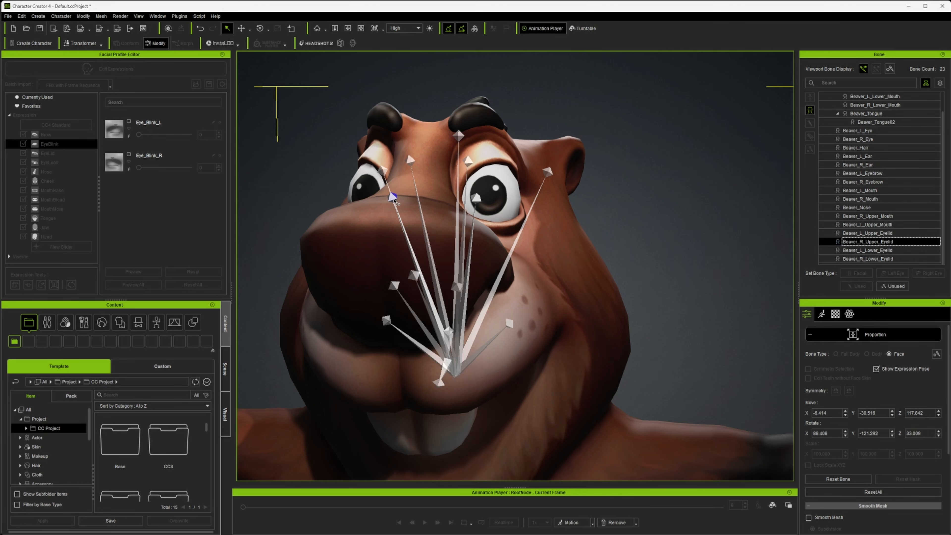
pyautogui.scroll(8, 407, 202)
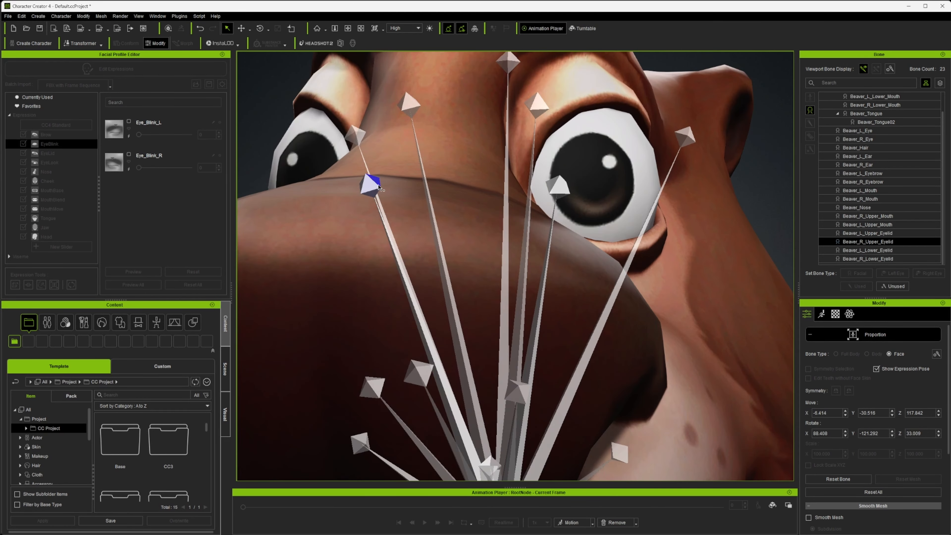
pyautogui.moveTo(394, 224); pyautogui.dragTo(463, 230, button='right')
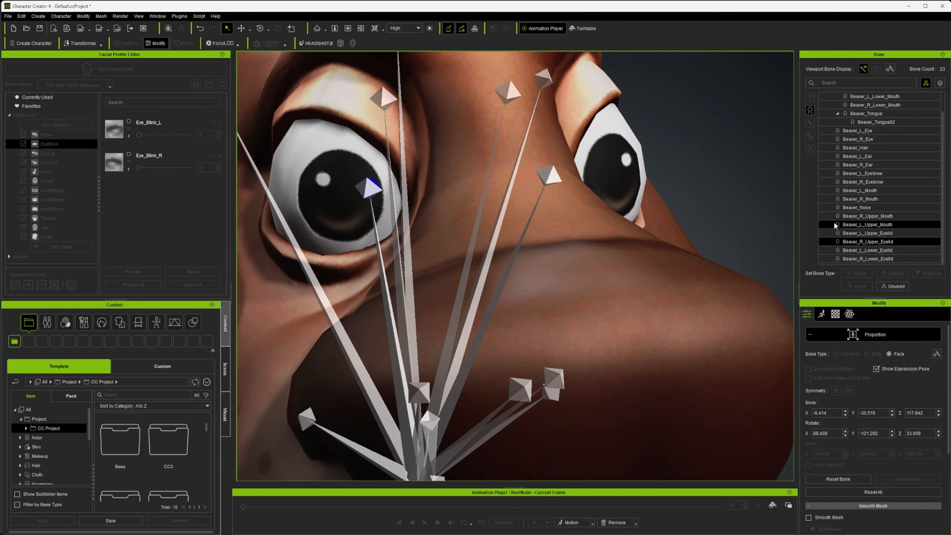
# Step: Locate Beaver_L_Ear, Beaver_R_Ear, Beaver_R_Eye and Beaver_R_Lower_Eyelid on the face by selecting each in the bone list
pyautogui.click(865, 157)
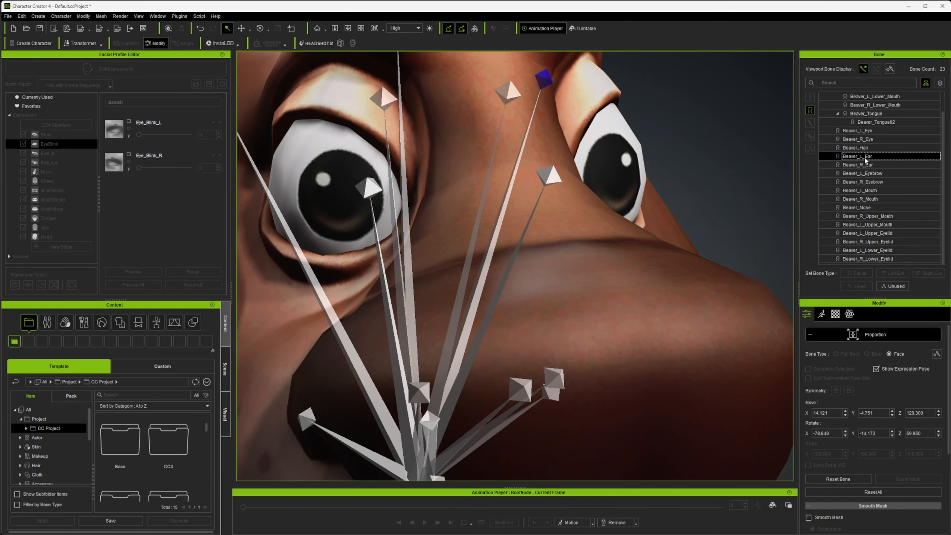
pyautogui.click(867, 165)
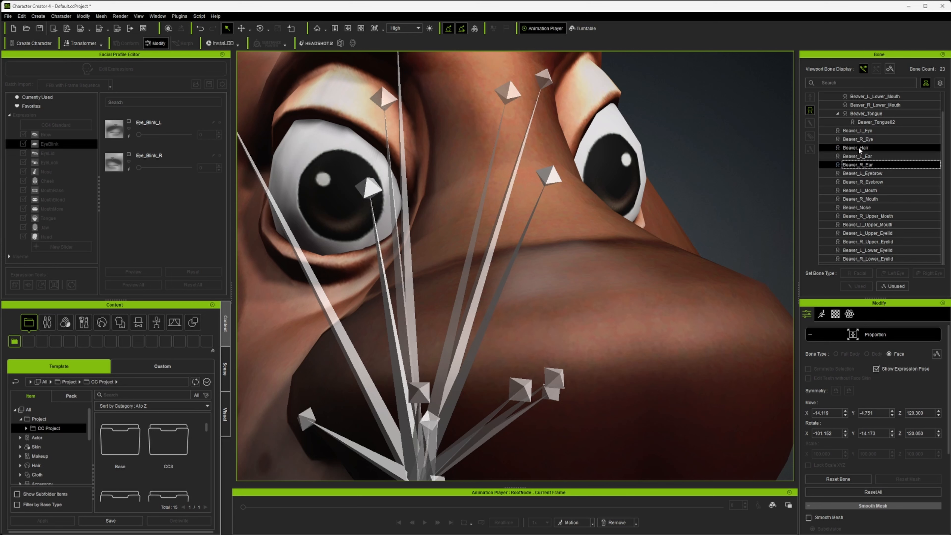
pyautogui.click(861, 138)
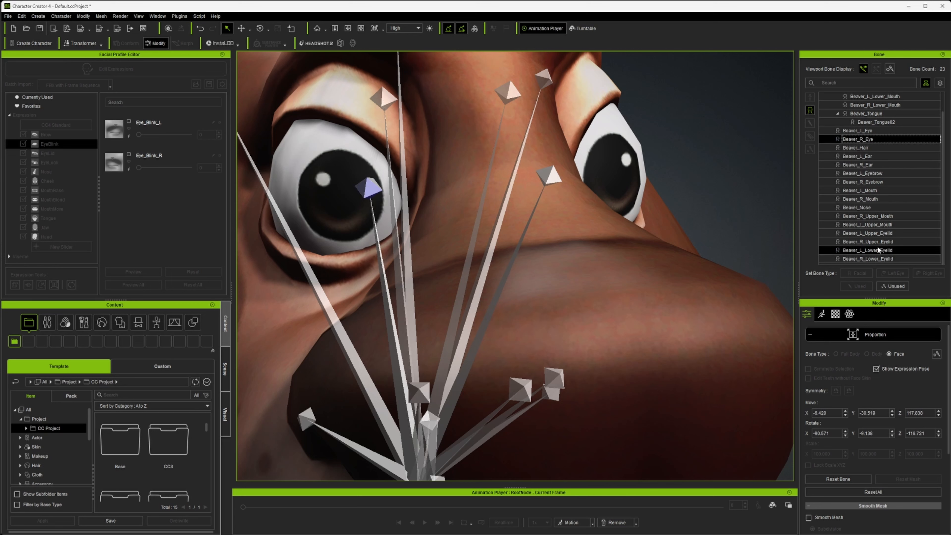
pyautogui.click(870, 259)
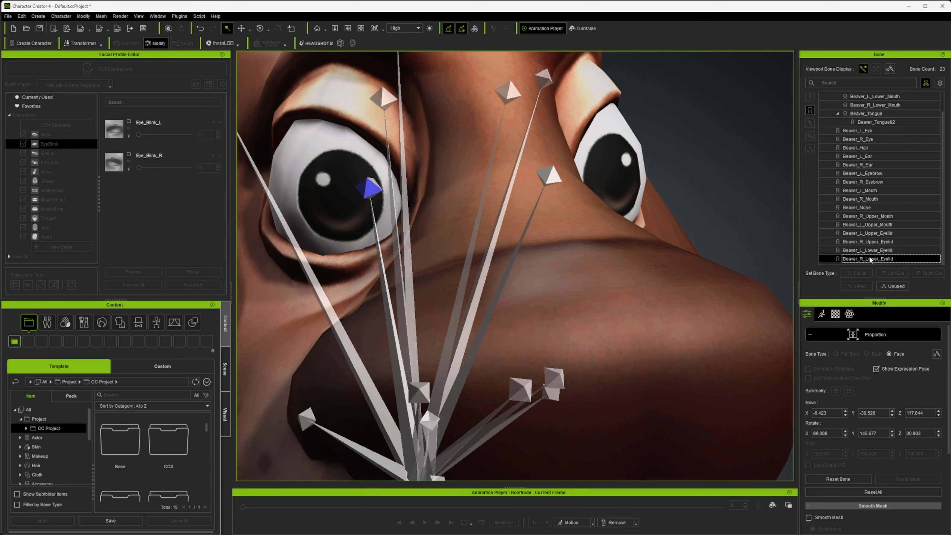
# Step: Activate the Rotate tool on Beaver_R_Lower_Eyelid and examine its rotation gizmo from the side and front of the head
pyautogui.scroll(-5, 467, 288)
pyautogui.press('e')
pyautogui.moveTo(463, 250); pyautogui.dragTo(491, 218, button='right')
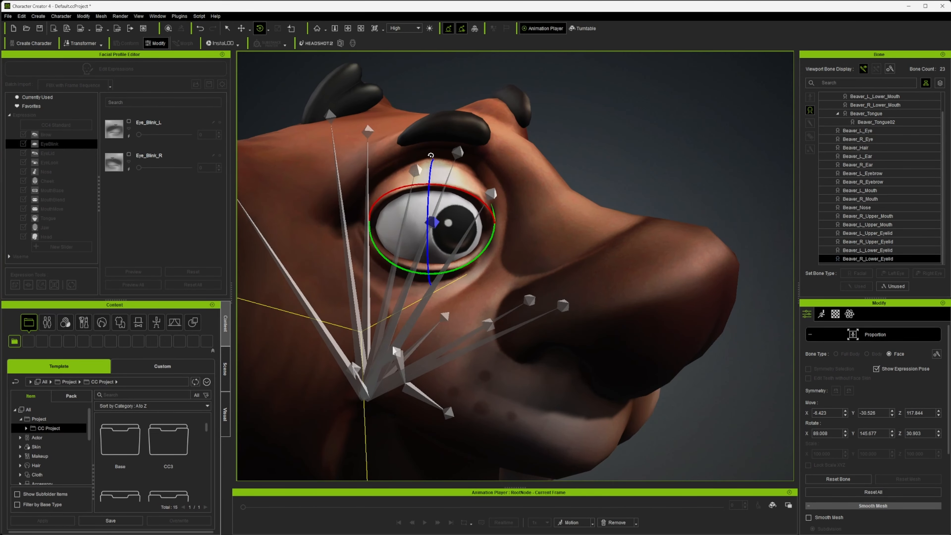
pyautogui.keyDown('alt'); pyautogui.moveTo(495, 222); pyautogui.dragTo(568, 246); pyautogui.keyUp('alt')
pyautogui.press('e')
pyautogui.scroll(-10, 590, 280)
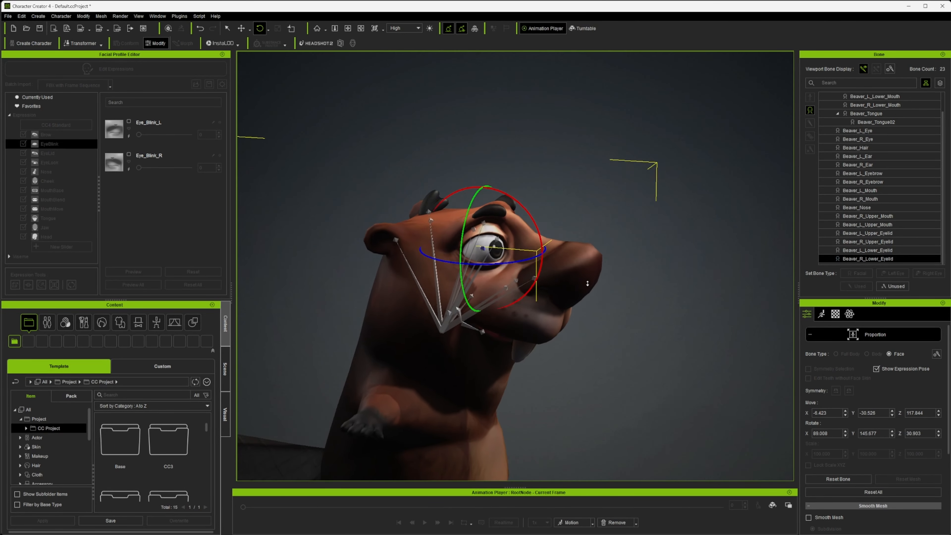
pyautogui.keyDown('alt'); pyautogui.moveTo(589, 281); pyautogui.dragTo(479, 281); pyautogui.keyUp('alt')
pyautogui.keyDown('alt'); pyautogui.moveTo(682, 336); pyautogui.dragTo(627, 311); pyautogui.keyUp('alt')
pyautogui.press('e')
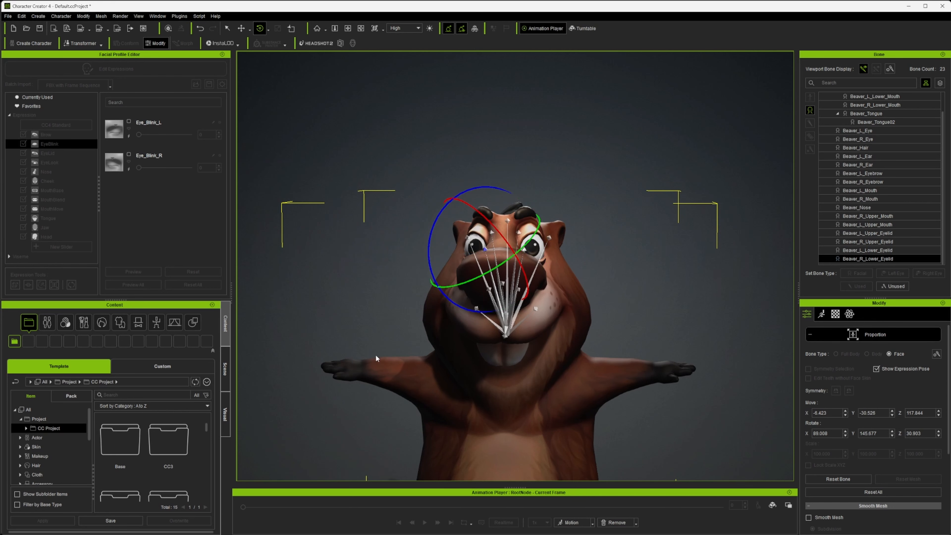
# Step: Try rotating Beaver_R_Lower_Eyelid upward over the eyeball in side view, and undo the rotation
pyautogui.keyDown('alt'); pyautogui.moveTo(378, 332); pyautogui.dragTo(556, 328); pyautogui.keyUp('alt')
pyautogui.scroll(6, 554, 327)
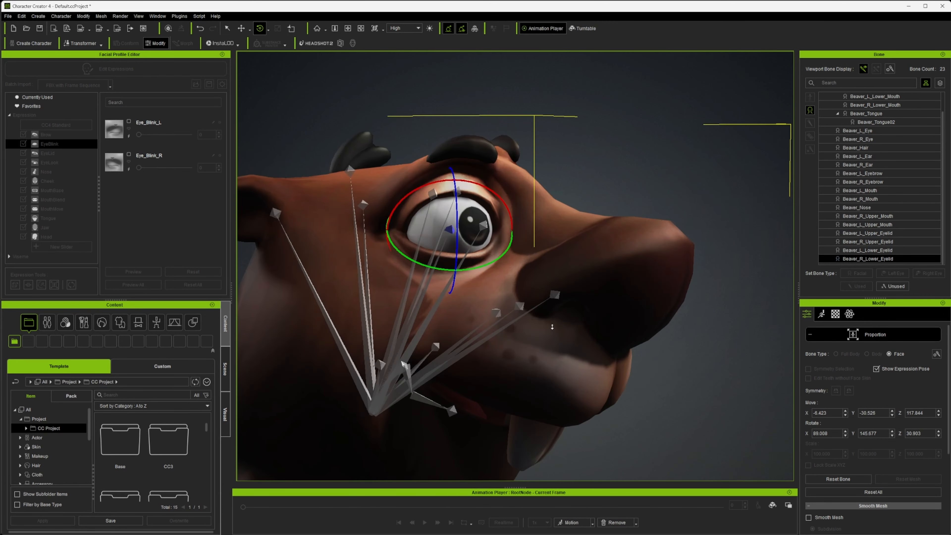
pyautogui.scroll(4, 555, 326)
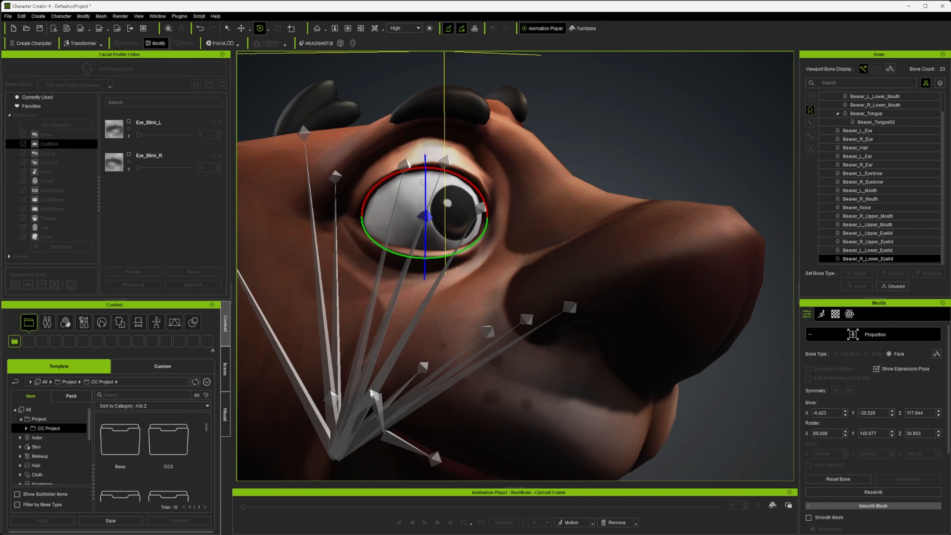
pyautogui.moveTo(421, 183); pyautogui.dragTo(424, 172)
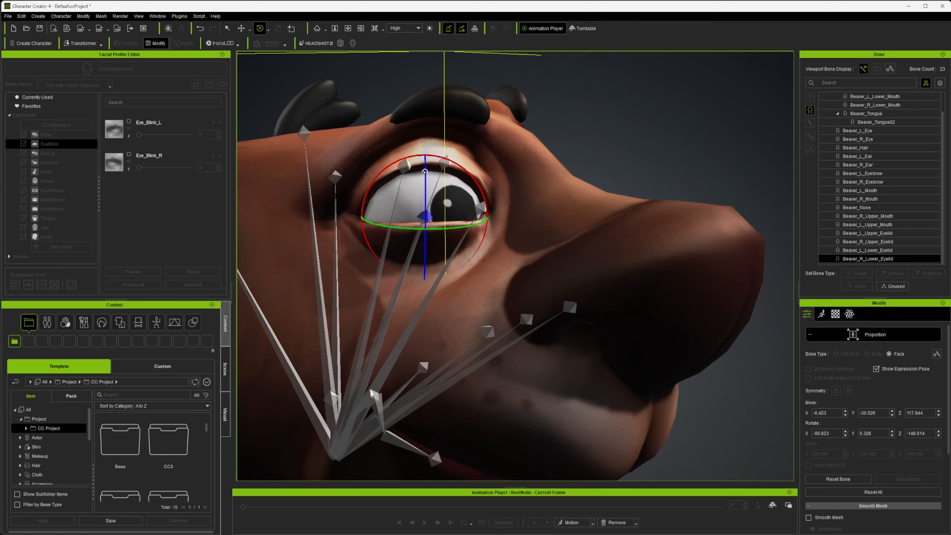
pyautogui.hotkey('ctrl', 'z')
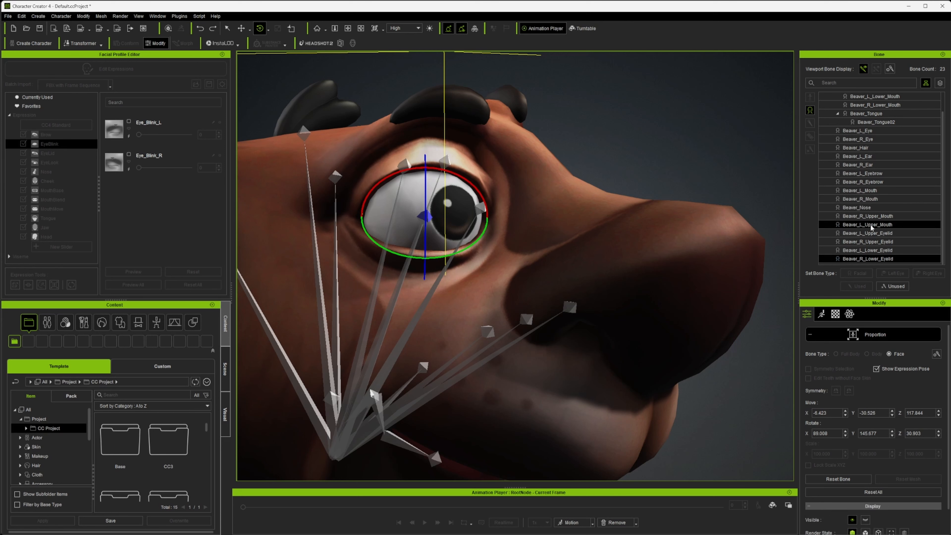
# Step: Rotate Beaver_R_Upper_Eyelid down over the right eye to a Y rotation of about 8.4
pyautogui.click(868, 242)
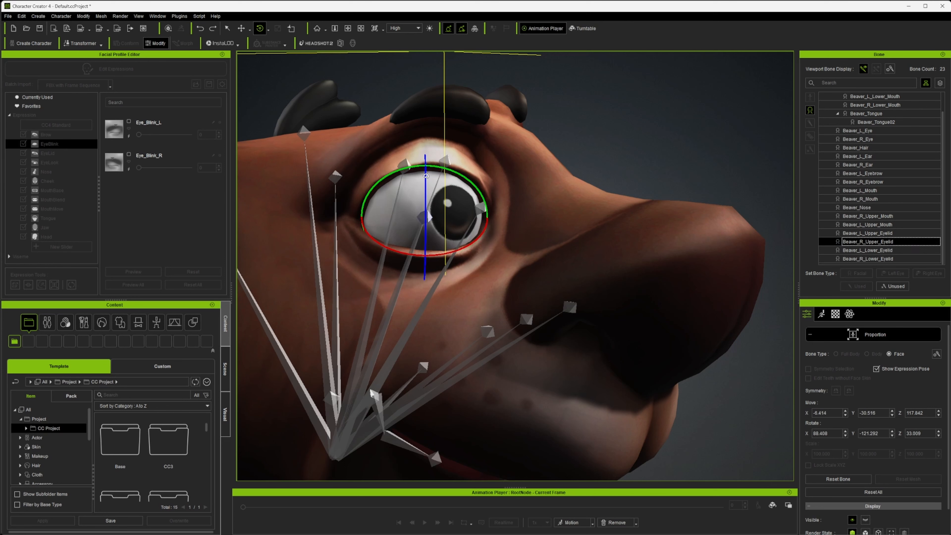
pyautogui.moveTo(426, 176); pyautogui.dragTo(433, 200)
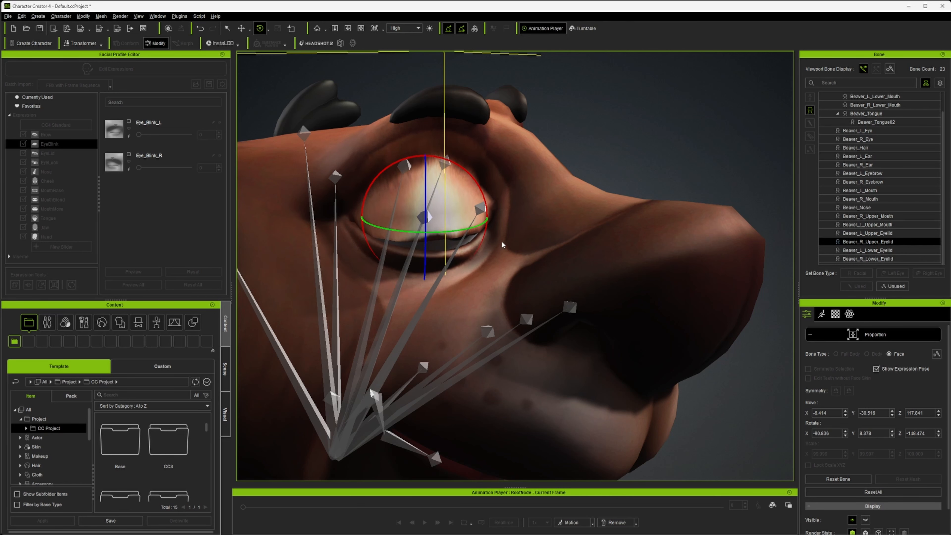
pyautogui.moveTo(504, 245); pyautogui.dragTo(382, 246, button='right')
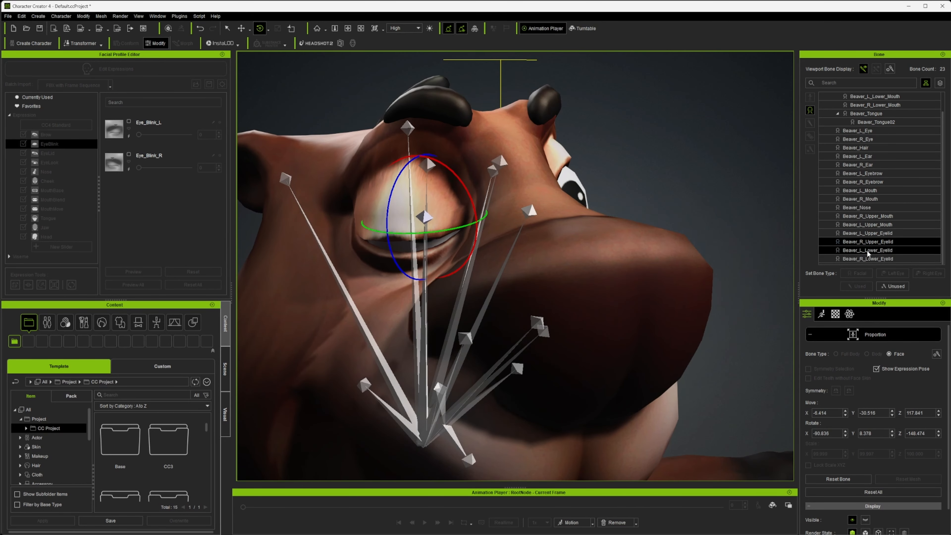
# Step: Rotate Beaver_R_Lower_Eyelid up to meet the upper lid, at a Y rotation of about 20.4, and exit the Proportion editor
pyautogui.click(866, 258)
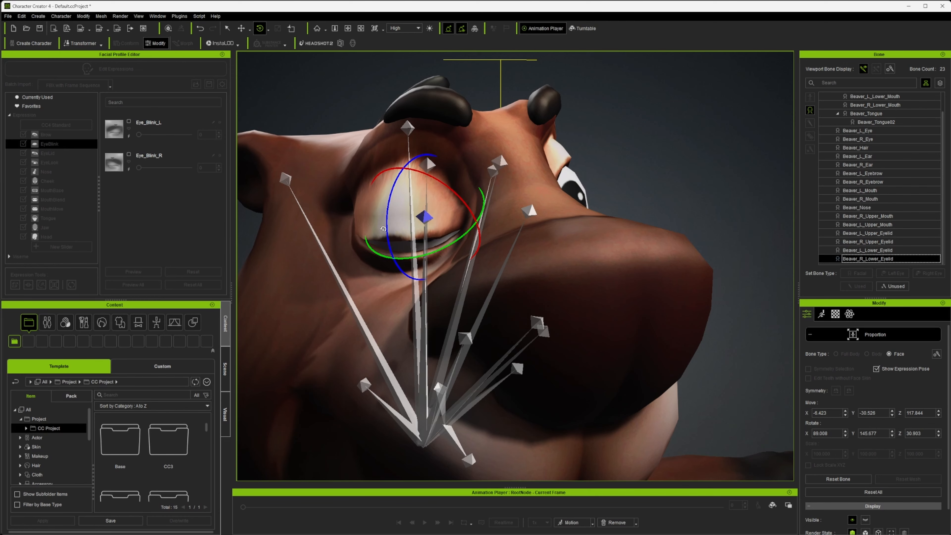
pyautogui.moveTo(383, 228); pyautogui.dragTo(385, 222)
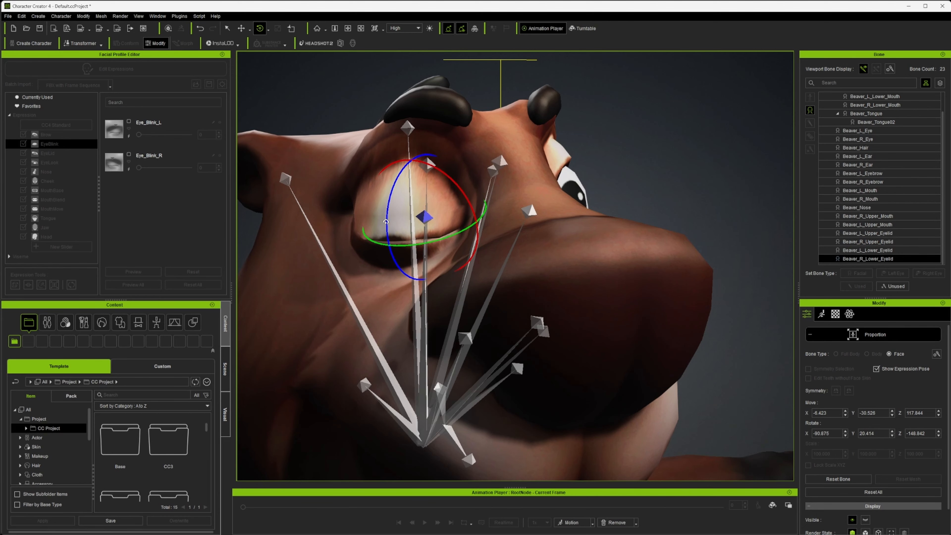
pyautogui.keyDown('alt'); pyautogui.moveTo(472, 268); pyautogui.dragTo(521, 297); pyautogui.keyUp('alt')
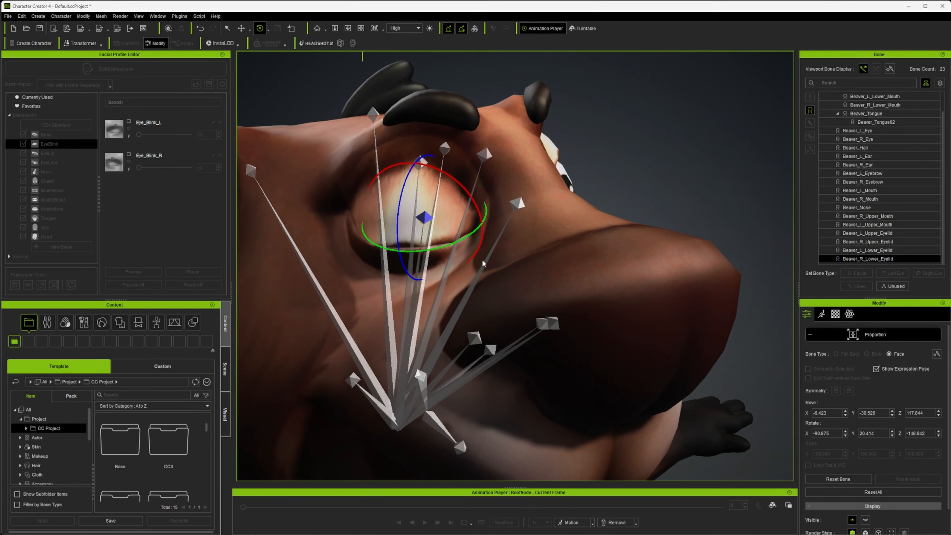
pyautogui.keyDown('alt'); pyautogui.moveTo(538, 281); pyautogui.dragTo(448, 254); pyautogui.keyUp('alt')
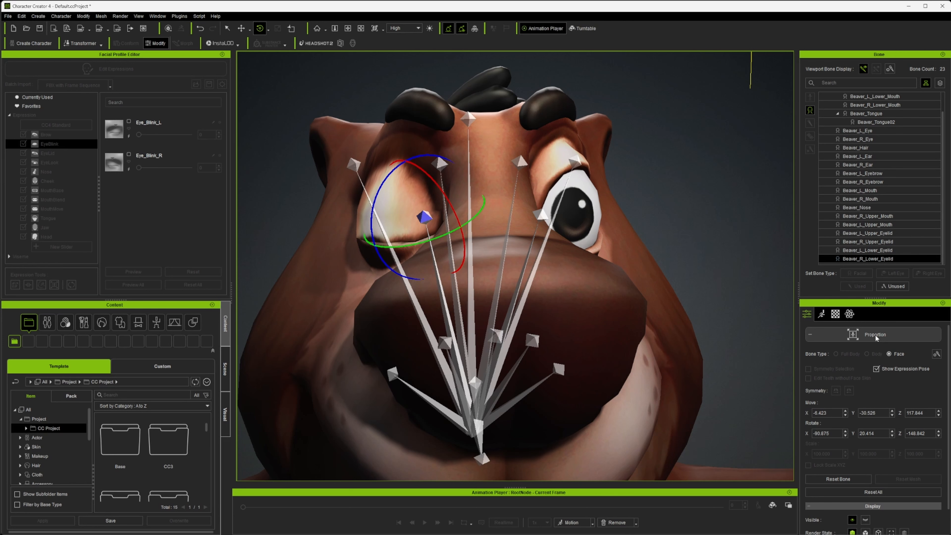
pyautogui.click(859, 333)
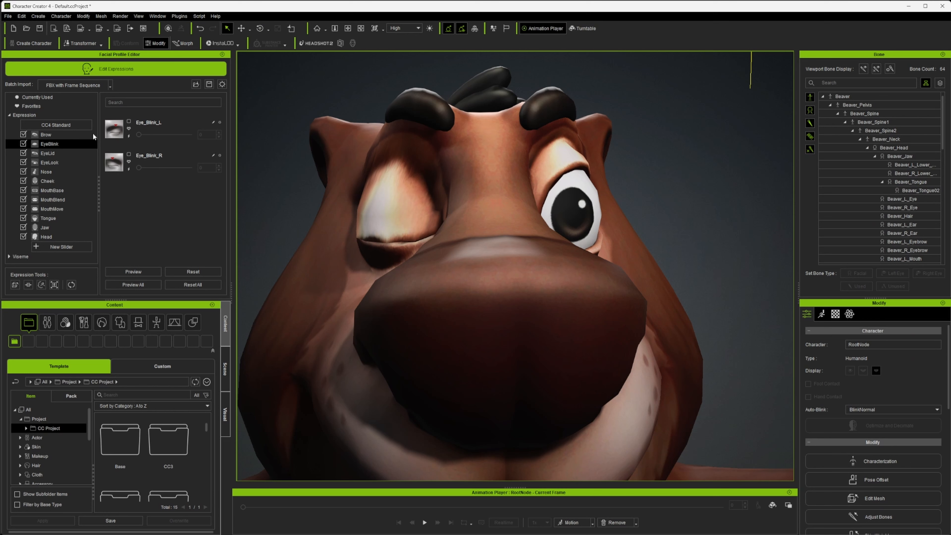
# Step: Store the closed right-eye pose as the Eye_Blink_R expression and return its slider to 0
pyautogui.click(129, 170)
pyautogui.moveTo(191, 167); pyautogui.dragTo(120, 165)
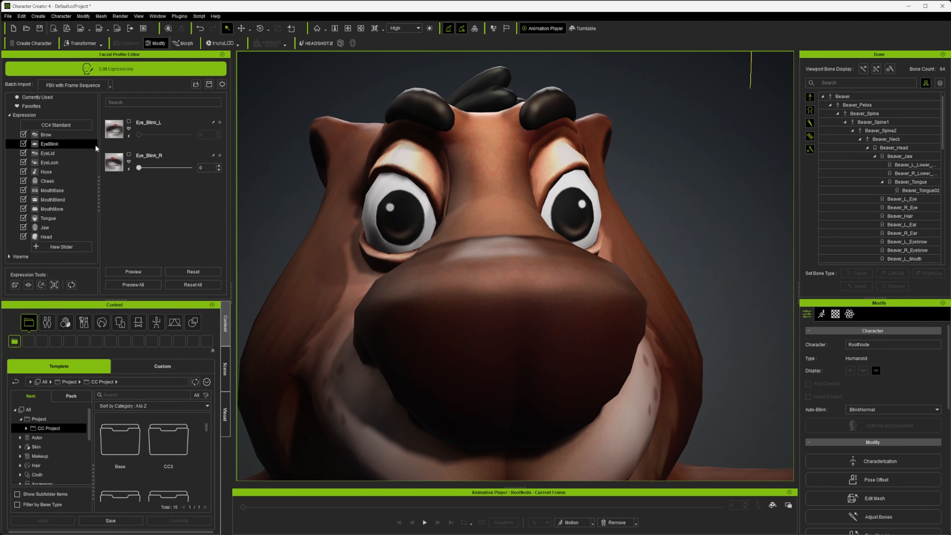
pyautogui.click(129, 169)
pyautogui.moveTo(263, 140); pyautogui.dragTo(63, 143)
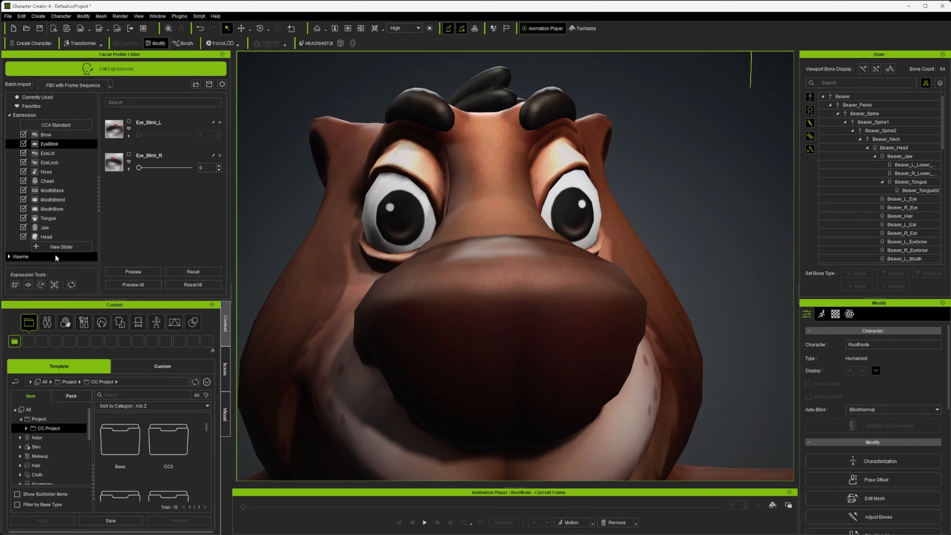
# Step: Reopen the Proportion editor for the facial bones and rotate Beaver_L_Upper_Eyelid down over the left eye to a Y rotation of about 9.7
pyautogui.moveTo(517, 229); pyautogui.dragTo(491, 236, button='right')
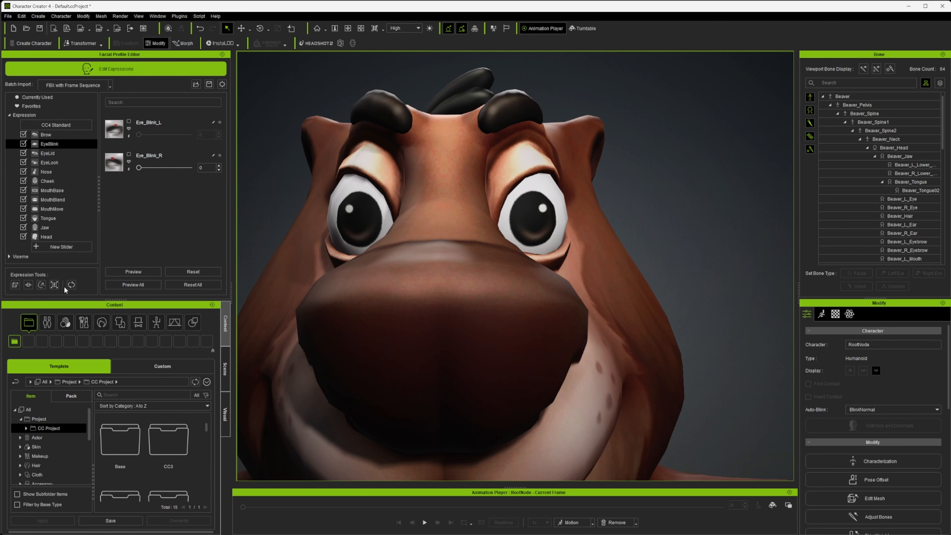
pyautogui.click(55, 285)
pyautogui.moveTo(549, 223); pyautogui.dragTo(479, 221, button='right')
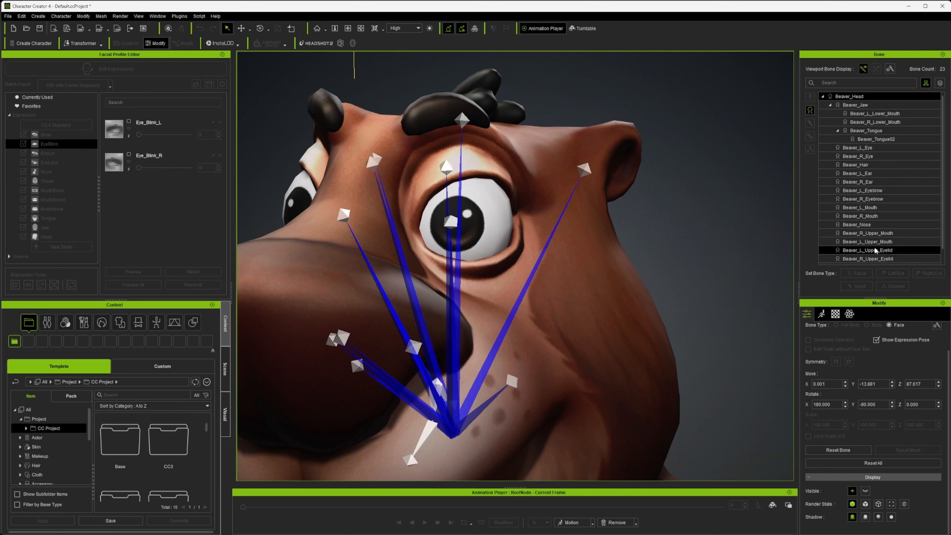
pyautogui.scroll(-1, 875, 248)
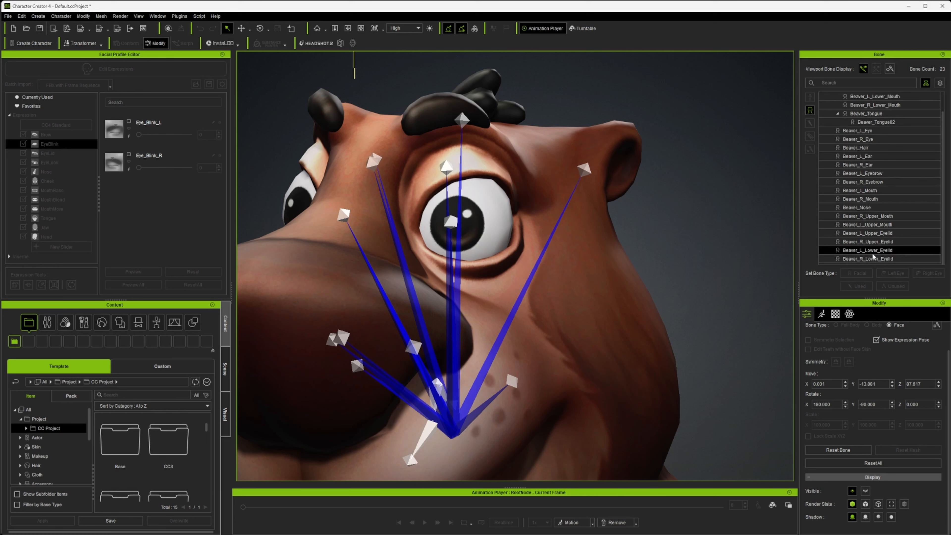
pyautogui.click(865, 233)
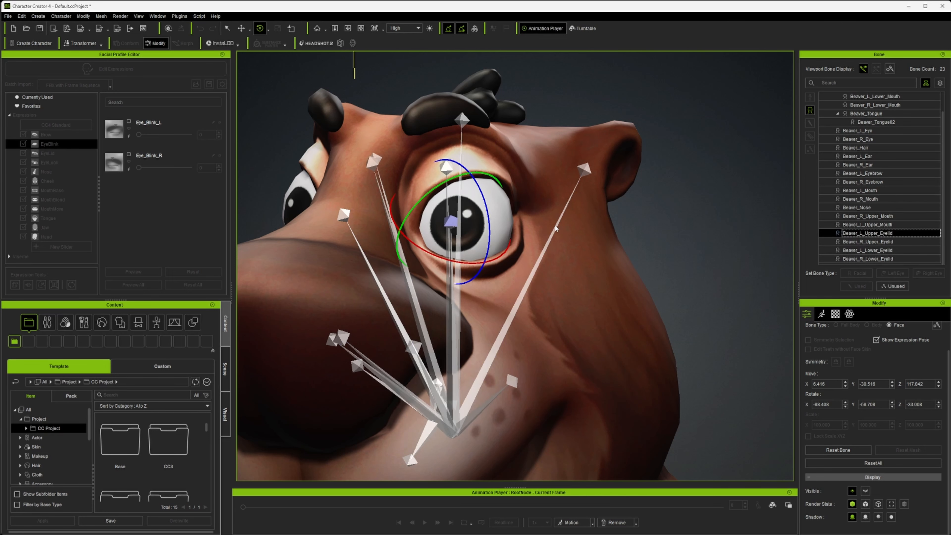
pyautogui.moveTo(557, 229); pyautogui.dragTo(479, 225, button='right')
pyautogui.moveTo(460, 202); pyautogui.dragTo(474, 225)
# Step: Rotate Beaver_L_Lower_Eyelid up to meet the upper lid, at a Y rotation of about 21.7, and exit the Proportion editor
pyautogui.keyDown('ctrl'); pyautogui.click(854, 243); pyautogui.keyUp('ctrl')
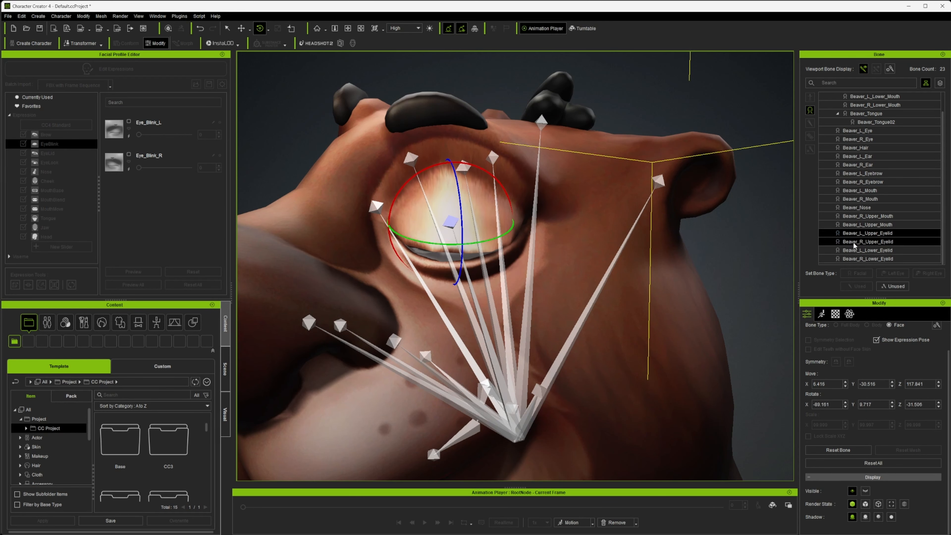
pyautogui.click(873, 243)
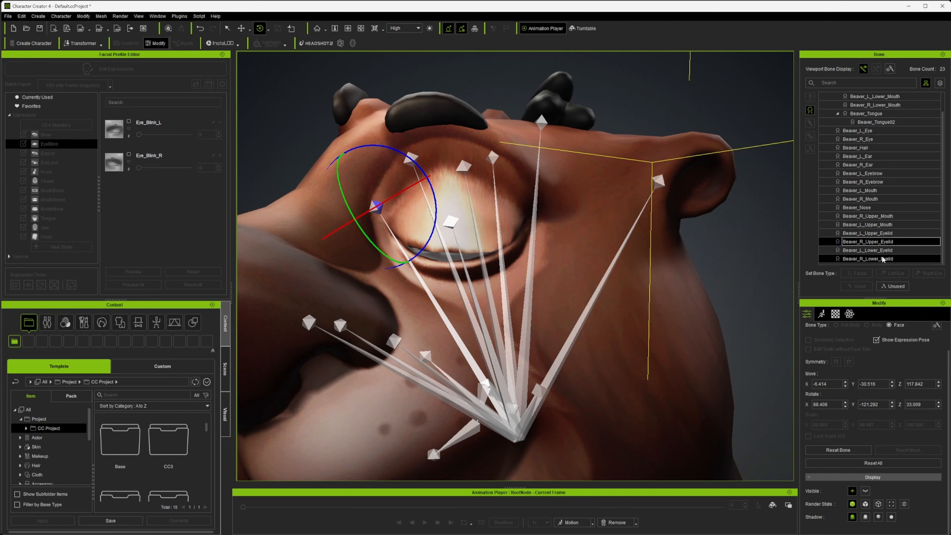
pyautogui.click(872, 251)
pyautogui.moveTo(517, 237); pyautogui.dragTo(464, 200)
pyautogui.moveTo(519, 204); pyautogui.dragTo(577, 212, button='right')
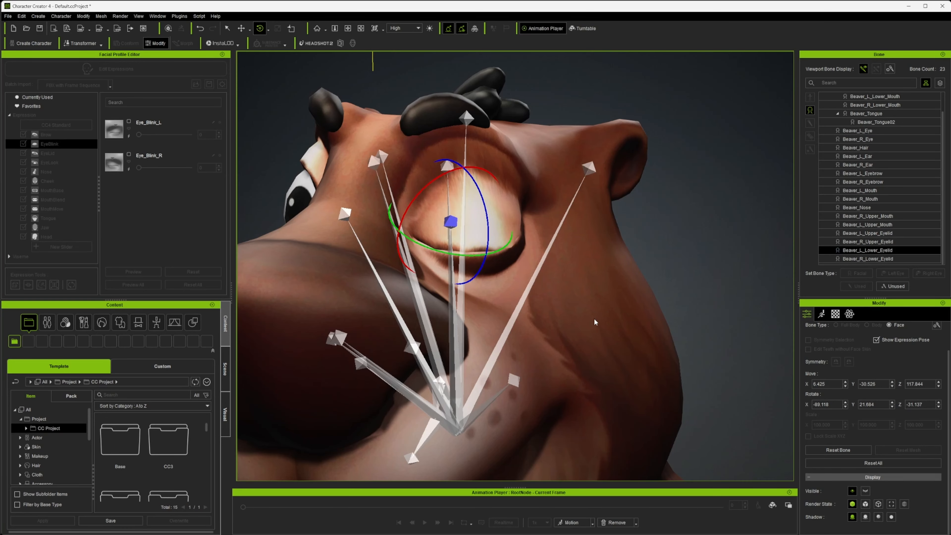
pyautogui.moveTo(595, 322); pyautogui.dragTo(636, 286, button='right')
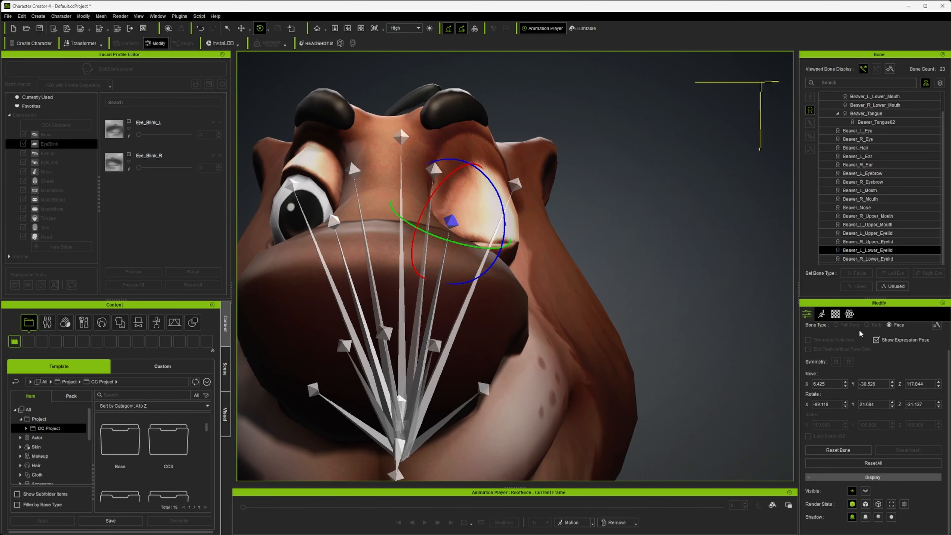
pyautogui.scroll(2, 859, 342)
pyautogui.click(872, 335)
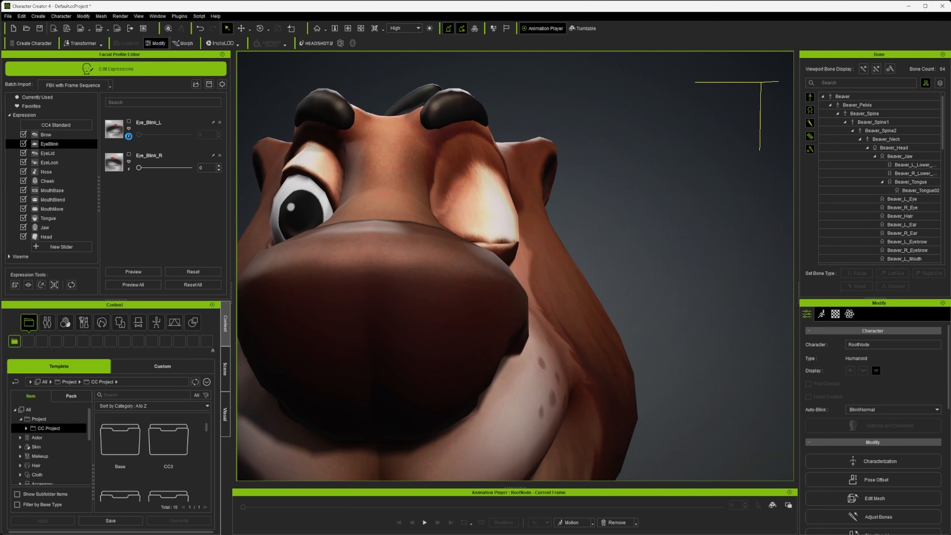
# Step: Activate the Eye_Blink_L expression and set both Eye_Blink_L and Eye_Blink_R to 100 to check the closed eyelids
pyautogui.click(129, 136)
pyautogui.moveTo(190, 135); pyautogui.dragTo(295, 138)
pyautogui.moveTo(141, 168); pyautogui.dragTo(278, 172)
pyautogui.scroll(-3, 320, 236)
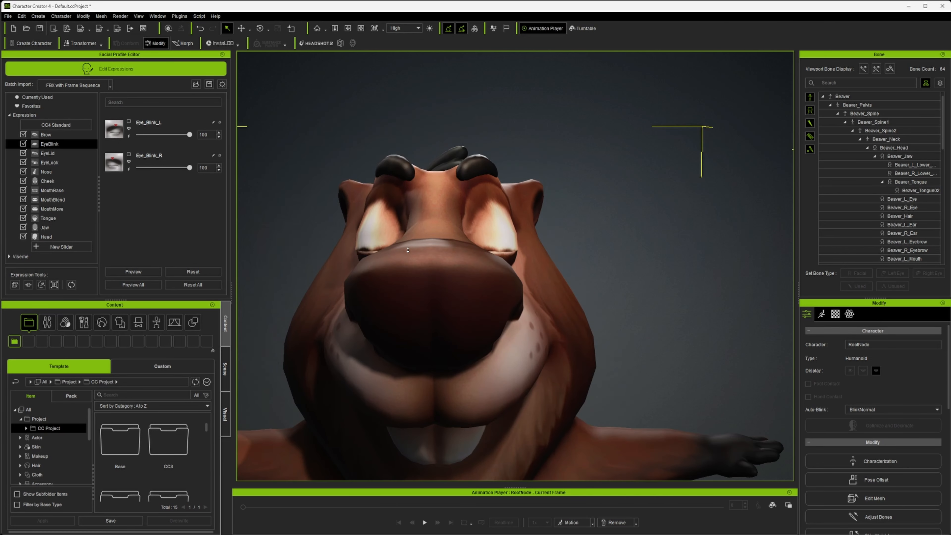
pyautogui.keyDown('alt'); pyautogui.moveTo(496, 278); pyautogui.dragTo(526, 324); pyautogui.keyUp('alt')
pyautogui.scroll(-5, 509, 309)
# Step: Return Eye_Blink_L and Eye_Blink_R to 0 and check the open eyes
pyautogui.moveTo(189, 135); pyautogui.dragTo(127, 136)
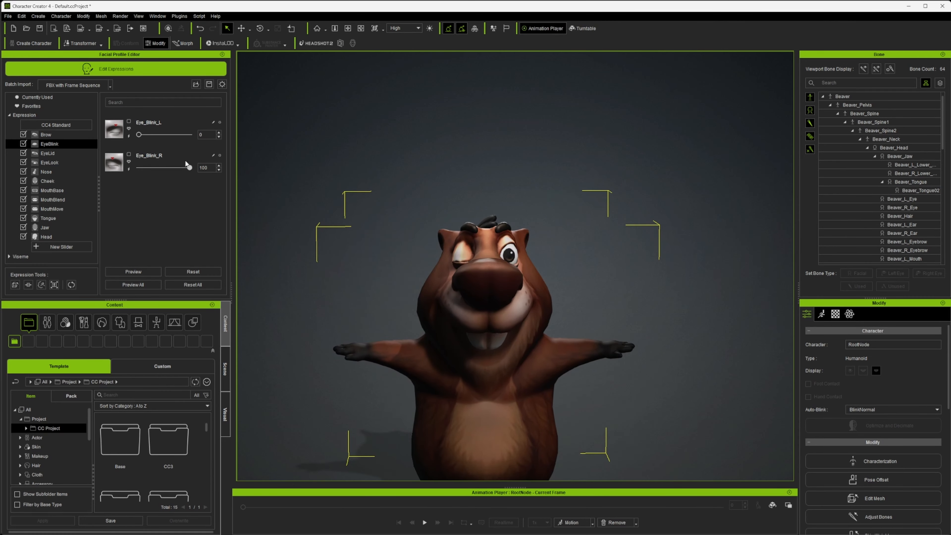
pyautogui.moveTo(190, 168); pyautogui.dragTo(97, 167)
pyautogui.scroll(4, 530, 311)
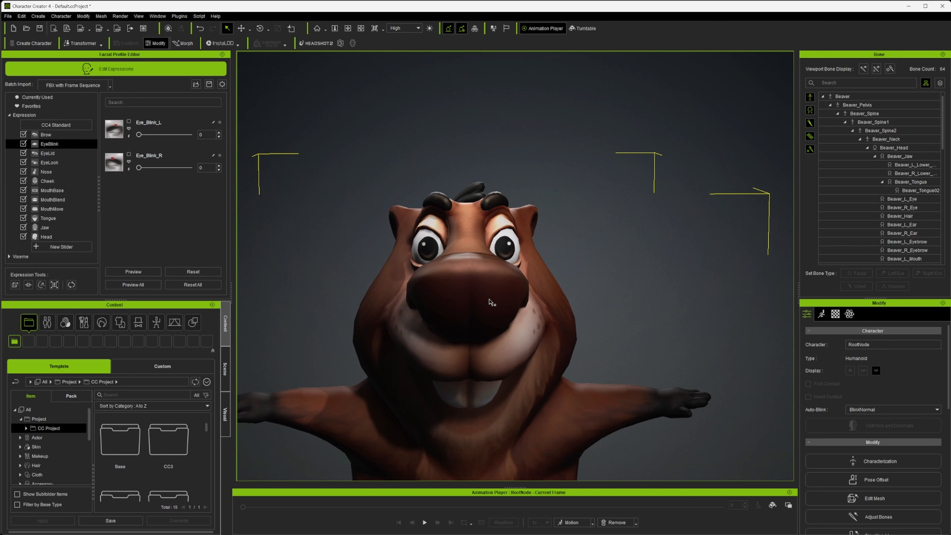
pyautogui.scroll(2, 485, 266)
pyautogui.scroll(3, 484, 264)
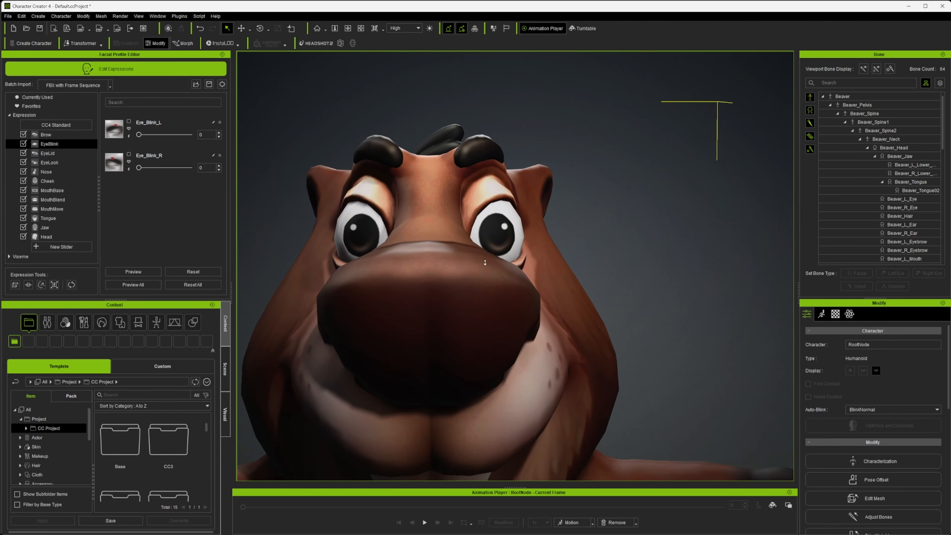
pyautogui.scroll(-3, 484, 265)
pyautogui.keyDown('alt'); pyautogui.moveTo(491, 296); pyautogui.dragTo(501, 259, button='middle'); pyautogui.keyUp('alt')
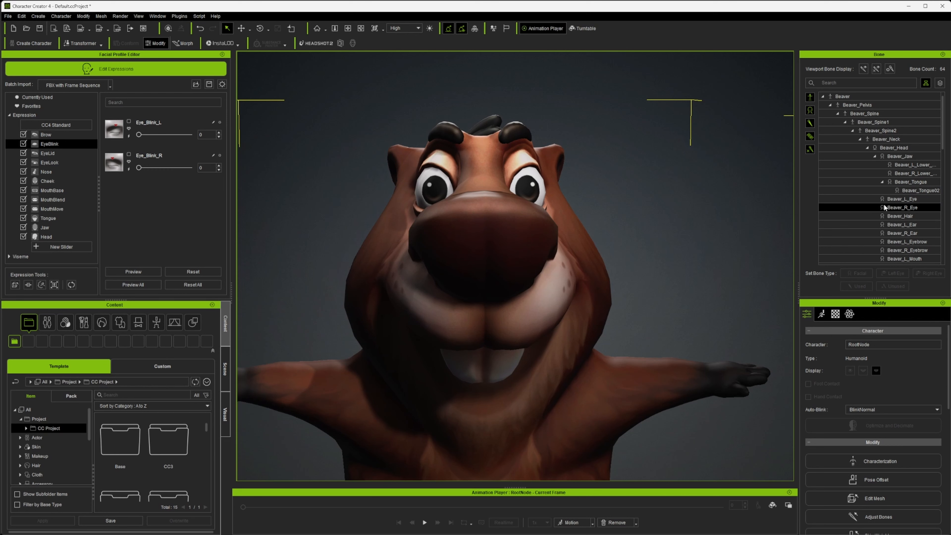
# Step: Show the EyeLook expressions and open facial bone editing with the Beaver_L_Eye bone selected
pyautogui.scroll(-14, 885, 207)
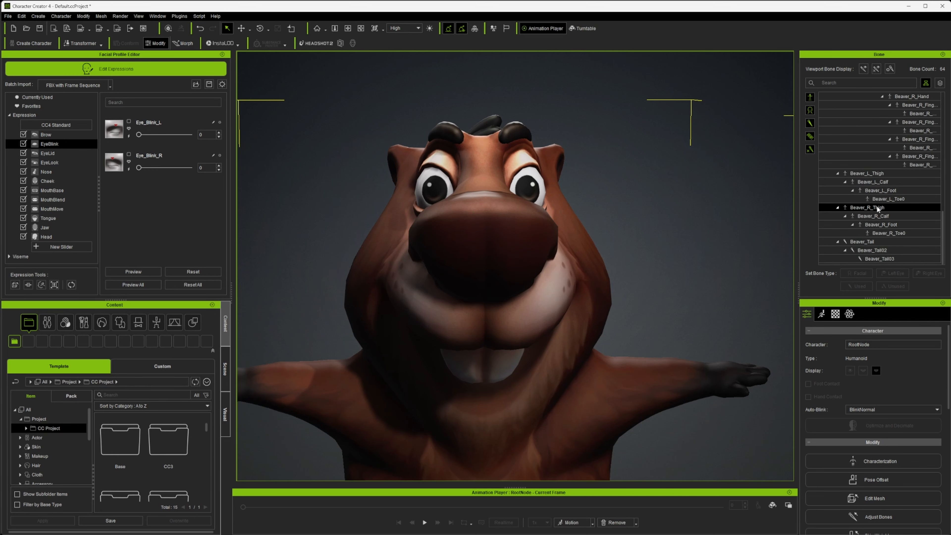
pyautogui.scroll(10, 881, 201)
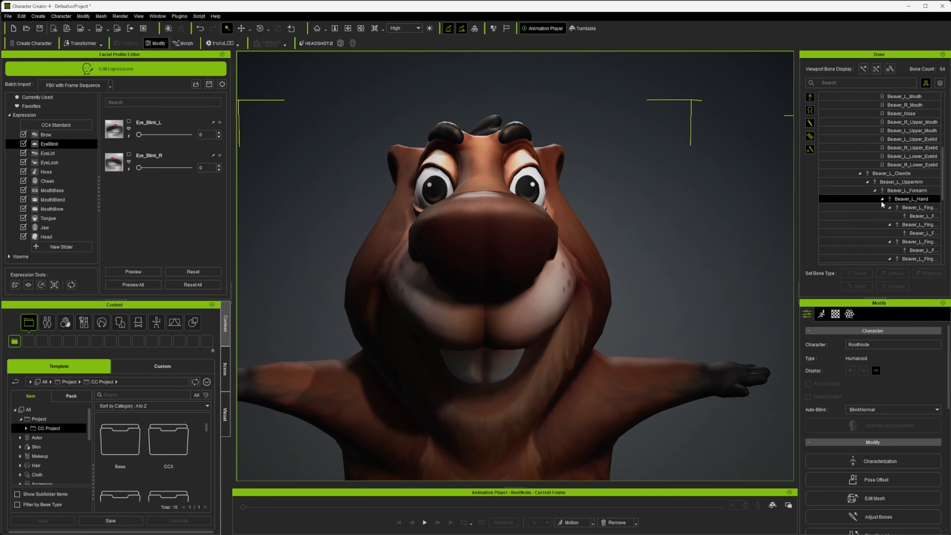
pyautogui.scroll(3, 882, 201)
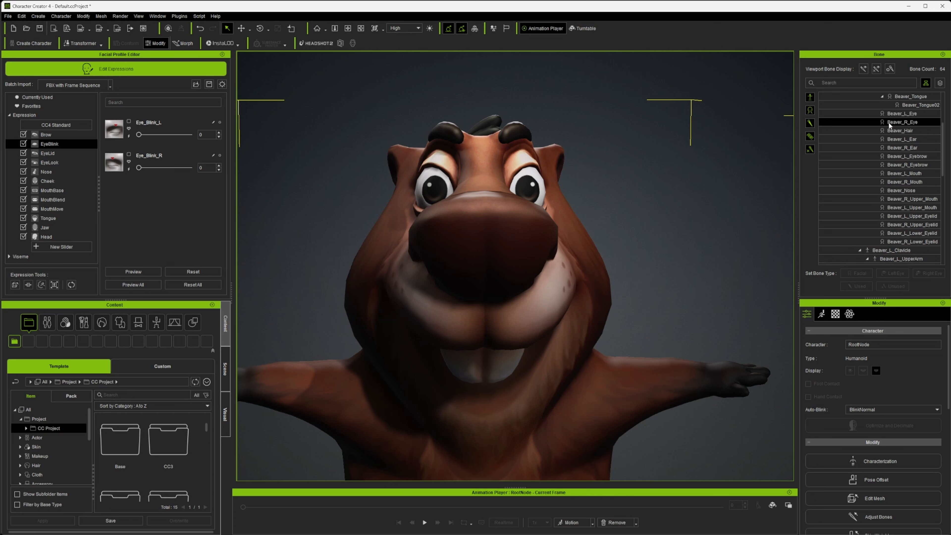
pyautogui.click(896, 113)
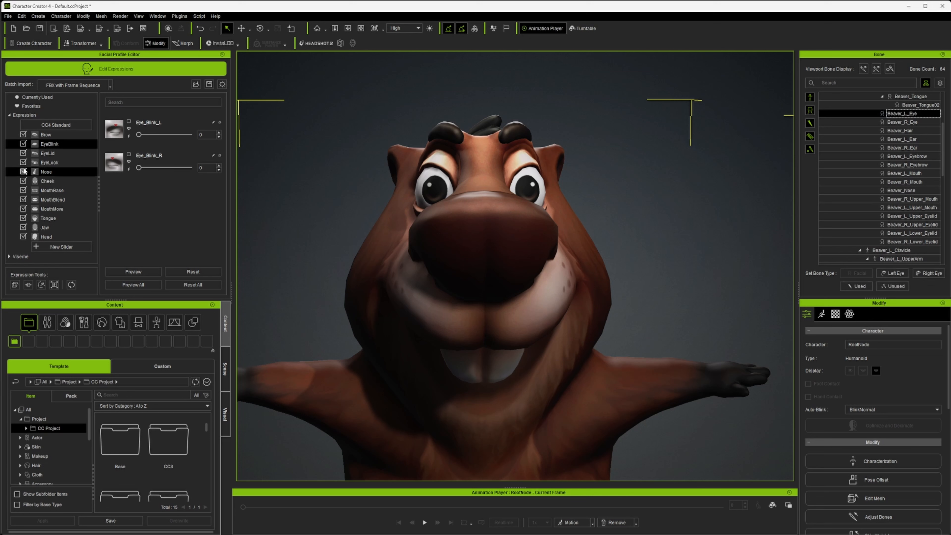
pyautogui.click(50, 162)
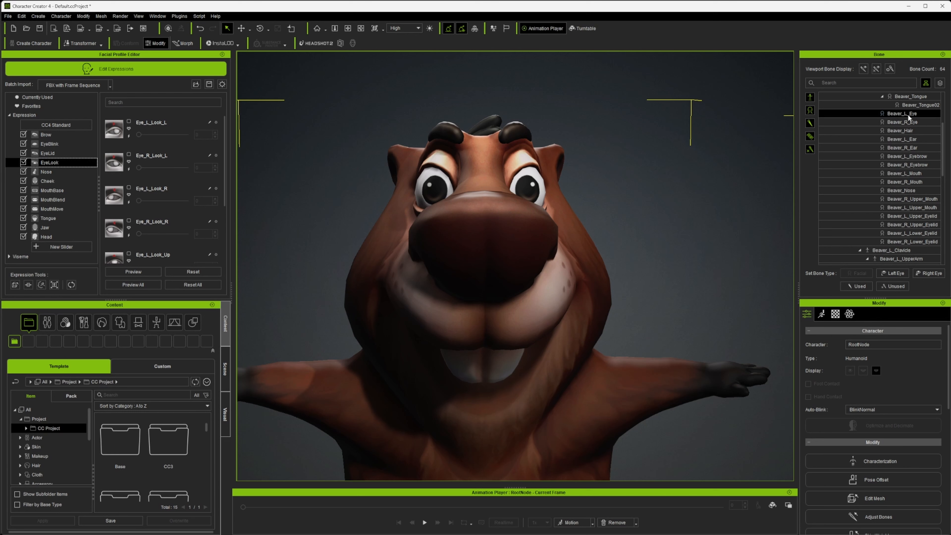
pyautogui.click(54, 285)
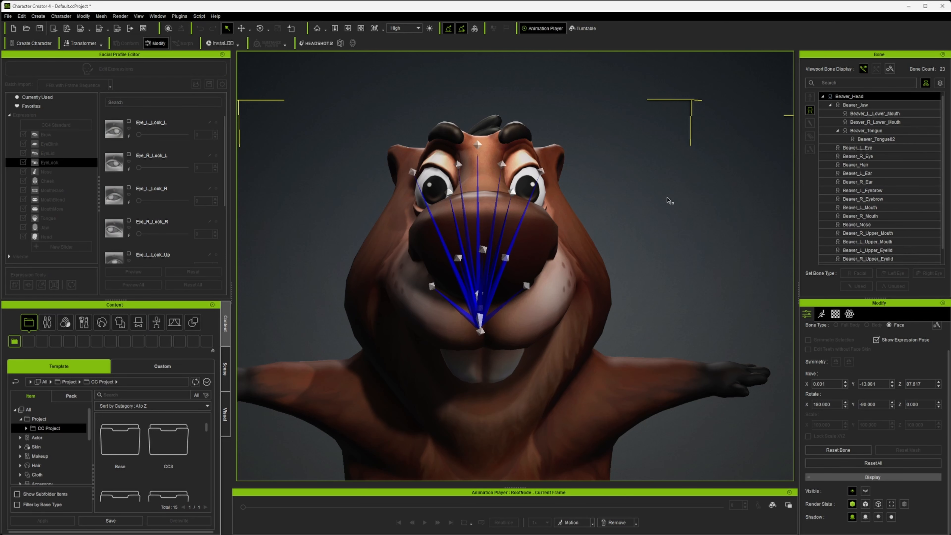
pyautogui.click(538, 221)
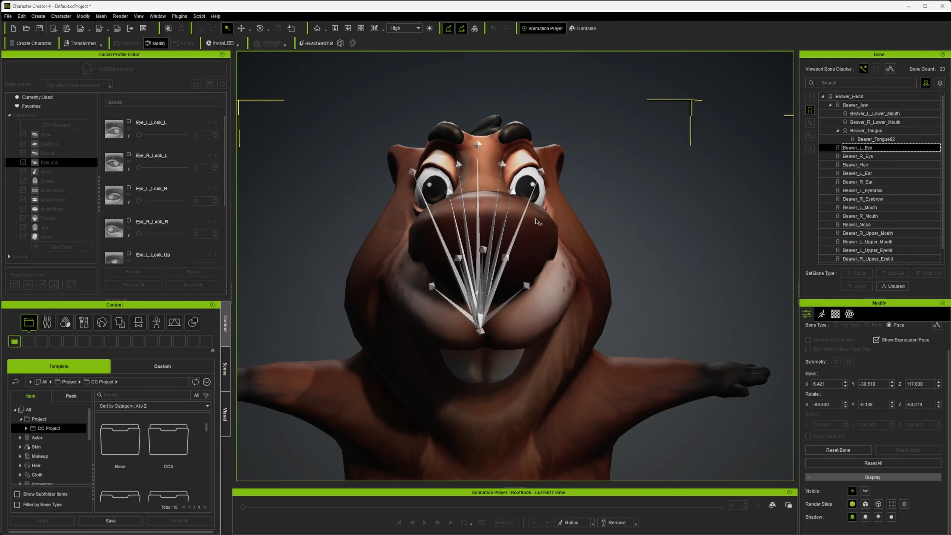
# Step: Try rotating the Beaver_L_Eye bone sideways with the Rotate tool, and undo the rotation
pyautogui.keyDown('alt'); pyautogui.moveTo(583, 191); pyautogui.dragTo(607, 210); pyautogui.keyUp('alt')
pyautogui.scroll(3, 594, 202)
pyautogui.keyDown('alt'); pyautogui.moveTo(607, 210); pyautogui.dragTo(577, 255, button='middle'); pyautogui.keyUp('alt')
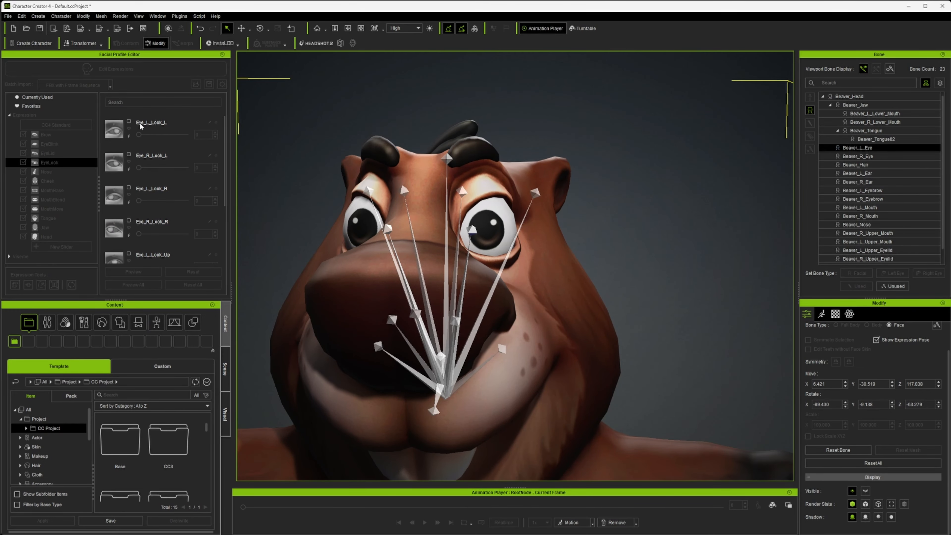
pyautogui.press('e')
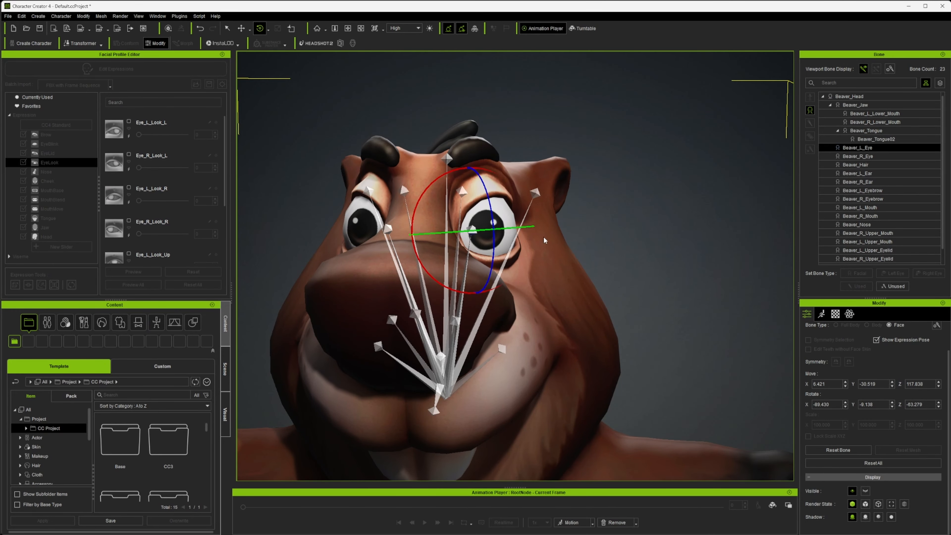
pyautogui.moveTo(544, 237)
pyautogui.keyDown('alt'); pyautogui.mouseDown()
pyautogui.moveTo(476, 240)
pyautogui.moveTo(542, 242)
pyautogui.moveTo(567, 231)
pyautogui.moveTo(556, 235)
pyautogui.mouseUp(); pyautogui.keyUp('alt')
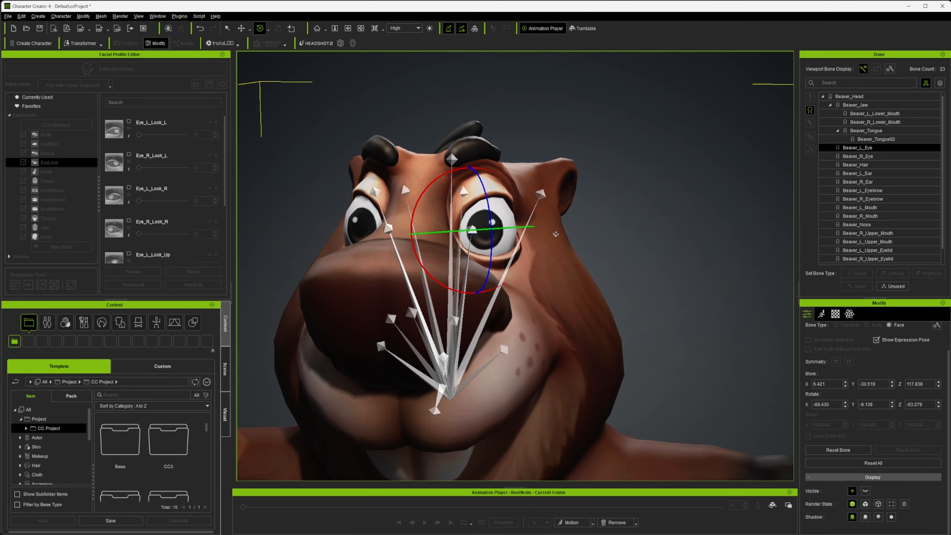
pyautogui.press('e')
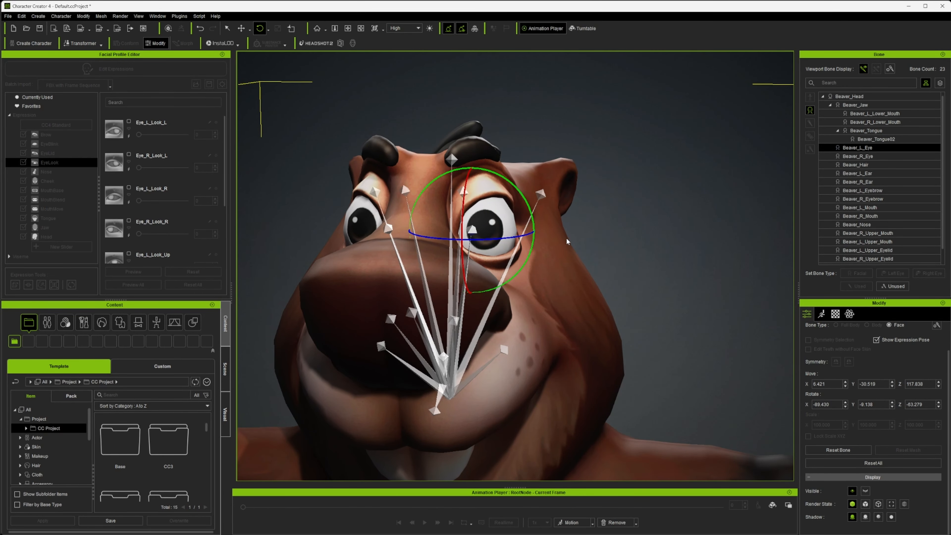
pyautogui.moveTo(532, 235); pyautogui.dragTo(370, 236)
pyautogui.hotkey('ctrl', 'z')
# Step: Rotate the Beaver_L_Eye bone outward to a Z rotation of about -35 for Eye_L_Look_L, and finish the bone editing
pyautogui.scroll(-3, 572, 255)
pyautogui.scroll(-2, 572, 255)
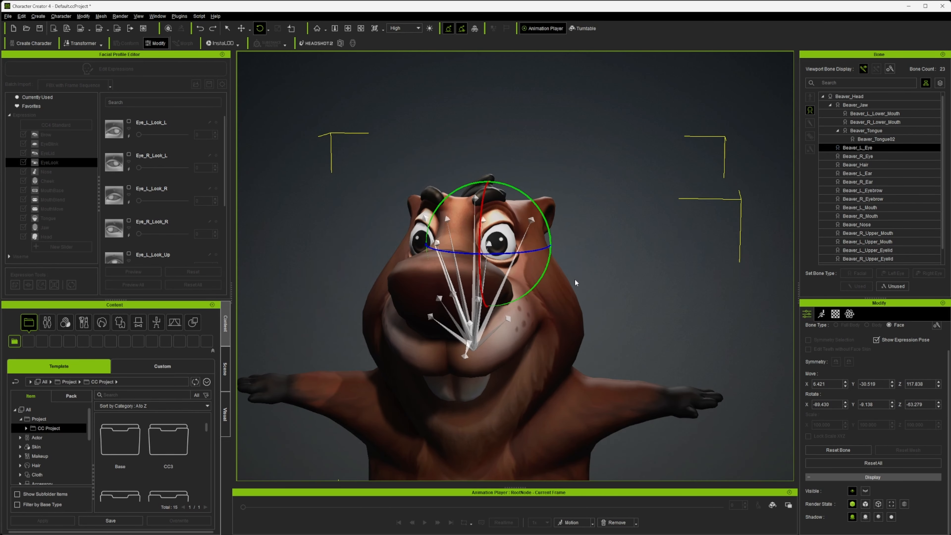
pyautogui.moveTo(577, 284); pyautogui.dragTo(613, 258, button='right')
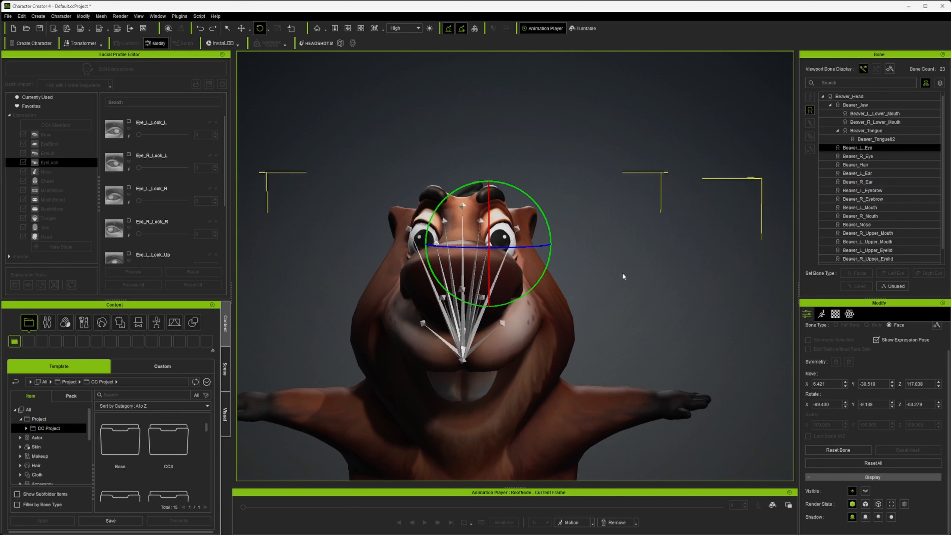
pyautogui.press('e')
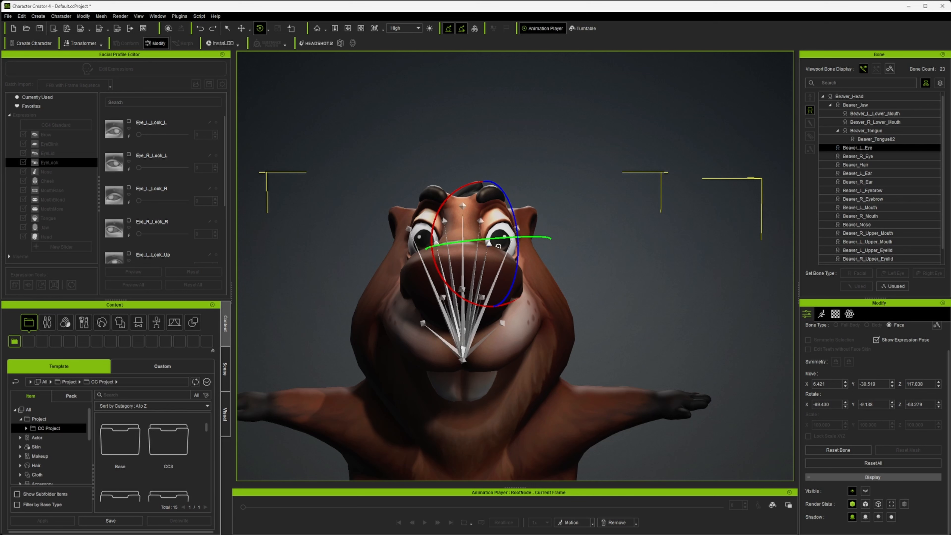
pyautogui.press('e')
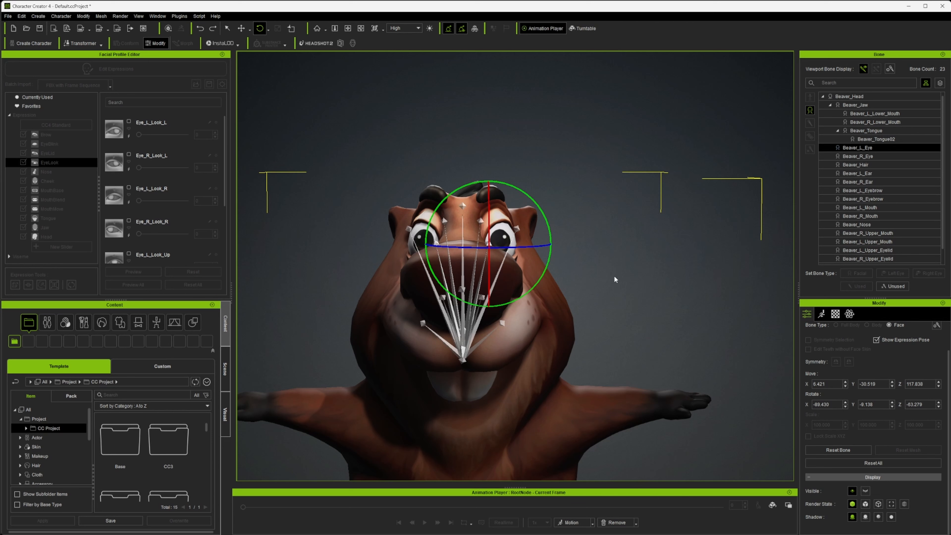
pyautogui.scroll(3, 601, 264)
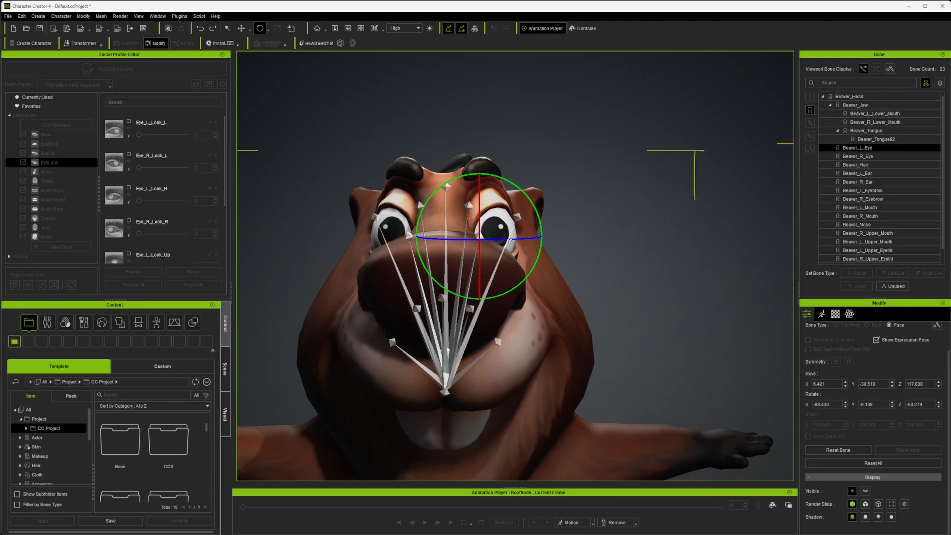
pyautogui.moveTo(510, 242); pyautogui.dragTo(520, 241)
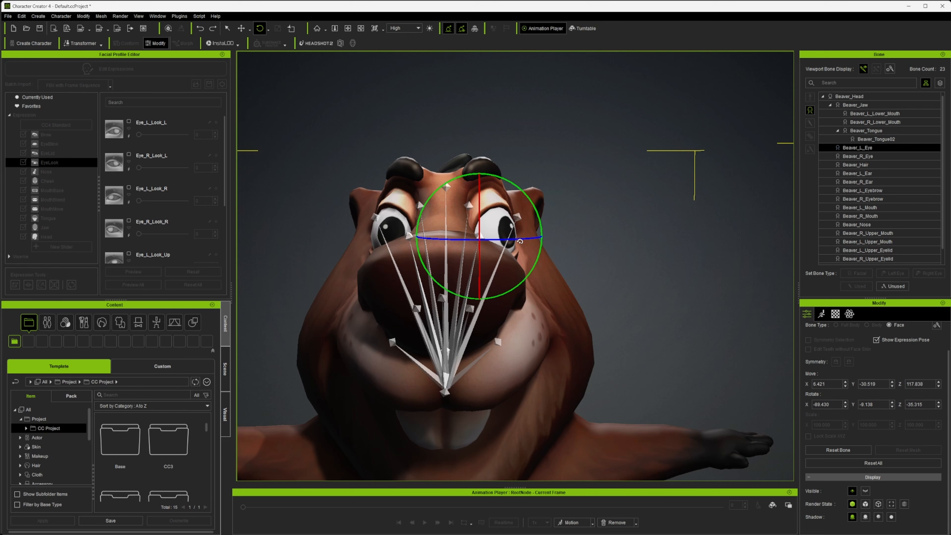
pyautogui.moveTo(521, 241); pyautogui.dragTo(520, 242)
pyautogui.scroll(2, 885, 375)
pyautogui.click(887, 335)
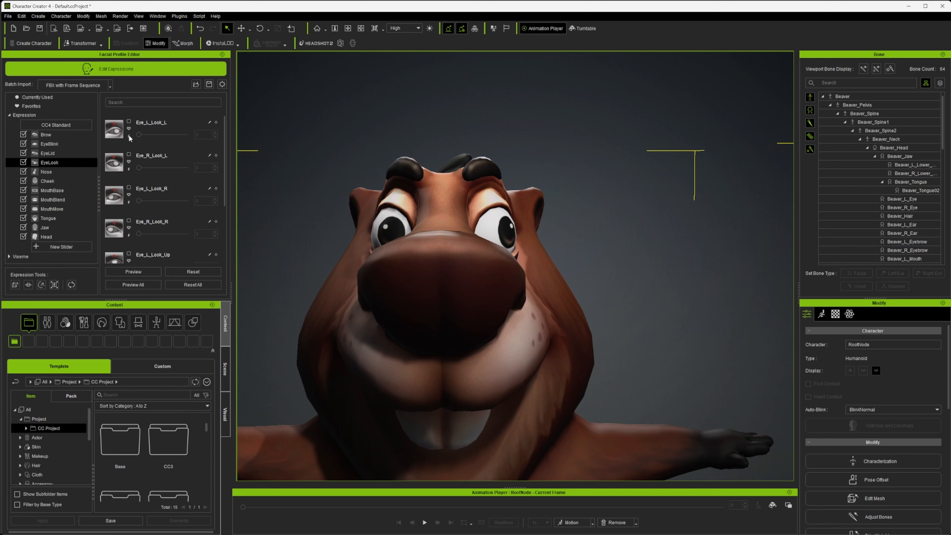
# Step: Test the Eye_L_Look_L expression and return it to 0, and reopen facial bone editing
pyautogui.click(151, 135)
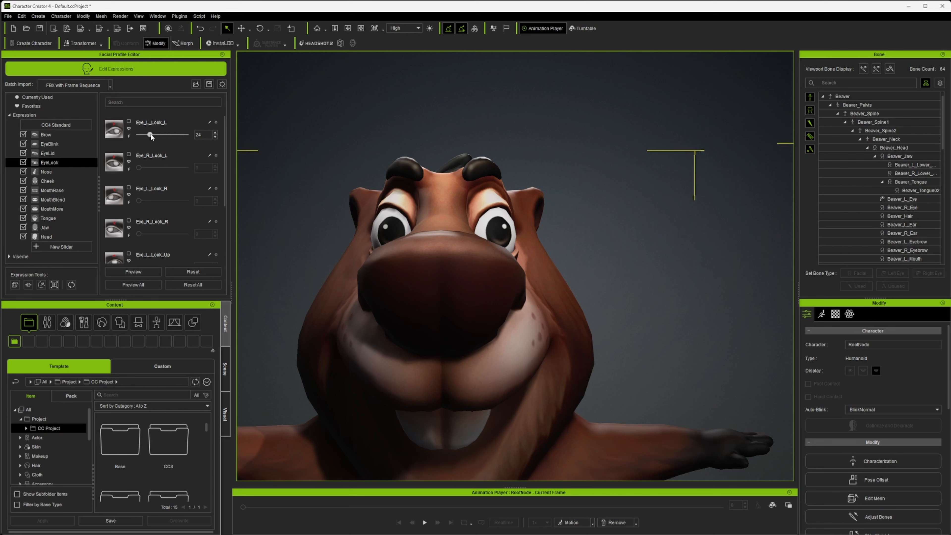
pyautogui.moveTo(151, 135); pyautogui.dragTo(86, 138)
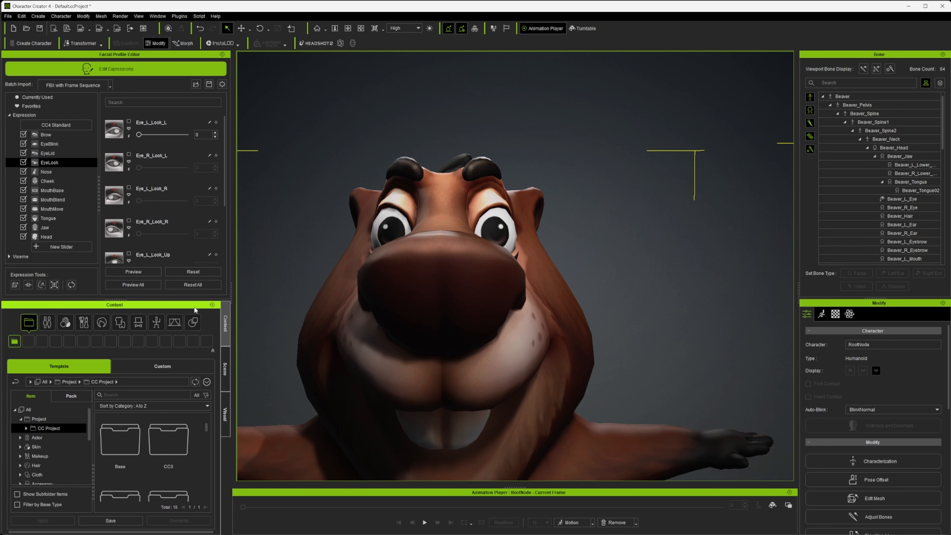
pyautogui.click(54, 286)
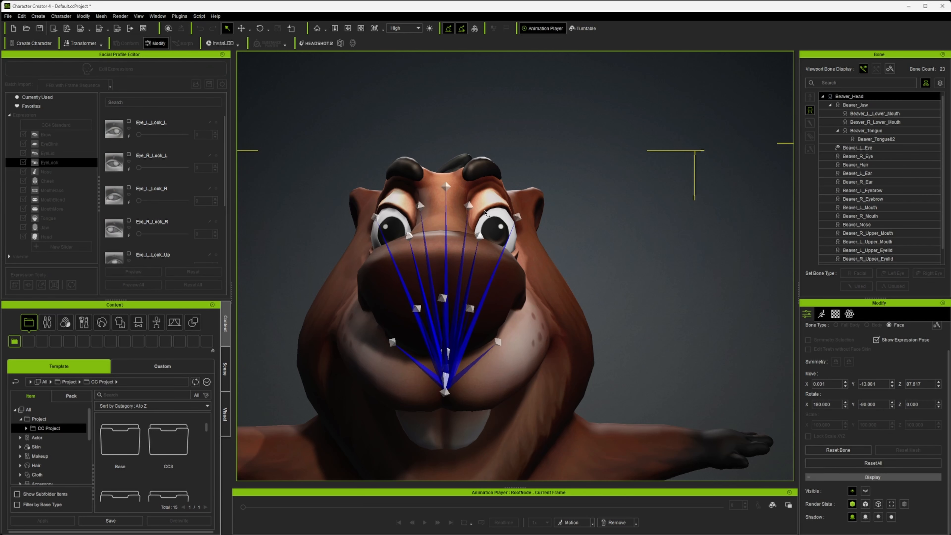
pyautogui.scroll(-1, 896, 240)
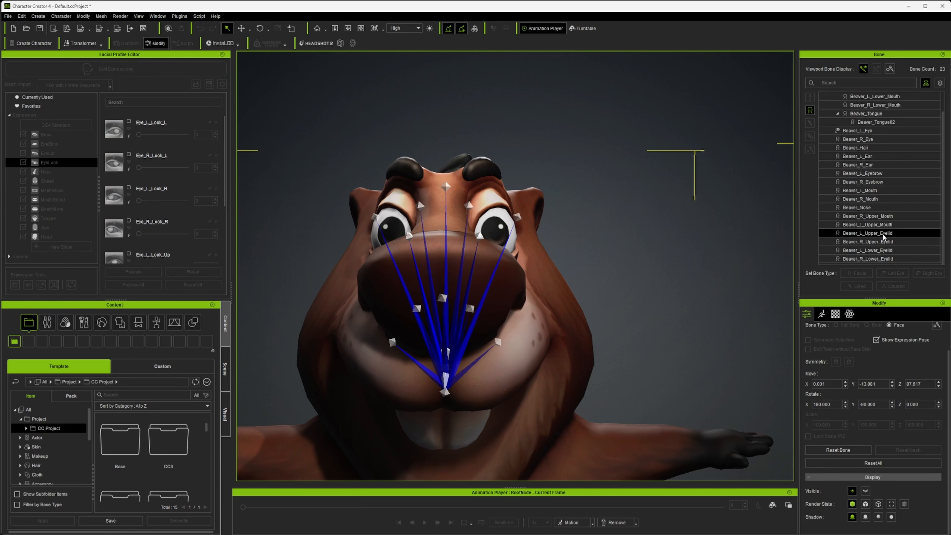
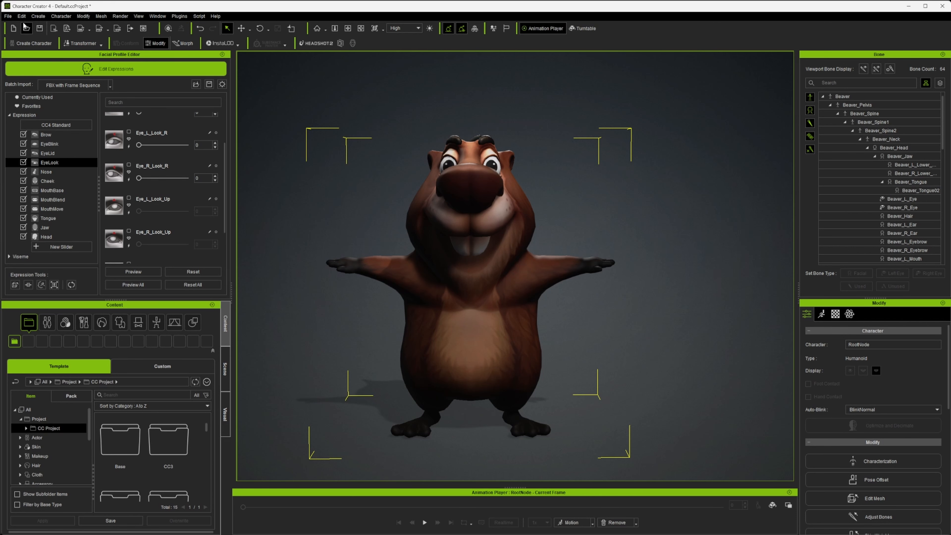
# Step: Save the project under the file name Beaver_01
pyautogui.click(8, 16)
pyautogui.click(39, 66)
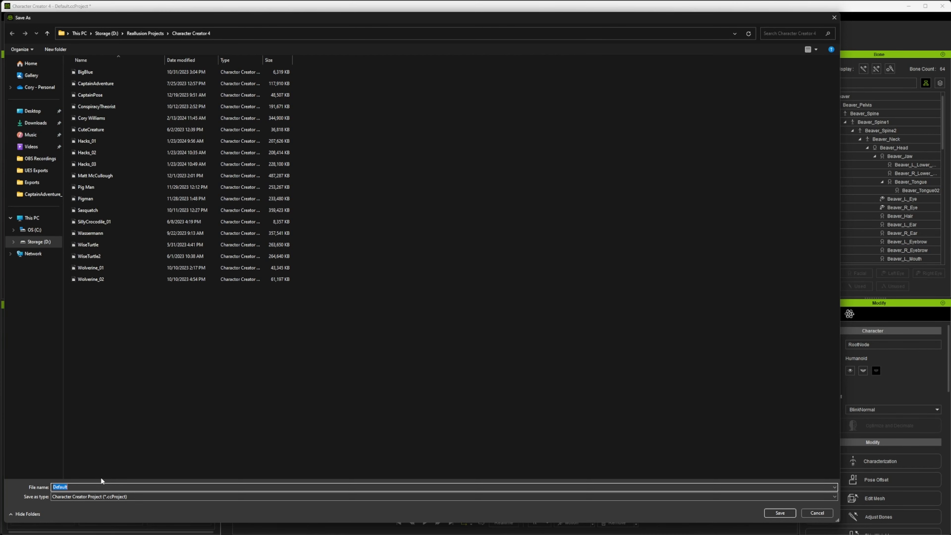
pyautogui.write('Beaver_01')
pyautogui.press('Return')
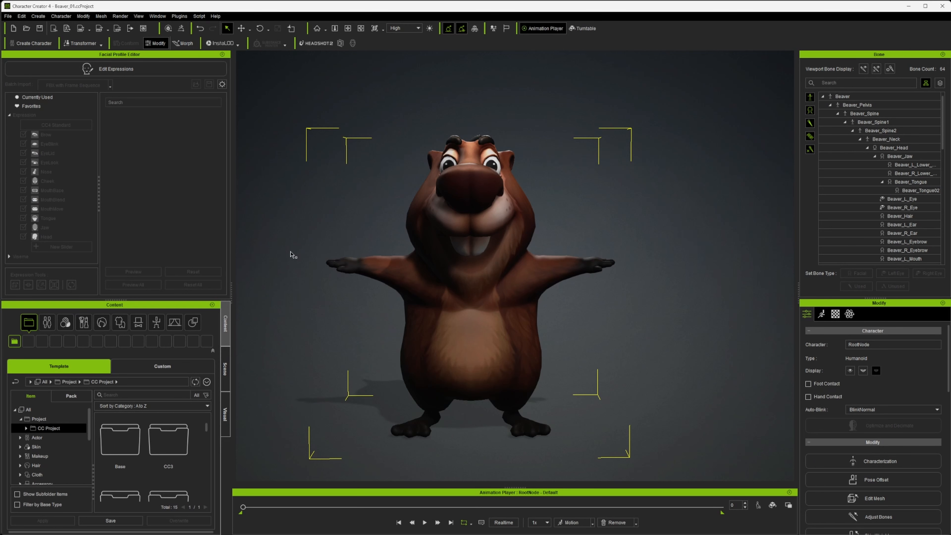
# Step: Restart expression editing, pick the Beaver_L_Mouth bone in the hierarchy, and open facial bone editing
pyautogui.click(134, 70)
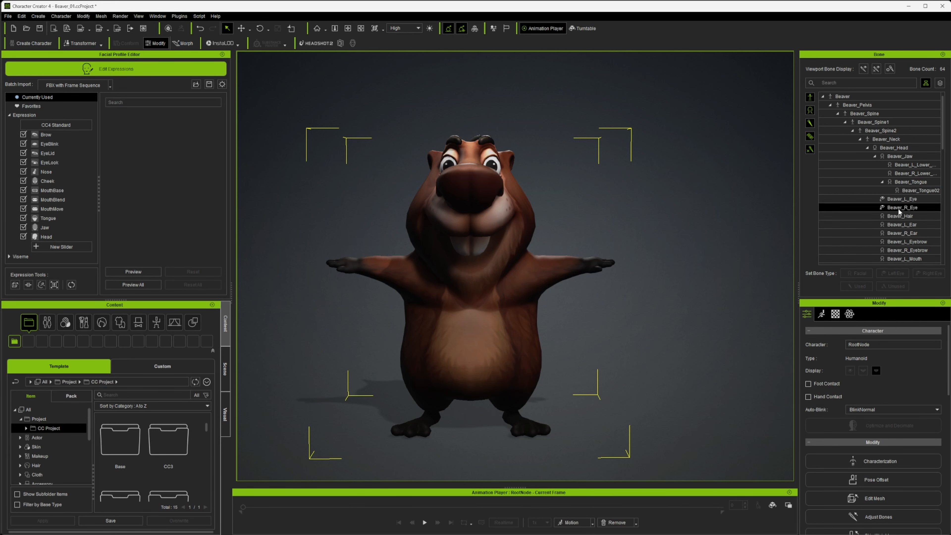
pyautogui.scroll(-1, 911, 242)
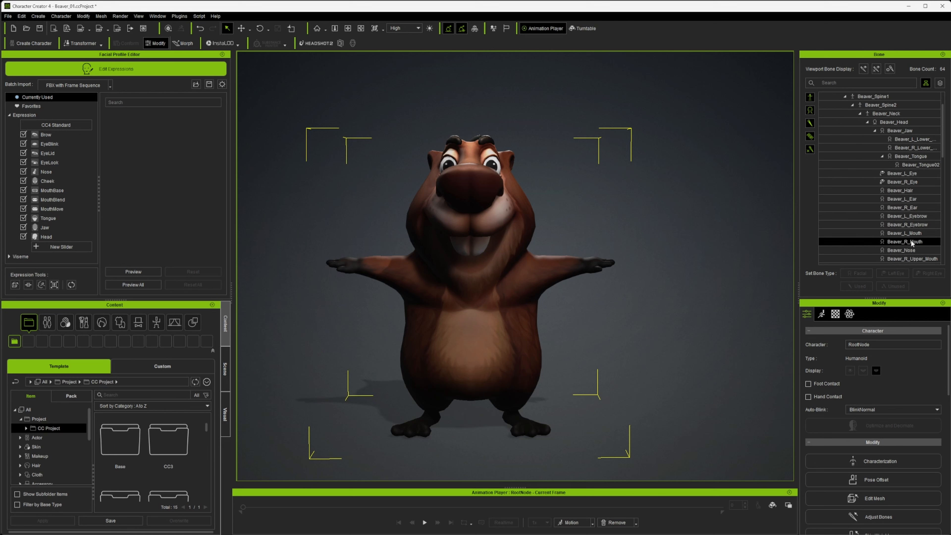
pyautogui.click(910, 234)
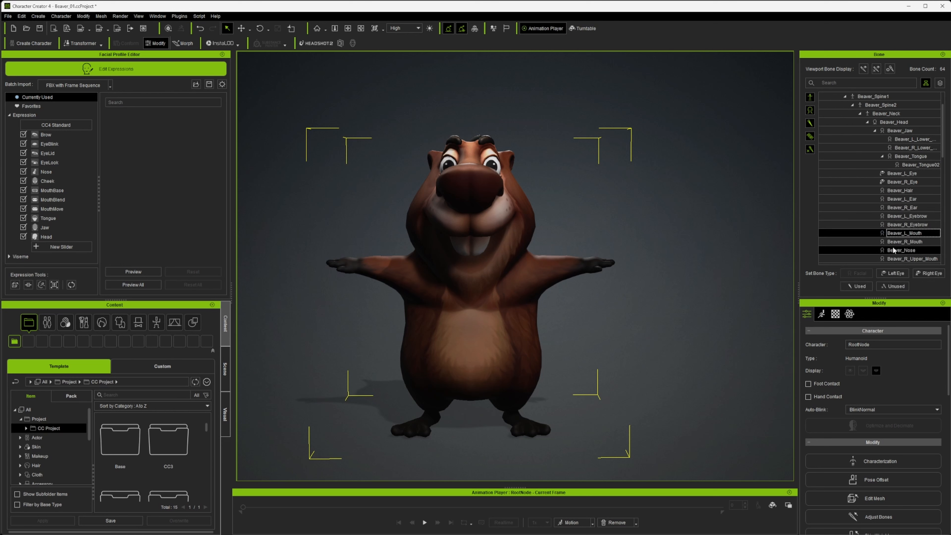
pyautogui.scroll(-1, 913, 252)
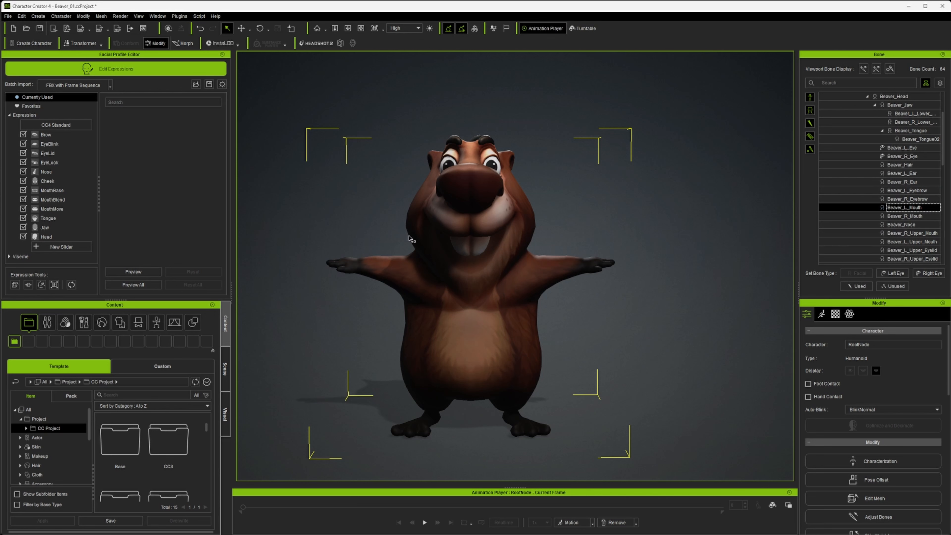
pyautogui.click(57, 285)
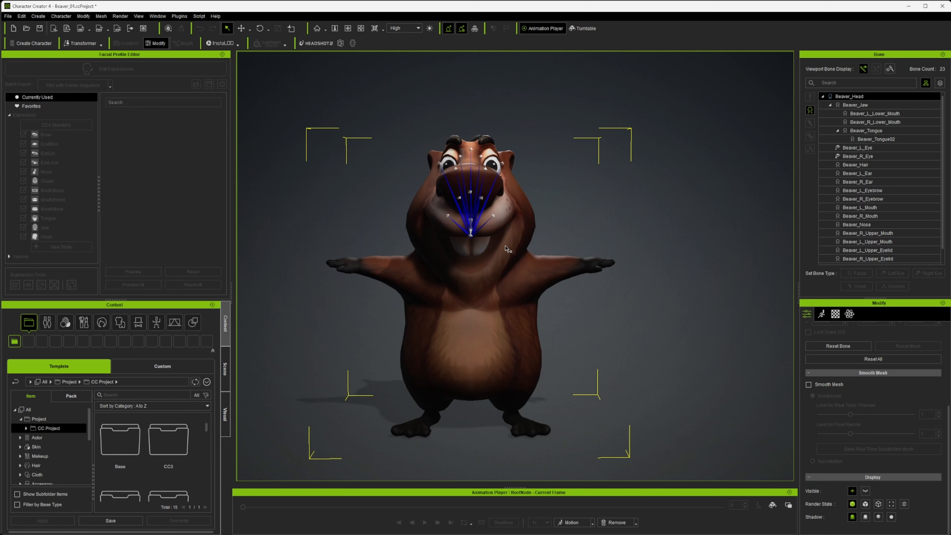
# Step: Try to rotate the Beaver_L_Mouth facial bone with the Rotate tool, viewing the head from the side
pyautogui.moveTo(505, 248); pyautogui.dragTo(398, 249, button='right')
pyautogui.moveTo(397, 250); pyautogui.dragTo(409, 271, button='middle')
pyautogui.scroll(2, 409, 270)
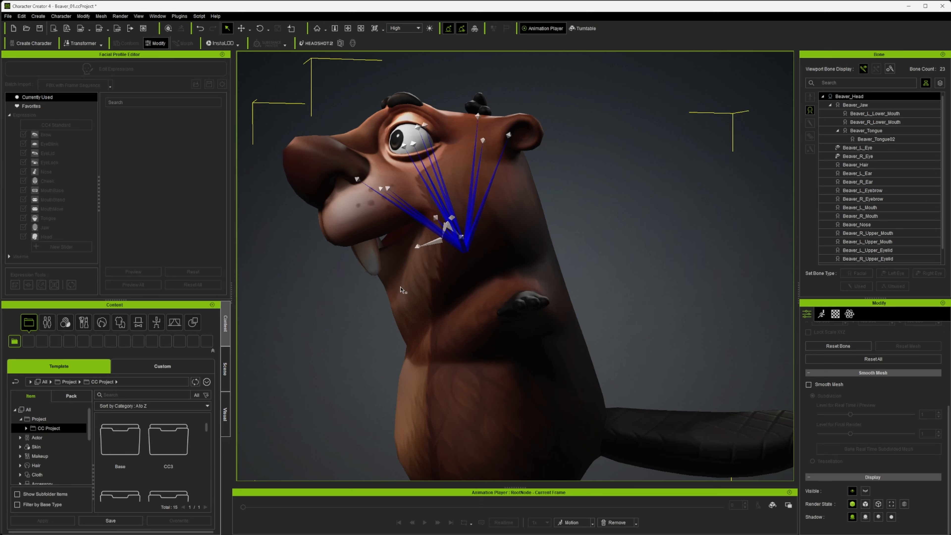
pyautogui.keyDown('alt'); pyautogui.moveTo(402, 288); pyautogui.dragTo(905, 291); pyautogui.keyUp('alt')
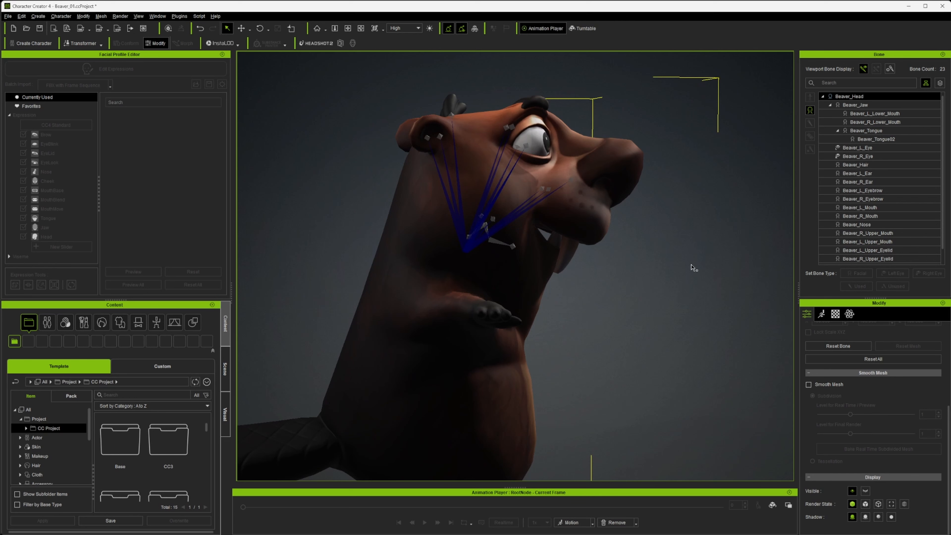
pyautogui.keyDown('alt'); pyautogui.moveTo(694, 268); pyautogui.dragTo(361, 263); pyautogui.keyUp('alt')
pyautogui.click(860, 207)
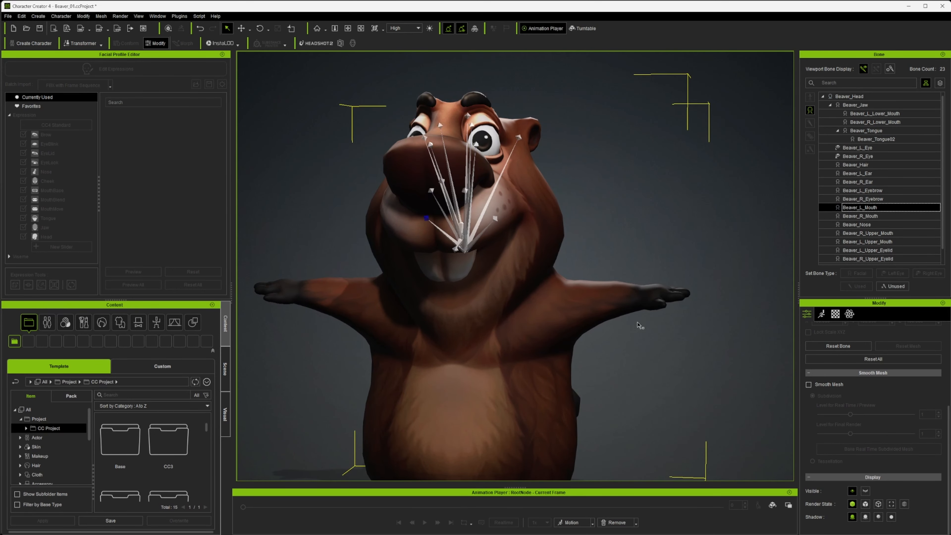
pyautogui.keyDown('alt'); pyautogui.moveTo(638, 325); pyautogui.dragTo(256, 293); pyautogui.keyUp('alt')
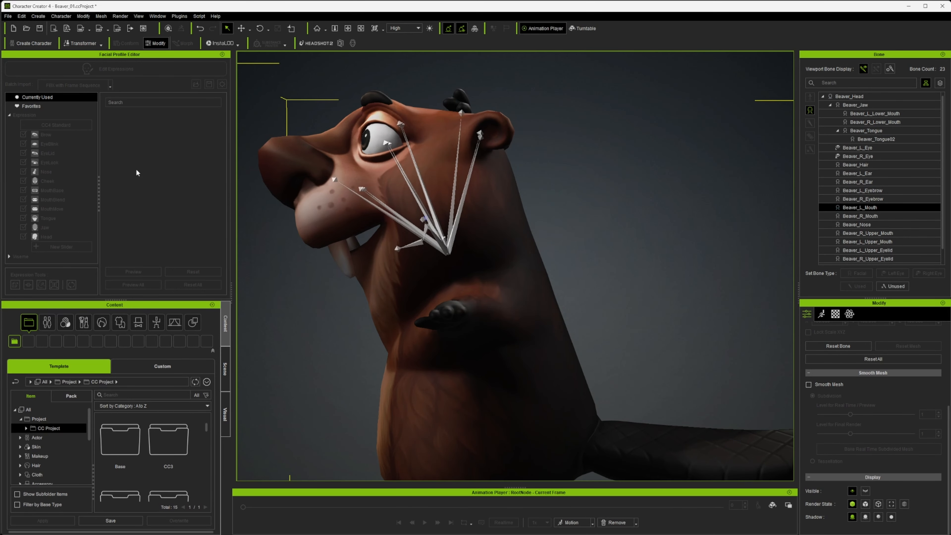
pyautogui.keyDown('ctrl'); pyautogui.click(840, 241); pyautogui.keyUp('ctrl')
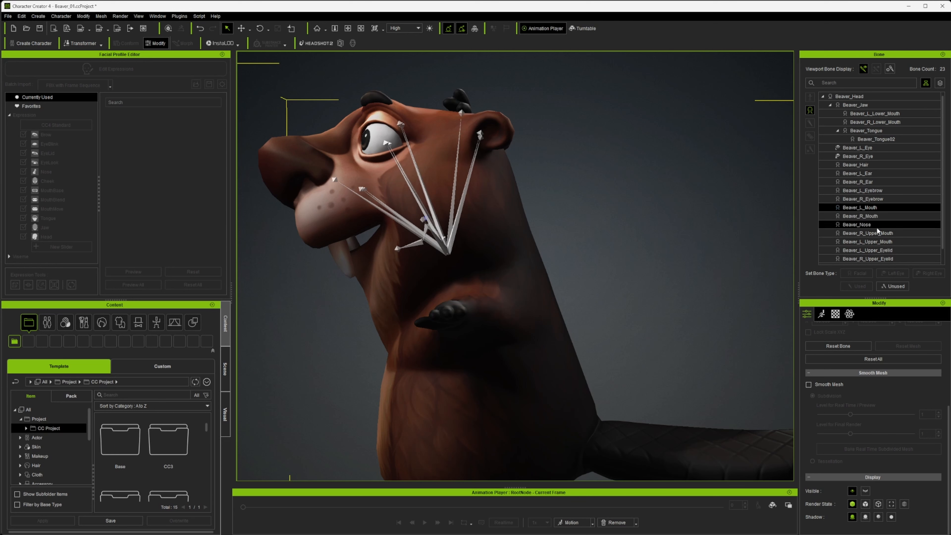
pyautogui.press('e')
pyautogui.moveTo(441, 256); pyautogui.dragTo(581, 258)
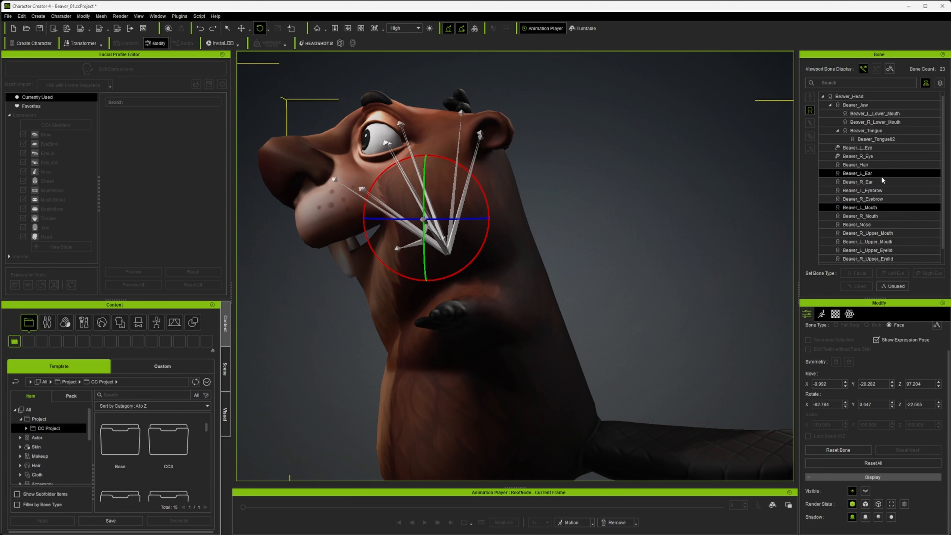
# Step: Rotate the Beaver_Jaw bone open to a Y rotation of about 49, and finish the bone editing
pyautogui.click(856, 105)
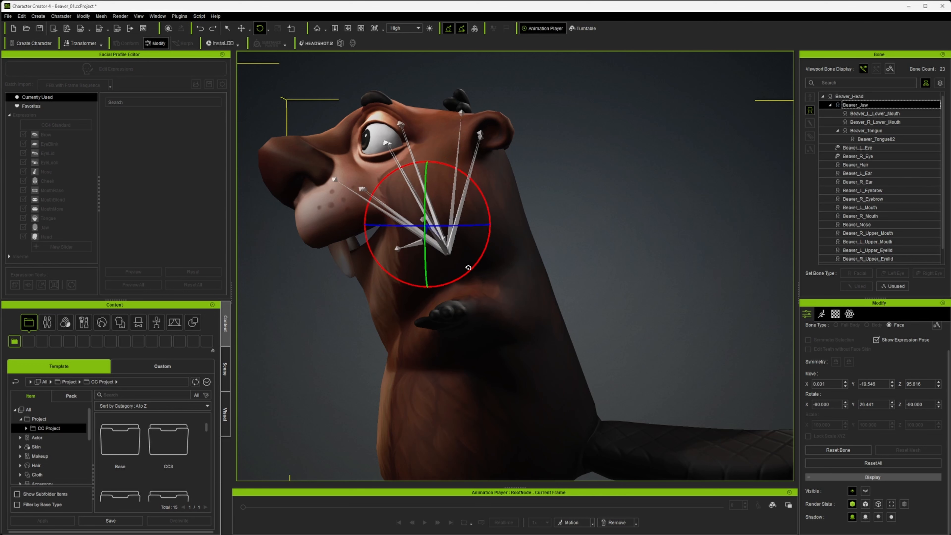
pyautogui.moveTo(473, 268); pyautogui.dragTo(480, 268)
pyautogui.moveTo(482, 268); pyautogui.dragTo(691, 291, button='right')
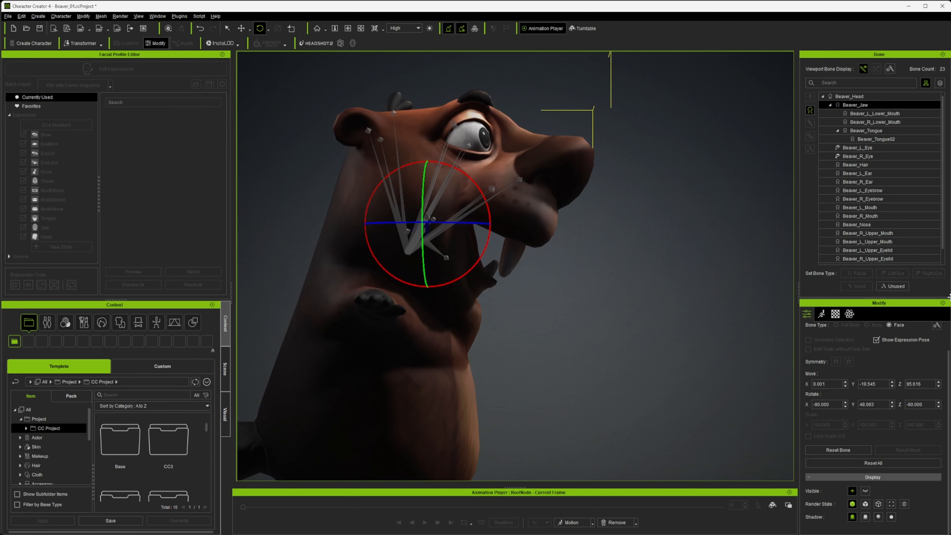
pyautogui.moveTo(499, 214); pyautogui.dragTo(491, 212)
pyautogui.moveTo(492, 212); pyautogui.dragTo(398, 277, button='right')
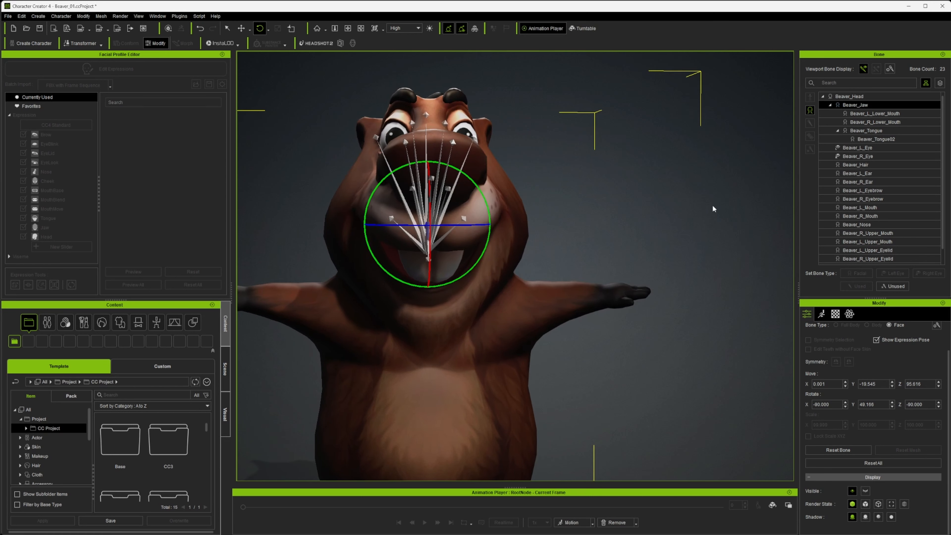
pyautogui.scroll(1, 857, 378)
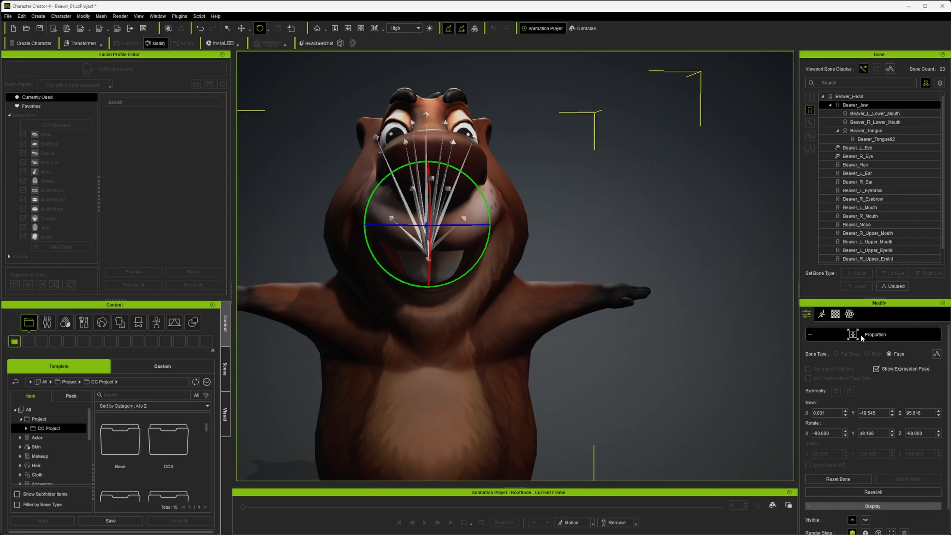
pyautogui.click(857, 334)
# Step: Assign the opened jaw pose to the Jaw_Open expression, and return its value to 0
pyautogui.click(41, 227)
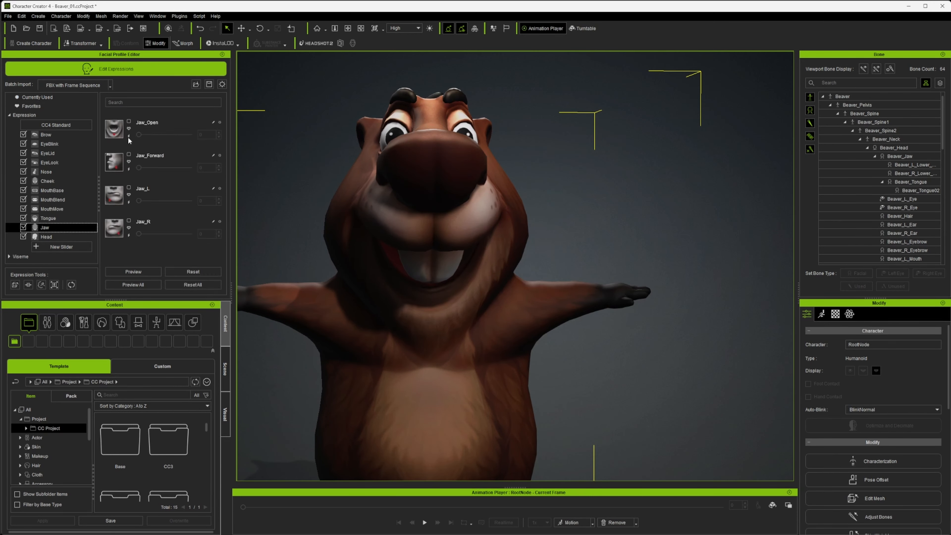
pyautogui.click(128, 136)
pyautogui.moveTo(190, 134); pyautogui.dragTo(137, 136)
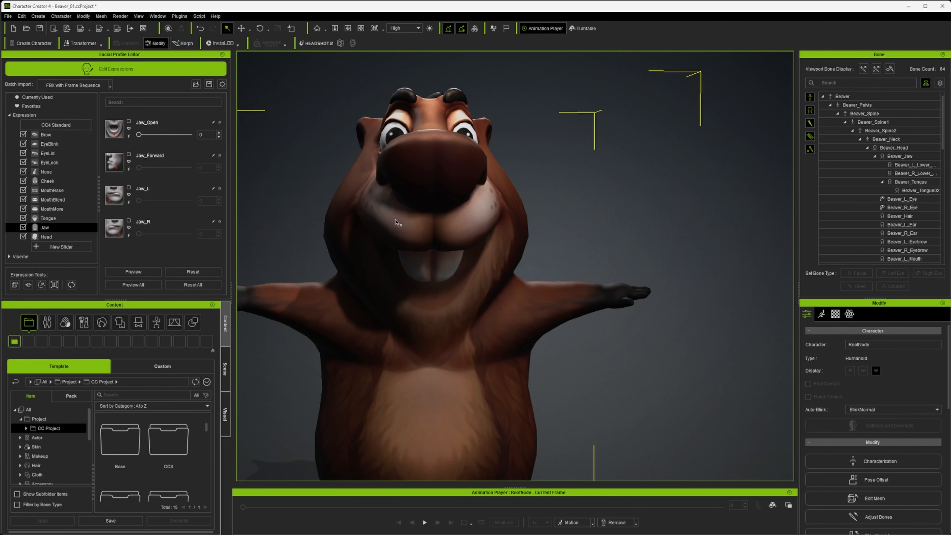
# Step: Examine the beaver's face in three-quarter view and look through its full bone hierarchy, including the jaw bone
pyautogui.keyDown('alt'); pyautogui.moveTo(487, 241); pyautogui.dragTo(361, 250, button='right'); pyautogui.keyUp('alt')
pyautogui.keyDown('alt'); pyautogui.moveTo(362, 251); pyautogui.dragTo(472, 249); pyautogui.keyUp('alt')
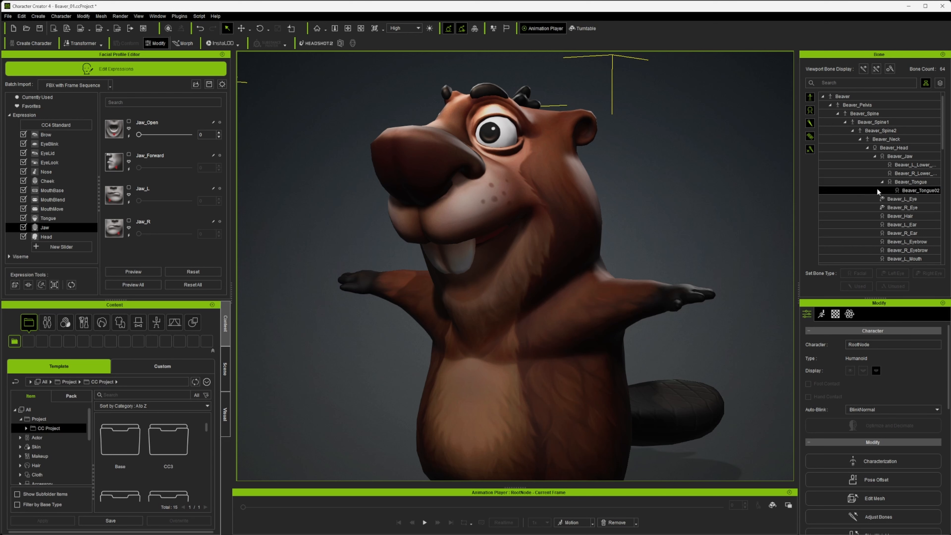
pyautogui.click(881, 147)
pyautogui.scroll(-2, 879, 145)
pyautogui.click(896, 156)
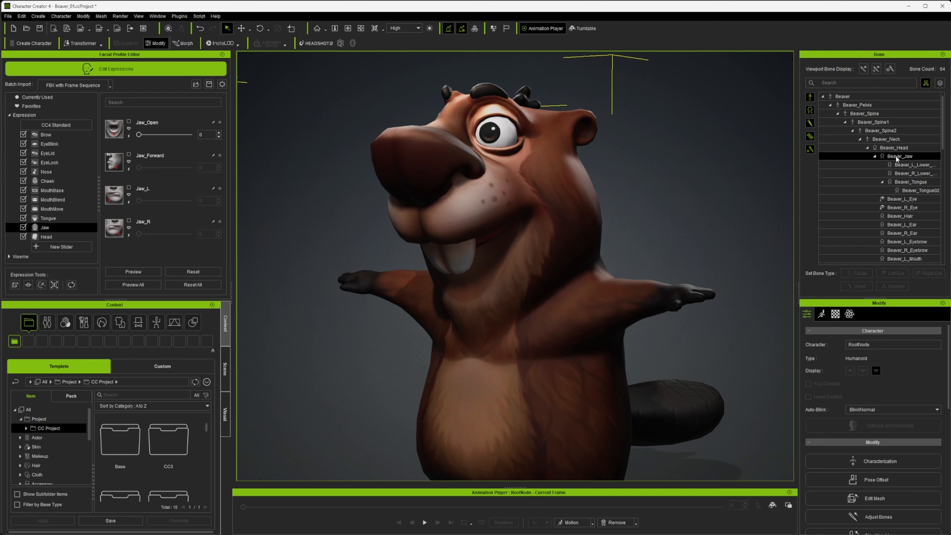
pyautogui.scroll(-6, 896, 159)
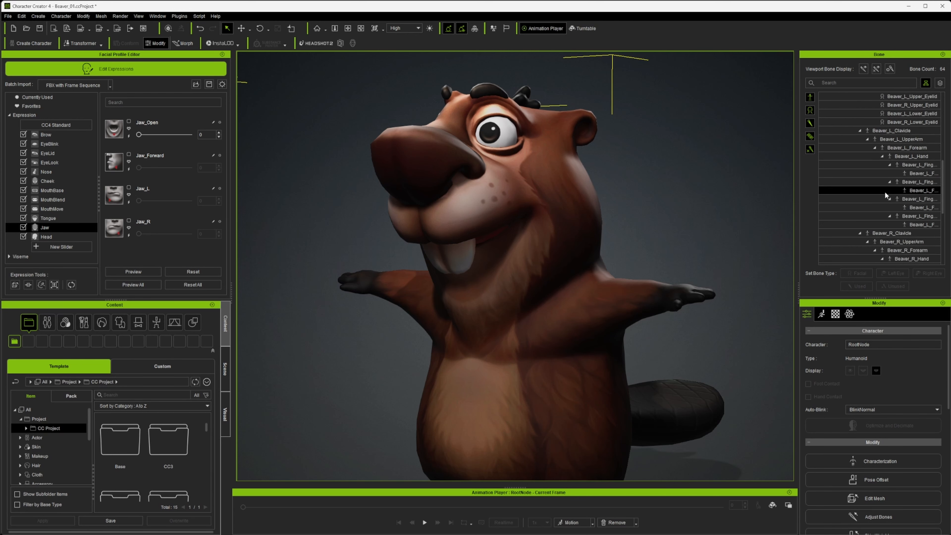
pyautogui.scroll(6, 880, 200)
pyautogui.scroll(-10, 830, 186)
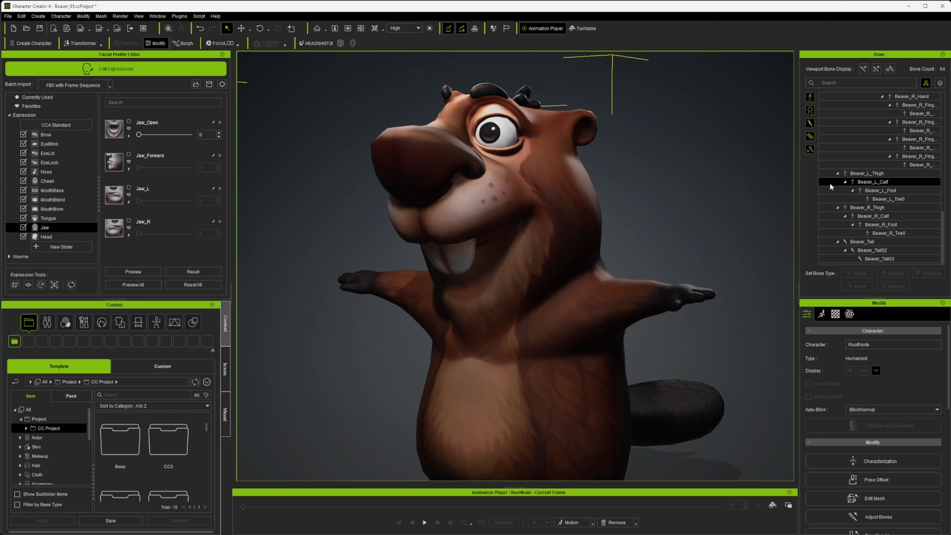
pyautogui.scroll(12, 885, 191)
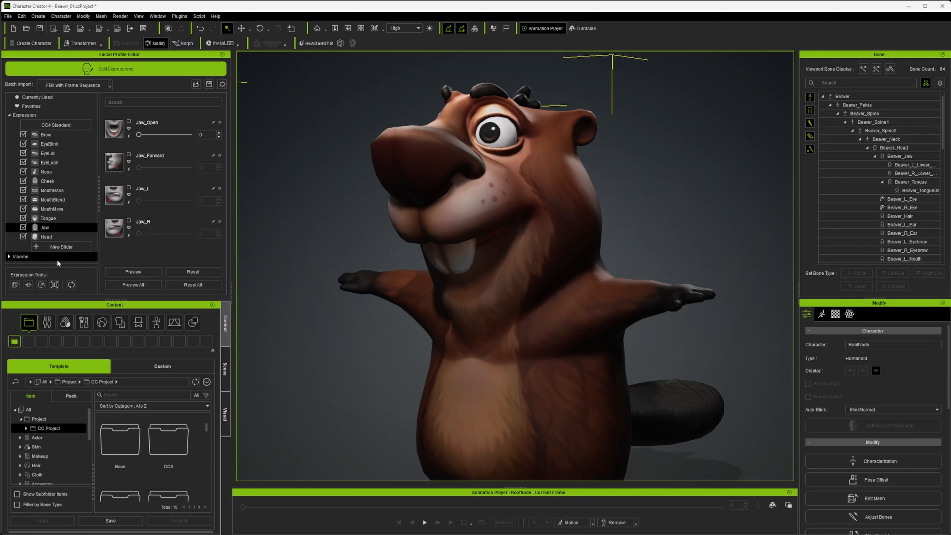
# Step: Edit the facial bones, rotate Beaver_L_Eyebrow to a Y rotation of about -71, and finish the bone editing
pyautogui.click(54, 285)
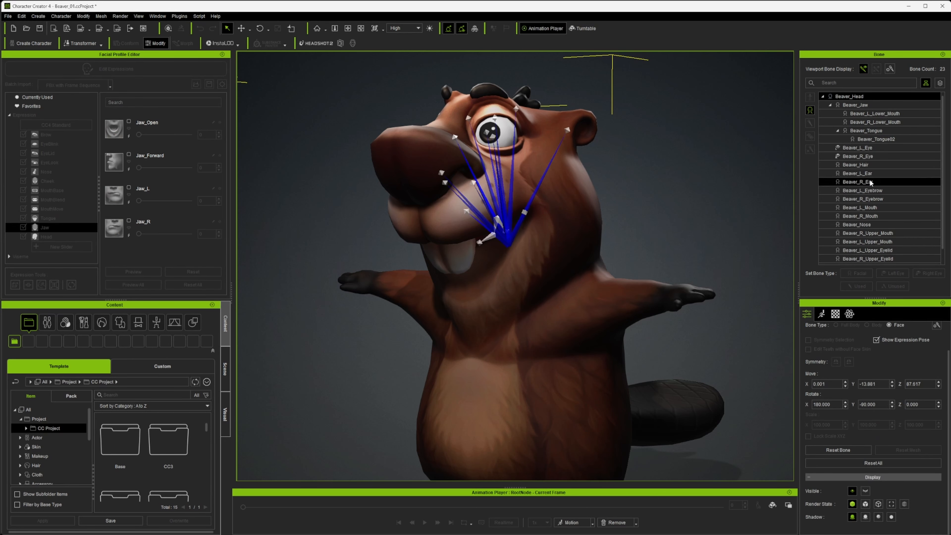
pyautogui.click(875, 192)
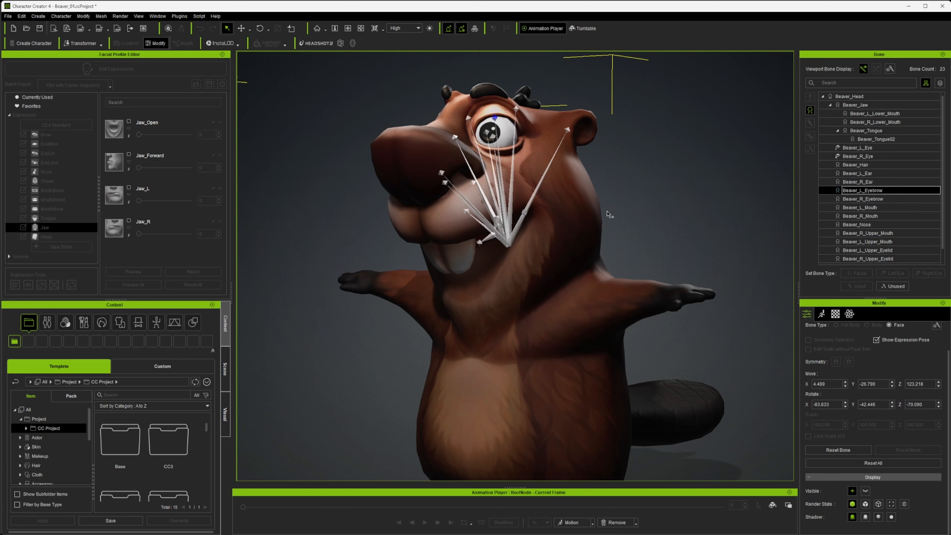
pyautogui.keyDown('alt'); pyautogui.moveTo(562, 208); pyautogui.dragTo(613, 211); pyautogui.keyUp('alt')
pyautogui.press('e')
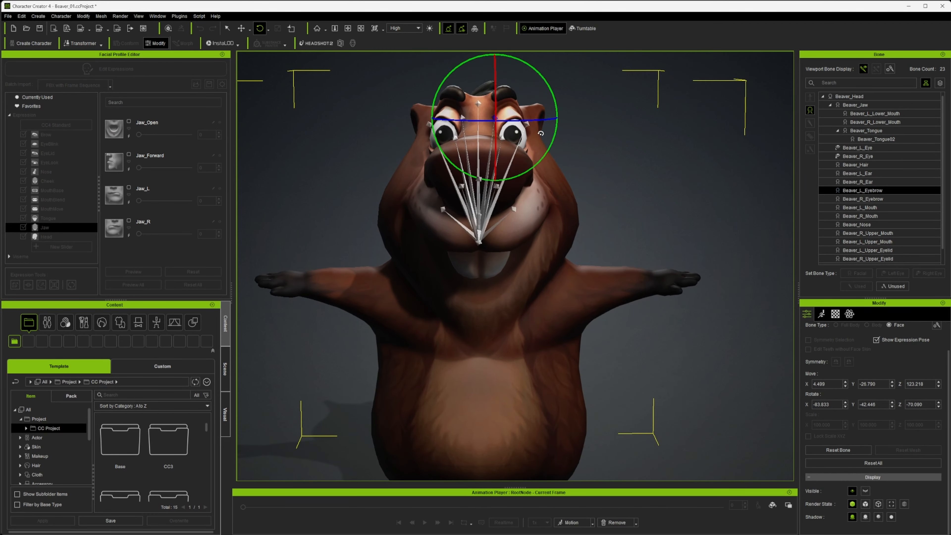
pyautogui.keyDown('alt'); pyautogui.moveTo(499, 109); pyautogui.dragTo(593, 122); pyautogui.keyUp('alt')
pyautogui.keyDown('alt'); pyautogui.moveTo(593, 122); pyautogui.dragTo(601, 207, button='middle'); pyautogui.keyUp('alt')
pyautogui.scroll(3, 601, 203)
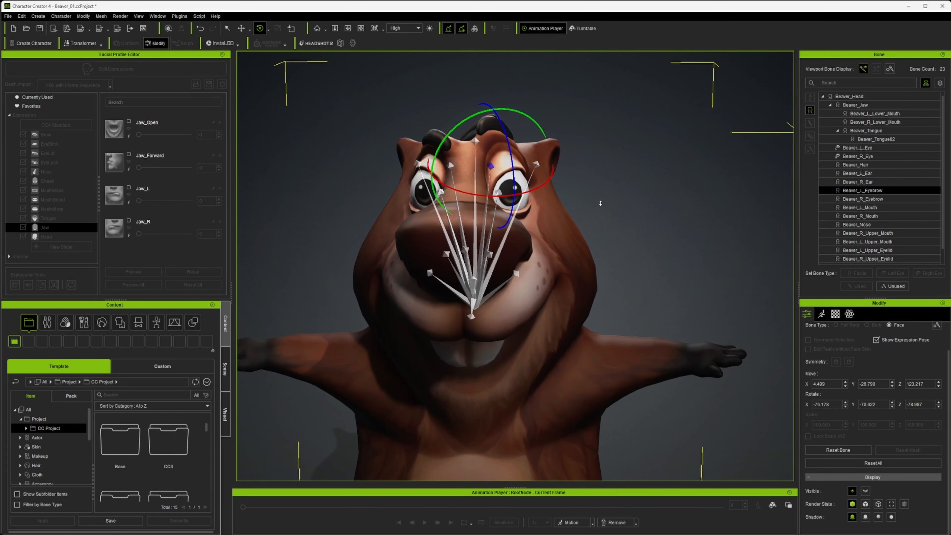
pyautogui.scroll(2, 873, 375)
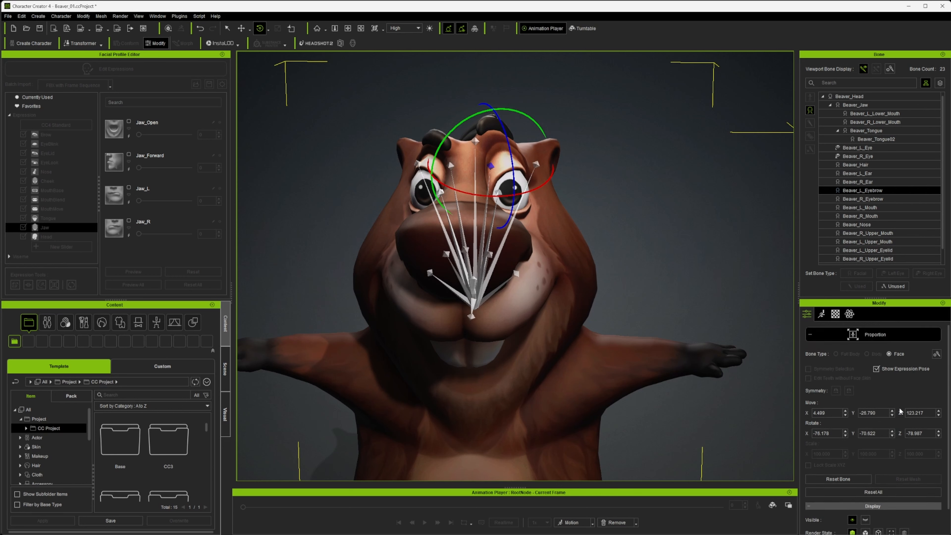
pyautogui.click(886, 336)
# Step: Assign the tilted left eyebrow pose to the Brow_Raise_Outer_L expression, and return its value to 0
pyautogui.click(55, 134)
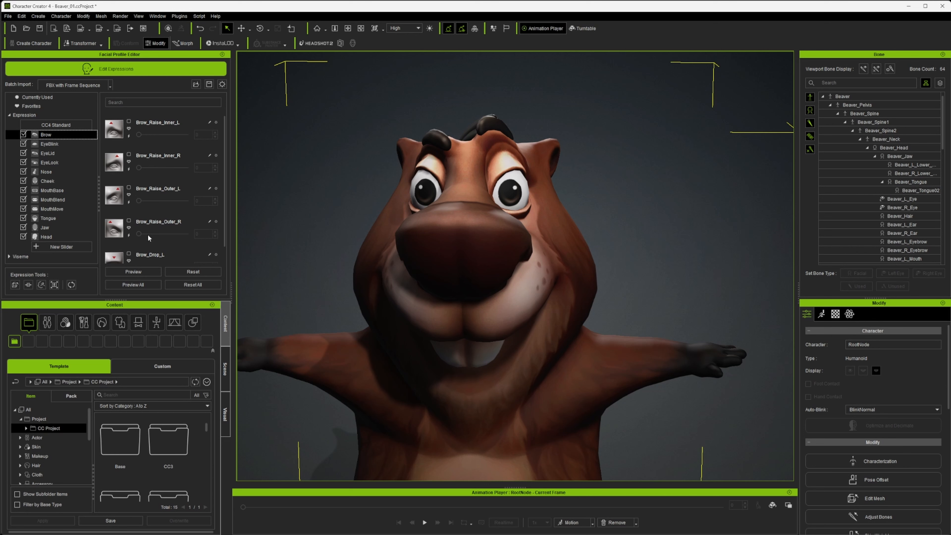
pyautogui.click(128, 202)
pyautogui.moveTo(187, 201); pyautogui.dragTo(135, 201)
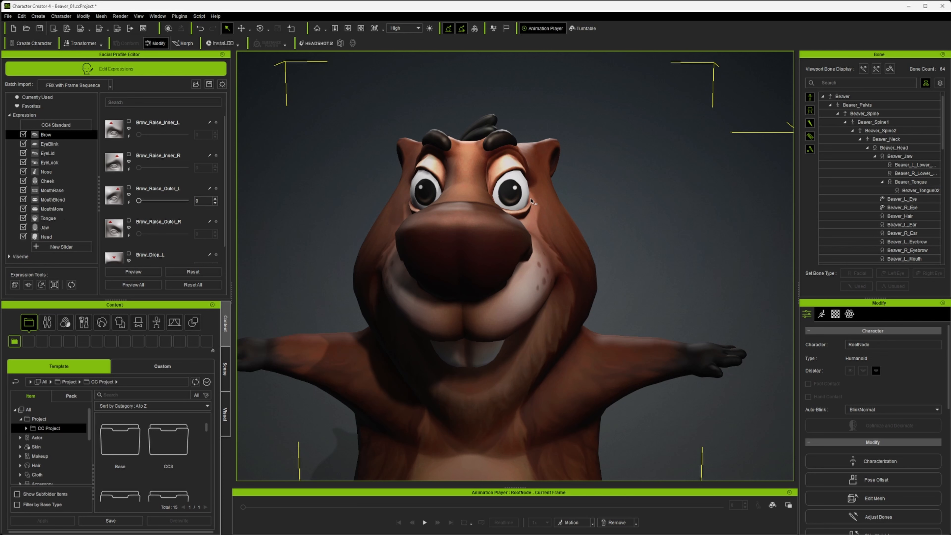
# Step: Reopen facial bone editing and rotate the Beaver_R_Eyebrow bone to a Y rotation of about -61
pyautogui.click(55, 285)
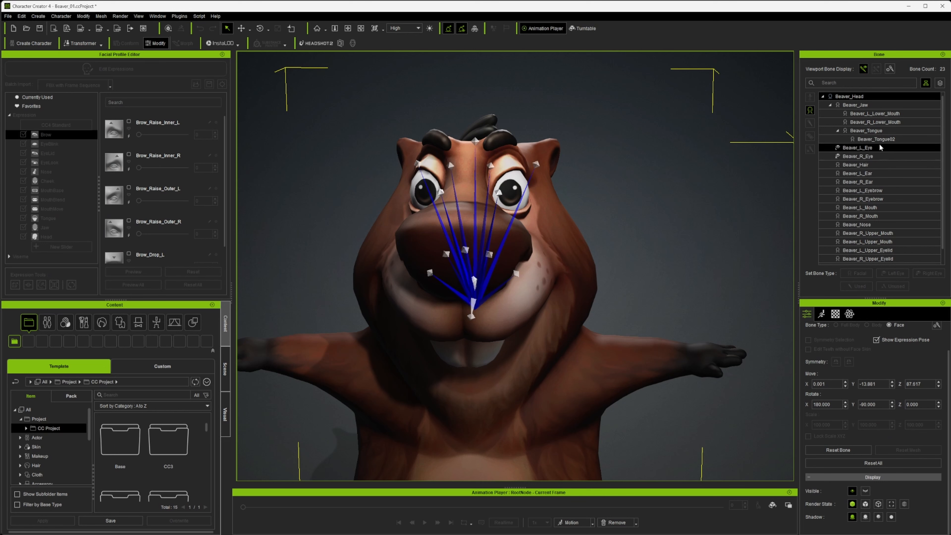
pyautogui.scroll(-1, 877, 244)
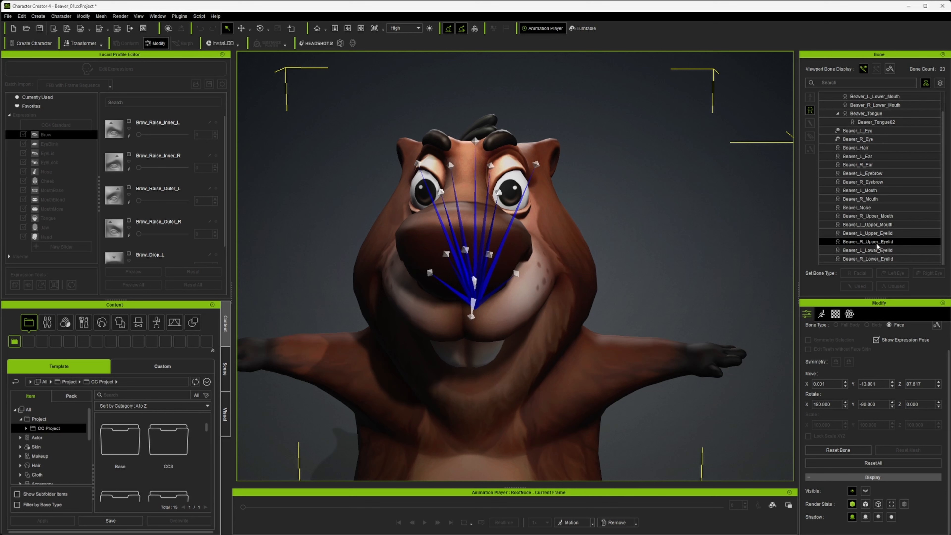
pyautogui.click(873, 182)
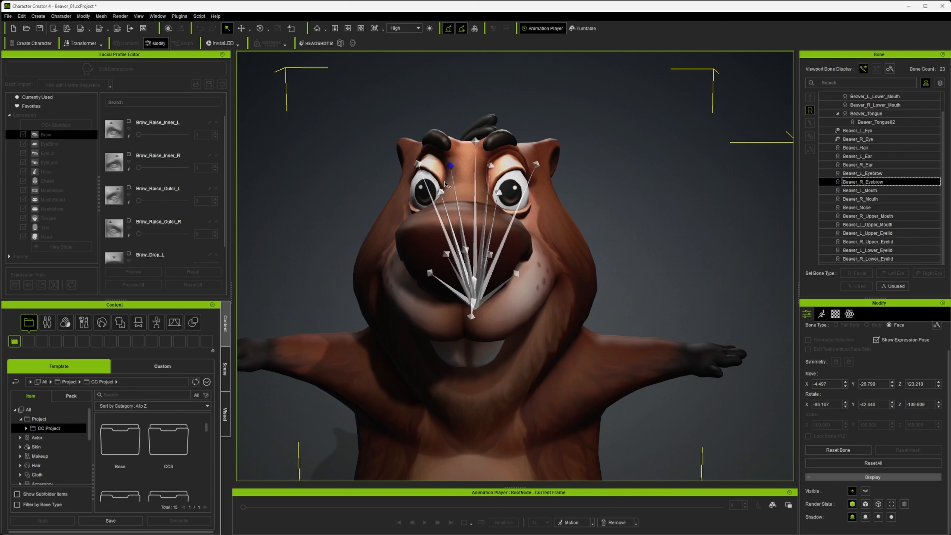
pyautogui.press('e')
pyautogui.moveTo(429, 148); pyautogui.dragTo(430, 144)
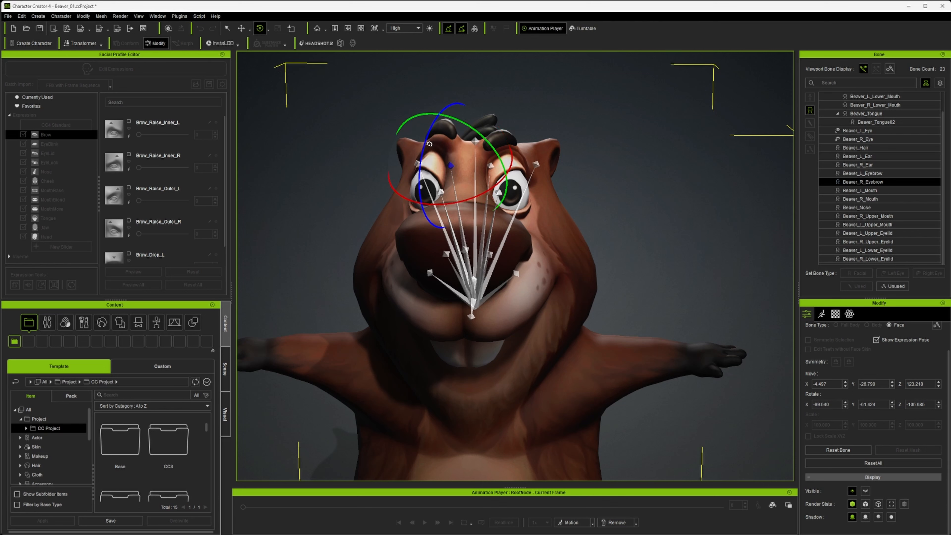
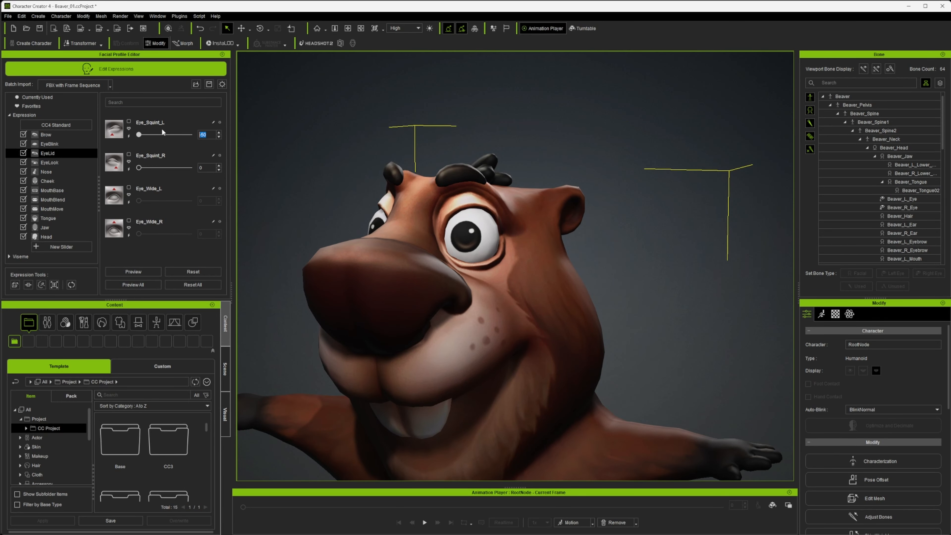
# Step: Set the Eye_Squint_L expression to -100 and examine the eyelid shape around the beaver's left eye from several angles
pyautogui.write('-100')
pyautogui.press('Return')
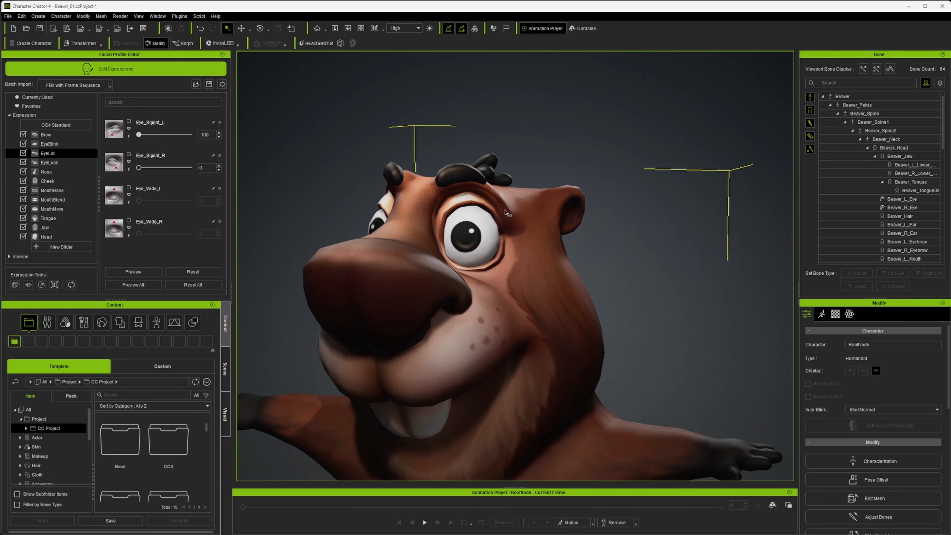
pyautogui.moveTo(506, 210); pyautogui.dragTo(579, 274, button='right')
pyautogui.scroll(5, 579, 273)
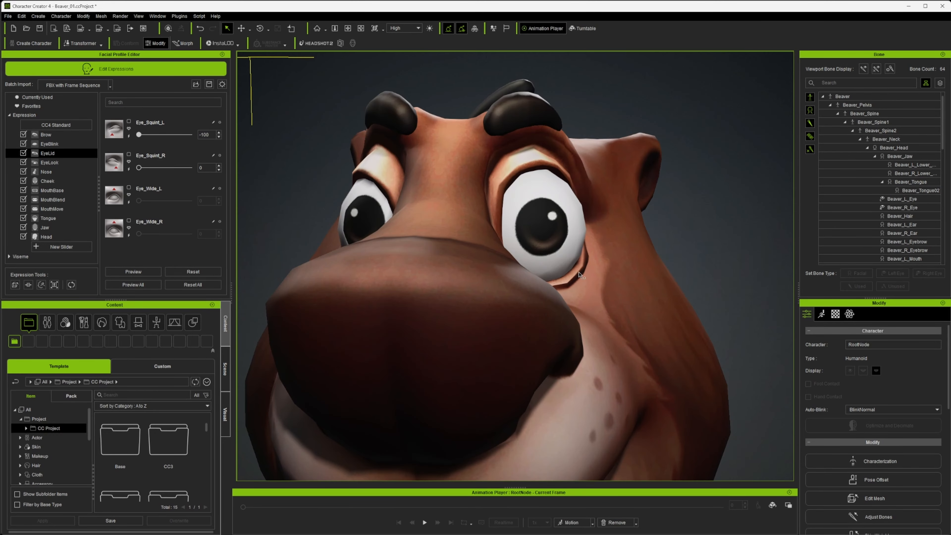
pyautogui.keyDown('alt'); pyautogui.moveTo(579, 275); pyautogui.dragTo(513, 288); pyautogui.keyUp('alt')
pyautogui.scroll(4, 390, 290)
pyautogui.keyDown('alt'); pyautogui.moveTo(298, 294); pyautogui.dragTo(333, 298, button='middle'); pyautogui.keyUp('alt')
pyautogui.keyDown('alt'); pyautogui.moveTo(334, 299); pyautogui.dragTo(415, 332); pyautogui.keyUp('alt')
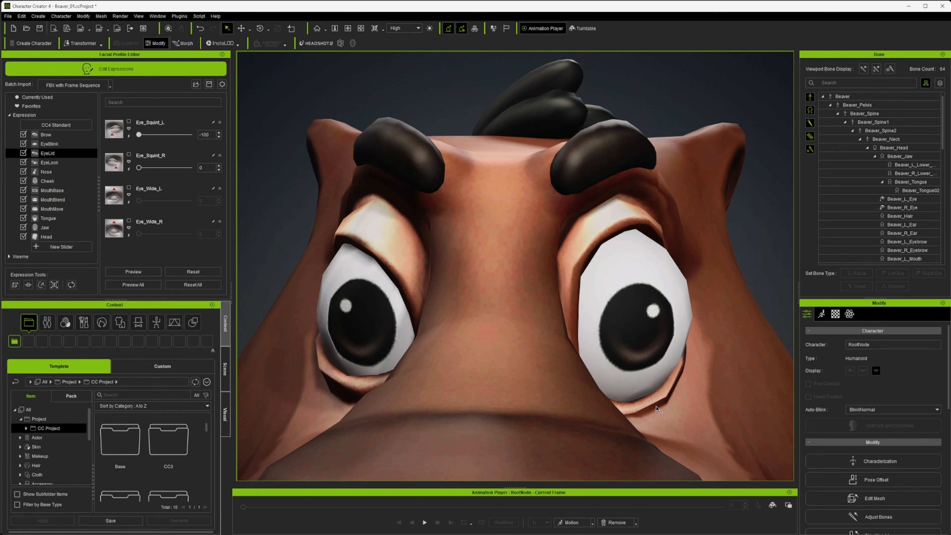
pyautogui.scroll(-5, 656, 412)
pyautogui.keyDown('alt'); pyautogui.moveTo(656, 412); pyautogui.dragTo(633, 369); pyautogui.keyUp('alt')
pyautogui.keyDown('alt'); pyautogui.moveTo(633, 369); pyautogui.dragTo(616, 411, button='middle'); pyautogui.keyUp('alt')
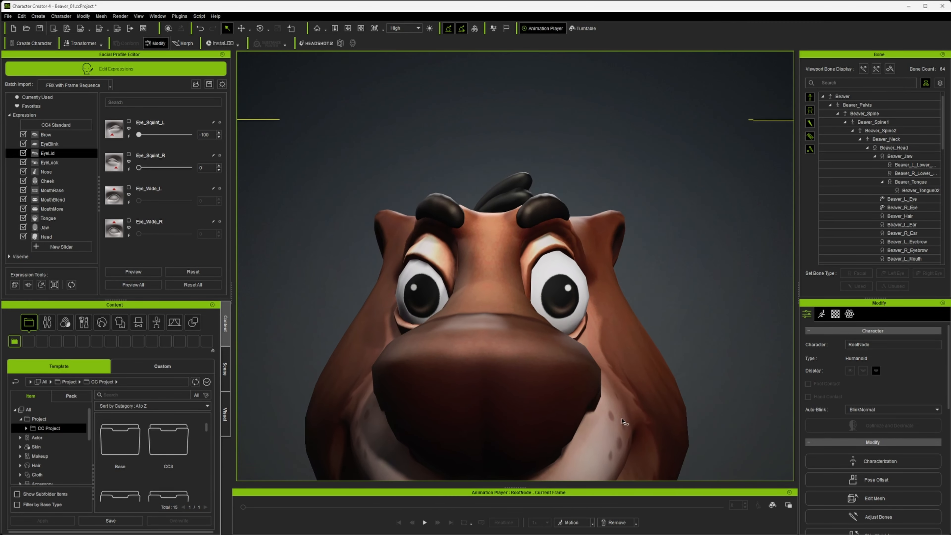
pyautogui.scroll(3, 616, 411)
pyautogui.keyDown('alt'); pyautogui.moveTo(580, 327); pyautogui.dragTo(526, 310); pyautogui.keyUp('alt')
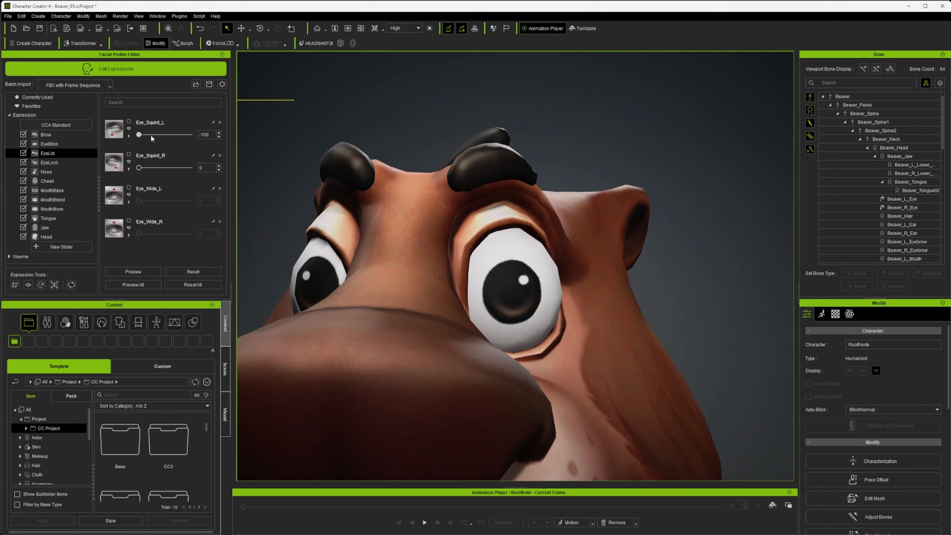
# Step: Return the Eye_Squint_L expression value to 0
pyautogui.doubleClick(210, 138)
pyautogui.write('0')
pyautogui.press('Return')
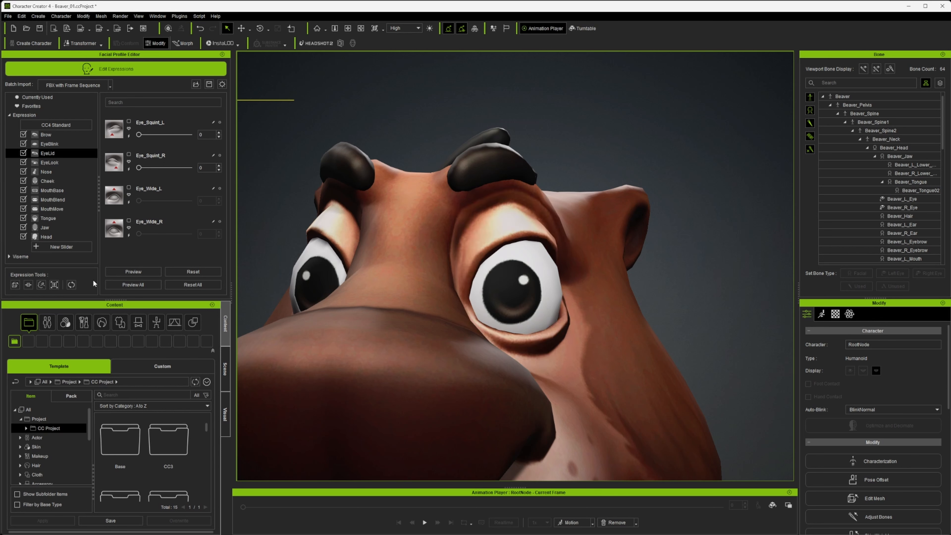
# Step: Reopen facial bone editing and rotate the Beaver_L_Upper_Eyelid bone to a Y rotation of about -75
pyautogui.click(54, 284)
pyautogui.click(822, 167)
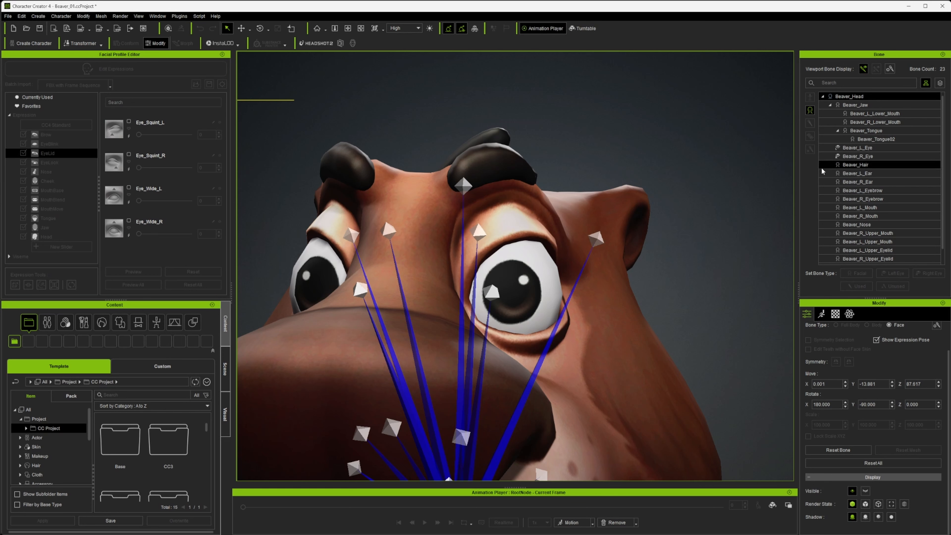
pyautogui.click(869, 251)
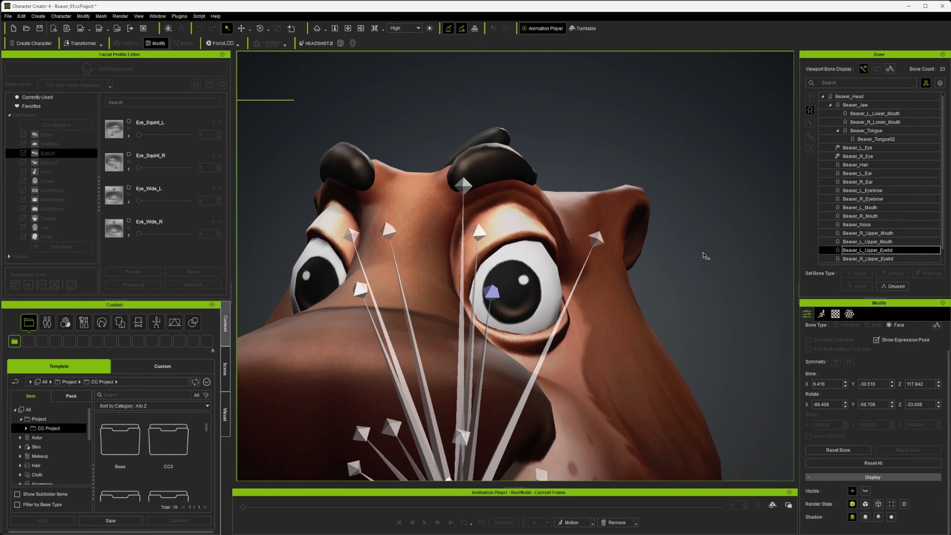
pyautogui.press('e')
pyautogui.moveTo(529, 256)
pyautogui.mouseDown()
pyautogui.moveTo(616, 261)
pyautogui.moveTo(495, 258)
pyautogui.moveTo(502, 262)
pyautogui.mouseUp()
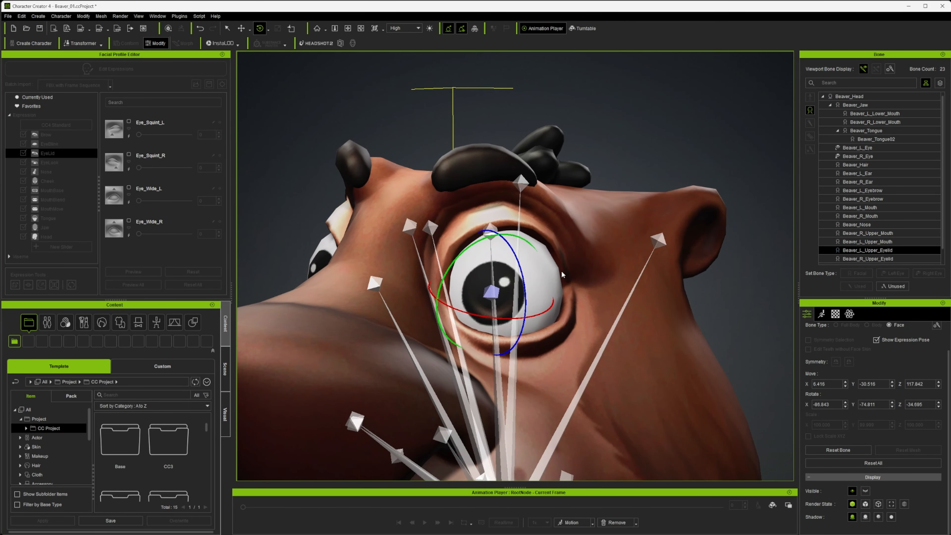
# Step: Rotate the Beaver_L_Lower_Eyelid bone to a Y rotation of about 48, checking the eye from side and front
pyautogui.scroll(-1, 880, 260)
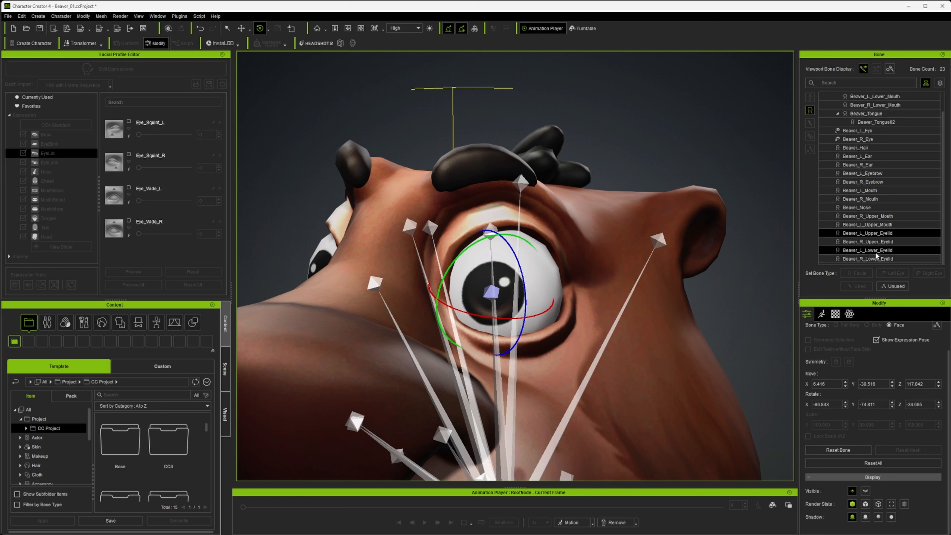
pyautogui.click(876, 251)
pyautogui.moveTo(520, 263); pyautogui.dragTo(465, 352)
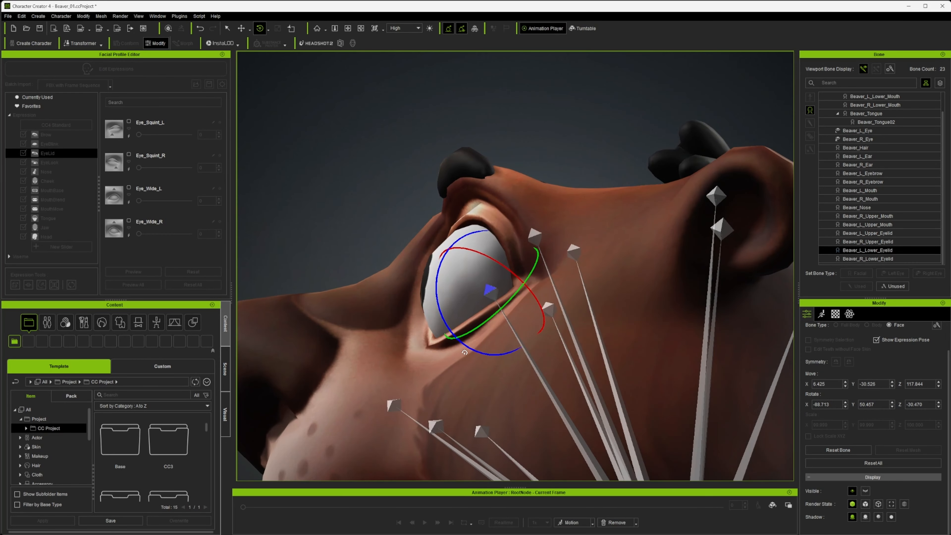
pyautogui.moveTo(448, 309); pyautogui.dragTo(444, 307)
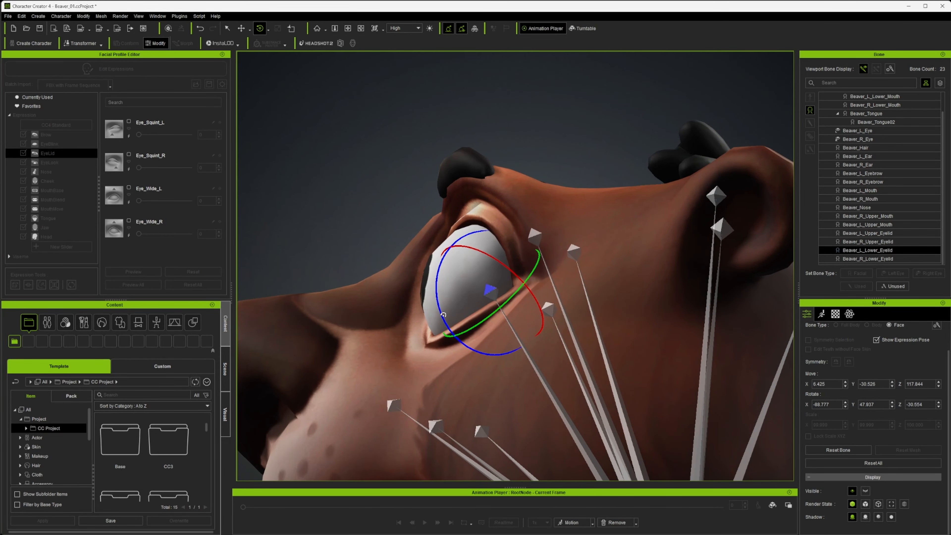
pyautogui.keyDown('alt'); pyautogui.moveTo(439, 343); pyautogui.dragTo(609, 378); pyautogui.keyUp('alt')
pyautogui.scroll(-5, 539, 376)
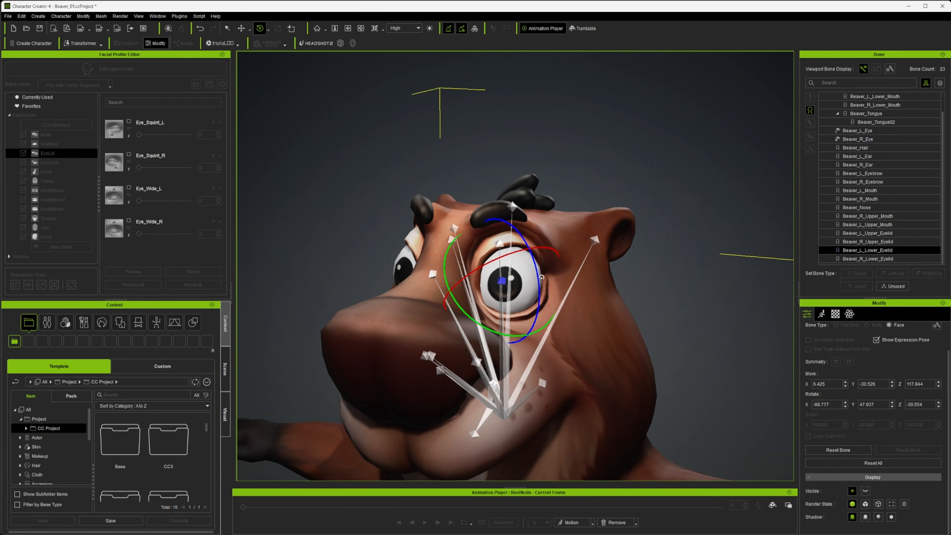
pyautogui.scroll(4, 542, 277)
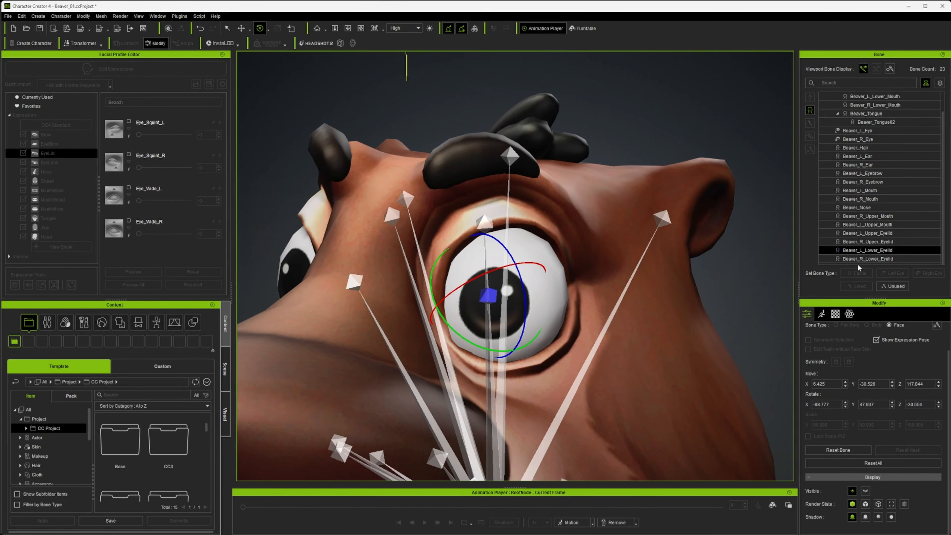
# Step: Refine the Beaver_L_Upper_Eyelid bone to a Y rotation of about -76, comparing both eyes from the front
pyautogui.click(867, 233)
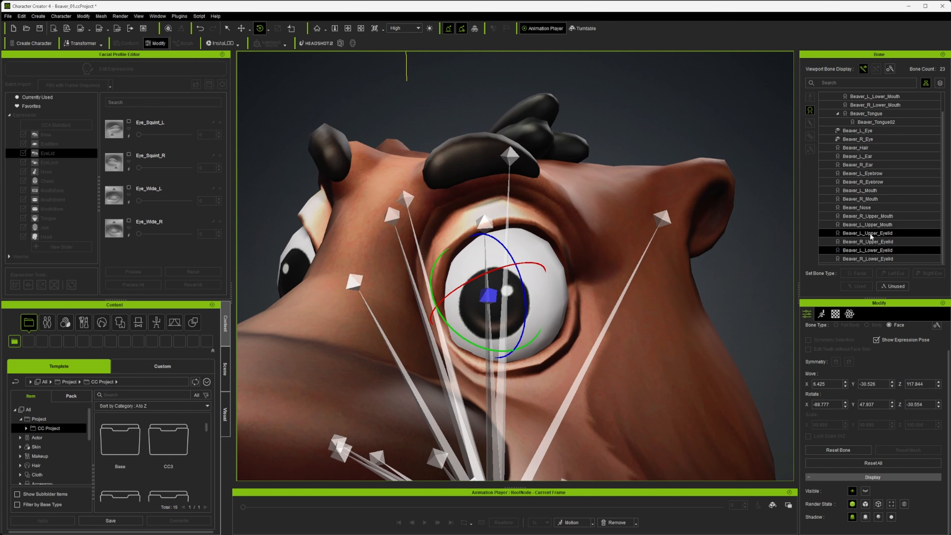
pyautogui.moveTo(516, 272); pyautogui.dragTo(517, 267)
pyautogui.moveTo(517, 269); pyautogui.dragTo(565, 304, button='right')
pyautogui.scroll(-5, 583, 266)
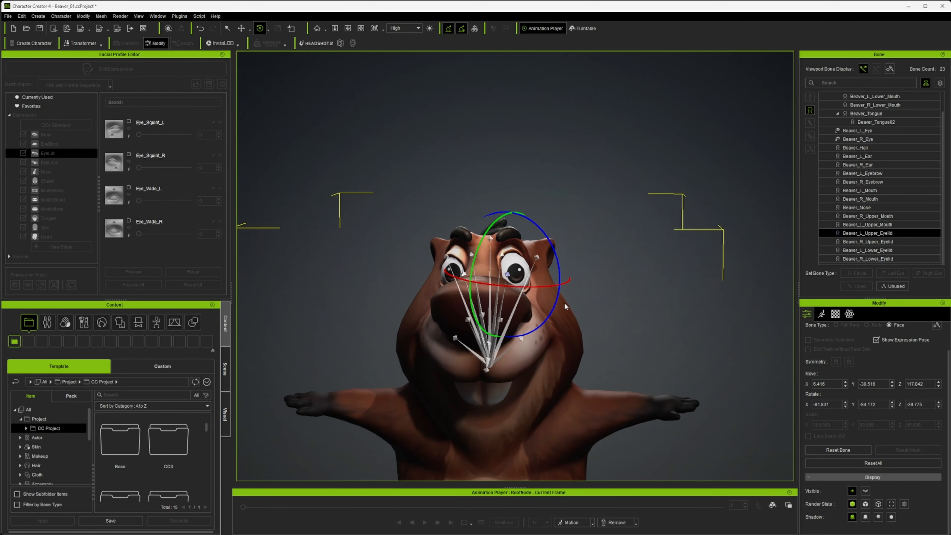
pyautogui.moveTo(551, 249); pyautogui.dragTo(551, 252)
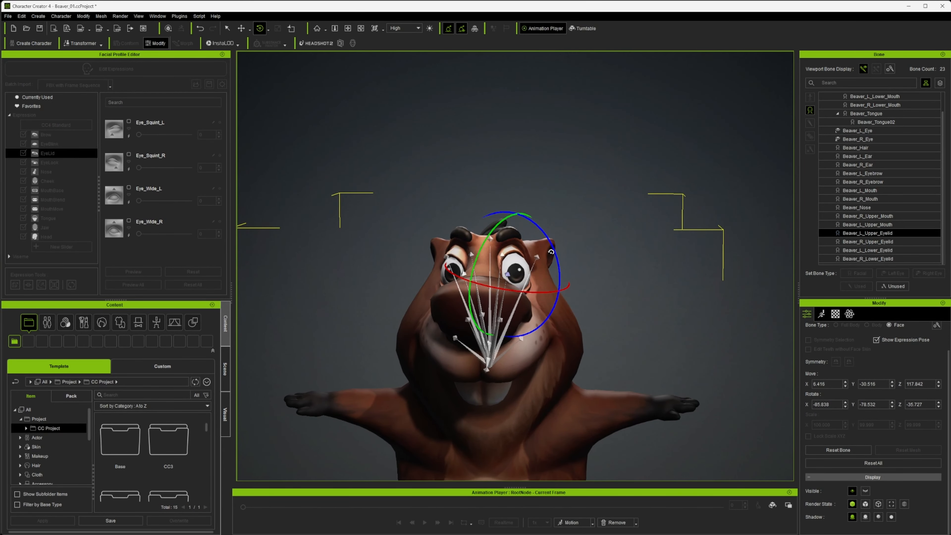
pyautogui.moveTo(551, 251); pyautogui.dragTo(585, 277, button='right')
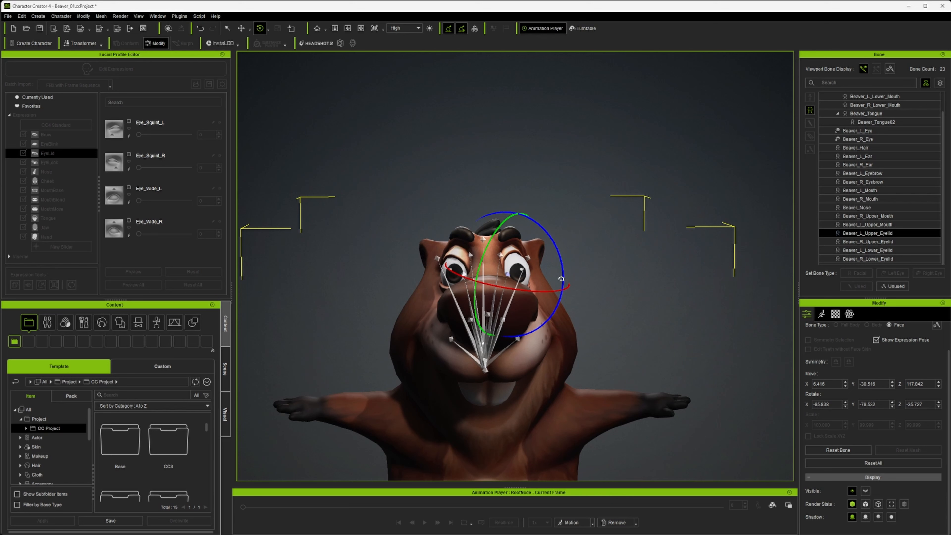
pyautogui.scroll(3, 556, 299)
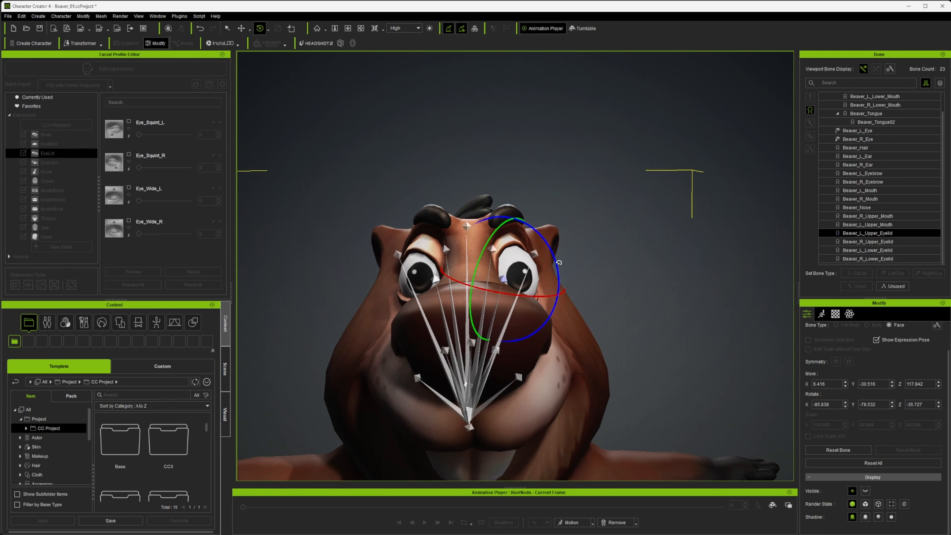
pyautogui.moveTo(559, 263); pyautogui.dragTo(561, 264)
pyautogui.moveTo(561, 264); pyautogui.dragTo(578, 285, button='right')
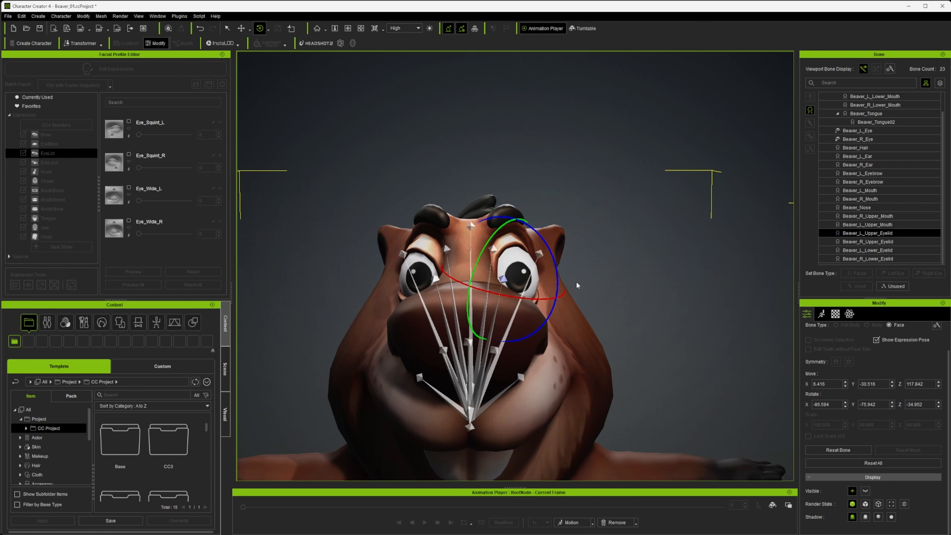
# Step: Leave bone editing, assign the widened left eyelid pose to the Eye_Wide_L expression, and return its value to 0
pyautogui.scroll(3, 876, 381)
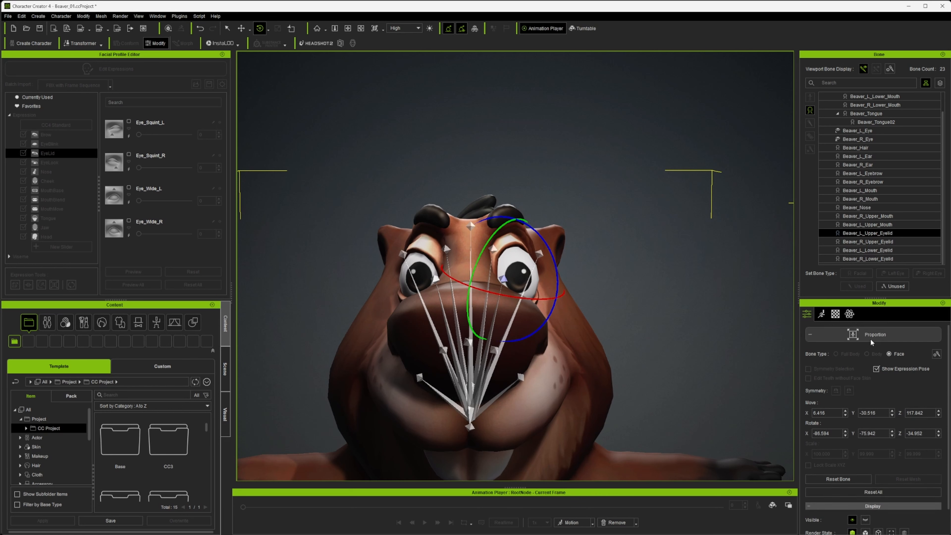
pyautogui.click(873, 336)
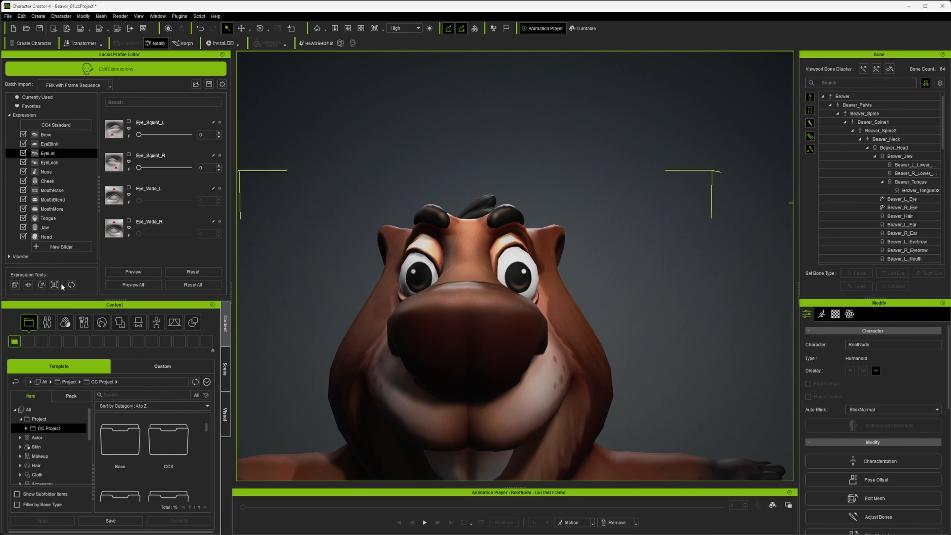
pyautogui.click(127, 202)
pyautogui.moveTo(194, 207); pyautogui.dragTo(33, 191)
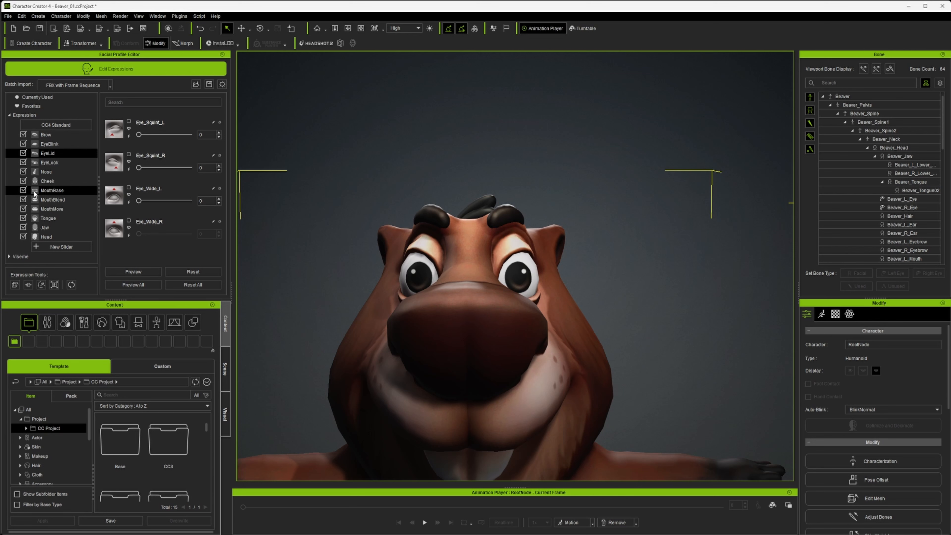
# Step: Reopen facial bone editing and rotate the Beaver_R_Upper_Eyelid bone to a Y rotation of about -106
pyautogui.click(54, 285)
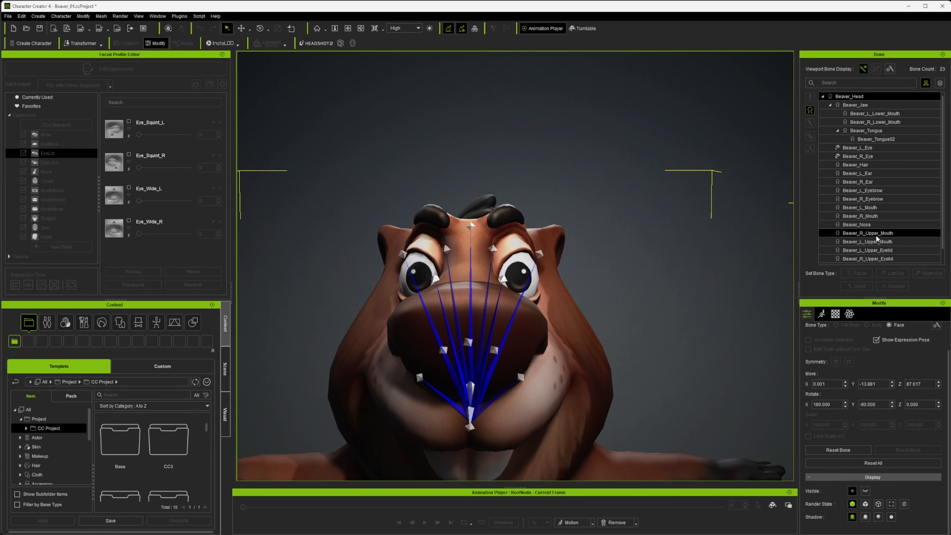
pyautogui.click(877, 258)
pyautogui.press('e')
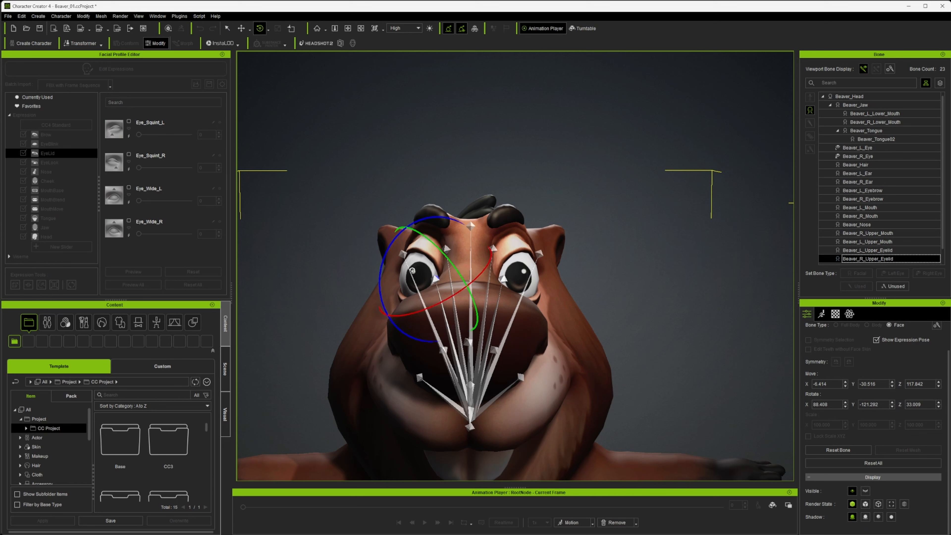
pyautogui.moveTo(413, 271); pyautogui.dragTo(392, 247)
# Step: Rotate the Beaver_R_Lower_Eyelid bone to a Y rotation of about 131, checking the right eye from several angles
pyautogui.scroll(-1, 870, 251)
pyautogui.click(868, 259)
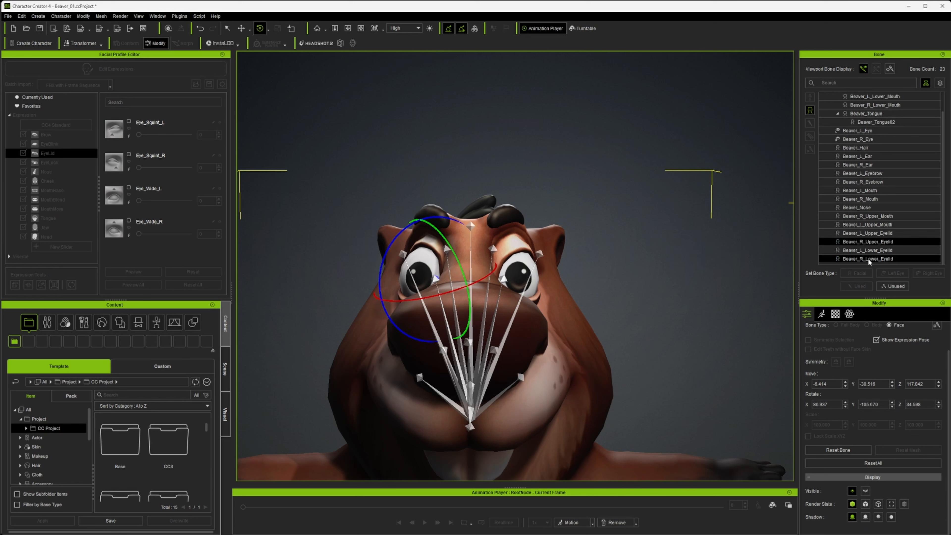
pyautogui.moveTo(382, 258); pyautogui.dragTo(381, 264)
pyautogui.moveTo(434, 279); pyautogui.dragTo(404, 343, button='right')
pyautogui.scroll(5, 515, 304)
pyautogui.moveTo(401, 303); pyautogui.dragTo(400, 304)
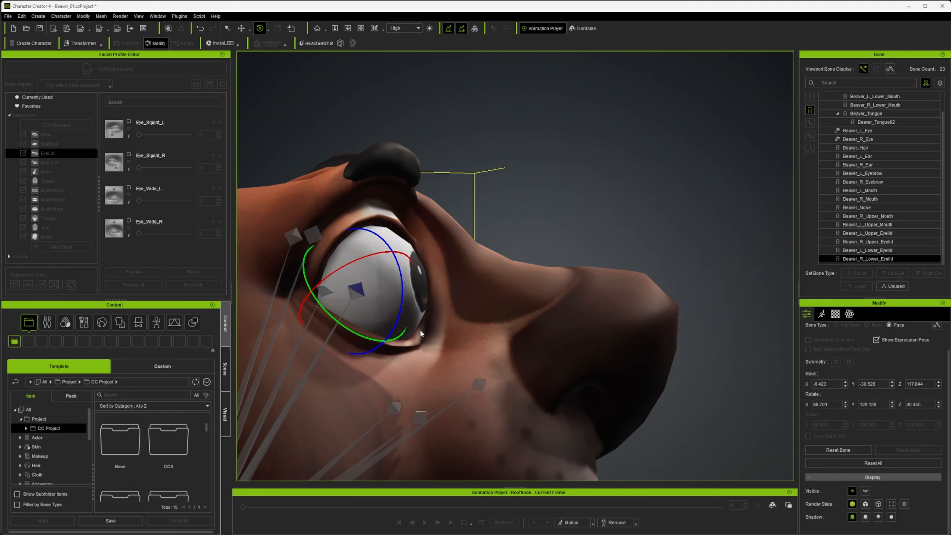
pyautogui.moveTo(420, 333); pyautogui.dragTo(382, 335, button='right')
pyautogui.scroll(-5, 516, 332)
pyautogui.moveTo(575, 318); pyautogui.dragTo(506, 320, button='right')
pyautogui.scroll(3, 506, 320)
pyautogui.moveTo(430, 311); pyautogui.dragTo(430, 309)
pyautogui.moveTo(739, 242); pyautogui.dragTo(671, 262, button='right')
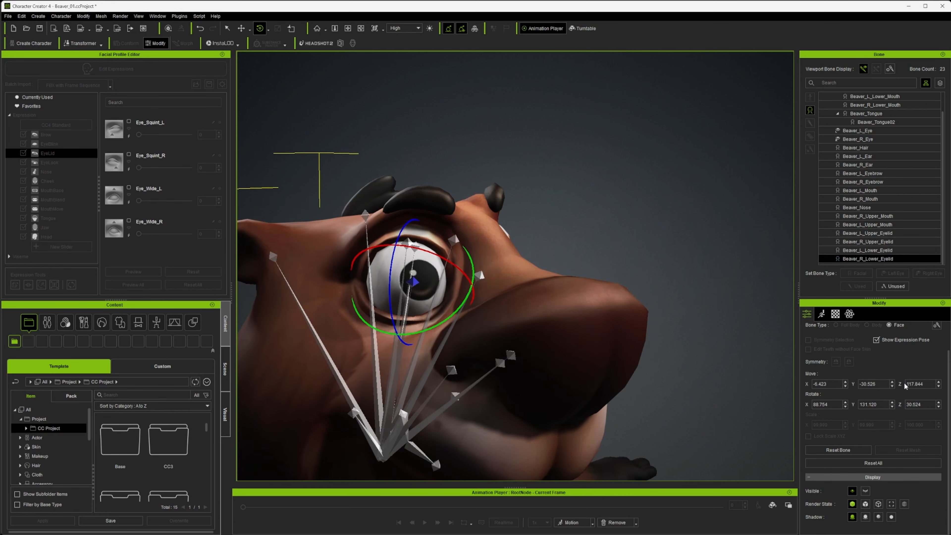
# Step: Leave bone editing, assign the widened right eyelid pose to the Eye_Wide_R expression, and set Eye_Wide_L to 100
pyautogui.scroll(2, 872, 369)
pyautogui.click(868, 333)
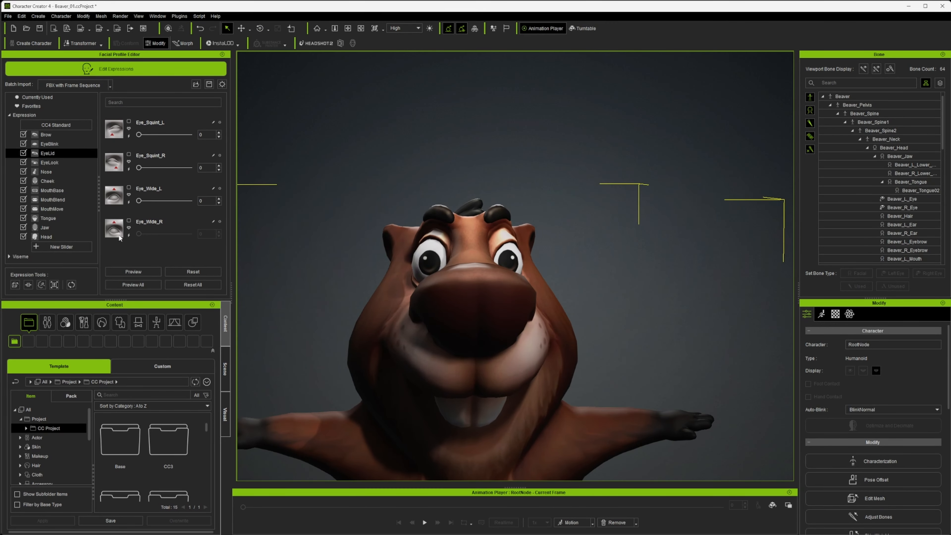
pyautogui.click(128, 235)
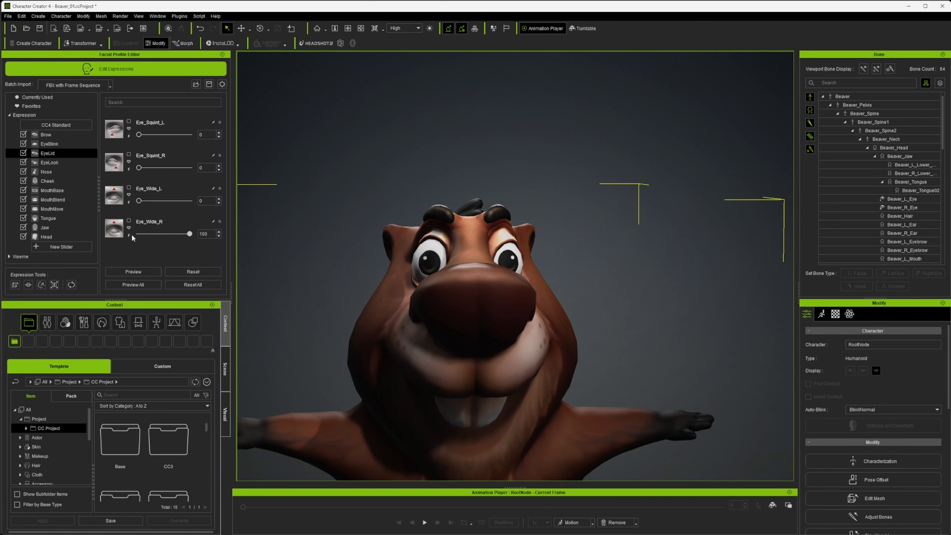
pyautogui.click(129, 202)
pyautogui.scroll(-3, 491, 254)
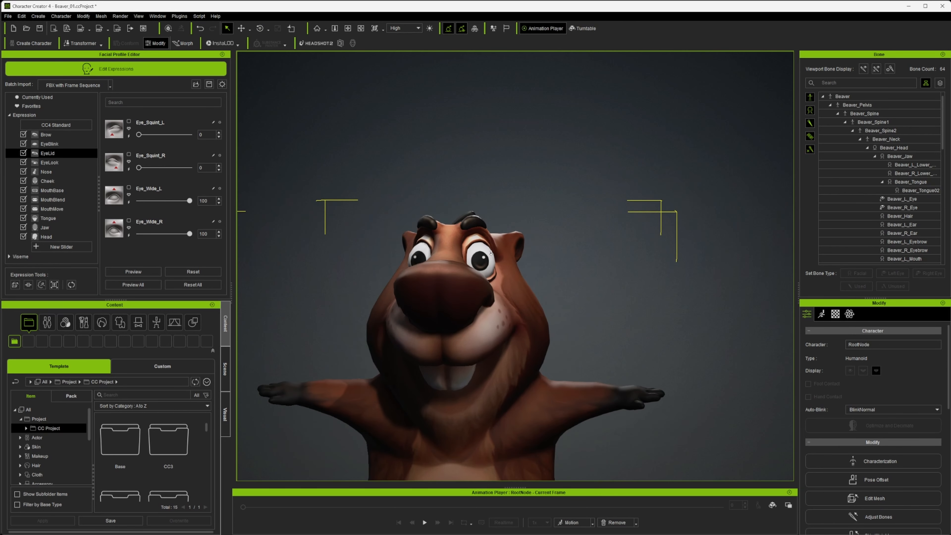
# Step: Return the Eye_Wide_L and Eye_Wide_R expression values to 0
pyautogui.moveTo(190, 202); pyautogui.dragTo(137, 205)
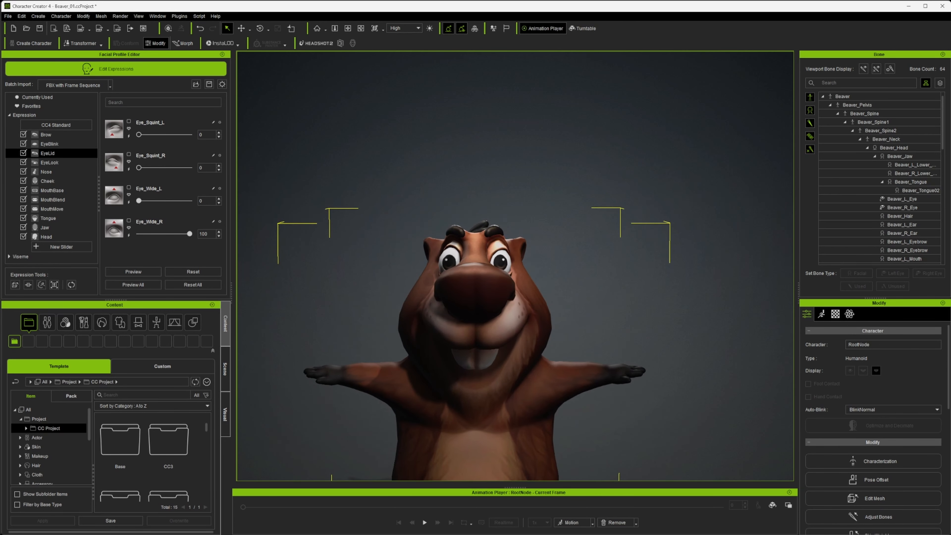
pyautogui.moveTo(189, 235); pyautogui.dragTo(79, 226)
pyautogui.scroll(-2, 311, 296)
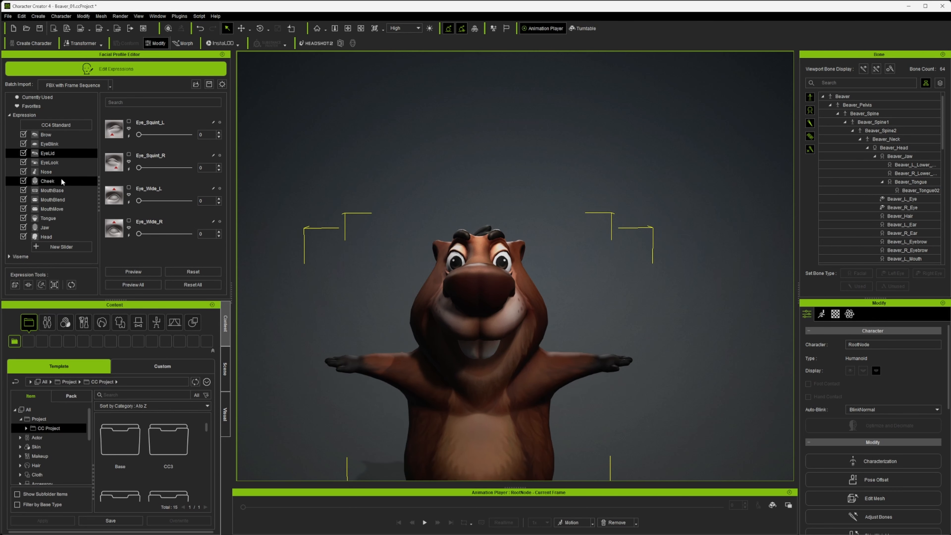
# Step: Review the brow and eye expression categories and open the Nose expressions
pyautogui.click(51, 167)
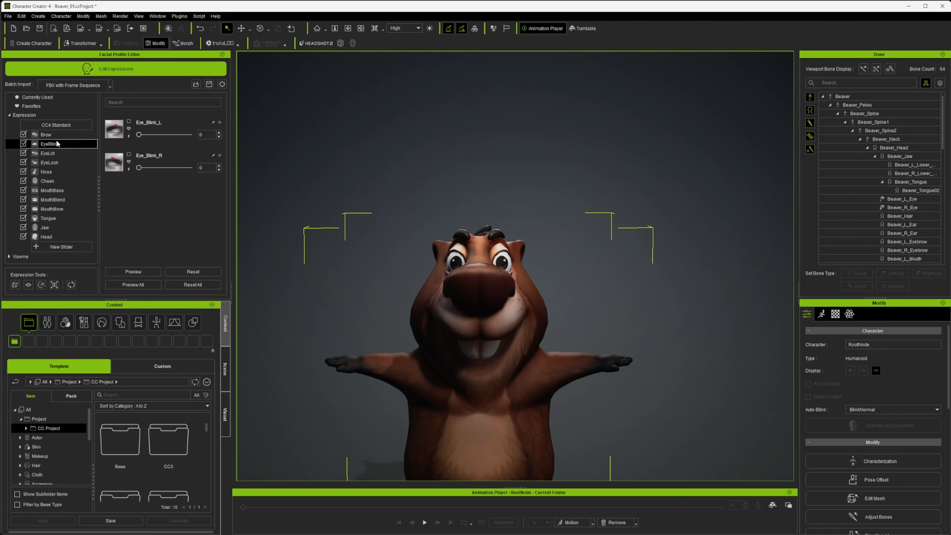
pyautogui.click(51, 135)
pyautogui.click(55, 145)
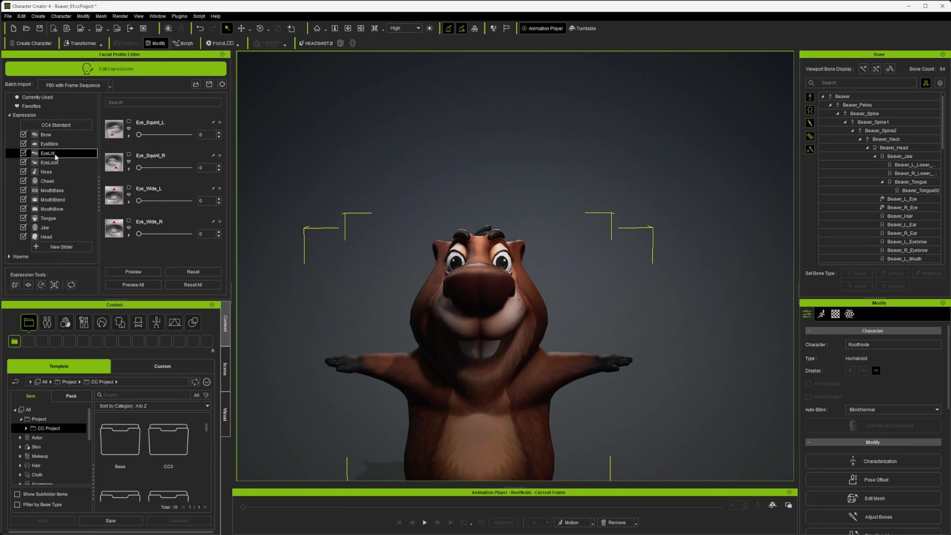
pyautogui.click(53, 172)
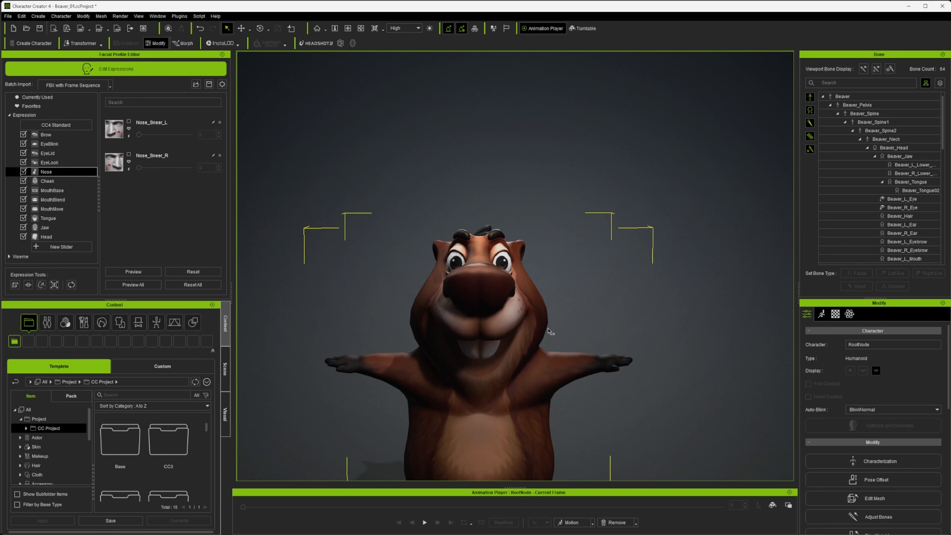
pyautogui.scroll(2, 450, 334)
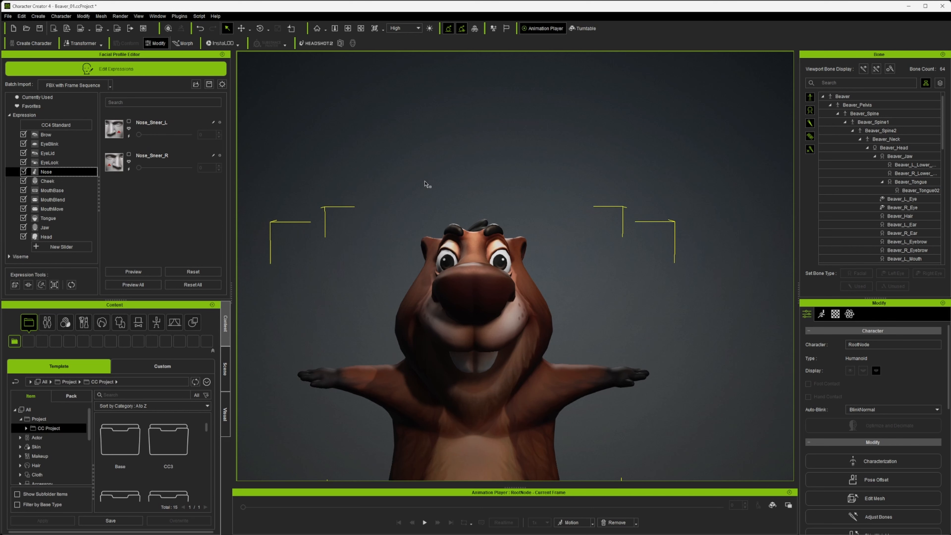
# Step: Reopen facial bone editing and tilt the Beaver_Nose bone sideways to an X rotation of about -71
pyautogui.click(54, 285)
pyautogui.moveTo(535, 304); pyautogui.dragTo(363, 307, button='right')
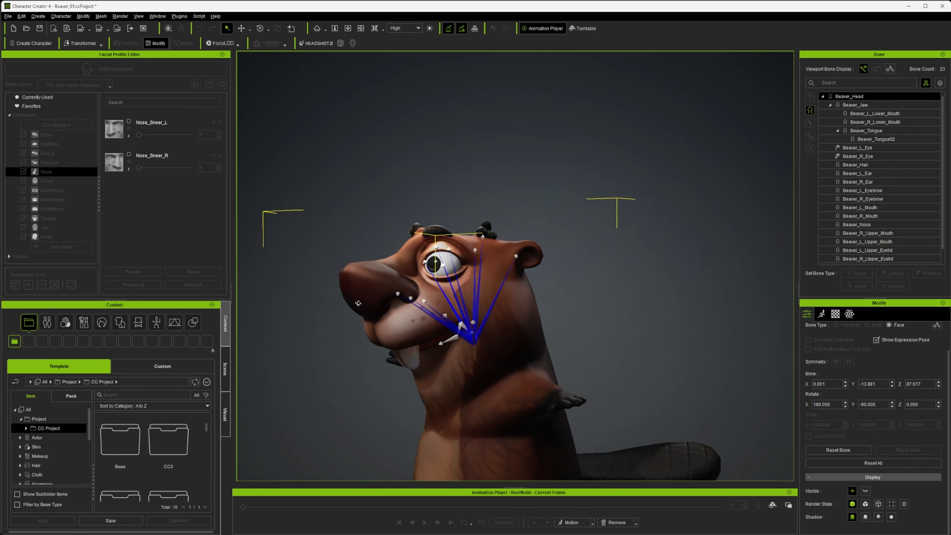
pyautogui.click(398, 297)
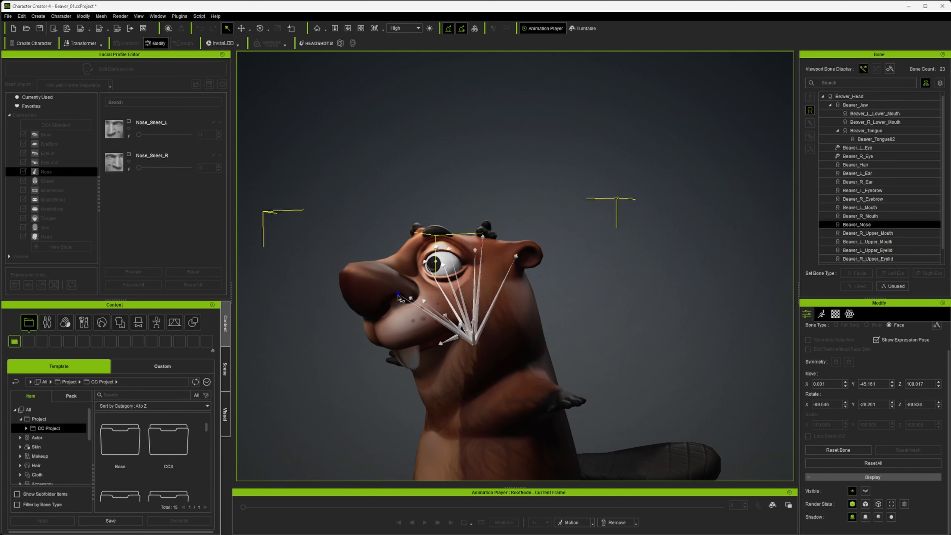
pyautogui.press('e')
pyautogui.moveTo(398, 296); pyautogui.dragTo(649, 298, button='right')
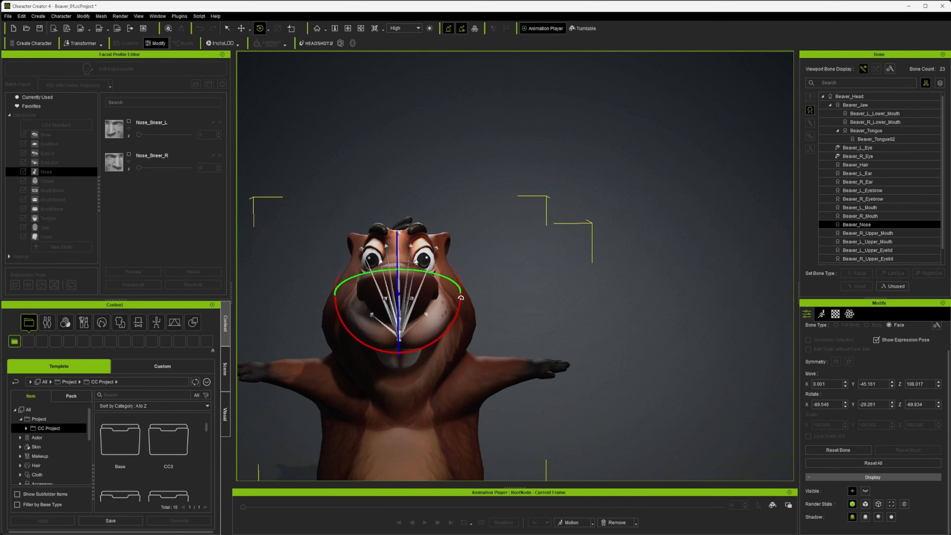
pyautogui.moveTo(461, 298); pyautogui.dragTo(463, 294)
pyautogui.hotkey('ctrl', 'z')
pyautogui.moveTo(443, 330); pyautogui.dragTo(448, 329)
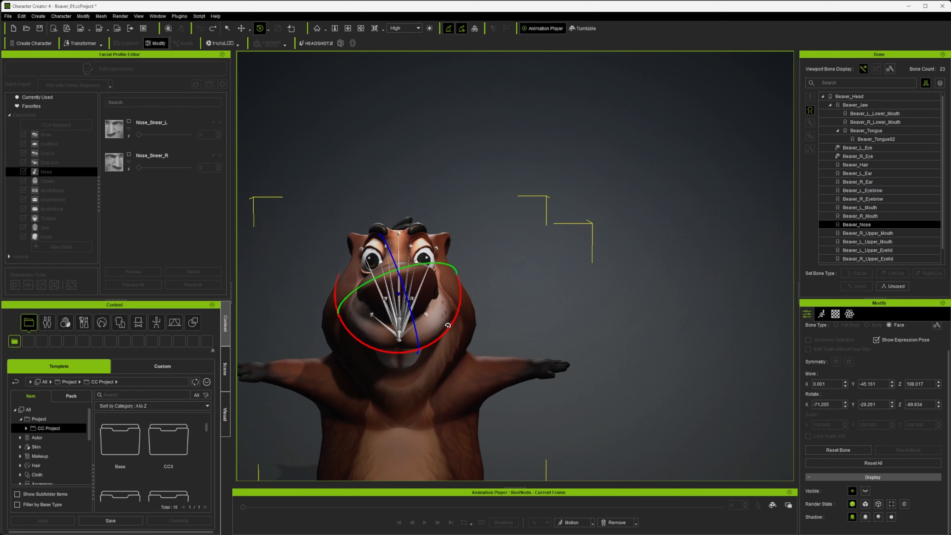
# Step: Rotate the Beaver_Nose bone back toward level and set its X rotation to -90
pyautogui.moveTo(323, 330); pyautogui.dragTo(582, 413, button='right')
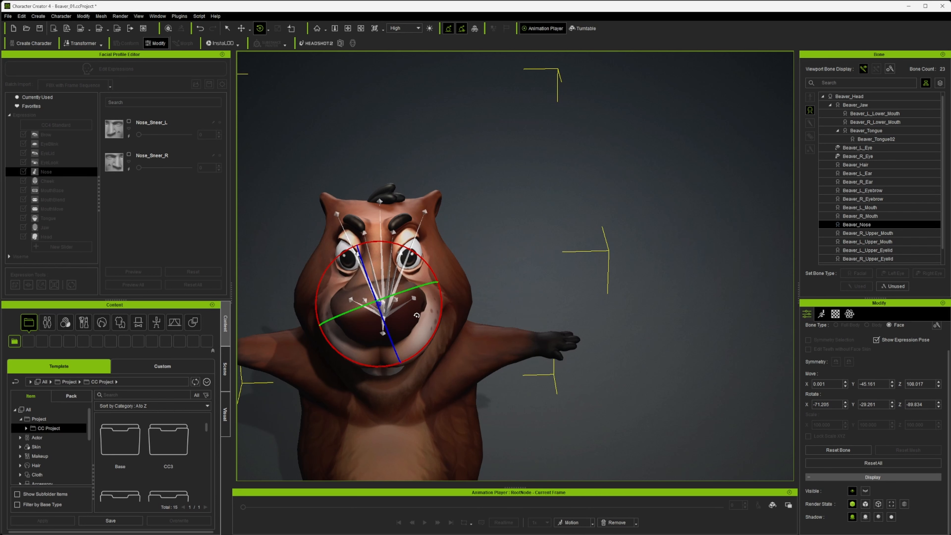
pyautogui.moveTo(440, 326); pyautogui.dragTo(400, 336, button='right')
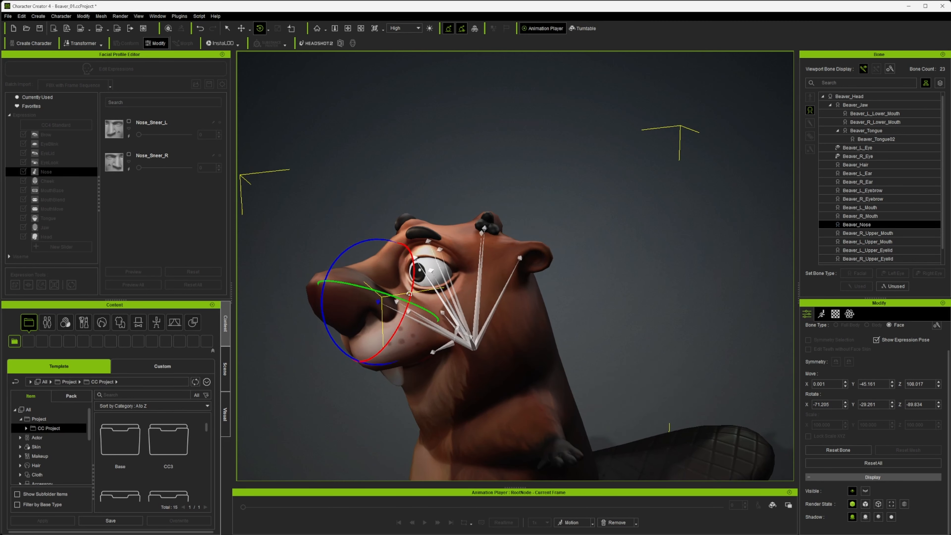
pyautogui.moveTo(409, 294); pyautogui.dragTo(558, 359, button='right')
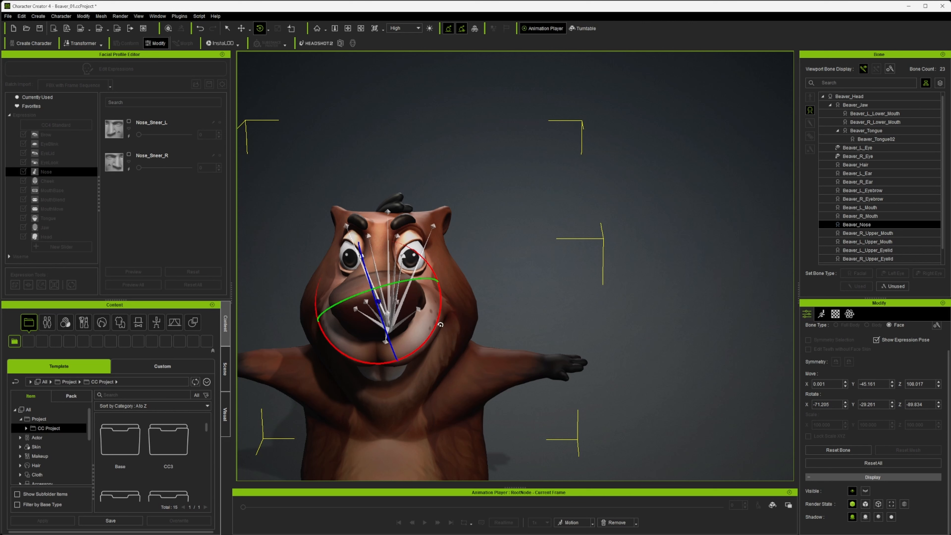
pyautogui.moveTo(440, 324); pyautogui.dragTo(441, 325)
pyautogui.moveTo(435, 329); pyautogui.dragTo(433, 331)
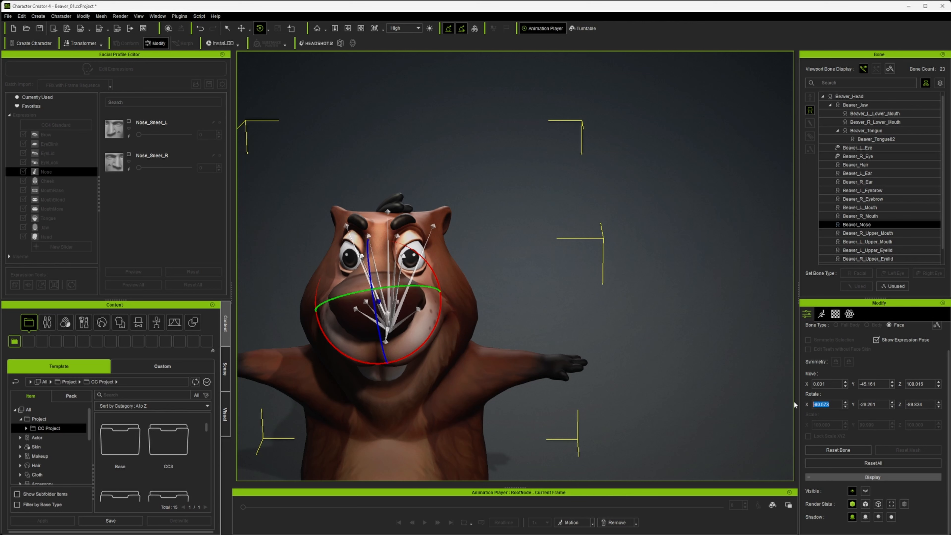
pyautogui.write('-90')
pyautogui.press('Return')
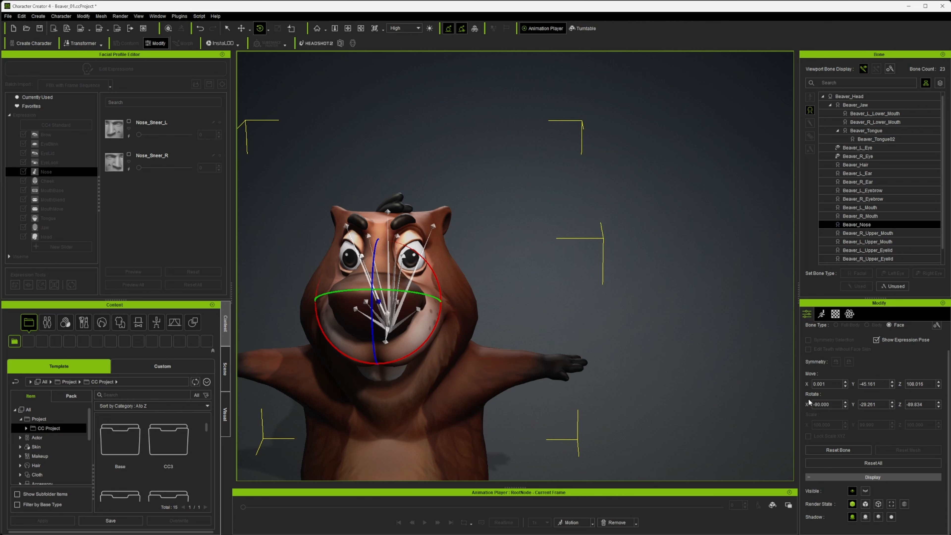
# Step: Set the Beaver_Nose bone's X rotation to -75 and leave bone editing
pyautogui.doubleClick(835, 406)
pyautogui.write('-75')
pyautogui.press('Return')
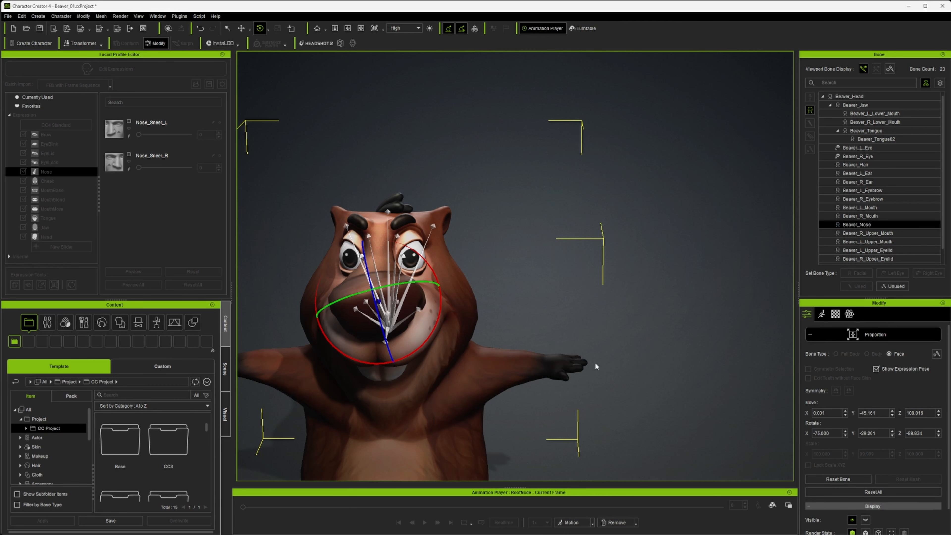
pyautogui.scroll(3, 476, 344)
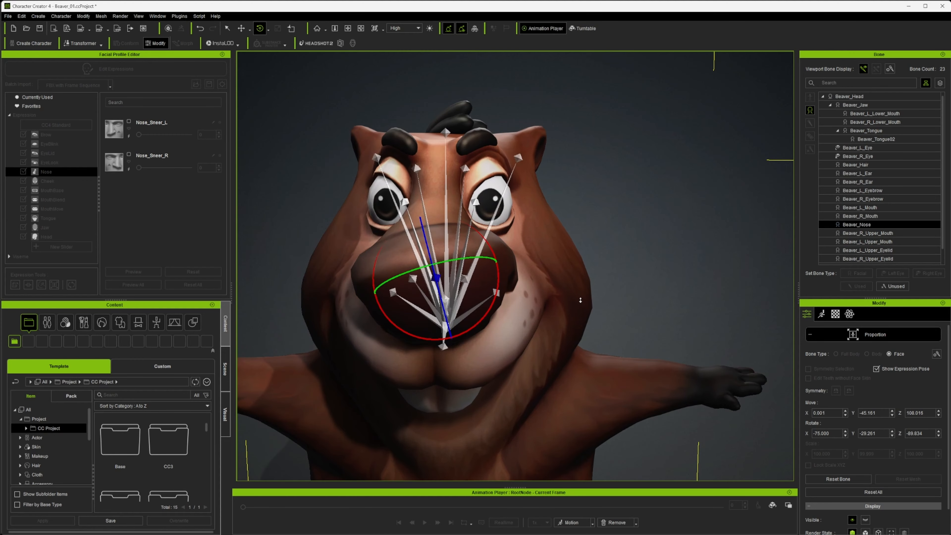
pyautogui.click(847, 336)
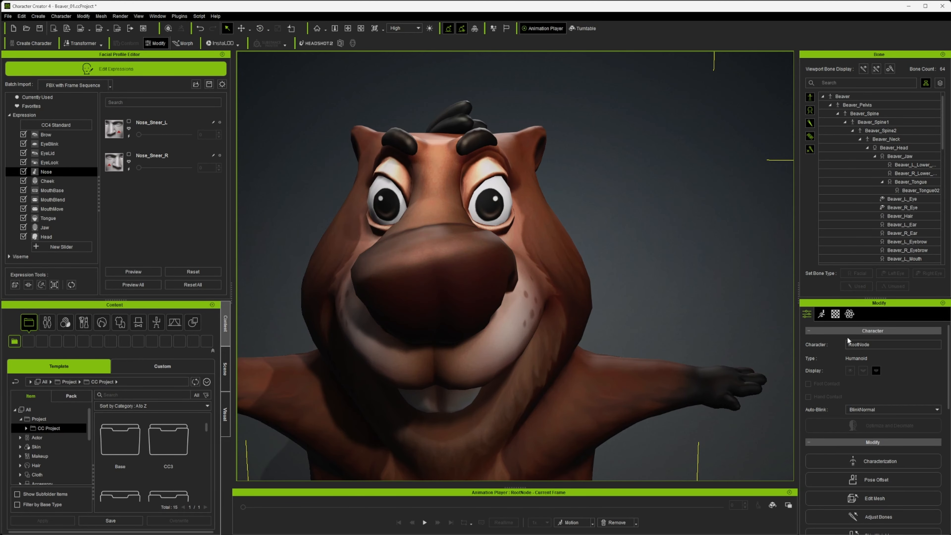
# Step: Open expression mesh editing, select the faces around the beaver's left nostril wing, and enable soft selection
pyautogui.click(16, 286)
pyautogui.moveTo(399, 286); pyautogui.dragTo(333, 286, button='right')
pyautogui.moveTo(364, 264); pyautogui.dragTo(383, 300)
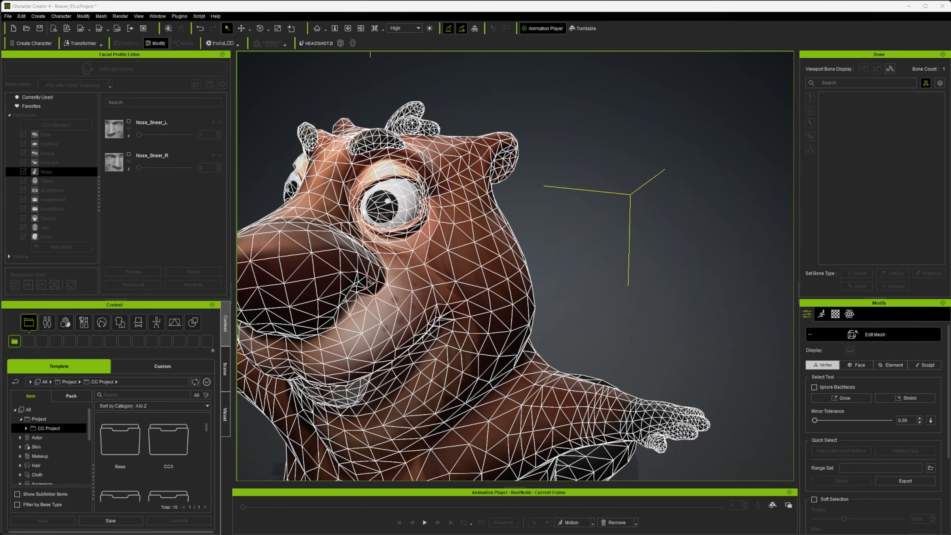
pyautogui.click(857, 365)
pyautogui.moveTo(379, 273)
pyautogui.mouseDown()
pyautogui.moveTo(398, 268)
pyautogui.moveTo(353, 309)
pyautogui.moveTo(408, 328)
pyautogui.moveTo(369, 319)
pyautogui.mouseUp()
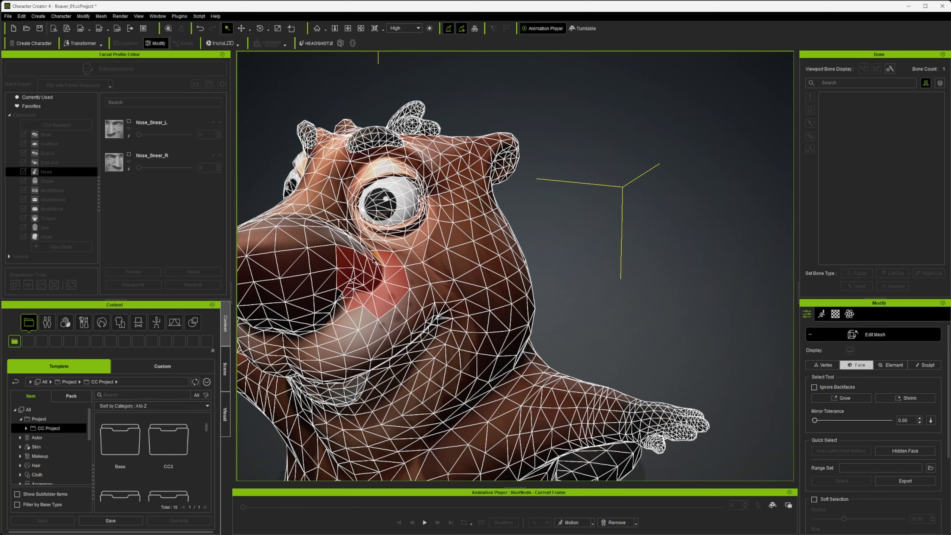
pyautogui.scroll(-3, 838, 448)
pyautogui.click(815, 411)
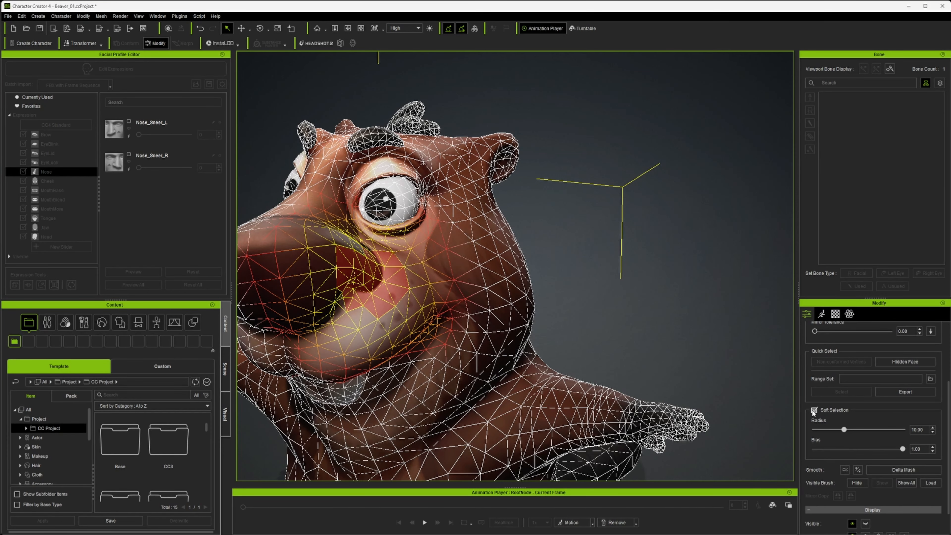
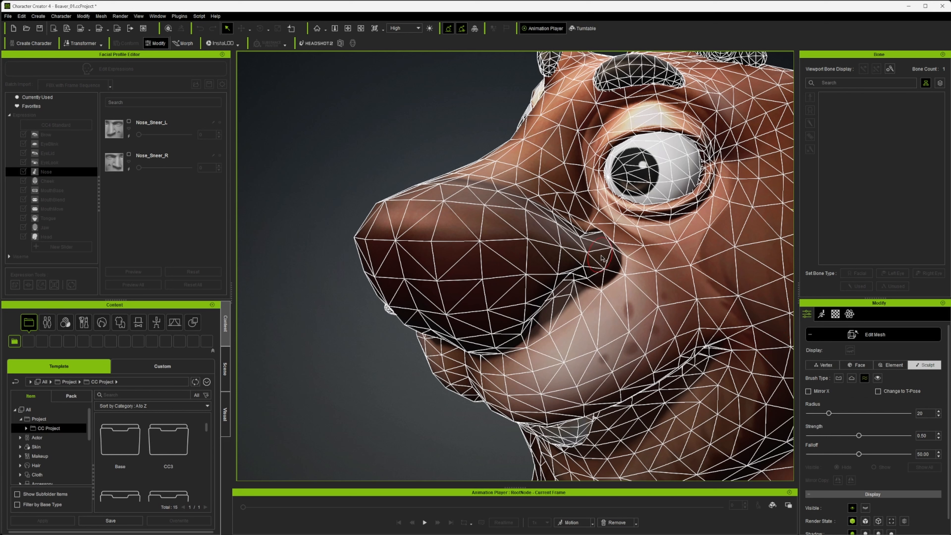
# Step: Smooth the mesh at the left nostril crease with the Sculpt brush and leave mesh editing
pyautogui.moveTo(604, 259); pyautogui.dragTo(601, 240)
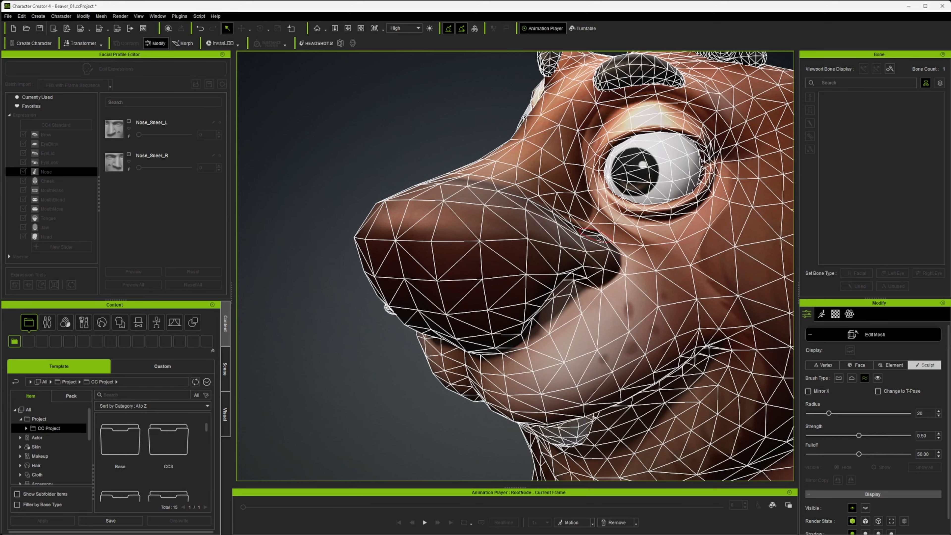
pyautogui.keyDown('alt'); pyautogui.moveTo(599, 276); pyautogui.dragTo(530, 292, button='right'); pyautogui.keyUp('alt')
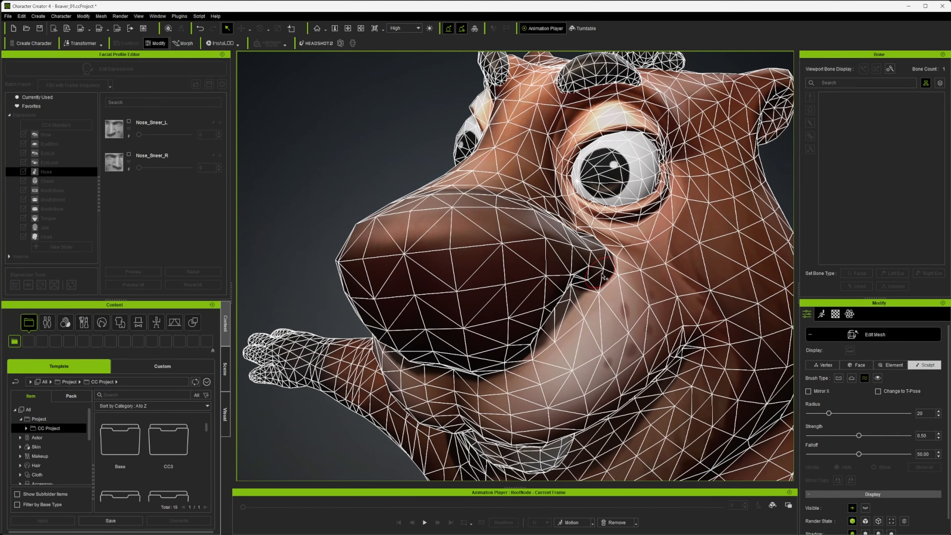
pyautogui.keyDown('alt'); pyautogui.moveTo(612, 260); pyautogui.dragTo(442, 268, button='right'); pyautogui.keyUp('alt')
pyautogui.scroll(3, 430, 267)
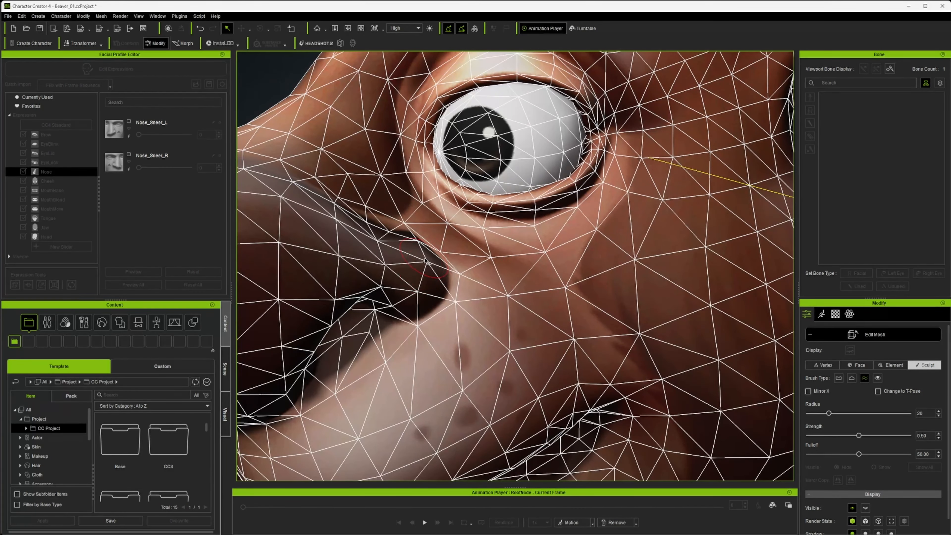
pyautogui.click(875, 335)
# Step: Assign the tilted and sculpted nose pose to the Nose_Sneer_L expression
pyautogui.scroll(-5, 561, 281)
pyautogui.keyDown('alt'); pyautogui.moveTo(524, 285); pyautogui.dragTo(636, 292, button='right'); pyautogui.keyUp('alt')
pyautogui.keyDown('alt'); pyautogui.moveTo(640, 299); pyautogui.dragTo(564, 280); pyautogui.keyUp('alt')
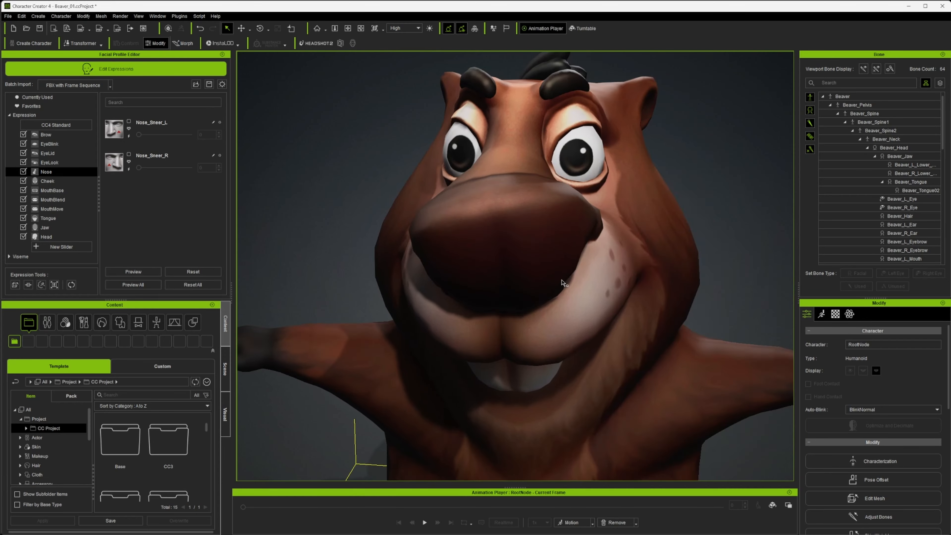
pyautogui.scroll(1, 564, 281)
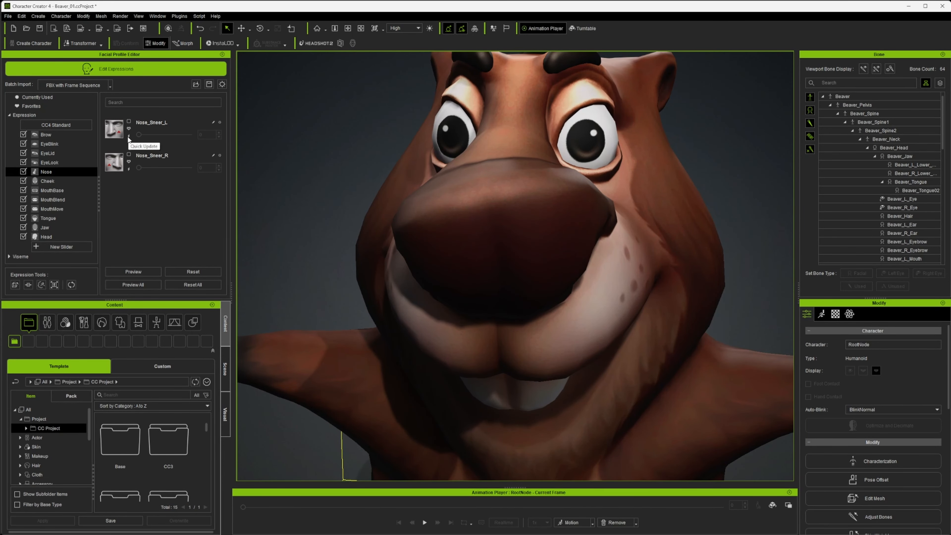
pyautogui.moveTo(138, 134); pyautogui.dragTo(21, 126)
# Step: Reopen facial bone editing, set the Beaver_Nose bone's X rotation to -110, and leave bone editing
pyautogui.click(54, 285)
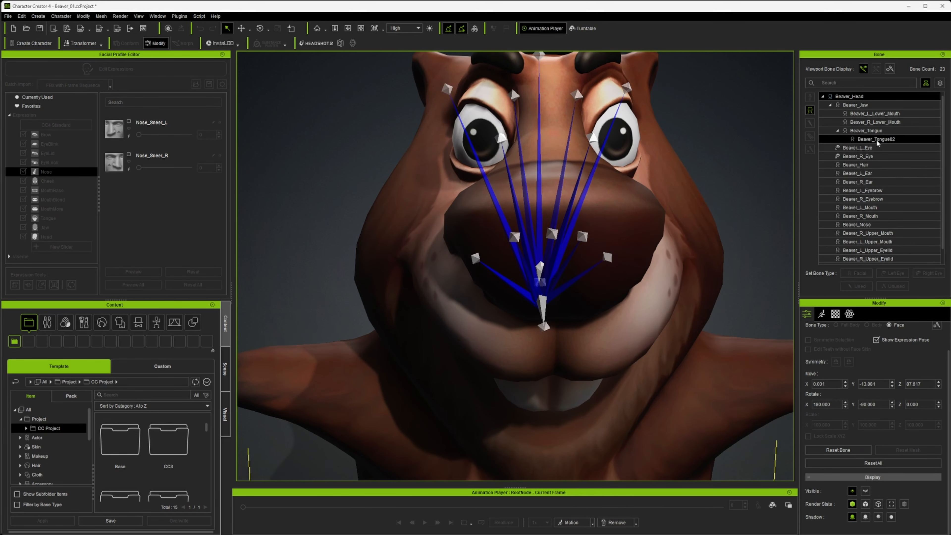
pyautogui.click(868, 225)
pyautogui.press('e')
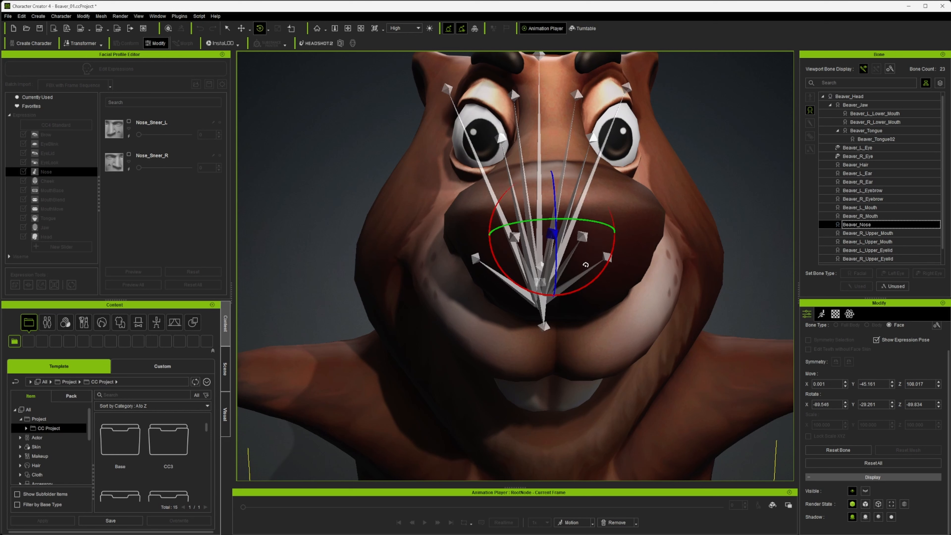
pyautogui.moveTo(615, 248); pyautogui.dragTo(613, 256)
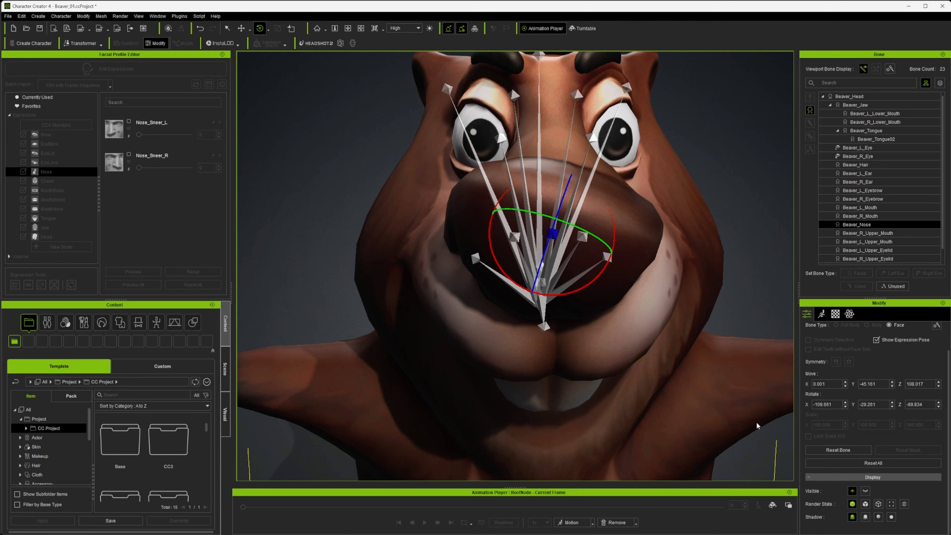
pyautogui.doubleClick(838, 404)
pyautogui.write('-110')
pyautogui.press('Return')
pyautogui.scroll(2, 863, 369)
pyautogui.click(864, 337)
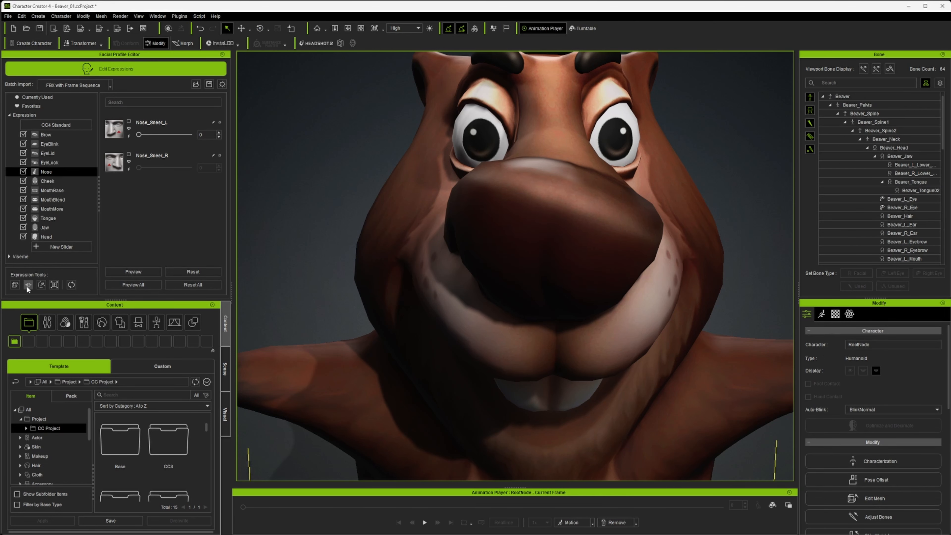
# Step: Open expression mesh editing and select the faces at the rear of the beaver's right nostril wing
pyautogui.click(15, 285)
pyautogui.scroll(-3, 459, 275)
pyautogui.keyDown('alt'); pyautogui.moveTo(446, 257); pyautogui.dragTo(519, 276, button='right'); pyautogui.keyUp('alt')
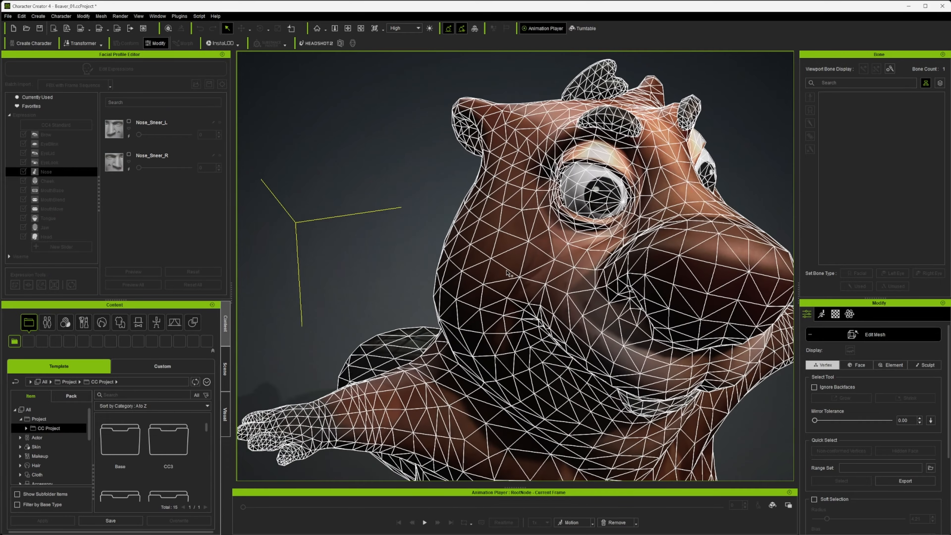
pyautogui.scroll(4, 520, 277)
pyautogui.keyDown('alt'); pyautogui.moveTo(520, 276); pyautogui.dragTo(446, 286); pyautogui.keyUp('alt')
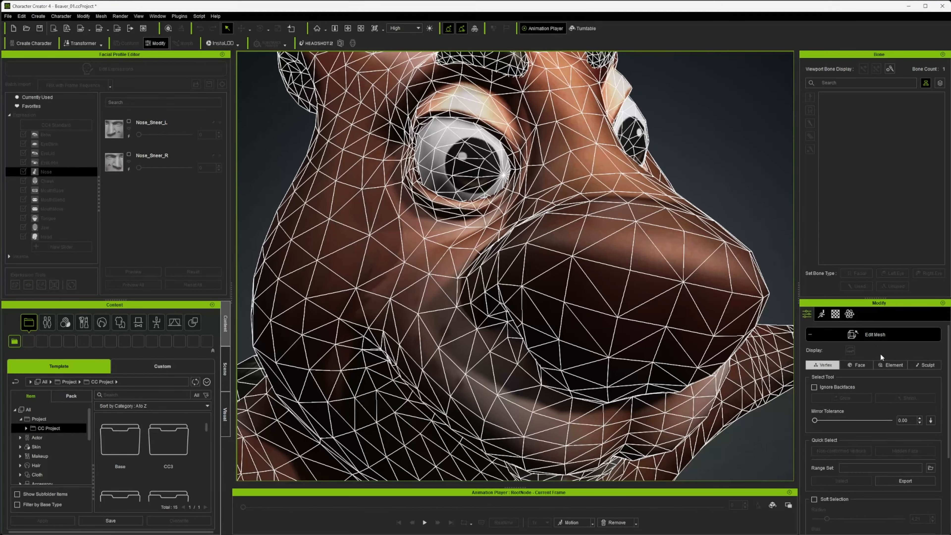
pyautogui.click(860, 365)
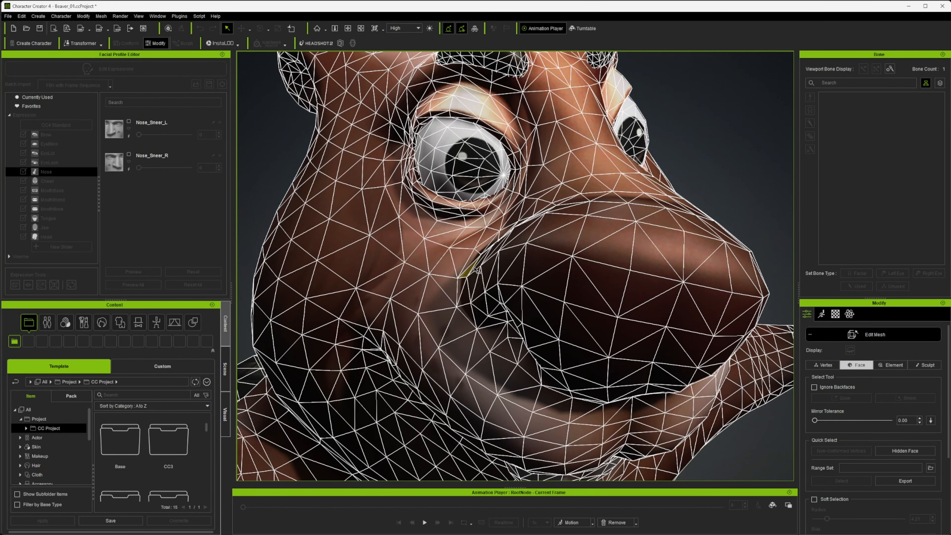
pyautogui.click(487, 321)
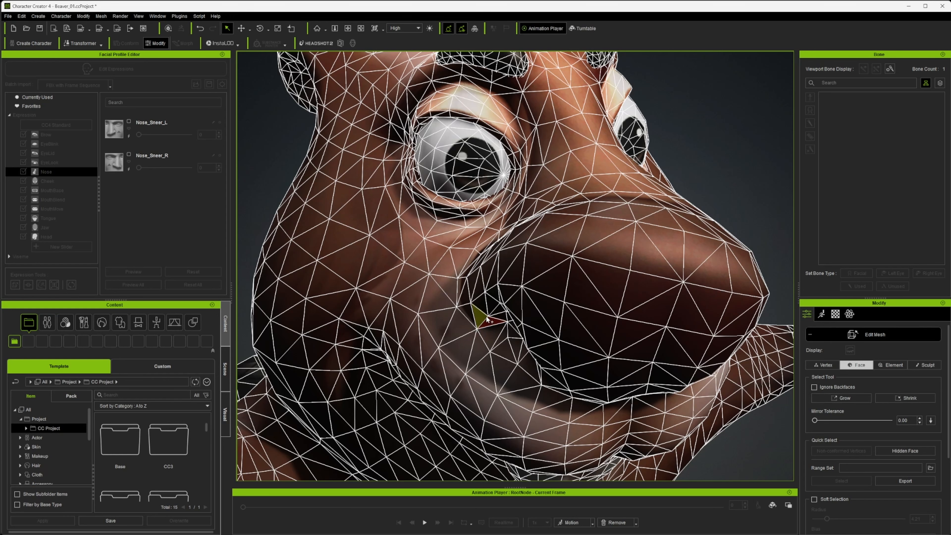
pyautogui.keyDown('ctrl'); pyautogui.click(464, 294); pyautogui.keyUp('ctrl')
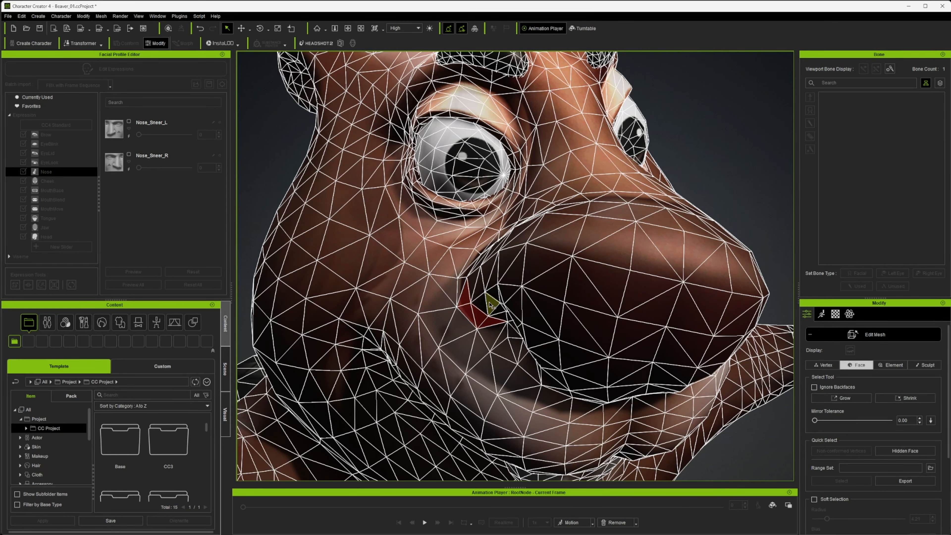
# Step: Enable soft selection and move the selected right nostril faces slightly upward and backward
pyautogui.press('w')
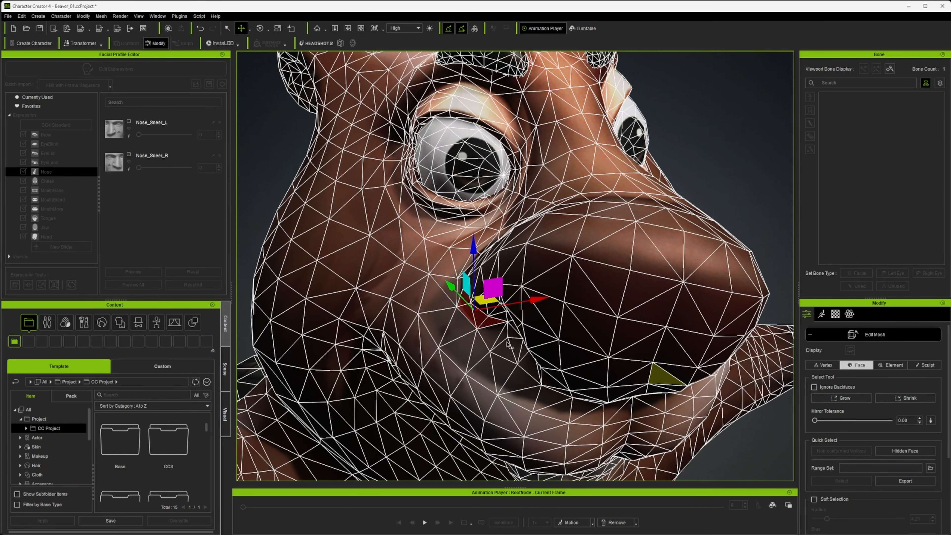
pyautogui.moveTo(506, 341); pyautogui.dragTo(607, 350, button='right')
pyautogui.scroll(-5, 822, 467)
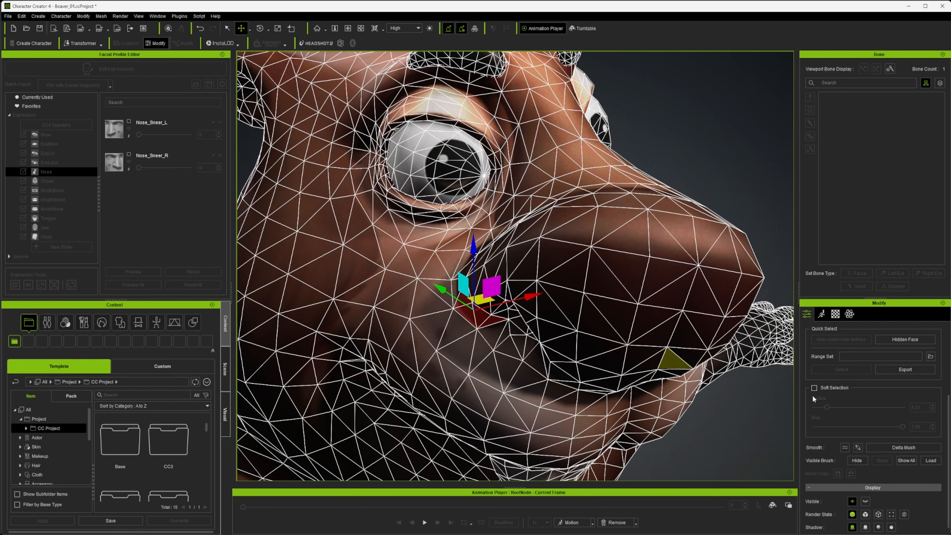
pyautogui.click(815, 388)
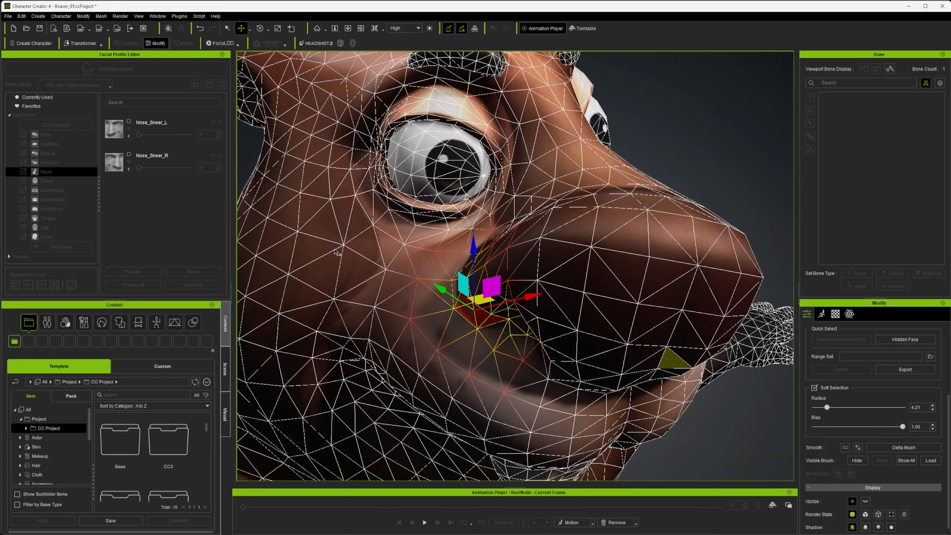
pyautogui.keyDown('alt'); pyautogui.moveTo(451, 296); pyautogui.dragTo(596, 292, button='right'); pyautogui.keyUp('alt')
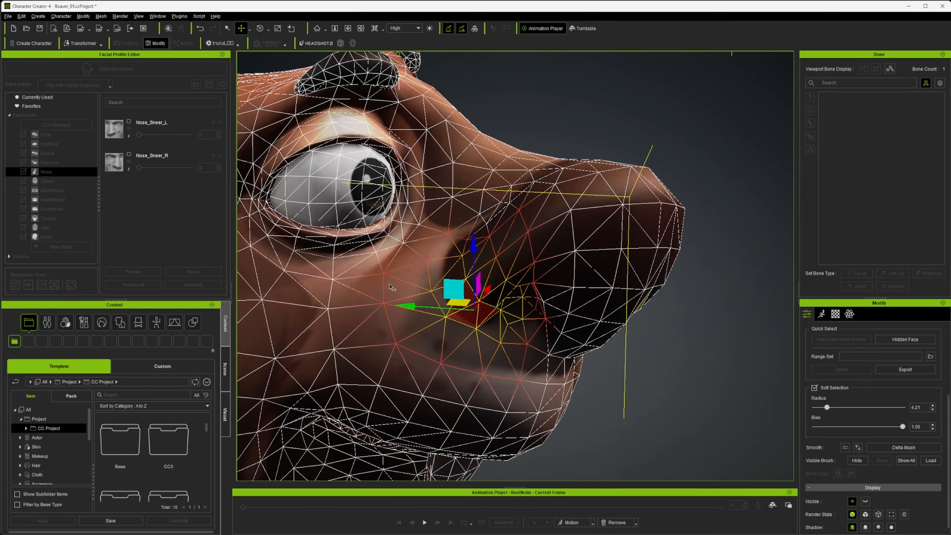
pyautogui.moveTo(460, 292); pyautogui.dragTo(451, 278)
# Step: Smooth the mesh around the right nostril crease with the Sculpt brush and leave mesh editing
pyautogui.moveTo(470, 289)
pyautogui.keyDown('alt'); pyautogui.mouseDown(button='right')
pyautogui.moveTo(350, 324)
pyautogui.moveTo(434, 323)
pyautogui.mouseUp(button='right'); pyautogui.keyUp('alt')
pyautogui.scroll(5, 876, 379)
pyautogui.click(917, 366)
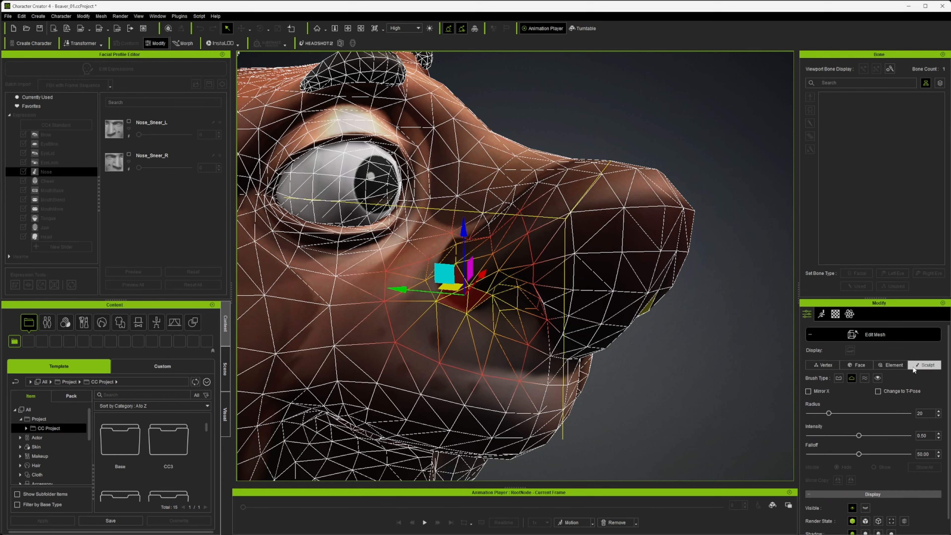
pyautogui.click(864, 379)
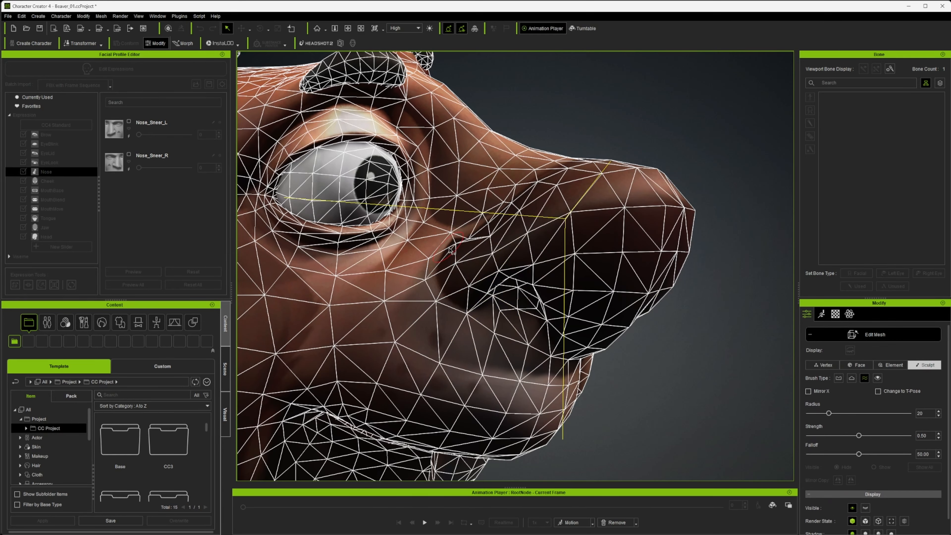
pyautogui.moveTo(448, 249)
pyautogui.mouseDown()
pyautogui.moveTo(448, 271)
pyautogui.moveTo(487, 233)
pyautogui.moveTo(476, 237)
pyautogui.mouseUp()
pyautogui.keyDown('alt'); pyautogui.moveTo(502, 285); pyautogui.dragTo(549, 332, button='right'); pyautogui.keyUp('alt')
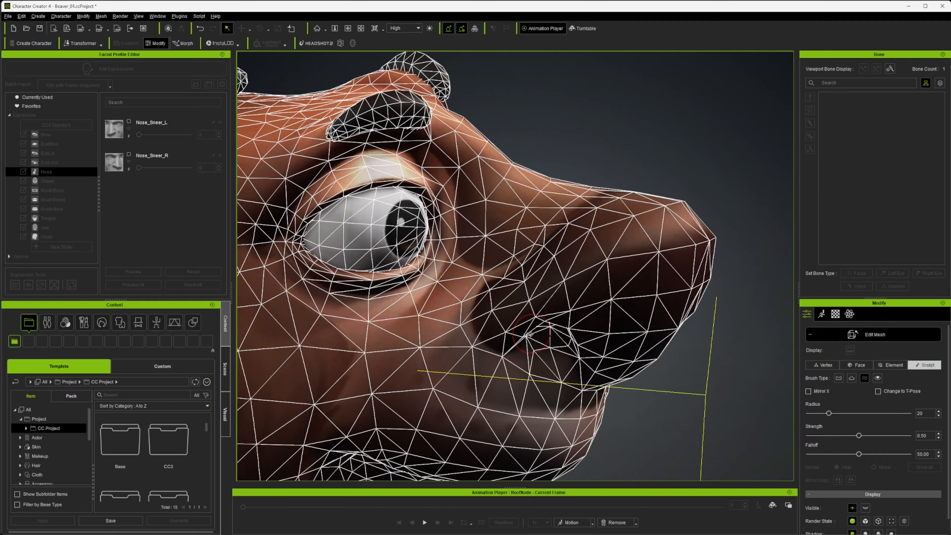
pyautogui.keyDown('alt'); pyautogui.moveTo(528, 324); pyautogui.dragTo(477, 377); pyautogui.keyUp('alt')
pyautogui.keyDown('alt'); pyautogui.moveTo(477, 377); pyautogui.dragTo(420, 249, button='right'); pyautogui.keyUp('alt')
pyautogui.moveTo(338, 169); pyautogui.dragTo(333, 172)
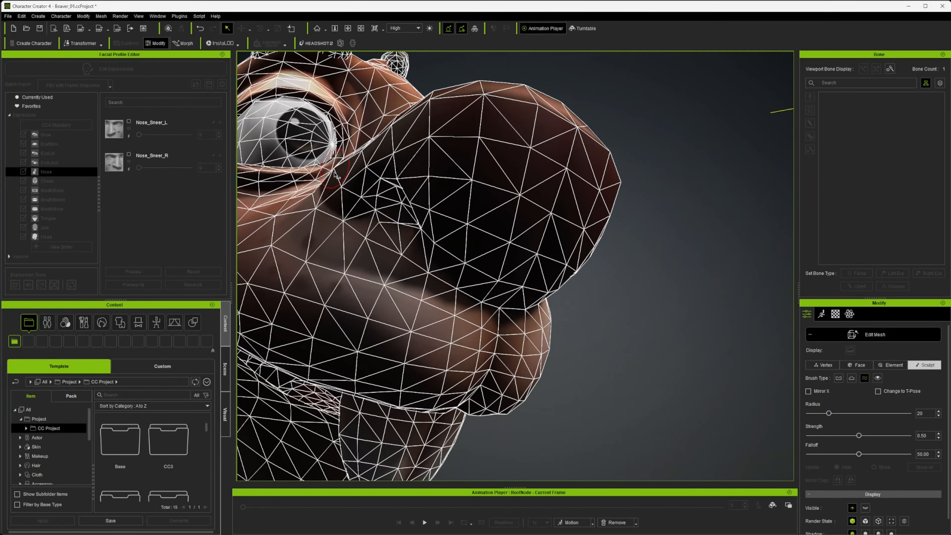
pyautogui.keyDown('alt'); pyautogui.moveTo(317, 219); pyautogui.dragTo(330, 252, button='right'); pyautogui.keyUp('alt')
pyautogui.click(845, 336)
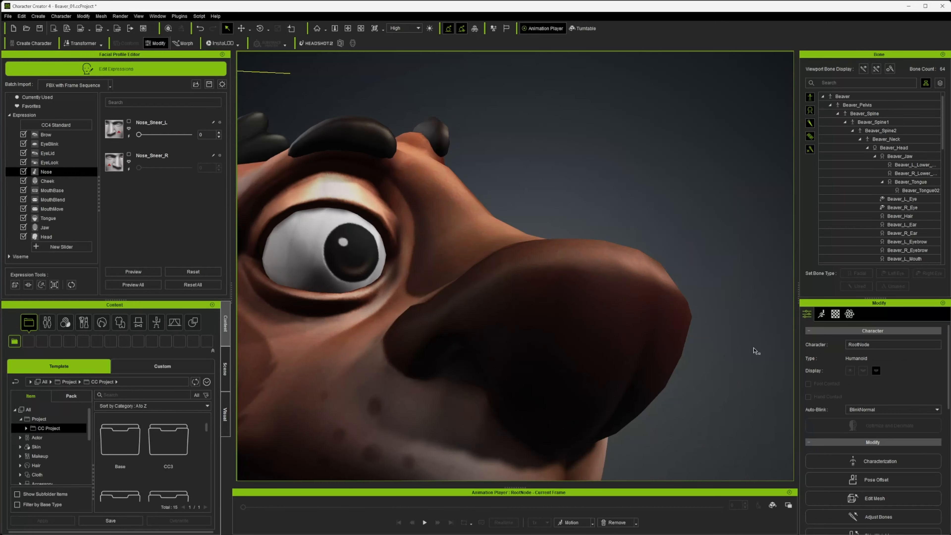
# Step: Store the sculpted right nostril pose in the Nose_Sneer_R expression
pyautogui.scroll(-5, 674, 360)
pyautogui.keyDown('alt'); pyautogui.moveTo(670, 358); pyautogui.dragTo(472, 352, button='right'); pyautogui.keyUp('alt')
pyautogui.keyDown('alt'); pyautogui.moveTo(471, 352); pyautogui.dragTo(556, 293); pyautogui.keyUp('alt')
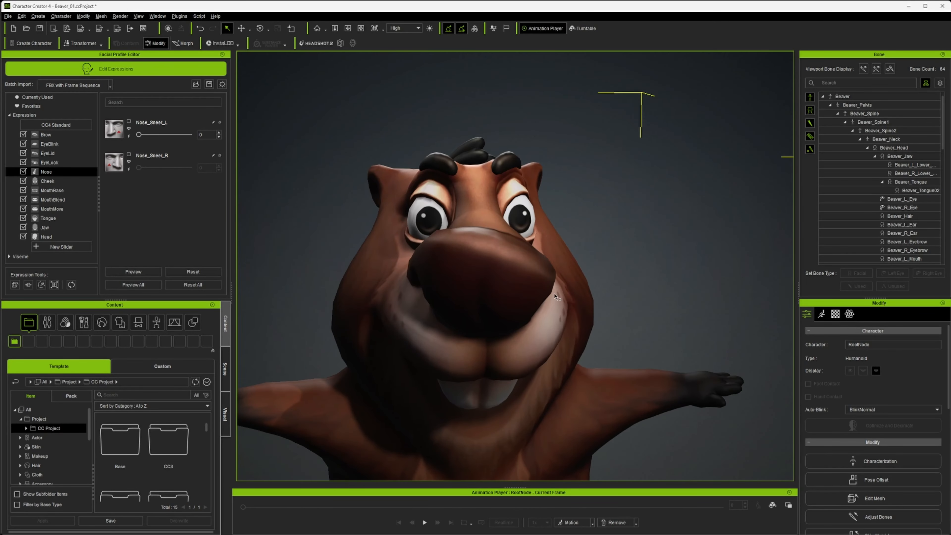
pyautogui.keyDown('alt'); pyautogui.moveTo(557, 293); pyautogui.dragTo(526, 309, button='right'); pyautogui.keyUp('alt')
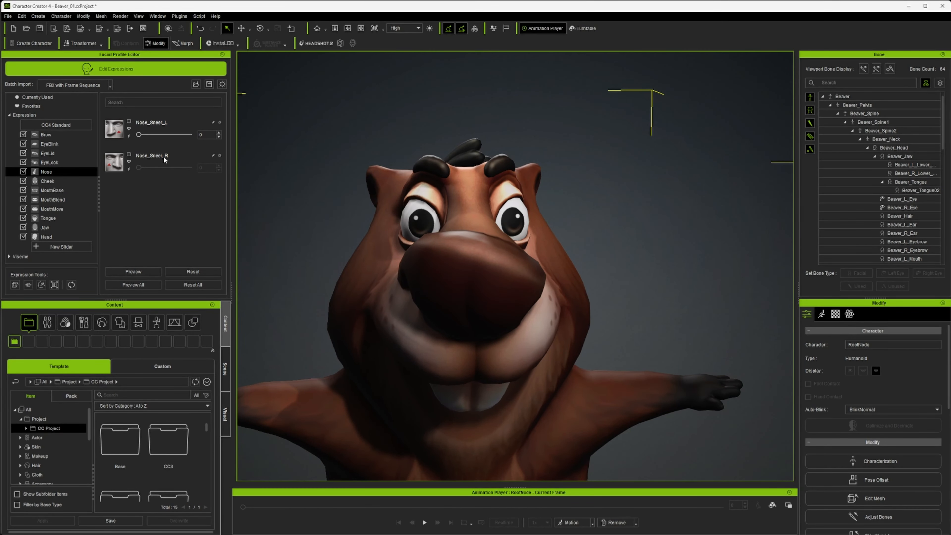
pyautogui.click(129, 168)
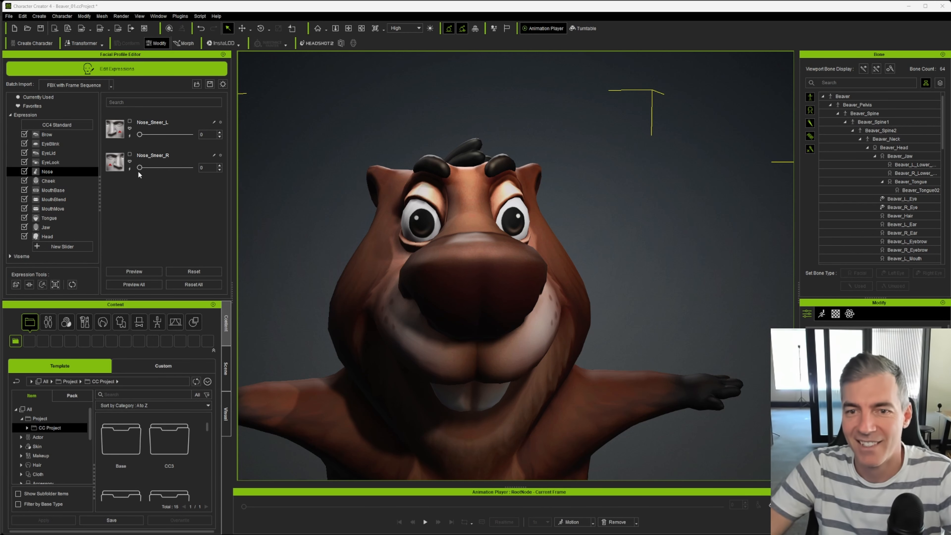
# Step: Test the Nose_Sneer_R and Nose_Sneer_L expressions at 100 and return both to 0
pyautogui.moveTo(139, 167); pyautogui.dragTo(191, 167)
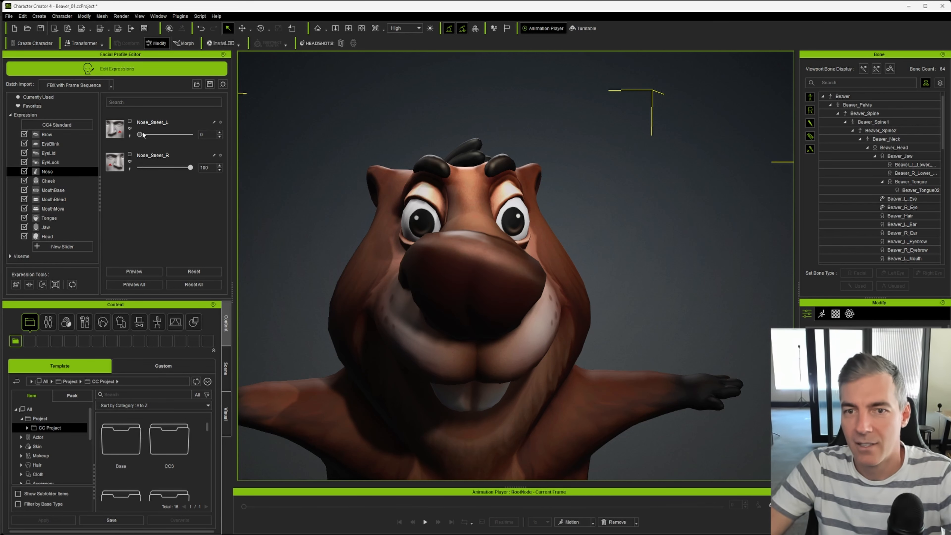
pyautogui.moveTo(140, 135); pyautogui.dragTo(191, 135)
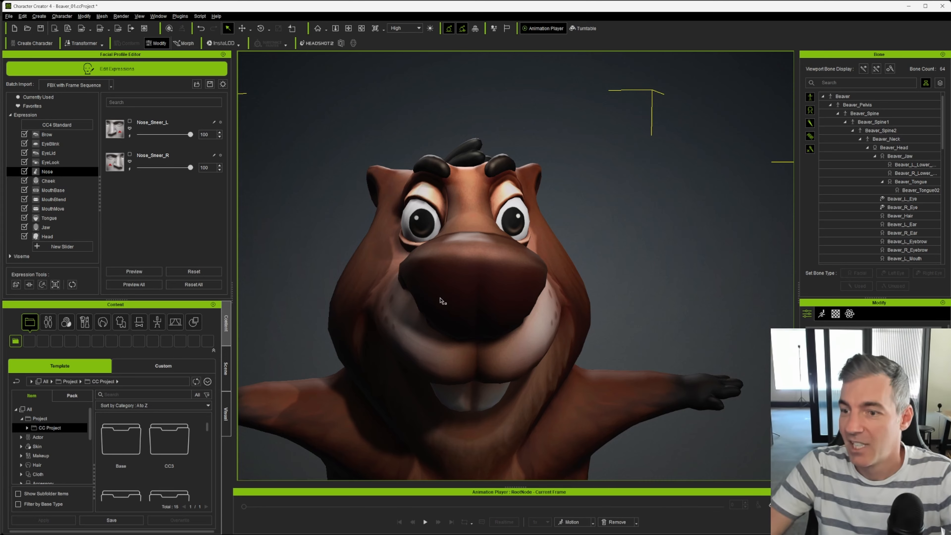
pyautogui.moveTo(443, 301); pyautogui.dragTo(389, 277, button='right')
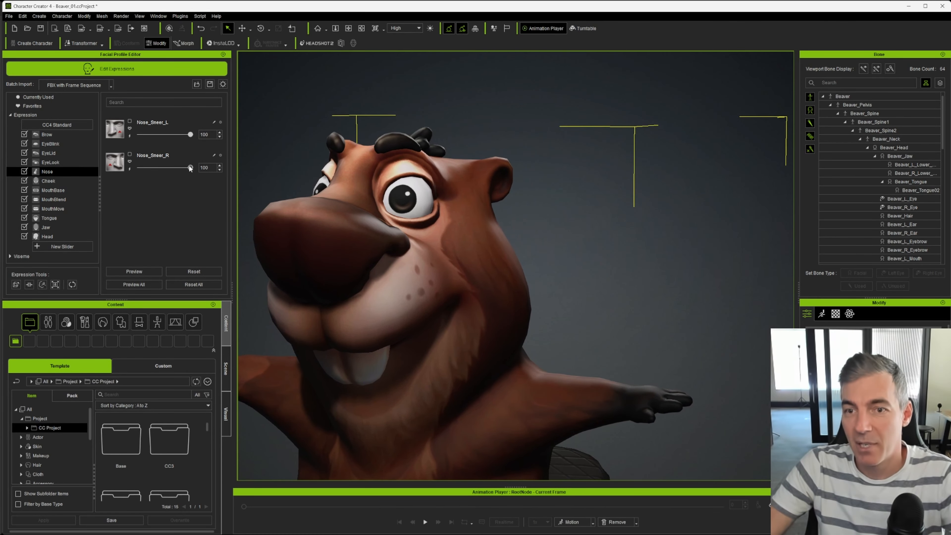
pyautogui.moveTo(189, 166); pyautogui.dragTo(250, 166)
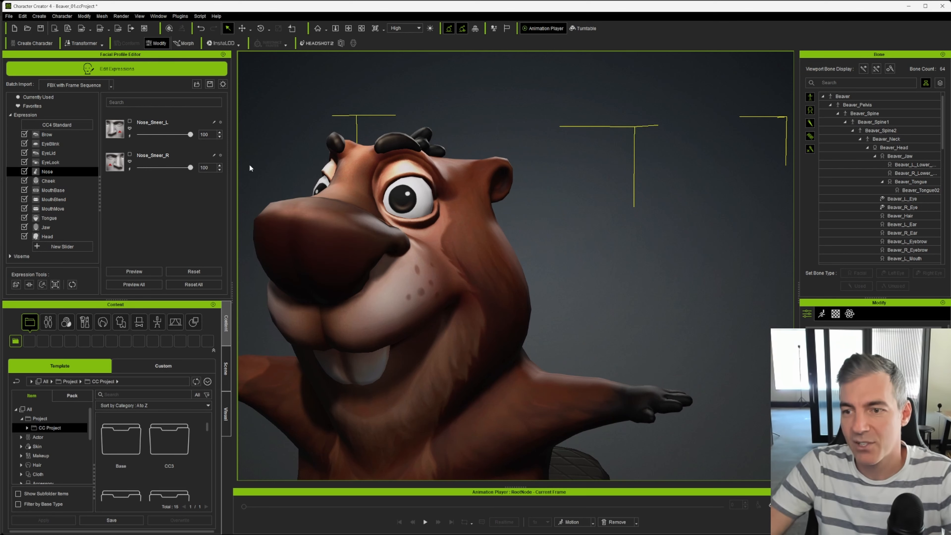
pyautogui.moveTo(191, 167); pyautogui.dragTo(140, 167)
pyautogui.moveTo(189, 134); pyautogui.dragTo(139, 134)
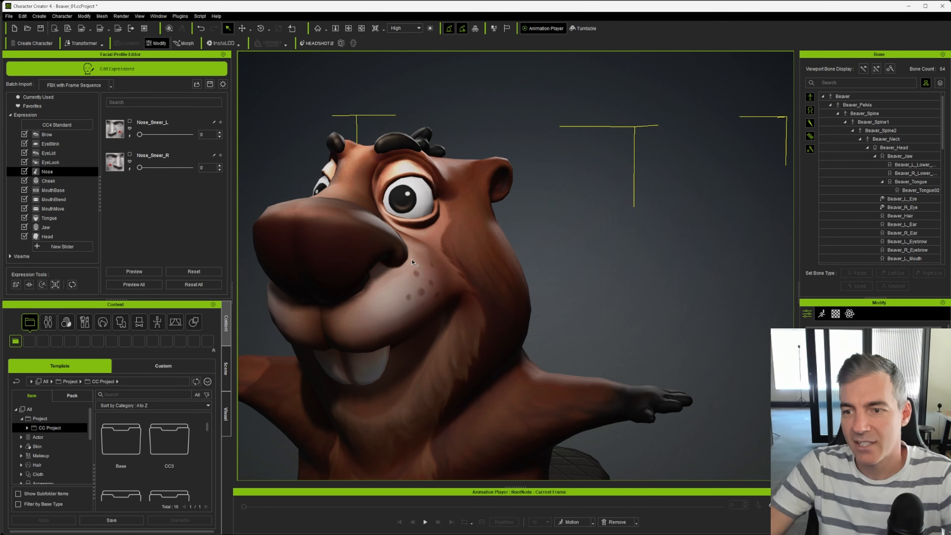
# Step: Cycle both nose sneer expressions between 0 and 100, ending at 100, and inspect the nose from both sides
pyautogui.moveTo(147, 136); pyautogui.dragTo(211, 138)
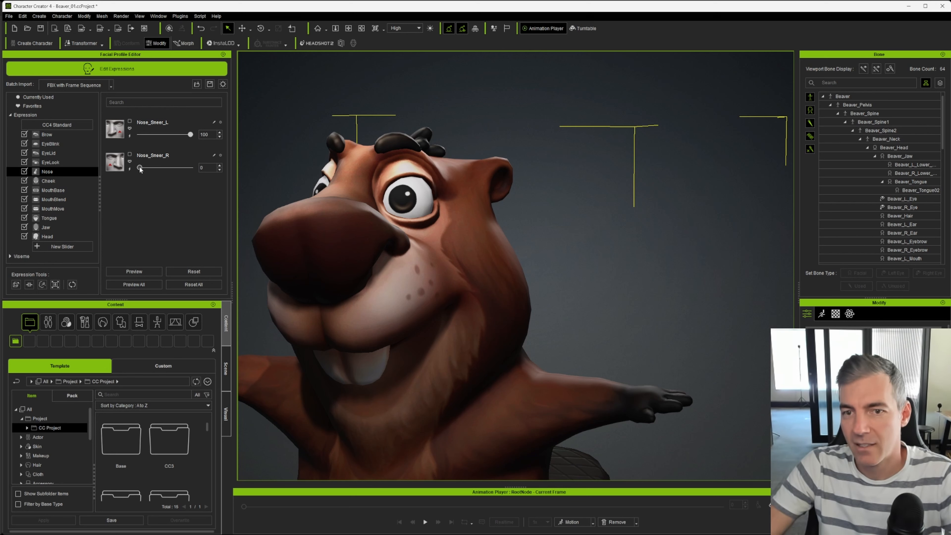
pyautogui.moveTo(140, 168); pyautogui.dragTo(210, 168)
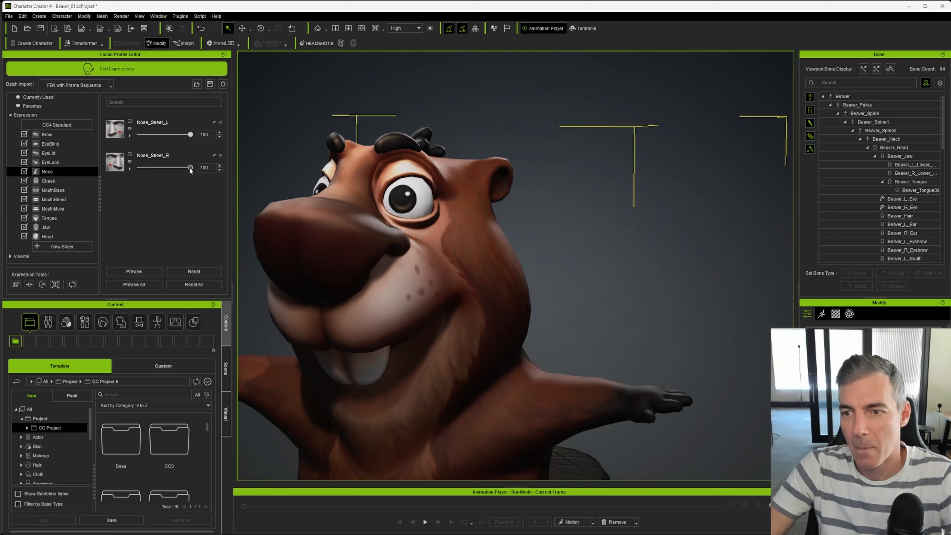
pyautogui.moveTo(190, 167); pyautogui.dragTo(139, 168)
pyautogui.moveTo(190, 135); pyautogui.dragTo(102, 136)
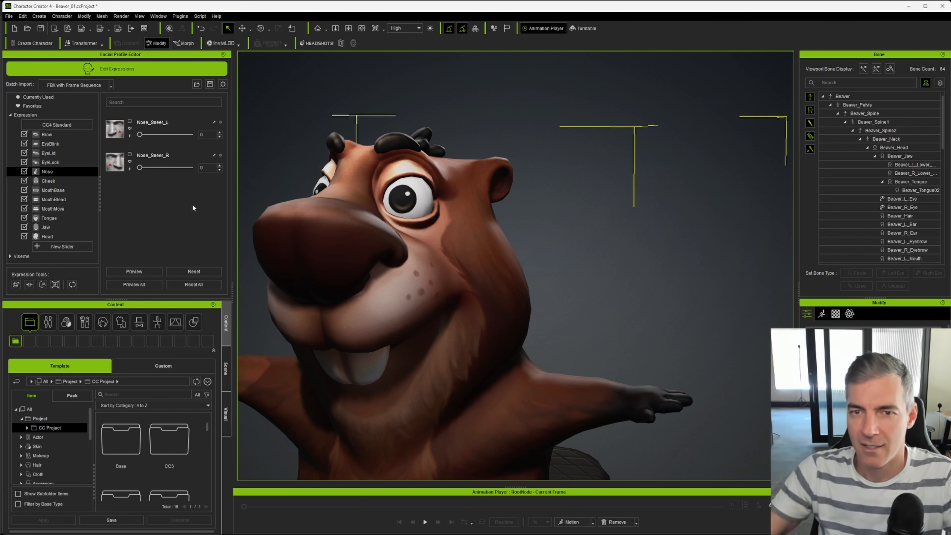
pyautogui.moveTo(140, 168); pyautogui.dragTo(240, 173)
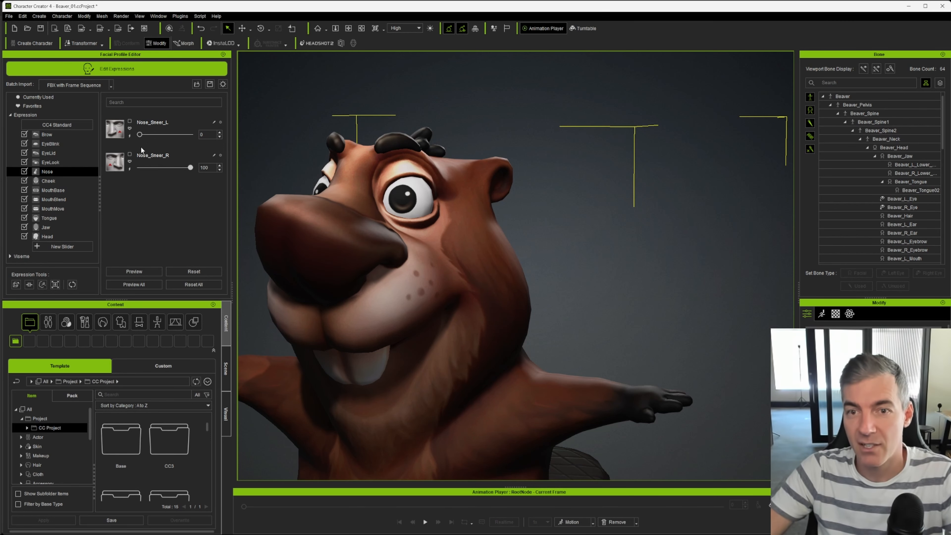
pyautogui.moveTo(140, 134); pyautogui.dragTo(271, 137)
pyautogui.keyDown('alt'); pyautogui.moveTo(319, 201); pyautogui.dragTo(580, 228); pyautogui.keyUp('alt')
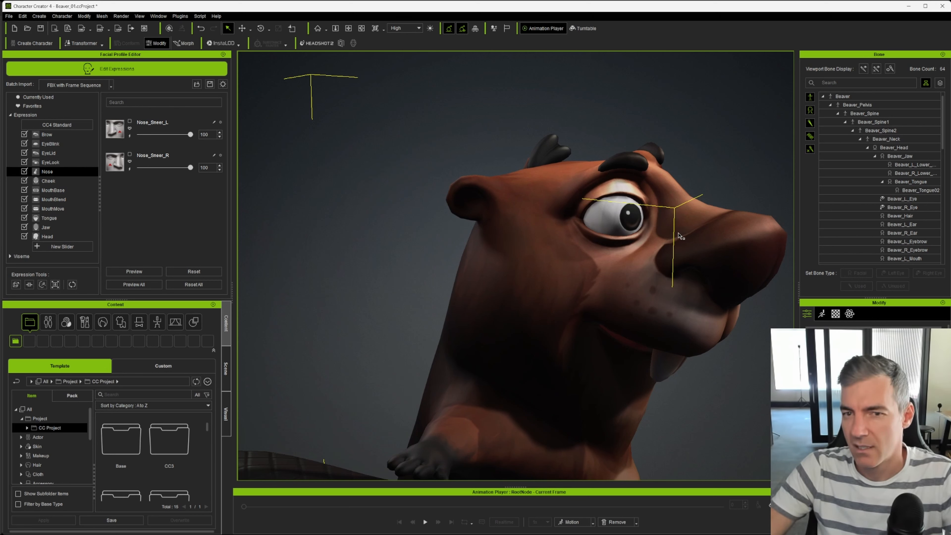
pyautogui.keyDown('alt'); pyautogui.moveTo(677, 236); pyautogui.dragTo(487, 240); pyautogui.keyUp('alt')
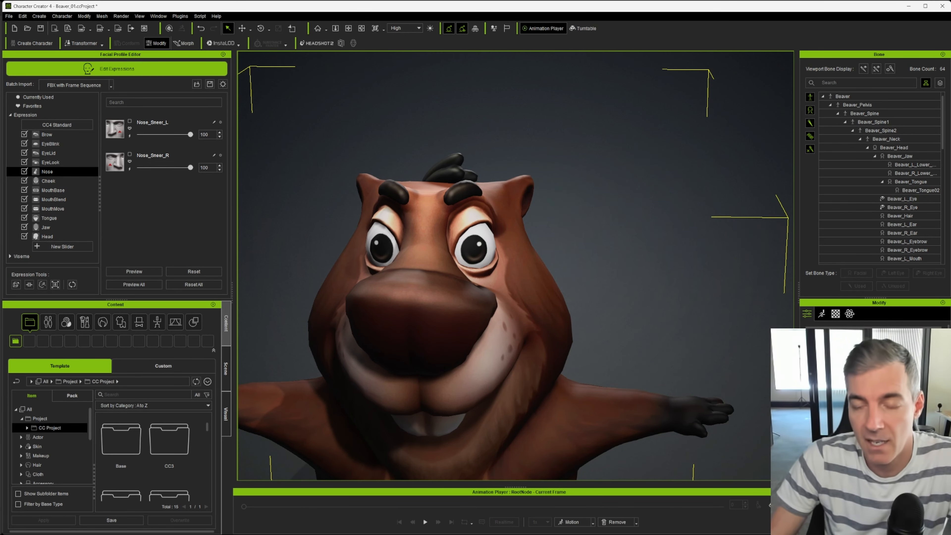
# Step: Leave and reopen expression editing, and examine the whole beaver from the front and at an angle
pyautogui.click(114, 71)
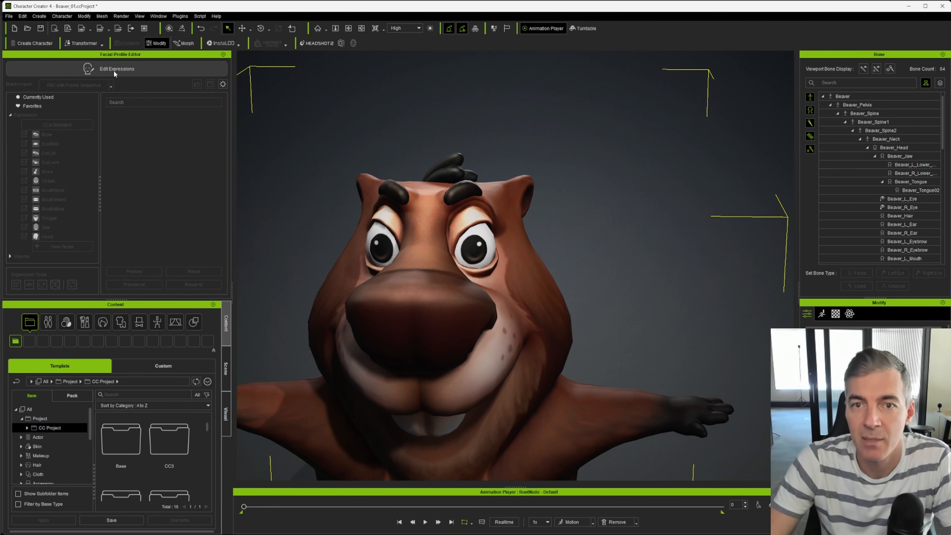
pyautogui.click(114, 70)
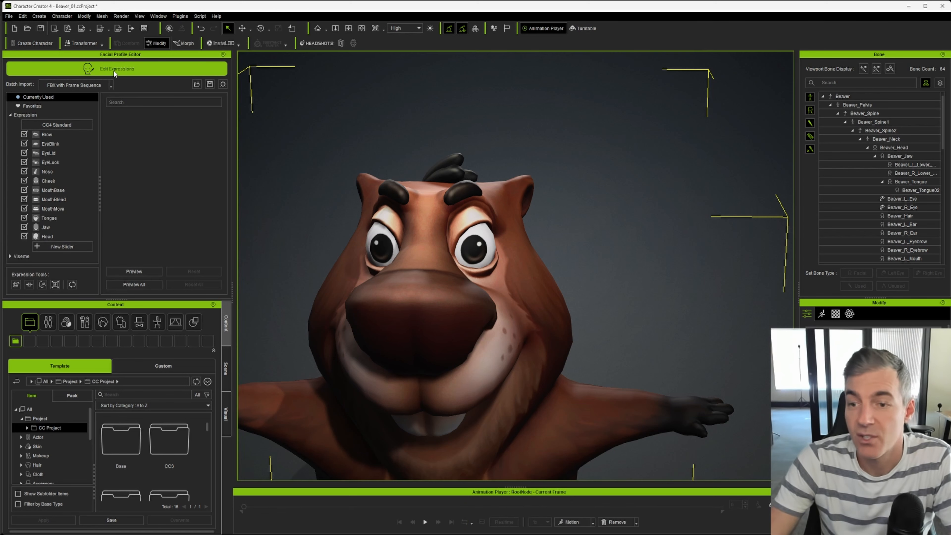
pyautogui.scroll(-3, 332, 263)
pyautogui.keyDown('alt'); pyautogui.moveTo(416, 286); pyautogui.dragTo(436, 283); pyautogui.keyUp('alt')
pyautogui.scroll(-3, 436, 283)
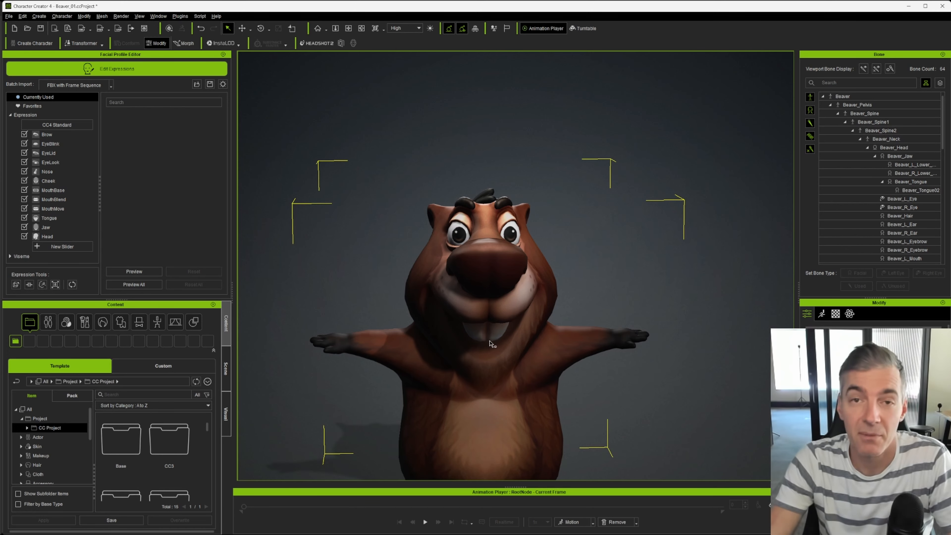
pyautogui.moveTo(494, 344); pyautogui.dragTo(466, 256, button='middle')
pyautogui.keyDown('alt'); pyautogui.moveTo(475, 296); pyautogui.dragTo(465, 284); pyautogui.keyUp('alt')
pyautogui.moveTo(465, 285); pyautogui.dragTo(474, 313, button='middle')
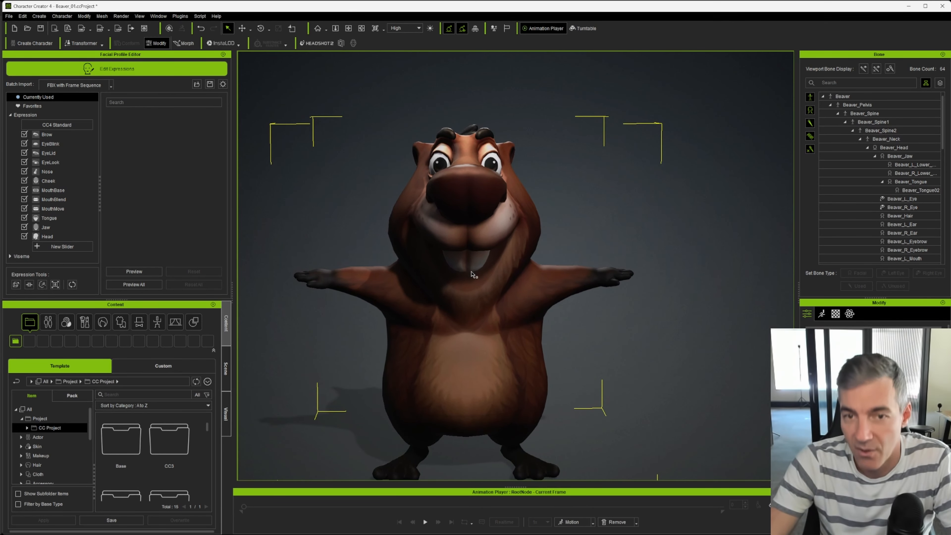
pyautogui.keyDown('alt'); pyautogui.moveTo(472, 278); pyautogui.dragTo(532, 281); pyautogui.keyUp('alt')
pyautogui.moveTo(528, 304); pyautogui.dragTo(515, 284, button='middle')
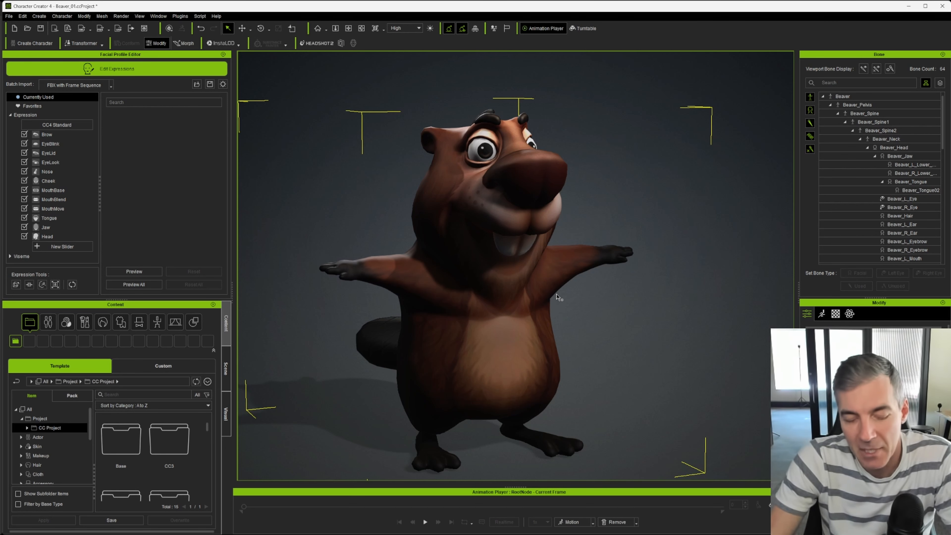
pyautogui.moveTo(551, 298); pyautogui.dragTo(467, 290, button='right')
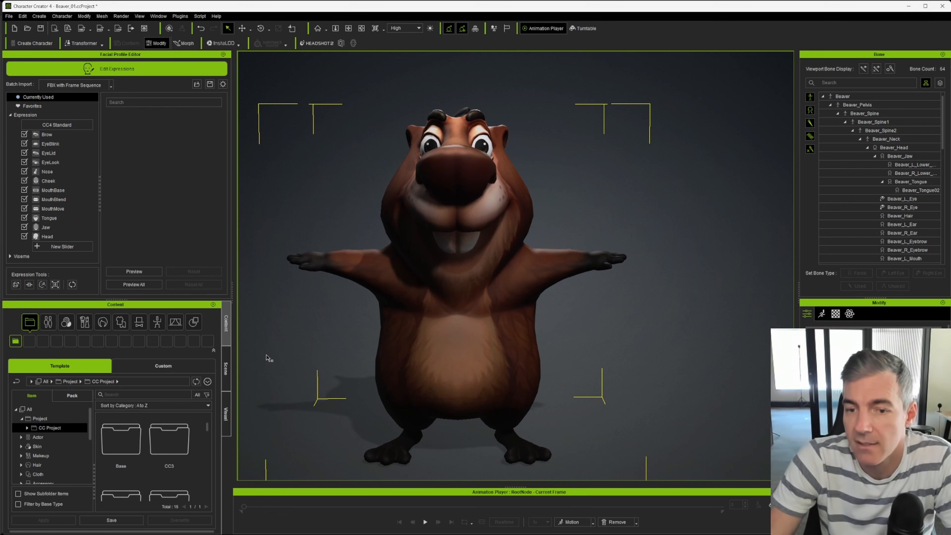
# Step: Review the EyeLid and EyeLook expression categories, and open the Cheek category
pyautogui.click(49, 154)
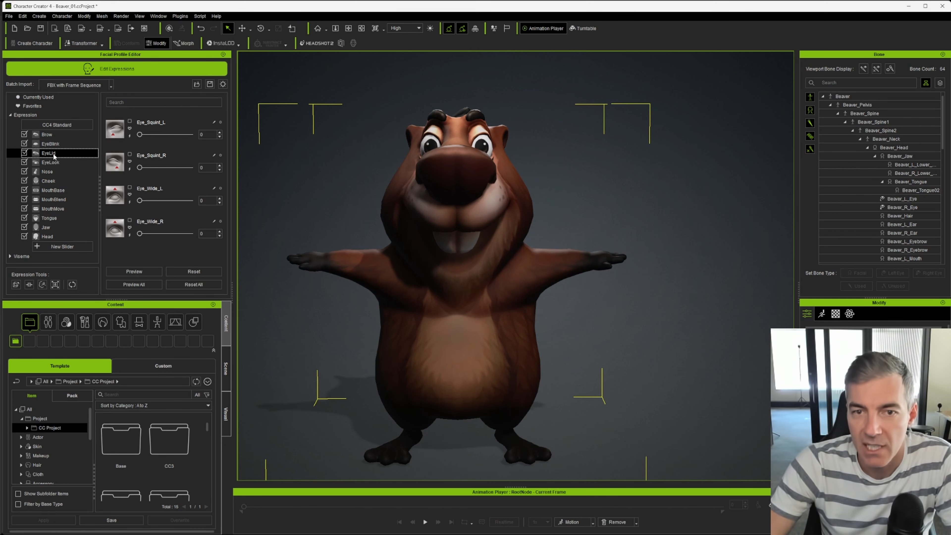
pyautogui.click(52, 144)
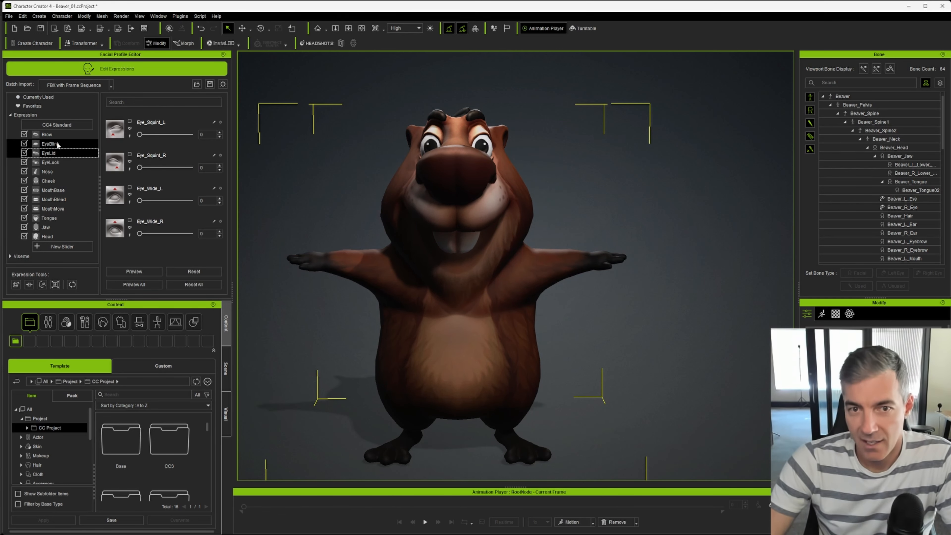
pyautogui.click(62, 163)
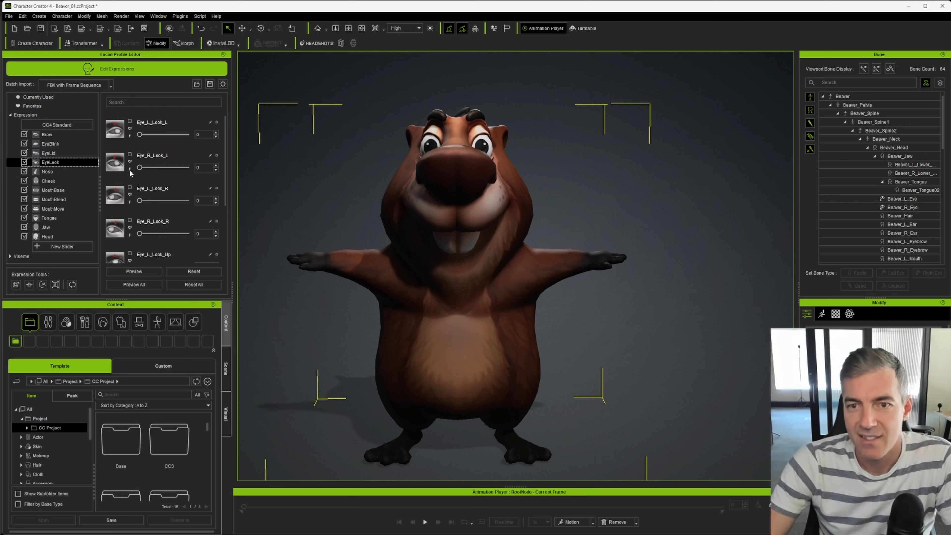
pyautogui.scroll(-5, 224, 142)
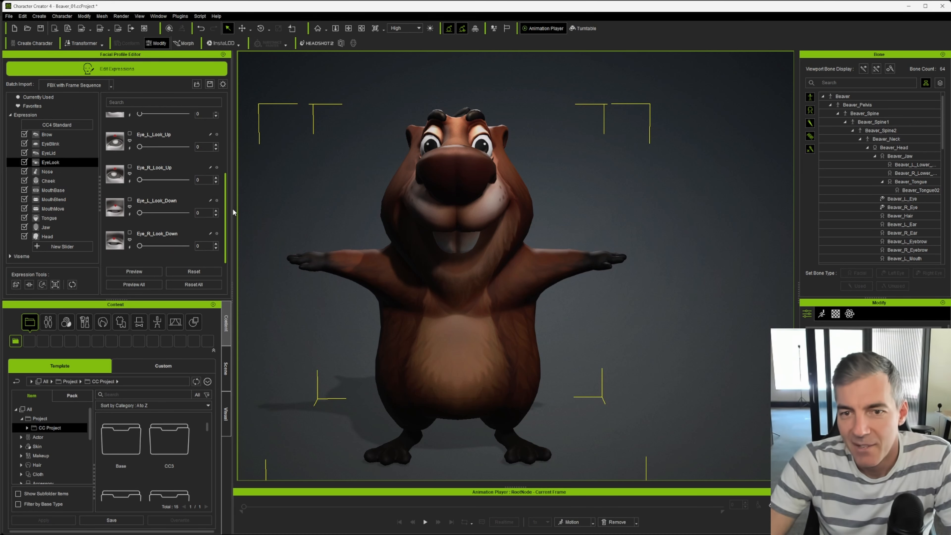
pyautogui.click(54, 171)
pyautogui.click(57, 181)
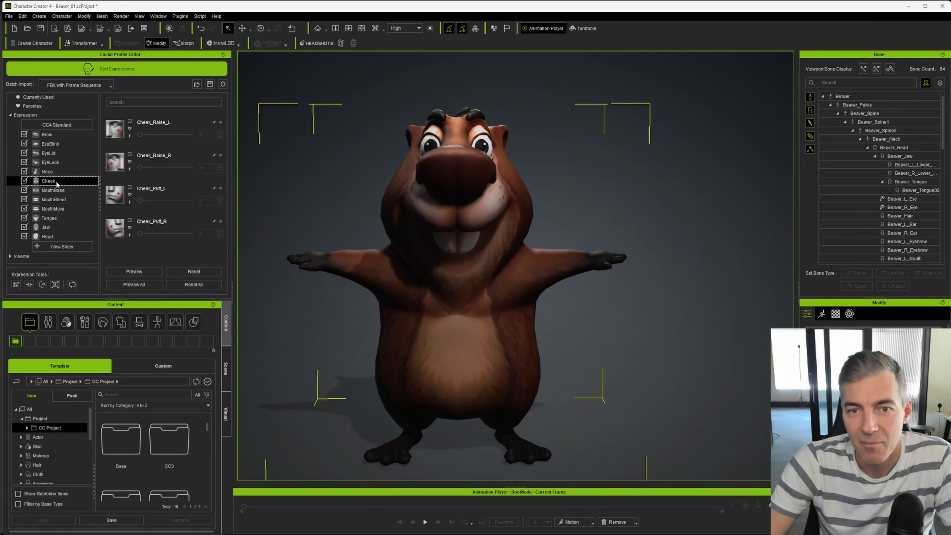
# Step: Open expression mesh editing and select the group of cheek faces below the beaver's left eye
pyautogui.scroll(5, 435, 180)
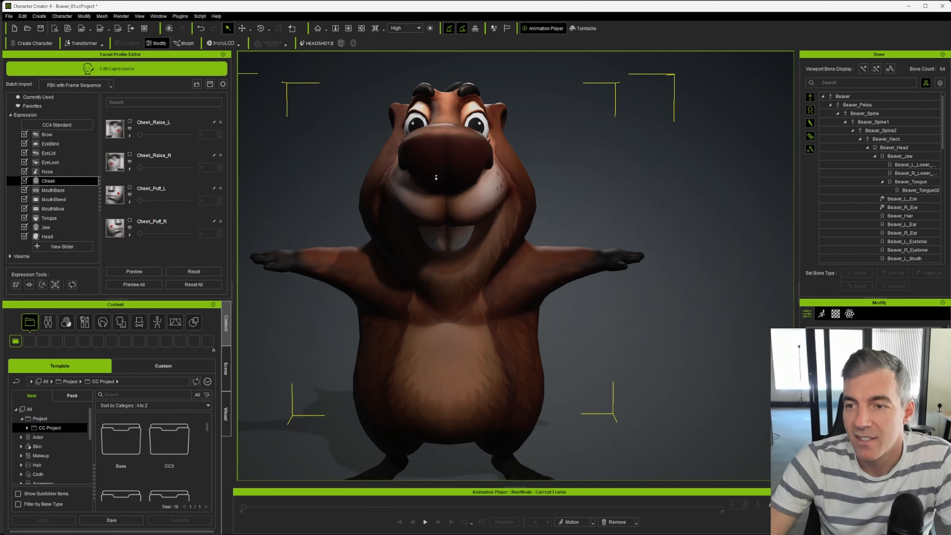
pyautogui.keyDown('alt'); pyautogui.moveTo(513, 263); pyautogui.dragTo(537, 268, button='right'); pyautogui.keyUp('alt')
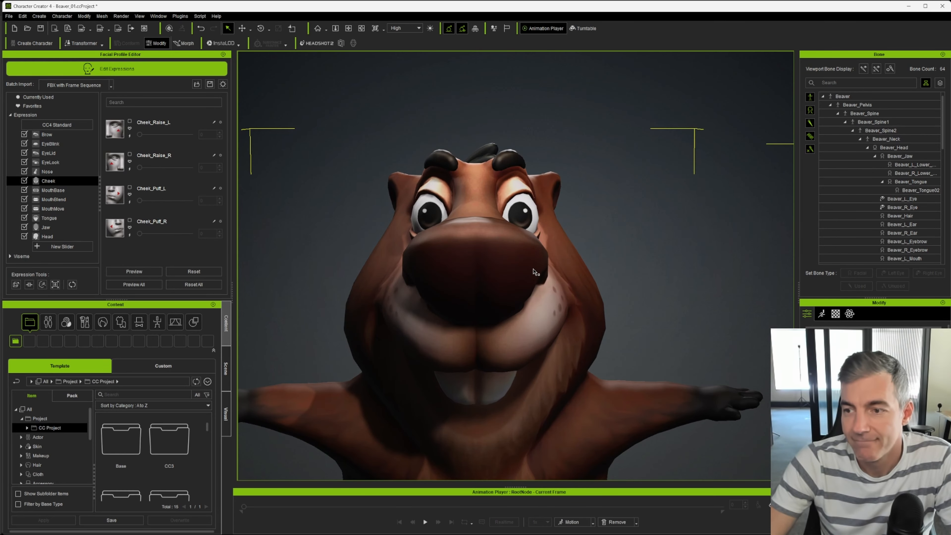
pyautogui.keyDown('alt'); pyautogui.moveTo(538, 269); pyautogui.dragTo(462, 270); pyautogui.keyUp('alt')
pyautogui.scroll(2, 462, 271)
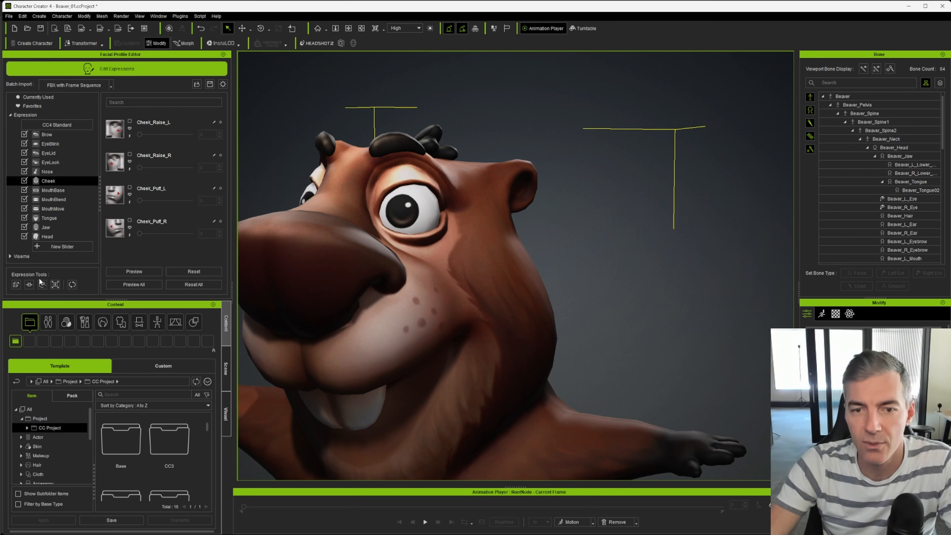
pyautogui.click(16, 285)
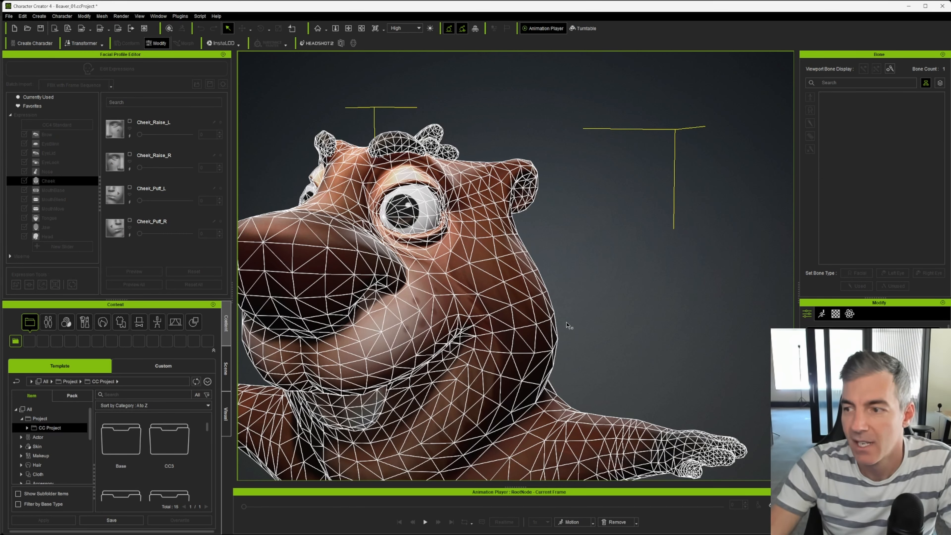
pyautogui.click(452, 285)
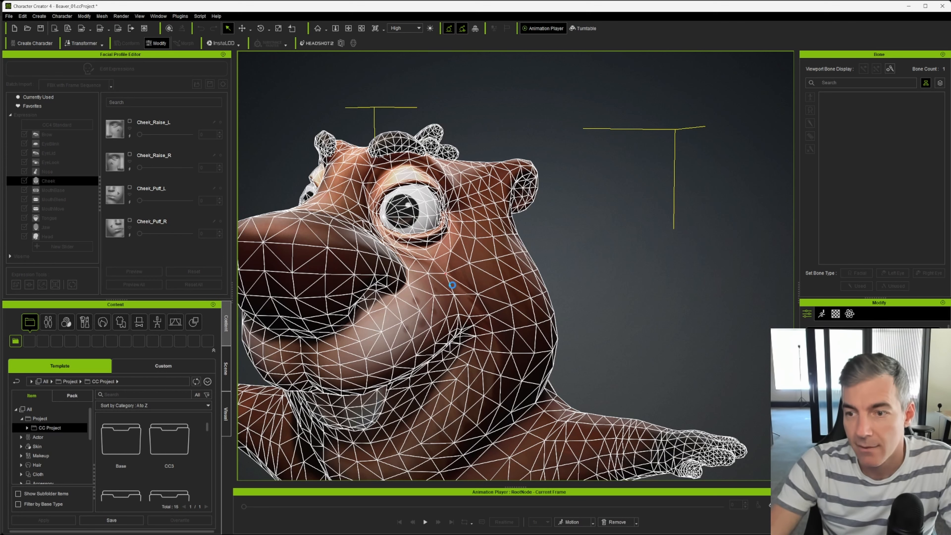
pyautogui.hotkey('ctrl', 'z')
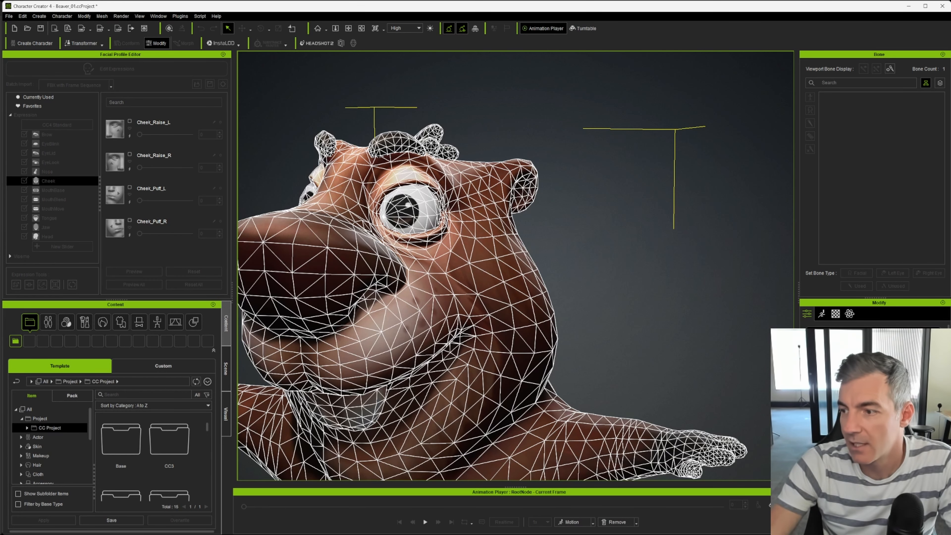
pyautogui.click(435, 288)
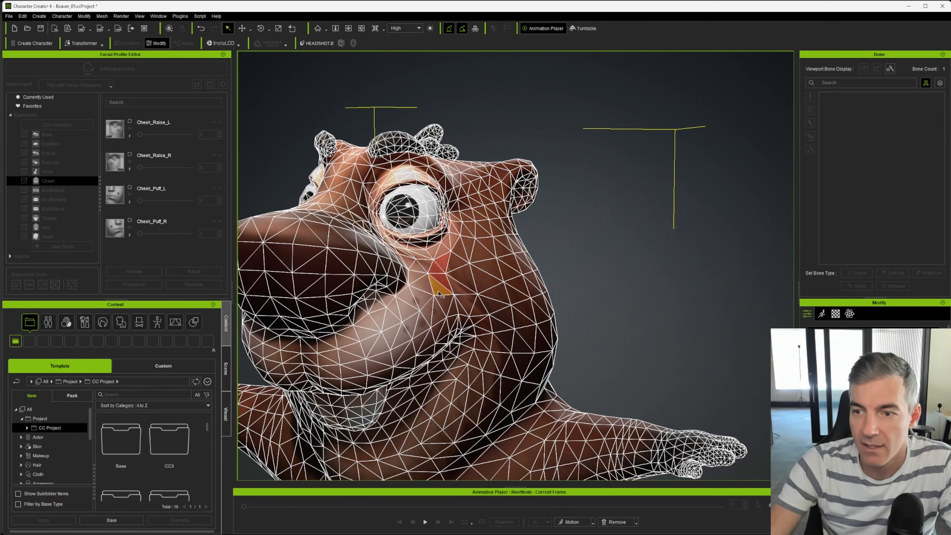
pyautogui.click(424, 286)
pyautogui.keyDown('ctrl'); pyautogui.click(436, 288); pyautogui.keyUp('ctrl')
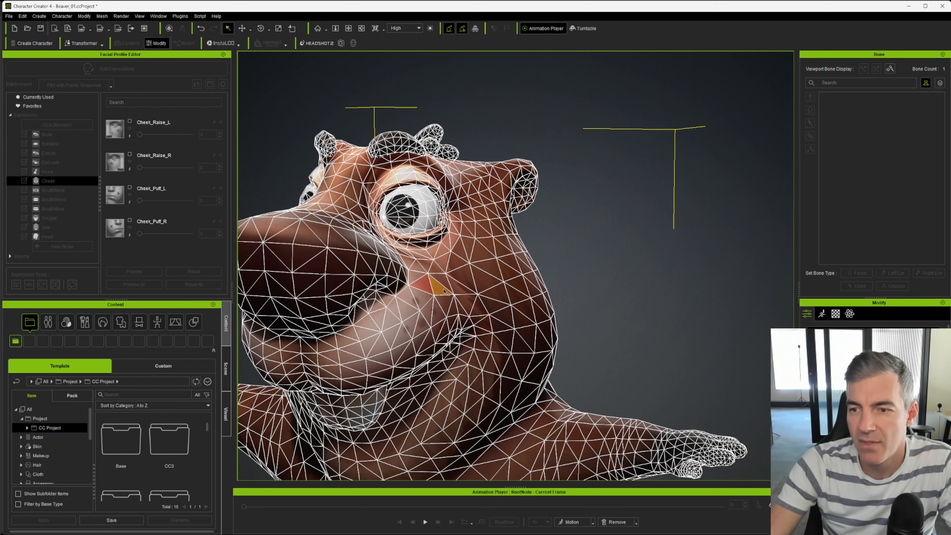
pyautogui.keyDown('ctrl'); pyautogui.click(444, 284); pyautogui.keyUp('ctrl')
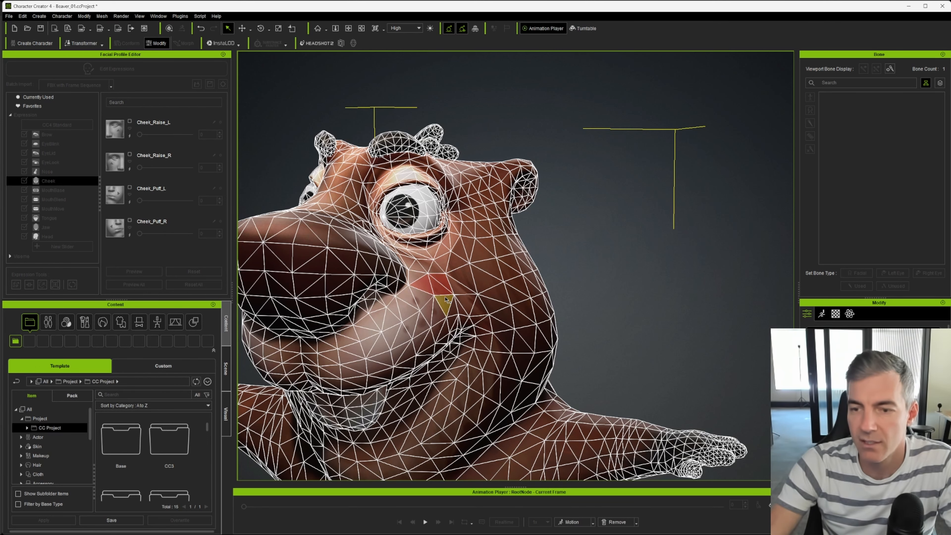
# Step: Try to raise the selected cheek faces below the beaver's left eye, and undo the move
pyautogui.press('w')
pyautogui.keyDown('alt'); pyautogui.moveTo(442, 299); pyautogui.dragTo(524, 305); pyautogui.keyUp('alt')
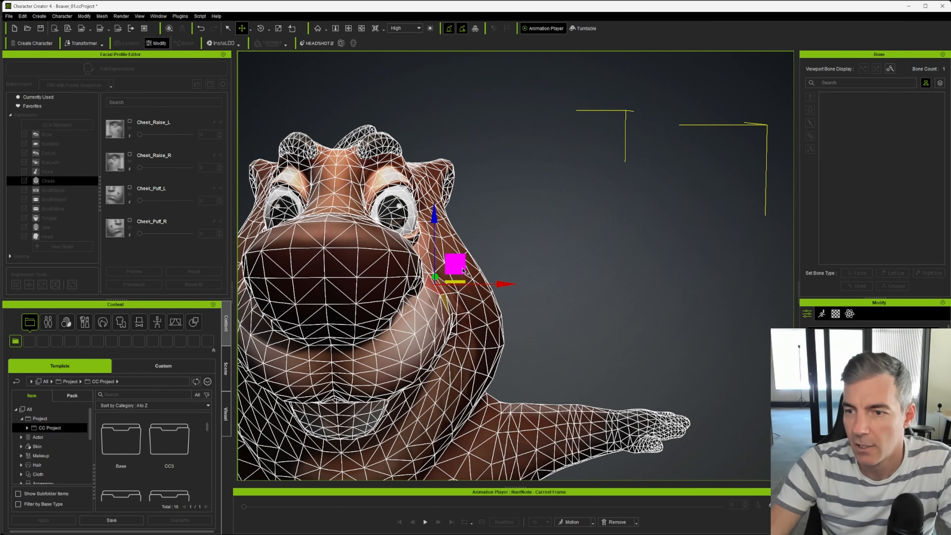
pyautogui.moveTo(465, 256); pyautogui.dragTo(465, 251)
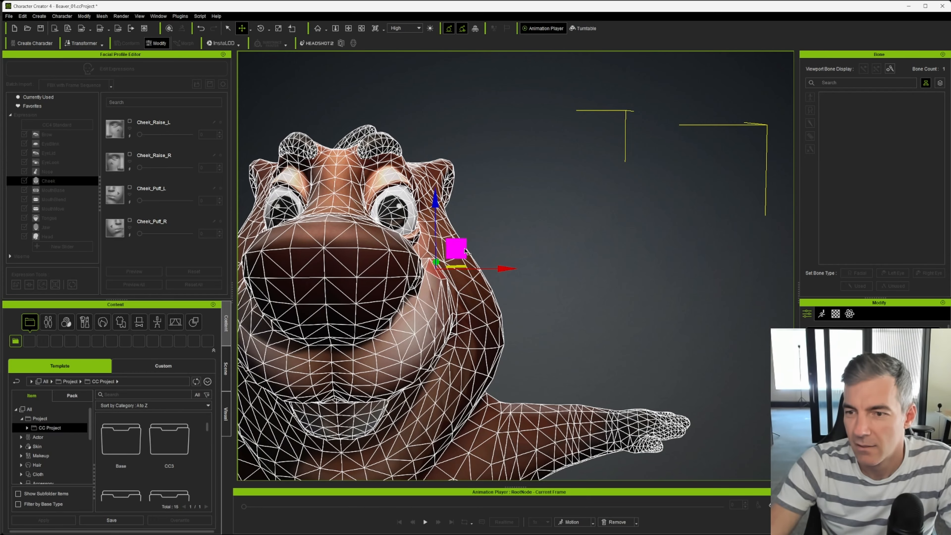
pyautogui.hotkey('ctrl', 'z')
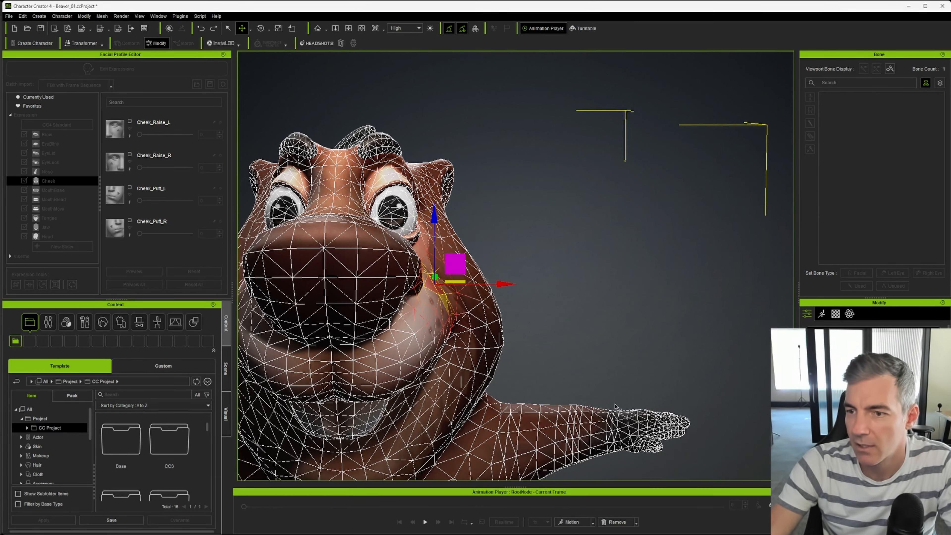
pyautogui.keyDown('alt'); pyautogui.moveTo(562, 348); pyautogui.dragTo(369, 305); pyautogui.keyUp('alt')
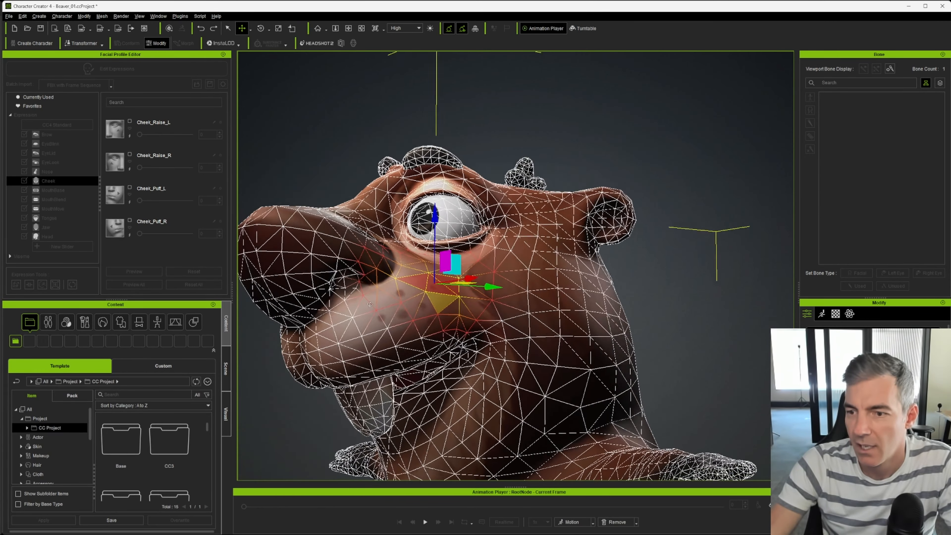
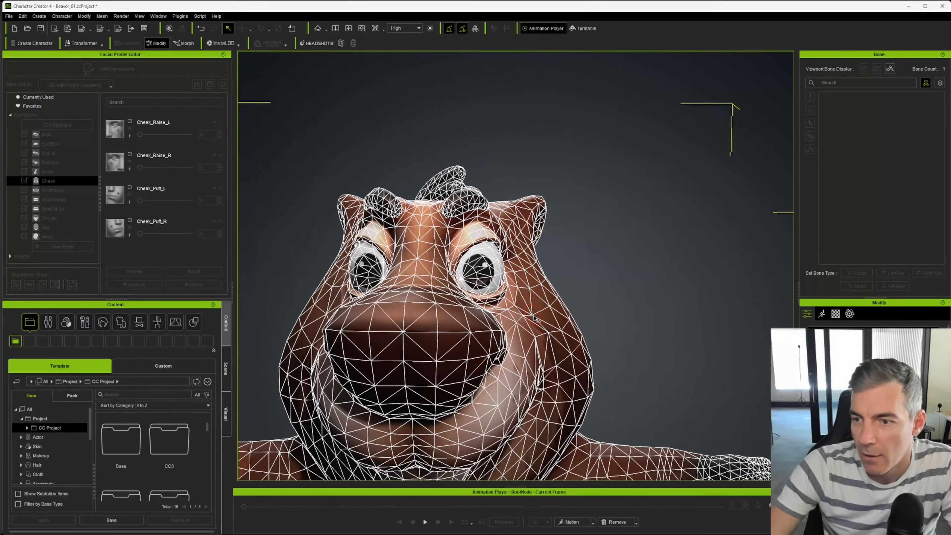
# Step: Finish the left cheek mesh edit, store it as the Cheek_Raise_L expression, and return its value to 0
pyautogui.moveTo(534, 318); pyautogui.dragTo(547, 302, button='right')
pyautogui.click(531, 297)
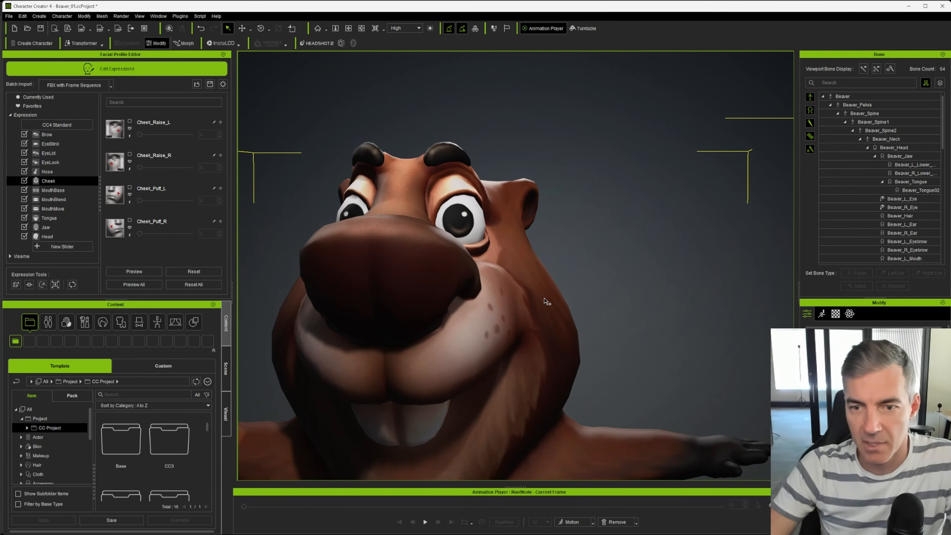
pyautogui.click(130, 136)
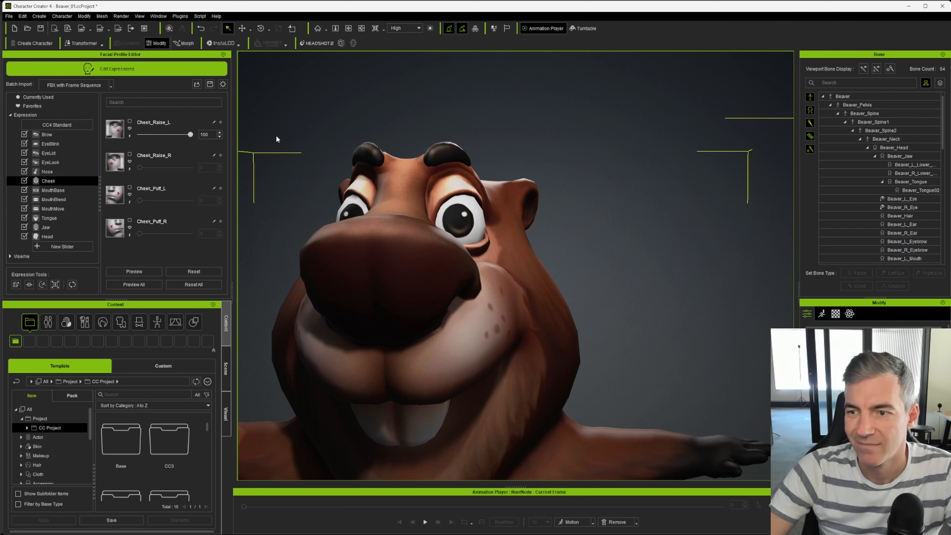
pyautogui.click(130, 136)
# Step: Open expression mesh editing and move the cheek faces below the beaver's right eye
pyautogui.keyDown('alt'); pyautogui.moveTo(432, 282); pyautogui.dragTo(520, 287); pyautogui.keyUp('alt')
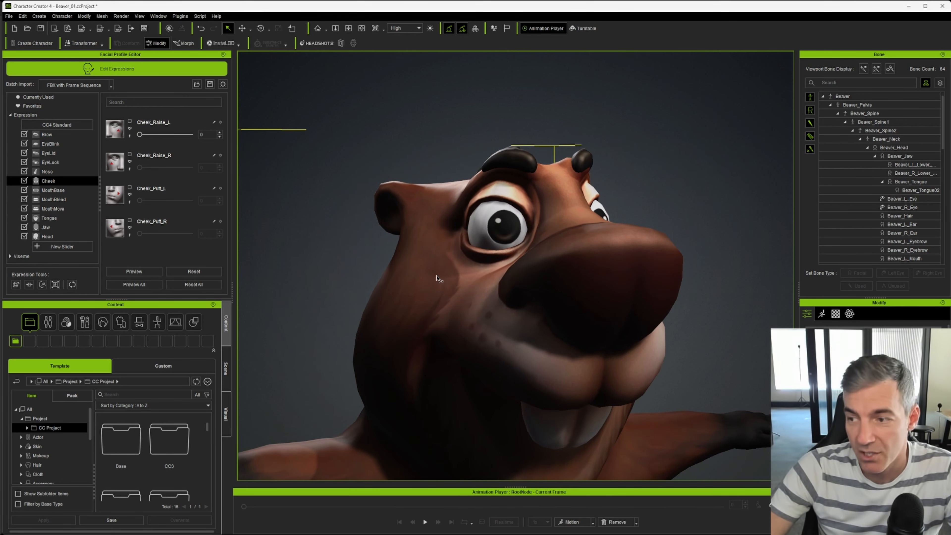
pyautogui.click(16, 285)
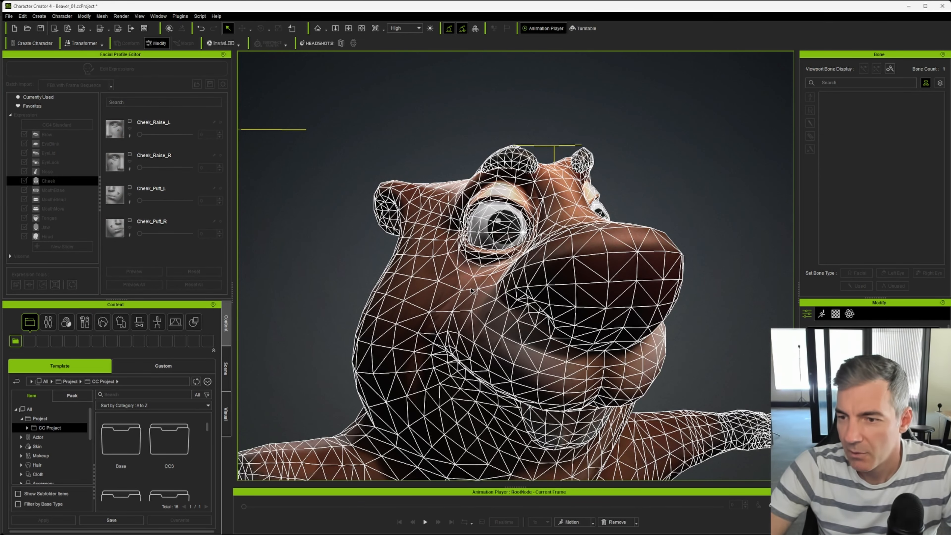
pyautogui.keyDown('alt'); pyautogui.moveTo(475, 293); pyautogui.dragTo(488, 299); pyautogui.keyUp('alt')
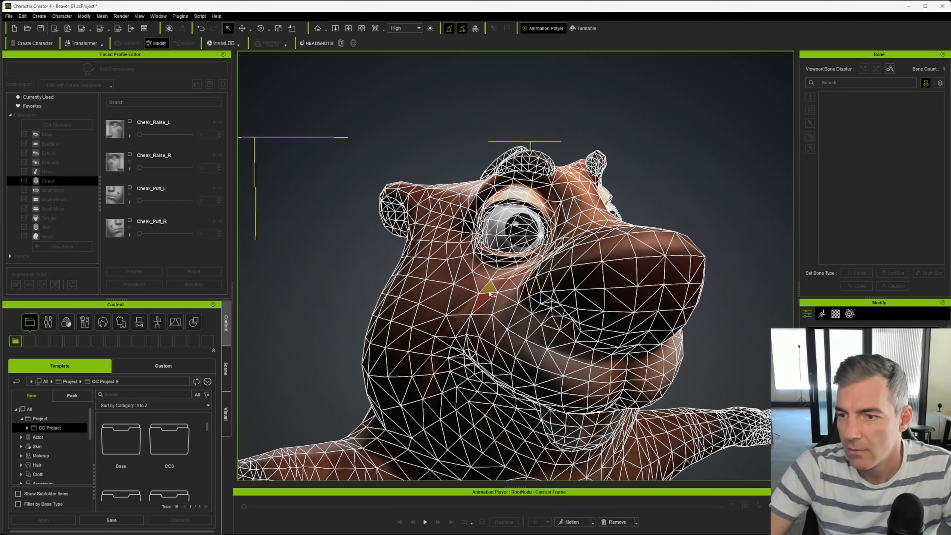
pyautogui.click(488, 290)
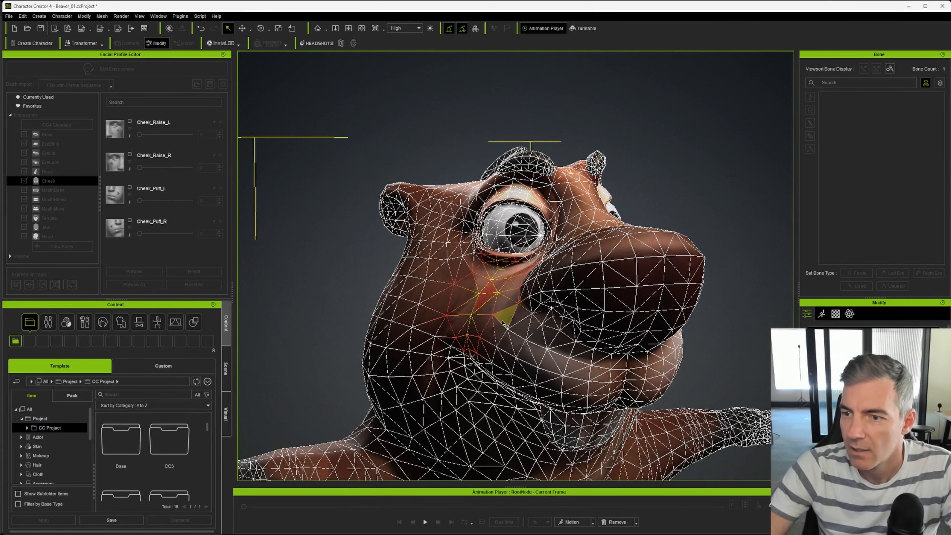
pyautogui.press('w')
pyautogui.keyDown('alt'); pyautogui.moveTo(496, 307); pyautogui.dragTo(486, 306); pyautogui.keyUp('alt')
pyautogui.moveTo(507, 271); pyautogui.dragTo(559, 308)
pyautogui.click(571, 347)
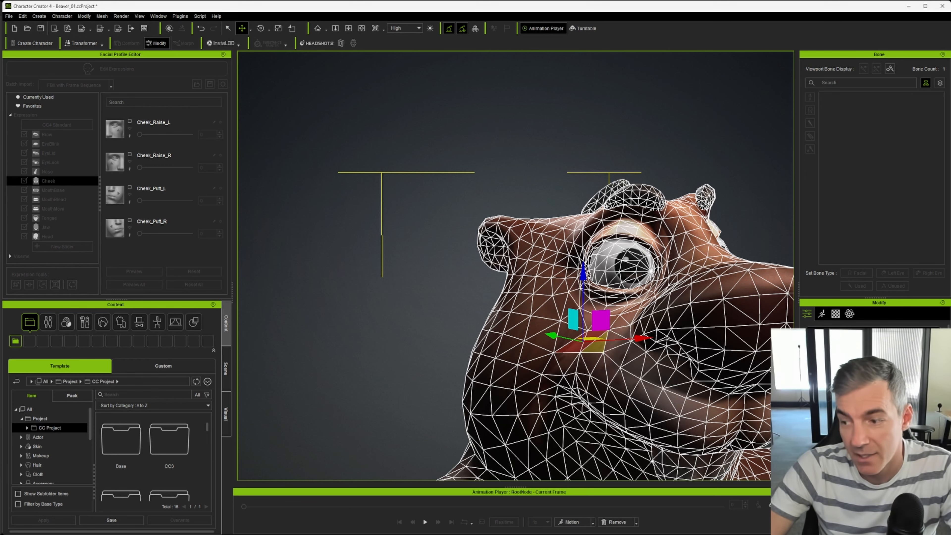
# Step: Finish the right cheek mesh edit, store it as the Cheek_Raise_R expression, and return its value to 0
pyautogui.keyDown('alt'); pyautogui.moveTo(673, 386); pyautogui.dragTo(637, 307); pyautogui.keyUp('alt')
pyautogui.click(843, 359)
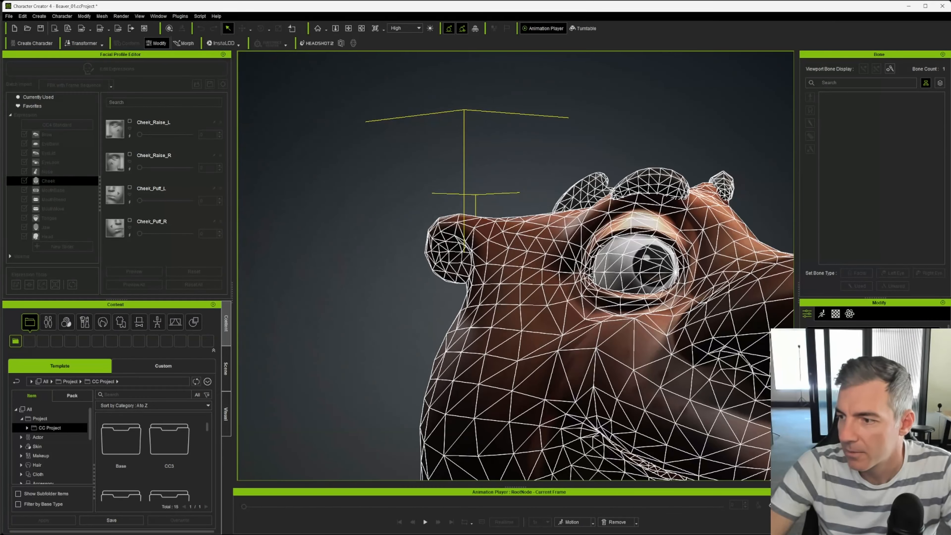
pyautogui.moveTo(562, 359)
pyautogui.keyDown('alt'); pyautogui.mouseDown()
pyautogui.moveTo(550, 328)
pyautogui.moveTo(534, 323)
pyautogui.moveTo(442, 336)
pyautogui.moveTo(558, 330)
pyautogui.moveTo(498, 337)
pyautogui.mouseUp(); pyautogui.keyUp('alt')
pyautogui.moveTo(532, 383)
pyautogui.keyDown('alt'); pyautogui.mouseDown()
pyautogui.moveTo(598, 389)
pyautogui.moveTo(480, 376)
pyautogui.moveTo(487, 400)
pyautogui.moveTo(566, 405)
pyautogui.mouseUp(); pyautogui.keyUp('alt')
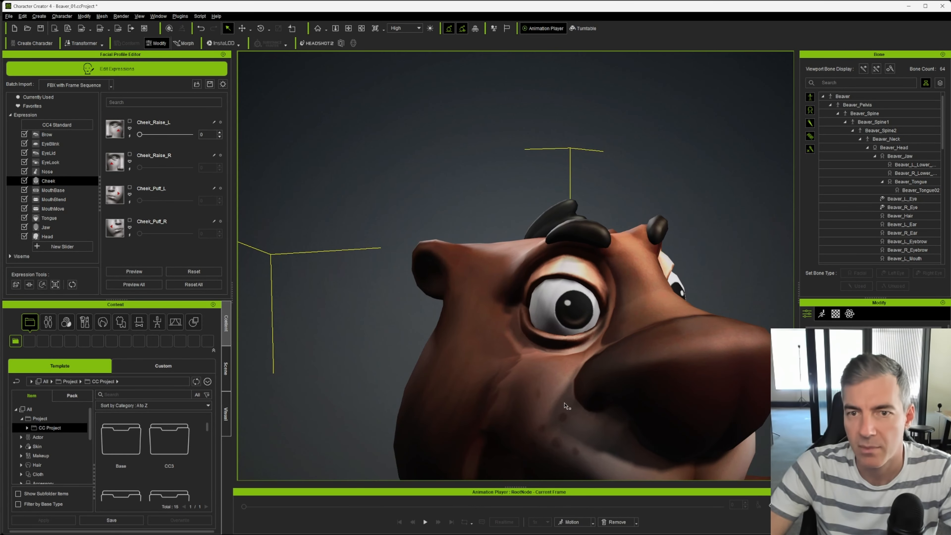
pyautogui.click(129, 168)
pyautogui.moveTo(188, 167); pyautogui.dragTo(131, 171)
# Step: Check the beaver's face from the front and reopen expression mesh editing for the left cheek
pyautogui.scroll(-4, 431, 325)
pyautogui.moveTo(431, 324)
pyautogui.keyDown('alt'); pyautogui.mouseDown()
pyautogui.moveTo(441, 320)
pyautogui.moveTo(422, 319)
pyautogui.mouseUp(); pyautogui.keyUp('alt')
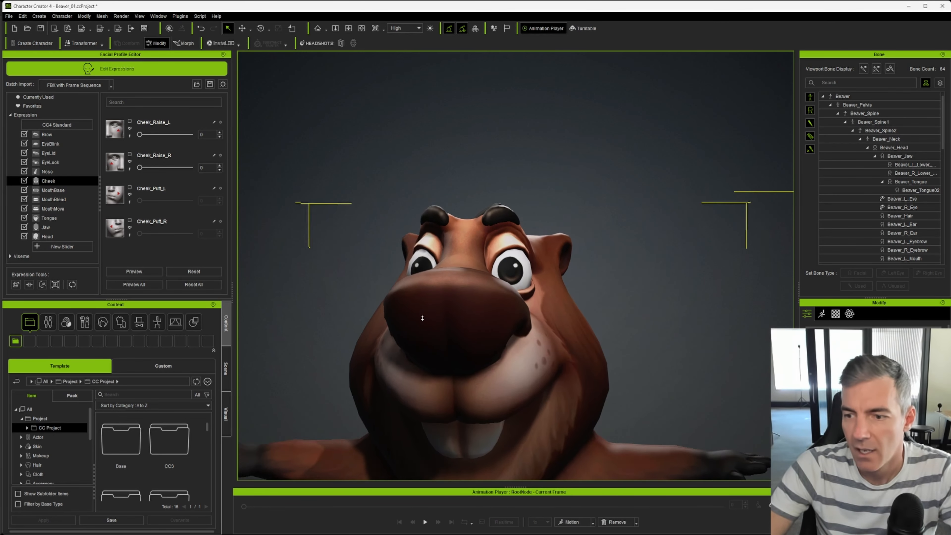
pyautogui.scroll(1, 424, 318)
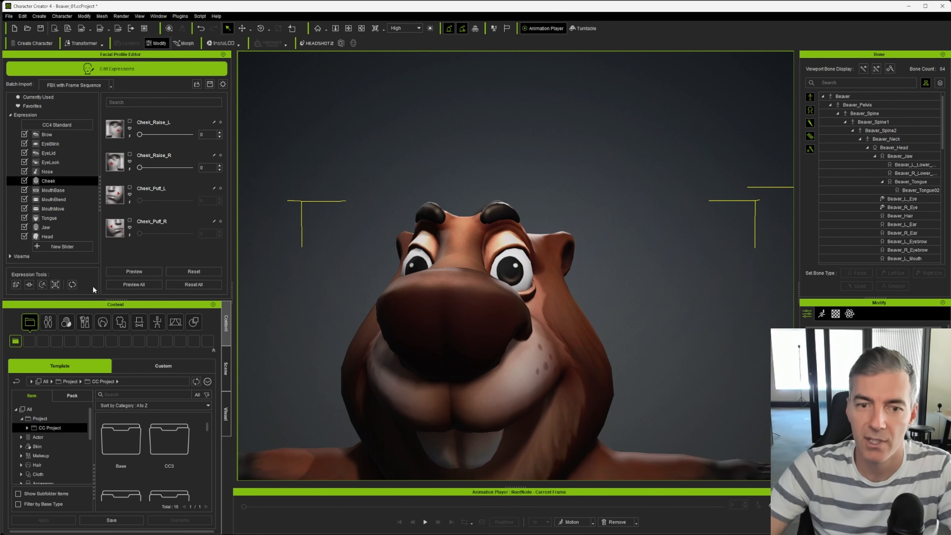
pyautogui.click(15, 285)
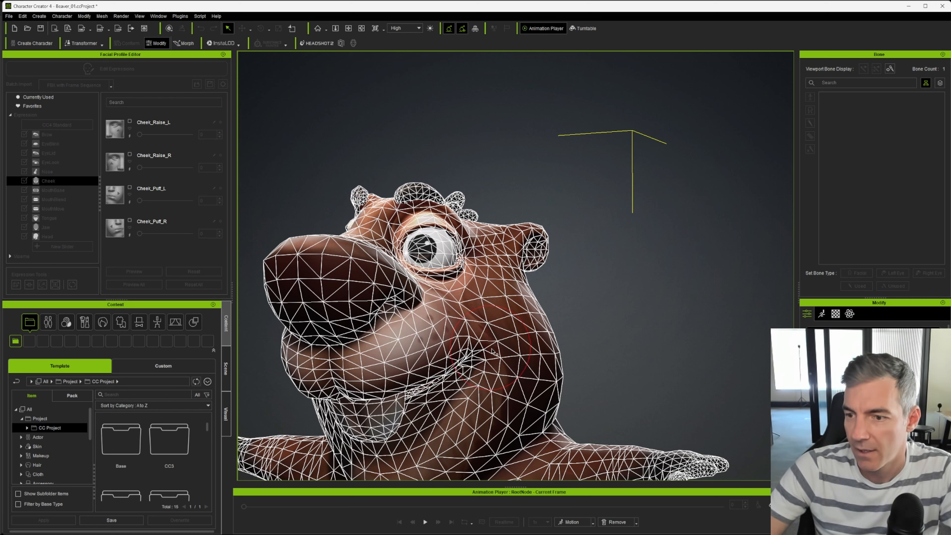
# Step: Try repeated sculpt strokes on the beaver's left cheek and check the shape from the front and side
pyautogui.moveTo(501, 345); pyautogui.dragTo(503, 343)
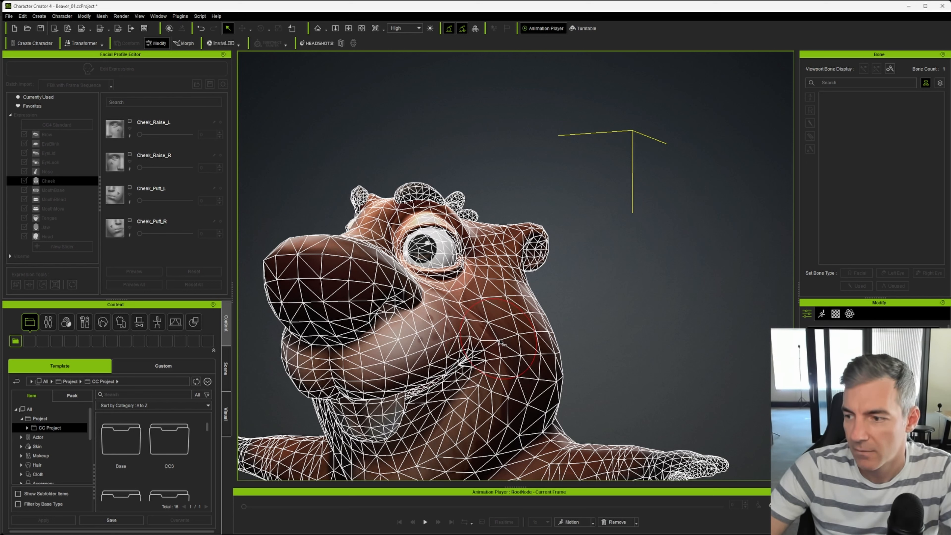
pyautogui.hotkey('ctrl', 'z')
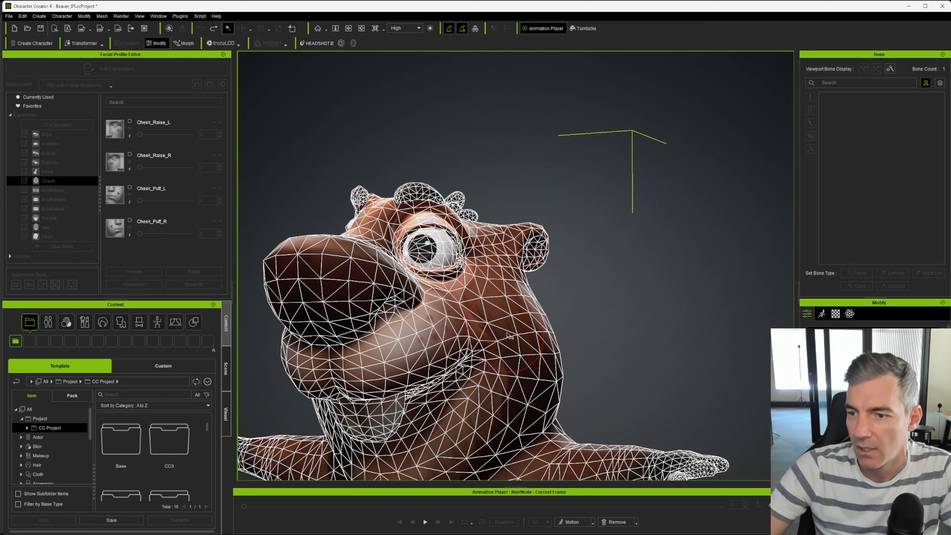
pyautogui.click(495, 332)
pyautogui.click(497, 334)
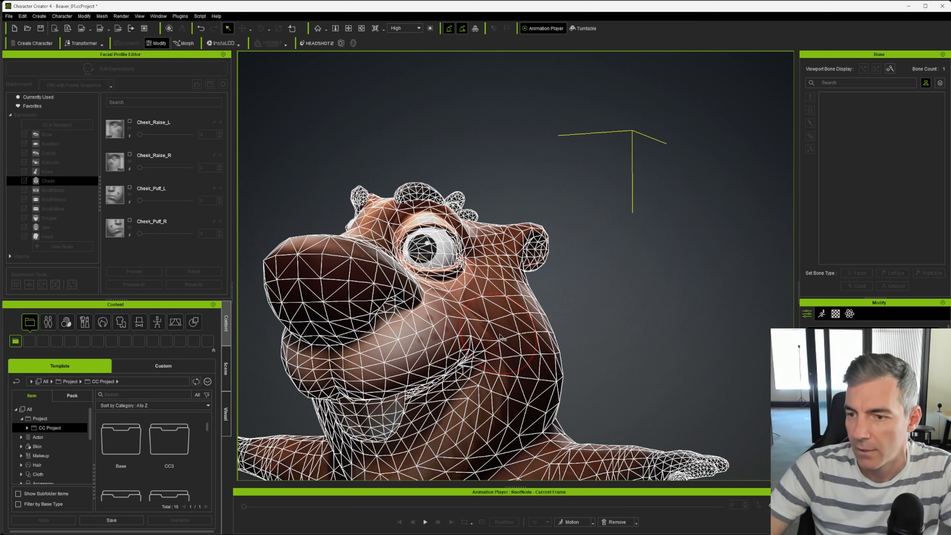
pyautogui.click(500, 334)
pyautogui.click(501, 334)
pyautogui.click(502, 335)
pyautogui.click(504, 336)
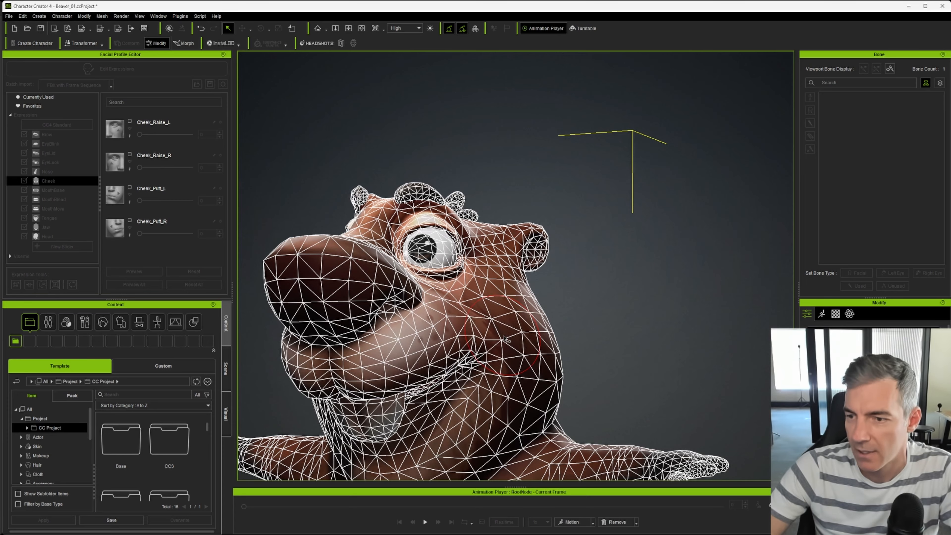
pyautogui.click(504, 337)
pyautogui.click(504, 336)
pyautogui.click(505, 337)
pyautogui.moveTo(506, 337)
pyautogui.keyDown('alt'); pyautogui.mouseDown()
pyautogui.moveTo(593, 357)
pyautogui.moveTo(506, 339)
pyautogui.mouseUp(); pyautogui.keyUp('alt')
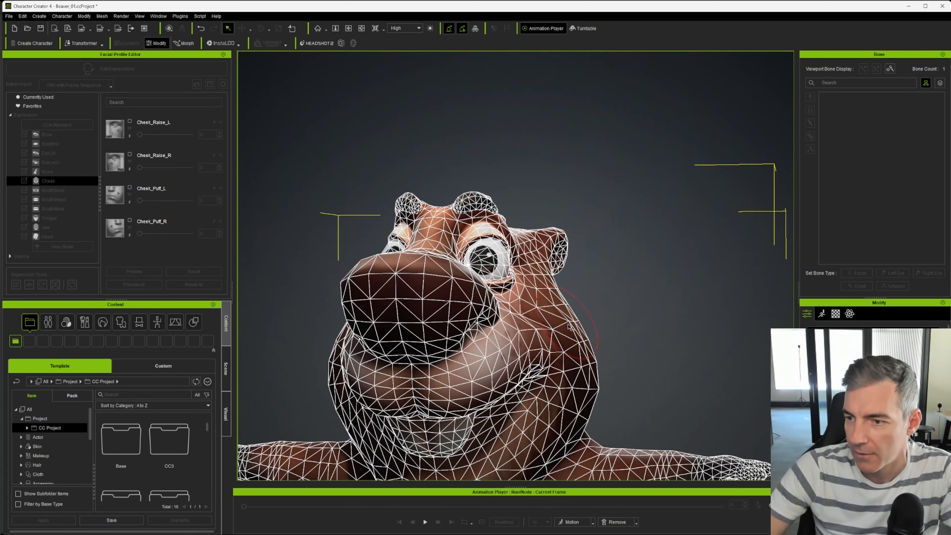
pyautogui.keyDown('alt'); pyautogui.moveTo(570, 324); pyautogui.dragTo(620, 331); pyautogui.keyUp('alt')
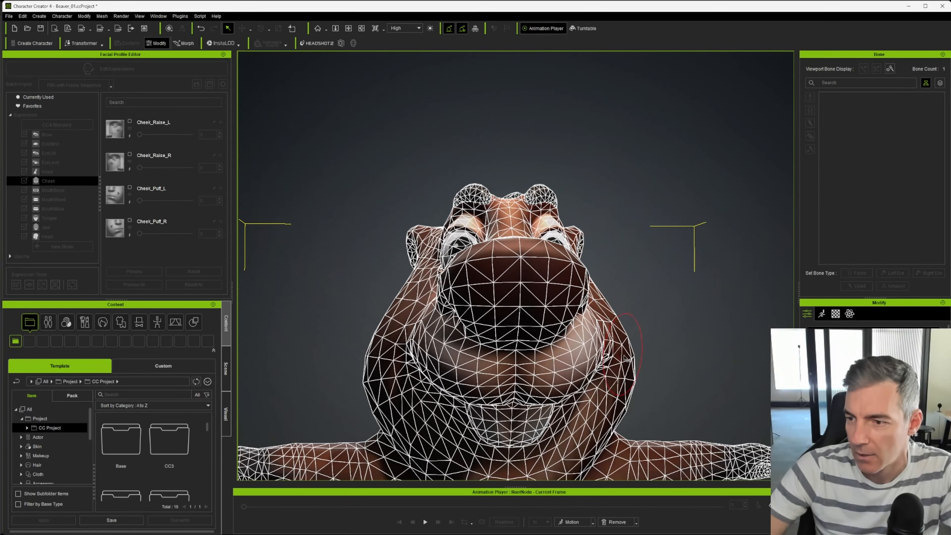
pyautogui.moveTo(629, 384)
pyautogui.keyDown('alt'); pyautogui.mouseDown()
pyautogui.moveTo(546, 400)
pyautogui.moveTo(647, 388)
pyautogui.mouseUp(); pyautogui.keyUp('alt')
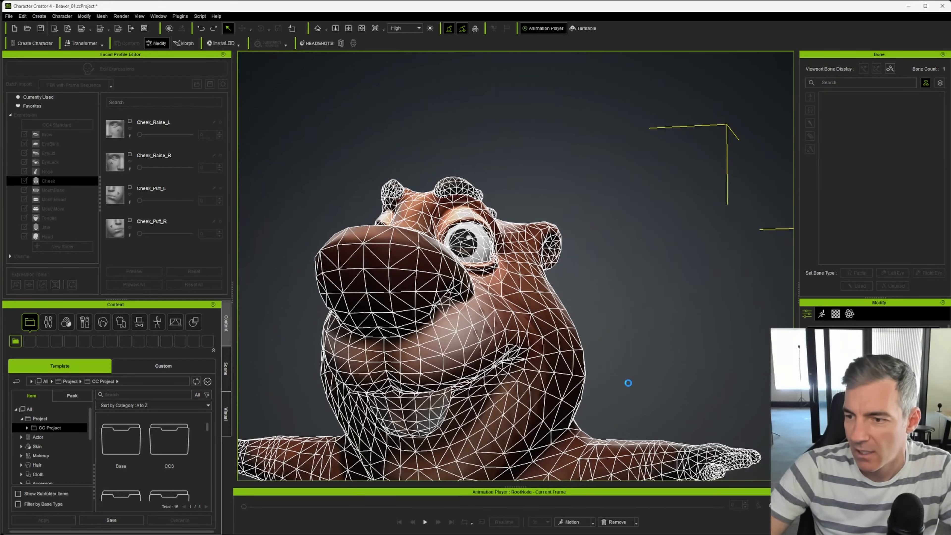
# Step: Undo the left cheek sculpt strokes, comparing the cheek with and without the sculpting
pyautogui.hotkey('ctrl', 'z')
pyautogui.hotkey('ctrl', 'z')
pyautogui.hotkey('ctrl', 'z')
pyautogui.hotkey('ctrl', 'z')
pyautogui.hotkey('ctrl', 'z')
pyautogui.hotkey('ctrl', 'z')
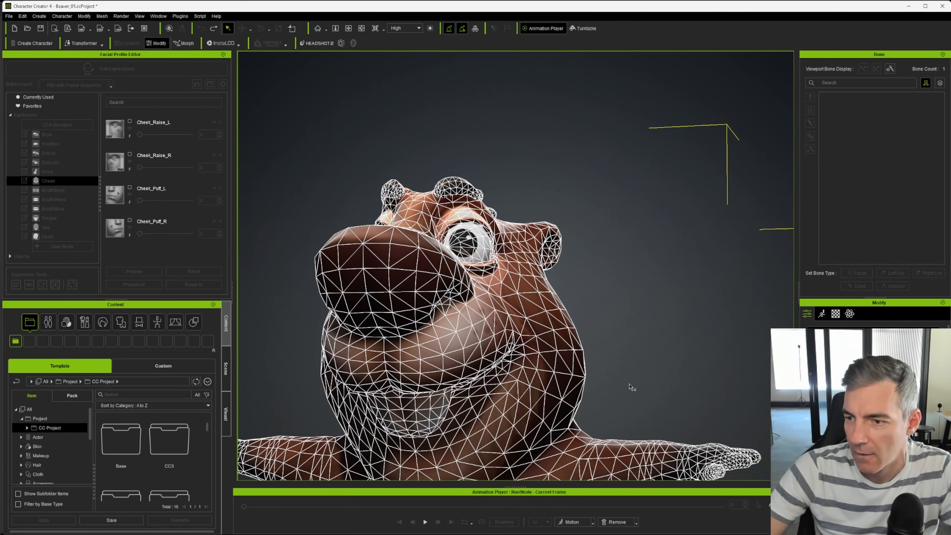
pyautogui.hotkey('ctrl', 'y')
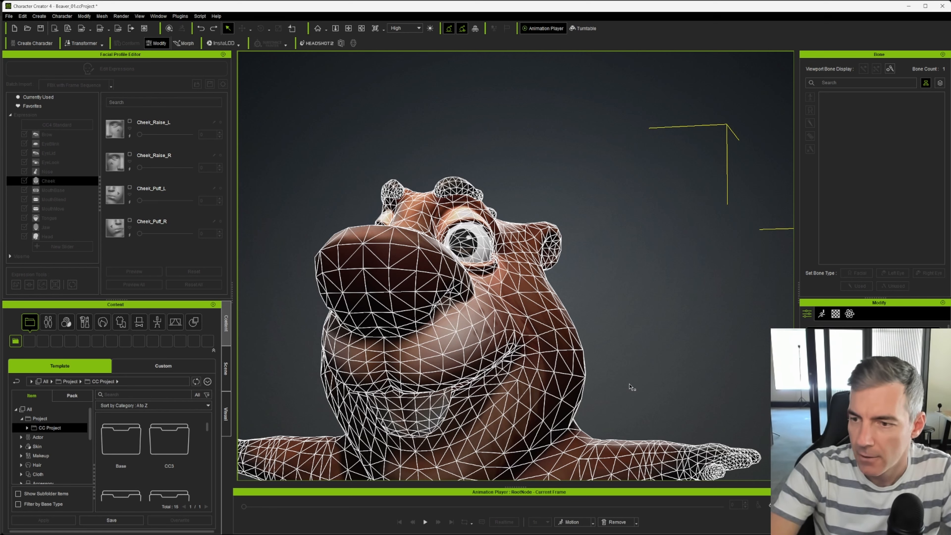
pyautogui.hotkey('ctrl', 'z')
pyautogui.hotkey('ctrl', 'y')
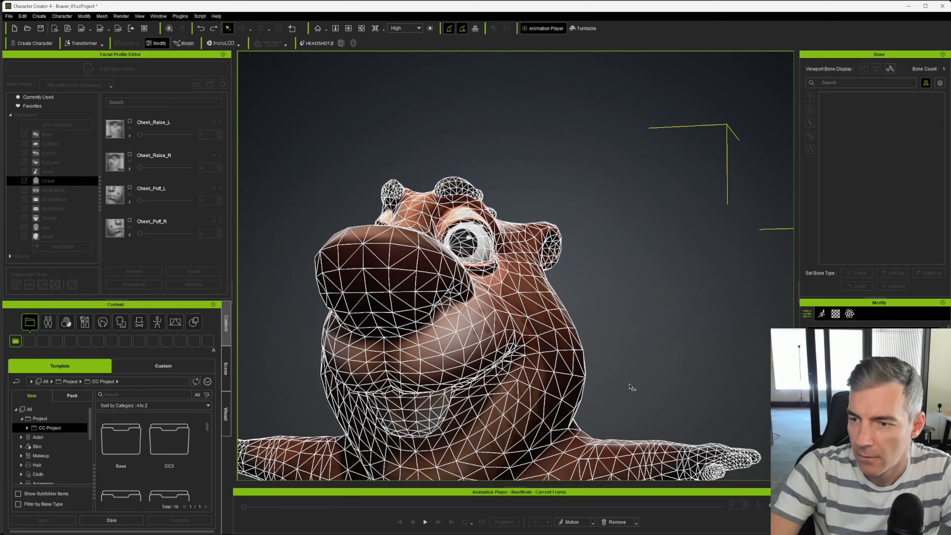
pyautogui.hotkey('ctrl', 'z')
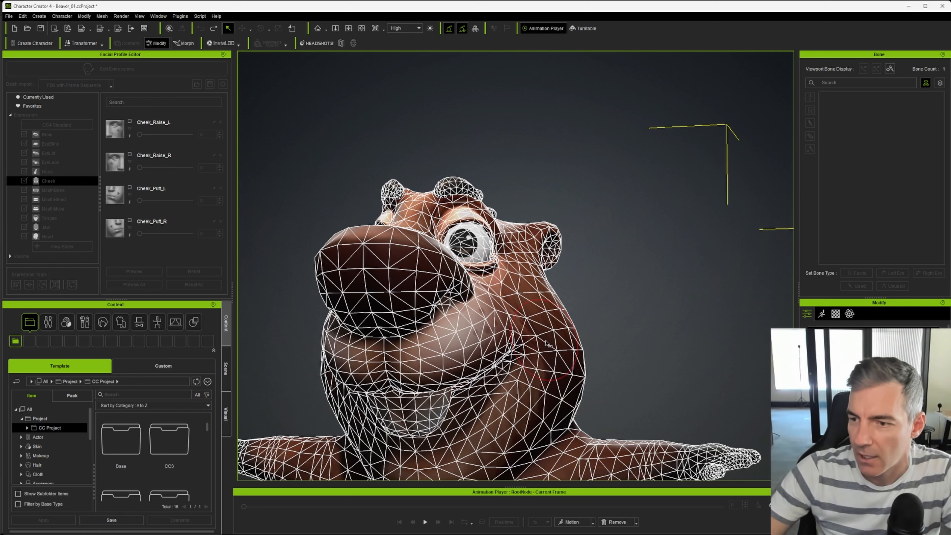
# Step: Try a few sculpt strokes on the left cheek beside the mouth corner, and undo them
pyautogui.moveTo(566, 346); pyautogui.dragTo(423, 347, button='right')
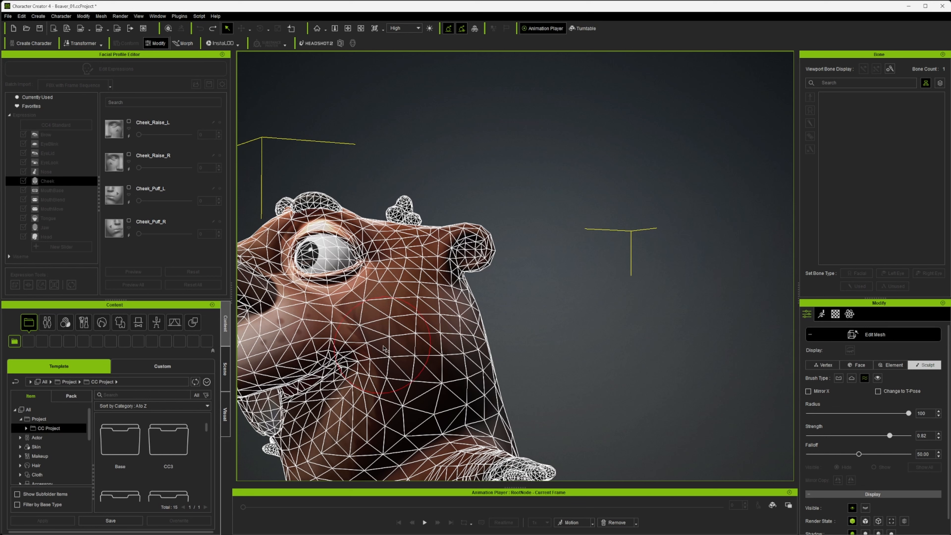
pyautogui.click(383, 345)
pyautogui.click(383, 345)
pyautogui.click(384, 345)
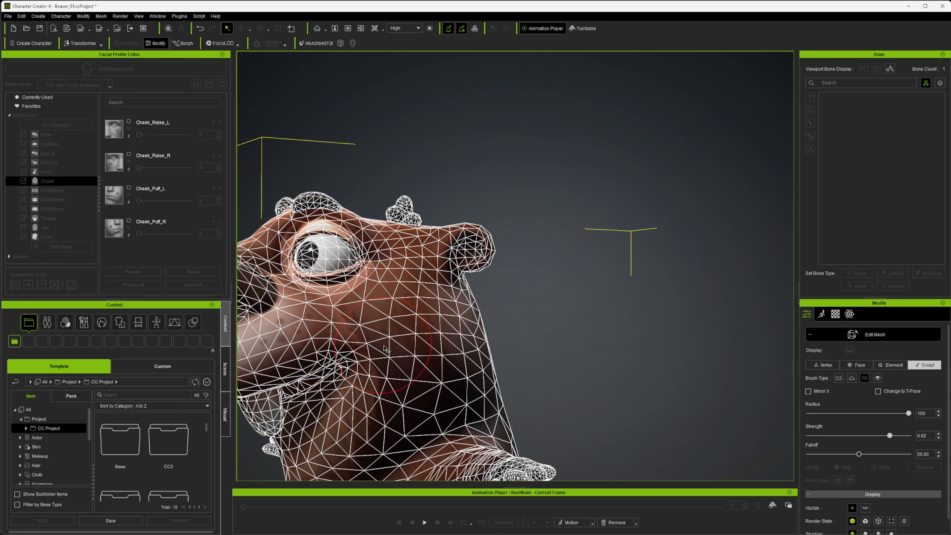
pyautogui.click(383, 346)
pyautogui.hotkey('ctrl', 'z')
pyautogui.hotkey('ctrl', 'z')
pyautogui.hotkey('ctrl', 'z')
pyautogui.hotkey('ctrl', 'z')
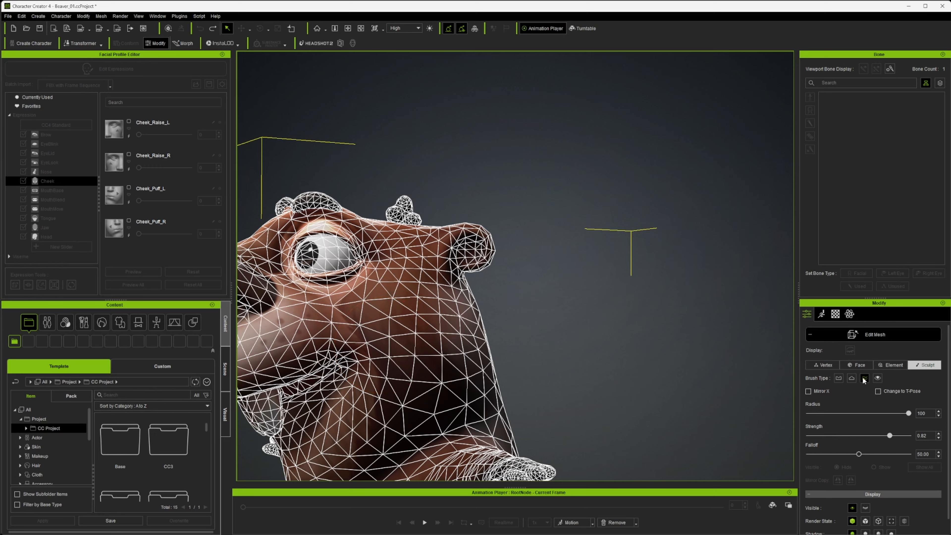
# Step: Sculpt the left cheek beside the mouth corner with the second brush type
pyautogui.click(852, 378)
pyautogui.moveTo(489, 430)
pyautogui.mouseDown(button='right')
pyautogui.moveTo(564, 397)
pyautogui.moveTo(695, 404)
pyautogui.moveTo(429, 360)
pyautogui.mouseUp(button='right')
pyautogui.click(434, 356)
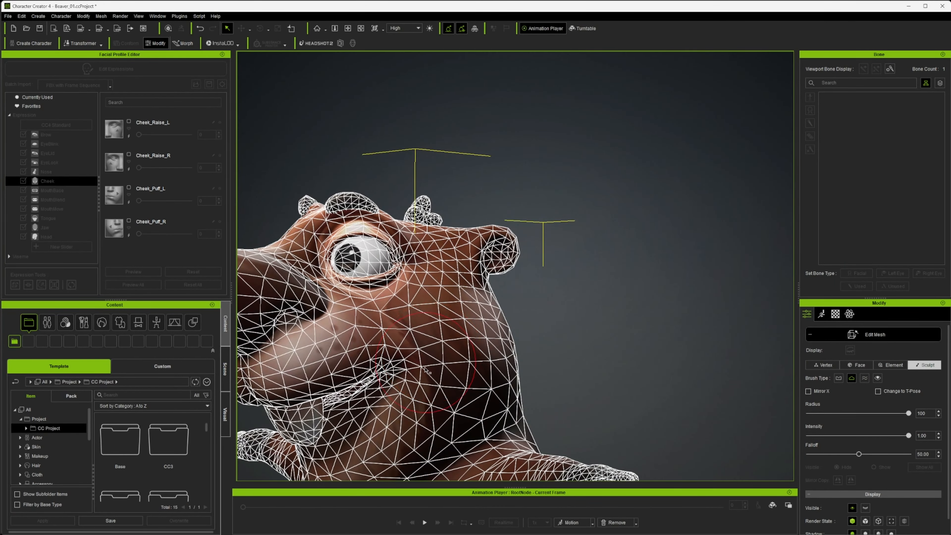
pyautogui.moveTo(425, 370)
pyautogui.keyDown('alt'); pyautogui.mouseDown()
pyautogui.moveTo(543, 384)
pyautogui.moveTo(574, 377)
pyautogui.moveTo(436, 379)
pyautogui.moveTo(532, 370)
pyautogui.moveTo(605, 382)
pyautogui.moveTo(423, 374)
pyautogui.moveTo(560, 366)
pyautogui.moveTo(571, 368)
pyautogui.moveTo(433, 367)
pyautogui.moveTo(614, 390)
pyautogui.moveTo(599, 398)
pyautogui.moveTo(558, 388)
pyautogui.moveTo(618, 386)
pyautogui.moveTo(566, 392)
pyautogui.moveTo(592, 388)
pyautogui.mouseUp(); pyautogui.keyUp('alt')
# Step: Switch to the third sculpt brush type, finish the left cheek mesh edit, and store it as the Cheek_Puff_L expression
pyautogui.click(865, 378)
pyautogui.click(874, 334)
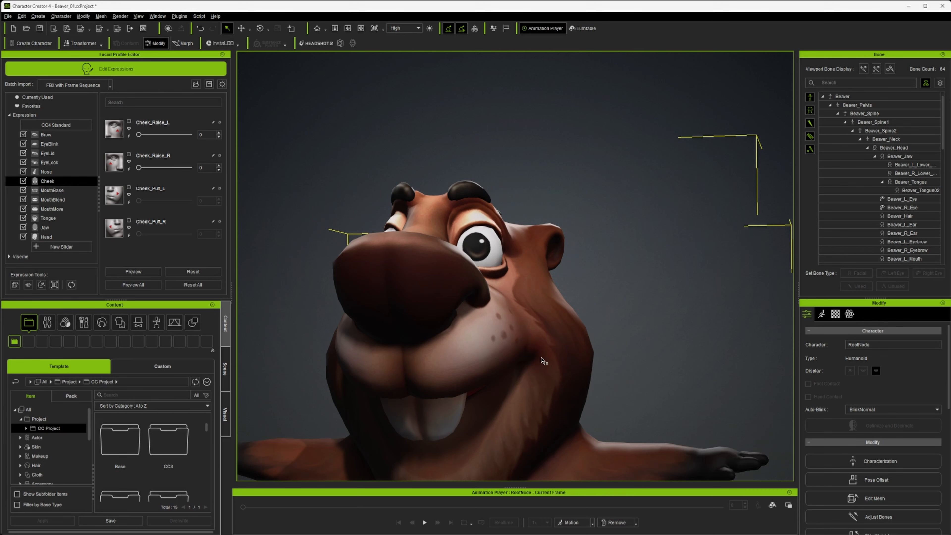
pyautogui.keyDown('alt'); pyautogui.moveTo(543, 359); pyautogui.dragTo(562, 360); pyautogui.keyUp('alt')
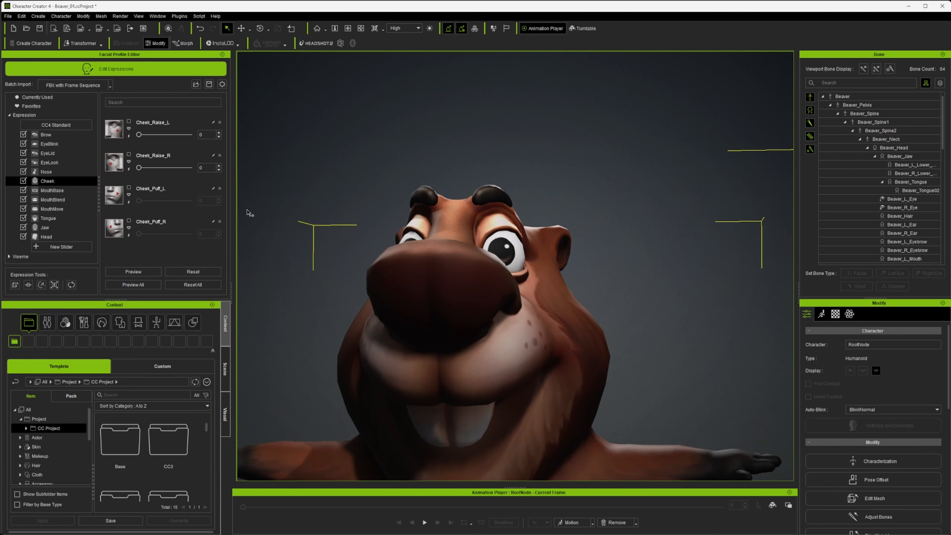
pyautogui.click(129, 202)
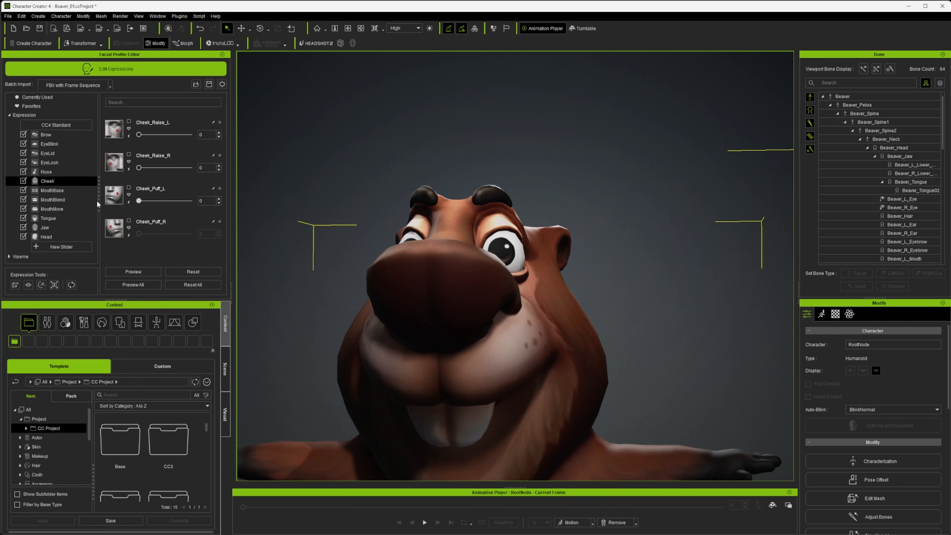
# Step: Return the Cheek_Puff_L preview to 0 and open the mesh for editing in Sculpt mode
pyautogui.keyDown('alt'); pyautogui.moveTo(283, 204); pyautogui.dragTo(540, 335); pyautogui.keyUp('alt')
pyautogui.moveTo(191, 200); pyautogui.dragTo(138, 202)
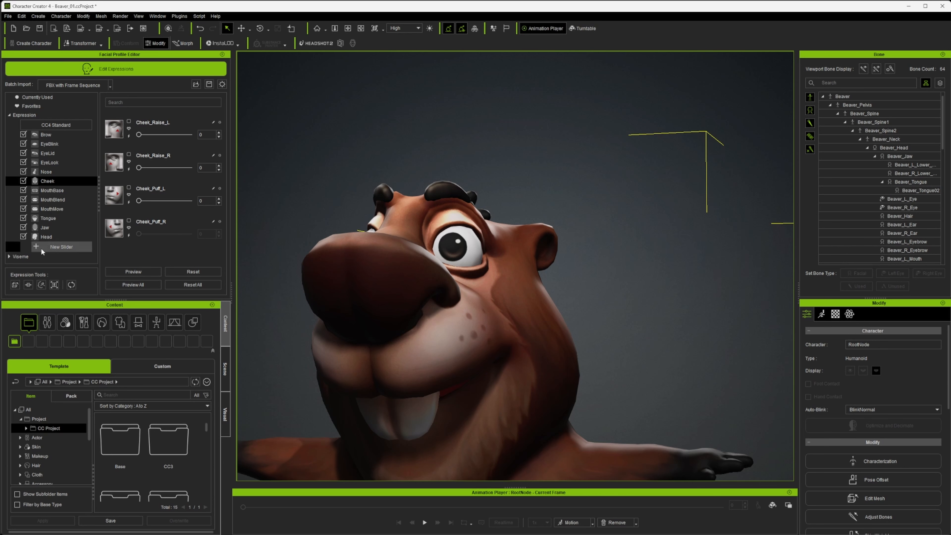
pyautogui.keyDown('alt'); pyautogui.moveTo(562, 386); pyautogui.dragTo(709, 379); pyautogui.keyUp('alt')
pyautogui.click(819, 316)
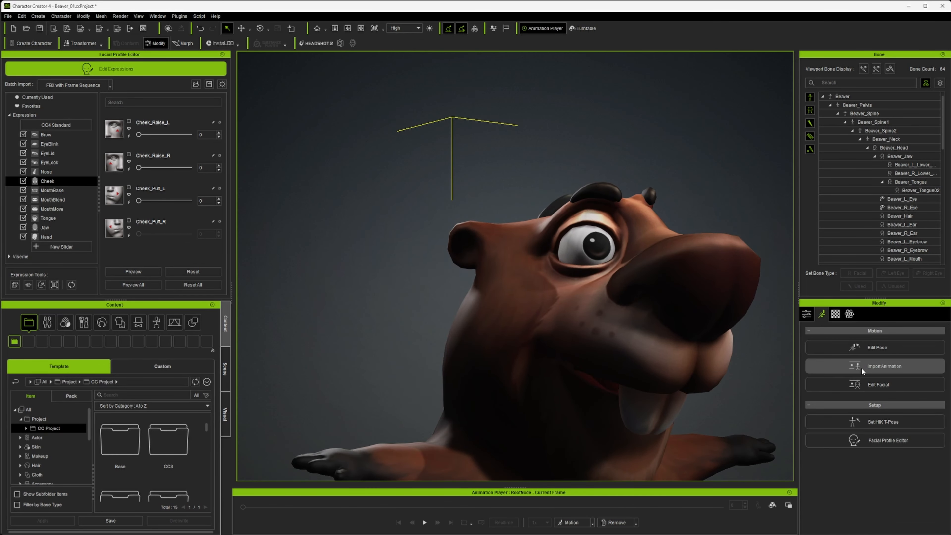
pyautogui.click(807, 315)
pyautogui.click(14, 286)
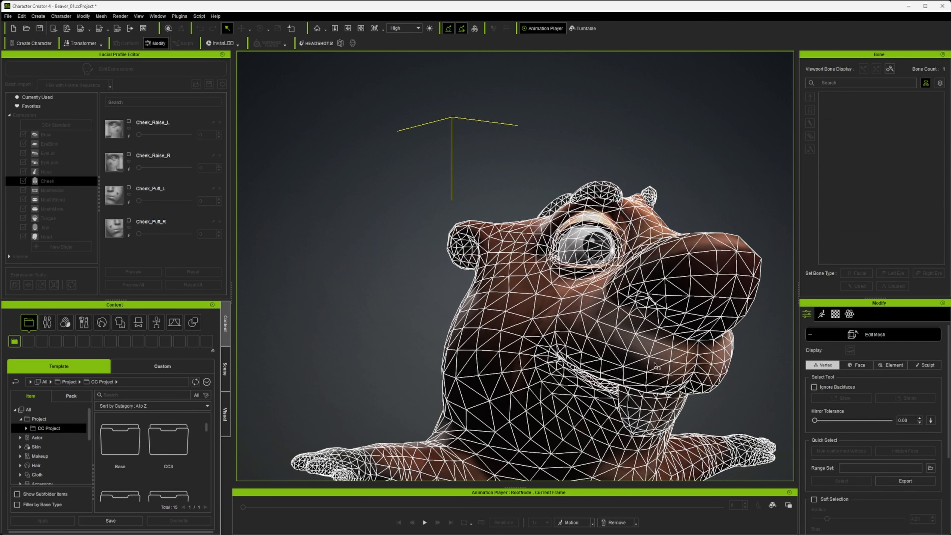
pyautogui.click(928, 365)
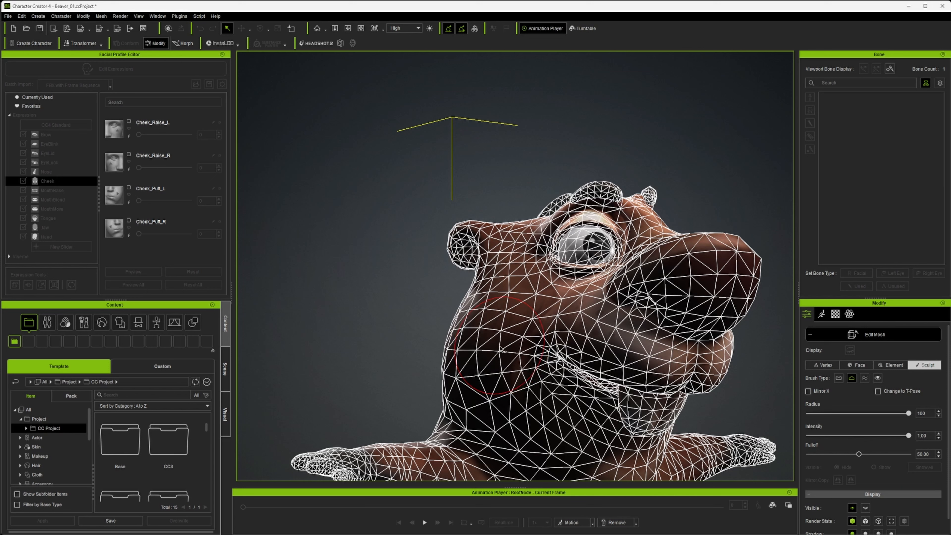
# Step: Puff out the right cheek beside the mouth corner with the second brush type and refine it with the third
pyautogui.moveTo(499, 350)
pyautogui.mouseDown()
pyautogui.moveTo(387, 357)
pyautogui.moveTo(631, 386)
pyautogui.mouseUp()
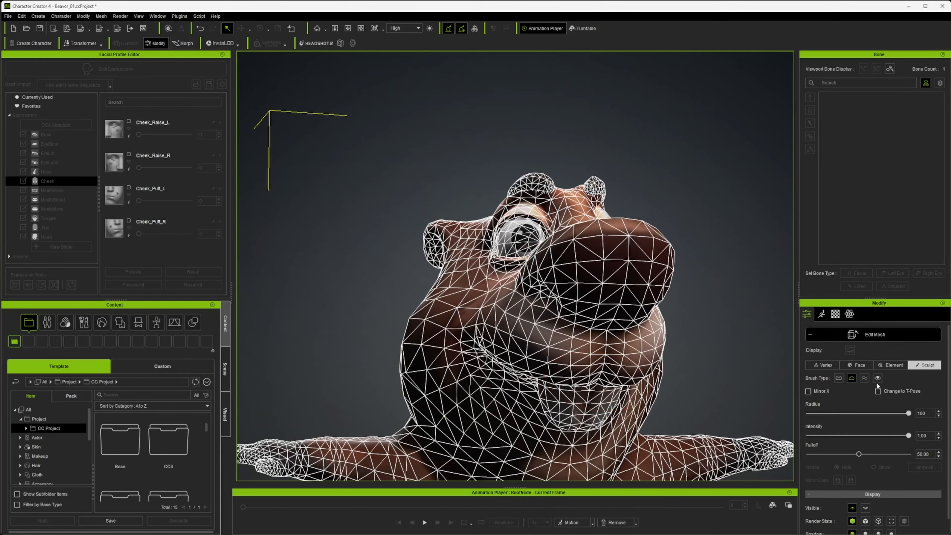
pyautogui.click(865, 378)
pyautogui.moveTo(414, 366)
pyautogui.mouseDown()
pyautogui.moveTo(504, 371)
pyautogui.moveTo(542, 331)
pyautogui.mouseUp()
pyautogui.moveTo(561, 362)
pyautogui.keyDown('alt'); pyautogui.mouseDown()
pyautogui.moveTo(396, 338)
pyautogui.moveTo(346, 369)
pyautogui.mouseUp(); pyautogui.keyUp('alt')
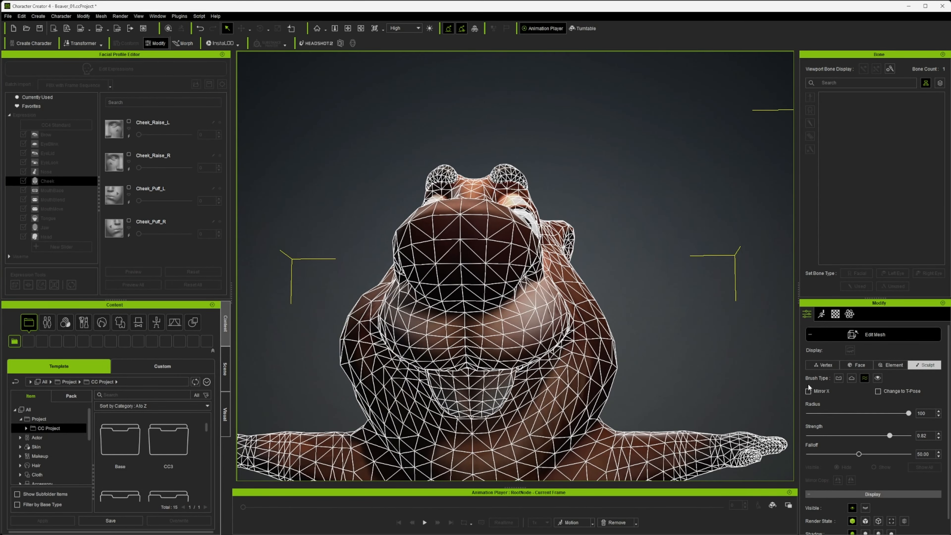
# Step: Finish the mesh edit, store it as the Cheek_Puff_R expression, and preview it back to 0
pyautogui.click(872, 334)
pyautogui.keyDown('alt'); pyautogui.moveTo(562, 375); pyautogui.dragTo(532, 374); pyautogui.keyUp('alt')
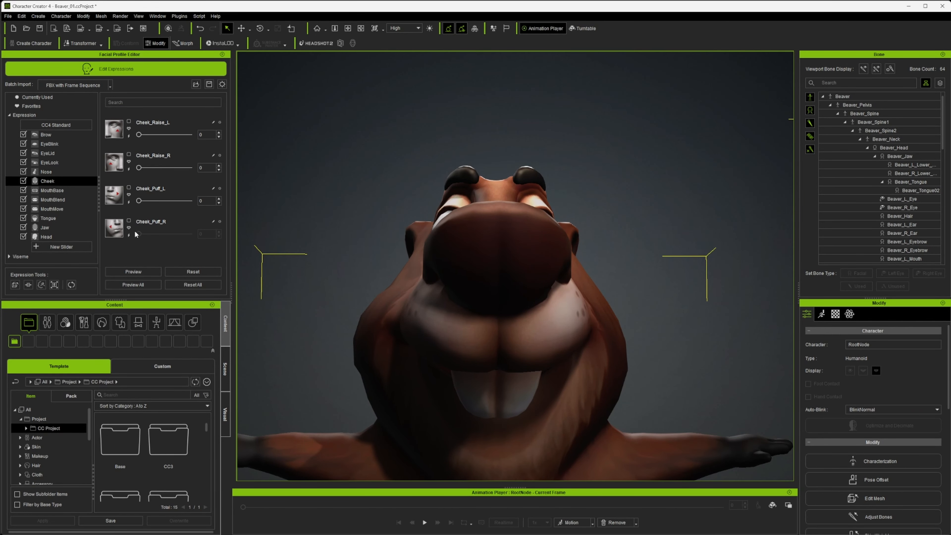
pyautogui.click(129, 235)
pyautogui.moveTo(189, 234); pyautogui.dragTo(84, 234)
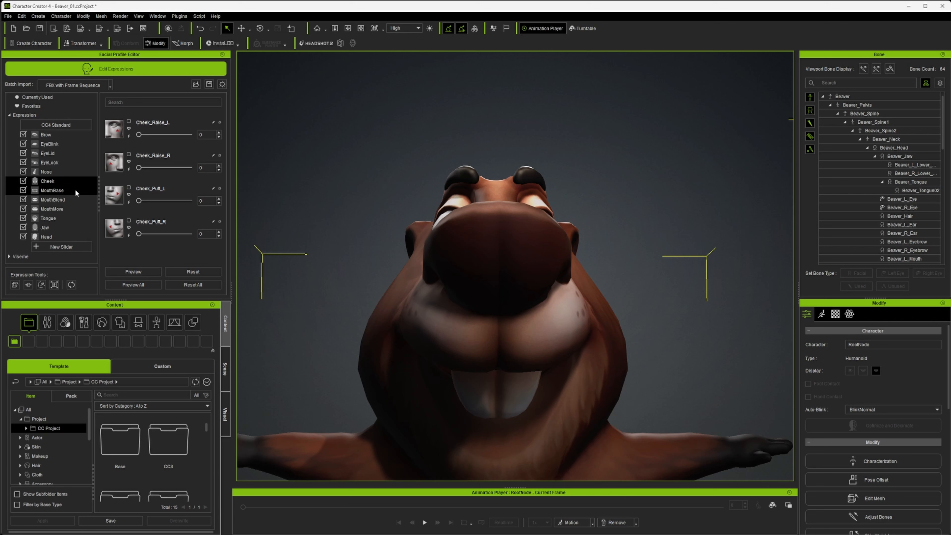
# Step: Show the MouthBase expressions and open the mesh for editing with the left mouth corner in view
pyautogui.click(59, 191)
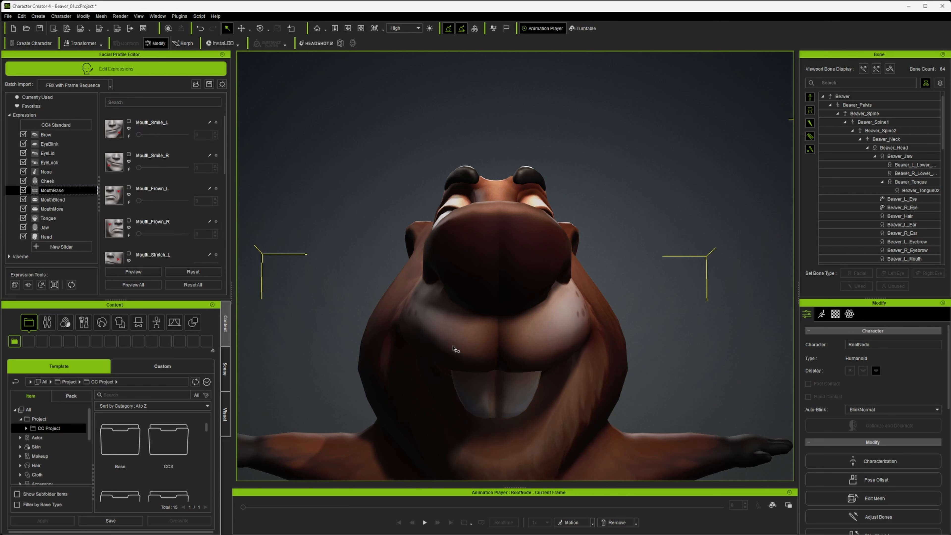
pyautogui.scroll(-5, 453, 361)
pyautogui.keyDown('alt'); pyautogui.moveTo(551, 366); pyautogui.dragTo(319, 361); pyautogui.keyUp('alt')
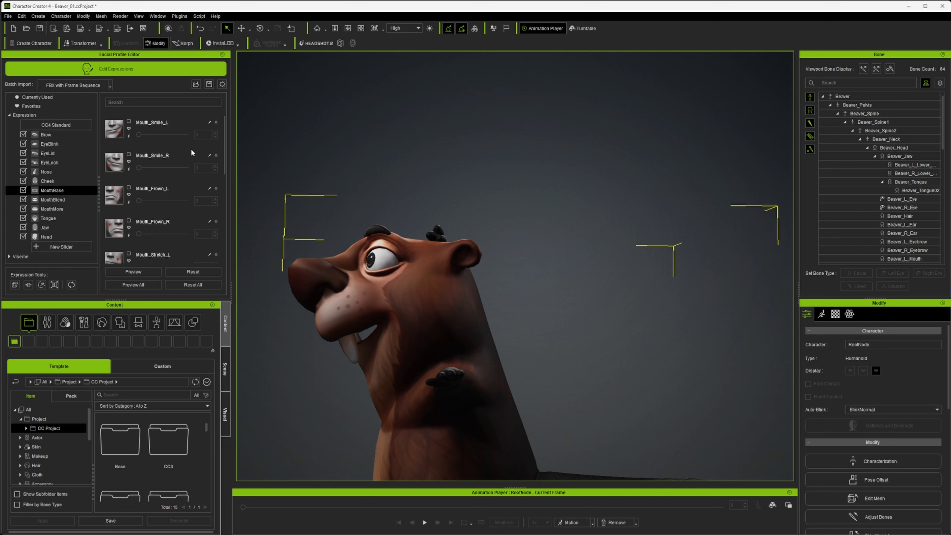
pyautogui.moveTo(224, 131); pyautogui.dragTo(229, 91)
pyautogui.click(15, 285)
pyautogui.moveTo(374, 293); pyautogui.dragTo(579, 379, button='right')
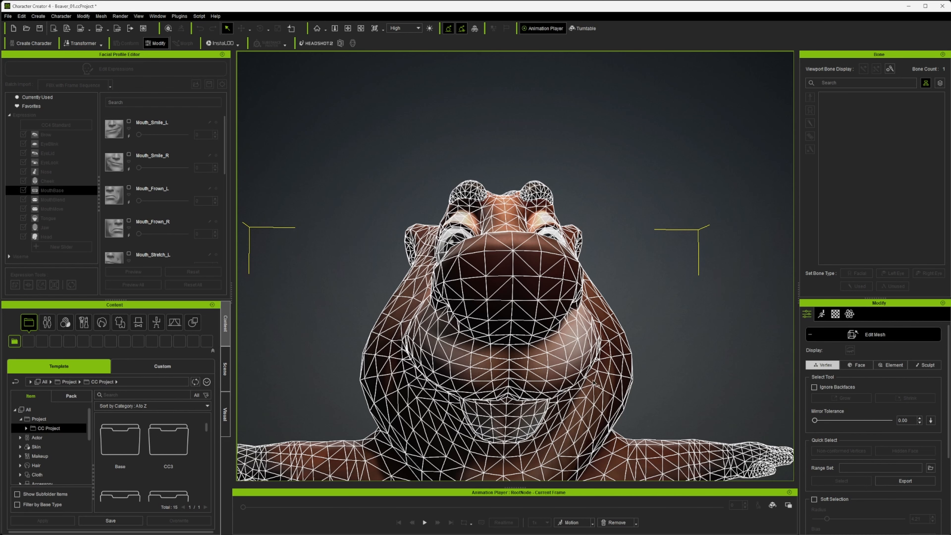
pyautogui.moveTo(679, 391); pyautogui.dragTo(560, 401, button='right')
pyautogui.scroll(5, 560, 401)
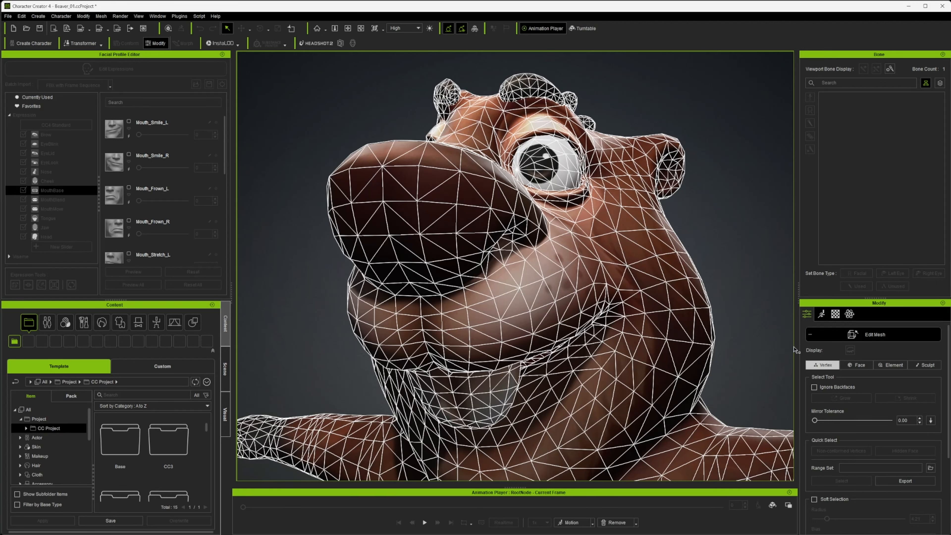
# Step: Select the faces at the left mouth corner in Face mode and enable Soft Selection for moving them
pyautogui.click(859, 366)
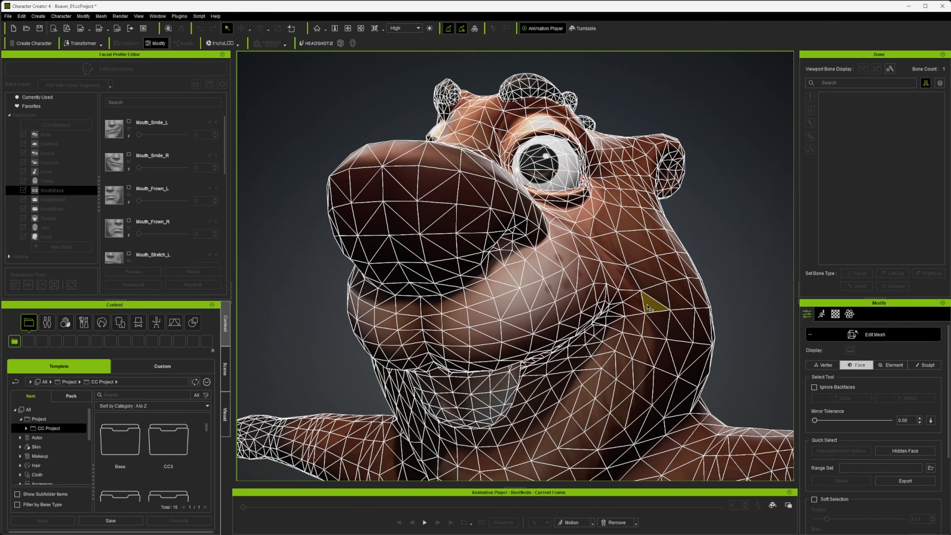
pyautogui.scroll(-5, 650, 307)
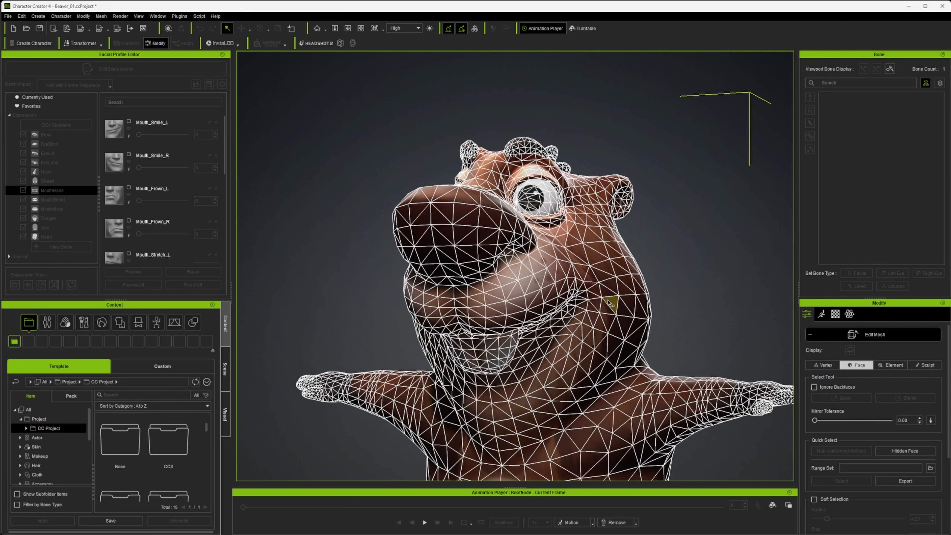
pyautogui.scroll(5, 579, 284)
pyautogui.click(613, 296)
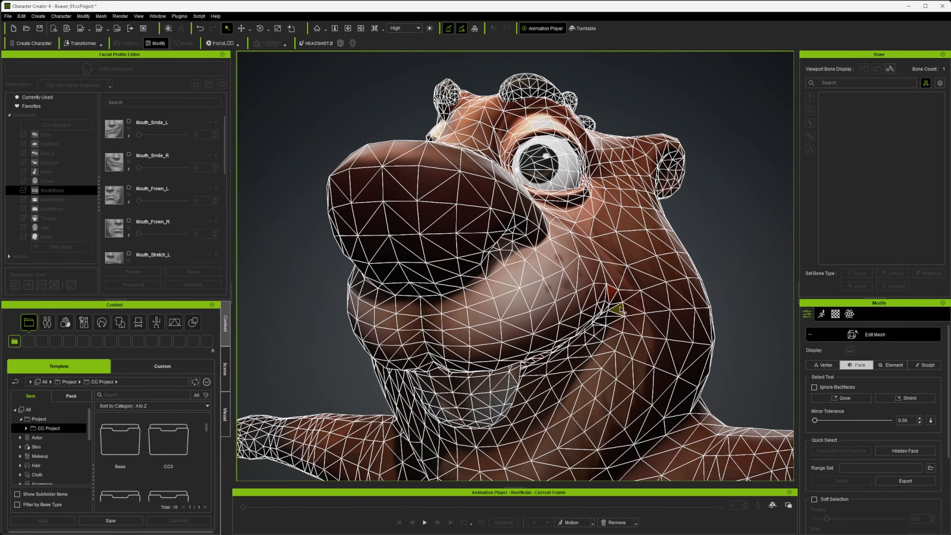
pyautogui.scroll(-2, 629, 311)
pyautogui.moveTo(630, 311); pyautogui.dragTo(552, 331, button='right')
pyautogui.click(622, 298)
pyautogui.click(814, 500)
pyautogui.press('w')
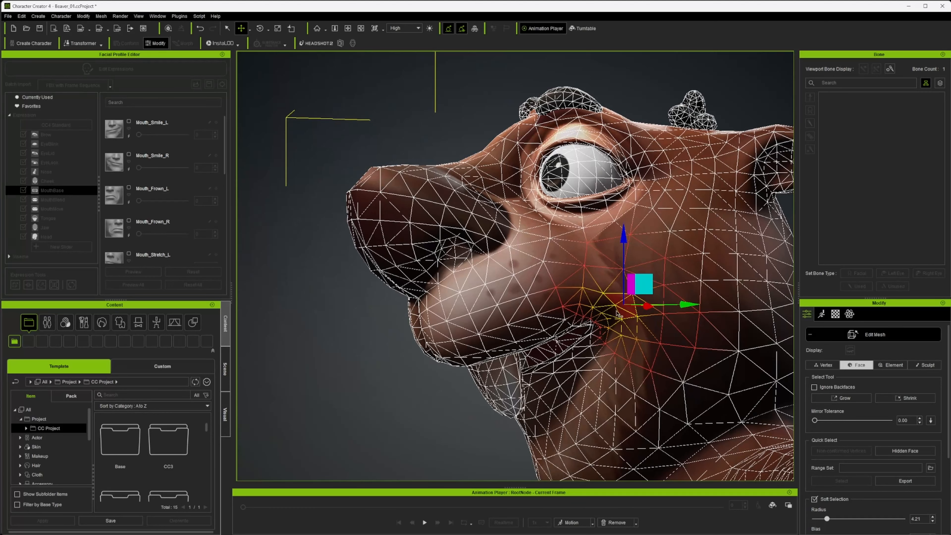
# Step: Move the soft-selected left mouth corner back and up to shape a smile, undoing the first attempt
pyautogui.moveTo(645, 288); pyautogui.dragTo(657, 269)
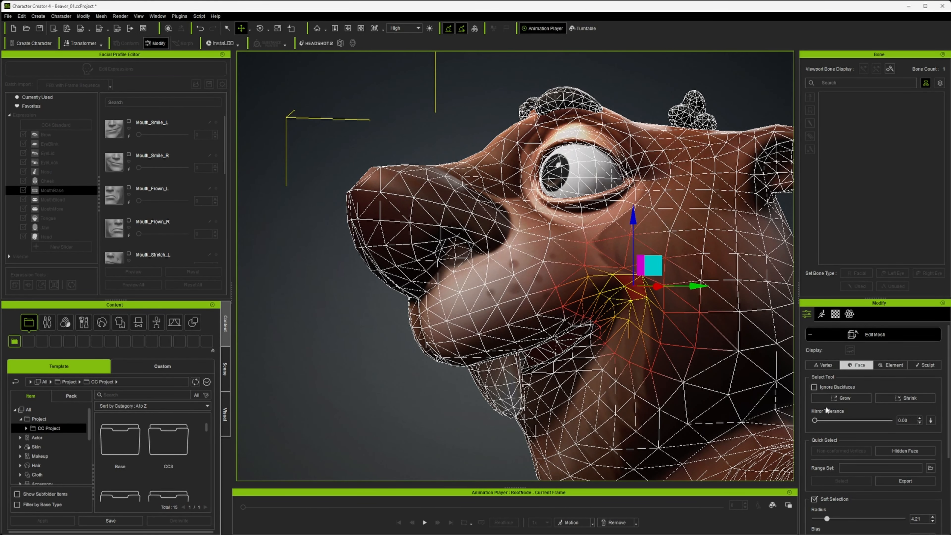
pyautogui.hotkey('ctrl', 'z')
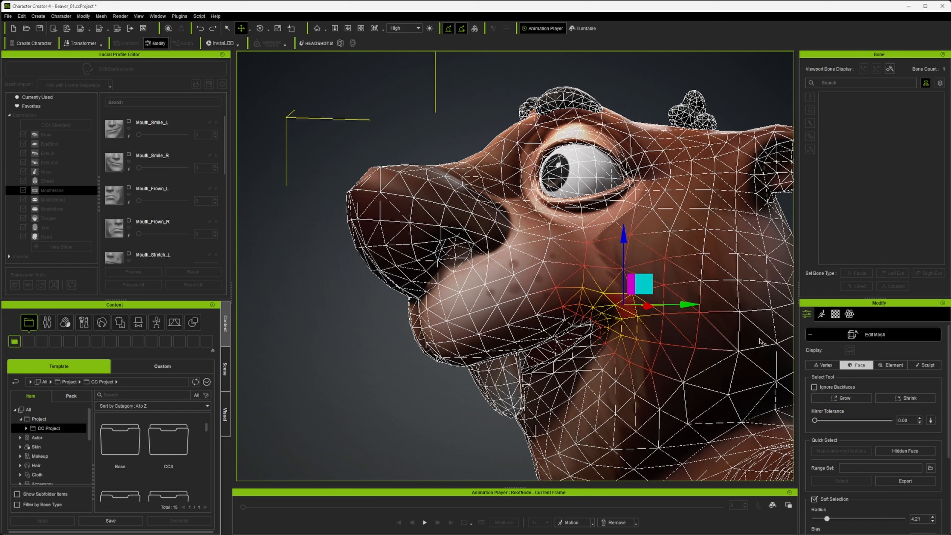
pyautogui.hotkey('ctrl', 'y')
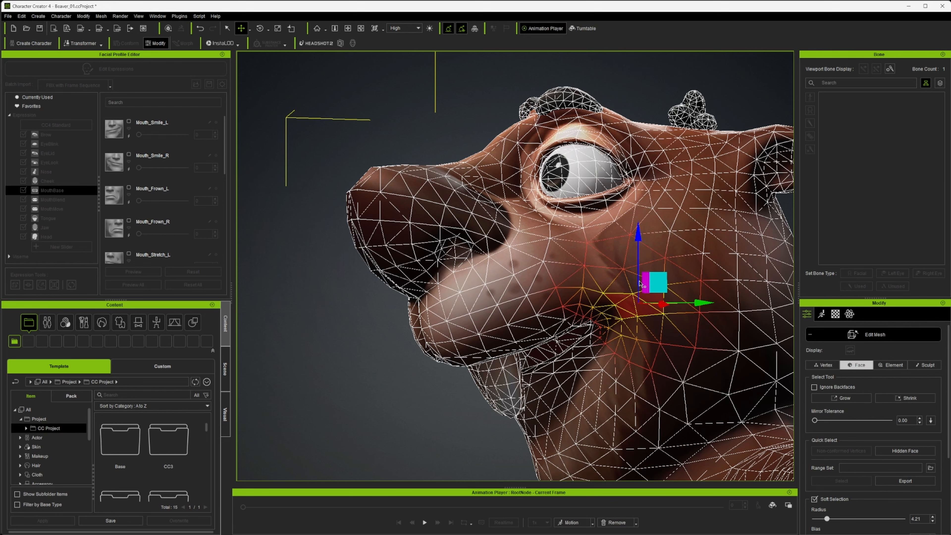
pyautogui.moveTo(640, 284); pyautogui.dragTo(758, 329)
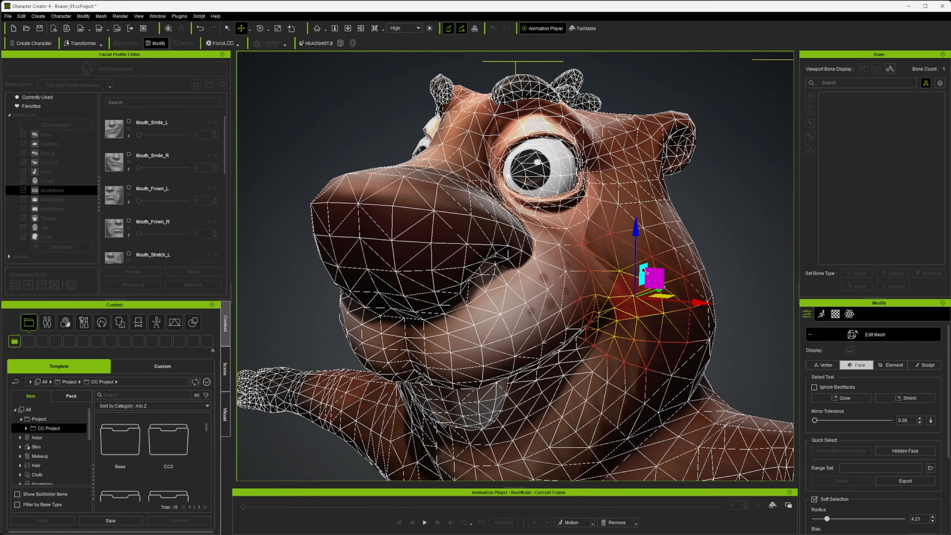
pyautogui.moveTo(642, 270); pyautogui.dragTo(652, 246)
pyautogui.keyDown('alt'); pyautogui.moveTo(667, 296); pyautogui.dragTo(484, 330); pyautogui.keyUp('alt')
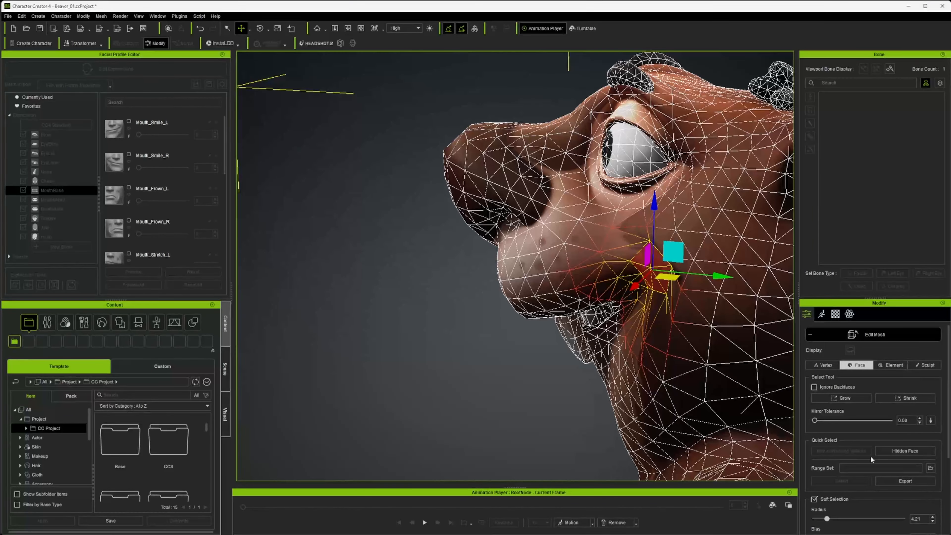
# Step: Undo the last mouth corner move and slightly increase the Soft Selection radius
pyautogui.scroll(-3, 805, 465)
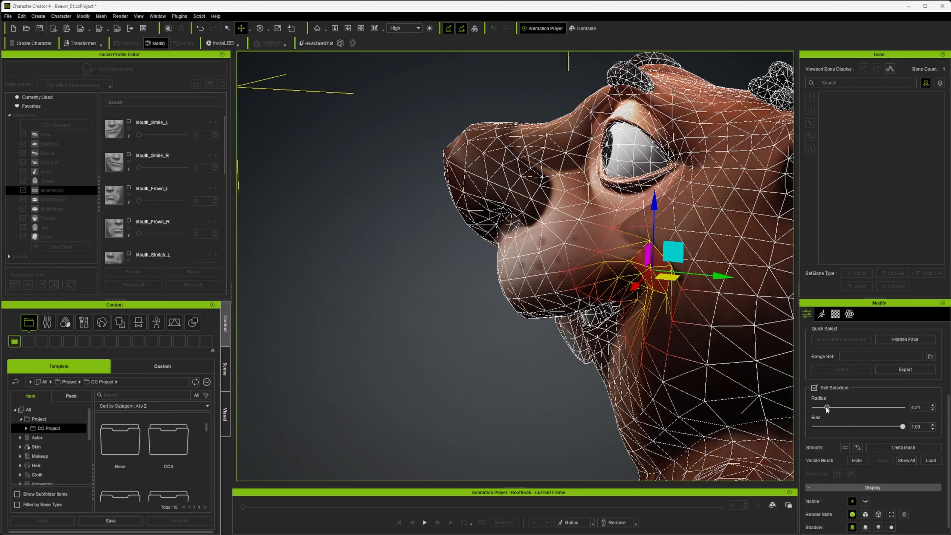
pyautogui.hotkey('ctrl', 'z')
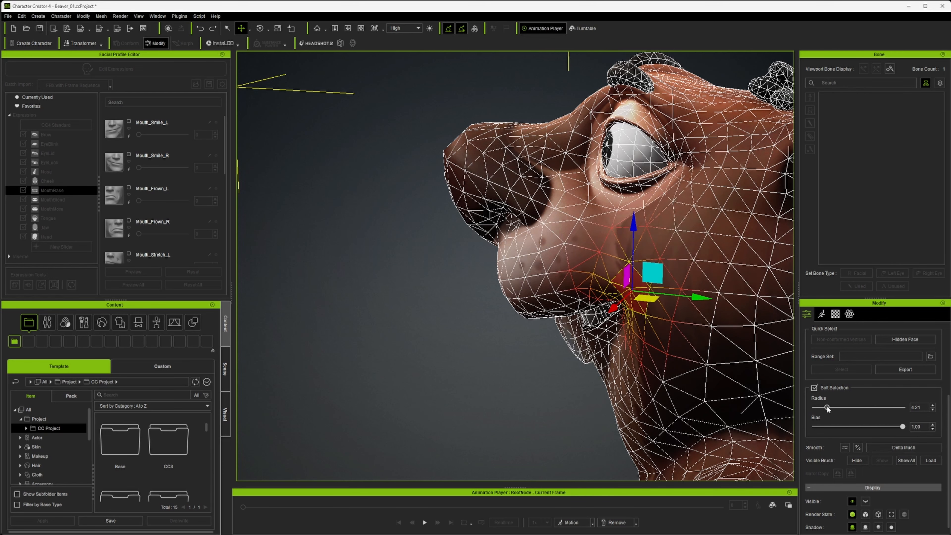
pyautogui.moveTo(828, 408); pyautogui.dragTo(833, 409)
# Step: Store the left mouth corner edit as the Mouth_Smile_L expression and preview it back to 0
pyautogui.moveTo(674, 380); pyautogui.dragTo(762, 330, button='right')
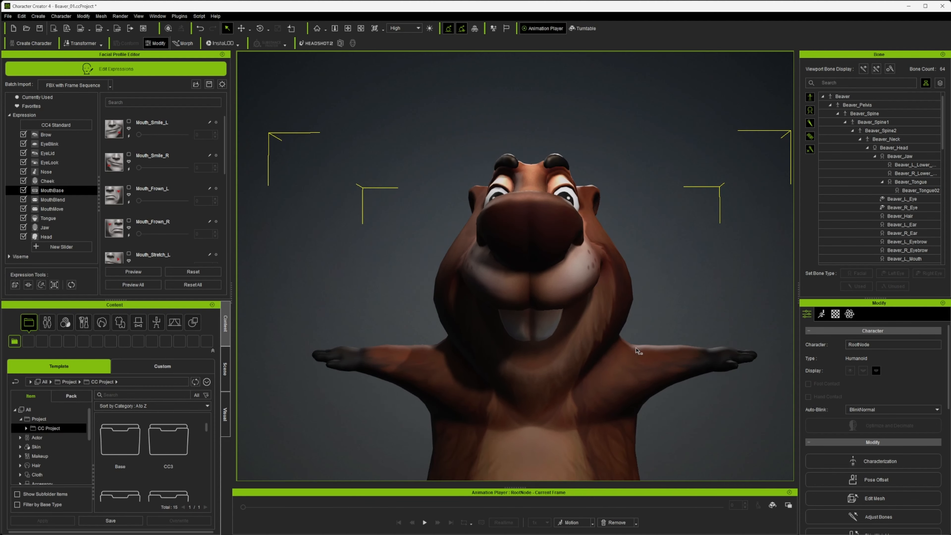
pyautogui.click(129, 137)
pyautogui.moveTo(185, 135); pyautogui.dragTo(22, 136)
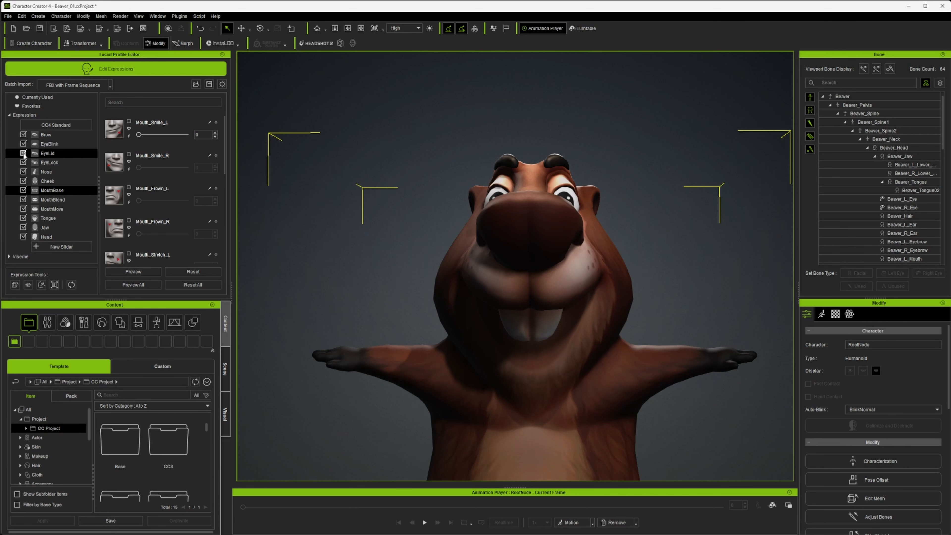
# Step: Open the mesh for editing in Face mode and select several adjoining faces beside the right mouth corner
pyautogui.moveTo(500, 288); pyautogui.dragTo(611, 295, button='right')
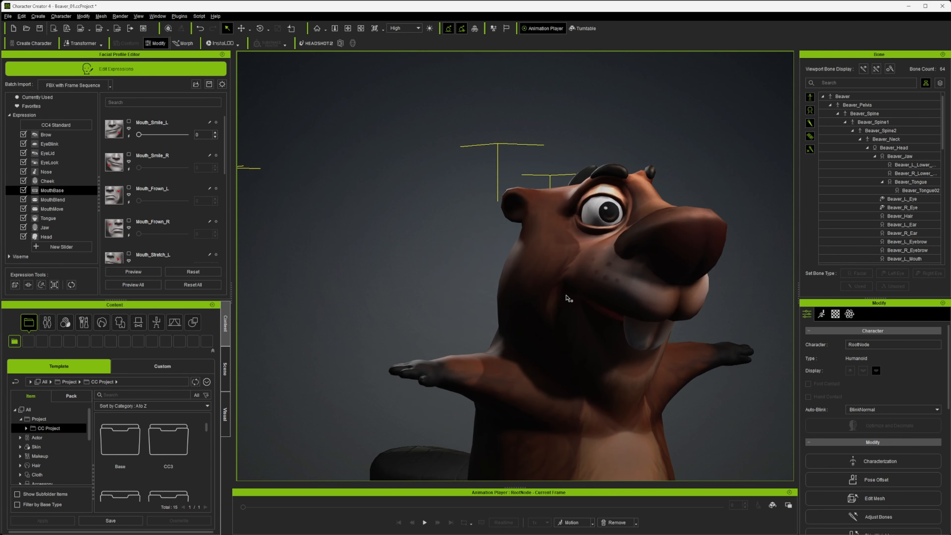
pyautogui.moveTo(543, 298); pyautogui.dragTo(463, 283, button='middle')
pyautogui.scroll(4, 463, 283)
pyautogui.moveTo(463, 283); pyautogui.dragTo(457, 282, button='right')
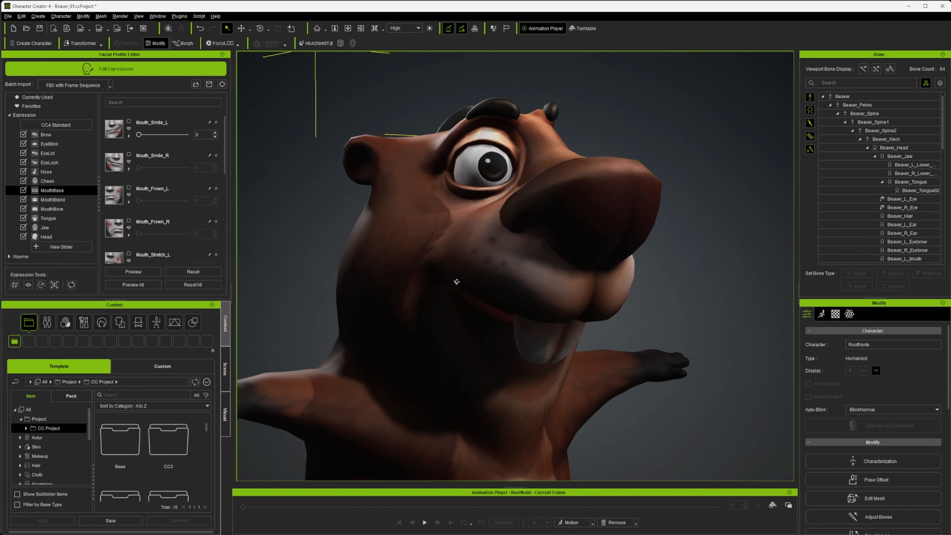
pyautogui.click(209, 122)
pyautogui.click(14, 285)
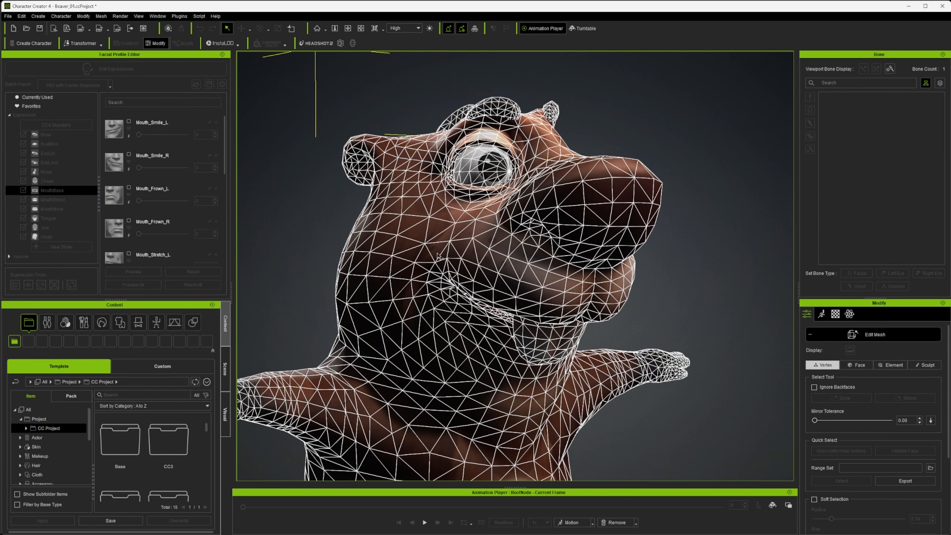
pyautogui.click(437, 251)
pyautogui.click(858, 366)
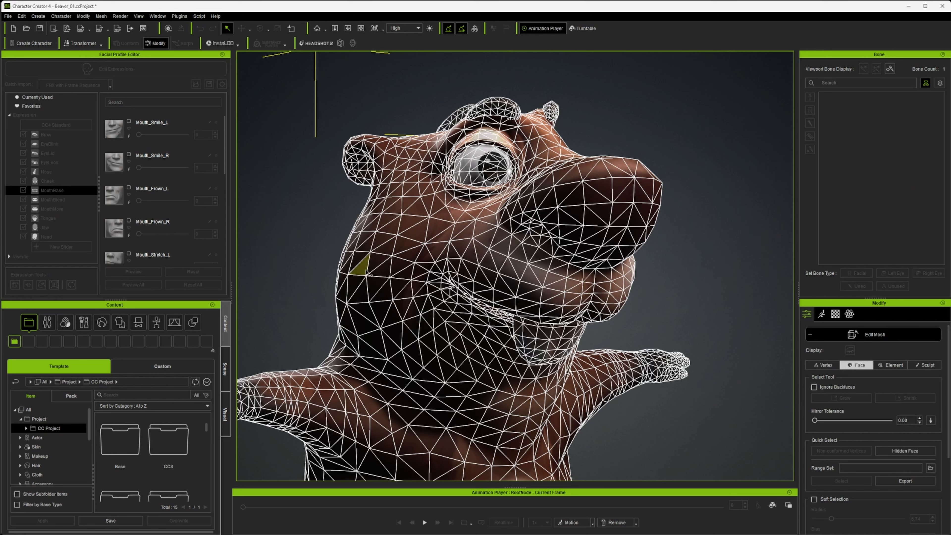
pyautogui.click(428, 249)
pyautogui.keyDown('ctrl'); pyautogui.click(415, 251); pyautogui.keyUp('ctrl')
pyautogui.keyDown('ctrl'); pyautogui.click(399, 265); pyautogui.keyUp('ctrl')
pyautogui.keyDown('ctrl'); pyautogui.click(405, 273); pyautogui.keyUp('ctrl')
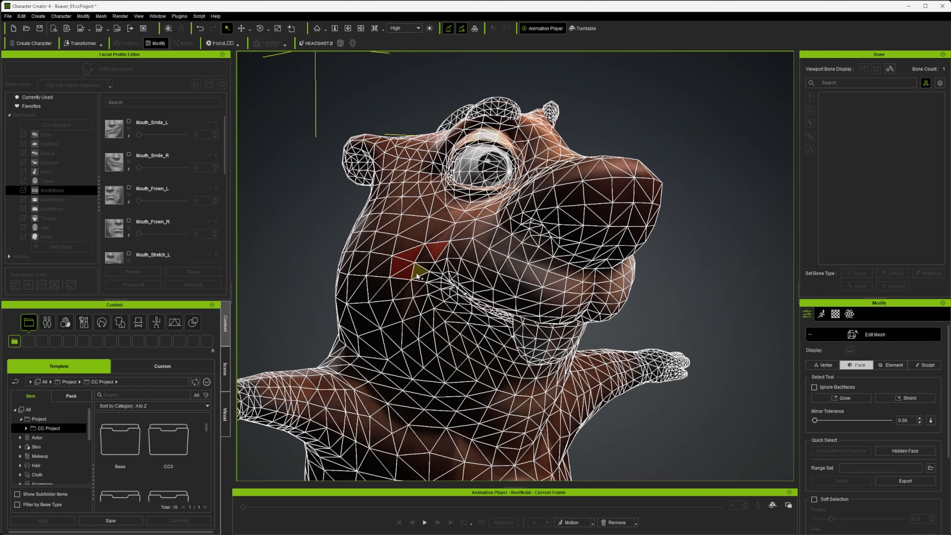
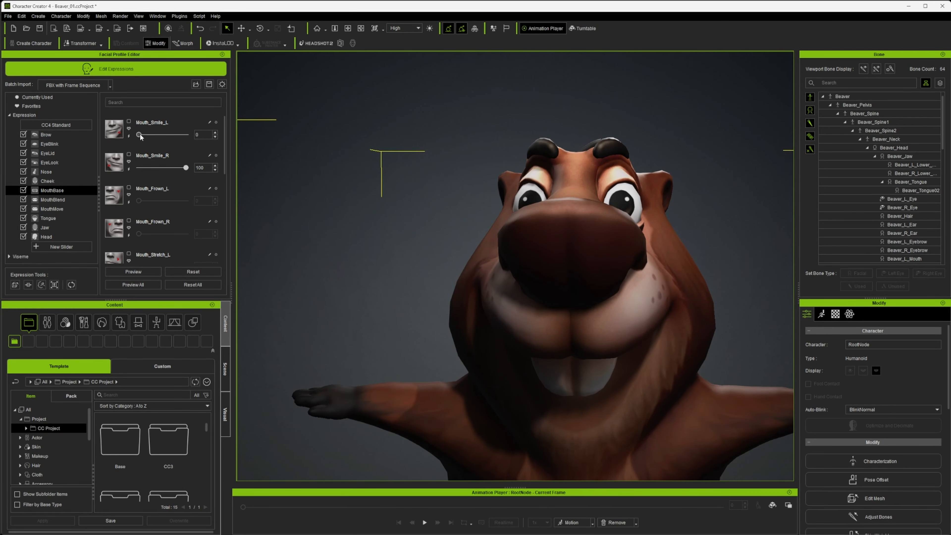
# Step: Preview the Mouth_Smile_L and Mouth_Smile_R expressions together at 100
pyautogui.moveTo(139, 135); pyautogui.dragTo(290, 137)
pyautogui.moveTo(273, 217)
pyautogui.mouseDown(button='right')
pyautogui.moveTo(308, 209)
pyautogui.moveTo(278, 207)
pyautogui.mouseUp(button='right')
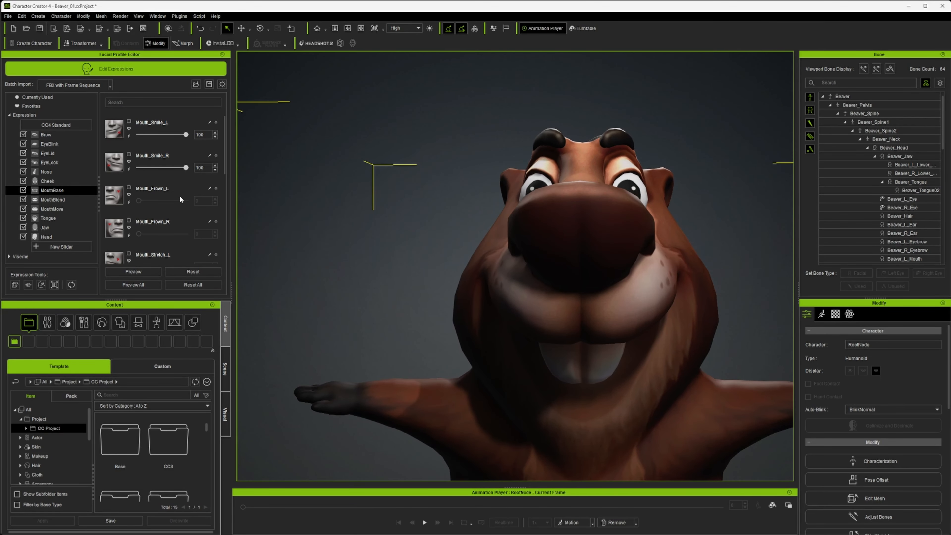
pyautogui.moveTo(186, 167); pyautogui.dragTo(268, 169)
pyautogui.write('1')
# Step: Reset Mouth_Smile_L to 0 and check the Mouth_Smile_R expression on its own
pyautogui.moveTo(185, 134); pyautogui.dragTo(137, 136)
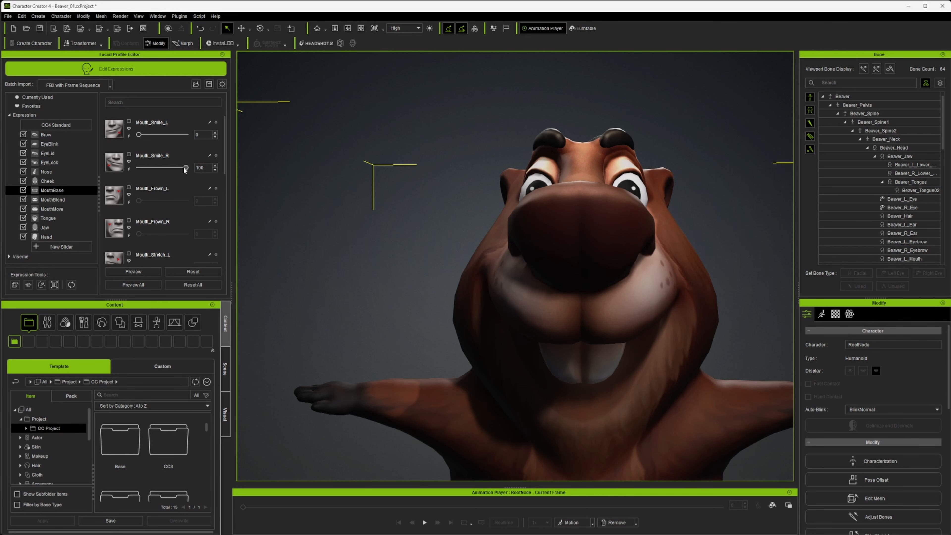
pyautogui.moveTo(183, 168); pyautogui.dragTo(218, 168)
pyautogui.moveTo(356, 212)
pyautogui.keyDown('alt'); pyautogui.mouseDown()
pyautogui.moveTo(496, 220)
pyautogui.moveTo(364, 198)
pyautogui.moveTo(364, 212)
pyautogui.mouseUp(); pyautogui.keyUp('alt')
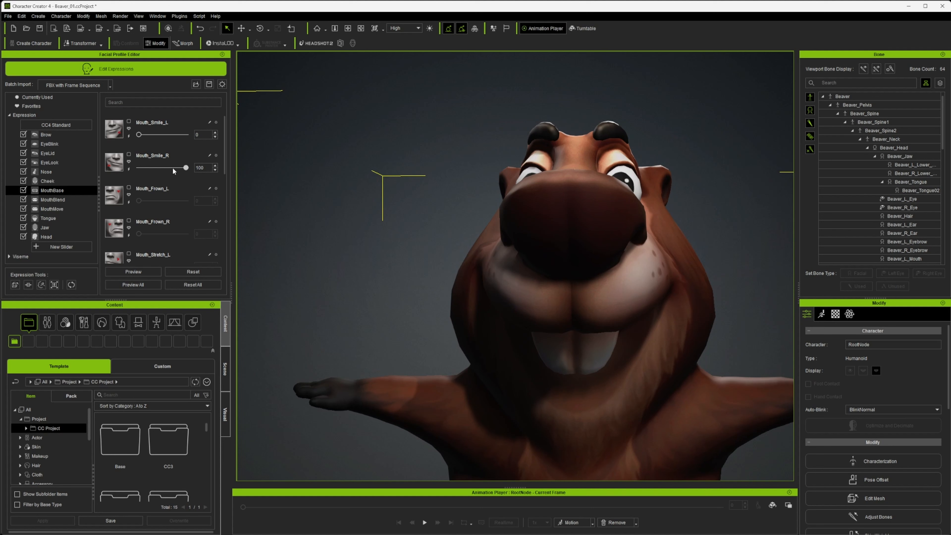
pyautogui.moveTo(185, 167); pyautogui.dragTo(139, 167)
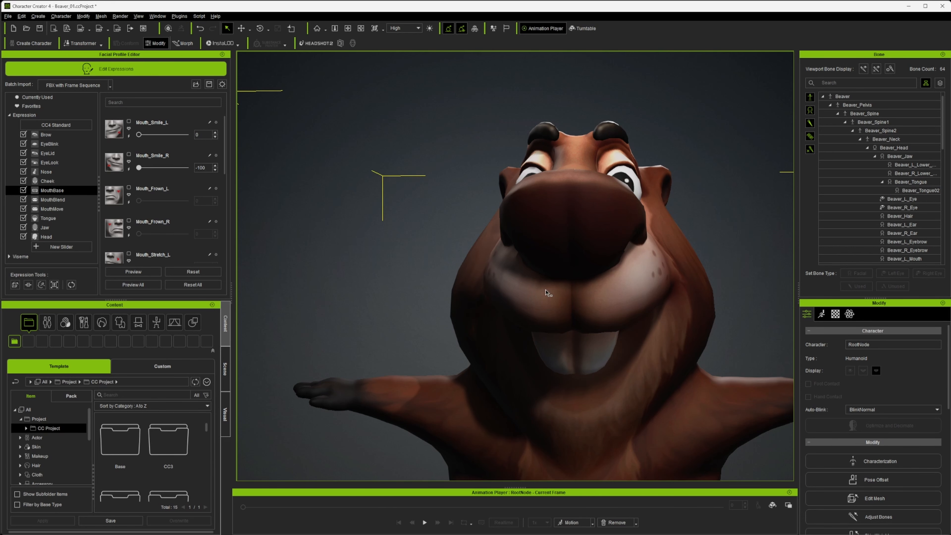
# Step: Reset Mouth_Smile_R to 0, preview Mouth_Smile_L at -100 and return it to 0
pyautogui.keyDown('alt'); pyautogui.moveTo(549, 293); pyautogui.dragTo(440, 277); pyautogui.keyUp('alt')
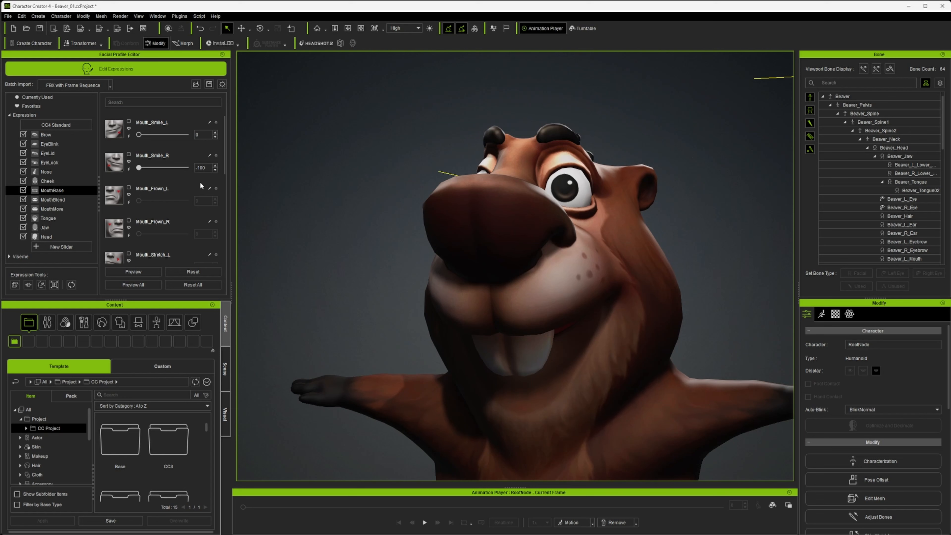
pyautogui.moveTo(206, 168); pyautogui.dragTo(78, 156)
pyautogui.write('0')
pyautogui.press('Return')
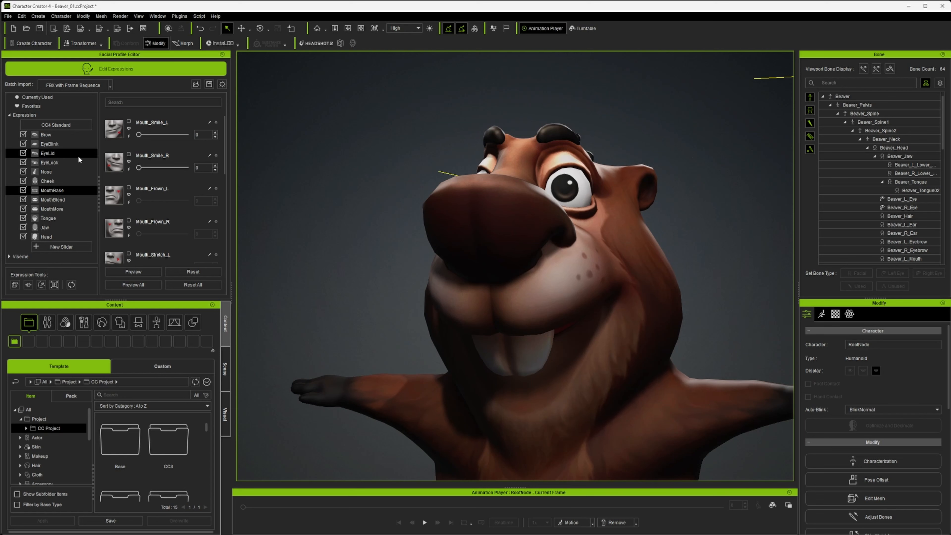
pyautogui.write('-100')
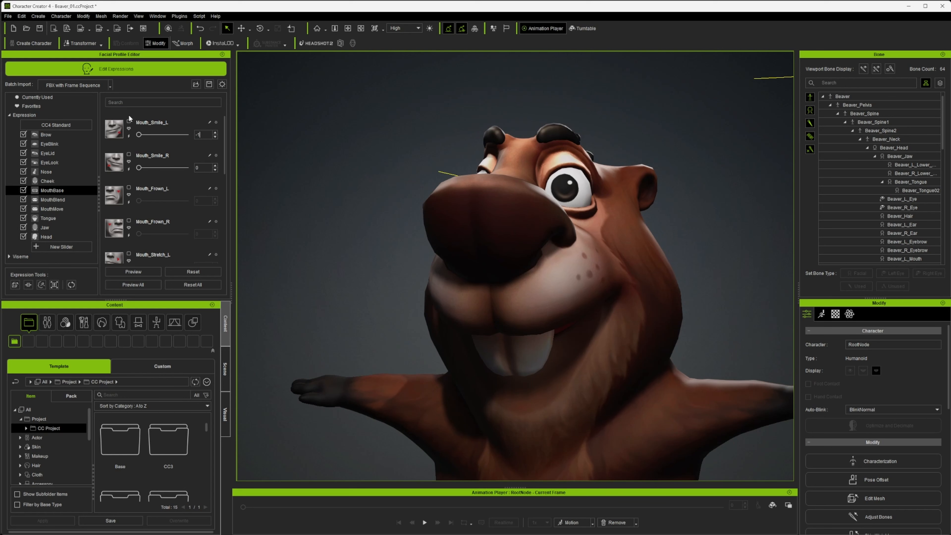
pyautogui.press('Return')
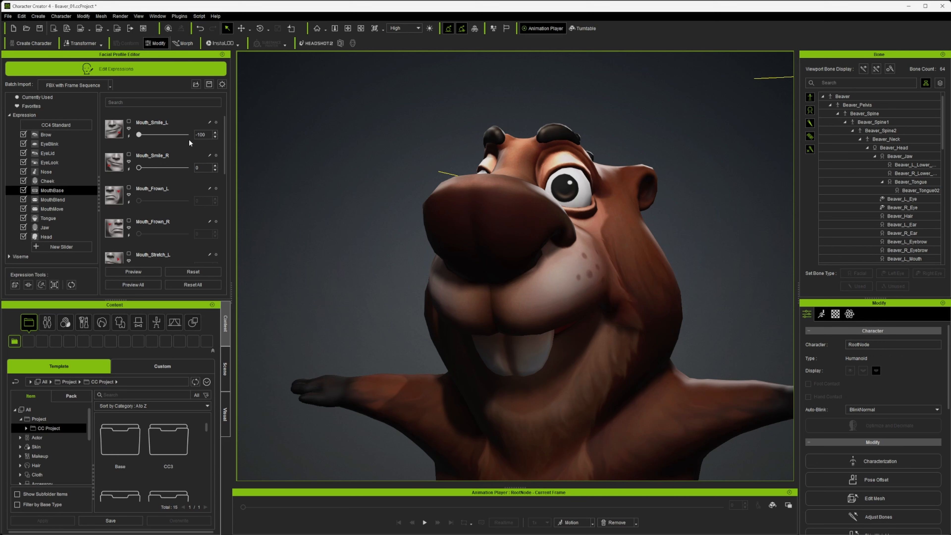
pyautogui.write('0')
pyautogui.press('Return')
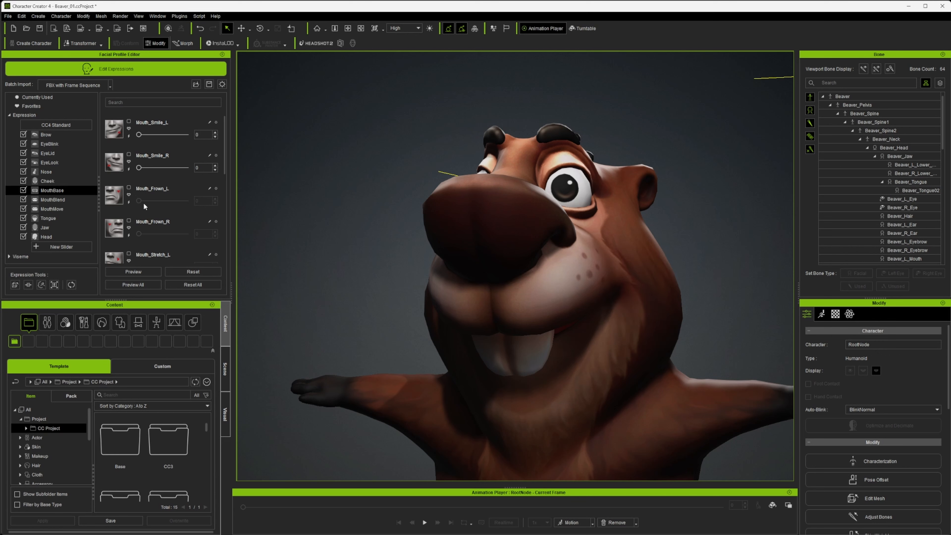
# Step: Open the mesh for editing in Face mode and select faces at the left mouth corner
pyautogui.click(15, 286)
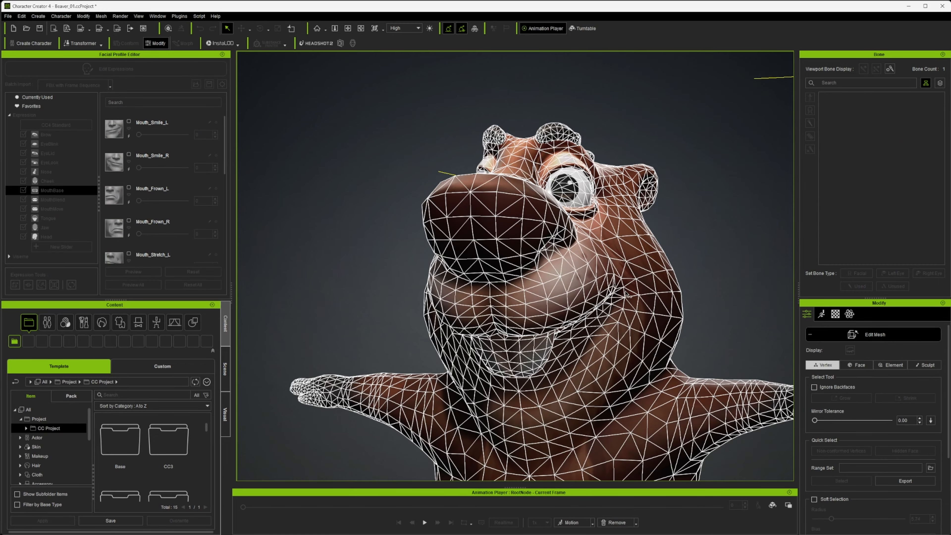
pyautogui.moveTo(628, 295); pyautogui.dragTo(516, 278, button='right')
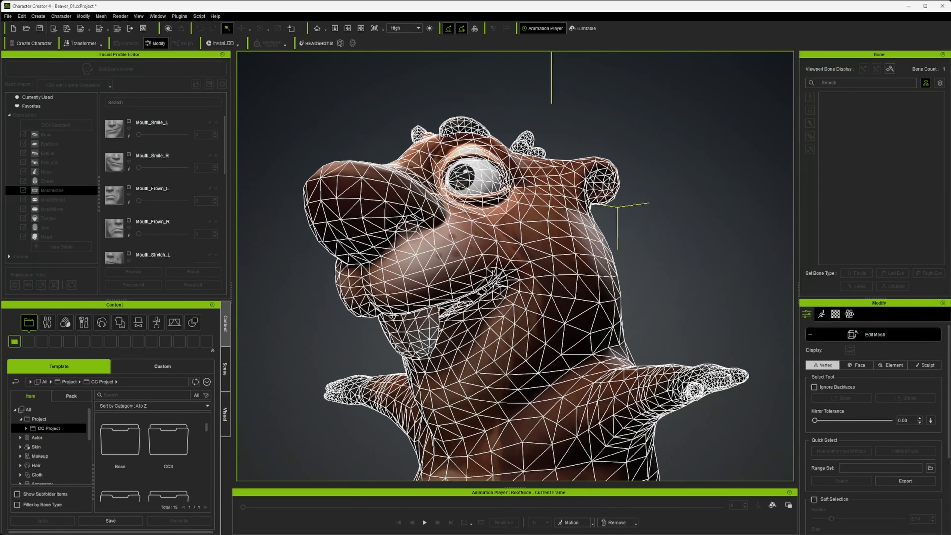
pyautogui.moveTo(500, 274); pyautogui.dragTo(522, 295)
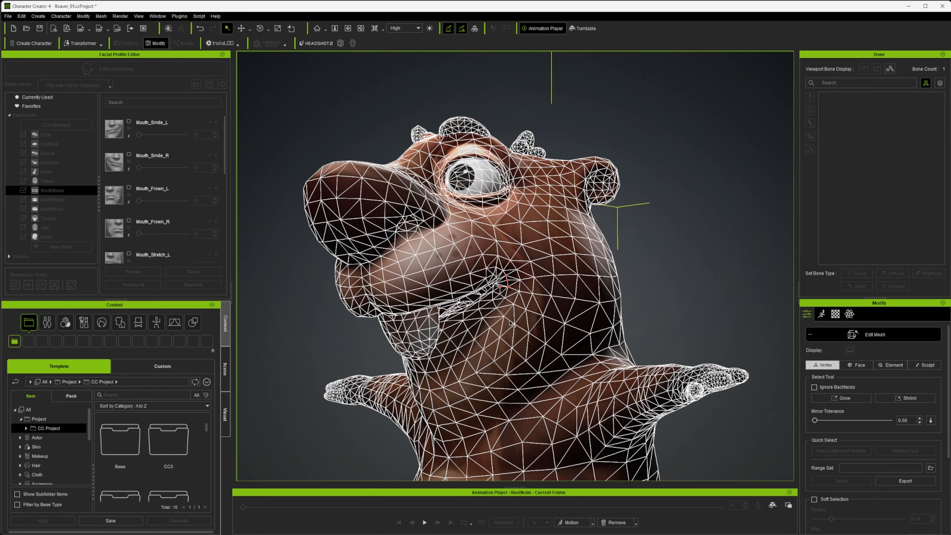
pyautogui.click(860, 365)
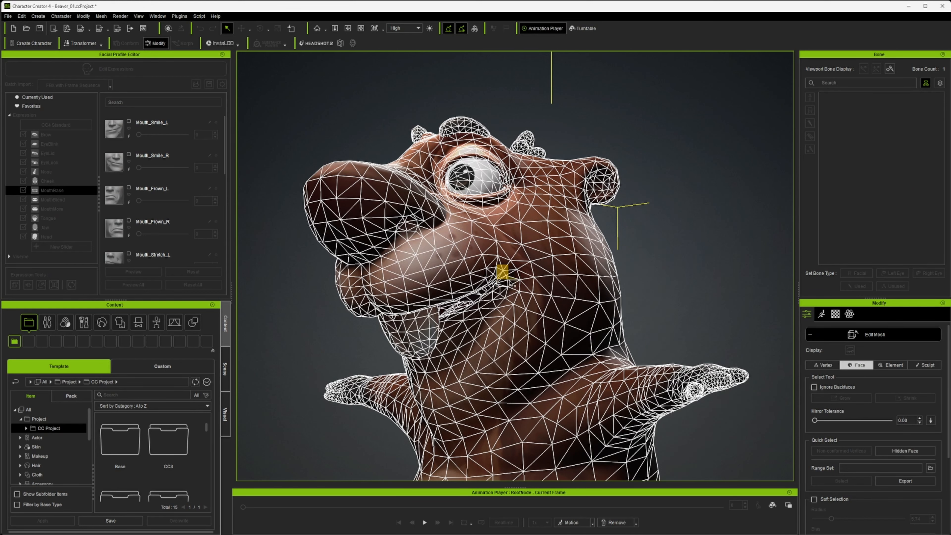
pyautogui.moveTo(510, 284); pyautogui.dragTo(517, 297)
pyautogui.keyDown('alt'); pyautogui.moveTo(586, 322); pyautogui.dragTo(549, 318); pyautogui.keyUp('alt')
pyautogui.moveTo(451, 274); pyautogui.dragTo(461, 286)
pyautogui.keyDown('alt'); pyautogui.moveTo(588, 349); pyautogui.dragTo(629, 350); pyautogui.keyUp('alt')
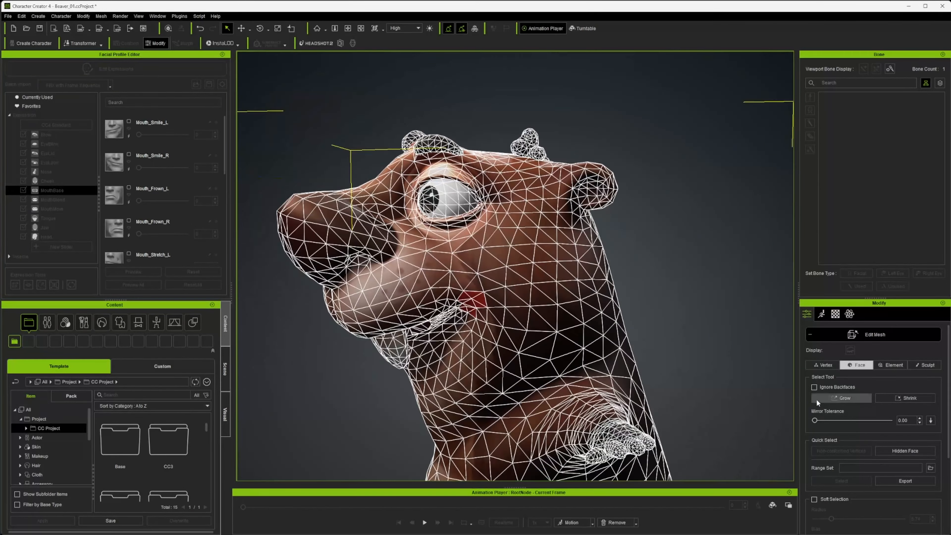
# Step: Ignore backfaces, reselect the faces beside the left mouth corner and turn on soft selection
pyautogui.click(815, 388)
pyautogui.keyDown('alt'); pyautogui.moveTo(671, 413); pyautogui.dragTo(463, 320); pyautogui.keyUp('alt')
pyautogui.moveTo(513, 268); pyautogui.dragTo(523, 310)
pyautogui.keyDown('alt'); pyautogui.moveTo(659, 297); pyautogui.dragTo(128, 308); pyautogui.keyUp('alt')
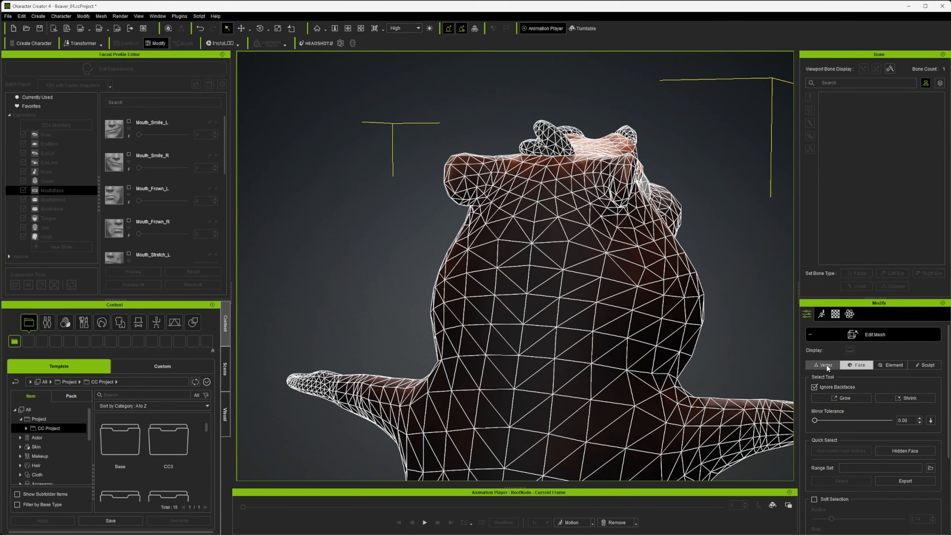
pyautogui.keyDown('alt'); pyautogui.moveTo(494, 377); pyautogui.dragTo(919, 359); pyautogui.keyUp('alt')
pyautogui.click(815, 500)
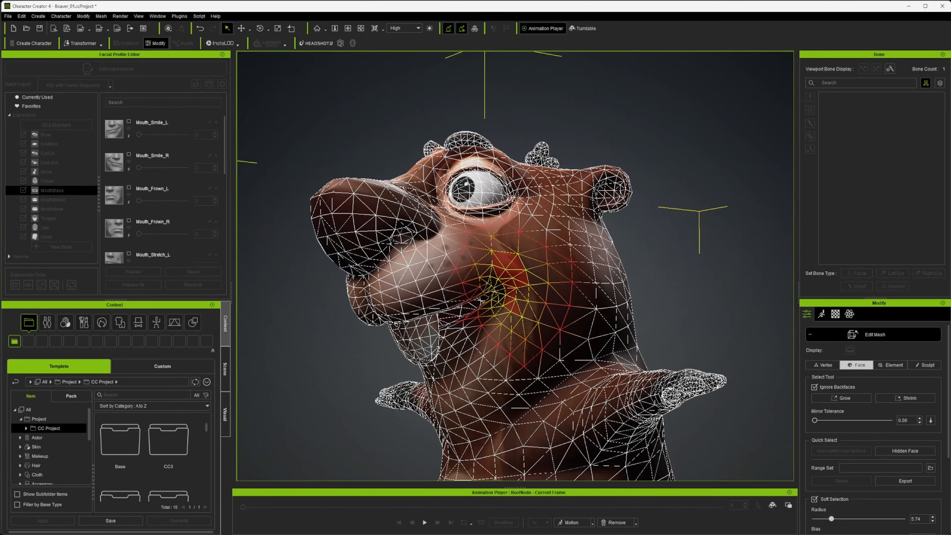
# Step: Move the softly selected faces at the left mouth corner to shape a frown
pyautogui.keyDown('alt'); pyautogui.moveTo(500, 316); pyautogui.dragTo(597, 321); pyautogui.keyUp('alt')
pyautogui.press('w')
pyautogui.moveTo(534, 266); pyautogui.dragTo(540, 260)
pyautogui.keyDown('alt'); pyautogui.moveTo(606, 299); pyautogui.dragTo(378, 300); pyautogui.keyUp('alt')
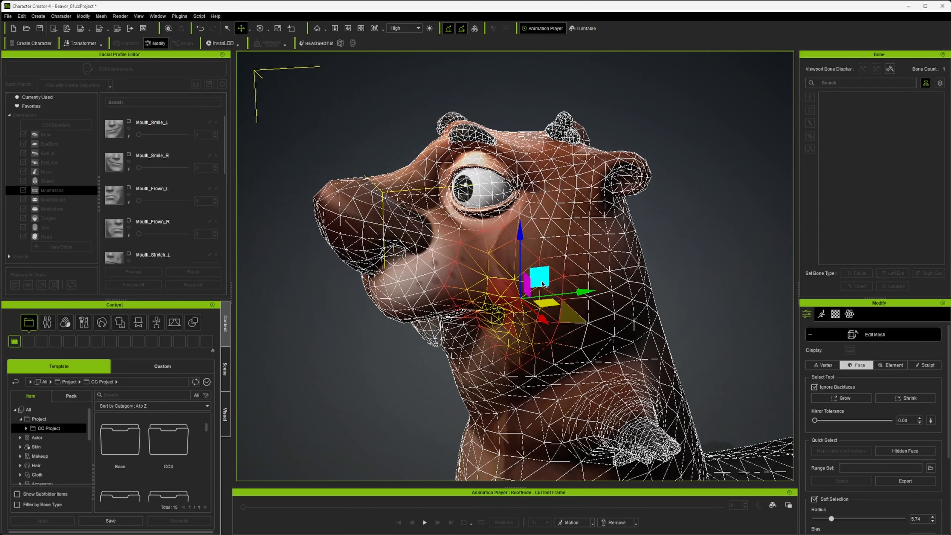
pyautogui.press('e')
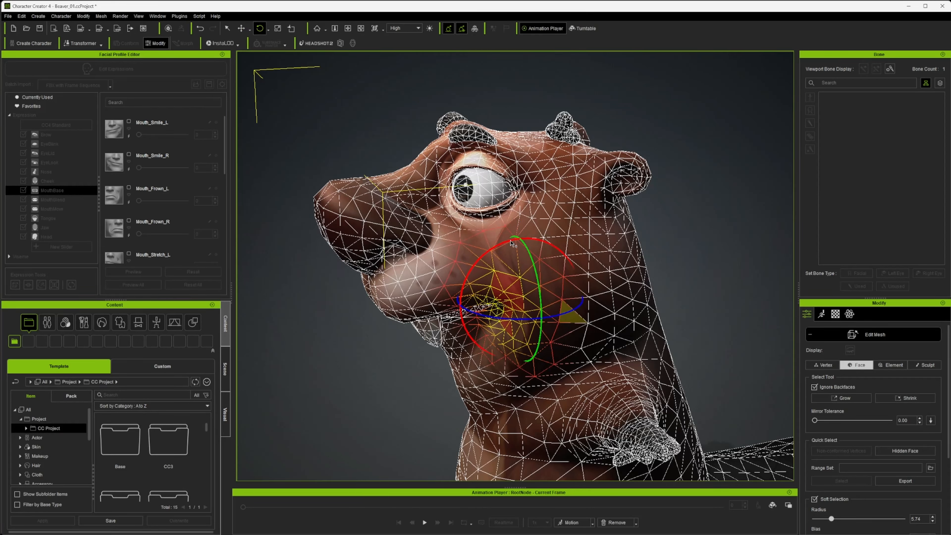
pyautogui.press('w')
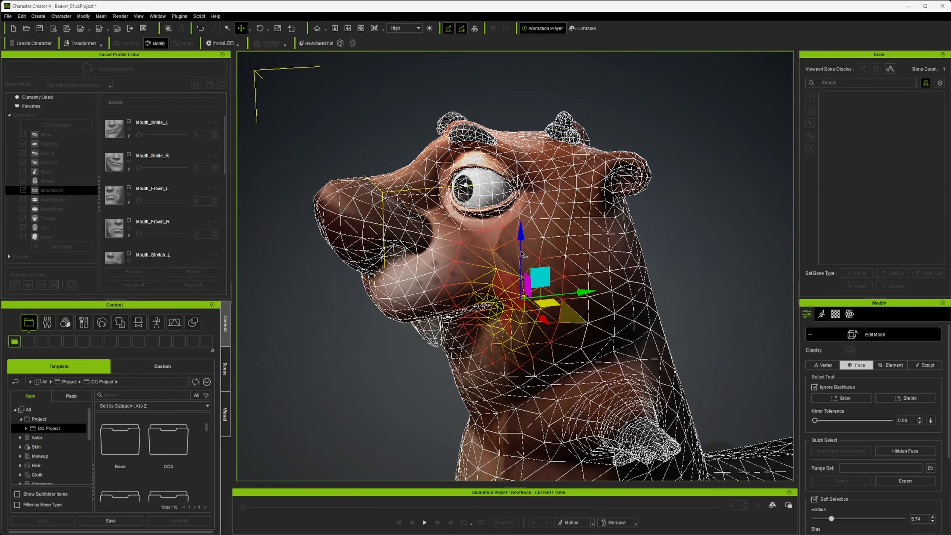
pyautogui.moveTo(523, 255); pyautogui.dragTo(521, 212)
# Step: Select a face closer to the left mouth corner and refine the frown with small moves from side and front
pyautogui.click(515, 292)
pyautogui.moveTo(515, 293); pyautogui.dragTo(562, 279, button='right')
pyautogui.moveTo(535, 266); pyautogui.dragTo(540, 273)
pyautogui.moveTo(536, 291); pyautogui.dragTo(650, 316, button='right')
pyautogui.moveTo(550, 273); pyautogui.dragTo(556, 272)
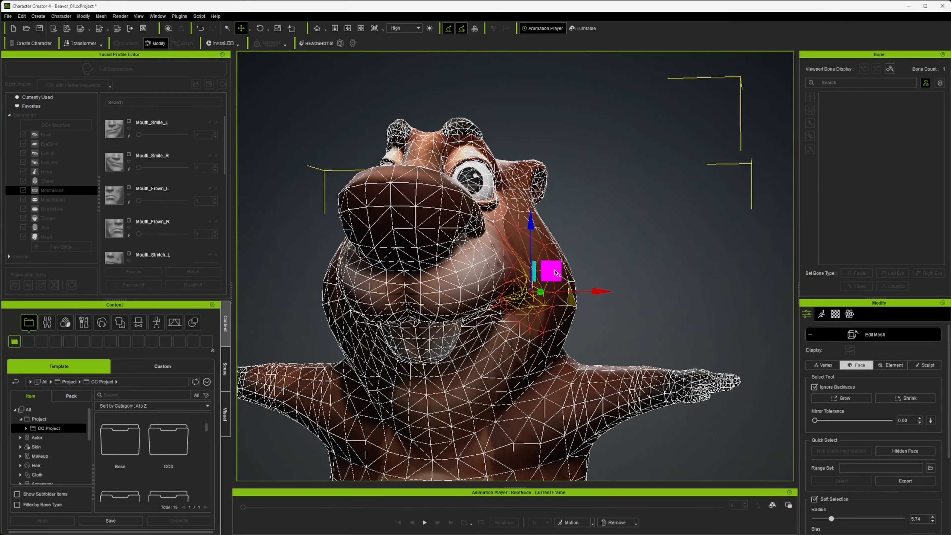
pyautogui.keyDown('alt'); pyautogui.moveTo(545, 306); pyautogui.dragTo(424, 305); pyautogui.keyUp('alt')
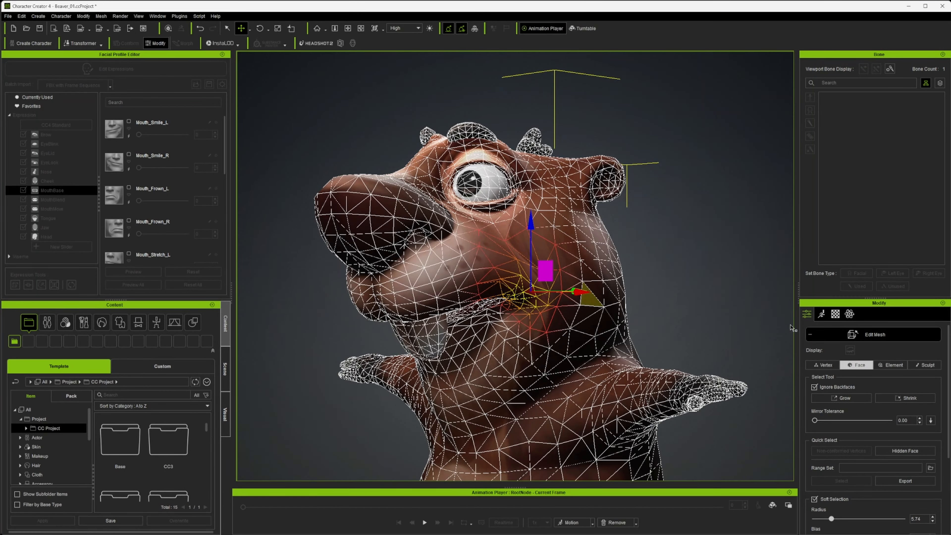
# Step: Even out the left mouth corner with the third Sculpt brush type and store the edit as the Mouth_Frown_L expression
pyautogui.click(925, 365)
pyautogui.click(865, 378)
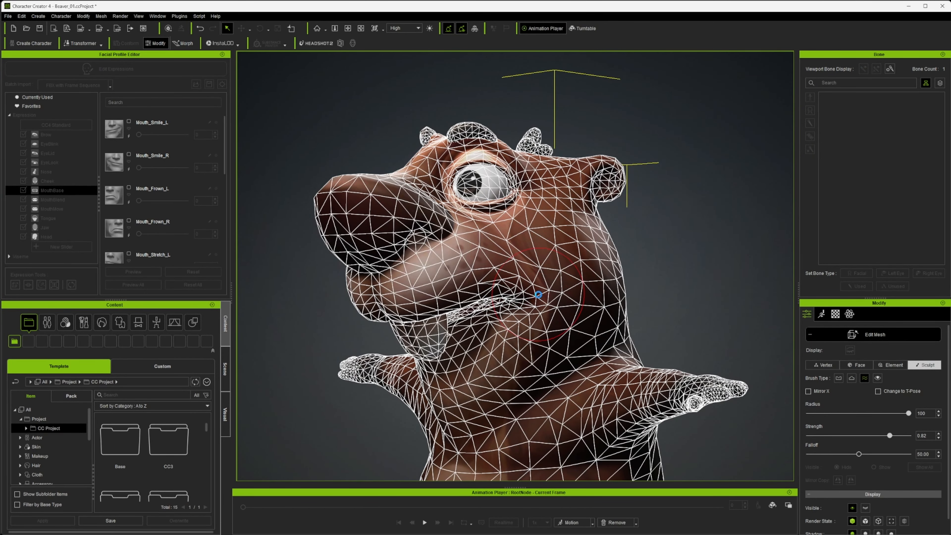
pyautogui.moveTo(550, 278); pyautogui.dragTo(528, 263)
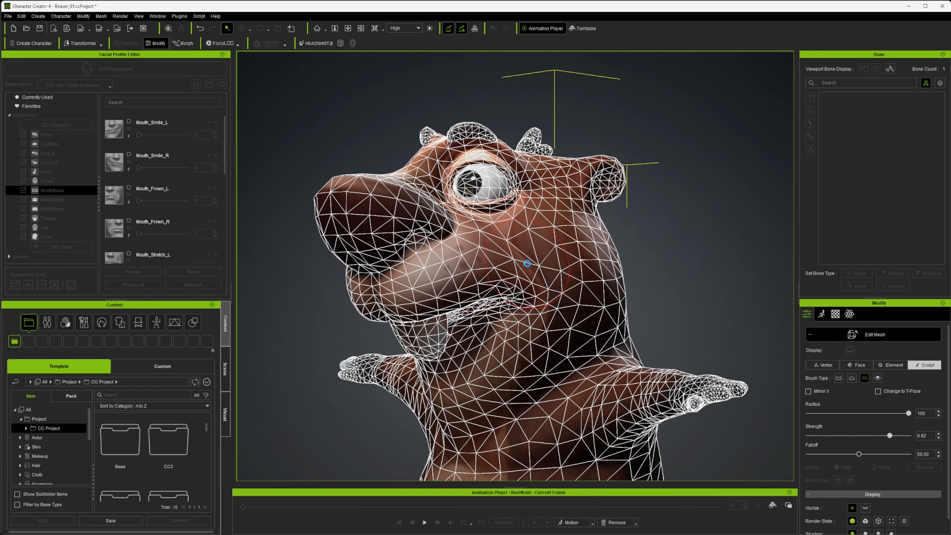
pyautogui.moveTo(493, 266); pyautogui.dragTo(766, 301, button='right')
pyautogui.click(891, 331)
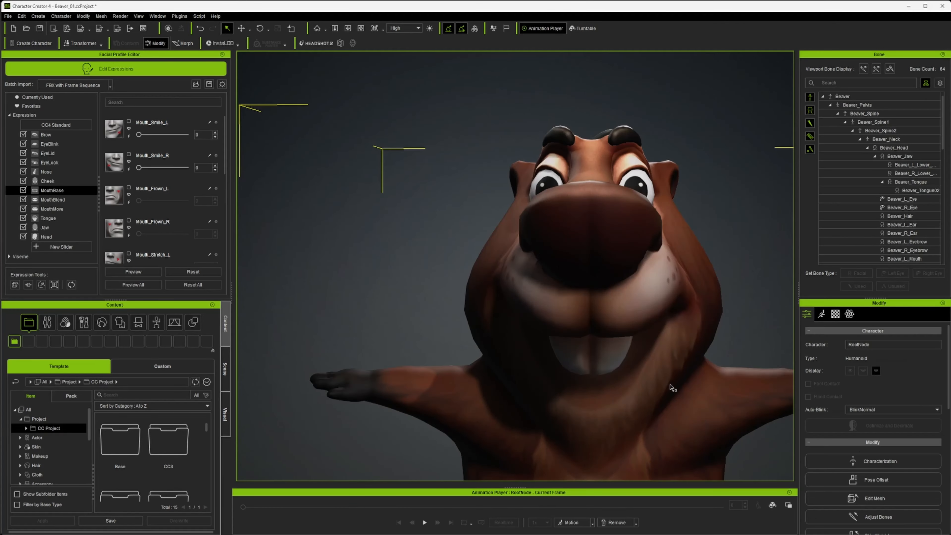
pyautogui.moveTo(675, 389); pyautogui.dragTo(535, 375, button='right')
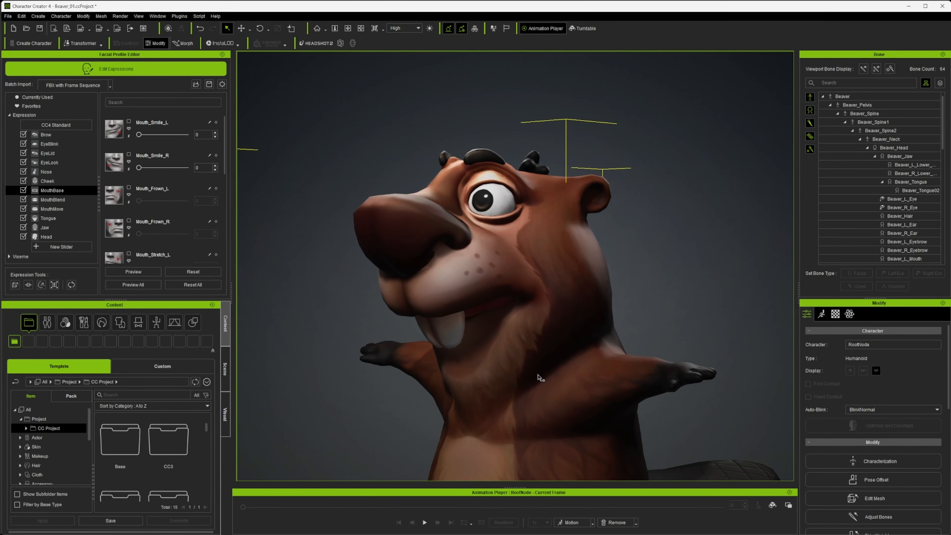
pyautogui.click(210, 189)
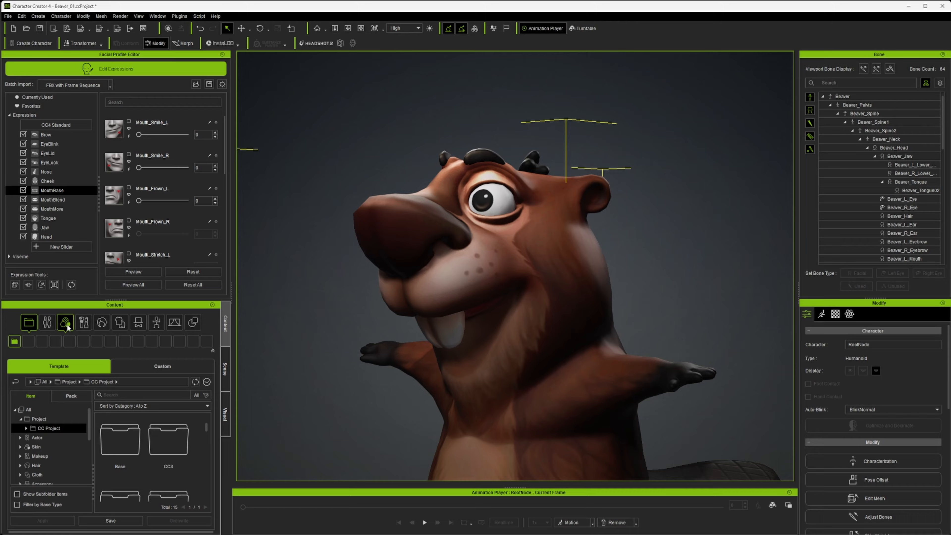
# Step: Reopen the mesh in Face mode, select the faces beside the right mouth corner and turn on soft selection
pyautogui.click(19, 285)
pyautogui.moveTo(504, 358); pyautogui.dragTo(592, 330, button='right')
pyautogui.moveTo(592, 330); pyautogui.dragTo(416, 307, button='middle')
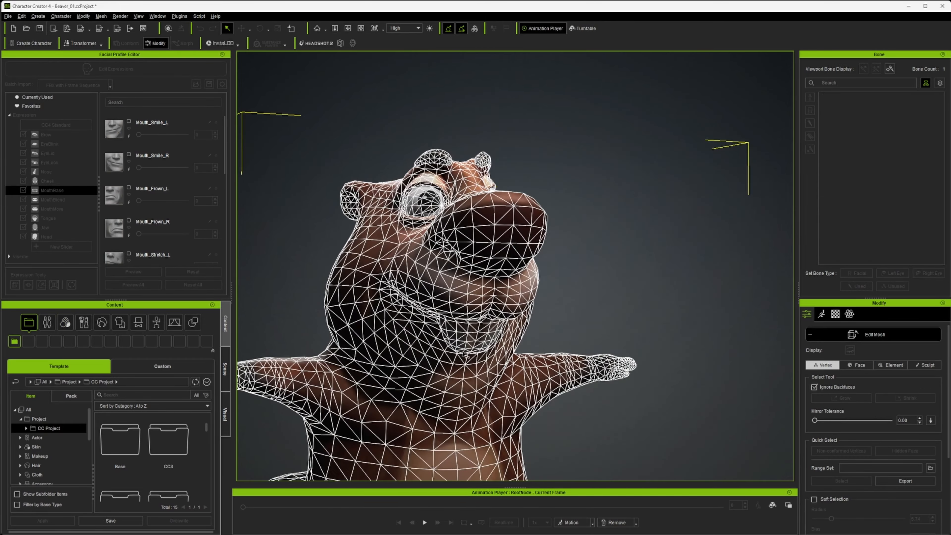
pyautogui.moveTo(416, 307); pyautogui.dragTo(470, 301, button='right')
pyautogui.moveTo(470, 276); pyautogui.dragTo(464, 309)
pyautogui.moveTo(464, 310); pyautogui.dragTo(543, 333, button='right')
pyautogui.click(857, 365)
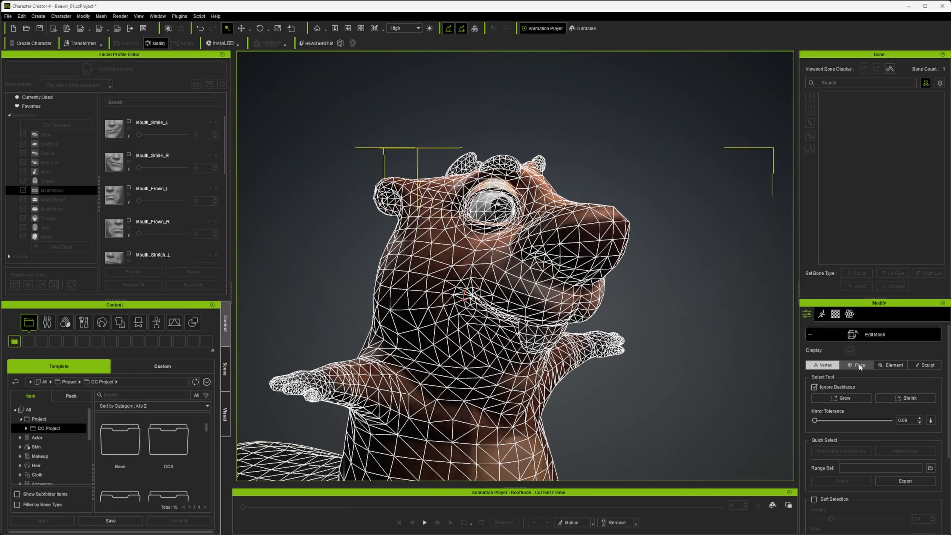
pyautogui.moveTo(469, 286); pyautogui.dragTo(473, 316)
pyautogui.moveTo(624, 333)
pyautogui.mouseDown(button='right')
pyautogui.moveTo(423, 329)
pyautogui.moveTo(601, 304)
pyautogui.moveTo(629, 330)
pyautogui.mouseUp(button='right')
pyautogui.press('w')
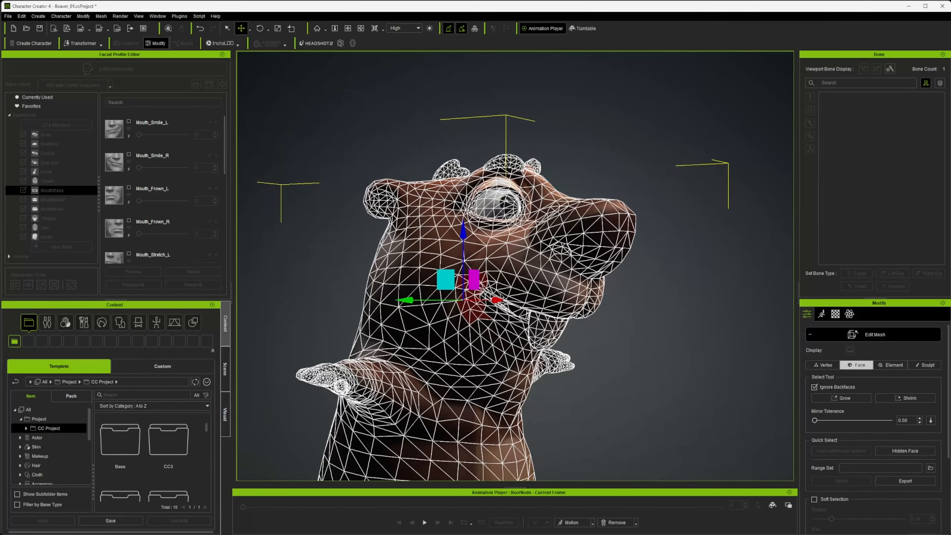
pyautogui.click(815, 499)
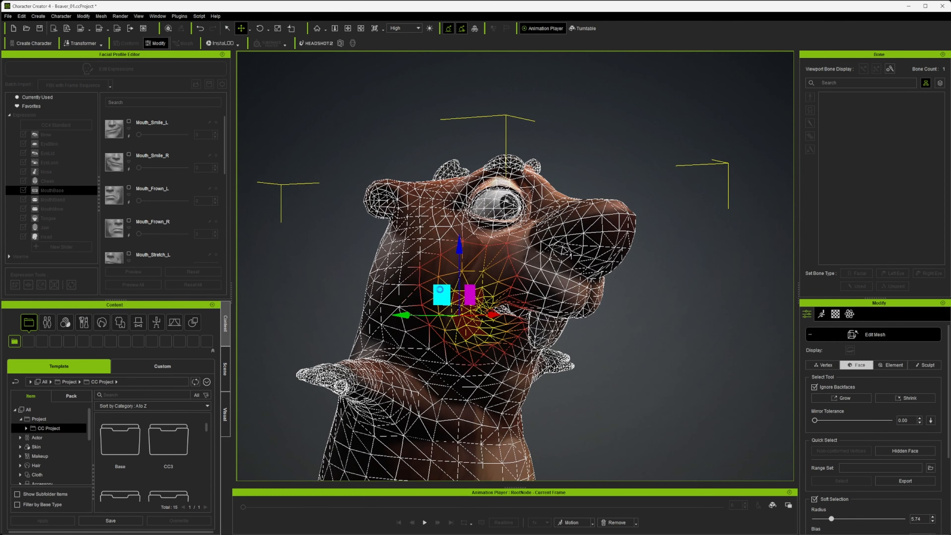
# Step: Try to lower and rotate the right mouth corner, and undo the edits and the changed face selection
pyautogui.press('e')
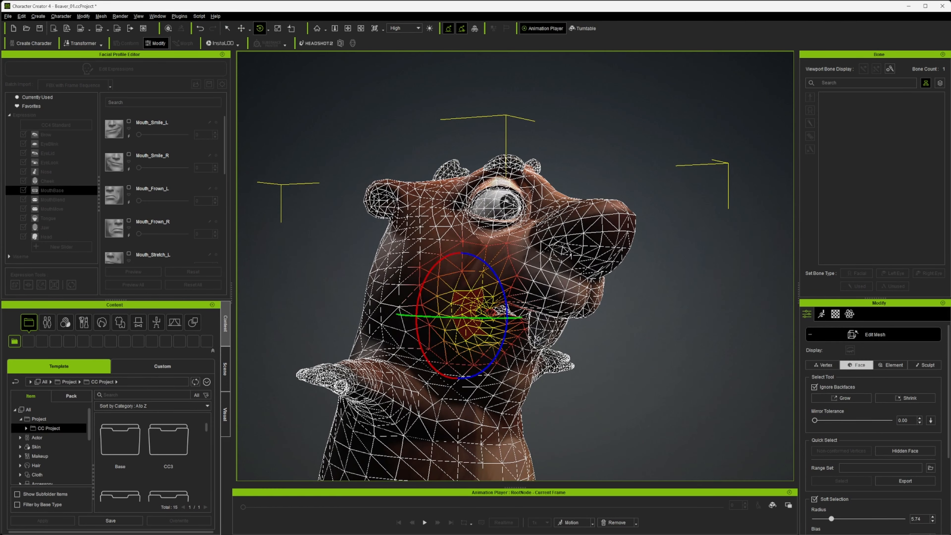
pyautogui.moveTo(493, 311); pyautogui.dragTo(580, 336, button='right')
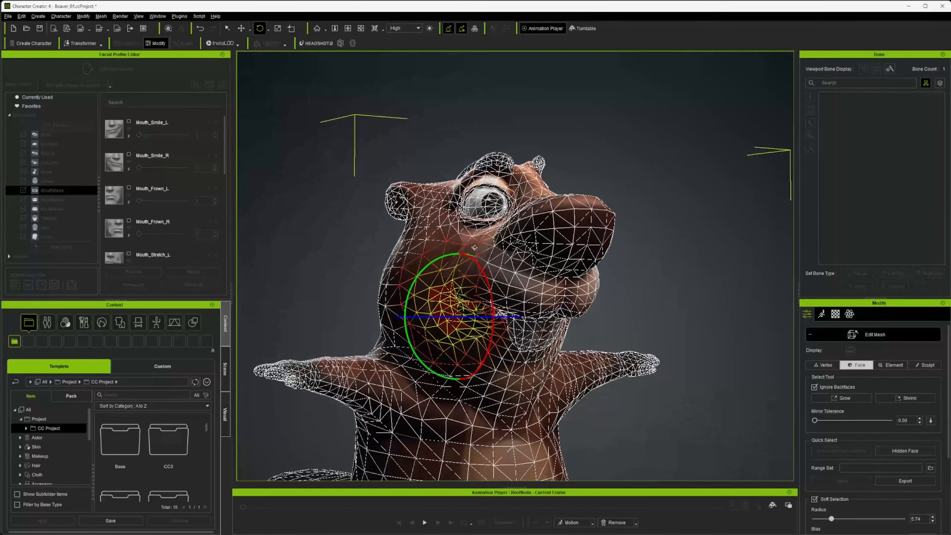
pyautogui.hotkey('ctrl', 'z')
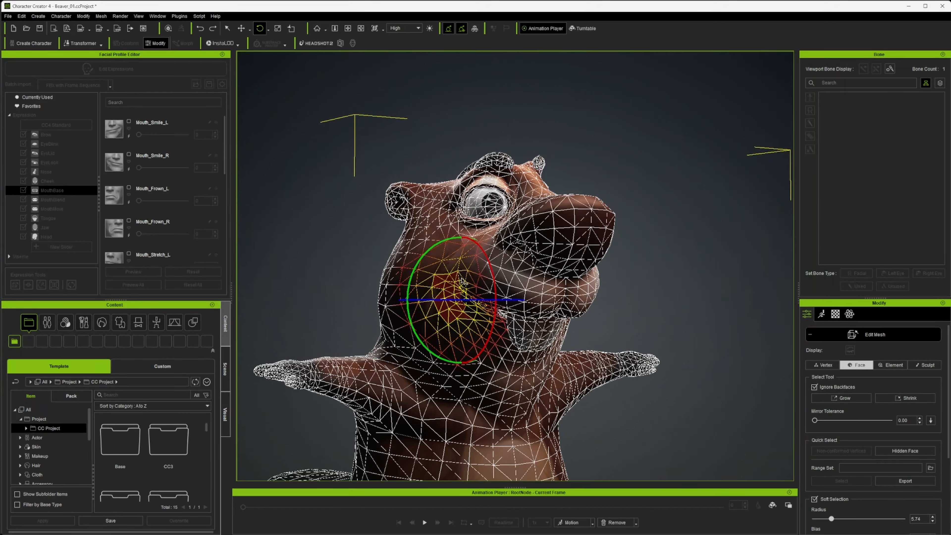
pyautogui.click(456, 281)
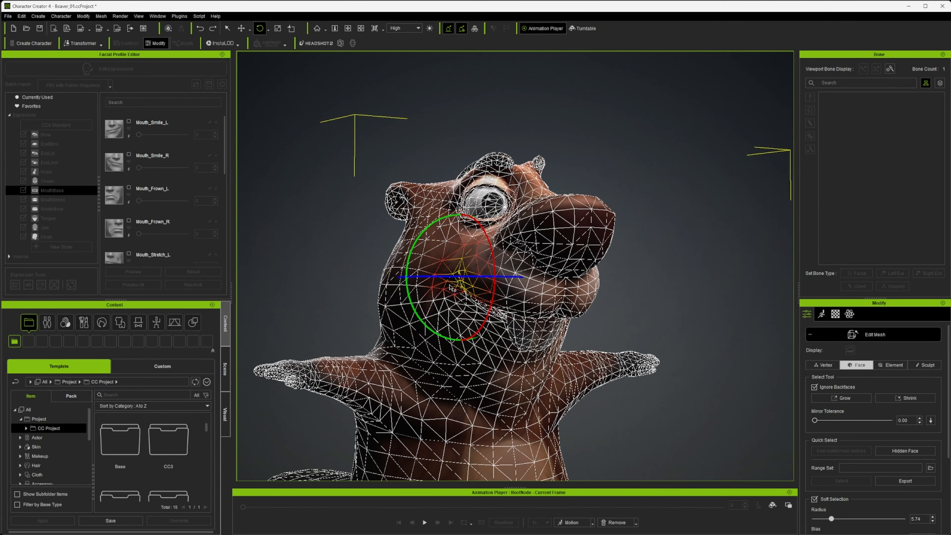
pyautogui.hotkey('ctrl', 'z')
pyautogui.hotkey('ctrl', 'z')
# Step: Reselect faces at the right mouth corner and move and rotate them into a matching frown shape
pyautogui.click(450, 279)
pyautogui.moveTo(444, 277)
pyautogui.mouseDown()
pyautogui.moveTo(447, 307)
pyautogui.moveTo(380, 261)
pyautogui.moveTo(375, 270)
pyautogui.moveTo(440, 277)
pyautogui.moveTo(448, 289)
pyautogui.mouseUp()
pyautogui.press('w')
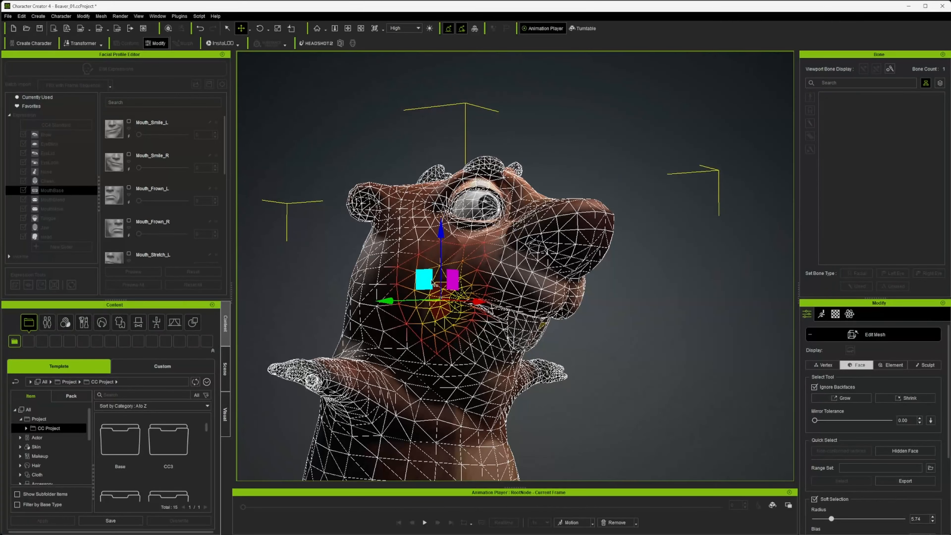
pyautogui.press('e')
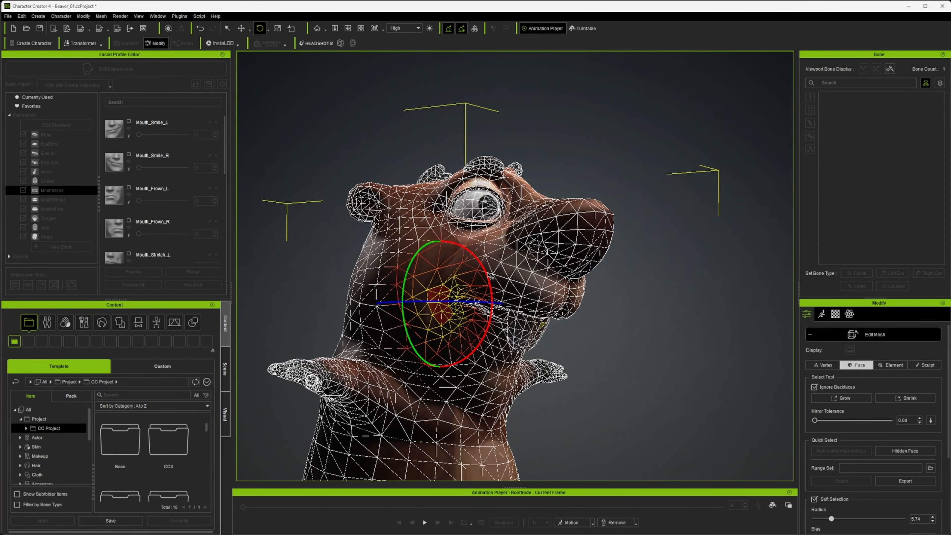
pyautogui.keyDown('alt'); pyautogui.moveTo(487, 278); pyautogui.dragTo(436, 297); pyautogui.keyUp('alt')
pyautogui.scroll(2, 461, 300)
pyautogui.press('w')
# Step: Even out the right mouth corner with the third Sculpt brush type and finish editing the mesh
pyautogui.click(914, 370)
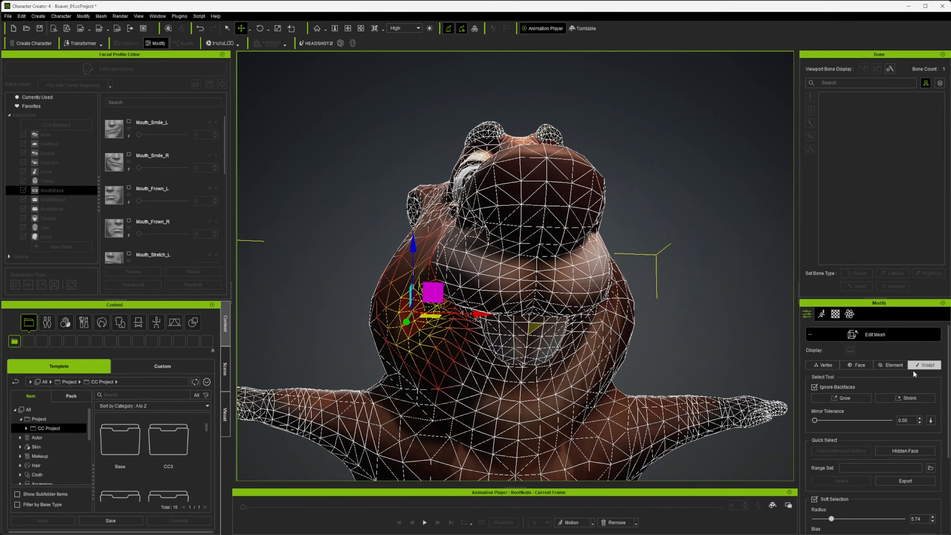
pyautogui.moveTo(454, 347)
pyautogui.keyDown('alt'); pyautogui.mouseDown()
pyautogui.moveTo(573, 360)
pyautogui.moveTo(528, 340)
pyautogui.moveTo(532, 349)
pyautogui.moveTo(465, 347)
pyautogui.mouseUp(); pyautogui.keyUp('alt')
pyautogui.click(865, 378)
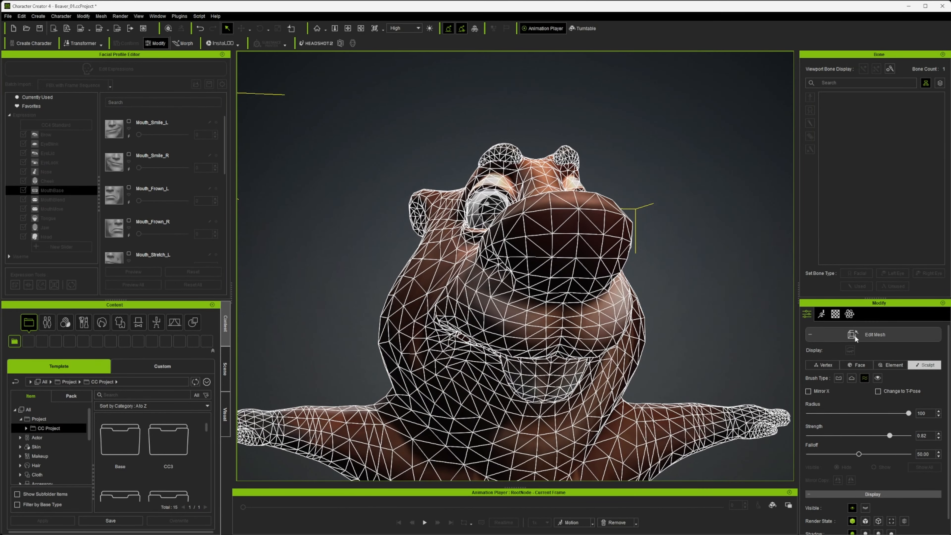
pyautogui.click(860, 335)
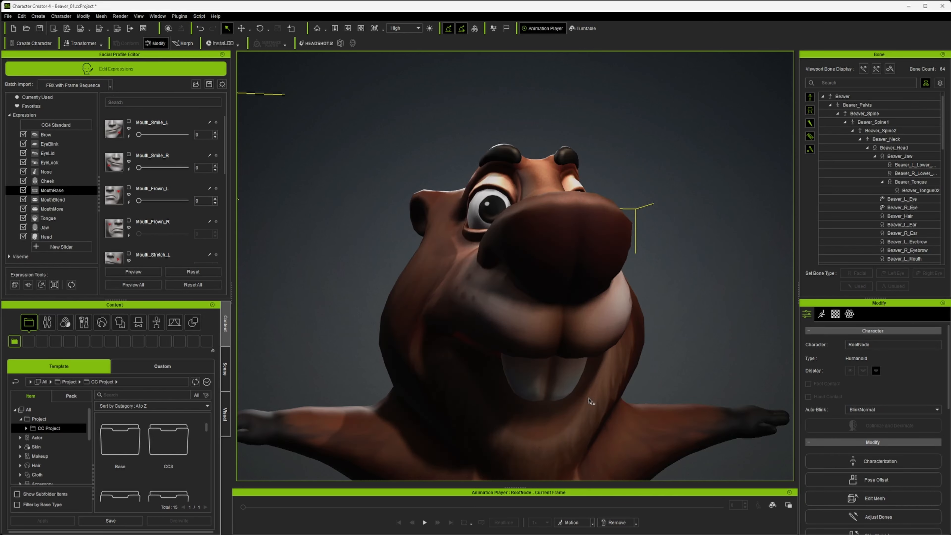
# Step: Store the edited mesh as the Mouth_Frown_R expression, and reset the Mouth_Frown_L and Mouth_Frown_R sliders to 0
pyautogui.keyDown('alt'); pyautogui.moveTo(592, 401); pyautogui.dragTo(615, 409); pyautogui.keyUp('alt')
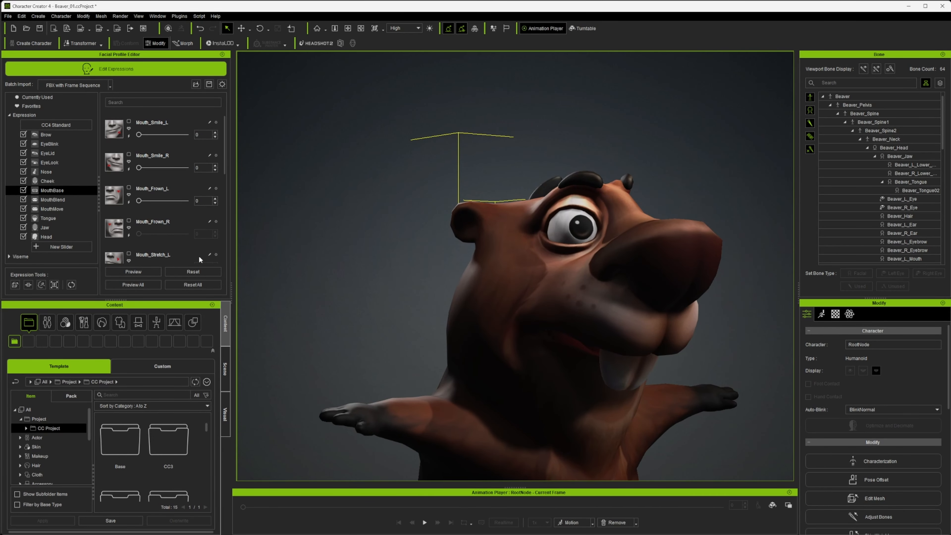
pyautogui.click(128, 235)
pyautogui.keyDown('alt'); pyautogui.moveTo(545, 298); pyautogui.dragTo(376, 304); pyautogui.keyUp('alt')
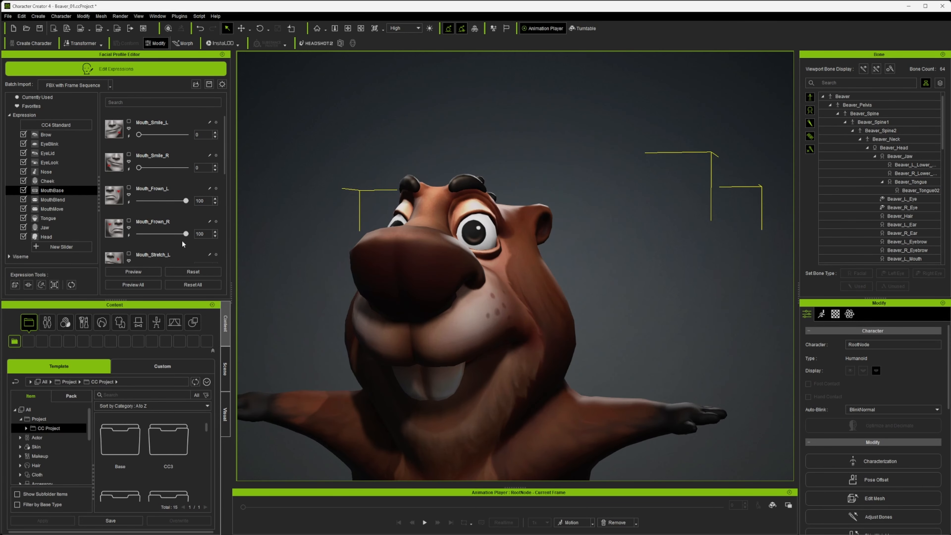
pyautogui.doubleClick(185, 200)
pyautogui.doubleClick(185, 235)
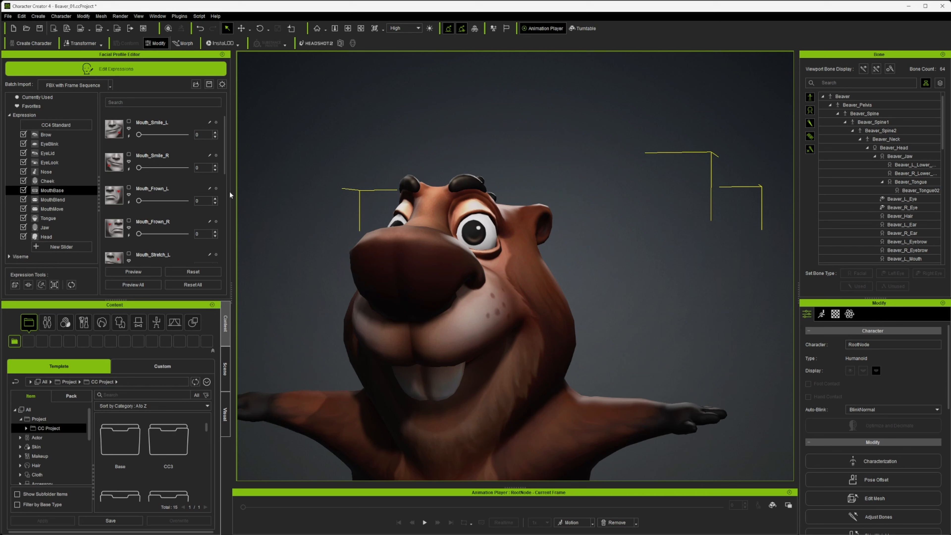
# Step: Open the mesh for expression editing in Face mode and turn on soft selection
pyautogui.moveTo(224, 164); pyautogui.dragTo(224, 180)
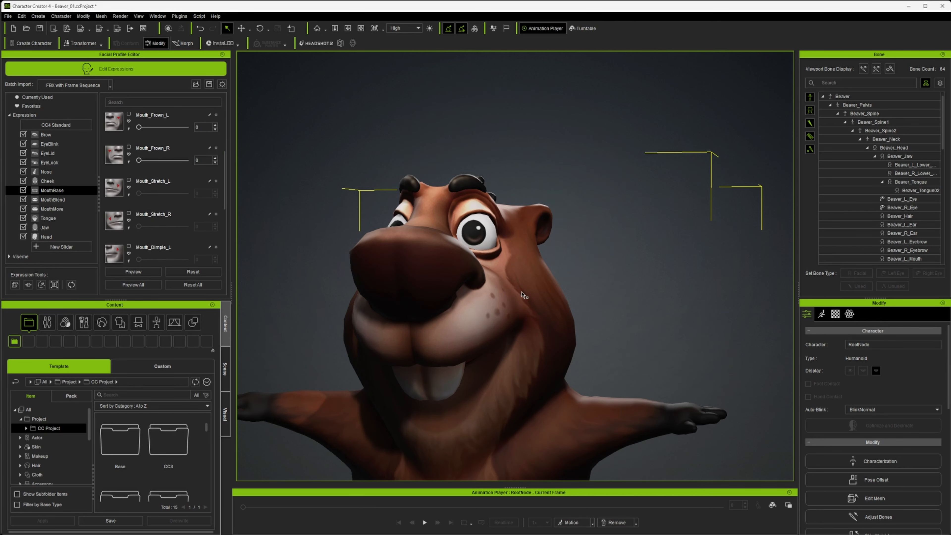
pyautogui.moveTo(486, 354); pyautogui.dragTo(502, 339, button='right')
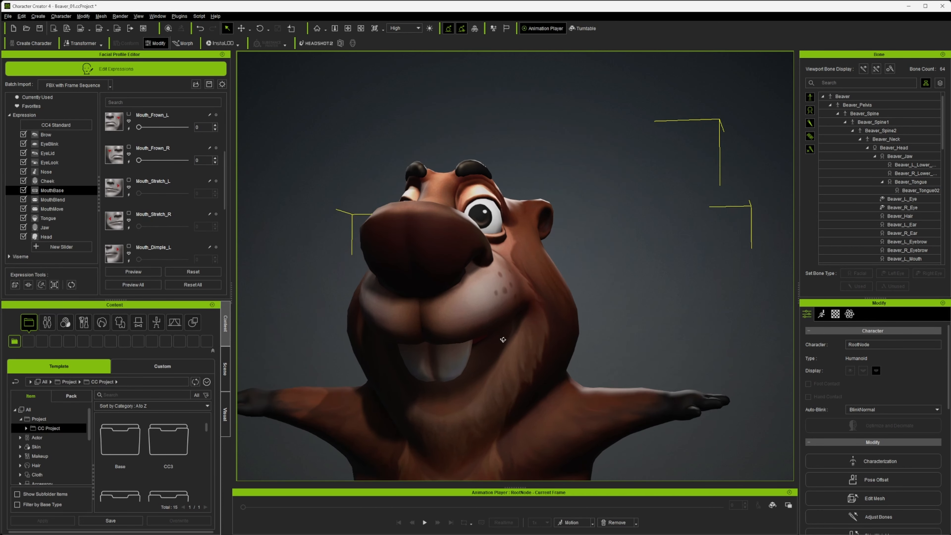
pyautogui.moveTo(678, 354); pyautogui.dragTo(736, 369, button='right')
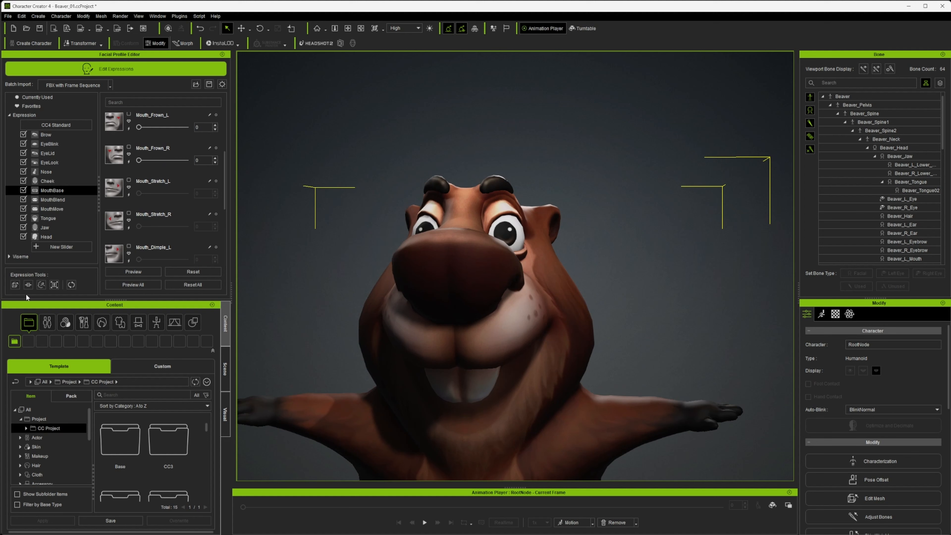
pyautogui.click(16, 285)
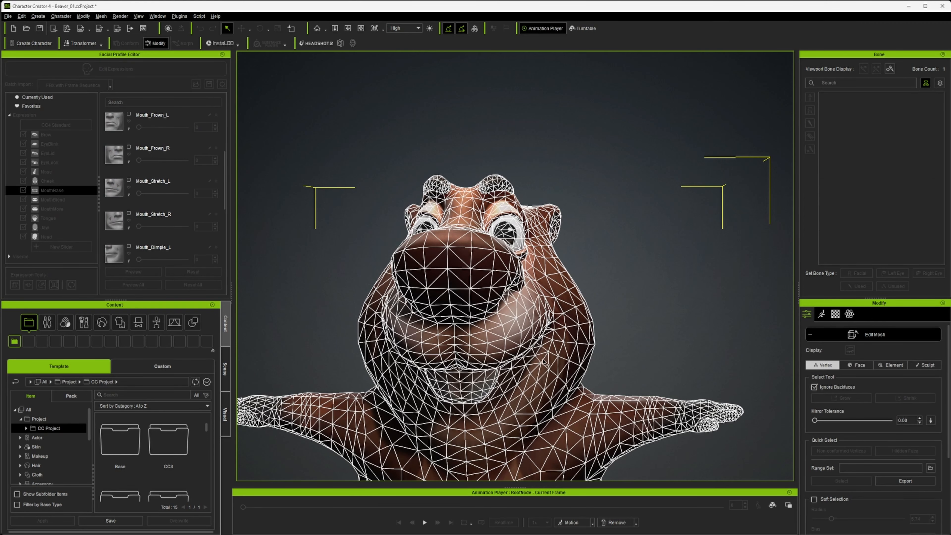
pyautogui.moveTo(544, 359); pyautogui.dragTo(541, 344, button='right')
pyautogui.click(552, 318)
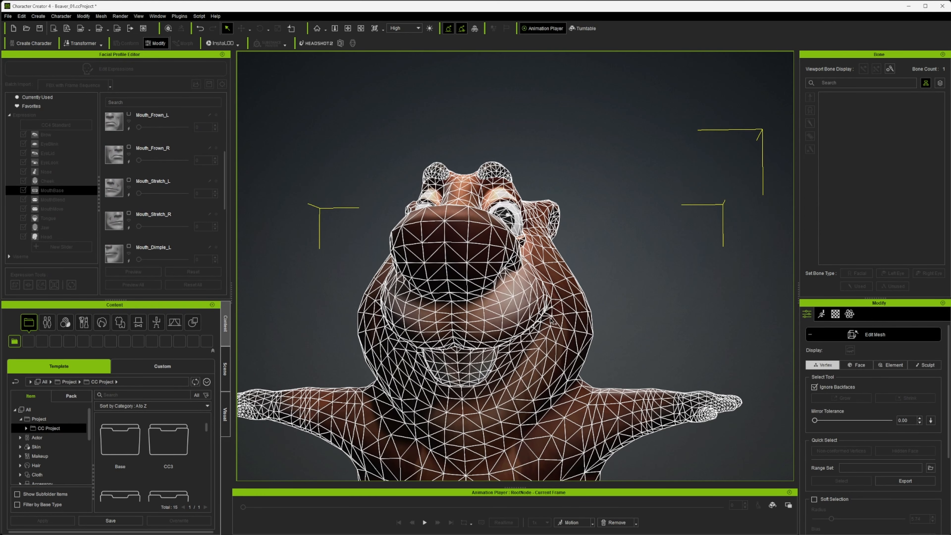
pyautogui.click(860, 365)
pyautogui.click(815, 499)
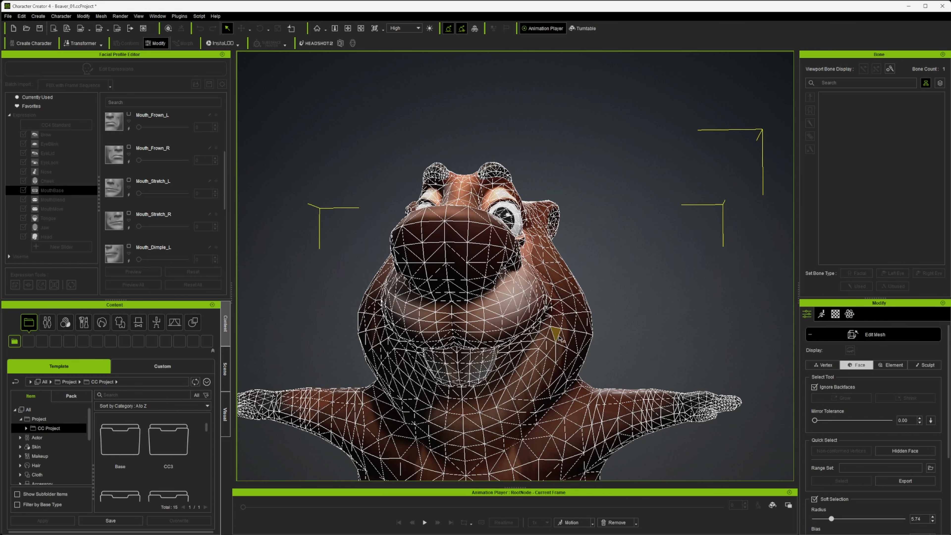
# Step: Select faces beside the left mouth corner, pull them outward into a stretch shape, and finish editing the mesh
pyautogui.click(556, 324)
pyautogui.press('w')
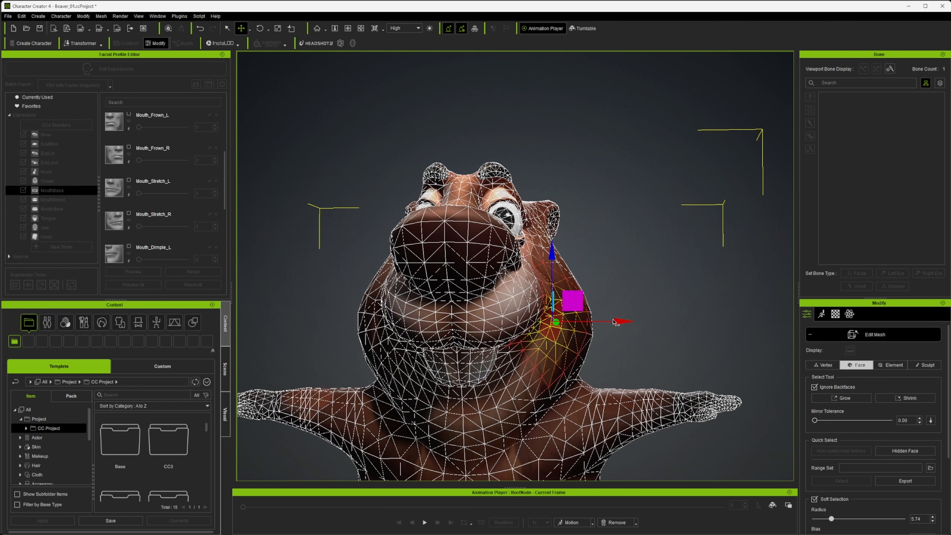
pyautogui.moveTo(577, 308); pyautogui.dragTo(584, 305)
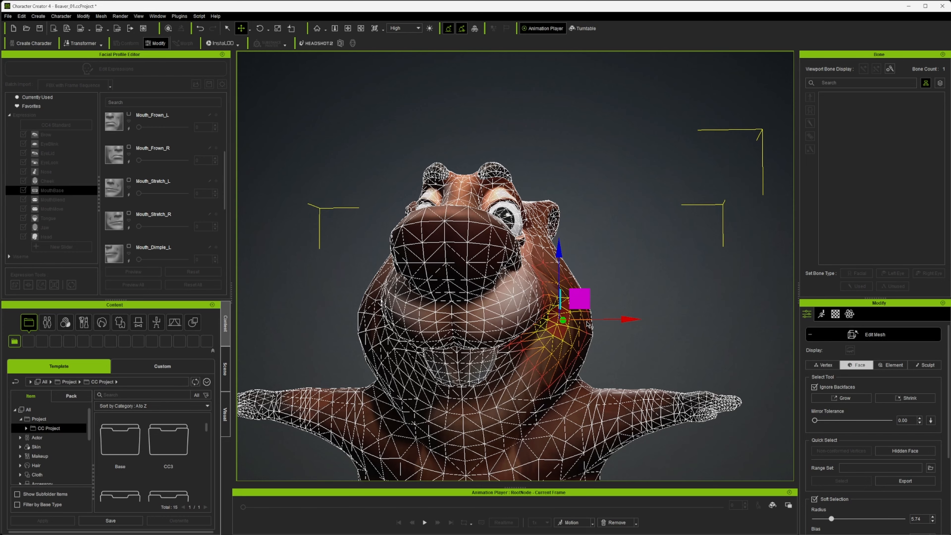
pyautogui.hotkey('ctrl', 'z')
pyautogui.moveTo(600, 312); pyautogui.dragTo(586, 343, button='right')
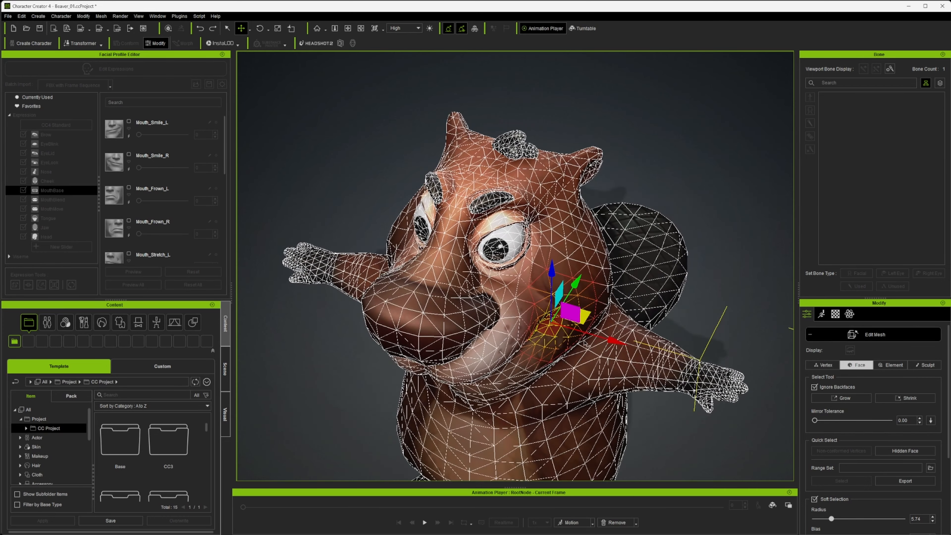
pyautogui.moveTo(593, 320); pyautogui.dragTo(598, 317)
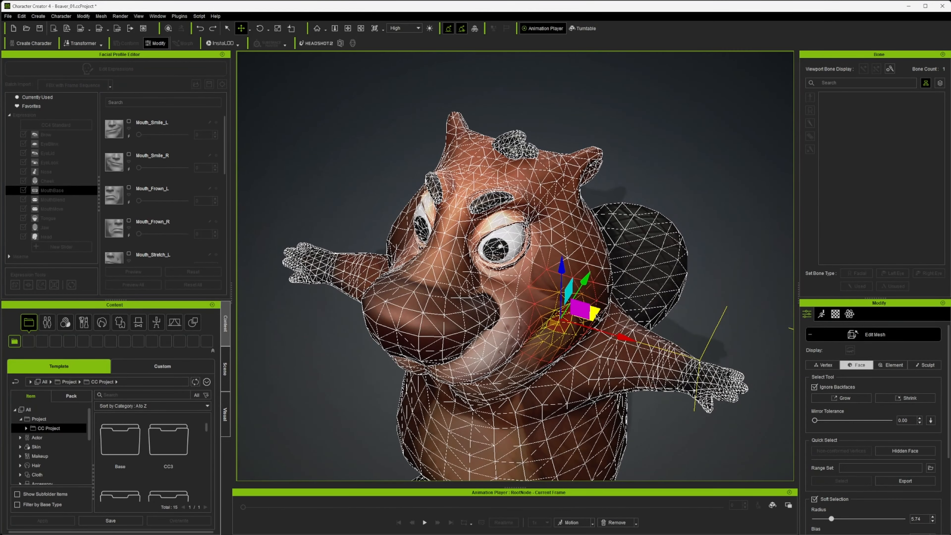
pyautogui.click(865, 336)
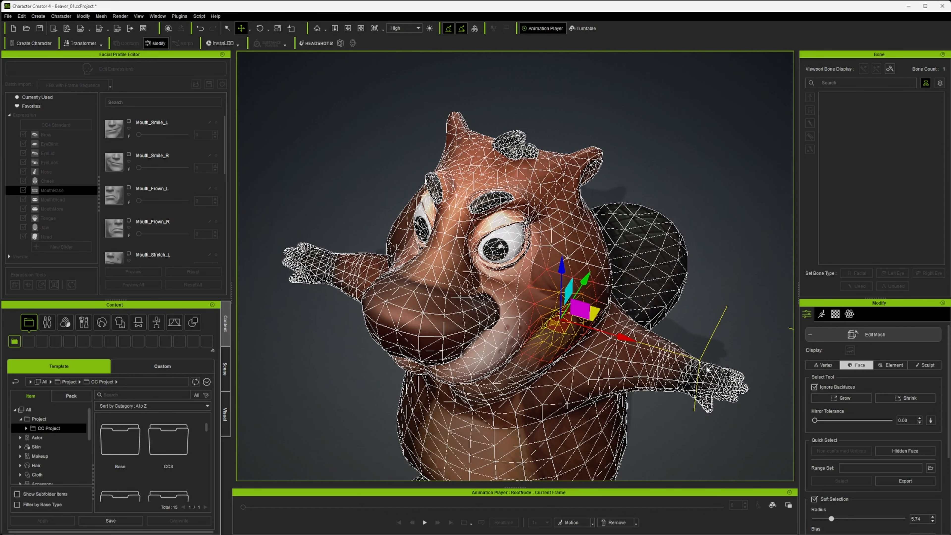
# Step: Store the edited shape as the Mouth_Stretch_L expression and reset its slider to 0
pyautogui.moveTo(581, 379); pyautogui.dragTo(625, 263, button='right')
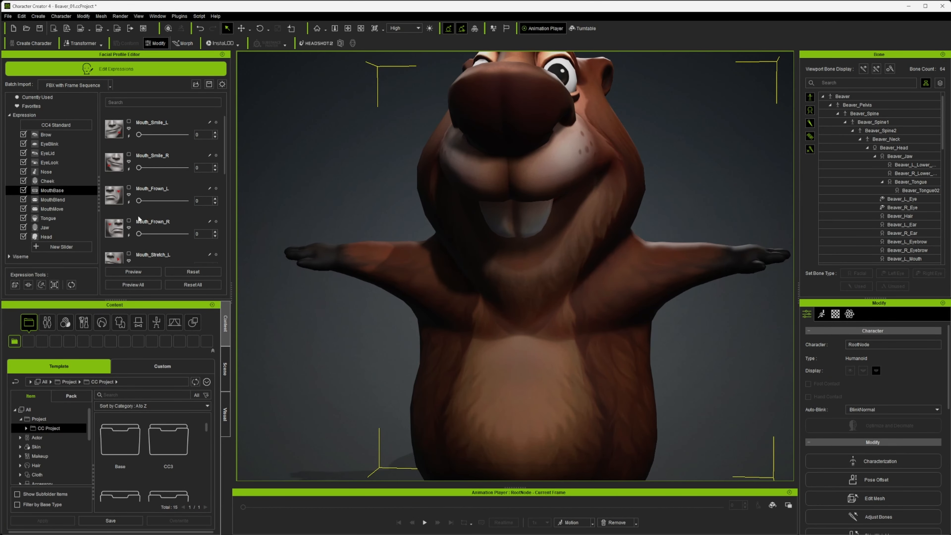
pyautogui.scroll(-2, 154, 192)
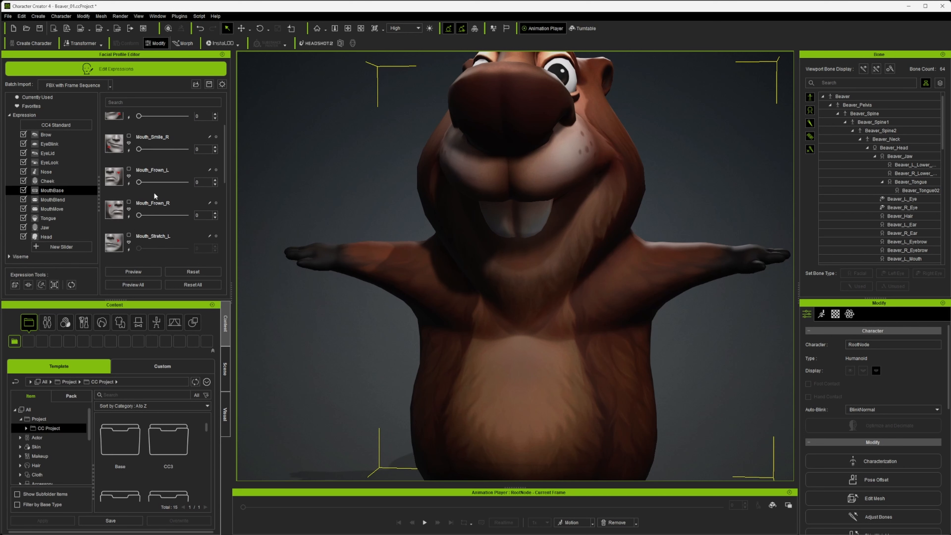
pyautogui.click(128, 213)
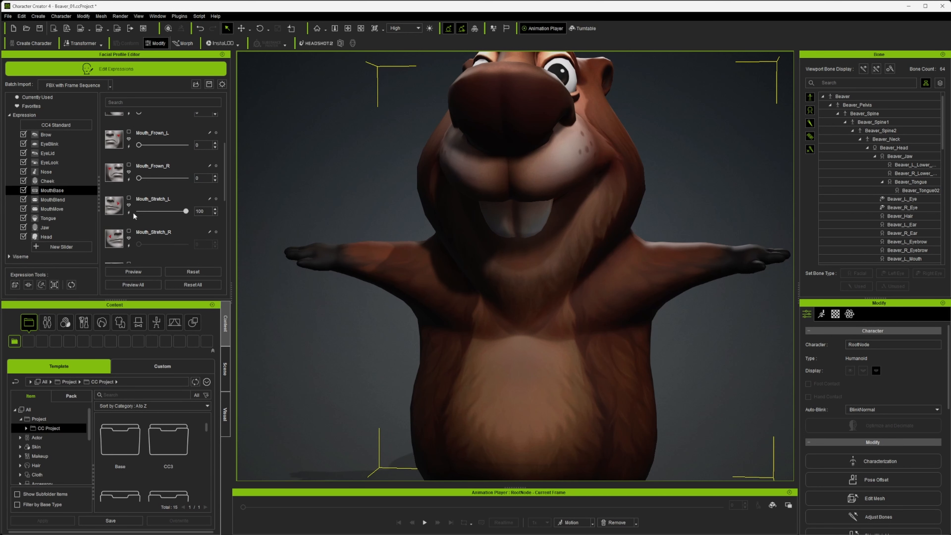
pyautogui.moveTo(185, 211); pyautogui.dragTo(105, 212)
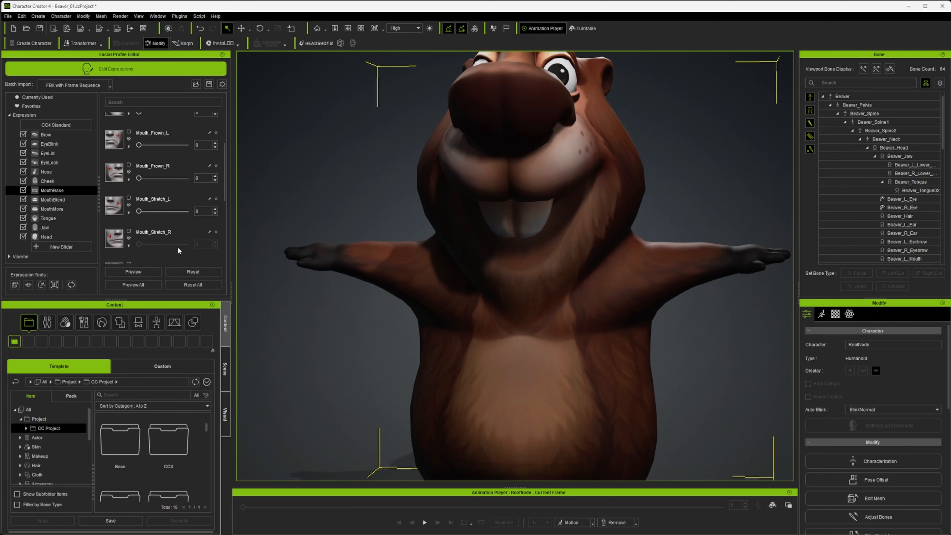
# Step: Reopen the mesh in Face mode, select faces beside the right mouth corner, and turn on soft selection
pyautogui.click(15, 285)
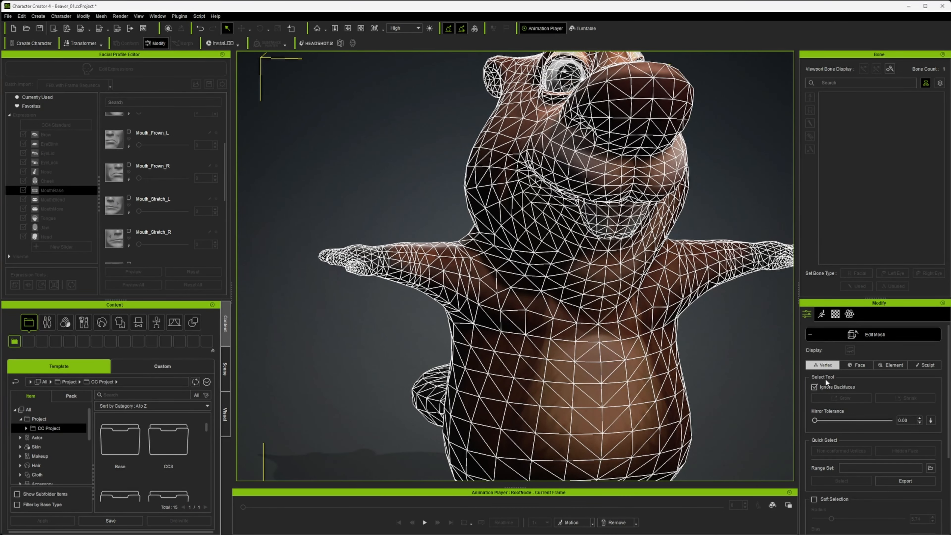
pyautogui.click(857, 365)
pyautogui.click(522, 166)
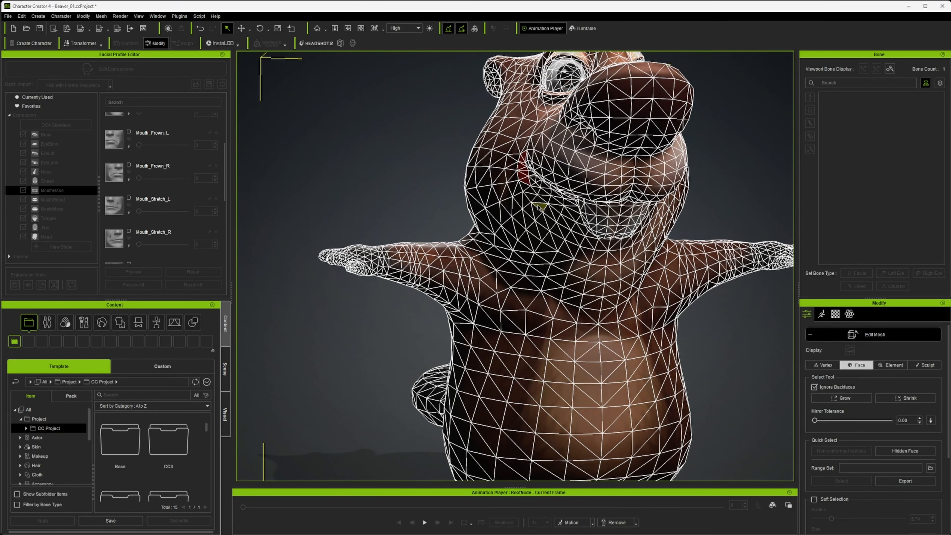
pyautogui.scroll(-5, 540, 207)
pyautogui.press('w')
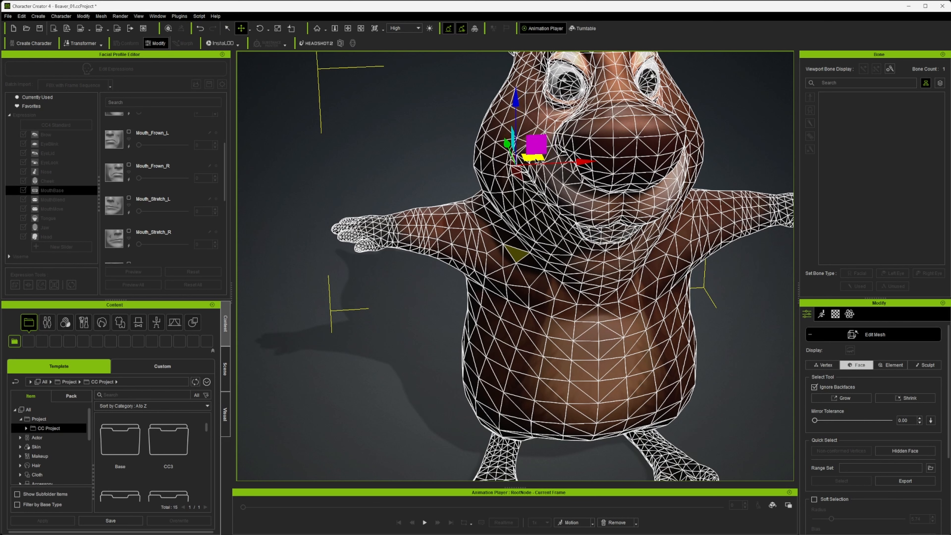
pyautogui.moveTo(537, 162); pyautogui.dragTo(531, 159)
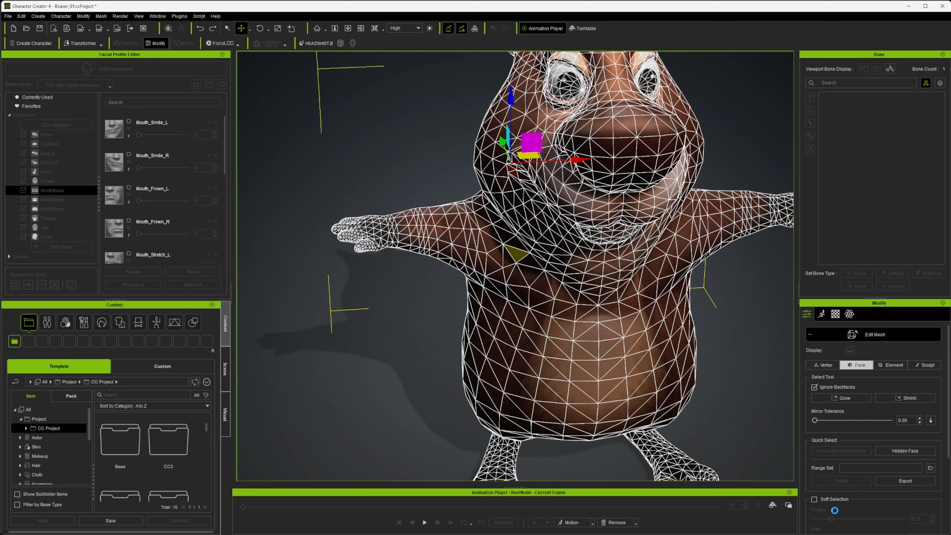
pyautogui.hotkey('ctrl', 'z')
pyautogui.click(814, 500)
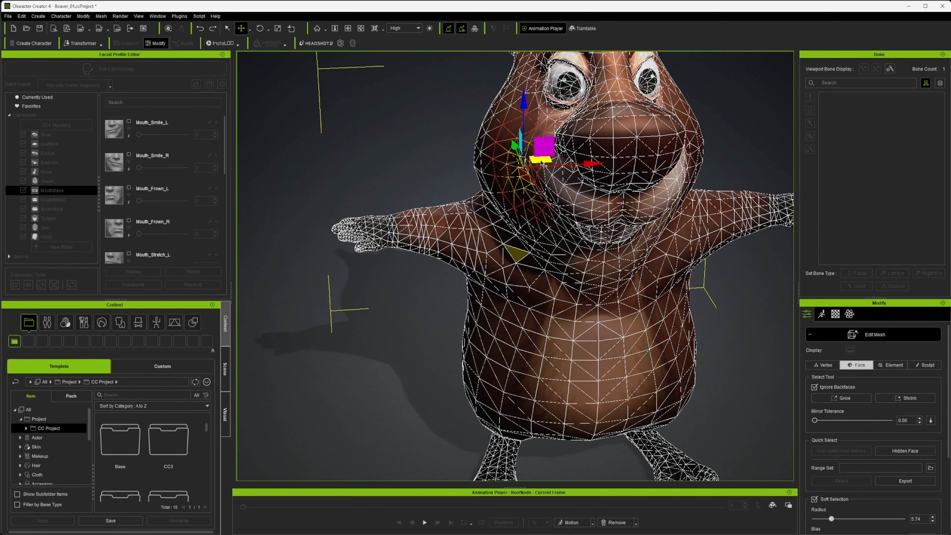
# Step: Pull the right mouth corner outward into a matching stretch shape and finish editing the mesh
pyautogui.moveTo(542, 163); pyautogui.dragTo(530, 159)
pyautogui.moveTo(483, 122)
pyautogui.mouseDown(button='right')
pyautogui.moveTo(487, 71)
pyautogui.moveTo(498, 122)
pyautogui.mouseUp(button='right')
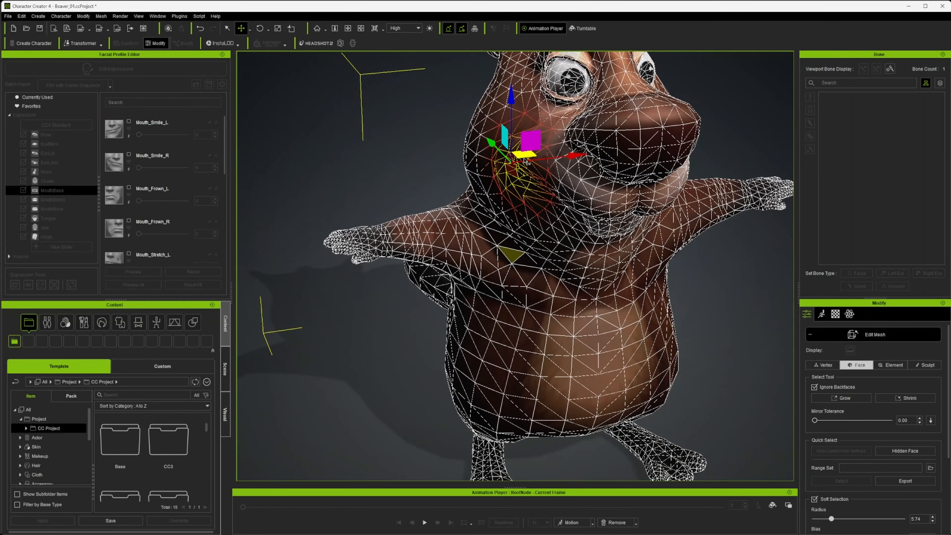
pyautogui.click(877, 331)
# Step: Smooth the stretched right mouth corner in Sculpt mode with the third brush type and close mesh editing
pyautogui.moveTo(622, 255); pyautogui.dragTo(707, 251, button='right')
pyautogui.moveTo(707, 251); pyautogui.dragTo(657, 345, button='middle')
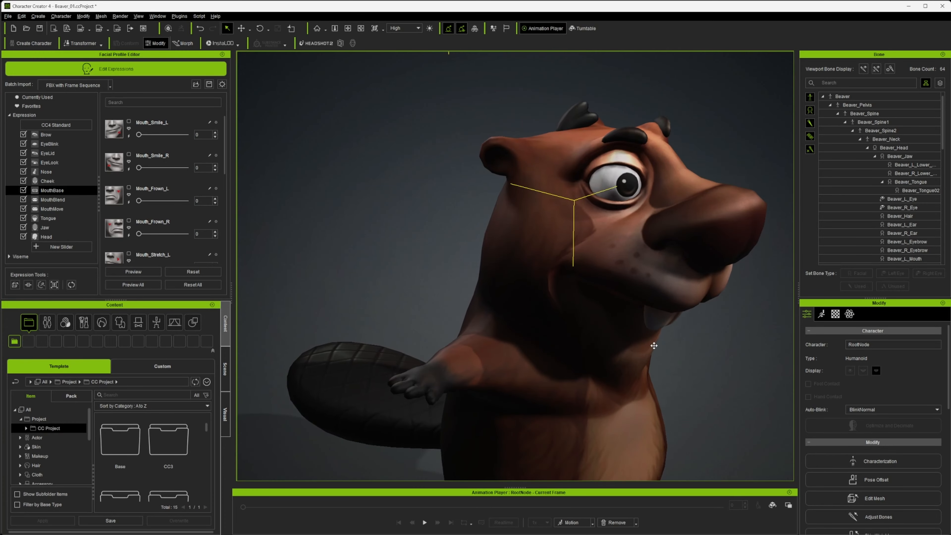
pyautogui.keyDown('alt'); pyautogui.moveTo(658, 345); pyautogui.dragTo(526, 246, button='right'); pyautogui.keyUp('alt')
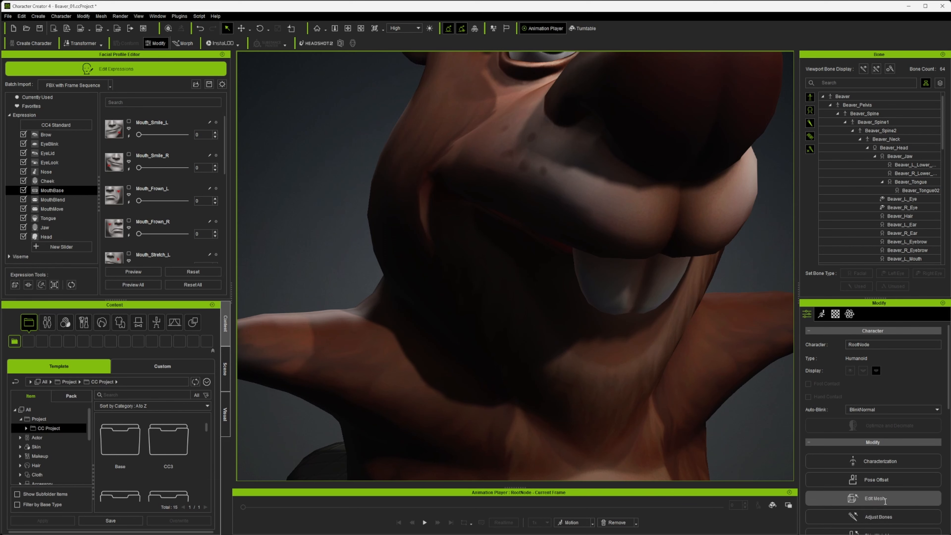
pyautogui.click(875, 498)
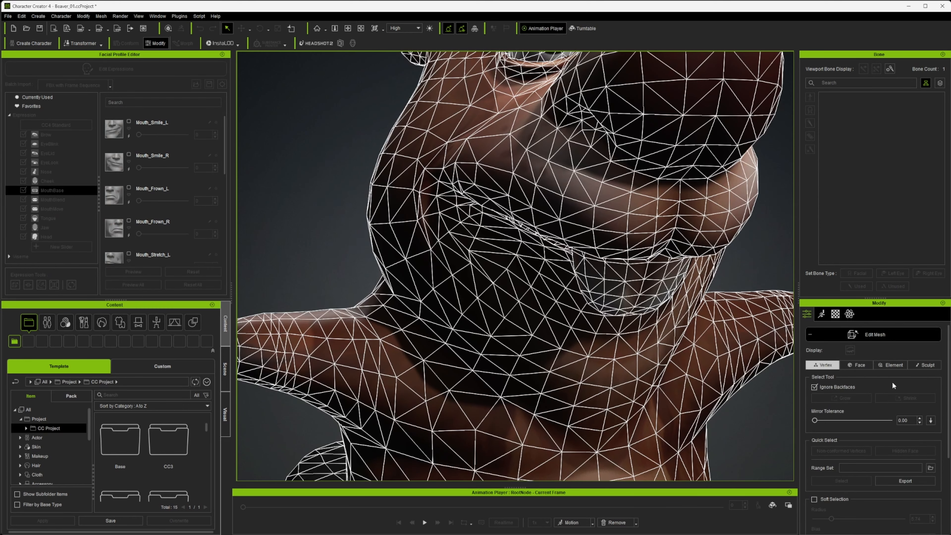
pyautogui.click(924, 366)
pyautogui.click(864, 378)
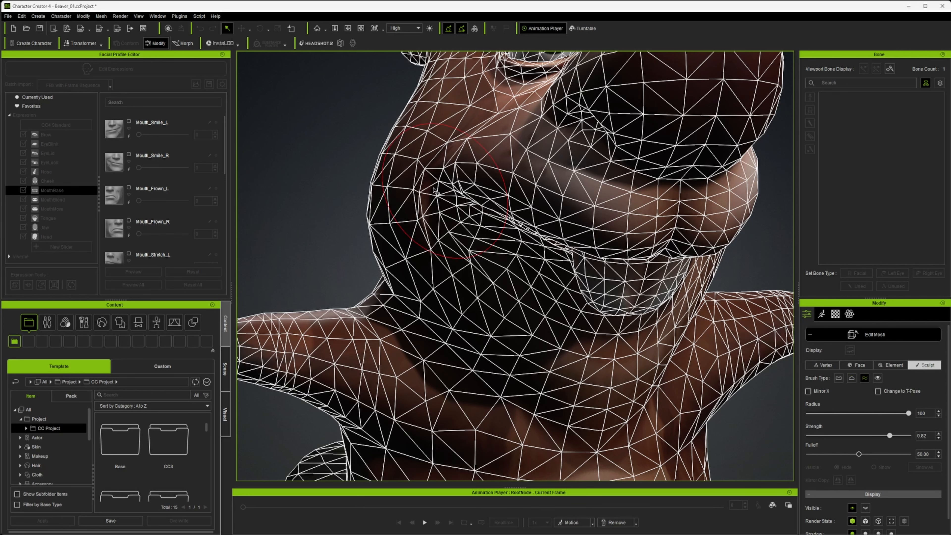
pyautogui.moveTo(431, 204); pyautogui.dragTo(430, 207)
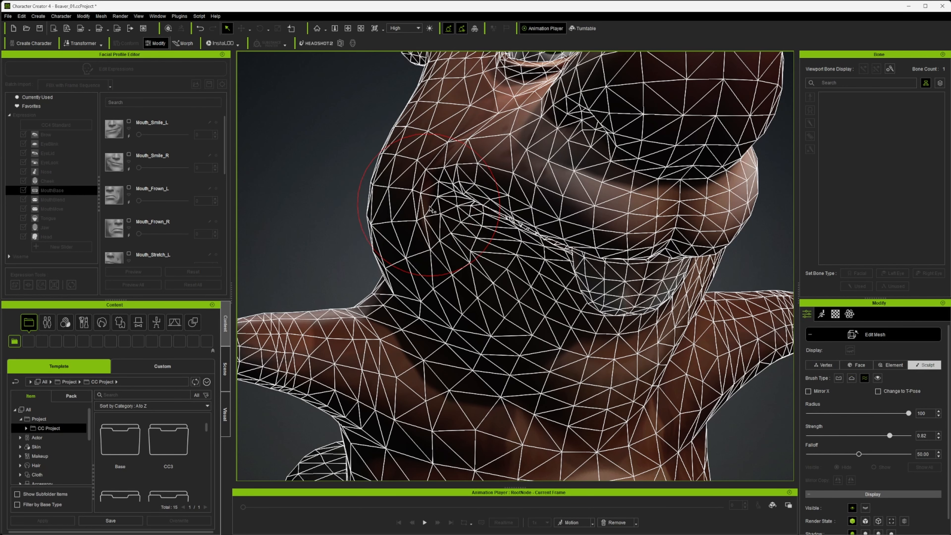
pyautogui.click(865, 335)
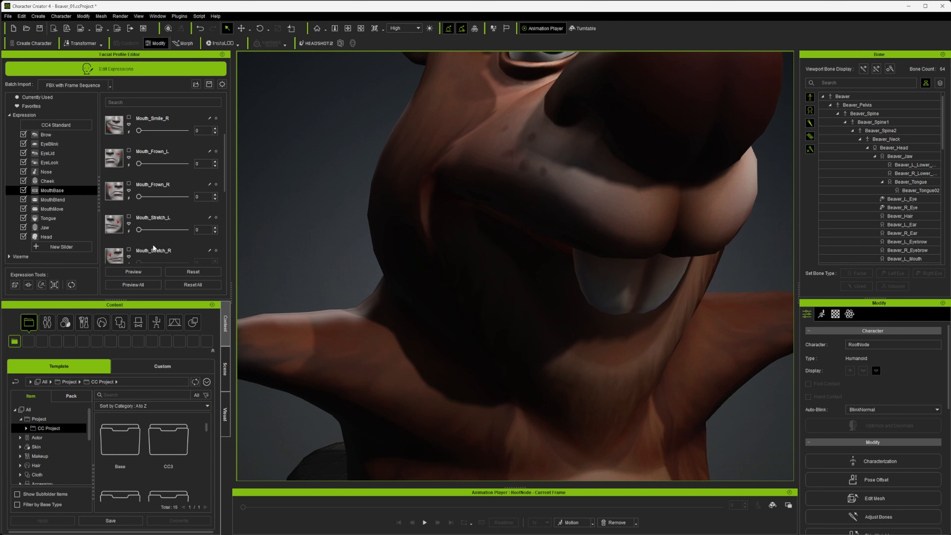
# Step: Store the edited shape as the Mouth_Stretch_R expression and reset its slider to 0
pyautogui.scroll(-2, 153, 244)
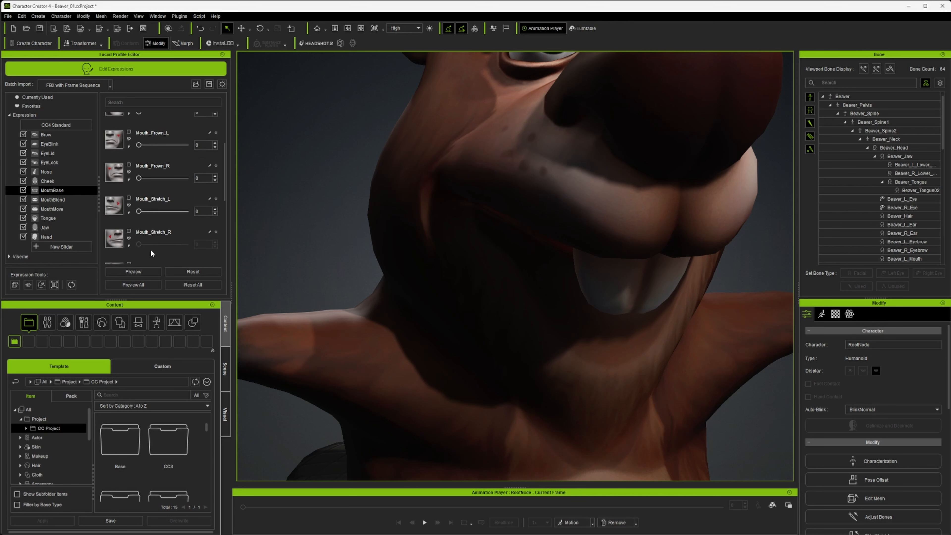
pyautogui.click(129, 246)
pyautogui.moveTo(188, 243); pyautogui.dragTo(129, 239)
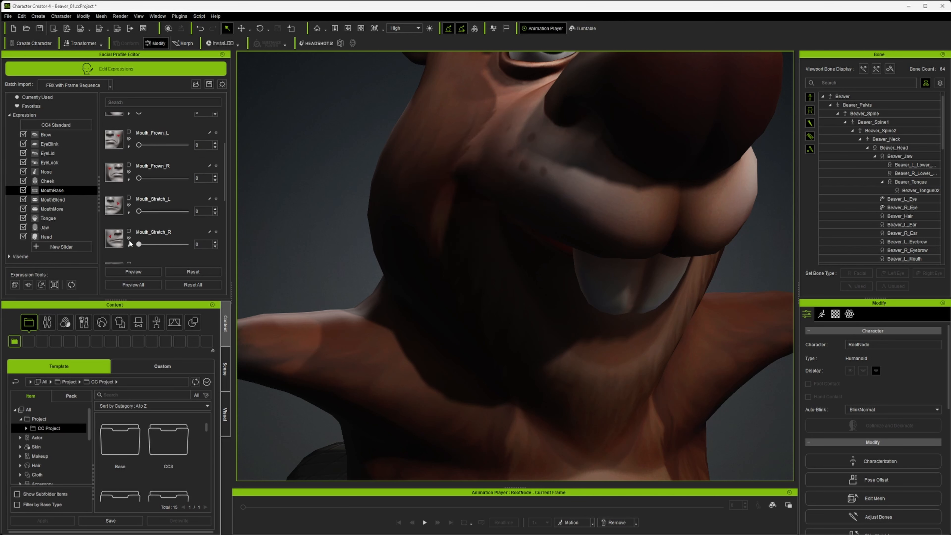
# Step: Examine the remaining expression sliders in the MouthBase, MouthBlend and MouthMove categories
pyautogui.scroll(-1, 180, 235)
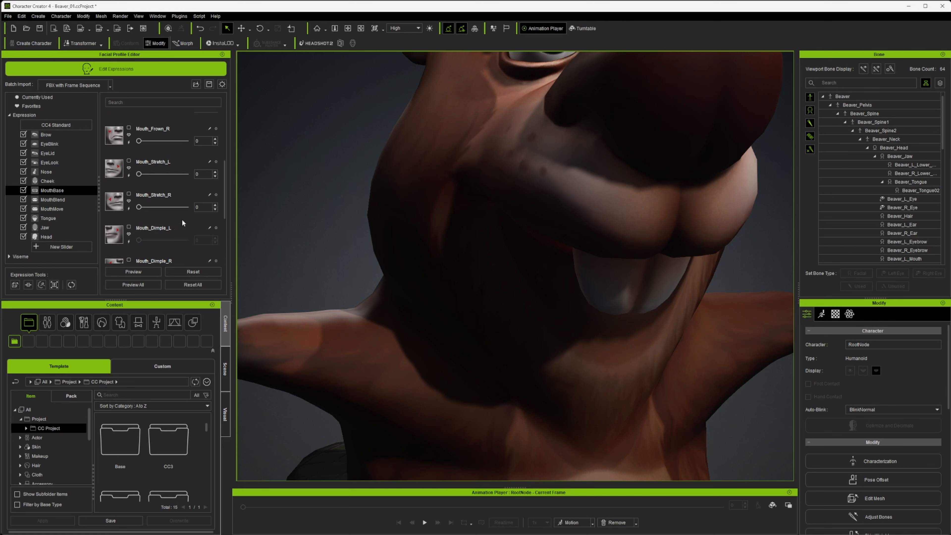
pyautogui.scroll(-1, 181, 226)
pyautogui.scroll(-1, 179, 233)
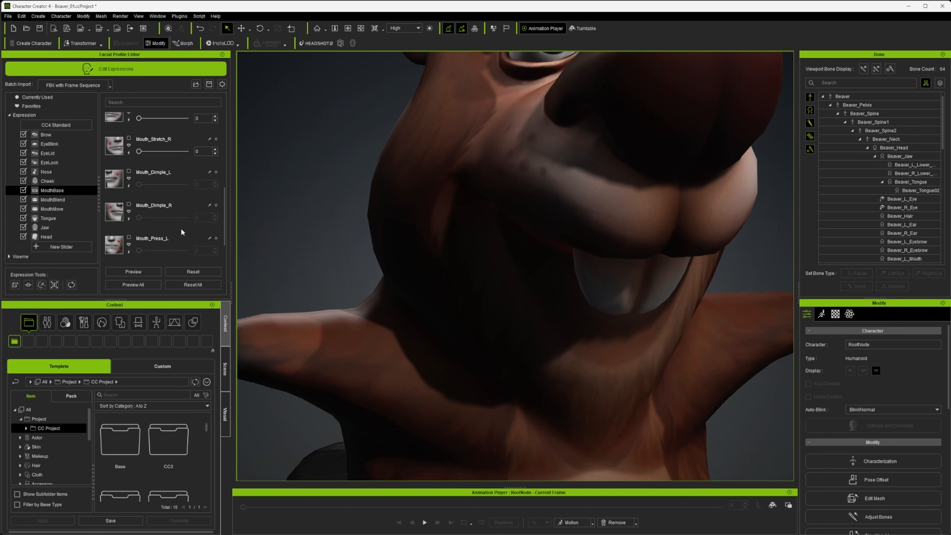
pyautogui.keyDown('alt'); pyautogui.moveTo(785, 291); pyautogui.dragTo(674, 283); pyautogui.keyUp('alt')
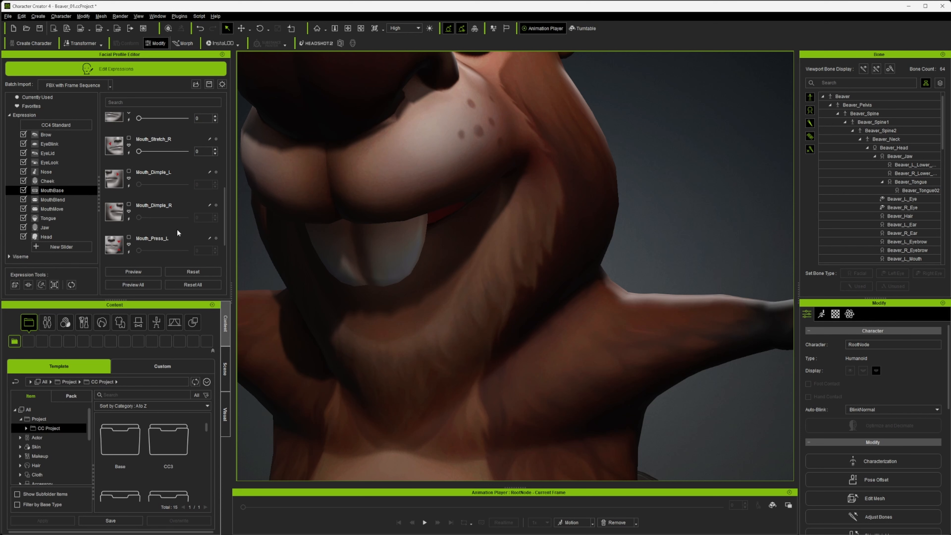
pyautogui.scroll(-1, 139, 240)
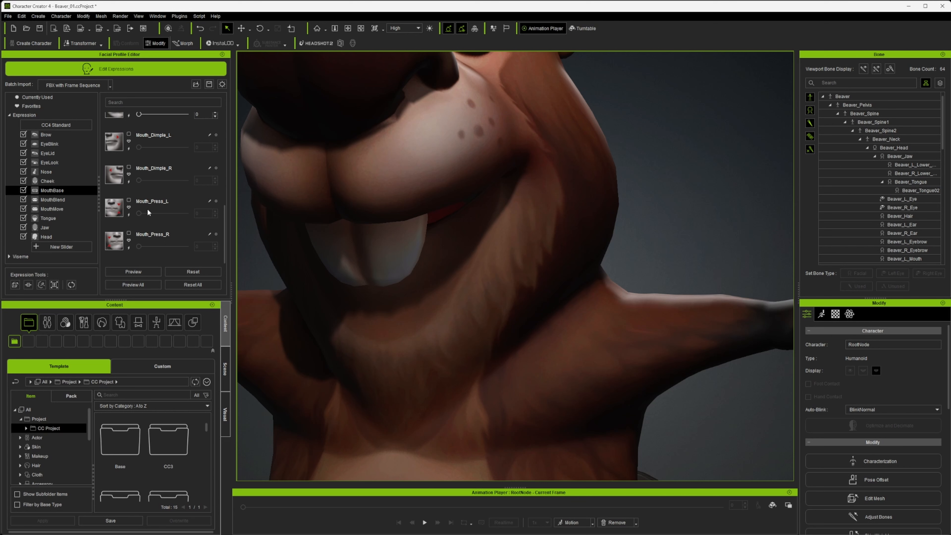
pyautogui.click(52, 199)
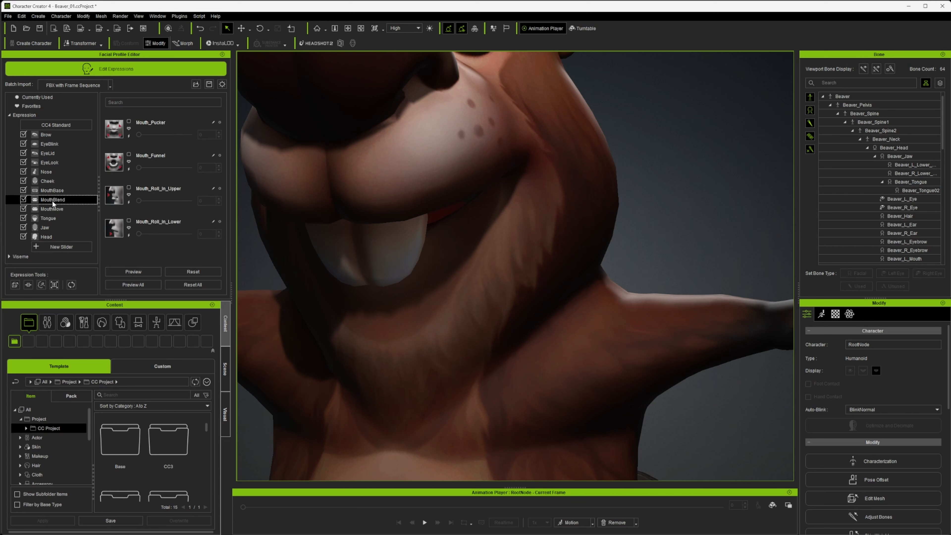
pyautogui.click(55, 208)
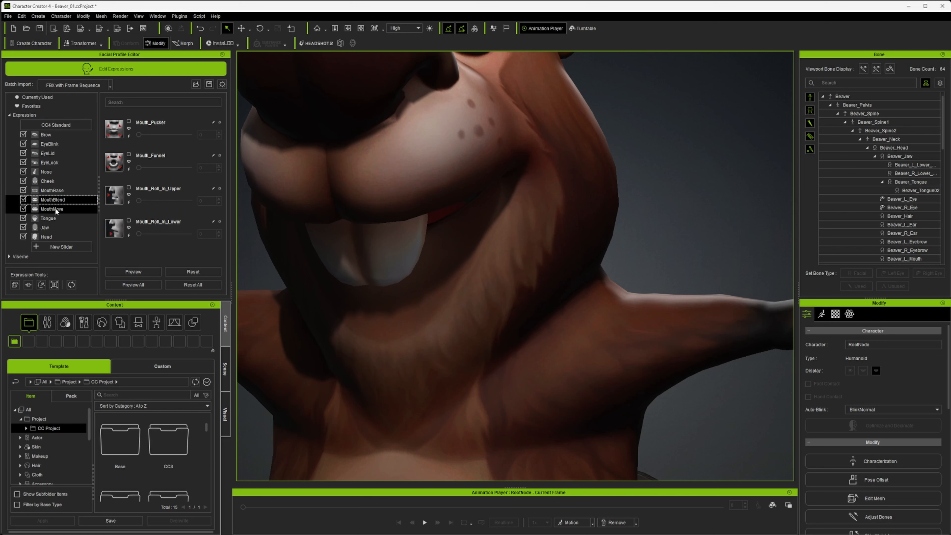
pyautogui.scroll(-2, 168, 216)
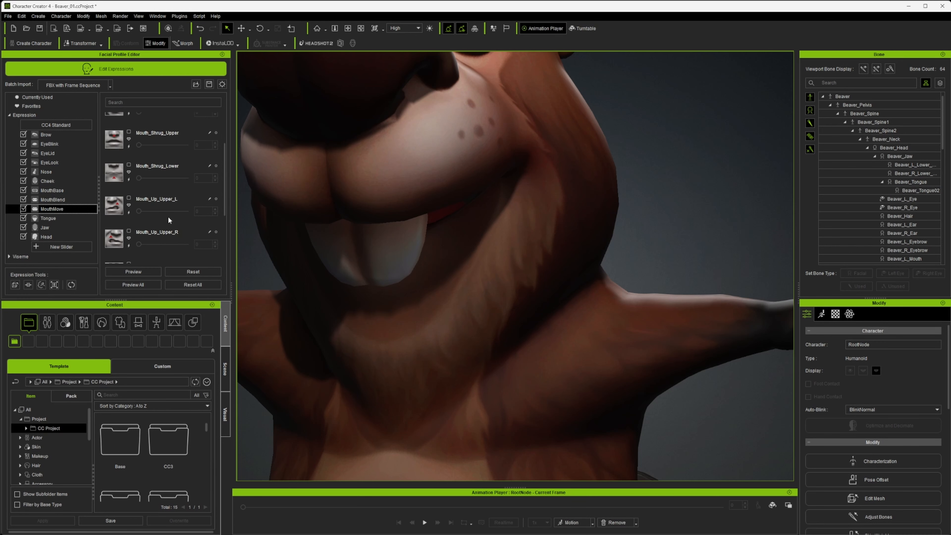
pyautogui.scroll(-3, 163, 223)
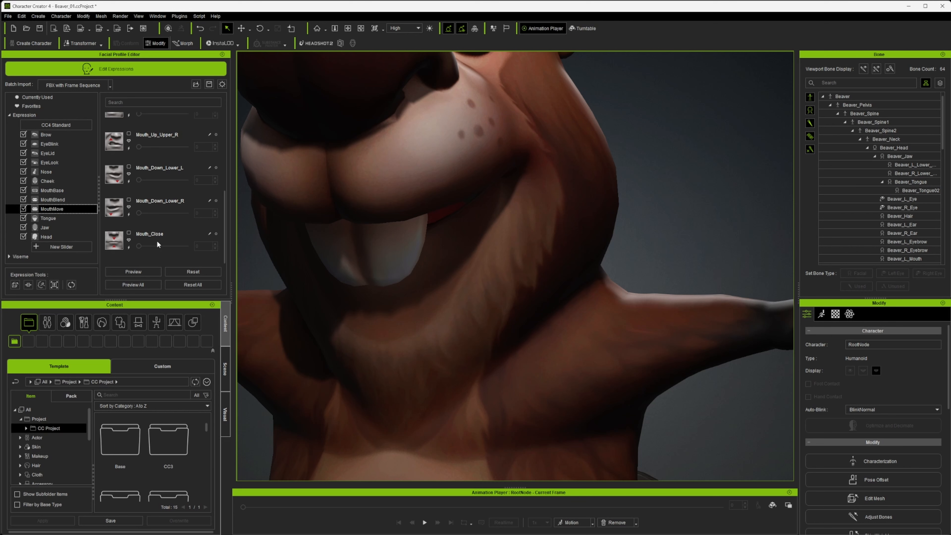
pyautogui.click(68, 201)
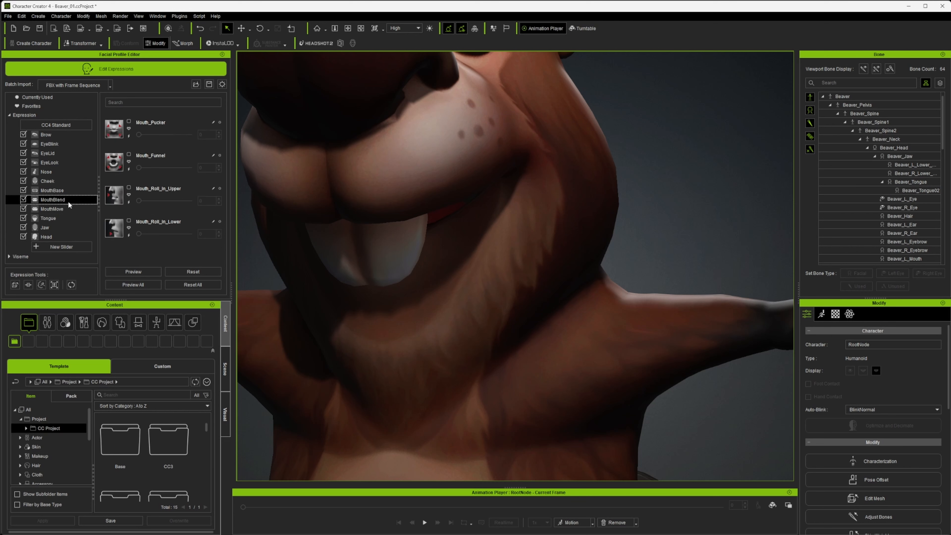
pyautogui.click(66, 190)
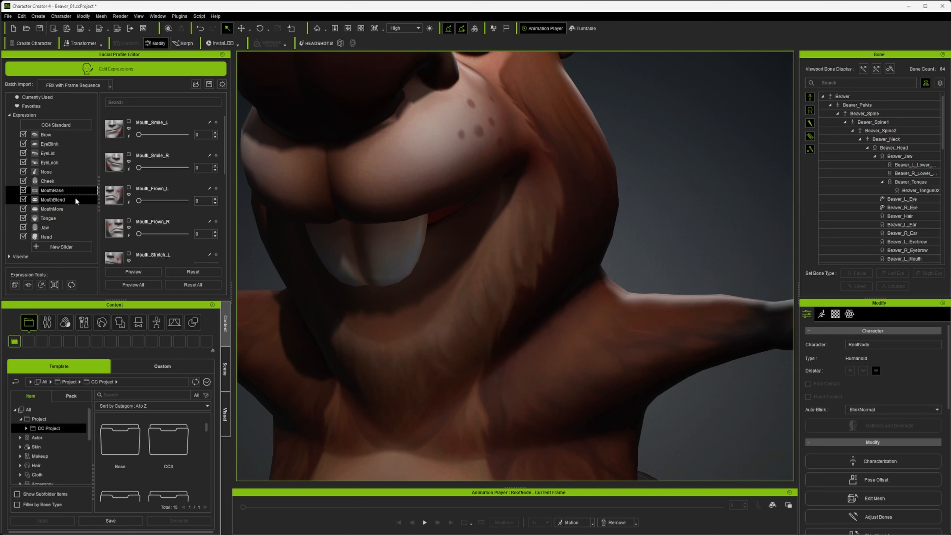
pyautogui.scroll(-1, 193, 225)
pyautogui.scroll(-5, 193, 224)
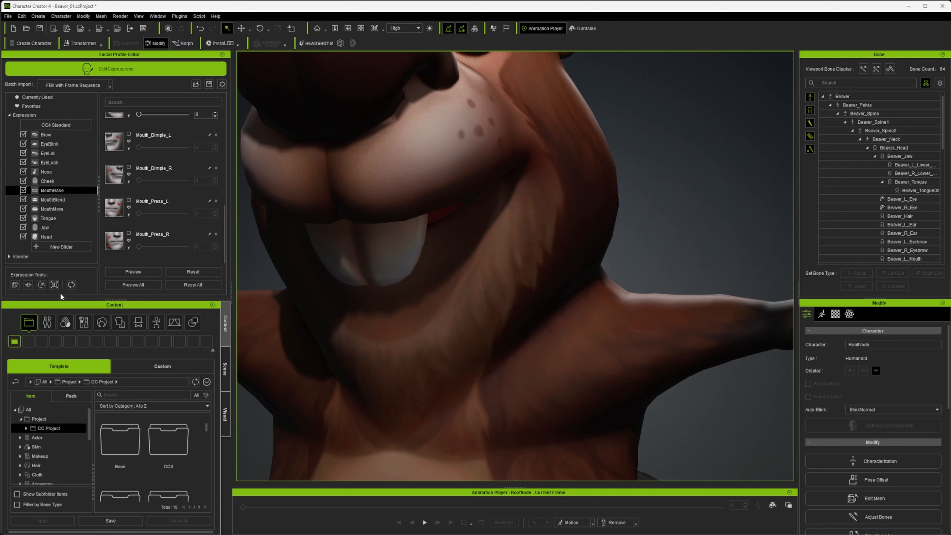
# Step: Open the mesh for editing and move soft-selected faces above and below the left mouth corner into a pressed-lip shape
pyautogui.click(14, 285)
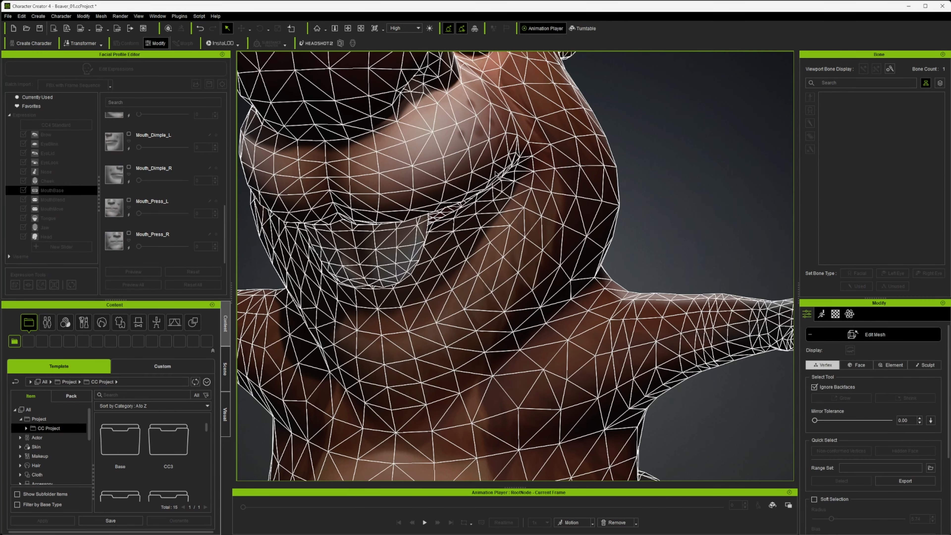
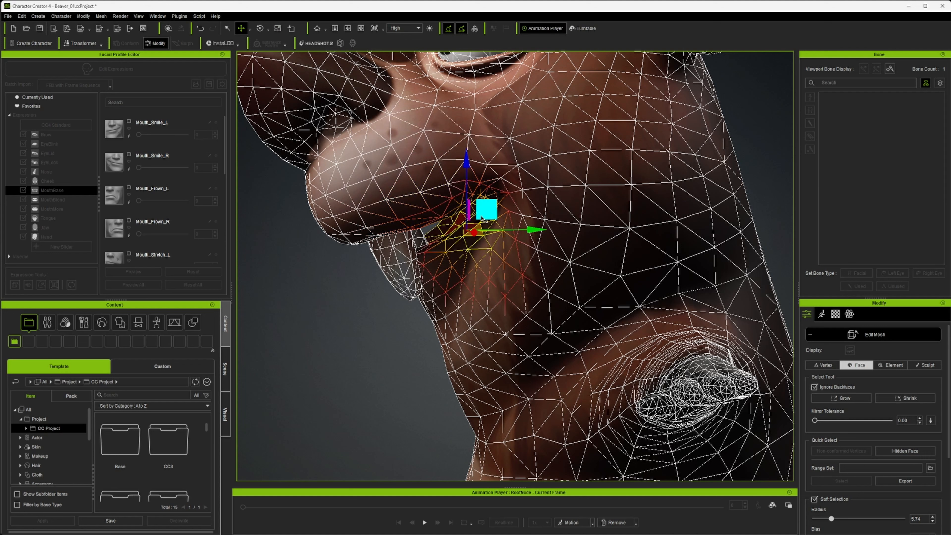
pyautogui.moveTo(480, 231); pyautogui.dragTo(469, 185)
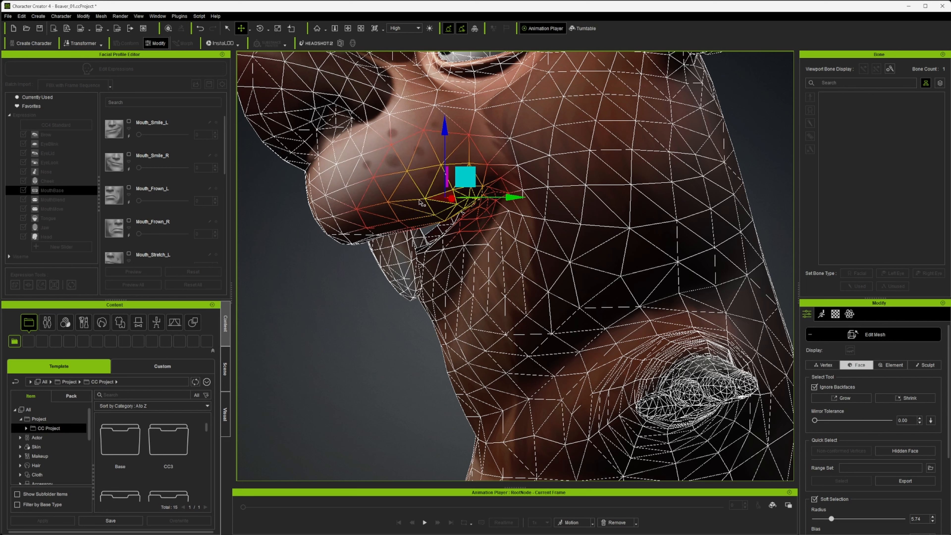
pyautogui.click(422, 203)
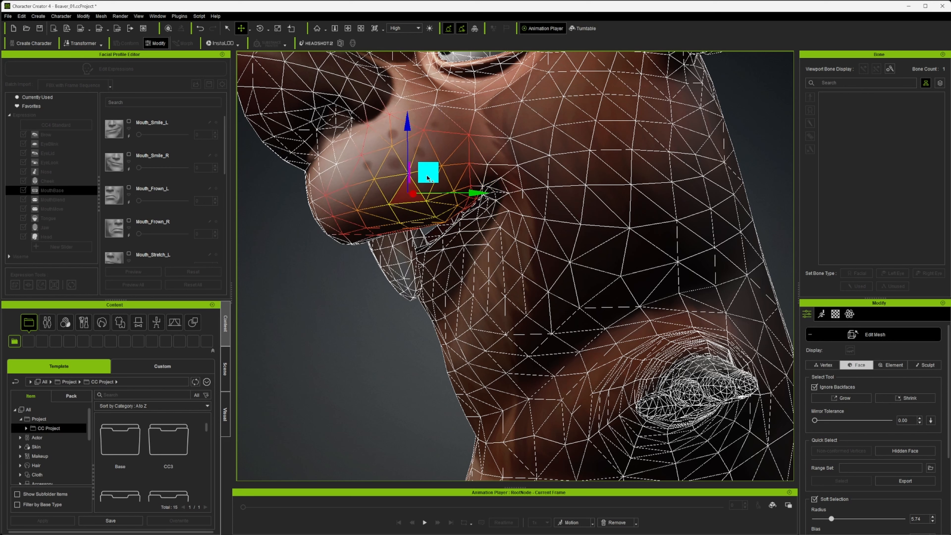
pyautogui.moveTo(427, 177); pyautogui.dragTo(482, 246)
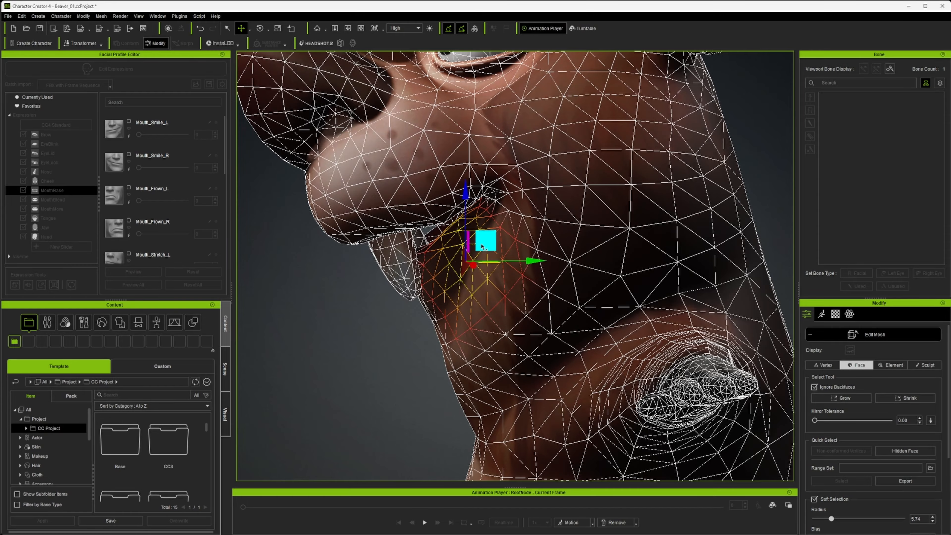
pyautogui.moveTo(482, 246); pyautogui.dragTo(513, 294, button='right')
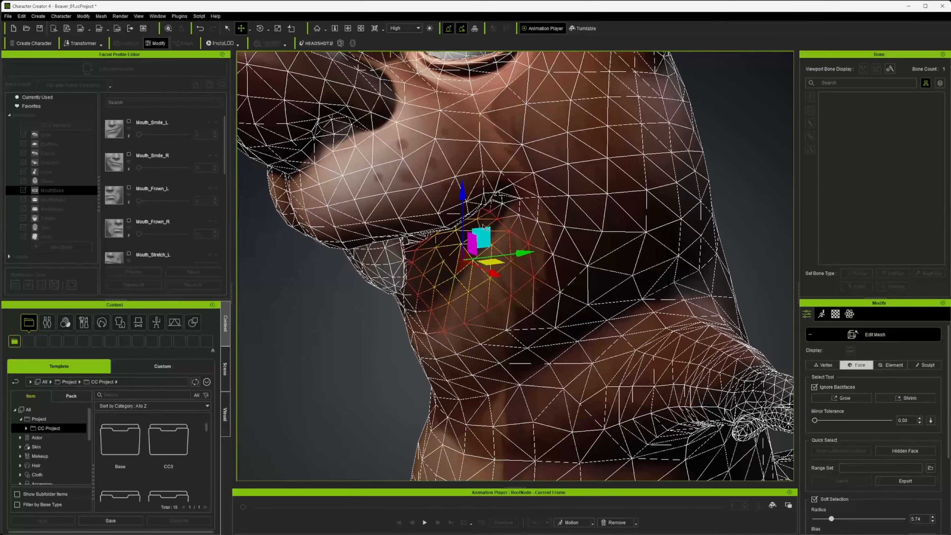
# Step: Smooth the left mouth corner in Sculpt mode with the third brush type and close mesh editing
pyautogui.click(924, 365)
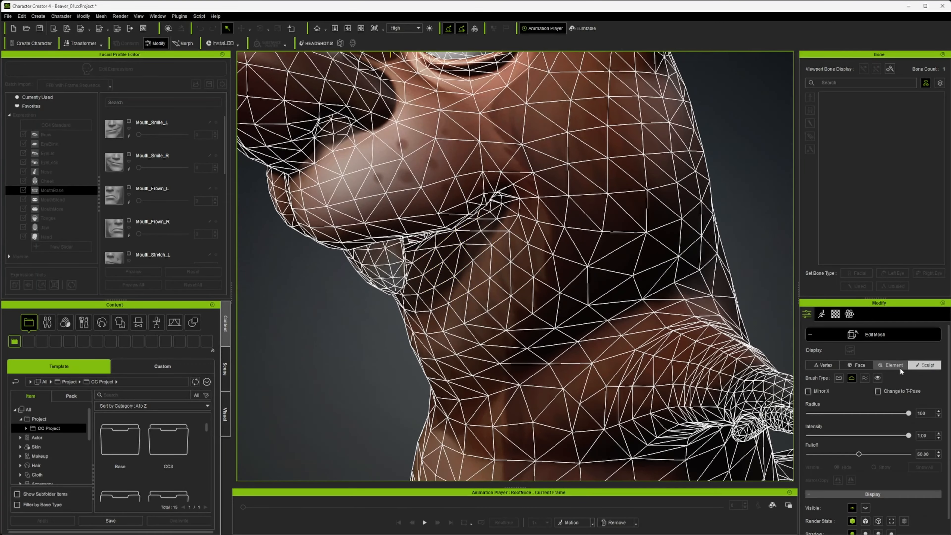
pyautogui.click(865, 378)
pyautogui.moveTo(467, 273); pyautogui.dragTo(439, 182, button='right')
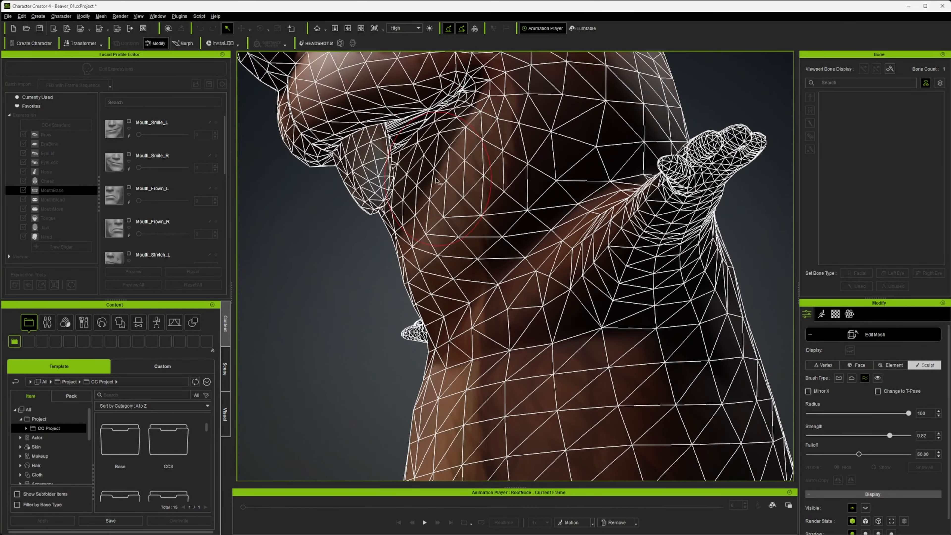
pyautogui.moveTo(403, 65)
pyautogui.mouseDown()
pyautogui.moveTo(441, 143)
pyautogui.moveTo(454, 121)
pyautogui.moveTo(446, 125)
pyautogui.mouseUp()
pyautogui.moveTo(445, 125); pyautogui.dragTo(555, 190, button='right')
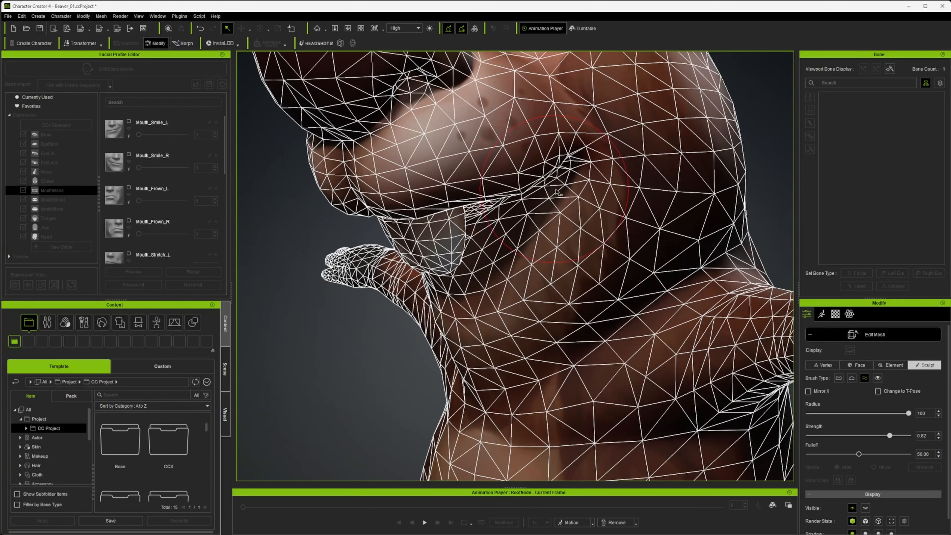
pyautogui.moveTo(556, 200); pyautogui.dragTo(570, 212)
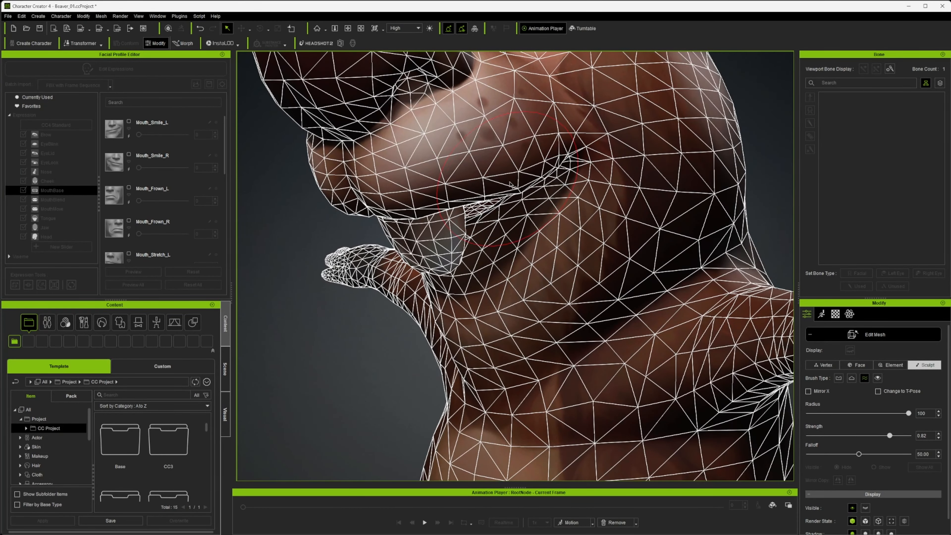
pyautogui.click(852, 334)
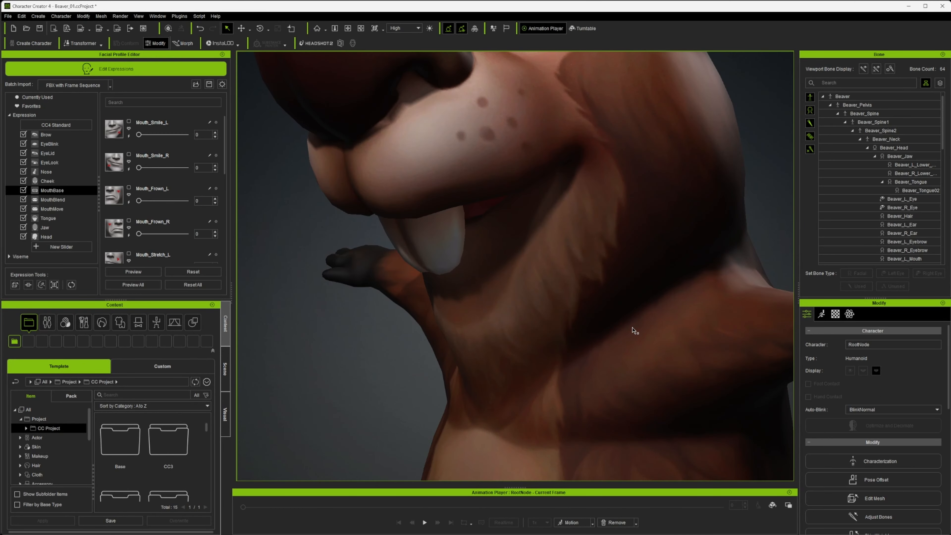
# Step: Store the edited shape as the Mouth_Press_L expression and reset its slider to 0
pyautogui.moveTo(633, 329); pyautogui.dragTo(446, 278, button='right')
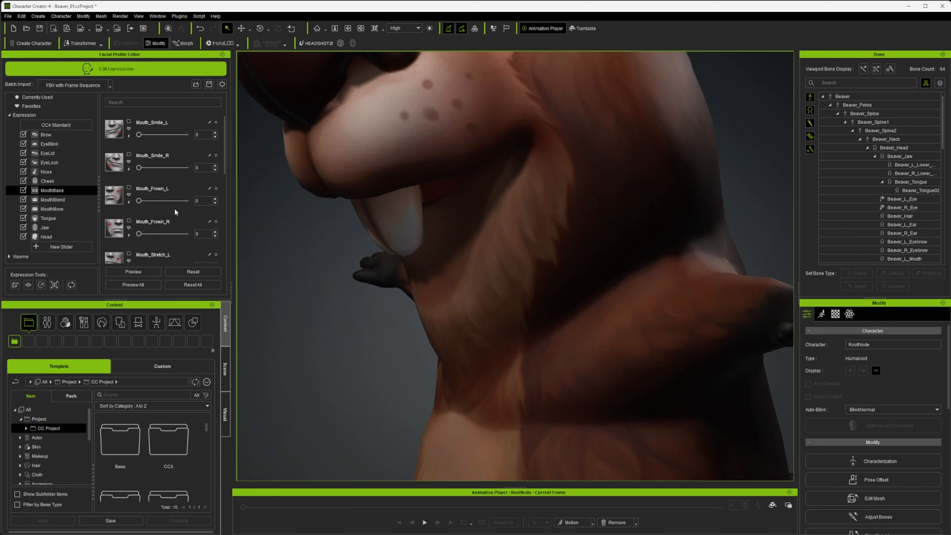
pyautogui.moveTo(224, 159); pyautogui.dragTo(245, 255)
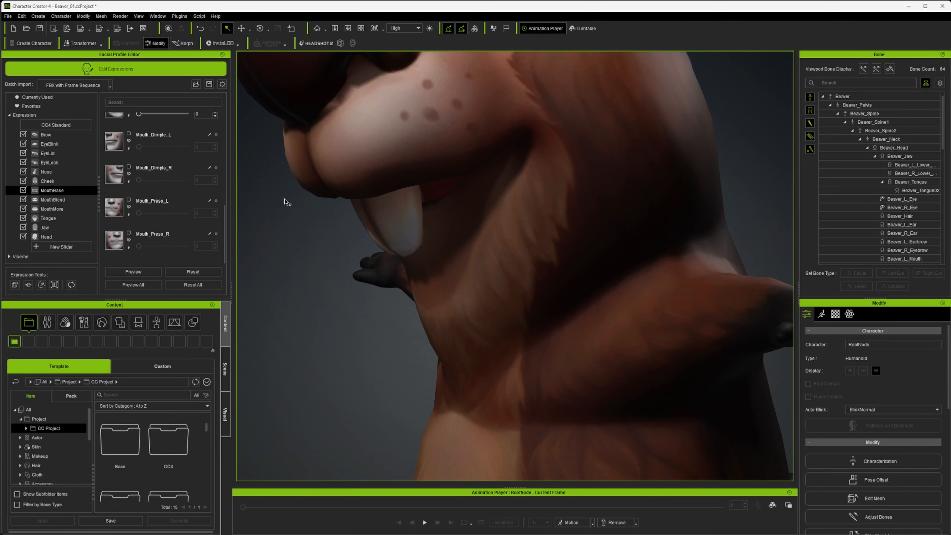
pyautogui.click(129, 215)
pyautogui.moveTo(188, 213); pyautogui.dragTo(93, 218)
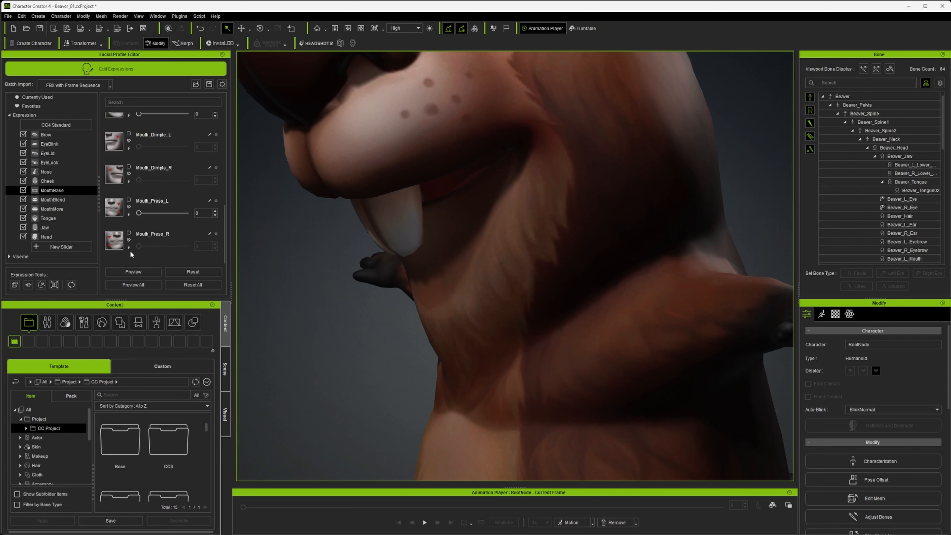
# Step: Turn on the auxiliary light and reopen the mesh in Face mode with a soft-selected face above the right mouth corner
pyautogui.moveTo(444, 250); pyautogui.dragTo(442, 288, button='right')
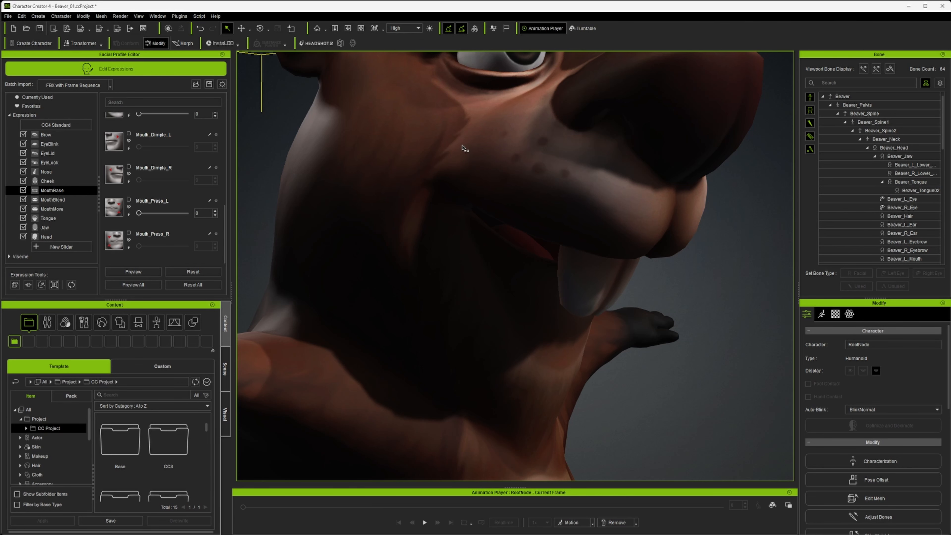
pyautogui.click(430, 28)
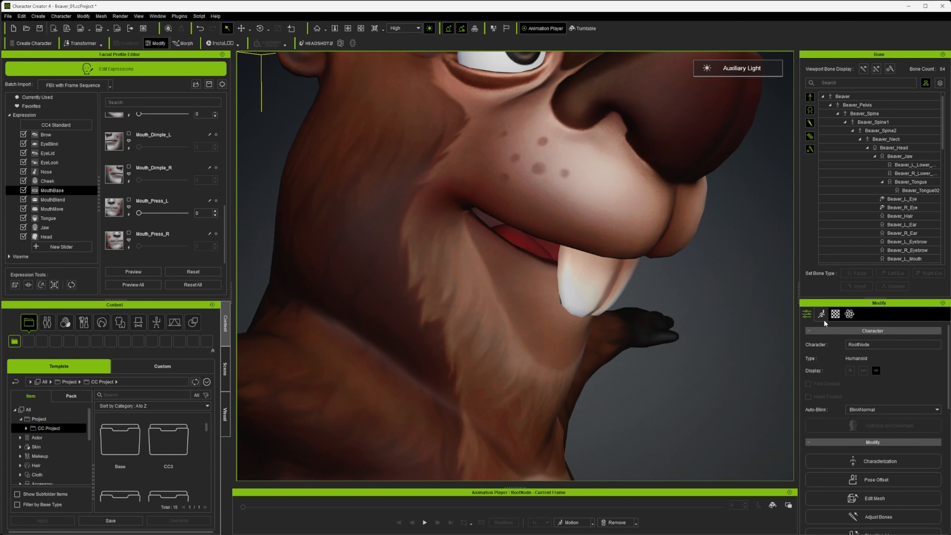
pyautogui.click(16, 285)
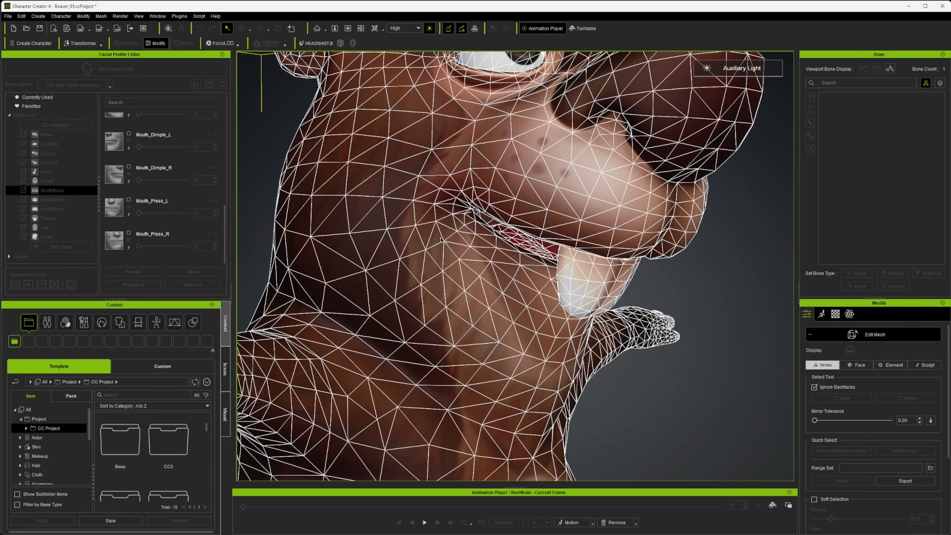
pyautogui.click(494, 206)
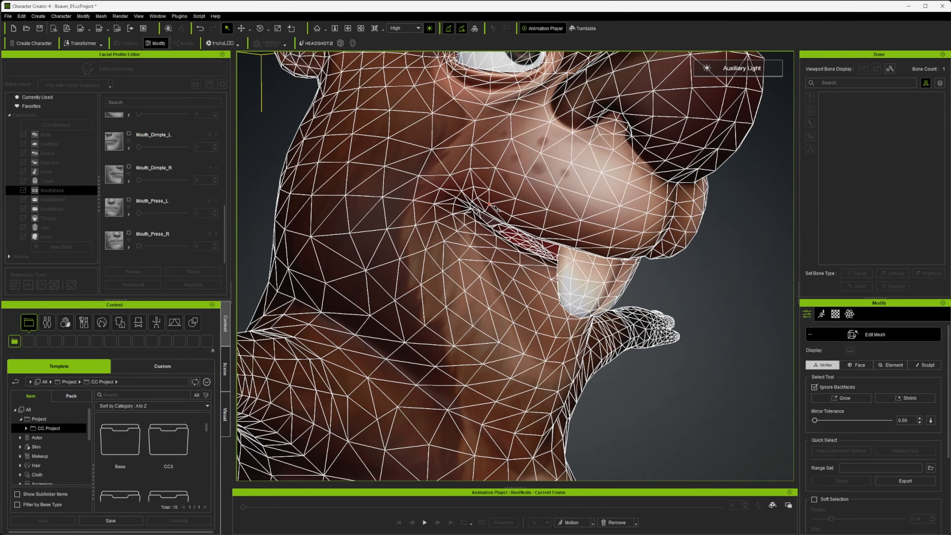
pyautogui.click(859, 365)
pyautogui.click(513, 211)
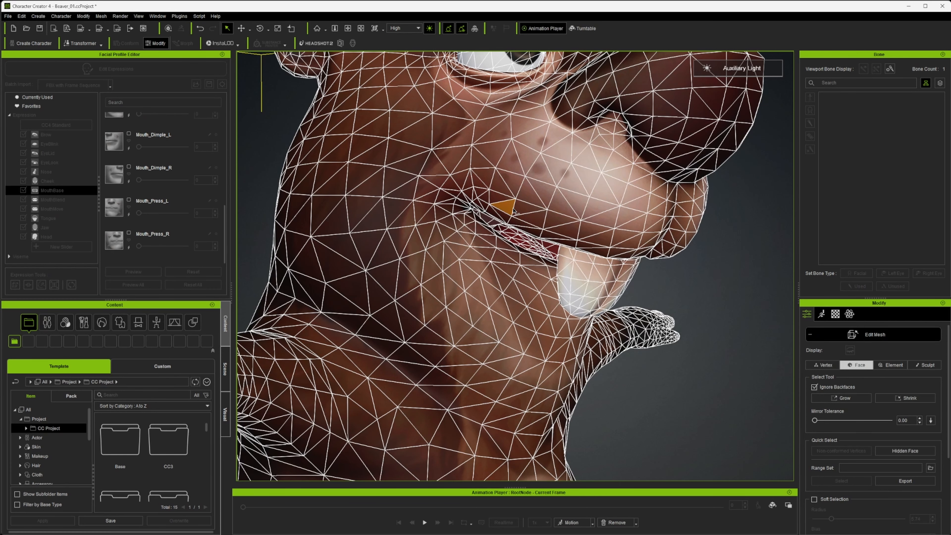
pyautogui.click(814, 499)
pyautogui.press('w')
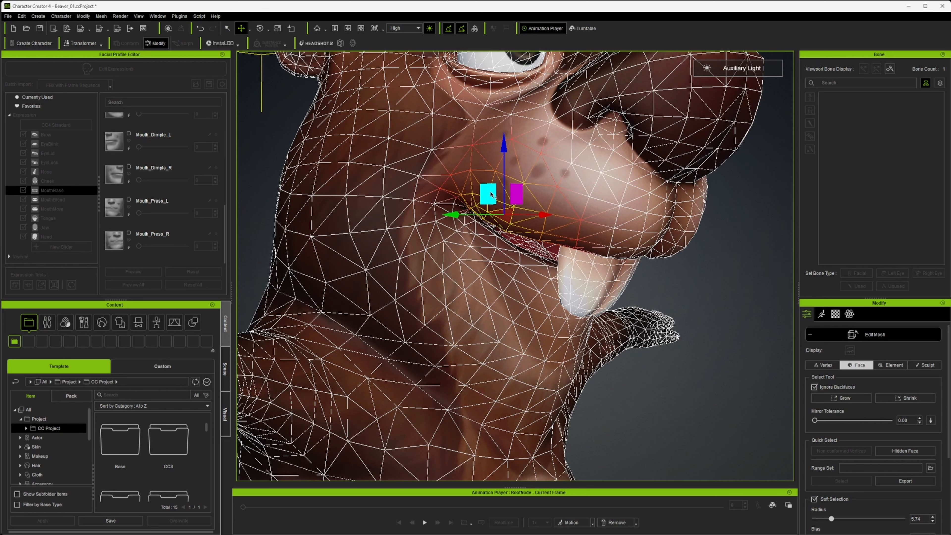
# Step: Move soft-selected faces below and above the right mouth corner into a matching pressed-lip shape and finish editing the mesh
pyautogui.click(489, 250)
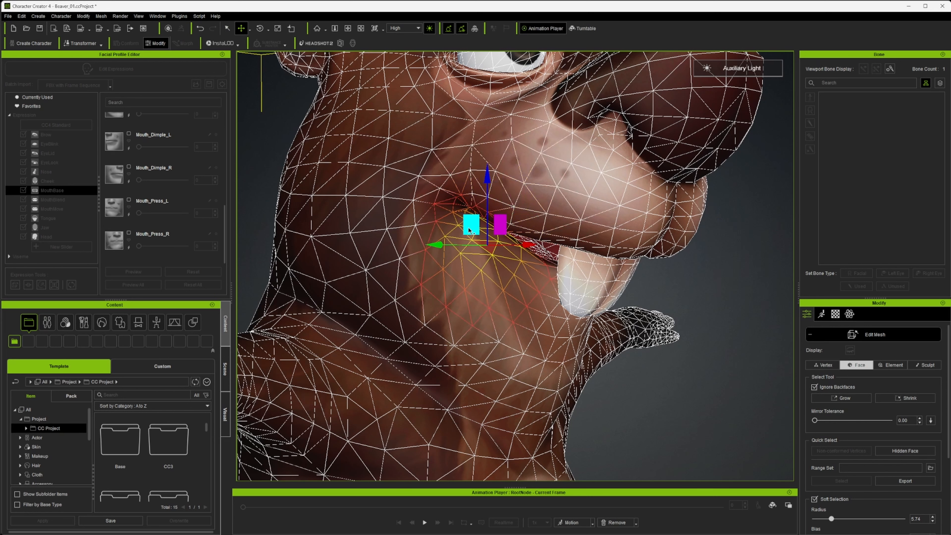
pyautogui.click(493, 249)
pyautogui.click(504, 196)
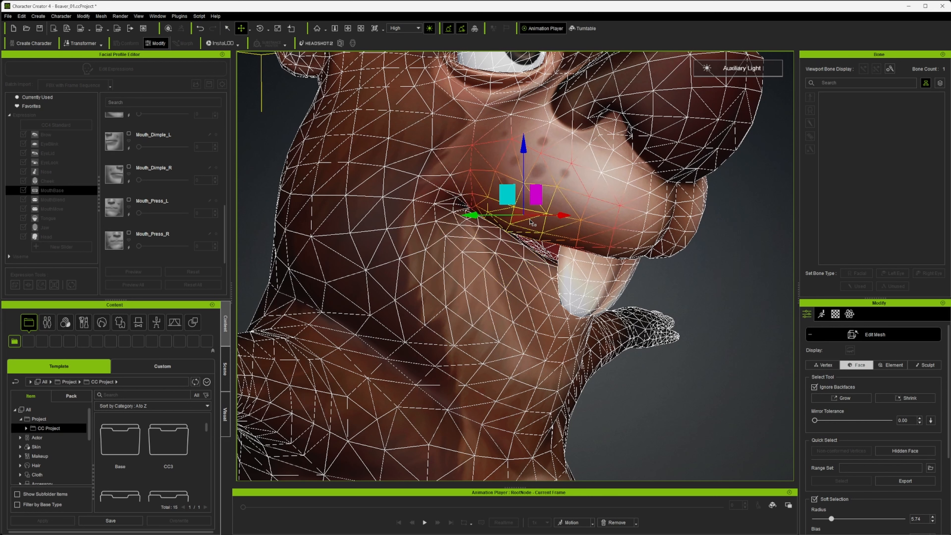
pyautogui.click(509, 200)
pyautogui.moveTo(508, 201); pyautogui.dragTo(512, 199)
pyautogui.moveTo(548, 285); pyautogui.dragTo(401, 215, button='right')
pyautogui.click(869, 334)
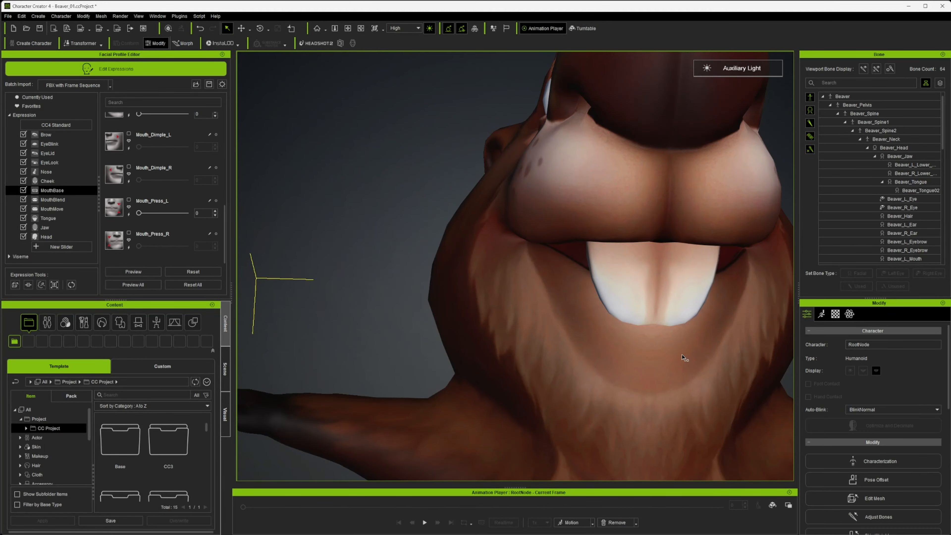
pyautogui.scroll(-5, 622, 341)
pyautogui.moveTo(618, 341); pyautogui.dragTo(661, 359, button='right')
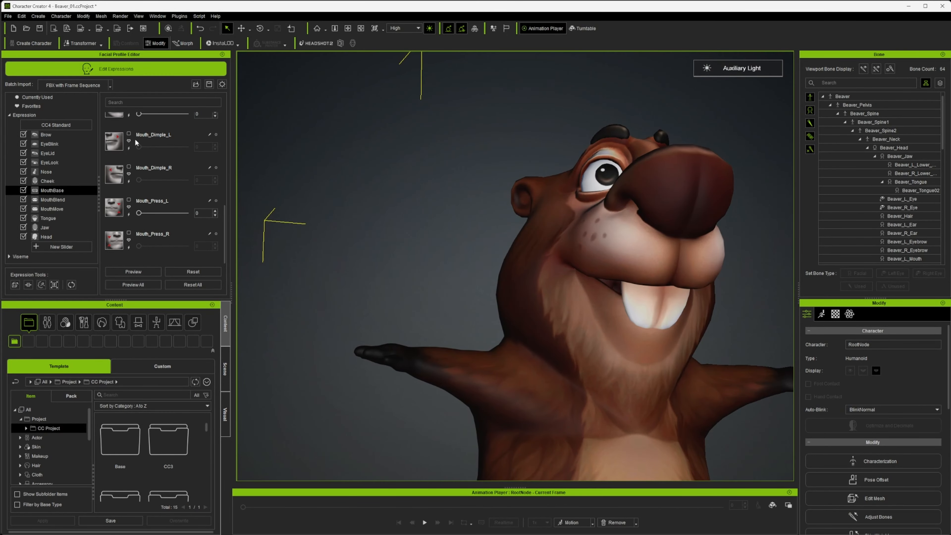
# Step: Store the edited shape as the Mouth_Press_R expression, reset its slider to 0 and show the MouthBlend expressions
pyautogui.click(129, 247)
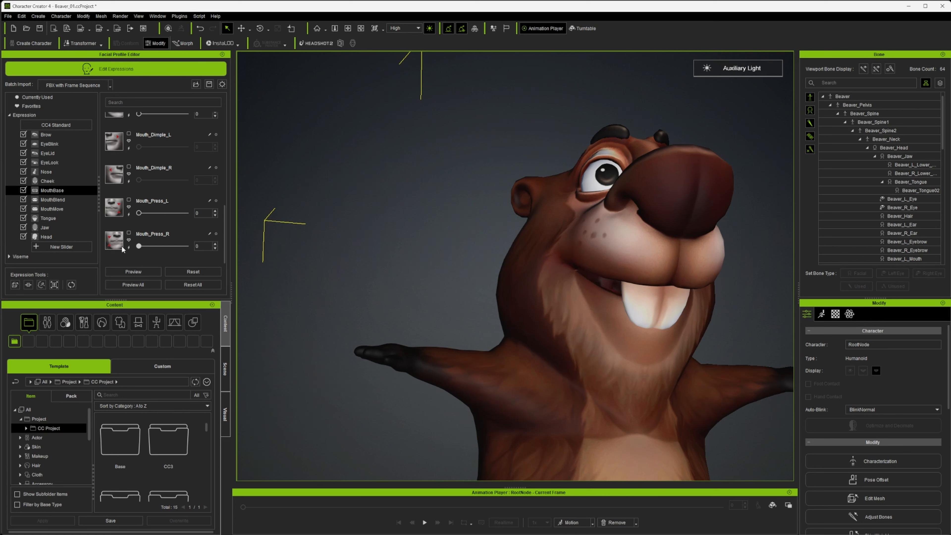
pyautogui.moveTo(271, 248); pyautogui.dragTo(51, 236)
pyautogui.click(53, 201)
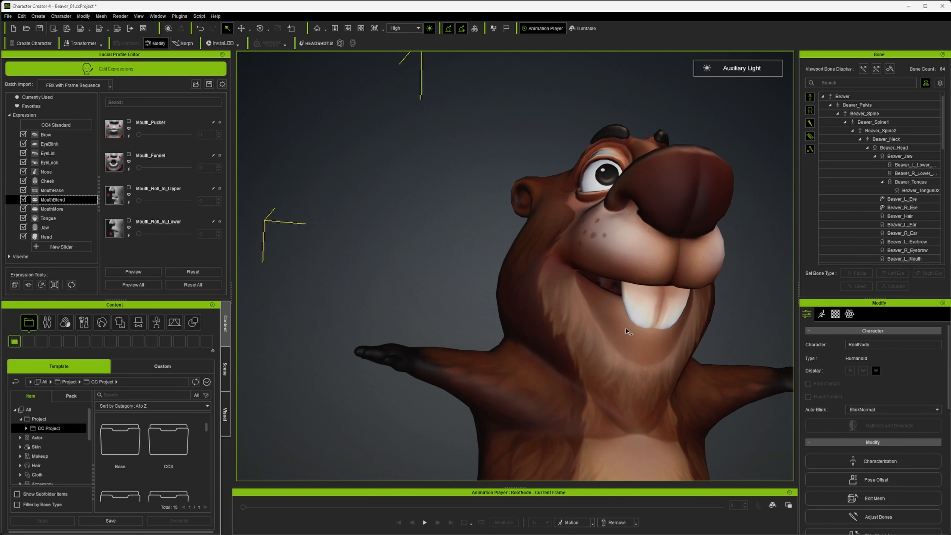
# Step: Open the beaver mesh for editing in Face mode and turn on Soft Selection
pyautogui.keyDown('alt'); pyautogui.moveTo(626, 329); pyautogui.dragTo(693, 321); pyautogui.keyUp('alt')
pyautogui.keyDown('alt'); pyautogui.moveTo(693, 321); pyautogui.dragTo(363, 329, button='middle'); pyautogui.keyUp('alt')
pyautogui.keyDown('alt'); pyautogui.moveTo(364, 329); pyautogui.dragTo(561, 352); pyautogui.keyUp('alt')
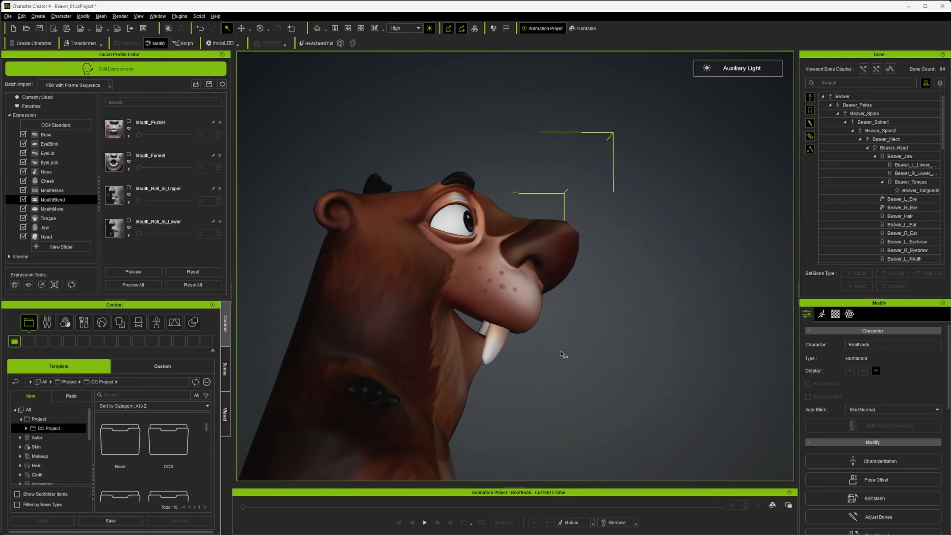
pyautogui.scroll(4, 540, 354)
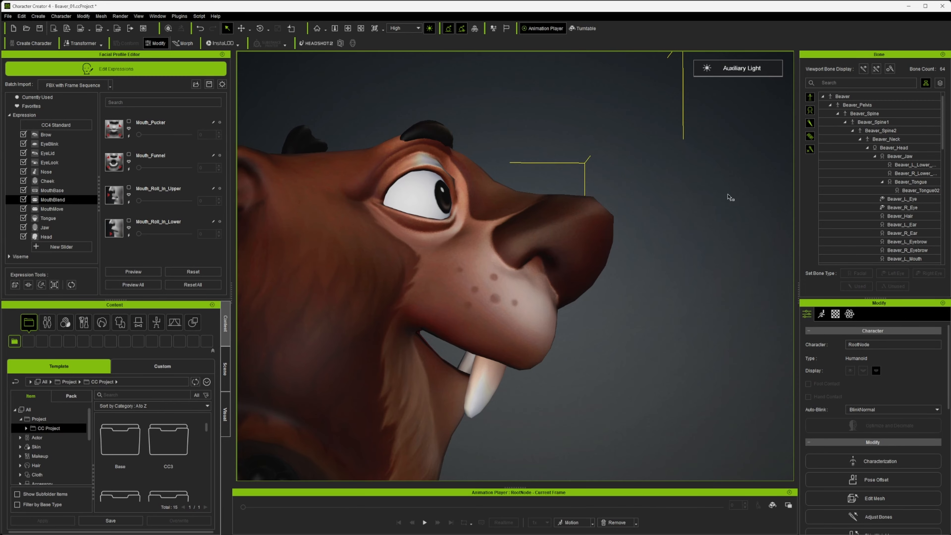
pyautogui.click(15, 286)
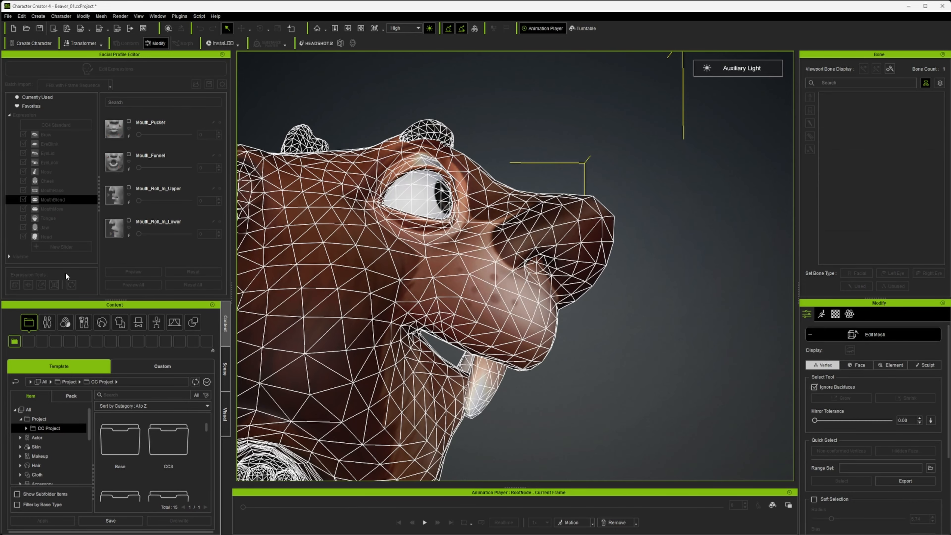
pyautogui.moveTo(567, 379); pyautogui.dragTo(484, 405, button='right')
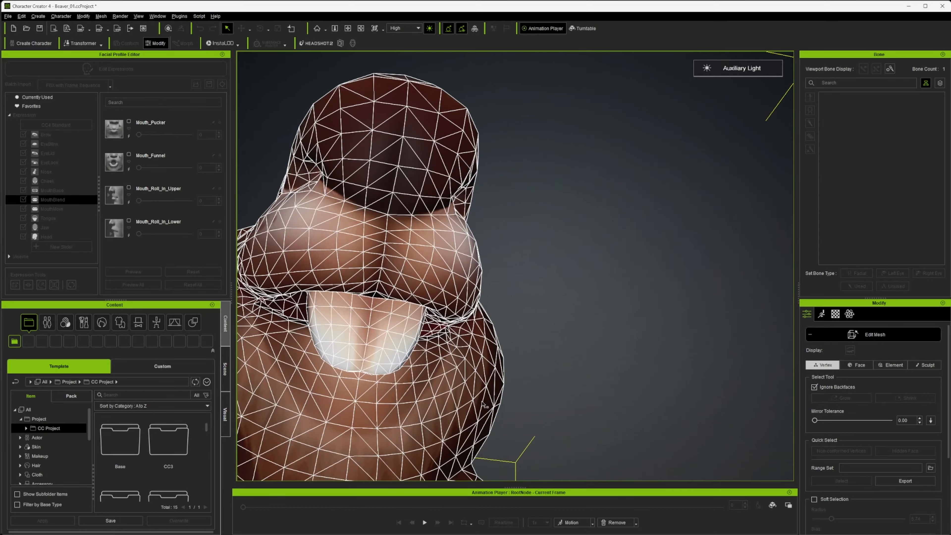
pyautogui.moveTo(407, 296); pyautogui.dragTo(402, 353, button='right')
pyautogui.click(856, 366)
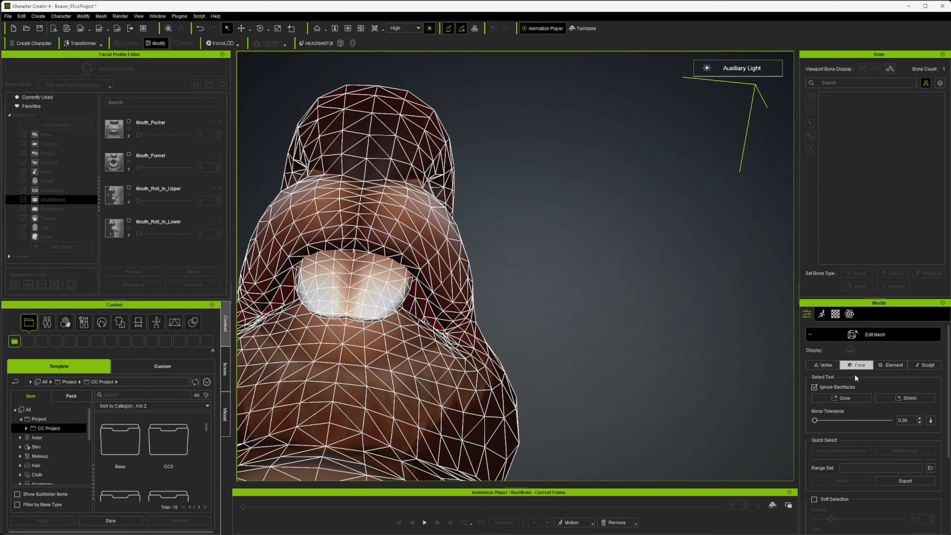
pyautogui.click(815, 500)
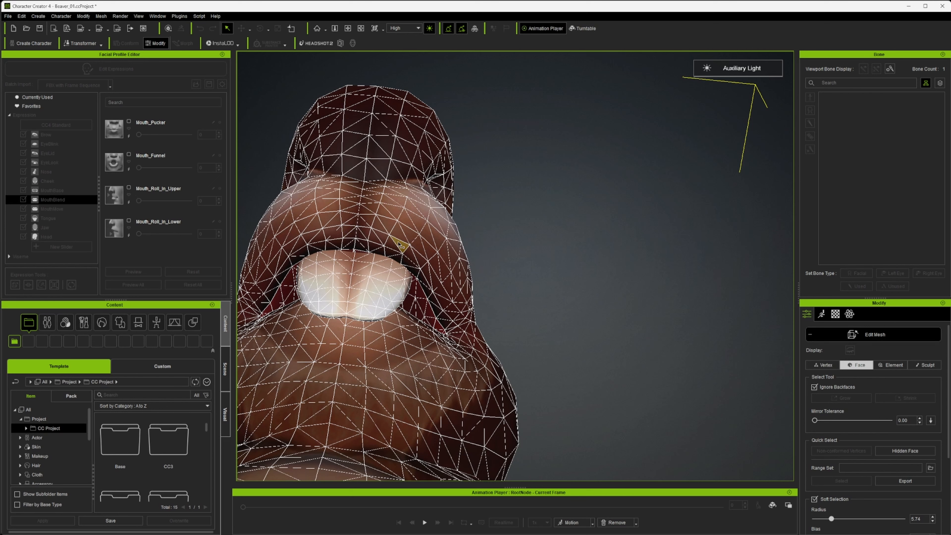
# Step: Select the row of faces along the central edge of the upper lip above the front teeth
pyautogui.moveTo(397, 242); pyautogui.dragTo(308, 242)
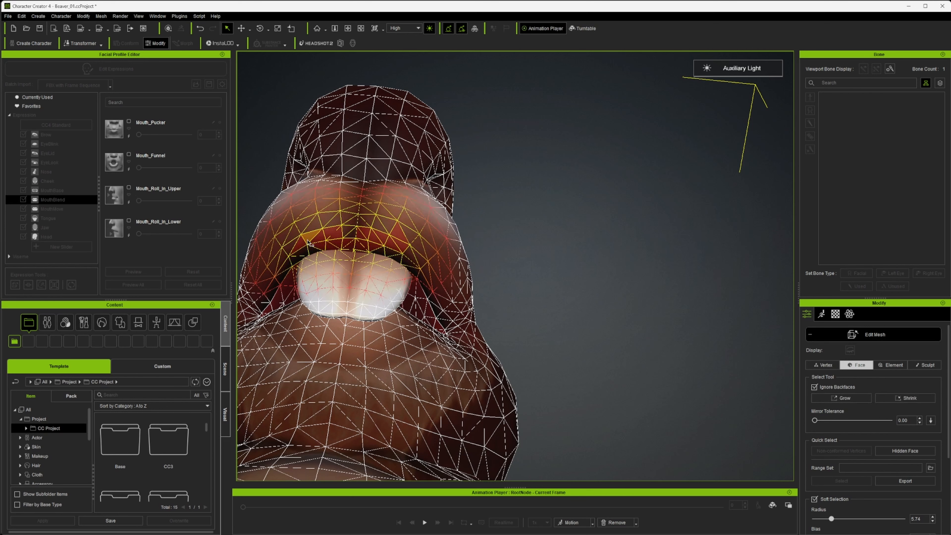
pyautogui.click(313, 236)
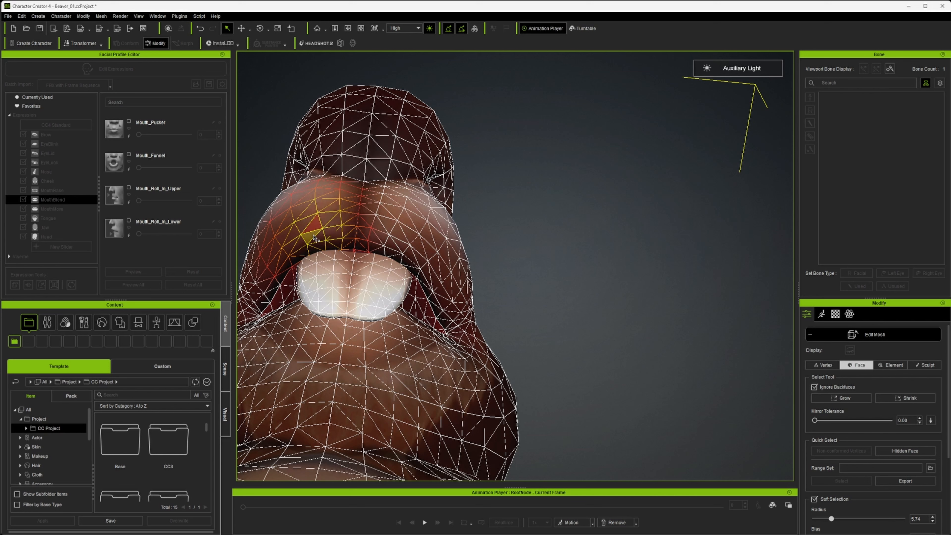
pyautogui.keyDown('ctrl'); pyautogui.click(383, 239); pyautogui.keyUp('ctrl')
pyautogui.keyDown('ctrl'); pyautogui.click(401, 245); pyautogui.keyUp('ctrl')
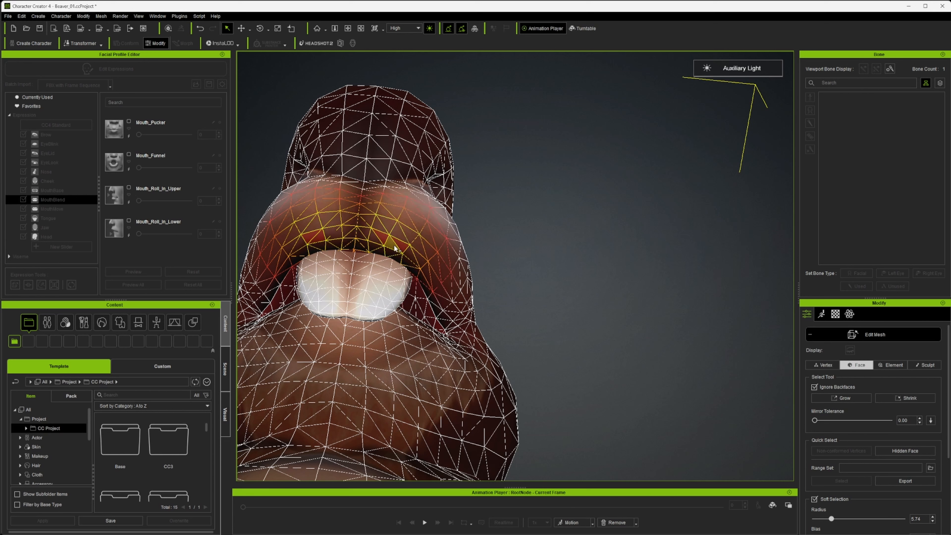
pyautogui.keyDown('ctrl'); pyautogui.click(376, 239); pyautogui.keyUp('ctrl')
pyautogui.keyDown('ctrl'); pyautogui.click(366, 232); pyautogui.keyUp('ctrl')
pyautogui.keyDown('ctrl'); pyautogui.click(360, 235); pyautogui.keyUp('ctrl')
pyautogui.keyDown('ctrl'); pyautogui.click(353, 234); pyautogui.keyUp('ctrl')
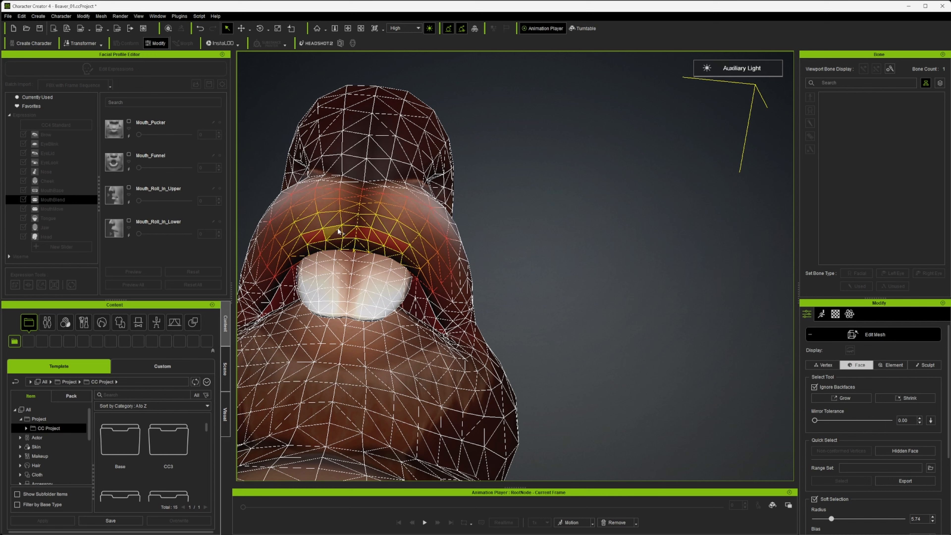
pyautogui.keyDown('ctrl'); pyautogui.click(338, 231); pyautogui.keyUp('ctrl')
pyautogui.keyDown('ctrl'); pyautogui.click(348, 232); pyautogui.keyUp('ctrl')
# Step: Reduce the soft selection radius to 5.11 and deselect the stray faces above the right eye
pyautogui.moveTo(381, 242); pyautogui.dragTo(663, 395, button='right')
pyautogui.scroll(-1, 824, 510)
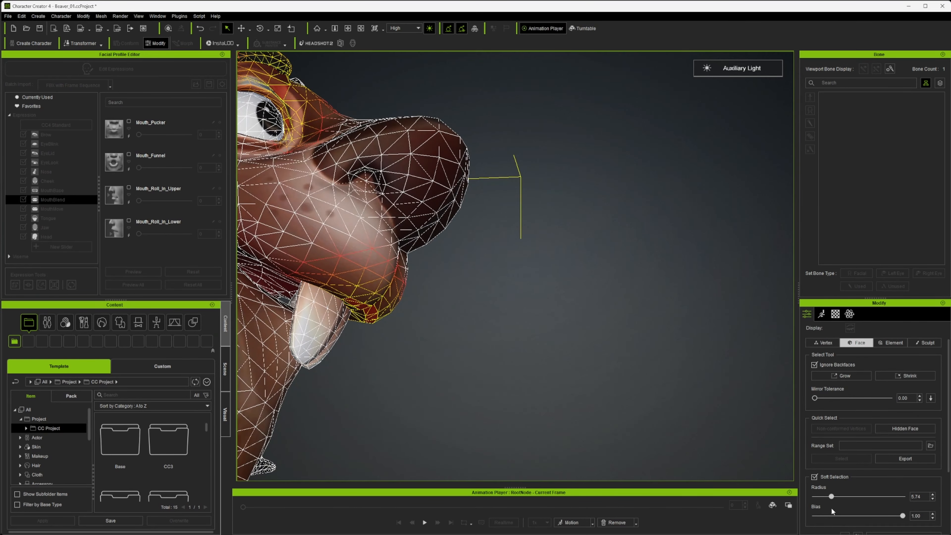
pyautogui.moveTo(831, 499); pyautogui.dragTo(829, 498)
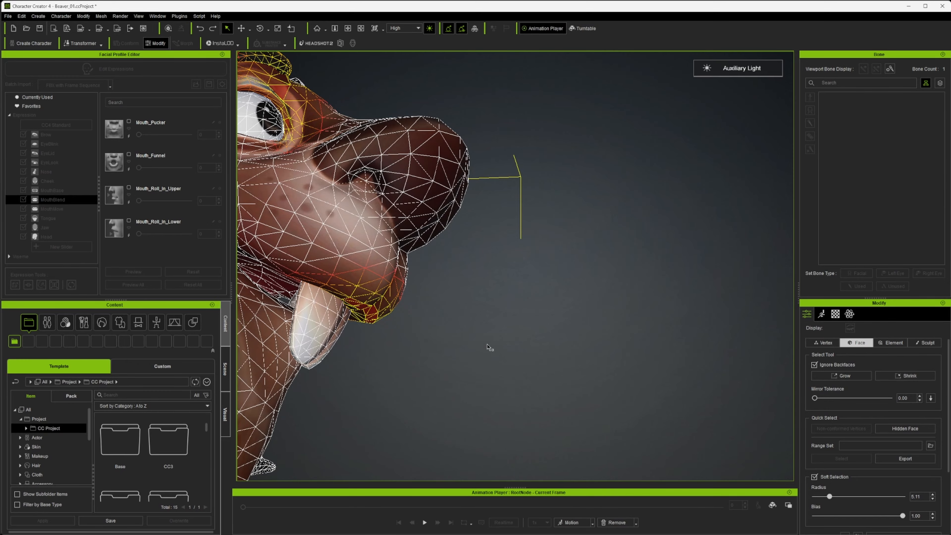
pyautogui.moveTo(501, 376); pyautogui.dragTo(594, 506, button='right')
pyautogui.keyDown('alt'); pyautogui.click(428, 191); pyautogui.keyUp('alt')
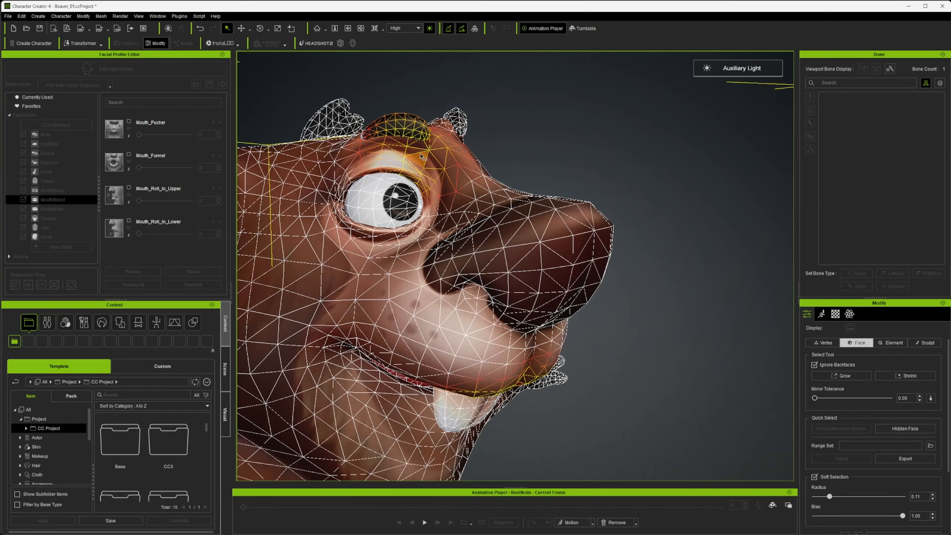
pyautogui.keyDown('alt'); pyautogui.click(420, 159); pyautogui.keyUp('alt')
pyautogui.moveTo(433, 163); pyautogui.dragTo(437, 184, button='right')
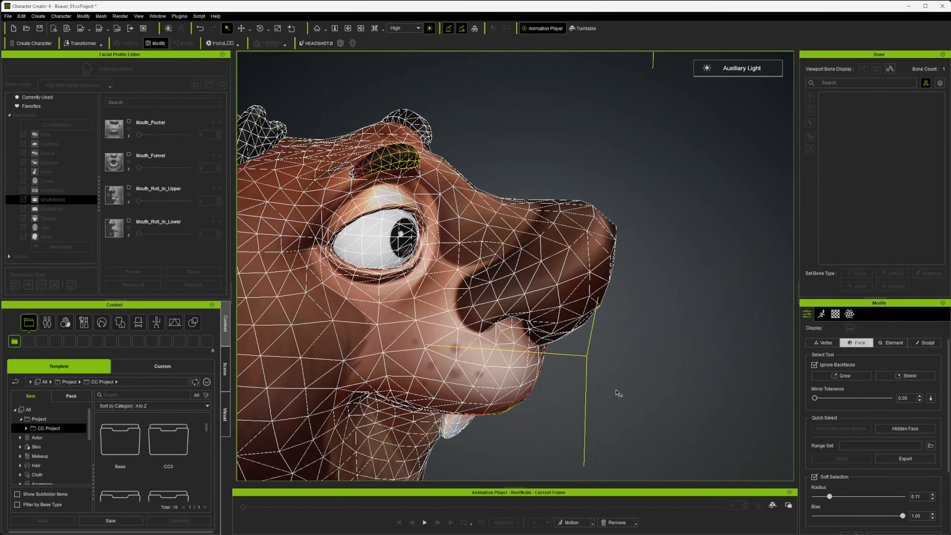
# Step: Move and slightly rotate the soft-selected central upper-lip faces into a forward-protruding pucker shape
pyautogui.moveTo(617, 397); pyautogui.dragTo(392, 221, button='right')
pyautogui.moveTo(571, 382); pyautogui.dragTo(459, 383)
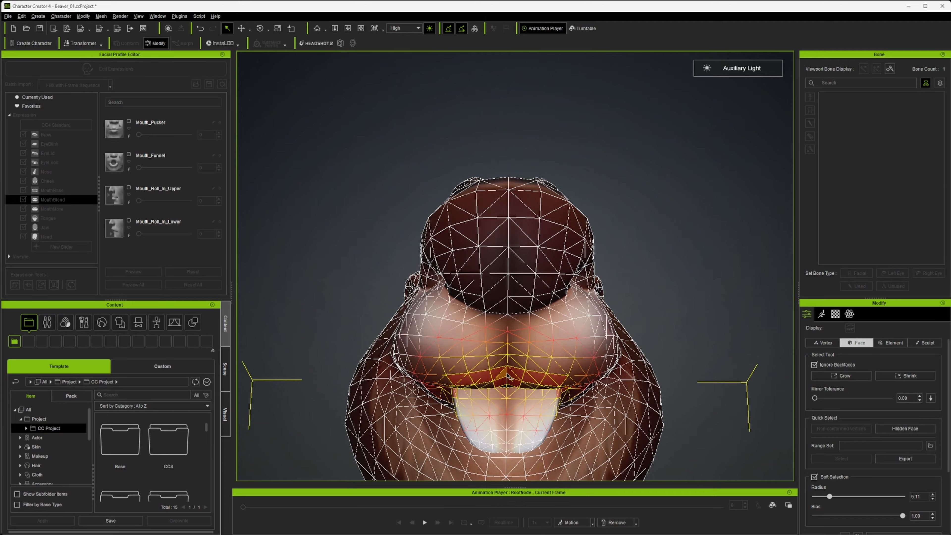
pyautogui.moveTo(503, 373); pyautogui.dragTo(510, 333, button='right')
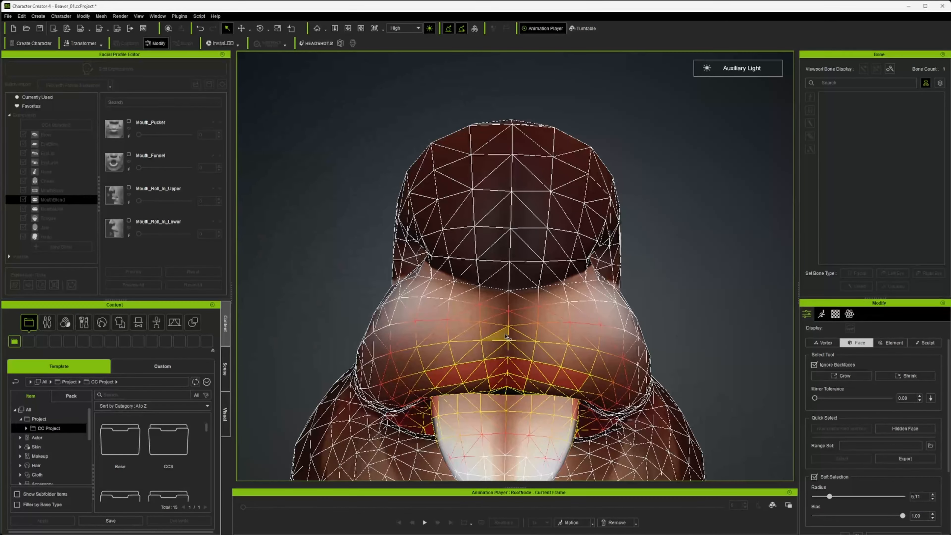
pyautogui.moveTo(503, 382); pyautogui.dragTo(617, 360, button='right')
pyautogui.press('w')
pyautogui.moveTo(522, 264); pyautogui.dragTo(505, 270)
pyautogui.press('e')
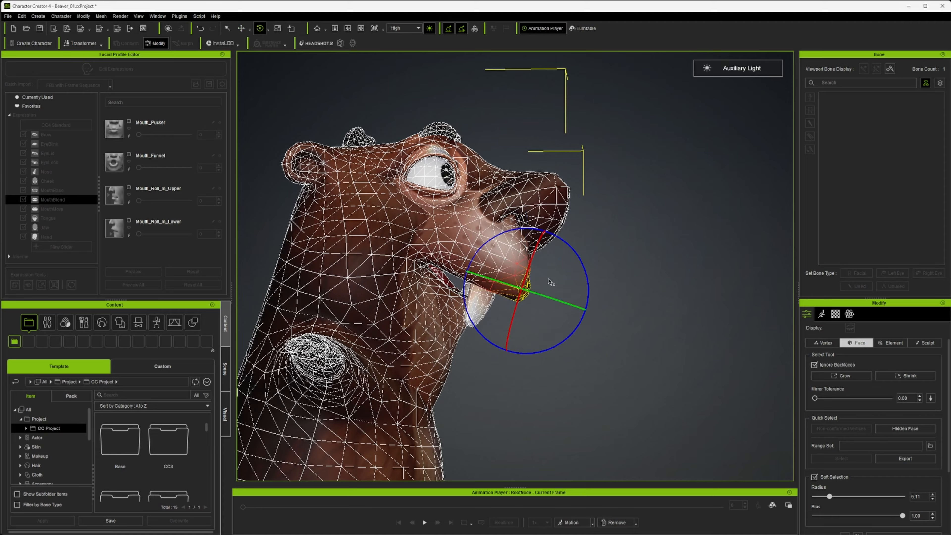
pyautogui.moveTo(585, 277); pyautogui.dragTo(588, 271)
pyautogui.press('w')
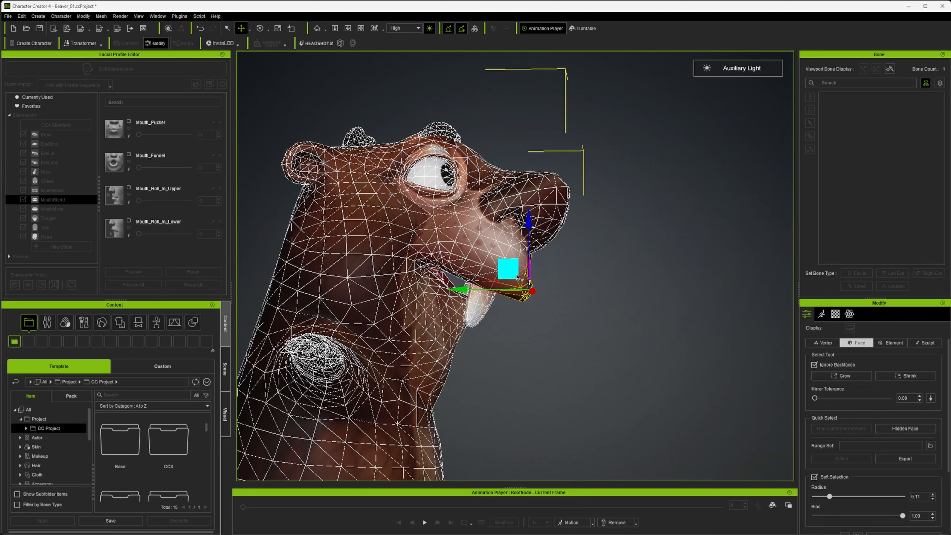
pyautogui.moveTo(518, 277)
pyautogui.mouseDown(button='right')
pyautogui.moveTo(647, 358)
pyautogui.moveTo(358, 354)
pyautogui.moveTo(734, 349)
pyautogui.mouseUp(button='right')
# Step: Smooth the puckered upper lip in Sculpt mode with the third brush type at radius 43, and finish editing the mesh
pyautogui.click(928, 343)
pyautogui.click(865, 378)
pyautogui.moveTo(828, 413); pyautogui.dragTo(857, 413)
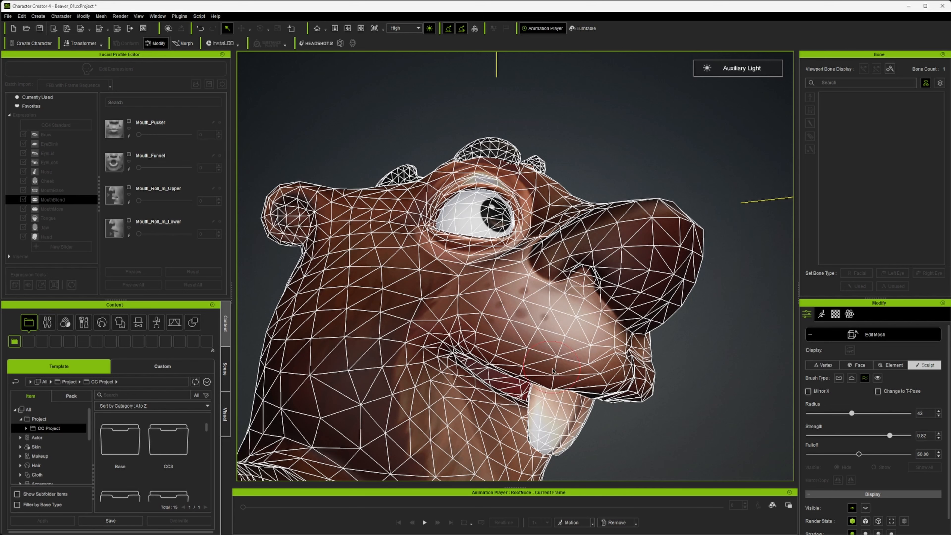
pyautogui.moveTo(554, 371); pyautogui.dragTo(556, 389)
pyautogui.moveTo(558, 390); pyautogui.dragTo(446, 330, button='right')
pyautogui.moveTo(446, 329); pyautogui.dragTo(628, 360, button='middle')
pyautogui.moveTo(627, 360); pyautogui.dragTo(612, 338, button='right')
pyautogui.moveTo(611, 338); pyautogui.dragTo(434, 416, button='middle')
pyautogui.moveTo(435, 416)
pyautogui.mouseDown(button='right')
pyautogui.moveTo(374, 390)
pyautogui.moveTo(431, 341)
pyautogui.moveTo(381, 335)
pyautogui.moveTo(402, 347)
pyautogui.mouseUp(button='right')
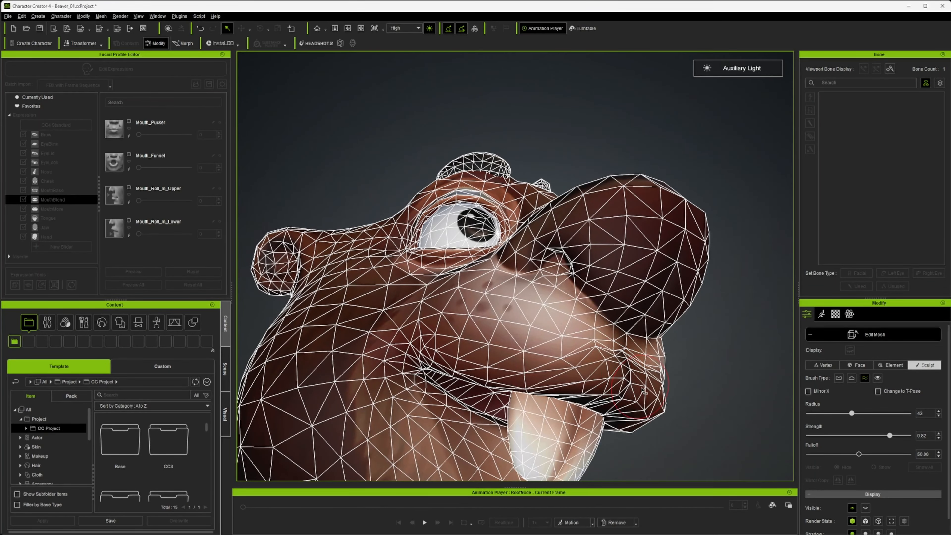
pyautogui.moveTo(643, 391); pyautogui.dragTo(474, 402, button='right')
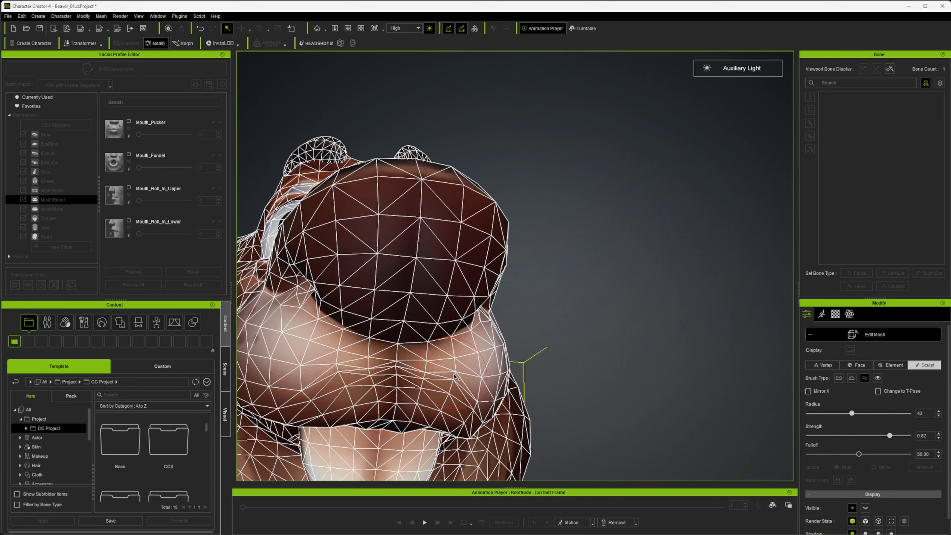
pyautogui.click(857, 336)
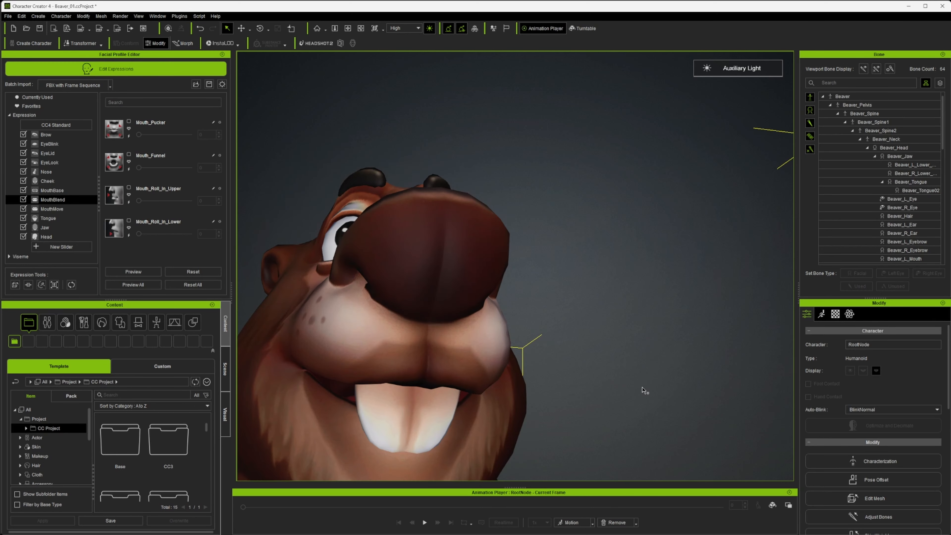
# Step: Store the edited shape as the Mouth_Pucker expression and reset its slider to 0
pyautogui.moveTo(644, 391); pyautogui.dragTo(480, 295, button='right')
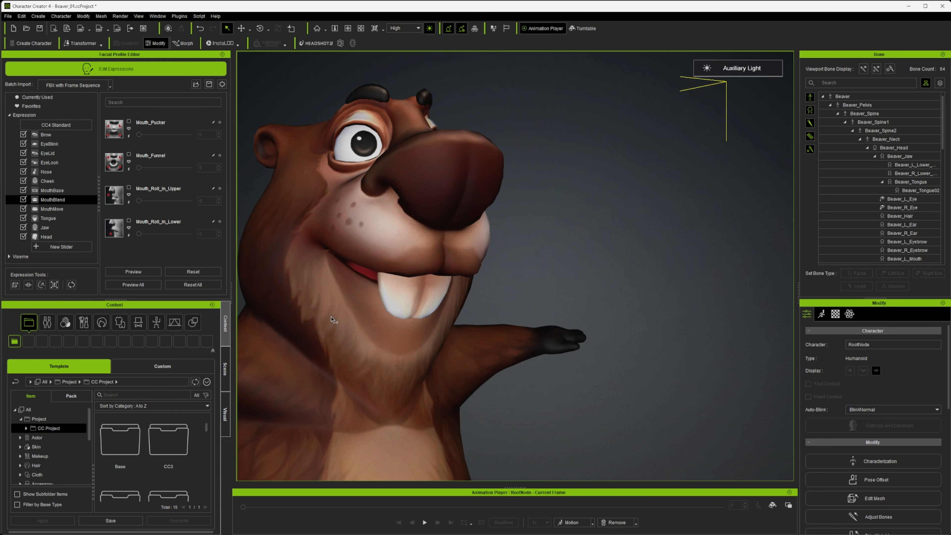
pyautogui.click(129, 136)
pyautogui.moveTo(195, 136); pyautogui.dragTo(135, 130)
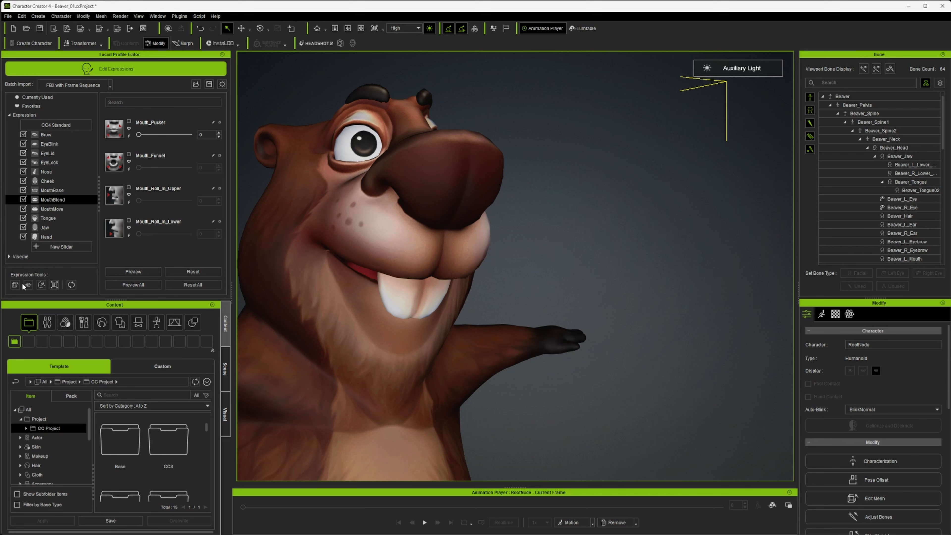
# Step: Reopen the beaver mesh for editing with the mouth seen from the front
pyautogui.click(15, 285)
pyautogui.keyDown('alt'); pyautogui.moveTo(471, 302); pyautogui.dragTo(500, 315, button='right'); pyautogui.keyUp('alt')
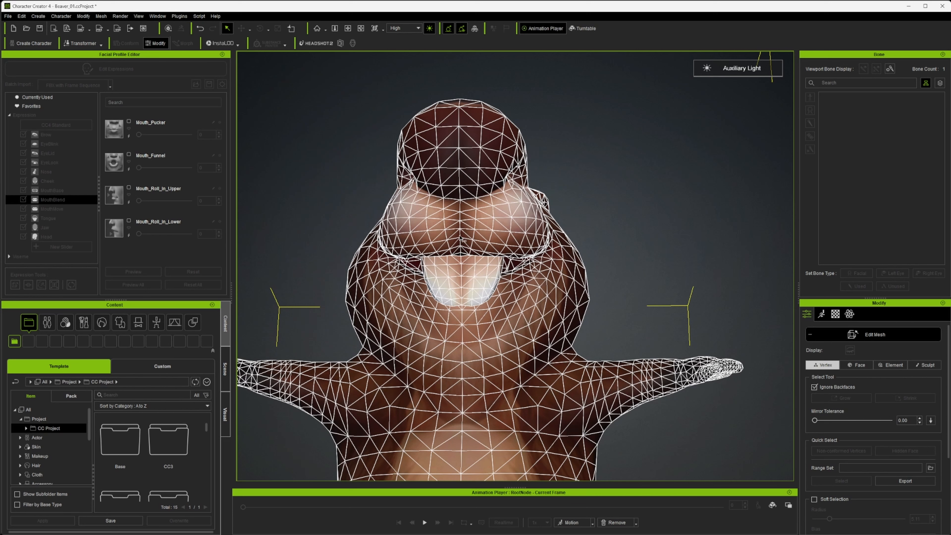
# Step: Select the faces at the centre of the upper lip and shift them using soft selection with a radius of 4.99
pyautogui.click(857, 365)
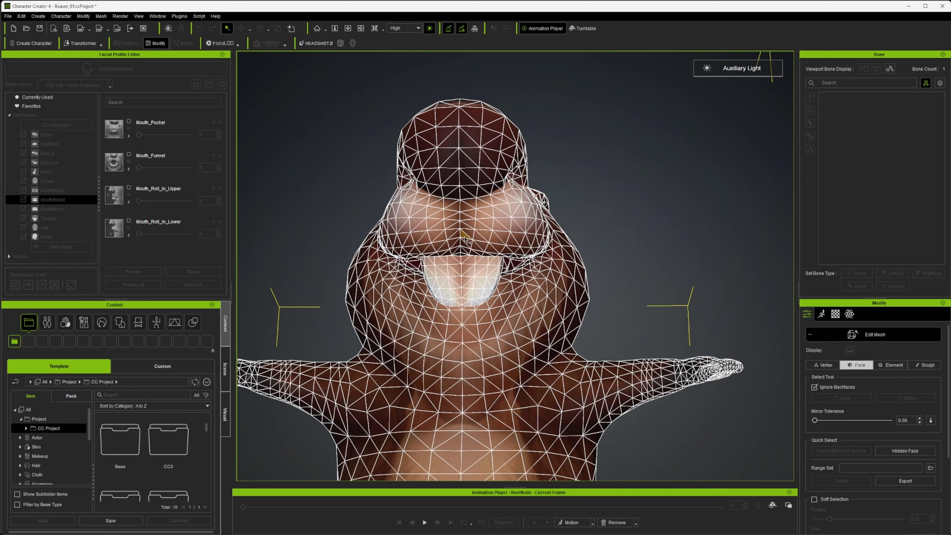
pyautogui.moveTo(455, 244); pyautogui.dragTo(468, 253)
pyautogui.moveTo(753, 337); pyautogui.dragTo(760, 394, button='right')
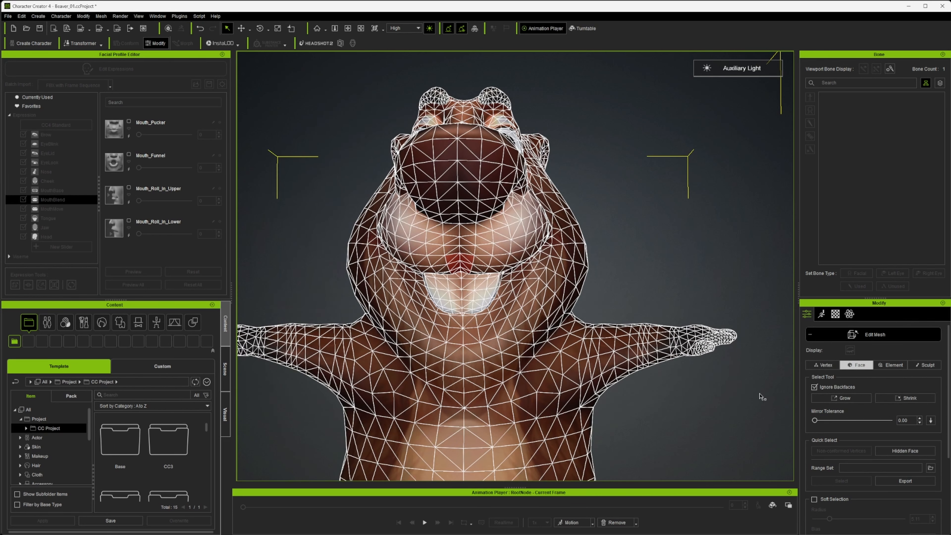
pyautogui.click(815, 500)
pyautogui.press('w')
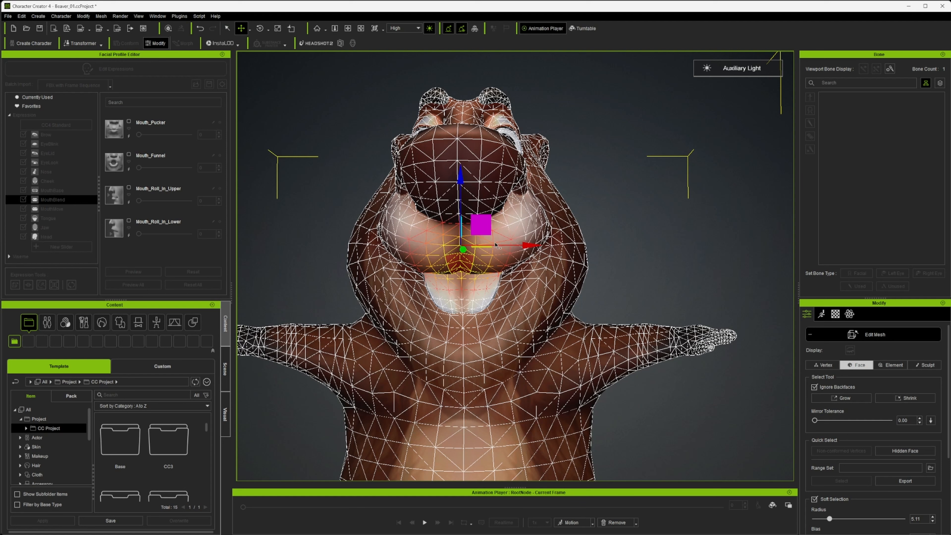
pyautogui.moveTo(829, 520); pyautogui.dragTo(829, 519)
pyautogui.moveTo(720, 406); pyautogui.dragTo(673, 230, button='right')
pyautogui.moveTo(464, 206); pyautogui.dragTo(465, 214)
# Step: Reselect the faces at the centre of the muzzle above the teeth and move them slightly upward
pyautogui.press('q')
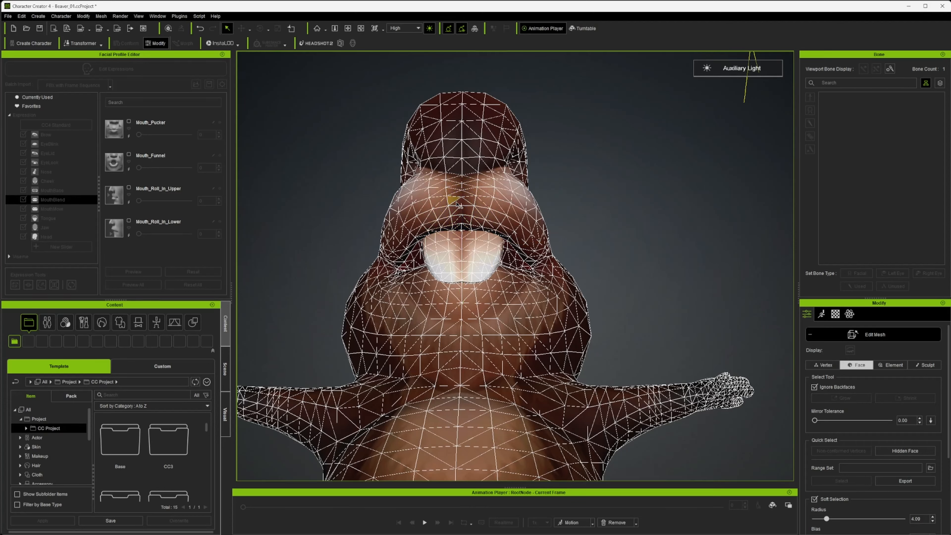
pyautogui.moveTo(460, 215); pyautogui.dragTo(458, 219)
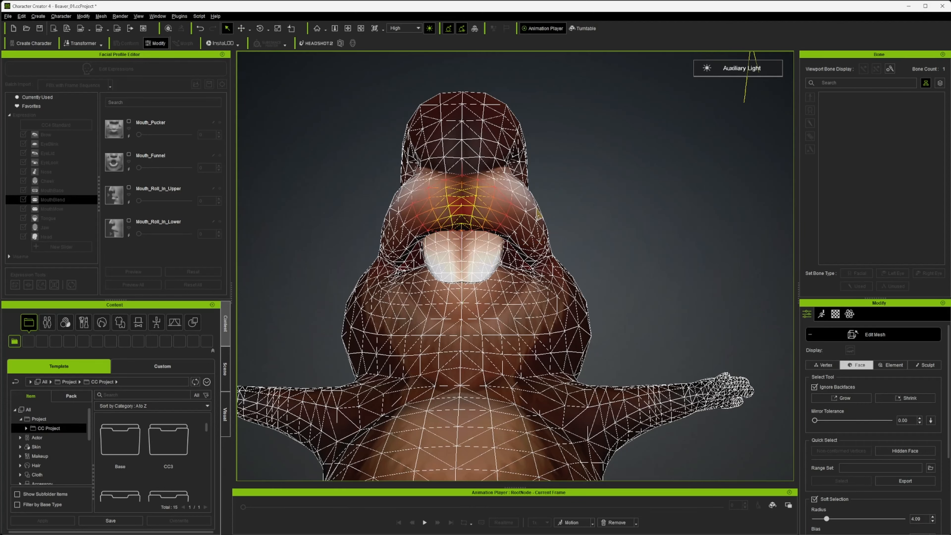
pyautogui.moveTo(538, 213); pyautogui.dragTo(479, 287, button='right')
pyautogui.moveTo(477, 191); pyautogui.dragTo(478, 181)
# Step: Select the faces along the upper lip's central edge and nudge them to refine the raised lip
pyautogui.scroll(6, 489, 299)
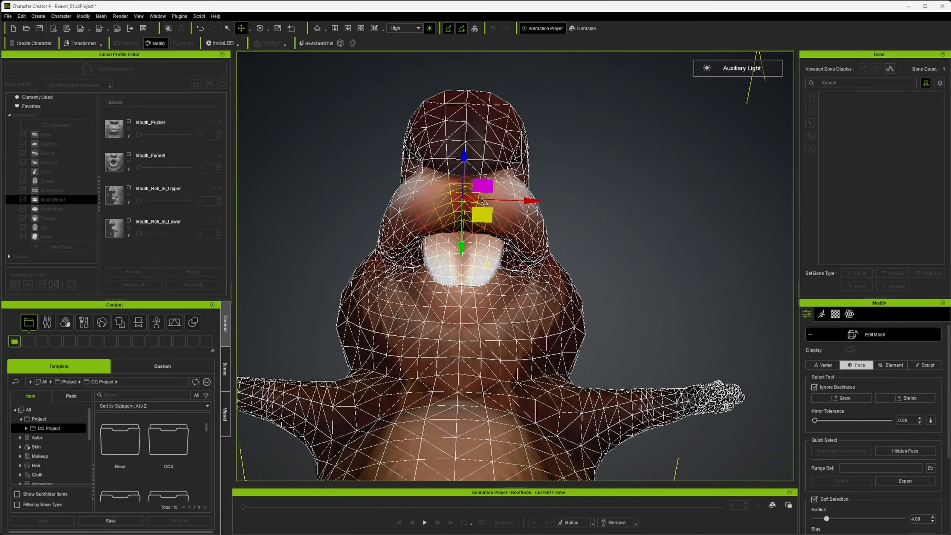
pyautogui.click(444, 211)
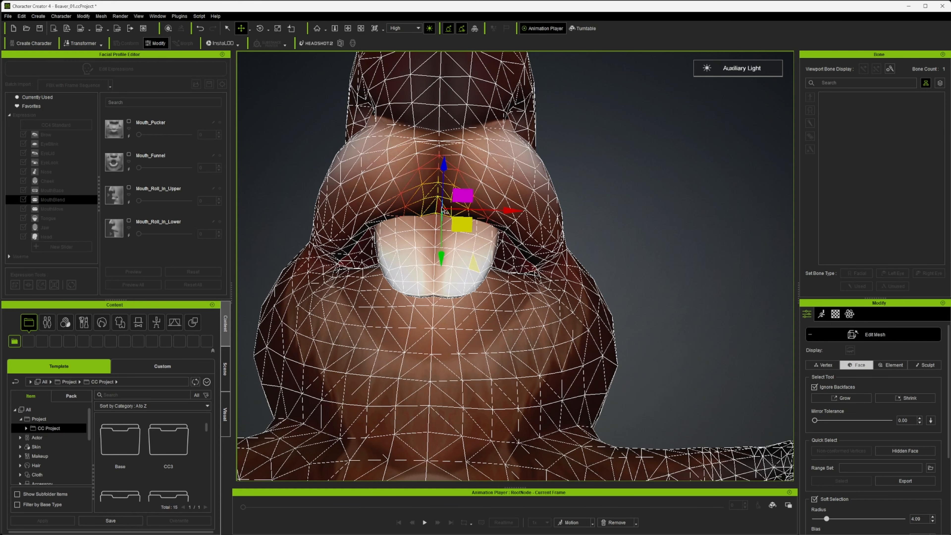
pyautogui.moveTo(452, 226); pyautogui.dragTo(368, 295, button='right')
pyautogui.moveTo(456, 191); pyautogui.dragTo(446, 189)
pyautogui.scroll(-5, 446, 210)
pyautogui.moveTo(360, 259); pyautogui.dragTo(443, 214, button='right')
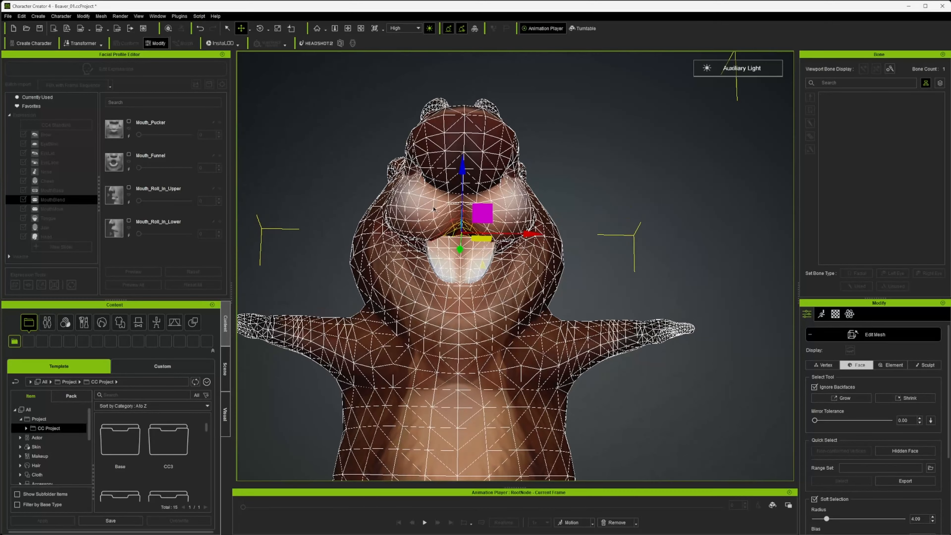
# Step: Try to reposition the centre upper-lip faces from a side view, and undo the move
pyautogui.moveTo(443, 214); pyautogui.dragTo(486, 227)
pyautogui.moveTo(486, 230); pyautogui.dragTo(622, 278, button='right')
pyautogui.press('w')
pyautogui.press('w')
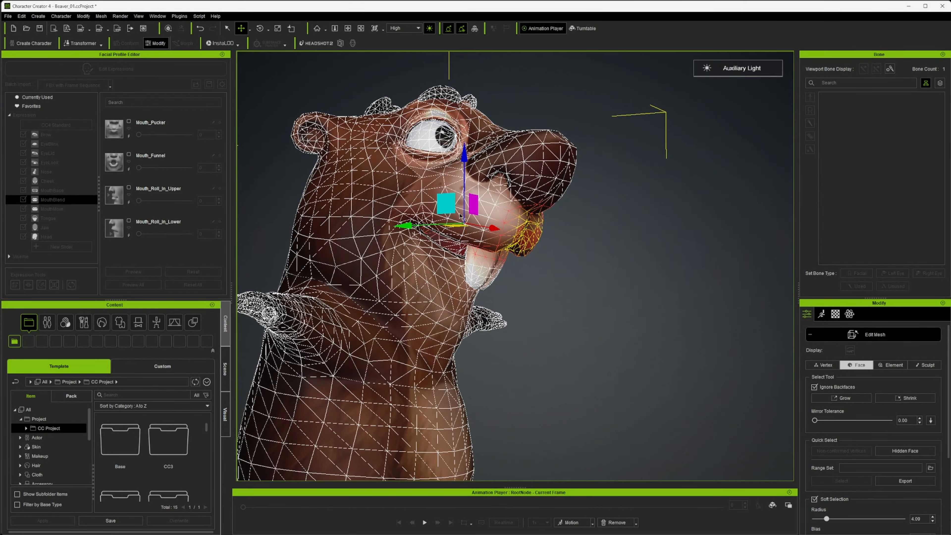
pyautogui.moveTo(448, 206); pyautogui.dragTo(453, 205)
pyautogui.hotkey('ctrl', 'z')
pyautogui.click(550, 256)
# Step: Pick individual faces at the centre of the upper lip and make a small positional adjustment in side view
pyautogui.keyDown('alt'); pyautogui.moveTo(534, 237); pyautogui.dragTo(379, 225); pyautogui.keyUp('alt')
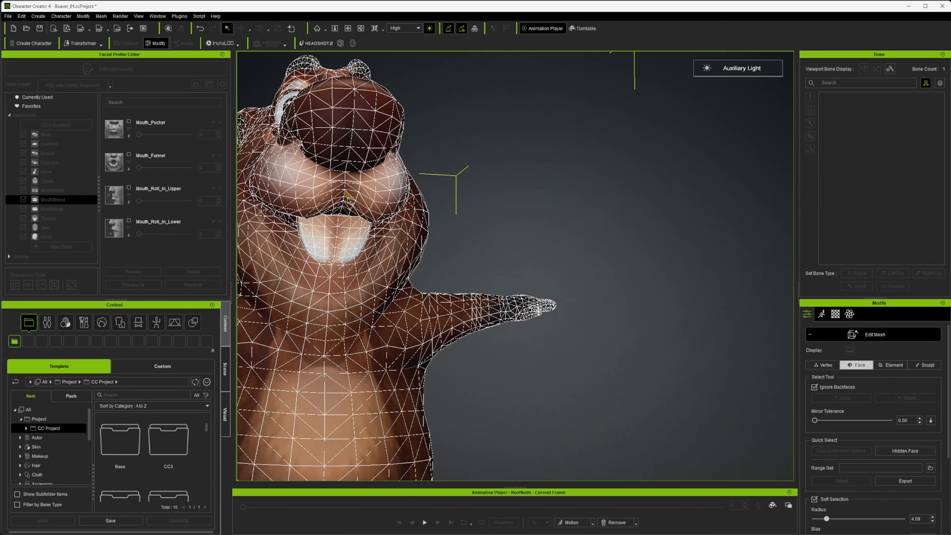
pyautogui.click(336, 194)
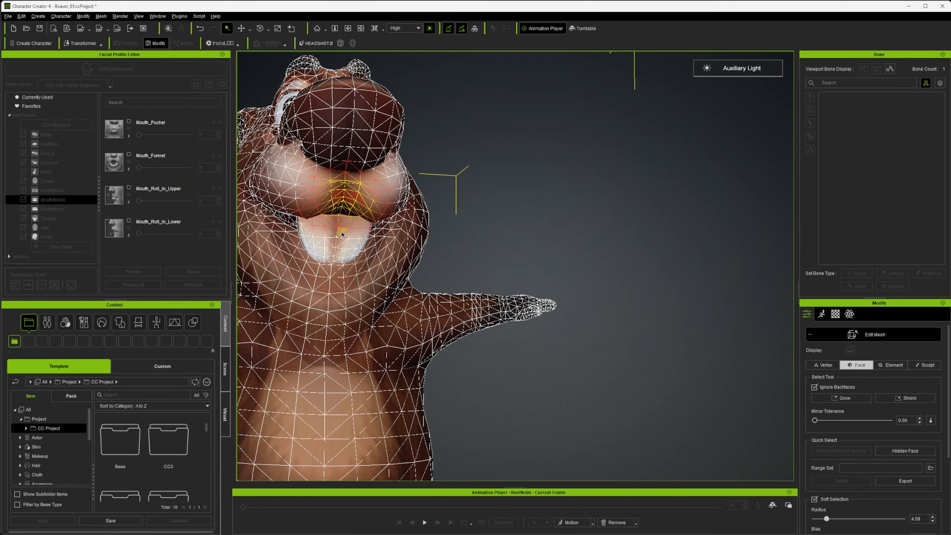
pyautogui.keyDown('ctrl'); pyautogui.click(350, 196); pyautogui.keyUp('ctrl')
pyautogui.keyDown('ctrl'); pyautogui.click(341, 195); pyautogui.keyUp('ctrl')
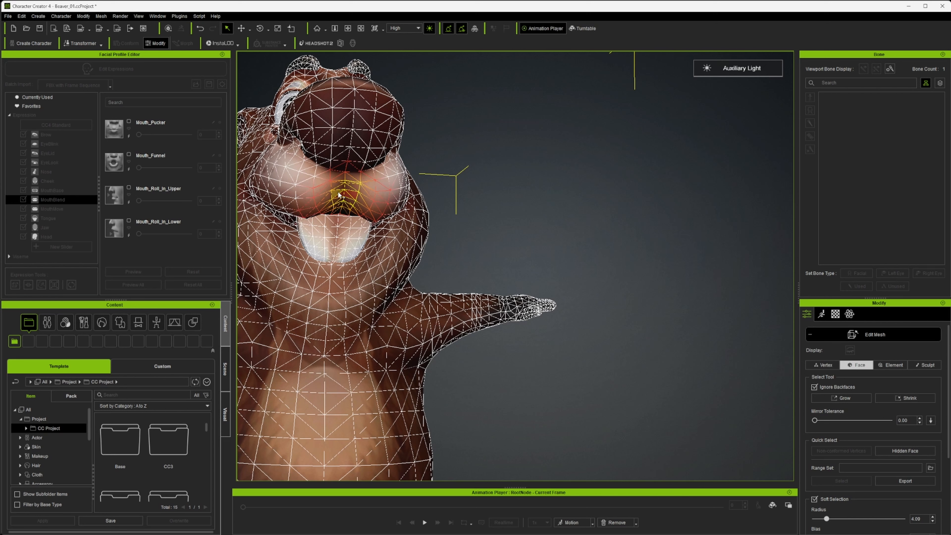
pyautogui.keyDown('ctrl'); pyautogui.click(336, 192); pyautogui.keyUp('ctrl')
pyautogui.press('w')
pyautogui.keyDown('alt'); pyautogui.moveTo(378, 257); pyautogui.dragTo(425, 234); pyautogui.keyUp('alt')
pyautogui.moveTo(324, 177); pyautogui.dragTo(324, 178)
# Step: Switch to sculpting with the Smooth brush and smooth the muzzle crease between nose and upper lip
pyautogui.click(921, 366)
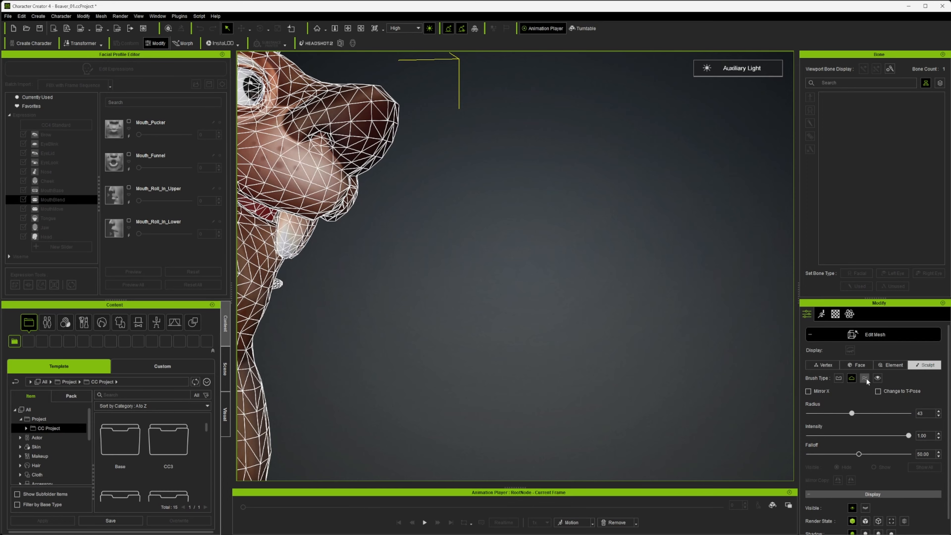
pyautogui.click(865, 379)
pyautogui.moveTo(401, 293); pyautogui.dragTo(348, 276, button='right')
pyautogui.moveTo(348, 275); pyautogui.dragTo(650, 371, button='middle')
pyautogui.moveTo(680, 300); pyautogui.dragTo(600, 292, button='right')
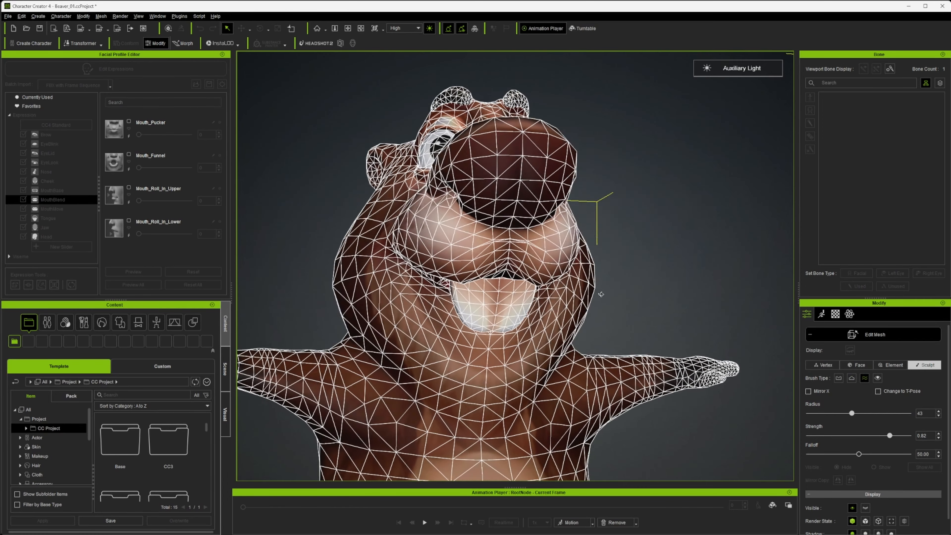
pyautogui.scroll(3, 600, 292)
pyautogui.moveTo(504, 240); pyautogui.dragTo(450, 249)
pyautogui.scroll(-2, 514, 291)
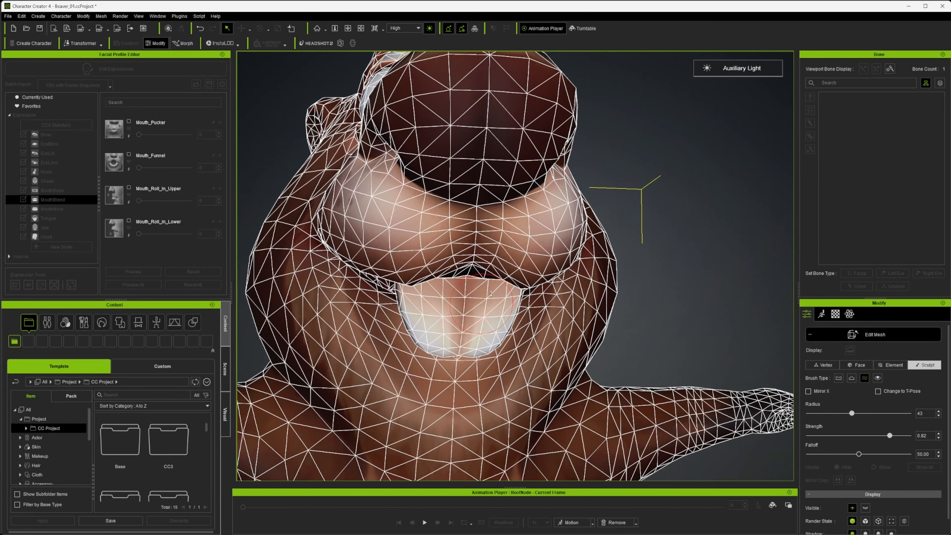
# Step: Smooth the upper lip's central edge above the teeth and leave mesh editing
pyautogui.scroll(4, 487, 273)
pyautogui.scroll(-5, 460, 262)
pyautogui.scroll(3, 462, 327)
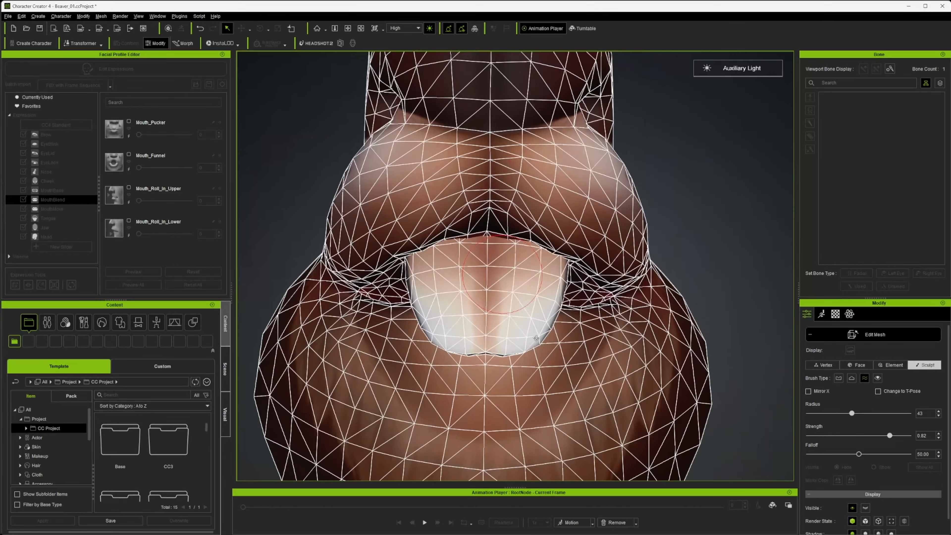
pyautogui.moveTo(488, 216)
pyautogui.mouseDown()
pyautogui.moveTo(464, 217)
pyautogui.moveTo(511, 219)
pyautogui.mouseUp()
pyautogui.click(903, 335)
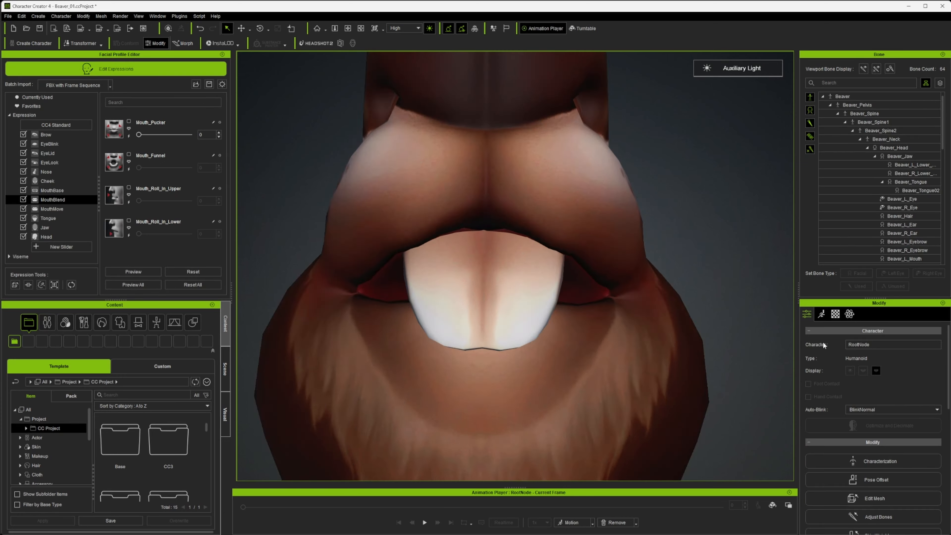
# Step: Store the edited mouth shape in the Mouth_Funnel expression and test its slider, ending at 0
pyautogui.scroll(-4, 685, 316)
pyautogui.moveTo(685, 316); pyautogui.dragTo(454, 331, button='right')
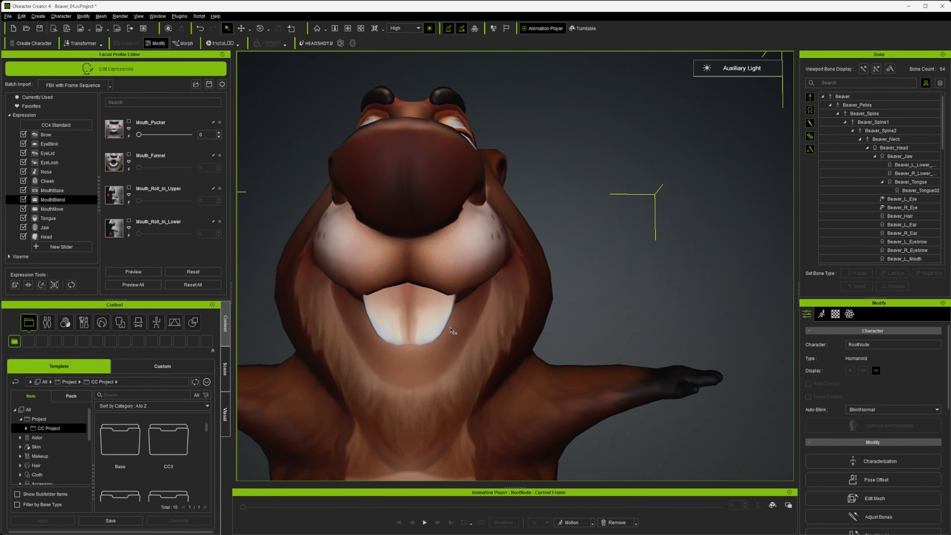
pyautogui.click(128, 171)
pyautogui.moveTo(189, 171); pyautogui.dragTo(48, 177)
pyautogui.scroll(-2, 403, 278)
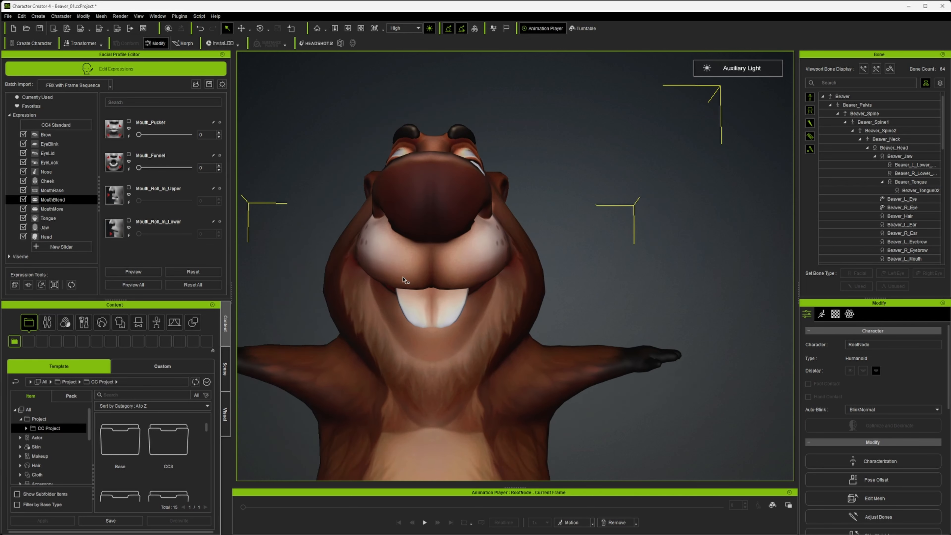
pyautogui.moveTo(403, 278); pyautogui.dragTo(522, 294, button='right')
pyautogui.moveTo(523, 294); pyautogui.dragTo(409, 286, button='middle')
pyautogui.scroll(3, 409, 286)
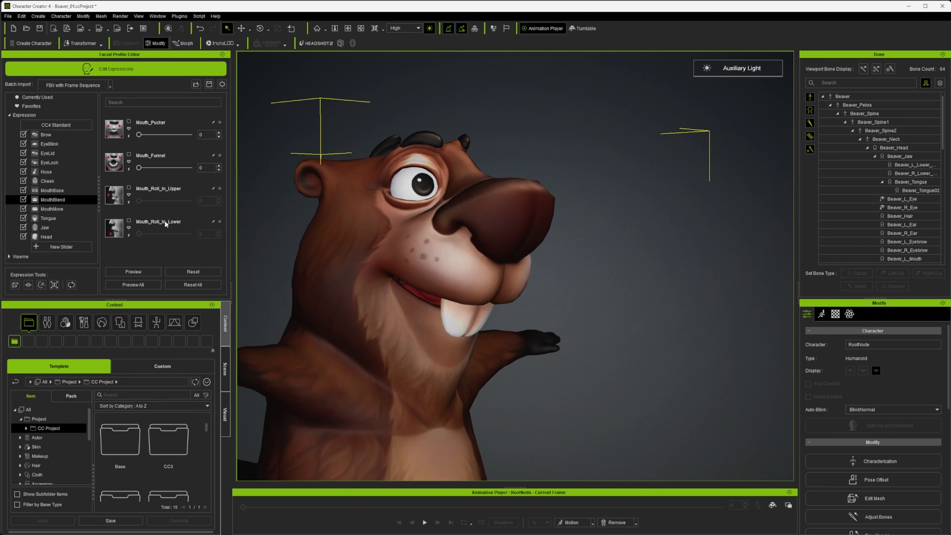
# Step: Show the MouthMove expressions and start editing the facial bones
pyautogui.click(68, 209)
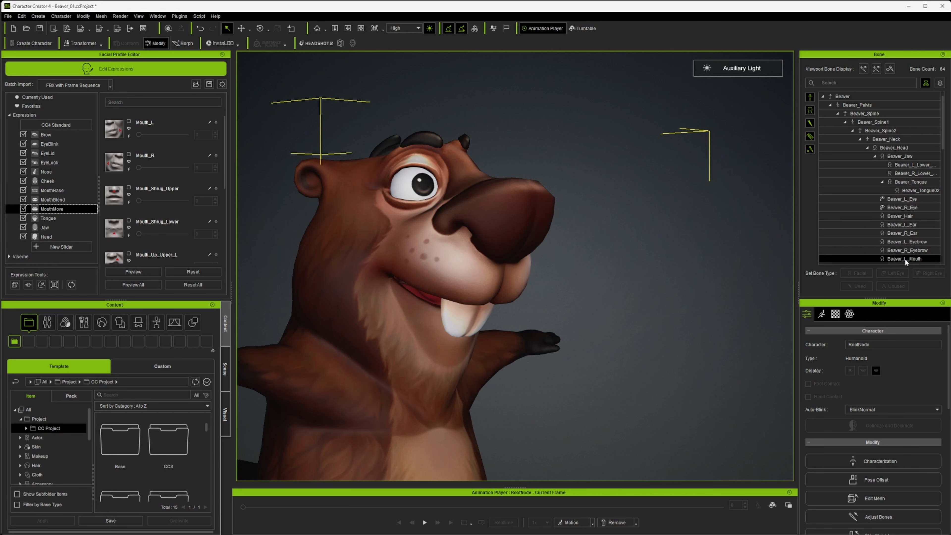
pyautogui.click(877, 260)
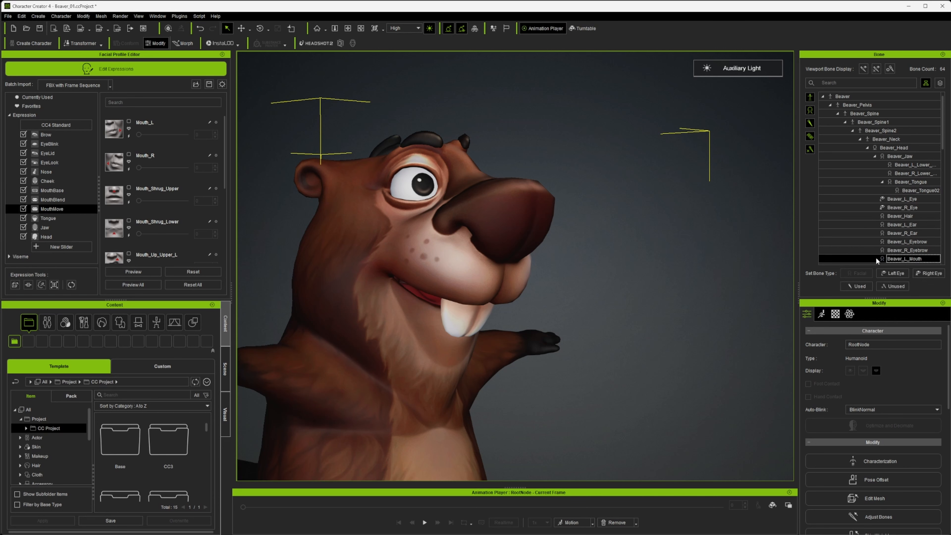
pyautogui.click(55, 288)
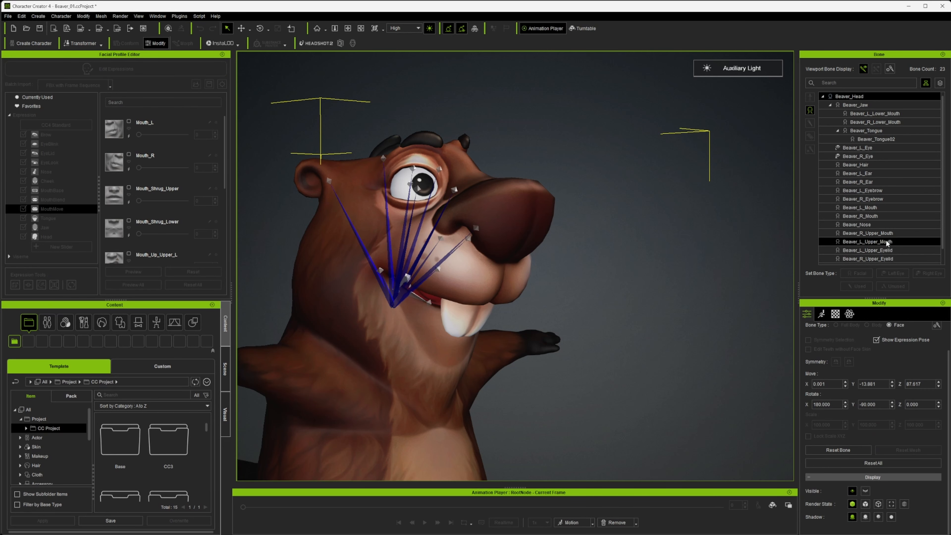
# Step: Try rotating the Beaver_R_Upper_Mouth bone to lift the upper lip, and undo the rotation
pyautogui.click(886, 234)
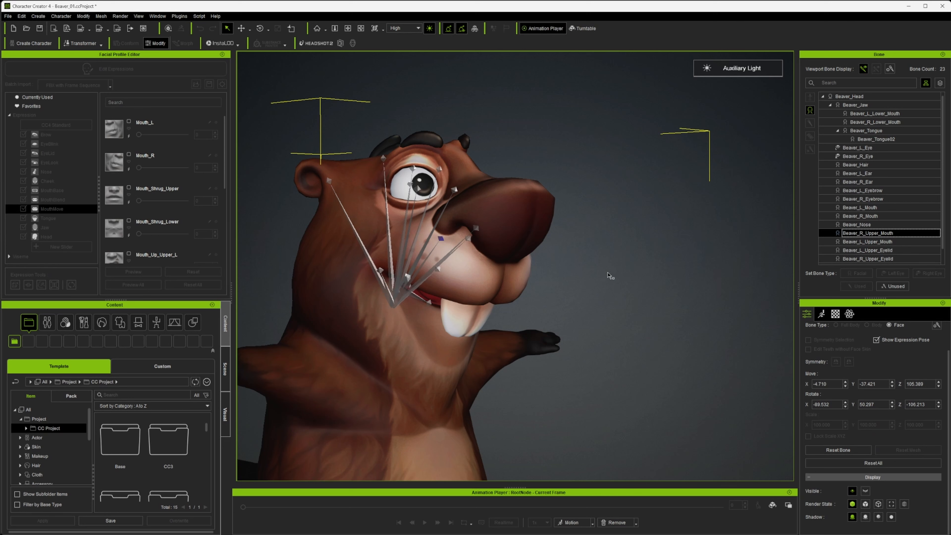
pyautogui.moveTo(590, 292); pyautogui.dragTo(451, 262, button='right')
pyautogui.press('e')
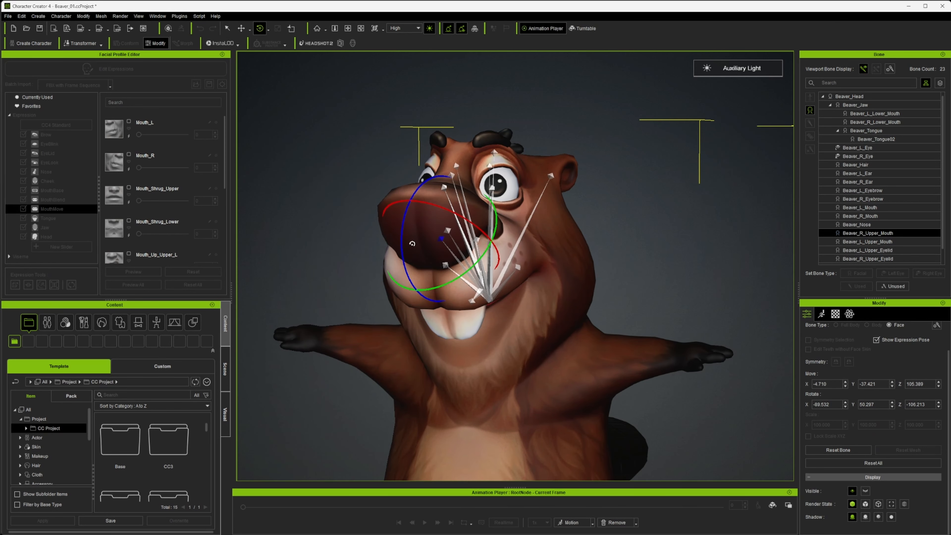
pyautogui.moveTo(406, 243); pyautogui.dragTo(425, 228)
pyautogui.moveTo(445, 229); pyautogui.dragTo(684, 228, button='right')
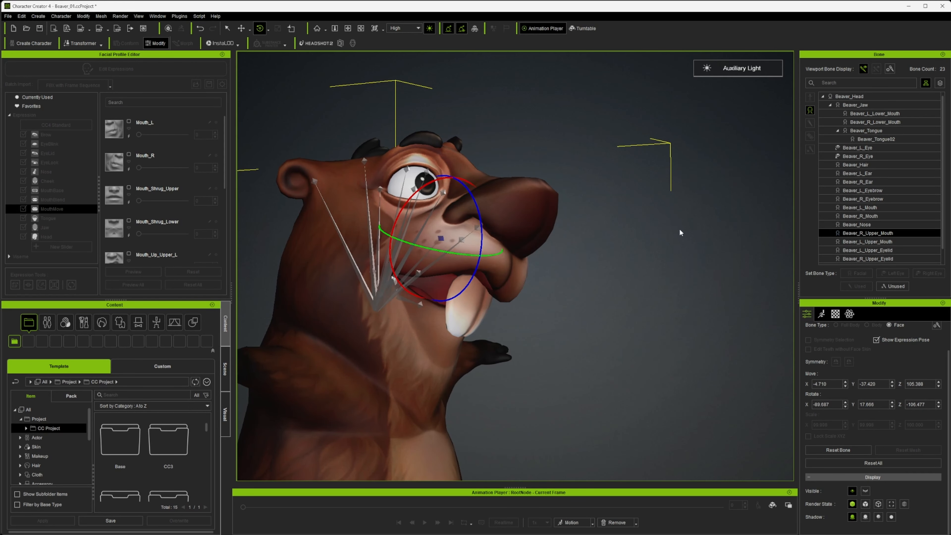
pyautogui.hotkey('ctrl', 'z')
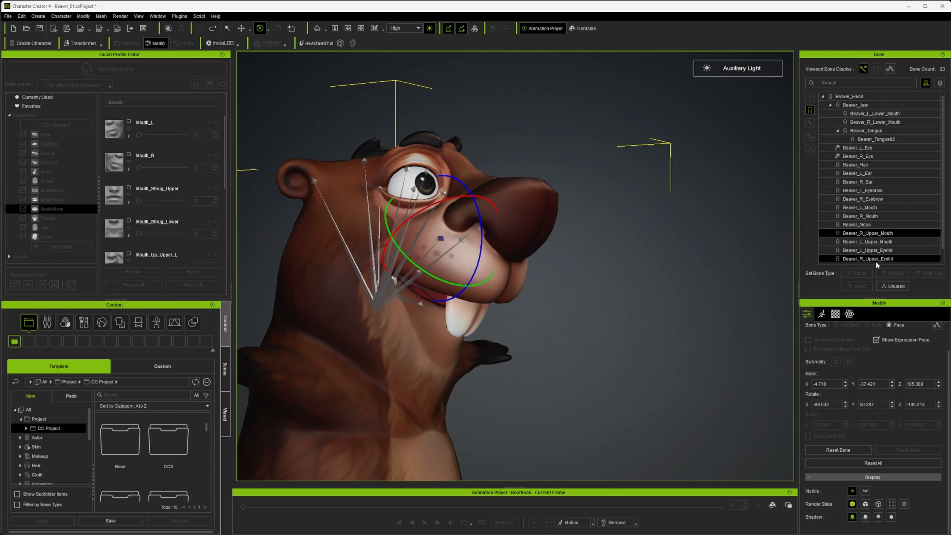
# Step: Try rotating the Beaver_R_Mouth bone in side view, and undo the rotation
pyautogui.scroll(-1, 873, 254)
pyautogui.click(870, 202)
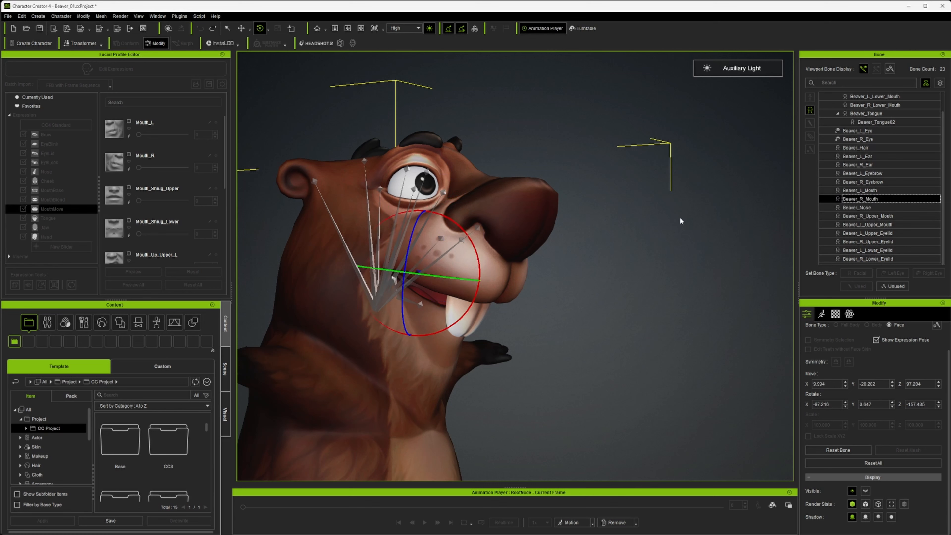
pyautogui.moveTo(492, 265); pyautogui.dragTo(509, 243)
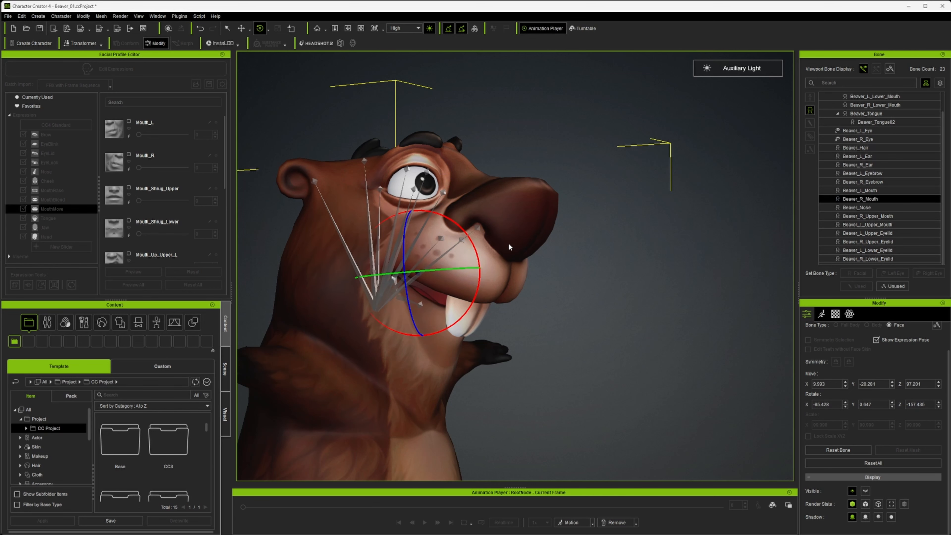
pyautogui.hotkey('ctrl', 'z')
# Step: Try rotating and moving the Beaver_R_Mouth bone inward and up from the front, and undo both changes
pyautogui.press('alt')
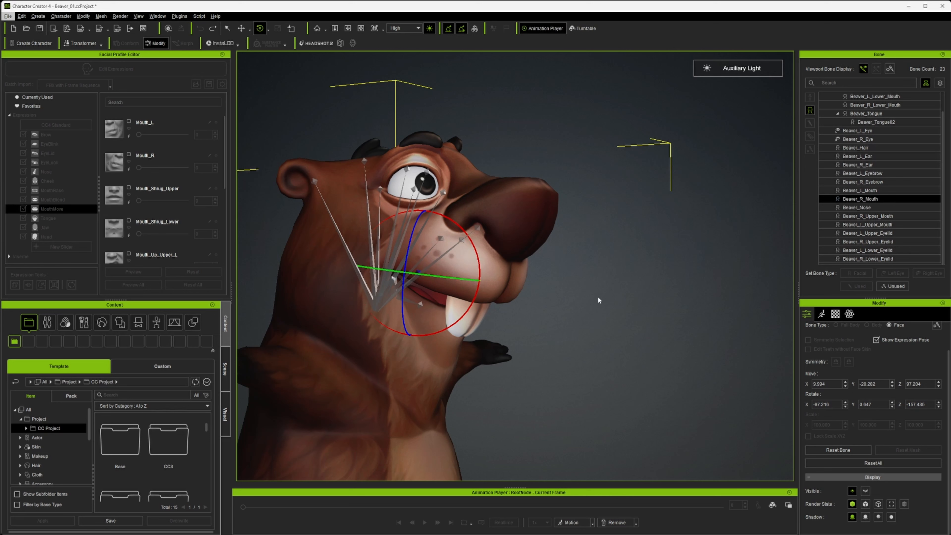
pyautogui.keyDown('alt'); pyautogui.moveTo(645, 332); pyautogui.dragTo(480, 338); pyautogui.keyUp('alt')
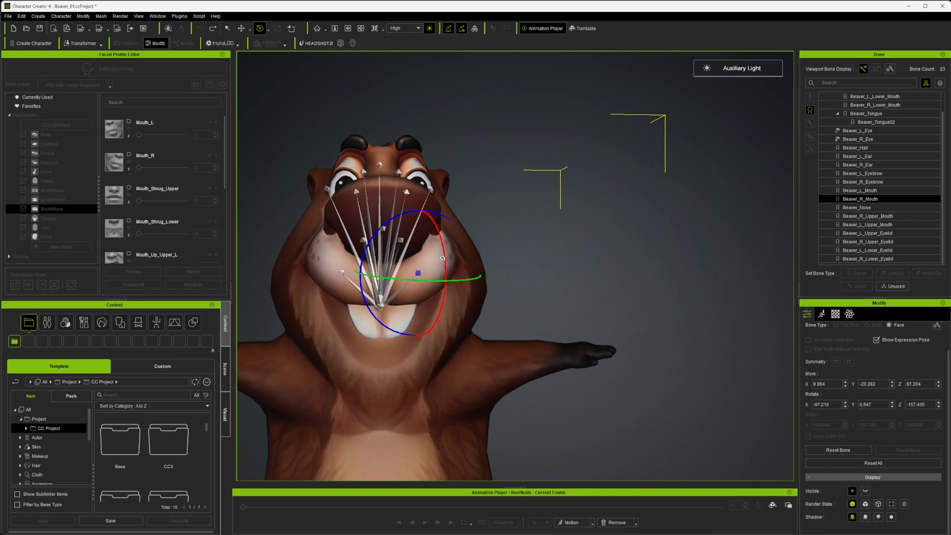
pyautogui.moveTo(442, 259); pyautogui.dragTo(397, 232)
pyautogui.press('w')
pyautogui.moveTo(439, 259); pyautogui.dragTo(419, 245)
pyautogui.keyDown('alt'); pyautogui.moveTo(446, 287); pyautogui.dragTo(627, 315); pyautogui.keyUp('alt')
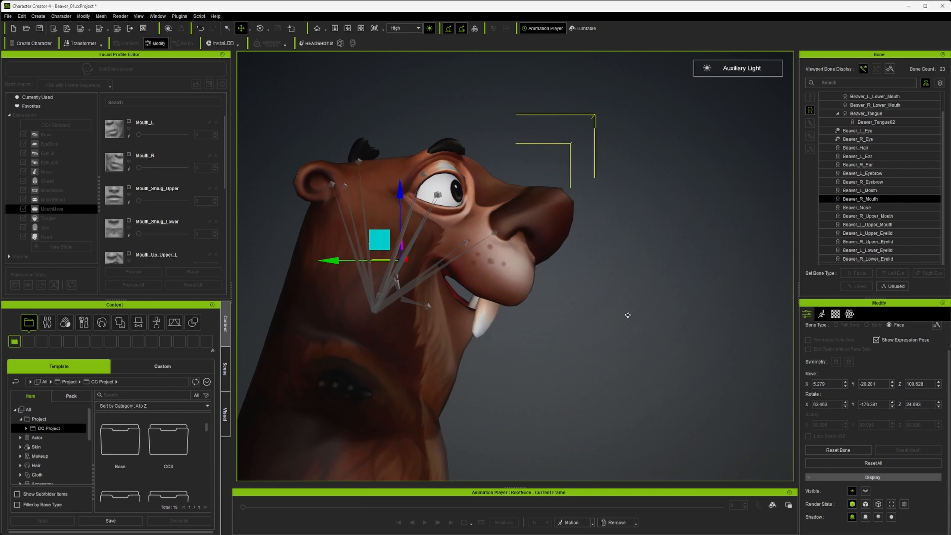
pyautogui.hotkey('ctrl', 'z')
pyautogui.hotkey('ctrl', 'z')
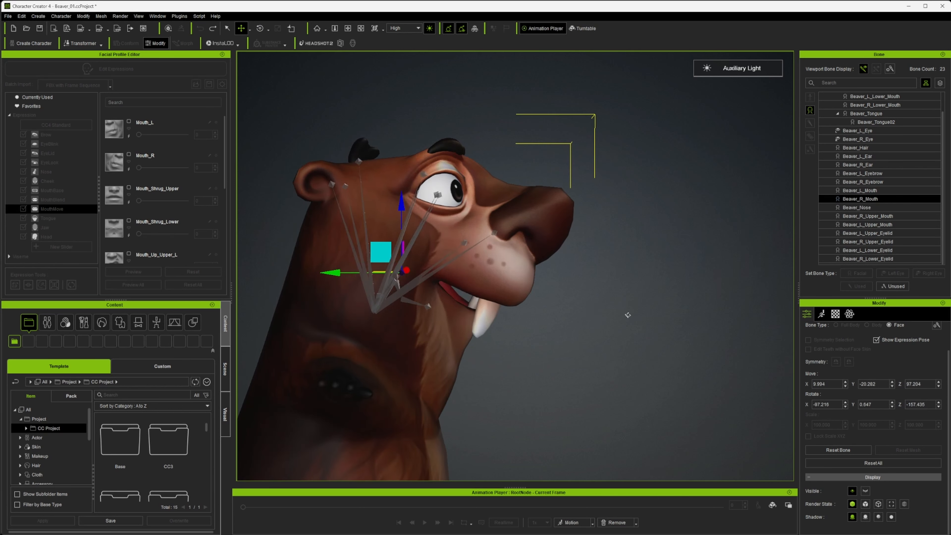
pyautogui.keyDown('alt'); pyautogui.moveTo(635, 320); pyautogui.dragTo(383, 323); pyautogui.keyUp('alt')
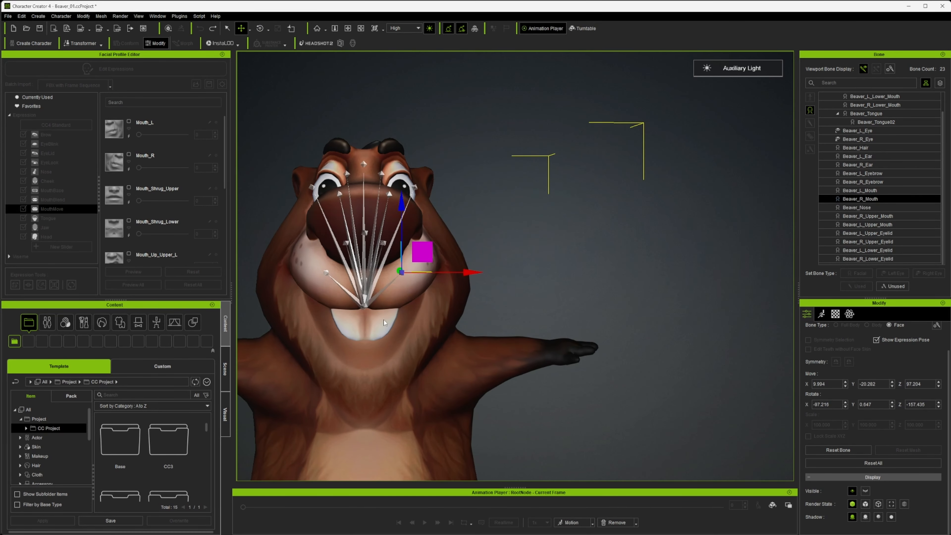
pyautogui.hotkey('ctrl', 'y')
pyautogui.hotkey('ctrl', 'z')
# Step: Rotate the Beaver_R_Upper_Mouth and Beaver_L_Upper_Mouth bones to skew the upper lip to one side for the Mouth_L expression
pyautogui.click(870, 225)
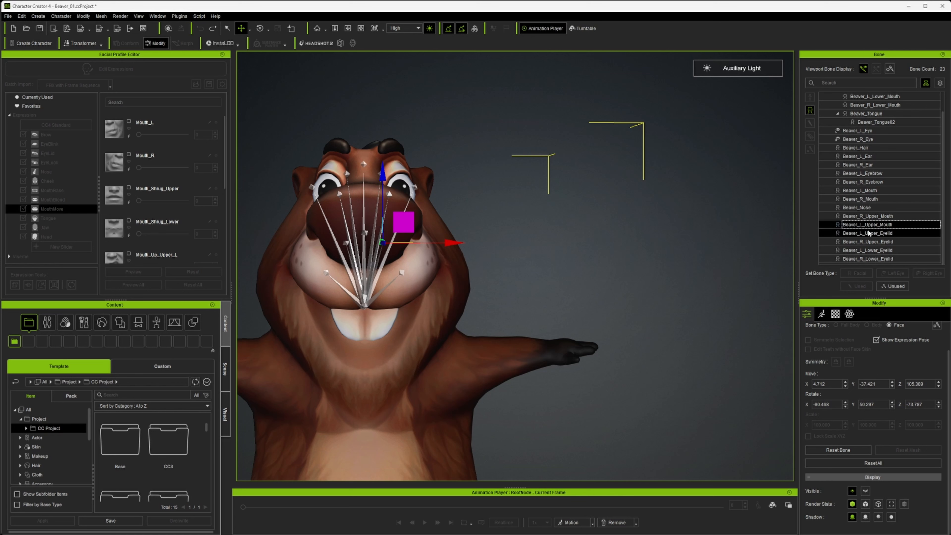
pyautogui.click(872, 216)
pyautogui.press('e')
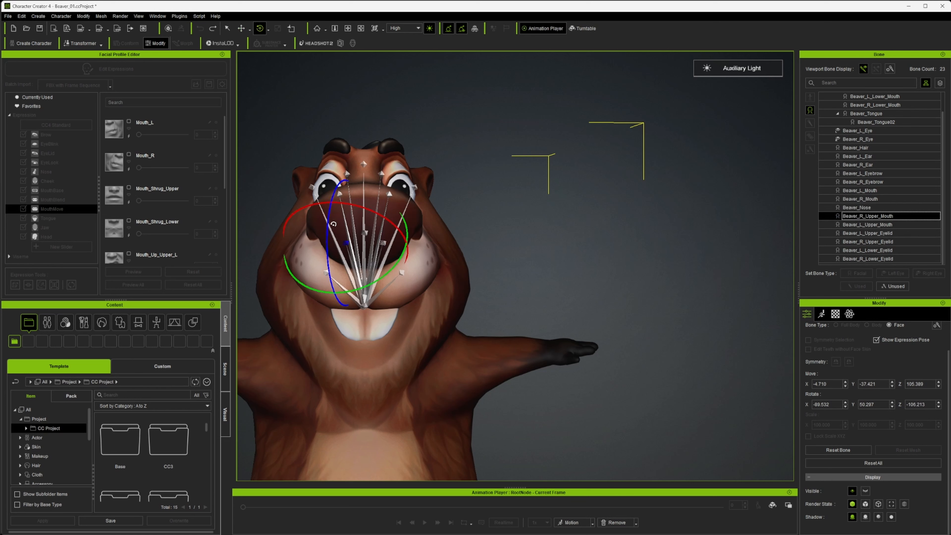
pyautogui.moveTo(334, 225); pyautogui.dragTo(330, 215)
pyautogui.hotkey('ctrl', 'z')
pyautogui.moveTo(389, 271); pyautogui.dragTo(402, 269)
pyautogui.click(867, 224)
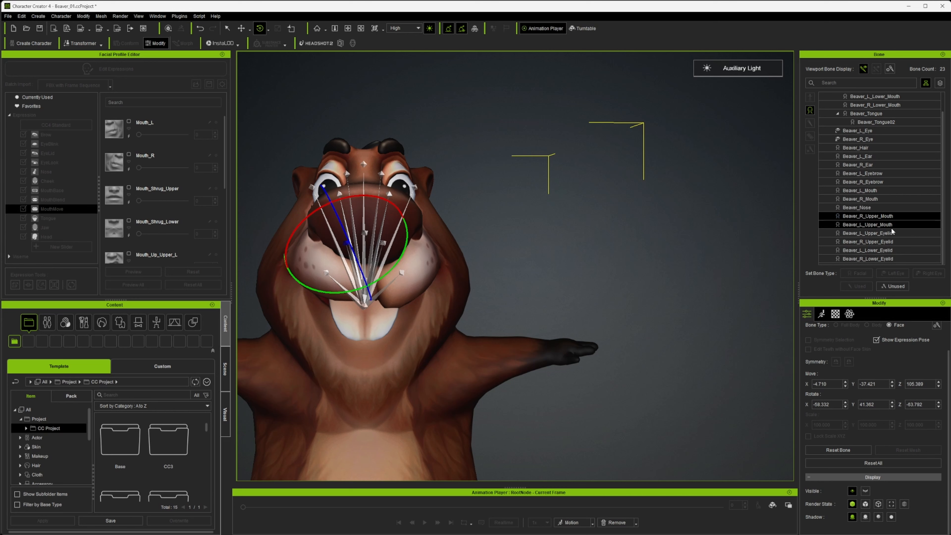
pyautogui.moveTo(406, 274)
pyautogui.mouseDown()
pyautogui.moveTo(418, 274)
pyautogui.moveTo(404, 283)
pyautogui.mouseUp()
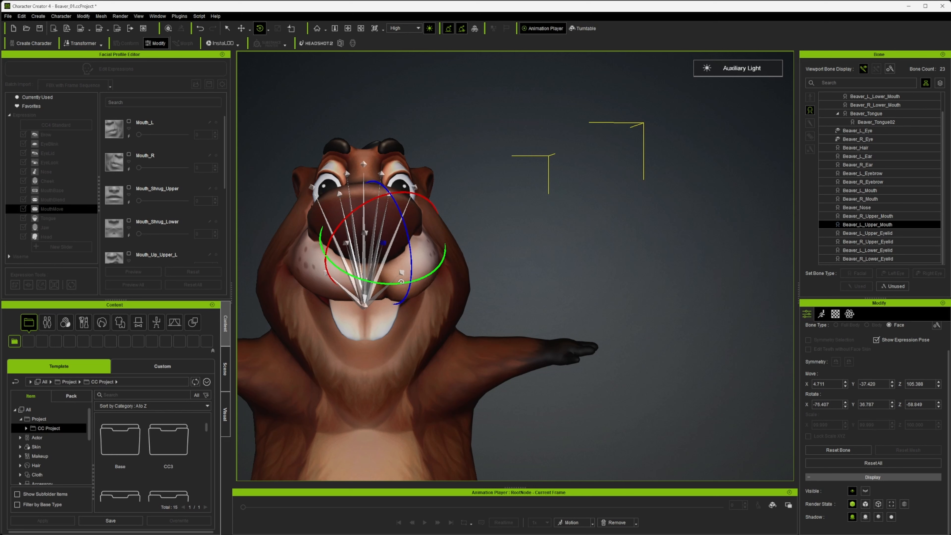
# Step: Rotate the Beaver_Nose bone to swing and tilt the nose sideways, to match the skewed upper lip
pyautogui.click(876, 210)
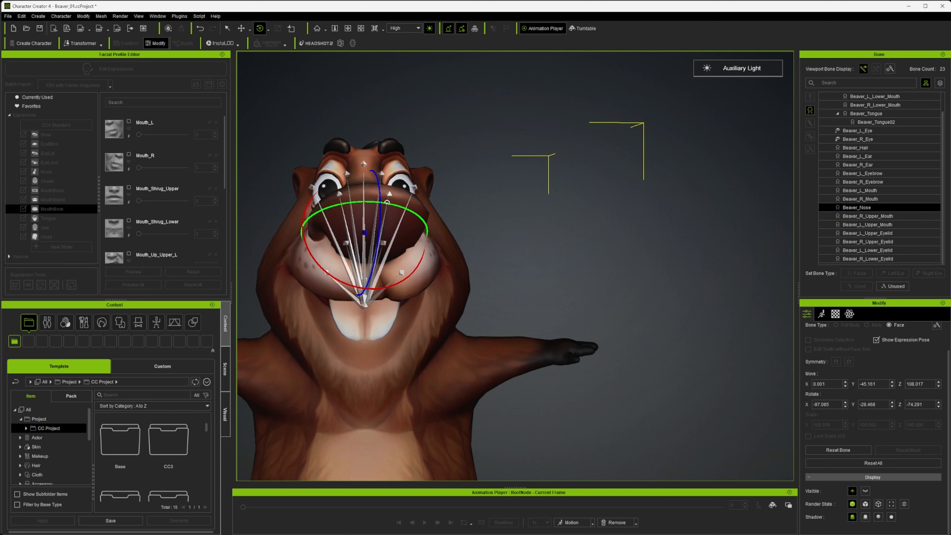
pyautogui.moveTo(381, 197); pyautogui.dragTo(397, 215)
pyautogui.moveTo(304, 255); pyautogui.dragTo(310, 258)
pyautogui.moveTo(476, 285)
pyautogui.keyDown('alt'); pyautogui.mouseDown(button='right')
pyautogui.moveTo(266, 296)
pyautogui.moveTo(460, 293)
pyautogui.mouseUp(button='right'); pyautogui.keyUp('alt')
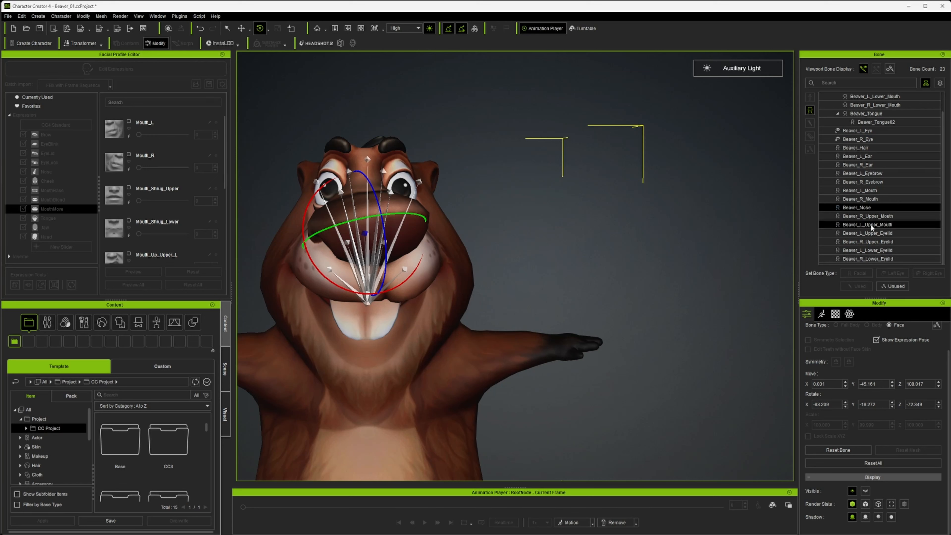
# Step: Try rotating the Beaver_R_Mouth bone from the front, and undo the rotation
pyautogui.click(871, 200)
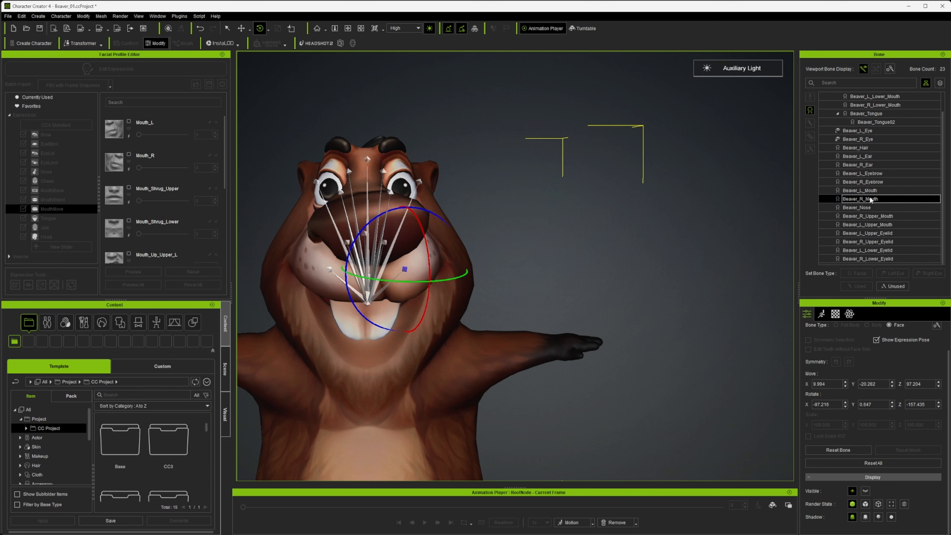
pyautogui.click(867, 192)
pyautogui.click(866, 200)
pyautogui.moveTo(465, 272); pyautogui.dragTo(458, 273)
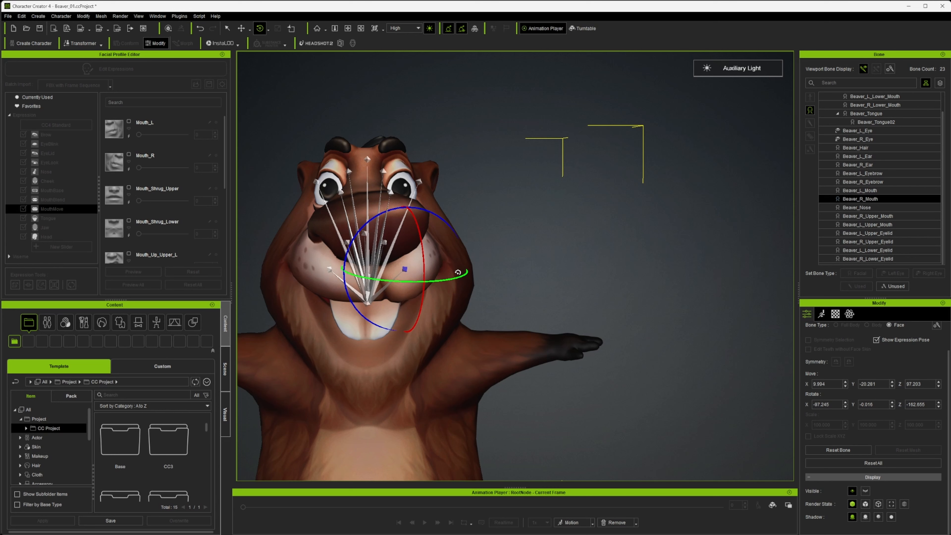
pyautogui.hotkey('ctrl', 'z')
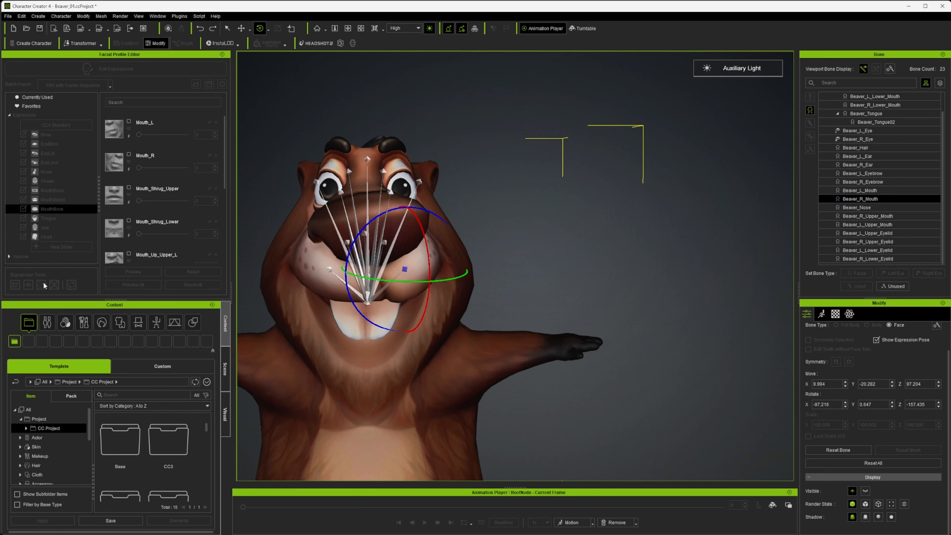
# Step: Finish the facial bone edit and test the Mouth_L expression, returning its strength to 0
pyautogui.scroll(2, 870, 336)
pyautogui.click(871, 336)
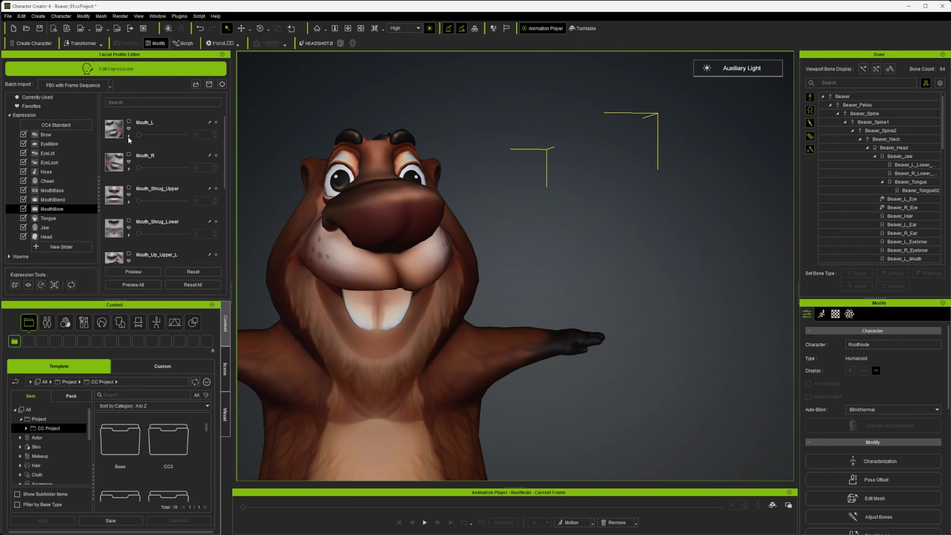
pyautogui.moveTo(139, 134); pyautogui.dragTo(92, 132)
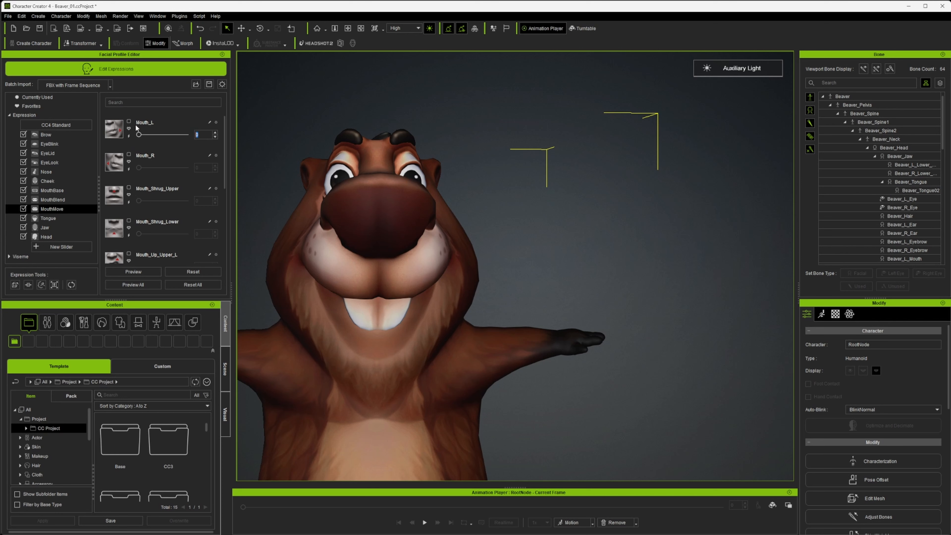
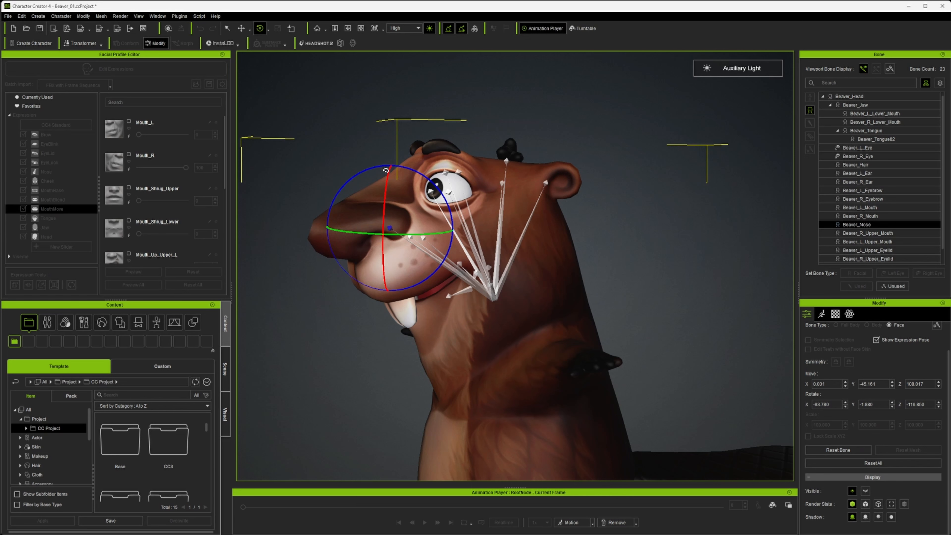
# Step: Tilt the Beaver_Nose bone to about X -98, Y -6, Z -116 for Mouth_R, and finish the bone edit
pyautogui.moveTo(386, 171); pyautogui.dragTo(365, 226)
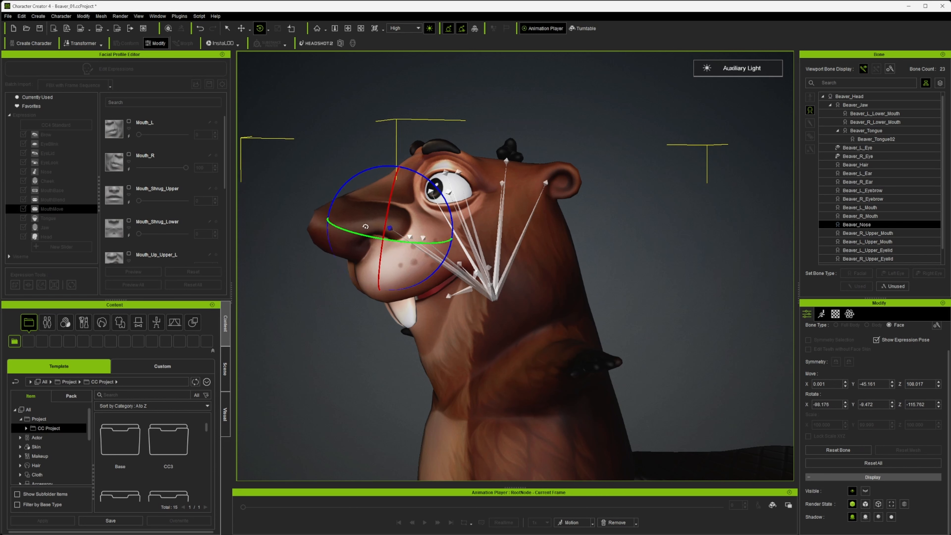
pyautogui.scroll(2, 897, 346)
pyautogui.click(862, 334)
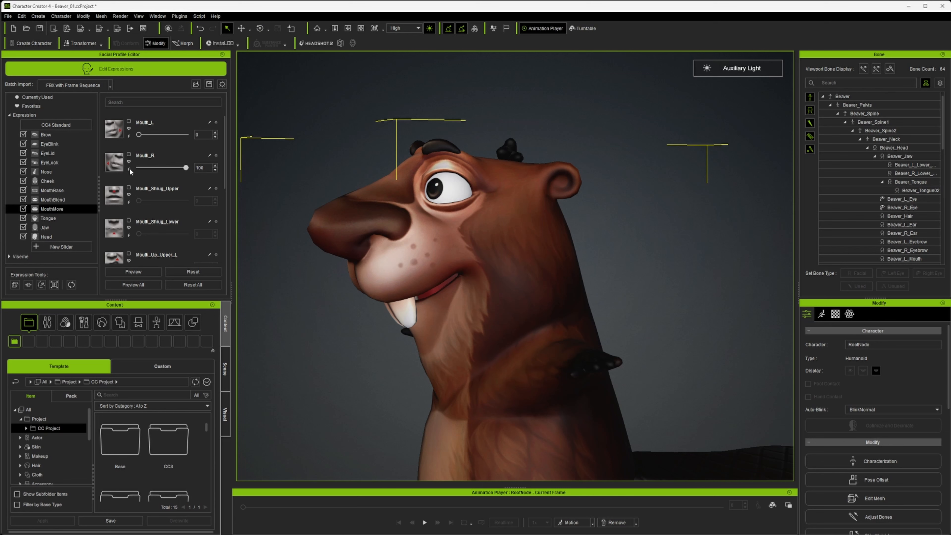
# Step: Compare the Mouth_R and Mouth_L expressions across their ranges, leaving Mouth_R at 100 and Mouth_L at 0
pyautogui.moveTo(186, 168); pyautogui.dragTo(137, 168)
pyautogui.moveTo(138, 135); pyautogui.dragTo(97, 141)
pyautogui.moveTo(140, 167); pyautogui.dragTo(186, 168)
# Step: Tilt the Beaver_Nose bone further up to about X -99, Y -22, Z -114 for Mouth_R, and finish the bone edit
pyautogui.click(391, 230)
pyautogui.press('e')
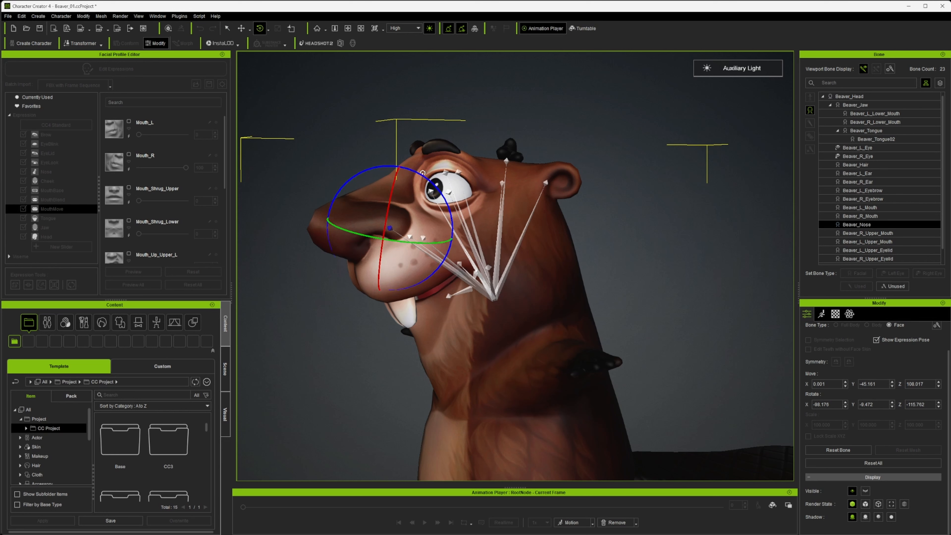
pyautogui.moveTo(429, 174); pyautogui.dragTo(429, 175)
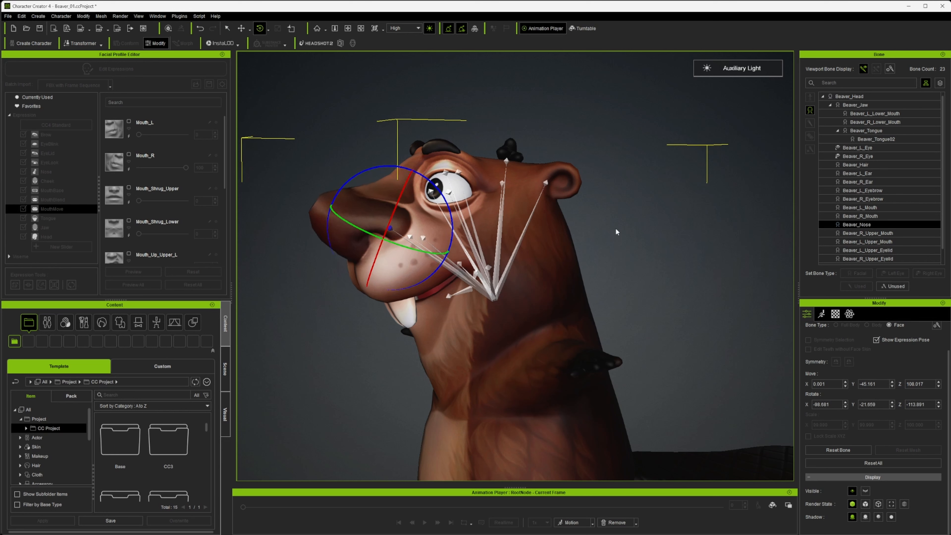
pyautogui.scroll(2, 901, 372)
pyautogui.click(877, 334)
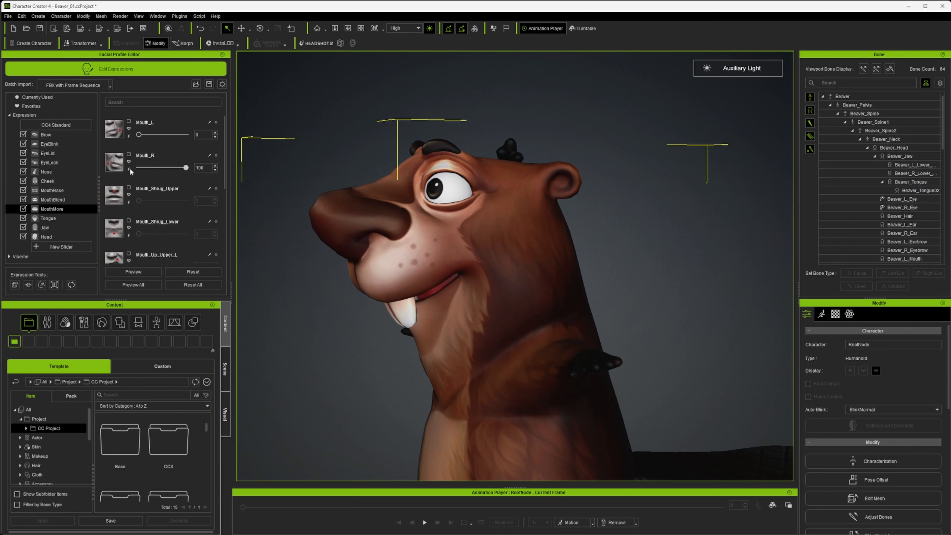
# Step: Test the Mouth_R and Mouth_L expressions from the front, returning both to 0
pyautogui.moveTo(185, 168); pyautogui.dragTo(82, 168)
pyautogui.keyDown('alt'); pyautogui.moveTo(351, 247); pyautogui.dragTo(543, 263, button='right'); pyautogui.keyUp('alt')
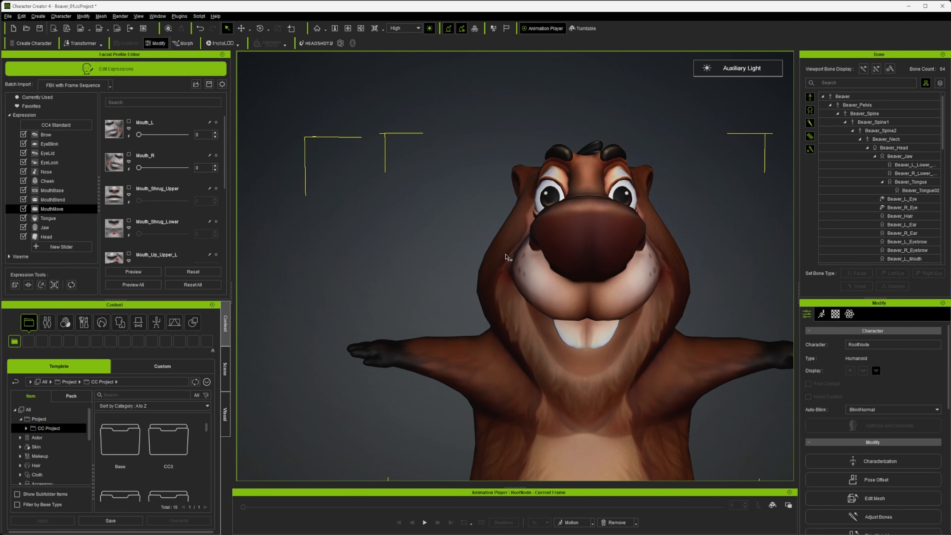
pyautogui.moveTo(139, 167); pyautogui.dragTo(120, 175)
pyautogui.moveTo(139, 135)
pyautogui.mouseDown()
pyautogui.moveTo(212, 137)
pyautogui.moveTo(127, 142)
pyautogui.mouseUp()
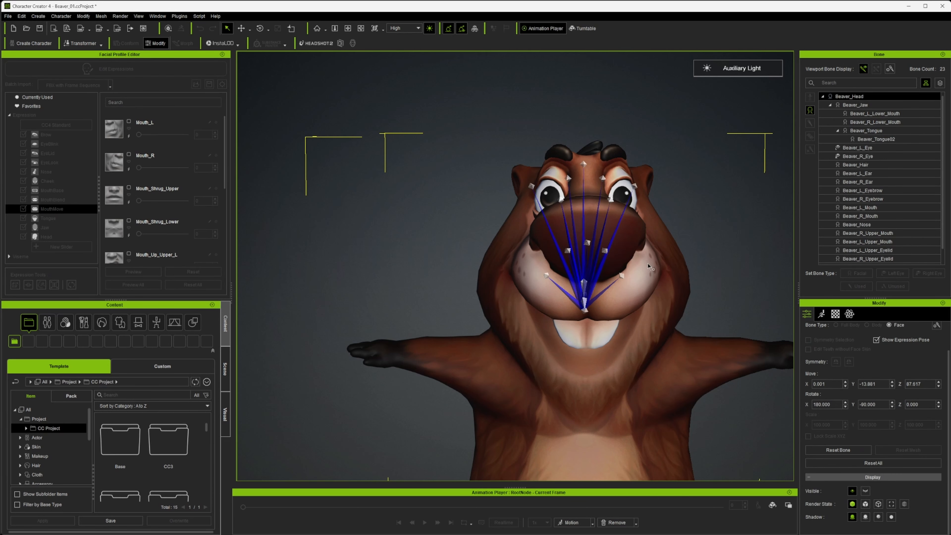
# Step: Edit the facial bones for Mouth_Shrug_Upper and rotate the Beaver_L_Upper_Mouth bone to lift that side of the upper lip
pyautogui.click(612, 255)
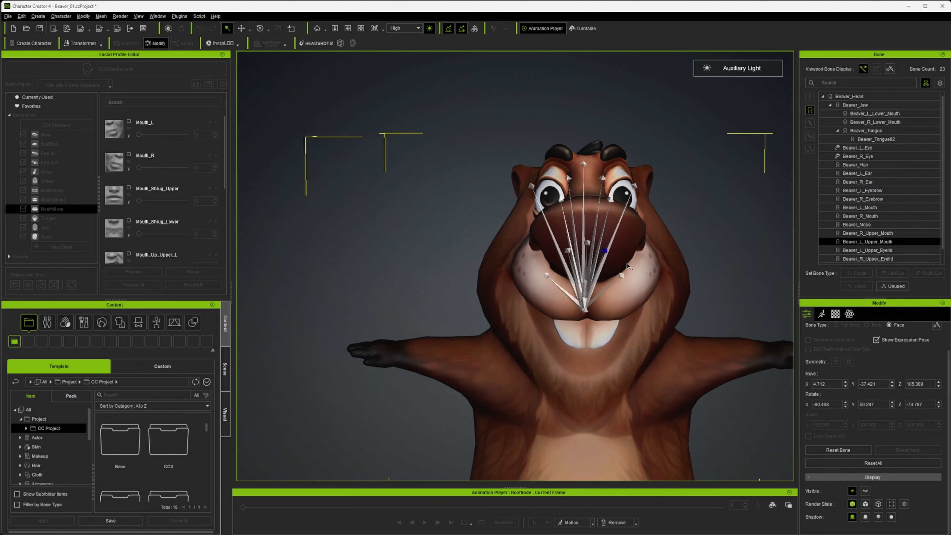
pyautogui.moveTo(614, 259); pyautogui.dragTo(550, 229, button='right')
pyautogui.press('e')
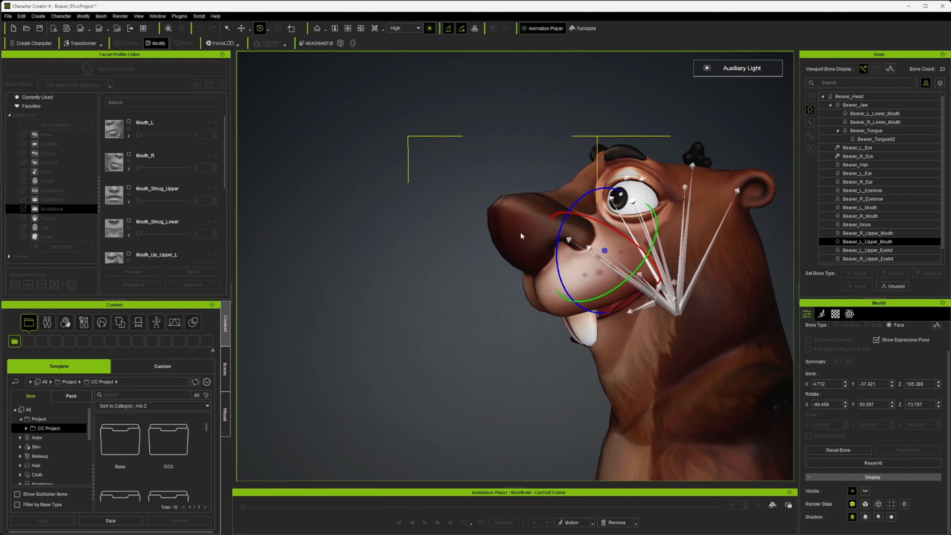
pyautogui.moveTo(412, 255); pyautogui.dragTo(569, 225, button='right')
pyautogui.moveTo(628, 262); pyautogui.dragTo(628, 254)
# Step: Rotate the Beaver_R_Upper_Mouth bone to about X -90, Y 32, Z -106 to lift the upper lip's other side evenly
pyautogui.click(569, 250)
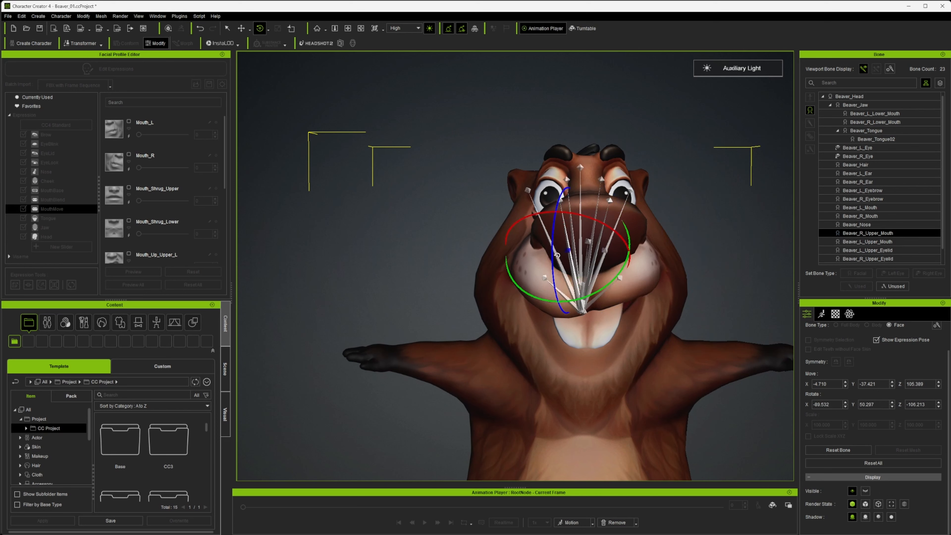
pyautogui.moveTo(554, 254); pyautogui.dragTo(554, 248)
pyautogui.moveTo(546, 308); pyautogui.dragTo(545, 278, button='right')
pyautogui.moveTo(544, 278); pyautogui.dragTo(548, 273)
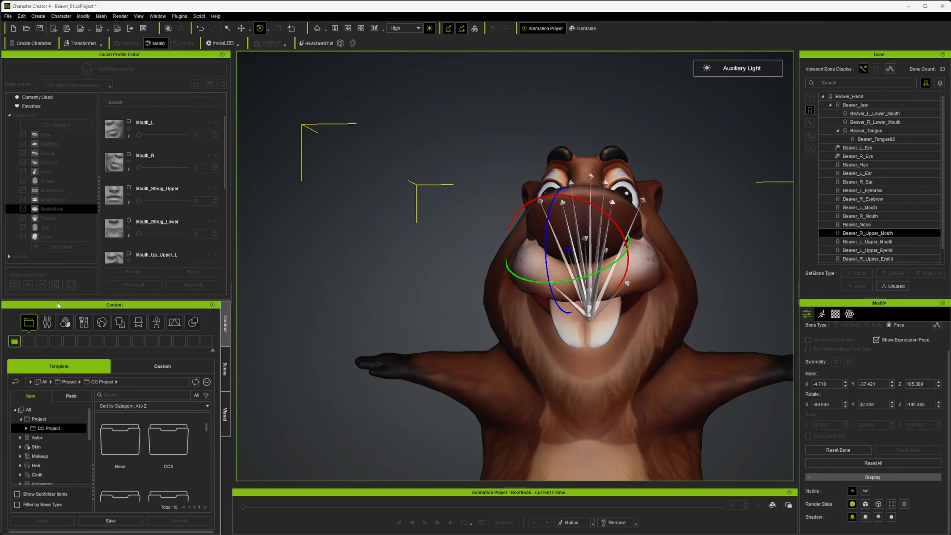
# Step: Finish the upper lip bone edit and test the Mouth_Shrug_Upper expression, returning its strength to 0
pyautogui.scroll(2, 835, 388)
pyautogui.click(865, 335)
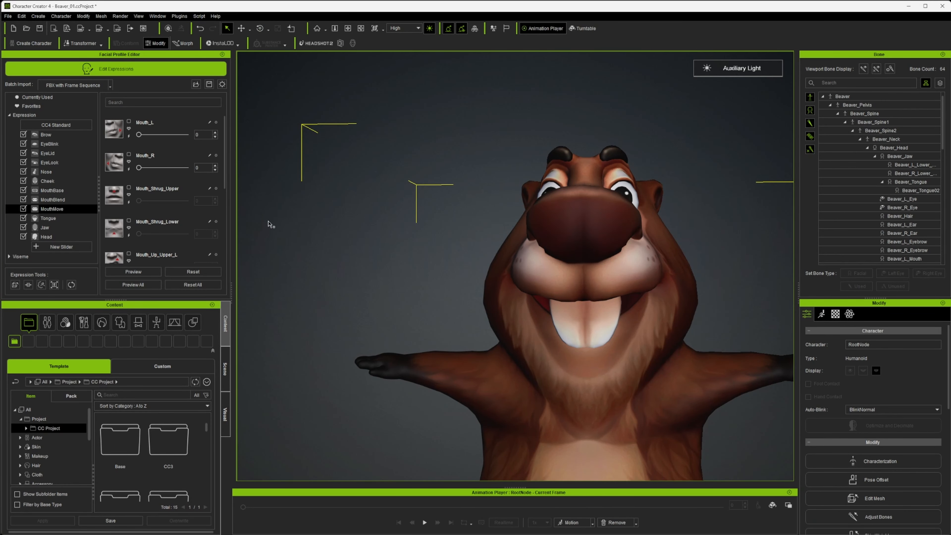
pyautogui.click(128, 203)
pyautogui.moveTo(186, 203); pyautogui.dragTo(38, 202)
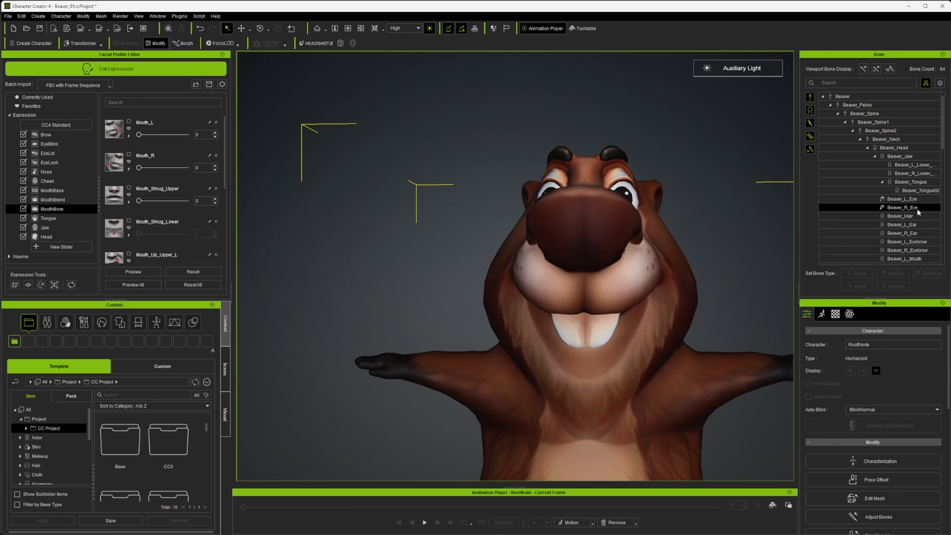
# Step: Select the Beaver_L_Lower_Mouth bone and widen the bone list to fit the full bone names
pyautogui.moveTo(652, 322); pyautogui.dragTo(431, 321, button='right')
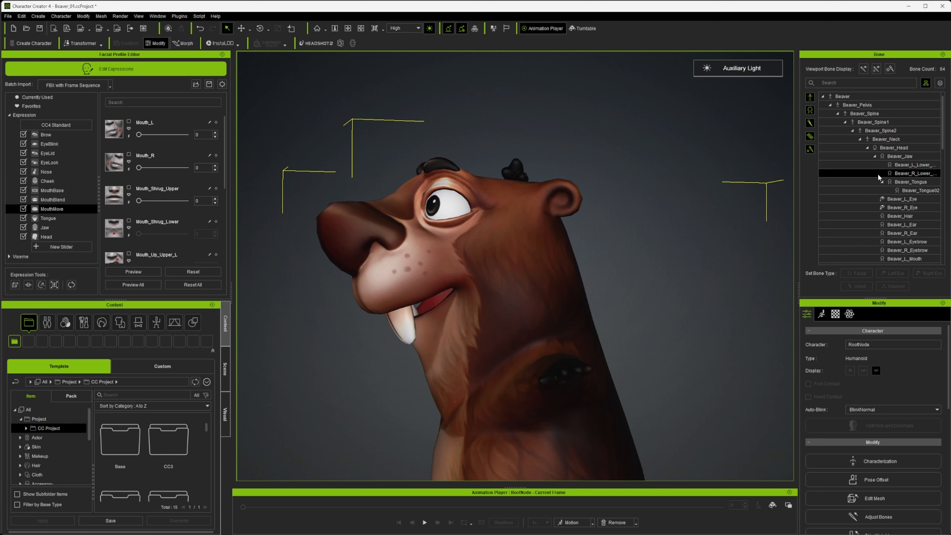
pyautogui.click(897, 165)
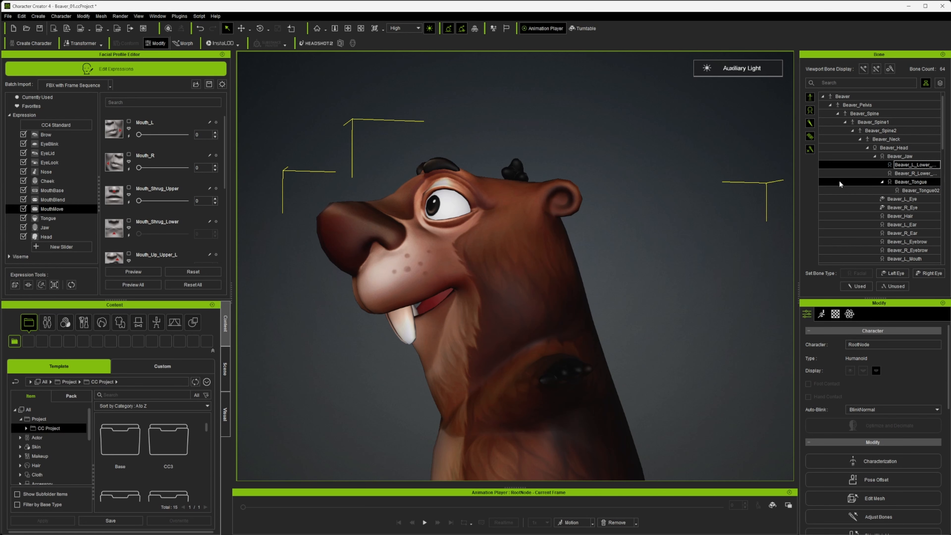
pyautogui.moveTo(797, 178); pyautogui.dragTo(748, 174)
pyautogui.press('e')
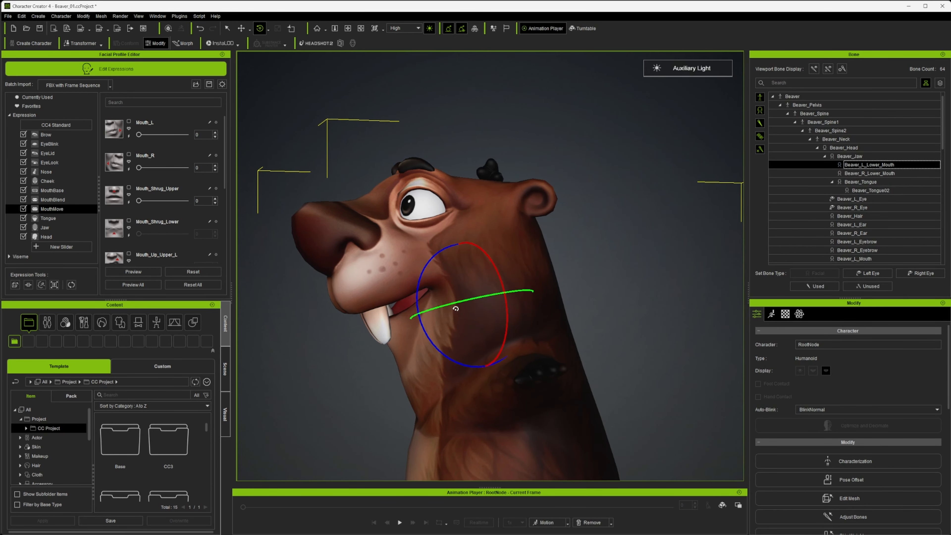
pyautogui.moveTo(414, 300); pyautogui.dragTo(492, 292, button='right')
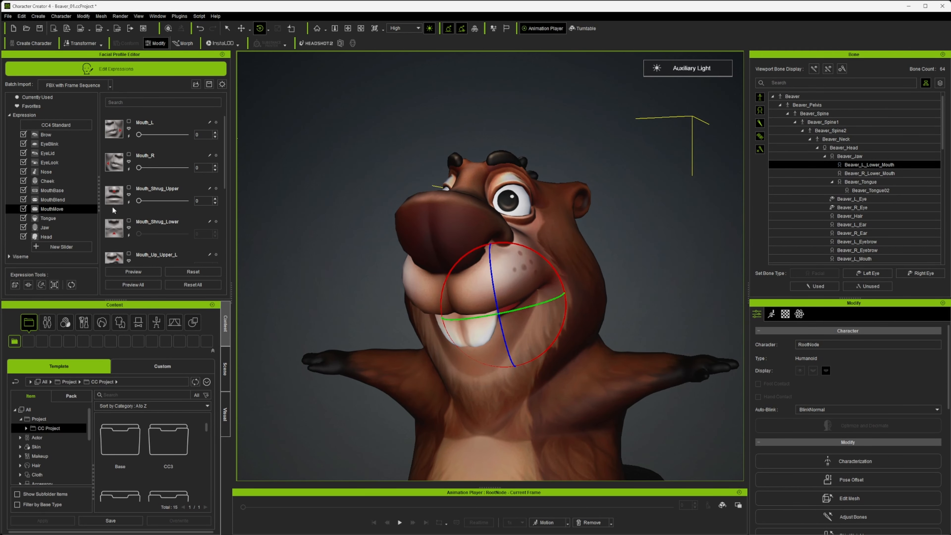
# Step: Start editing the facial bones and rotate the Beaver_L_Lower_Mouth and Beaver_R_Lower_Mouth bones slightly to raise the lower lip
pyautogui.click(55, 285)
pyautogui.scroll(-1, 870, 202)
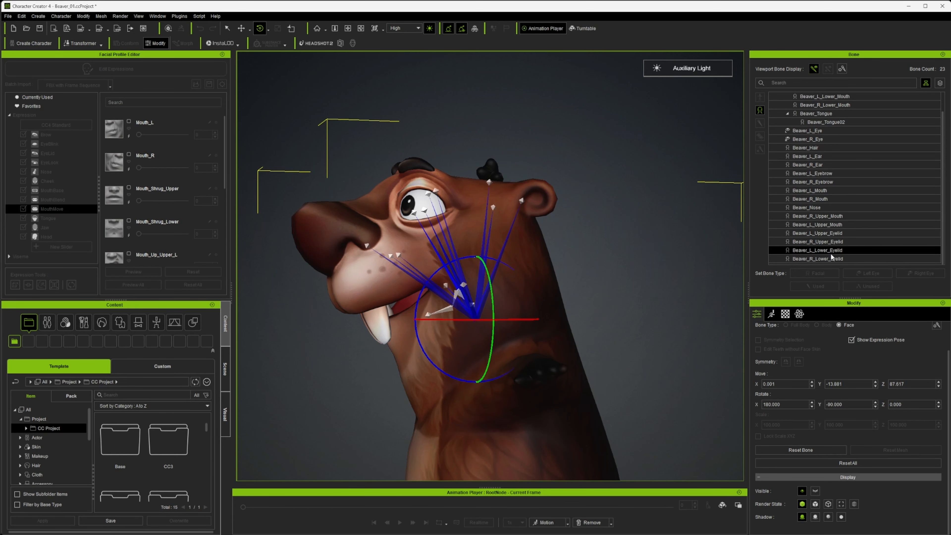
pyautogui.scroll(1, 821, 182)
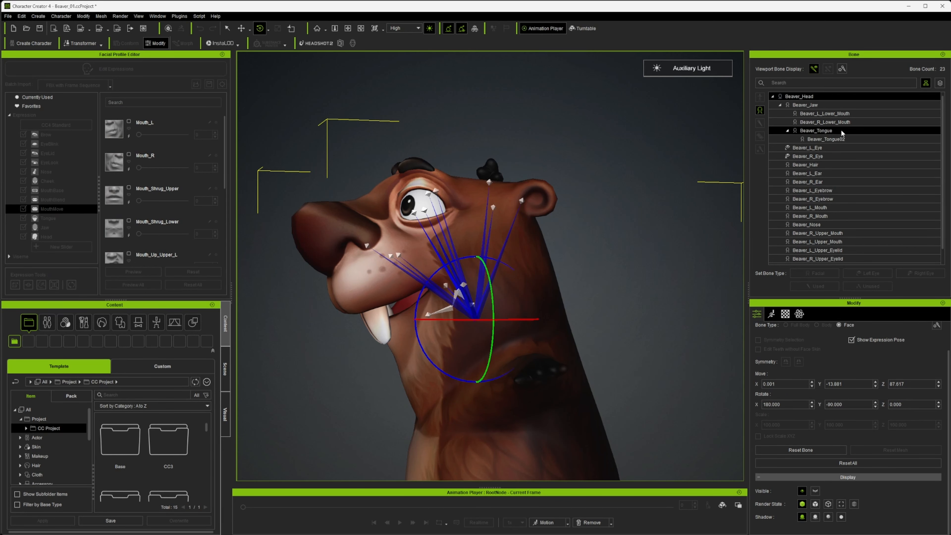
pyautogui.click(835, 113)
pyautogui.moveTo(428, 263); pyautogui.dragTo(433, 262)
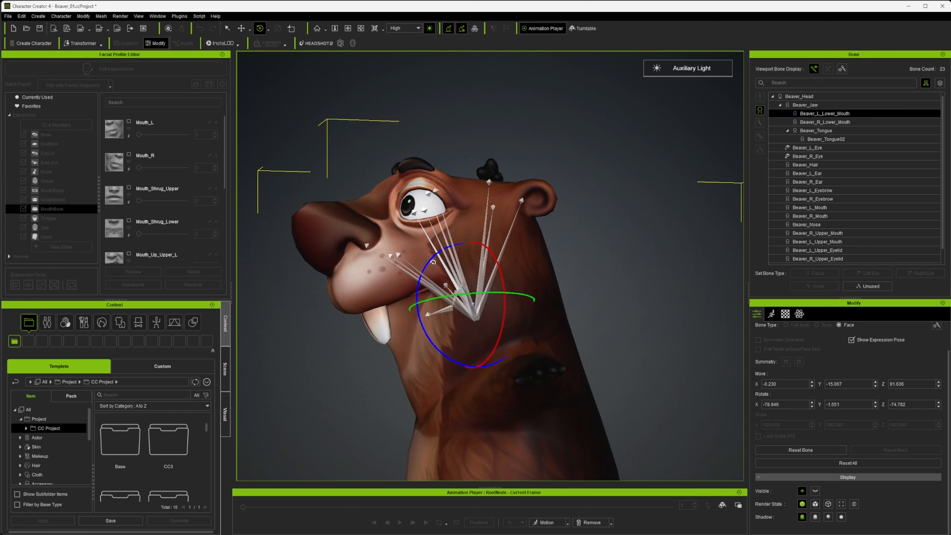
pyautogui.moveTo(462, 295); pyautogui.dragTo(618, 286, button='right')
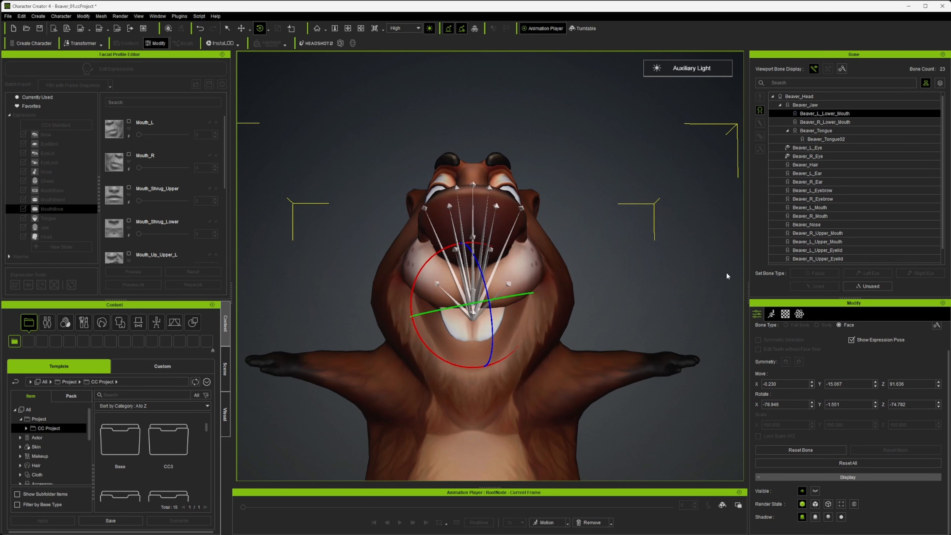
pyautogui.click(831, 122)
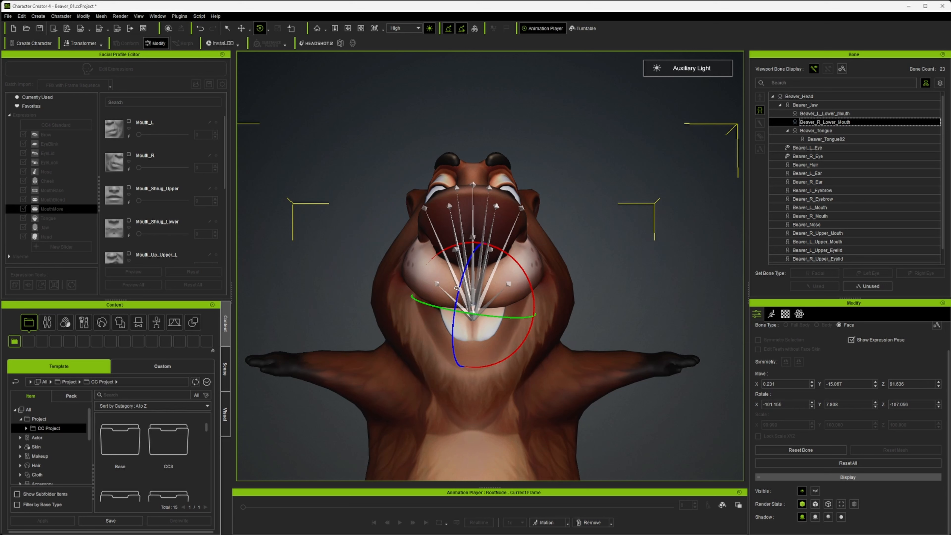
pyautogui.moveTo(460, 288); pyautogui.dragTo(455, 283)
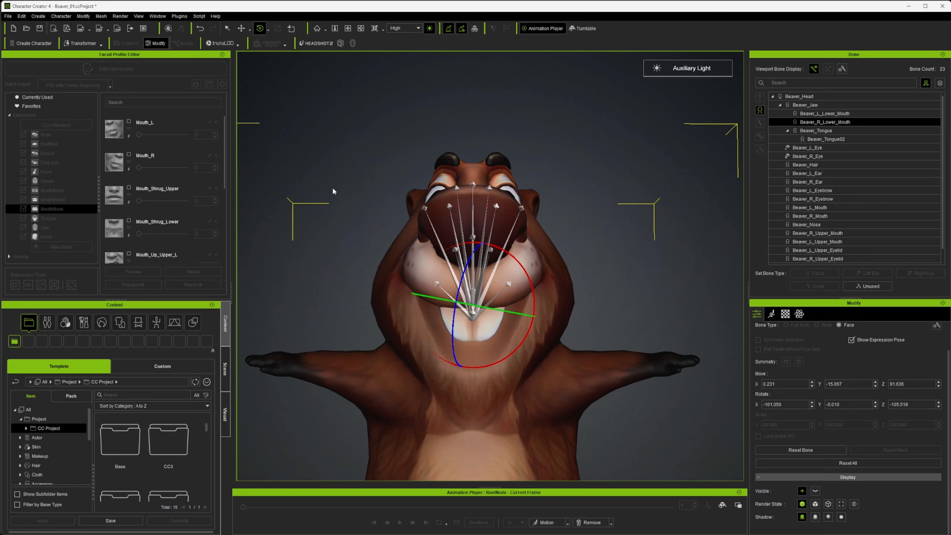
# Step: Finish the lower lip bone edit, assign the pose to Mouth_Shrug_Lower and test it, returning its strength to 0
pyautogui.scroll(2, 785, 348)
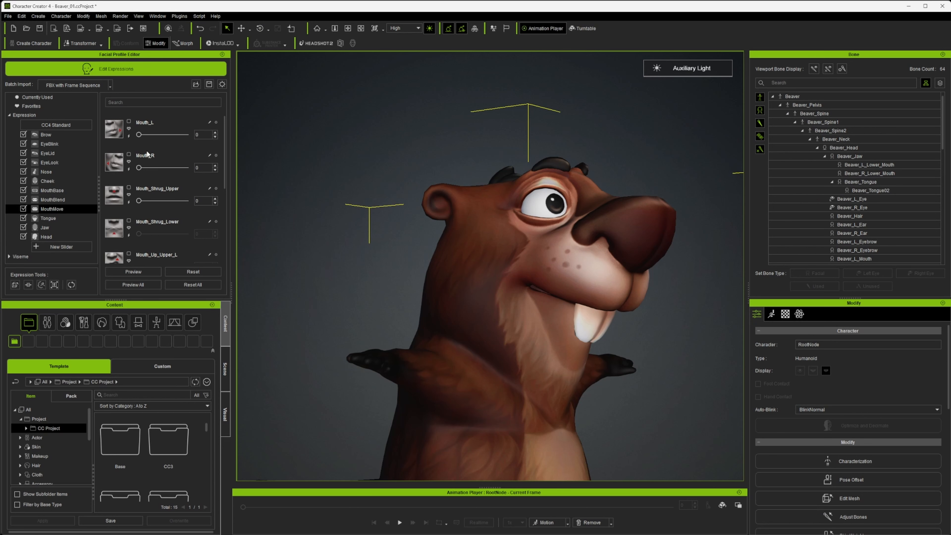
pyautogui.click(129, 234)
pyautogui.moveTo(185, 233); pyautogui.dragTo(103, 232)
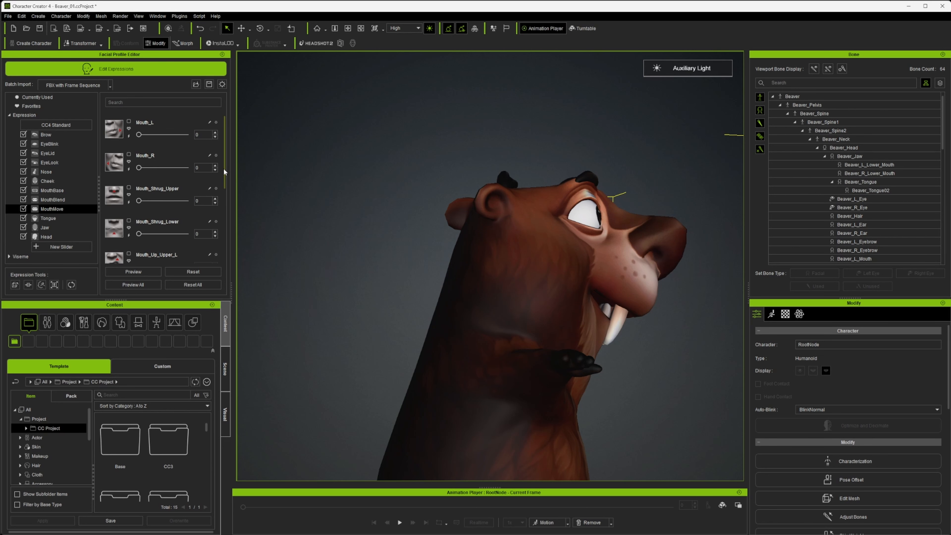
# Step: Start editing the facial bones and rotate the Beaver_R_Mouth bone slightly to raise the mouth corner
pyautogui.moveTo(224, 169); pyautogui.dragTo(223, 199)
pyautogui.keyDown('alt'); pyautogui.moveTo(437, 260); pyautogui.dragTo(138, 260); pyautogui.keyUp('alt')
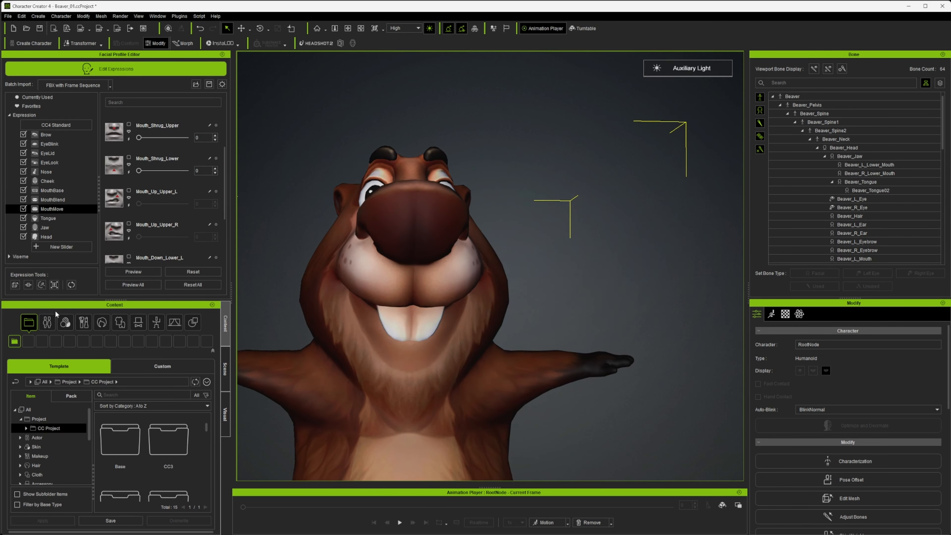
pyautogui.keyDown('alt'); pyautogui.moveTo(553, 306); pyautogui.dragTo(857, 298); pyautogui.keyUp('alt')
pyautogui.click(391, 290)
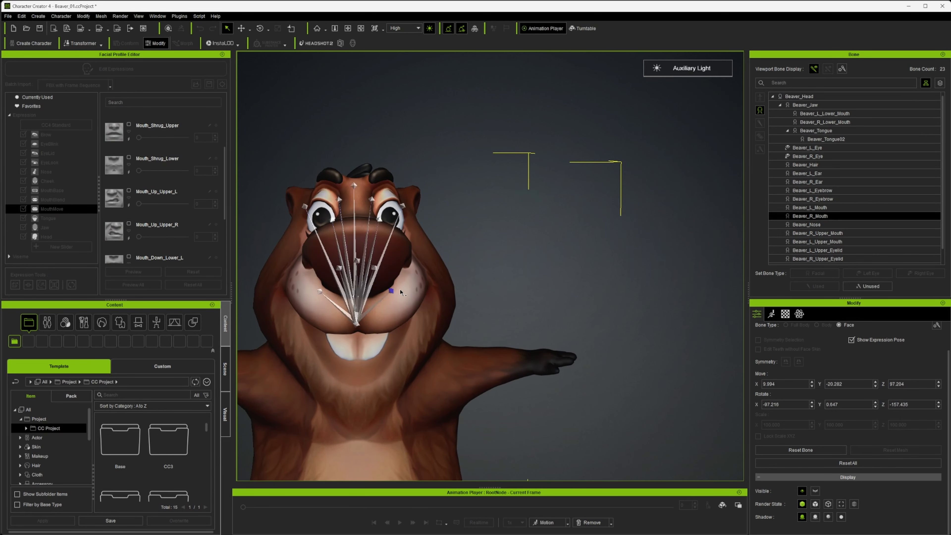
pyautogui.press('e')
pyautogui.moveTo(415, 271); pyautogui.dragTo(393, 258)
# Step: Rotate the Beaver_L_Upper_Mouth bone to about X -65, Y 24, Z -74 to lift that side of the upper lip
pyautogui.click(375, 268)
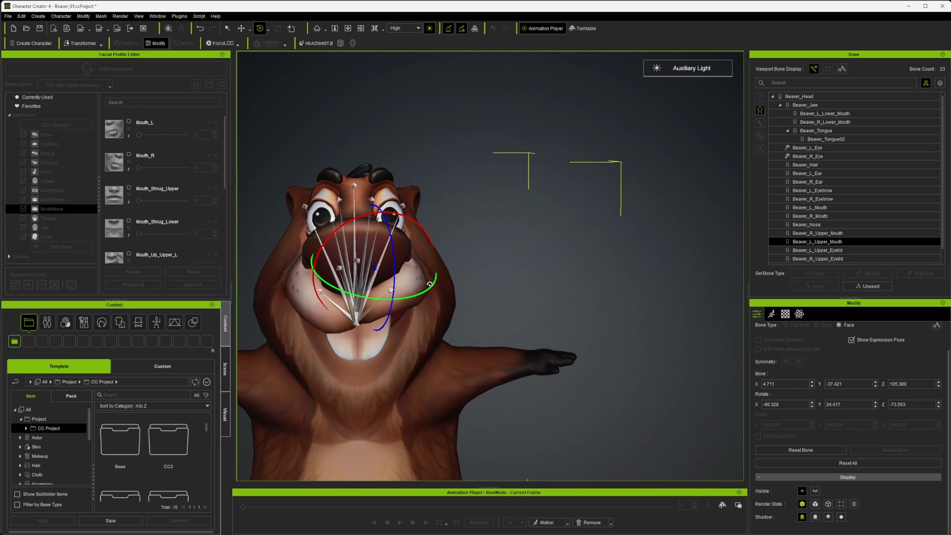
pyautogui.moveTo(420, 239); pyautogui.dragTo(419, 226)
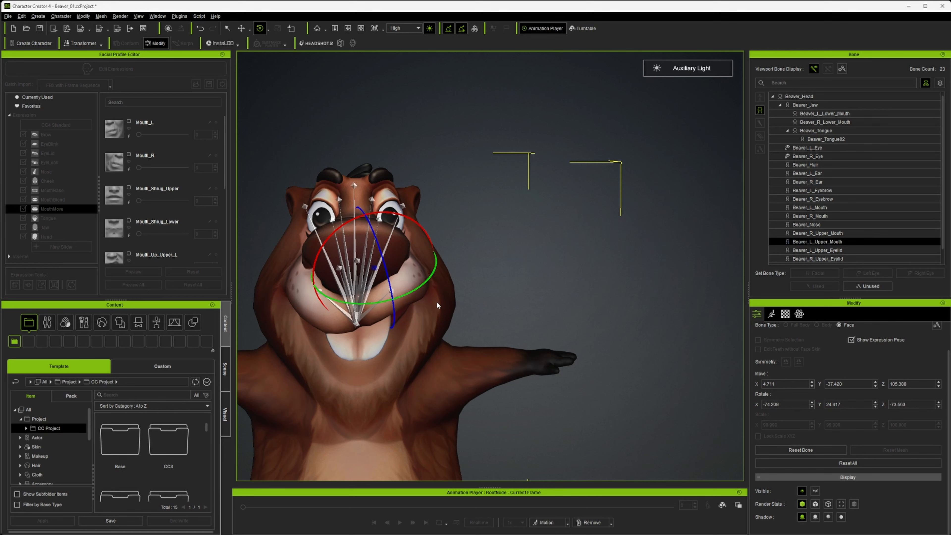
pyautogui.moveTo(438, 306); pyautogui.dragTo(421, 259, button='right')
pyautogui.moveTo(420, 232); pyautogui.dragTo(420, 225)
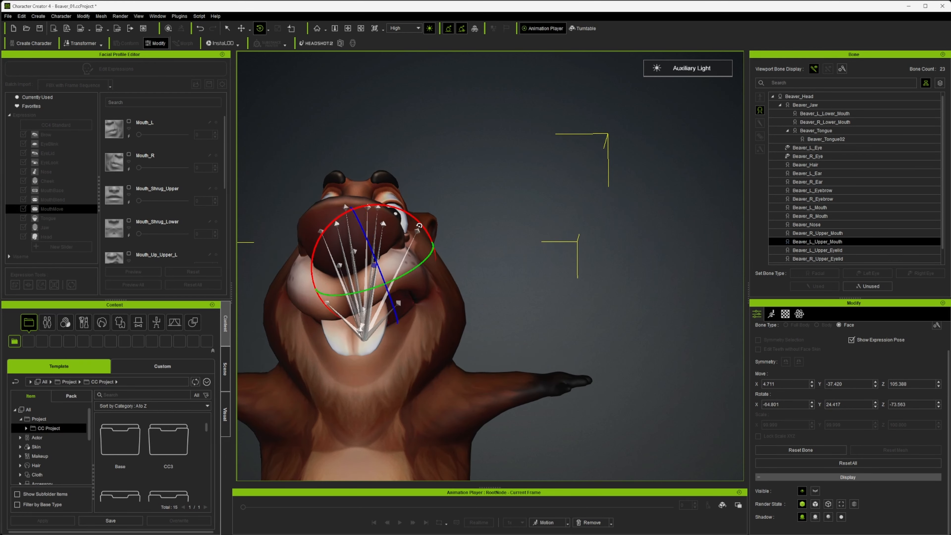
pyautogui.moveTo(440, 349); pyautogui.dragTo(495, 332, button='right')
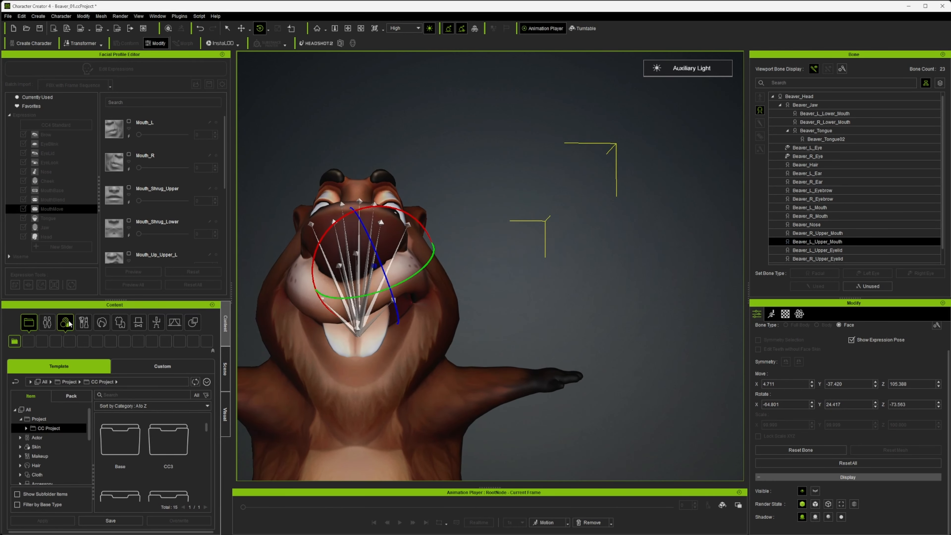
# Step: Finish the bone edit and assign the raised upper lip pose to Mouth_Up_Upper_L, leaving its strength at 0
pyautogui.scroll(2, 836, 343)
pyautogui.click(829, 334)
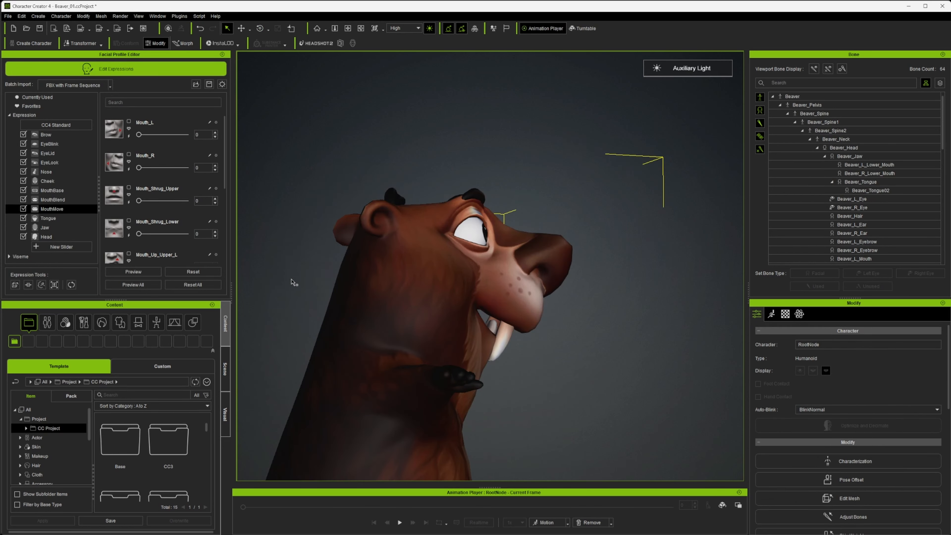
pyautogui.scroll(-3, 139, 223)
pyautogui.keyDown('alt'); pyautogui.moveTo(442, 298); pyautogui.dragTo(306, 308); pyautogui.keyUp('alt')
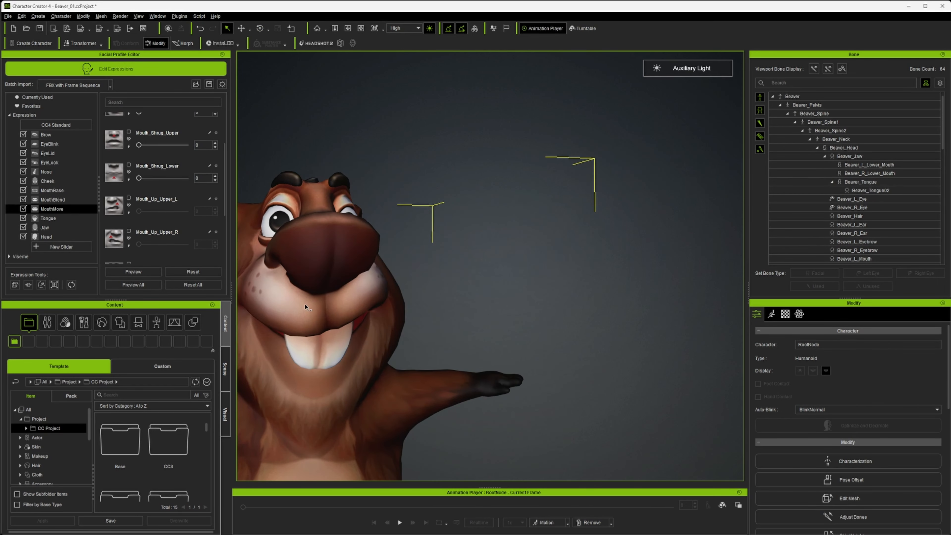
pyautogui.keyDown('alt'); pyautogui.moveTo(305, 308); pyautogui.dragTo(481, 314, button='middle'); pyautogui.keyUp('alt')
pyautogui.moveTo(481, 314)
pyautogui.keyDown('alt'); pyautogui.mouseDown()
pyautogui.moveTo(484, 302)
pyautogui.moveTo(471, 304)
pyautogui.mouseUp(); pyautogui.keyUp('alt')
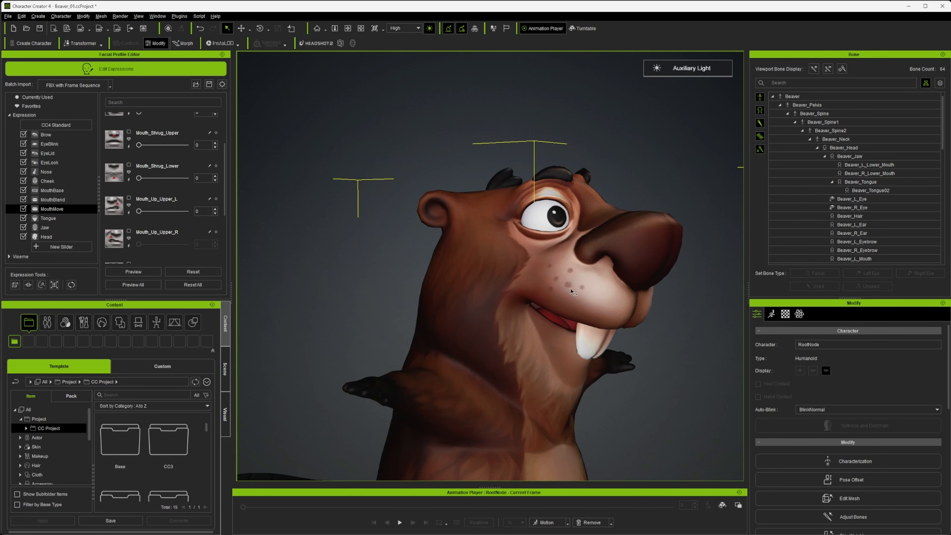
# Step: Save the project and restart expression editing
pyautogui.click(40, 29)
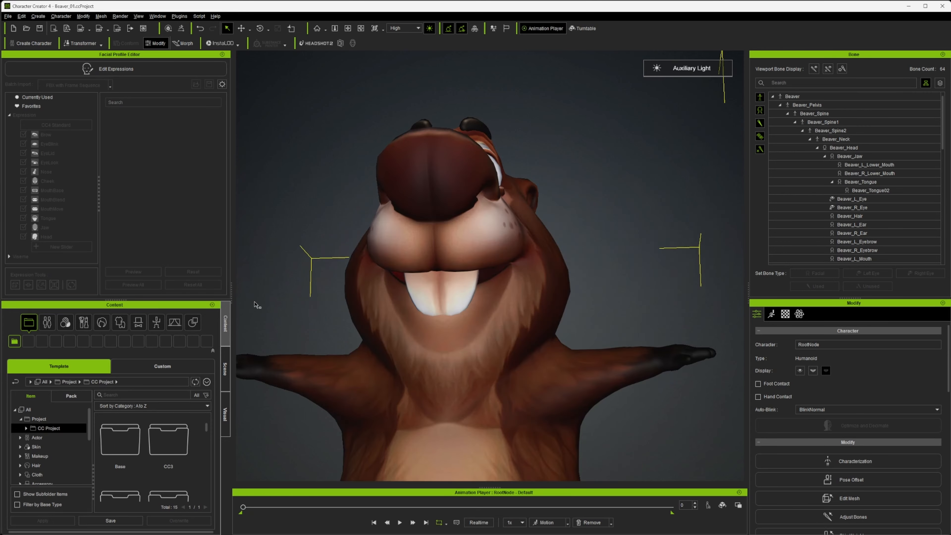
pyautogui.click(87, 70)
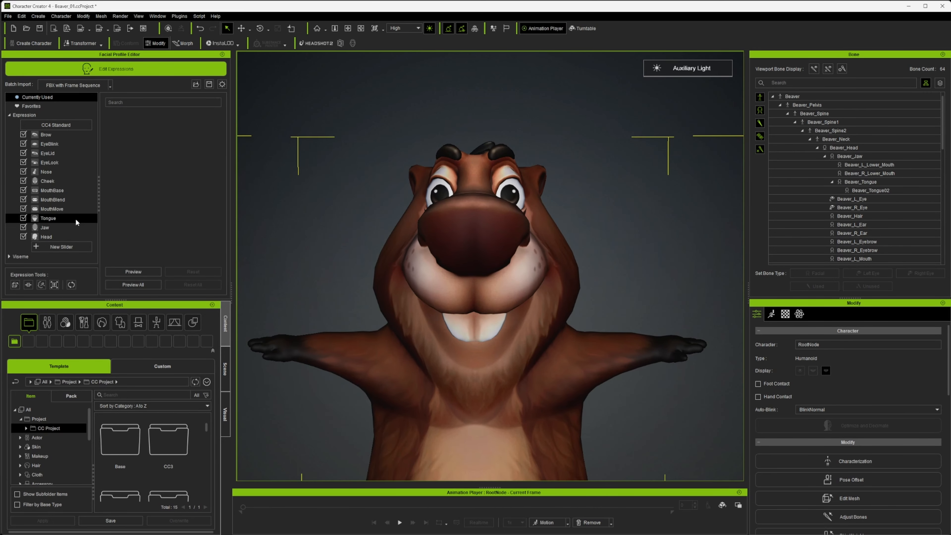
pyautogui.click(85, 200)
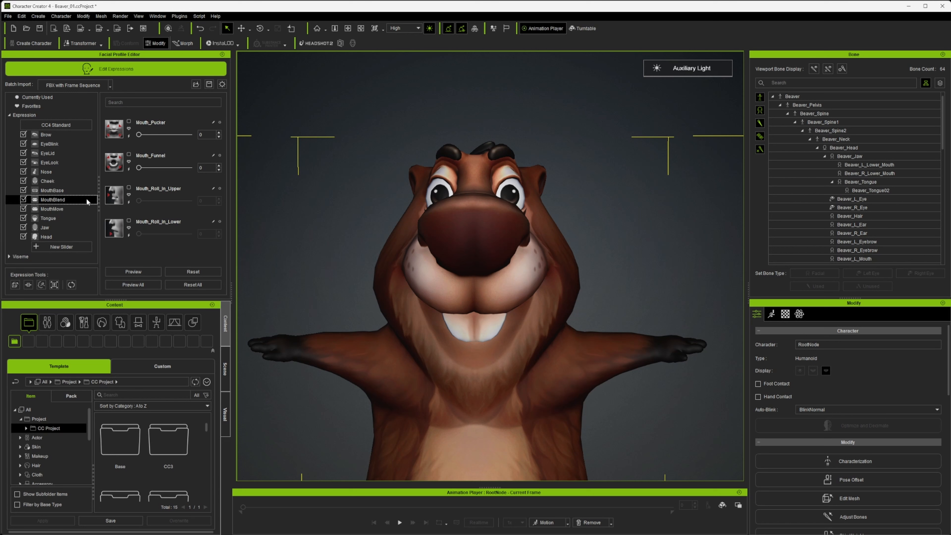
# Step: For the MouthMove set, rotate the Beaver_R_Upper_Mouth bone to about X -103, Y 11, Z -107 to lift that side of the upper lip
pyautogui.click(63, 210)
pyautogui.scroll(-5, 219, 210)
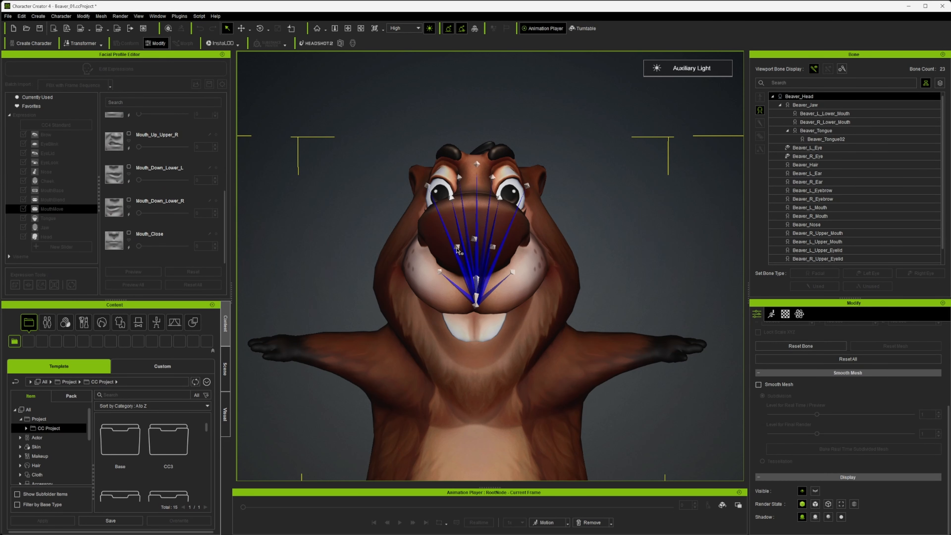
pyautogui.click(454, 247)
pyautogui.moveTo(437, 228); pyautogui.dragTo(511, 220)
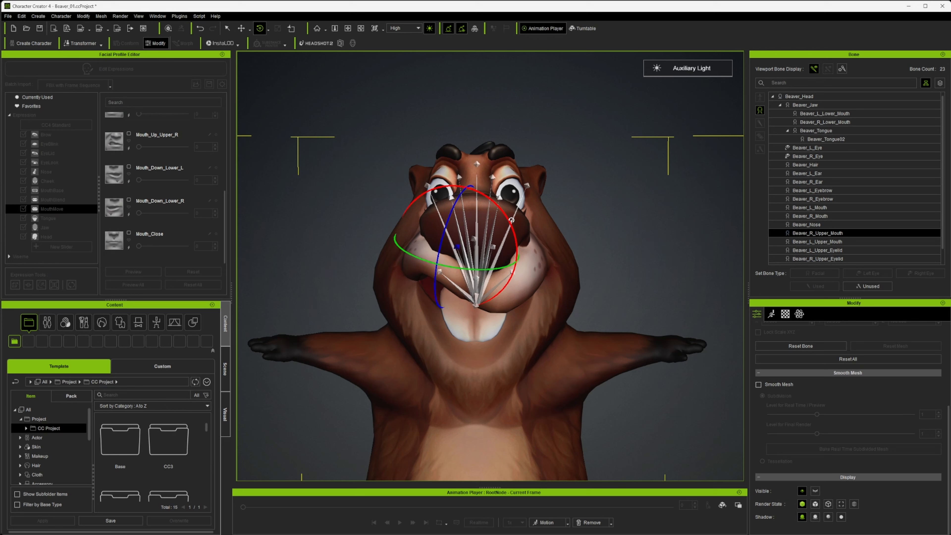
# Step: Finish the bone edit, assign the pose to Mouth_Up_Upper_R and test it, returning its strength to 0
pyautogui.scroll(3, 815, 411)
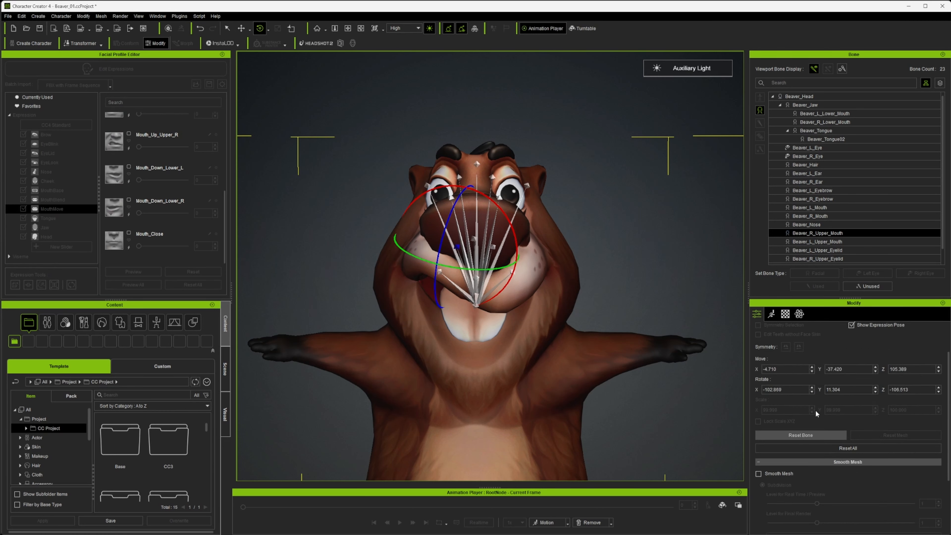
pyautogui.click(825, 334)
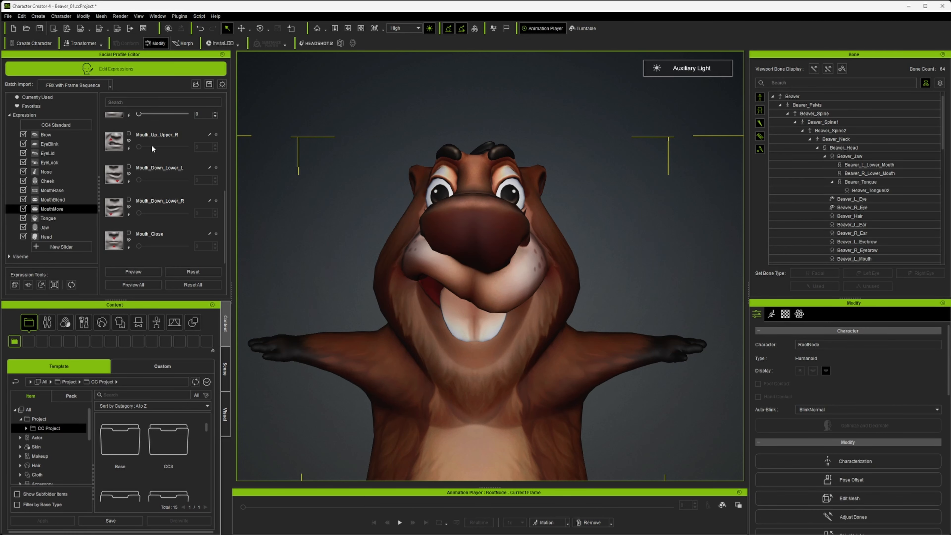
pyautogui.click(130, 148)
pyautogui.moveTo(185, 149); pyautogui.dragTo(141, 148)
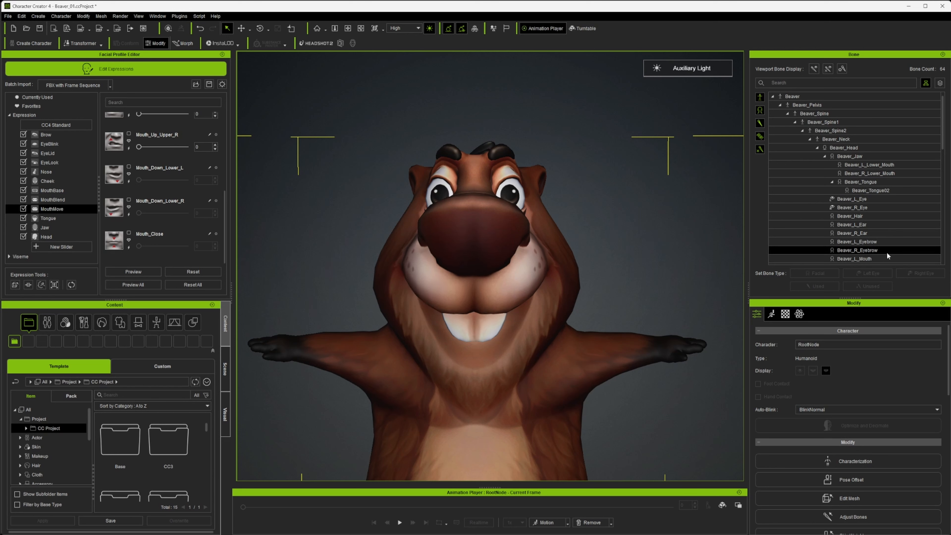
# Step: Start editing the facial bones and rotate the Beaver_R_Lower_Mouth bone to about X -110, Y 19, Z -109 to lower that side of the lip
pyautogui.click(54, 285)
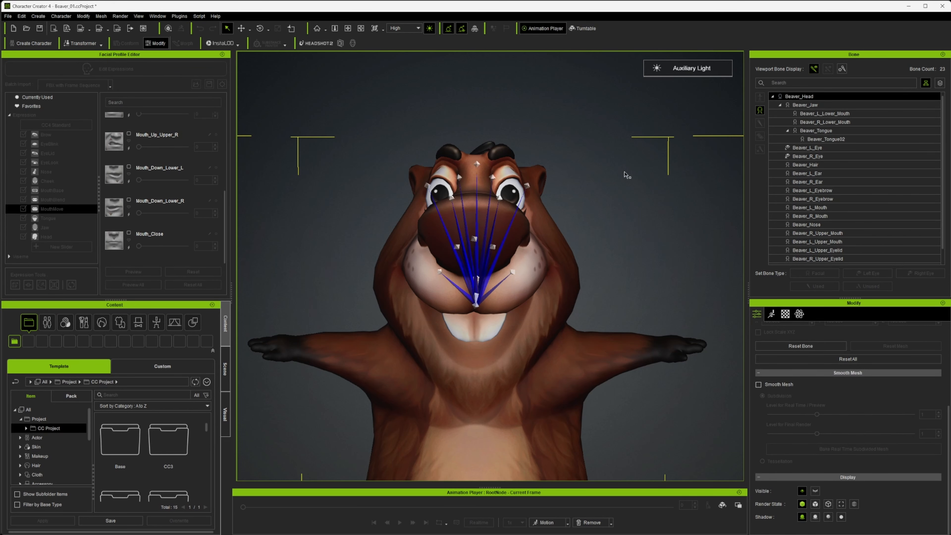
pyautogui.click(799, 123)
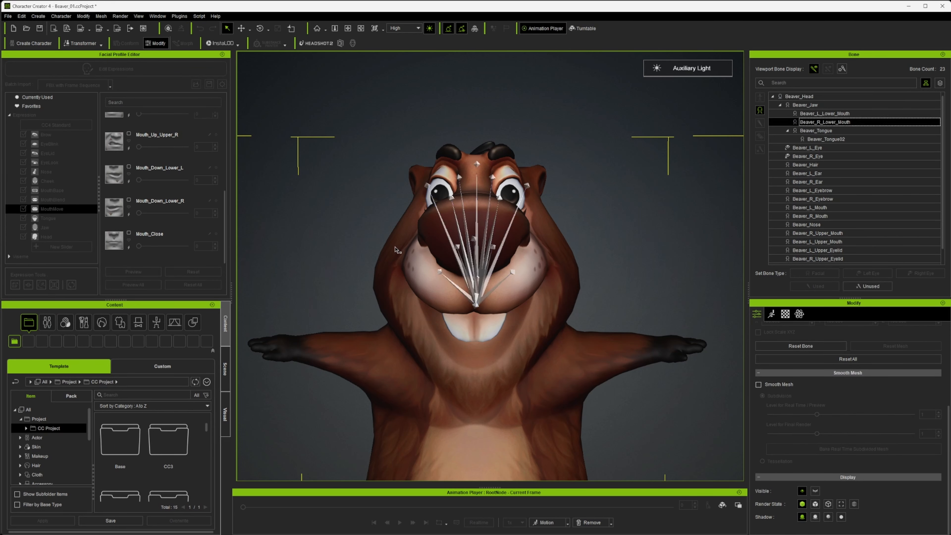
pyautogui.press('e')
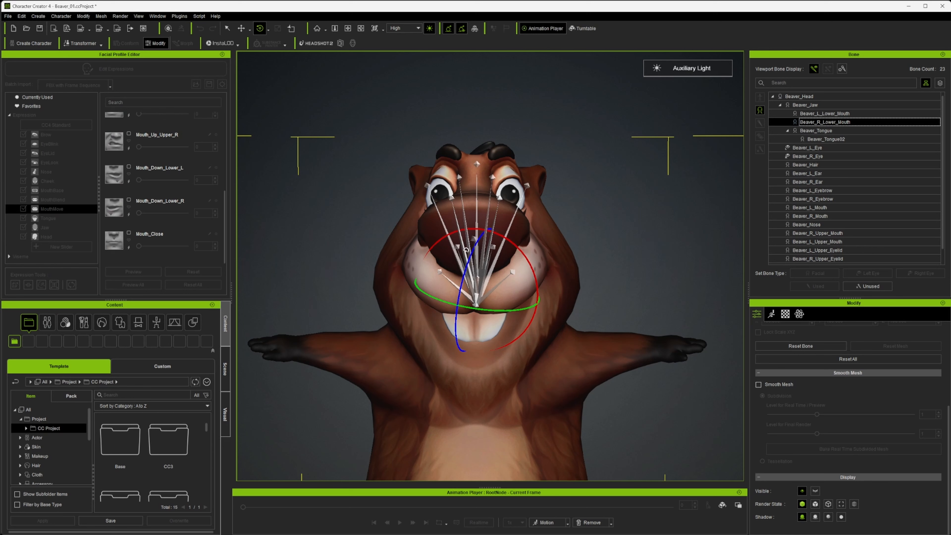
pyautogui.moveTo(466, 257); pyautogui.dragTo(470, 261)
pyautogui.moveTo(468, 265); pyautogui.dragTo(529, 262)
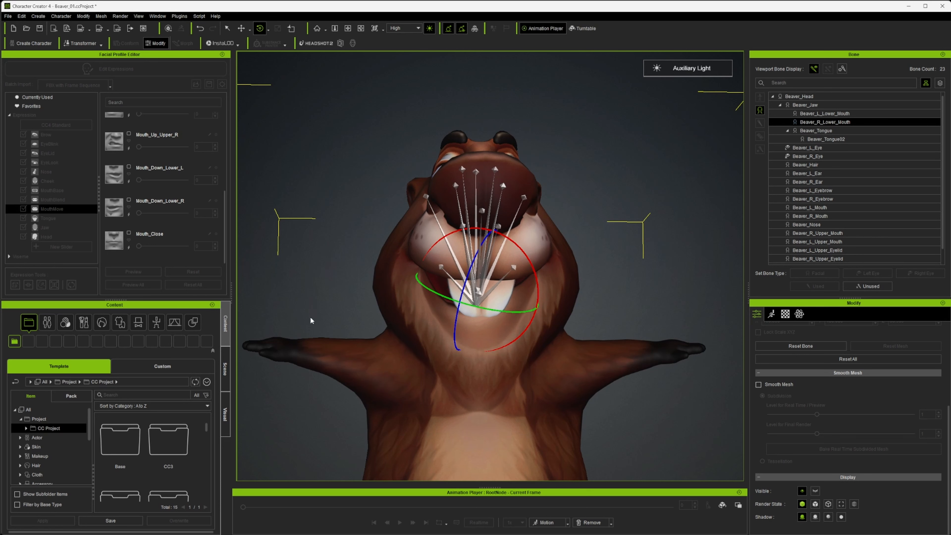
# Step: Finish the bone edit, assign the pose to Mouth_Down_Lower_R and test it, returning its strength to 0
pyautogui.scroll(2, 850, 399)
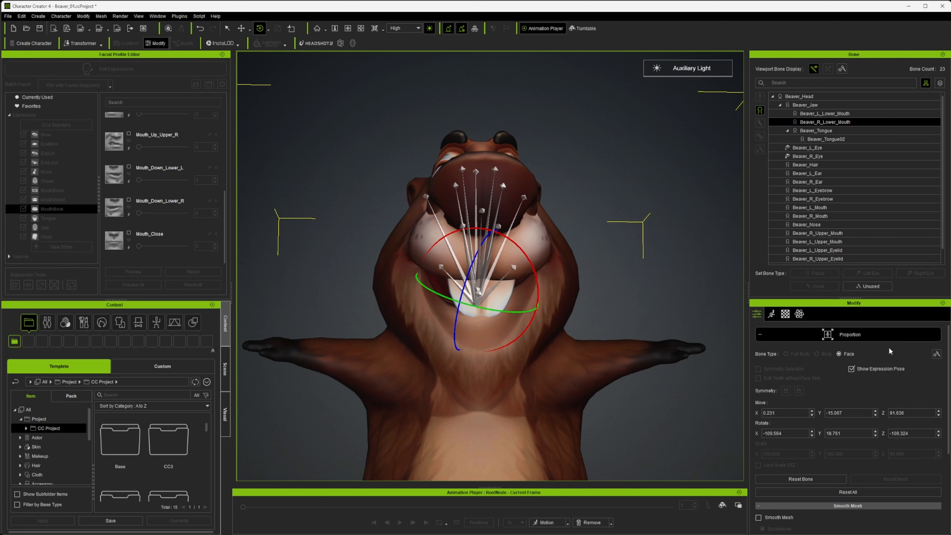
pyautogui.click(895, 334)
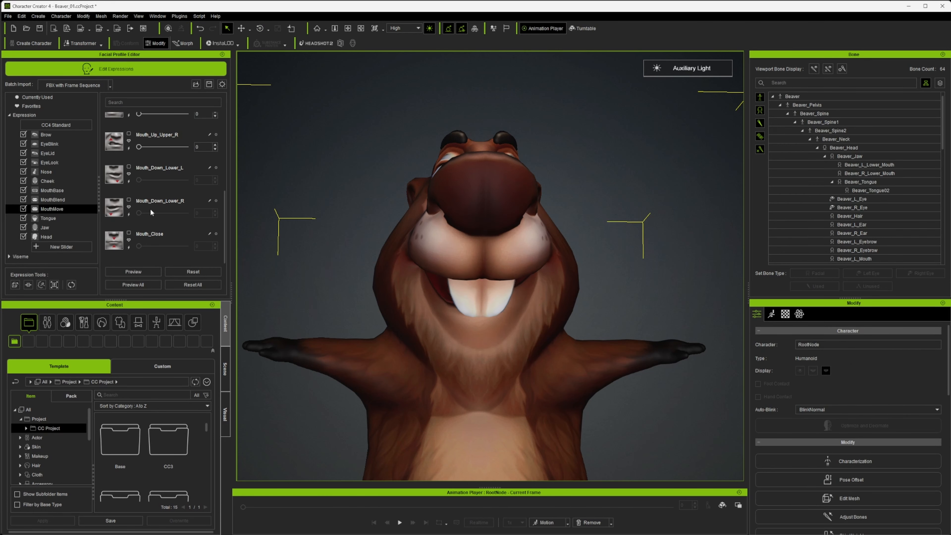
pyautogui.click(130, 214)
pyautogui.moveTo(185, 213); pyautogui.dragTo(65, 209)
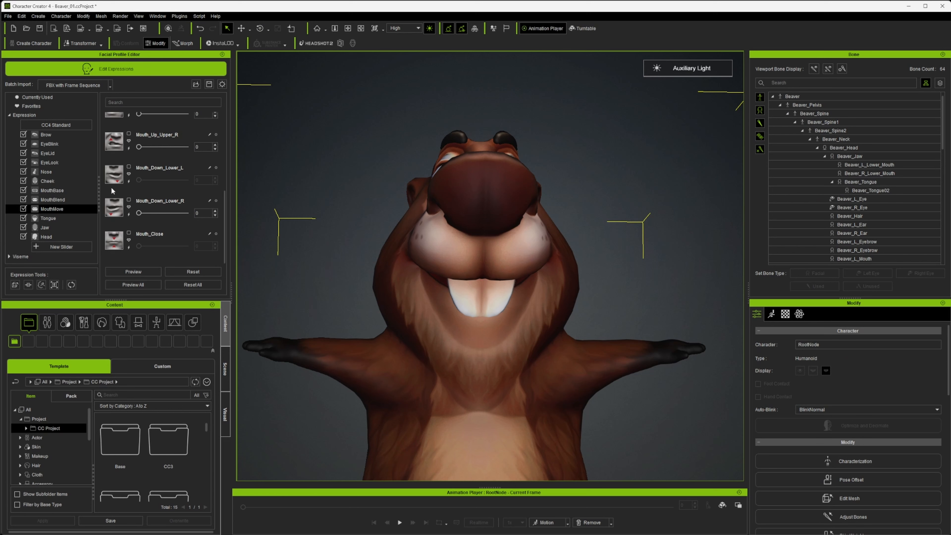
# Step: Start editing the facial bones and rotate the Beaver_L_Lower_Mouth bone to lower that side of the lip
pyautogui.click(54, 285)
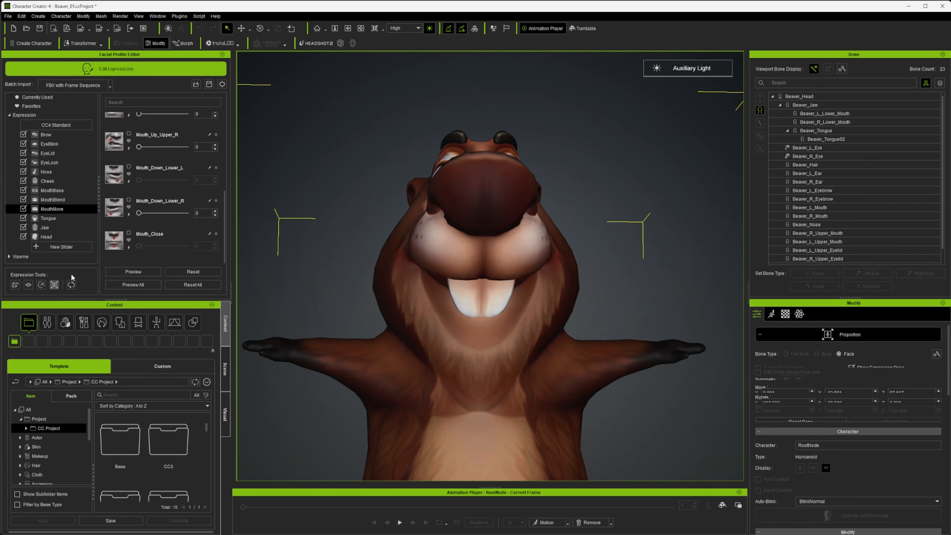
pyautogui.click(824, 113)
pyautogui.press('e')
pyautogui.moveTo(494, 269); pyautogui.dragTo(498, 271)
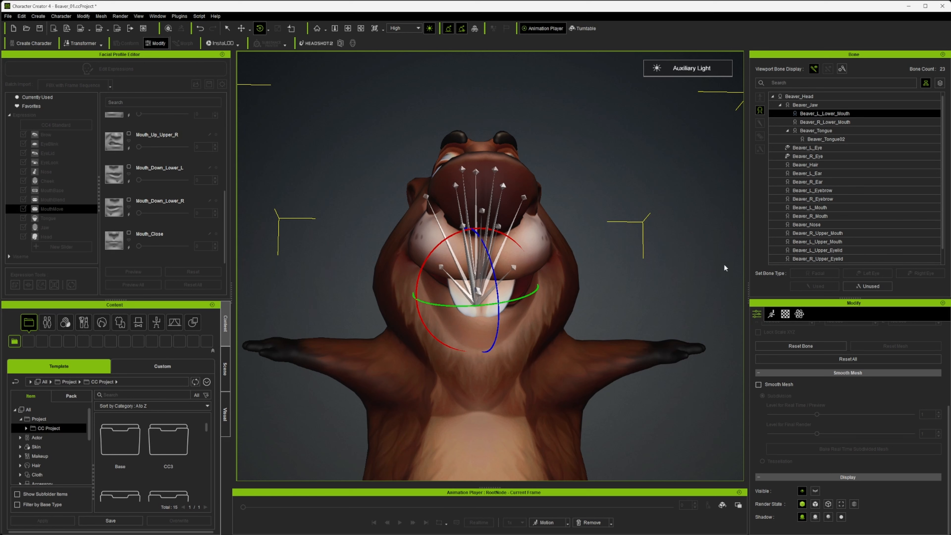
# Step: Finish the bone edit and assign the lowered lip pose to Mouth_Down_Lower_L
pyautogui.scroll(3, 839, 349)
pyautogui.click(839, 336)
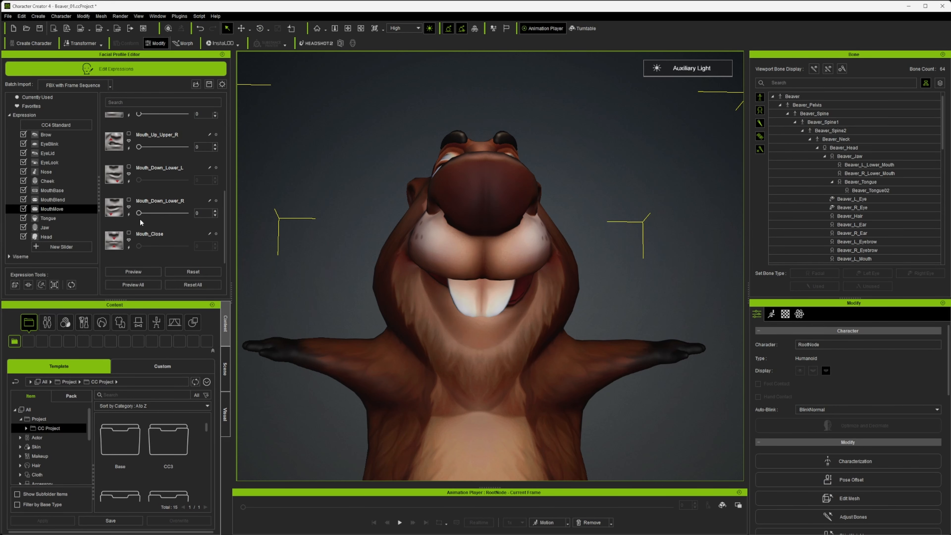
pyautogui.click(129, 182)
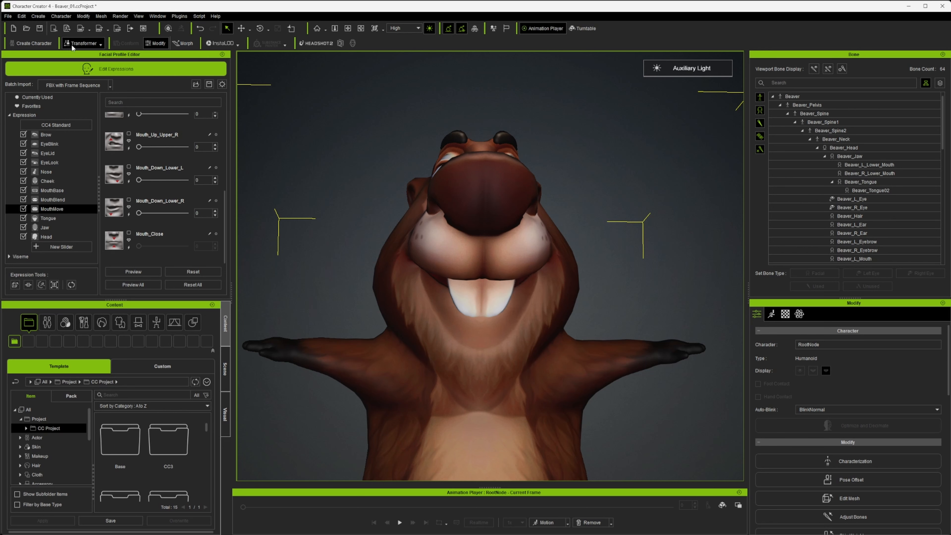
# Step: Save the project, restart expression editing and bring up the Mouth_Close expression of the MouthMove set
pyautogui.click(41, 30)
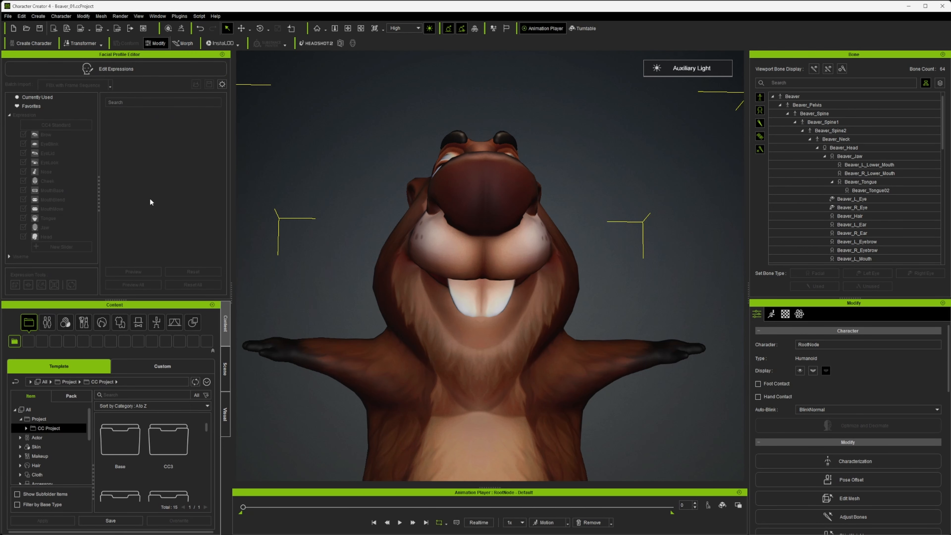
pyautogui.click(104, 70)
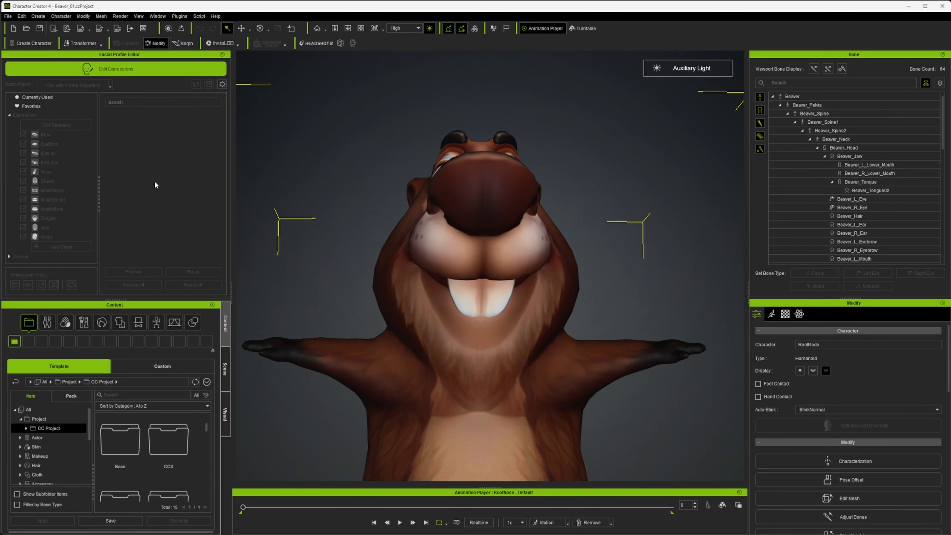
pyautogui.click(62, 210)
pyautogui.scroll(-5, 156, 223)
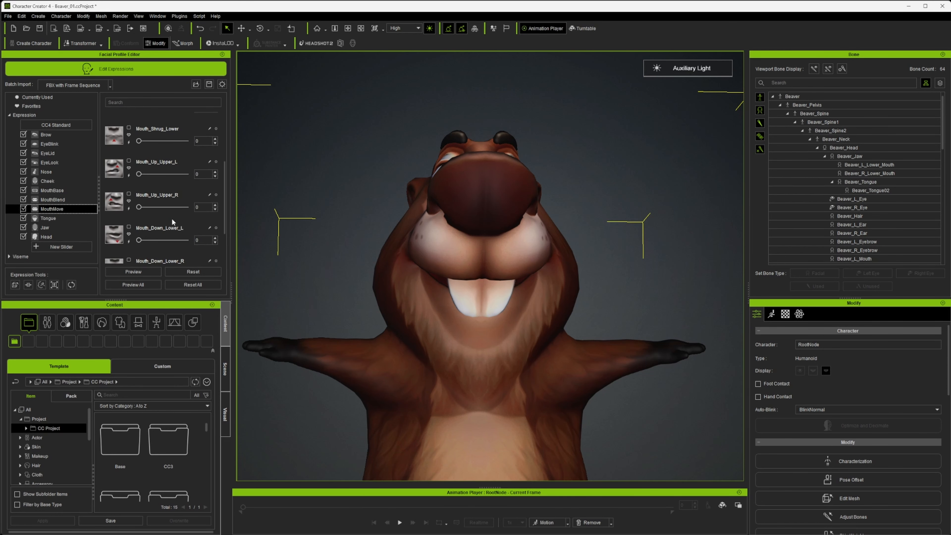
pyautogui.scroll(-2, 175, 221)
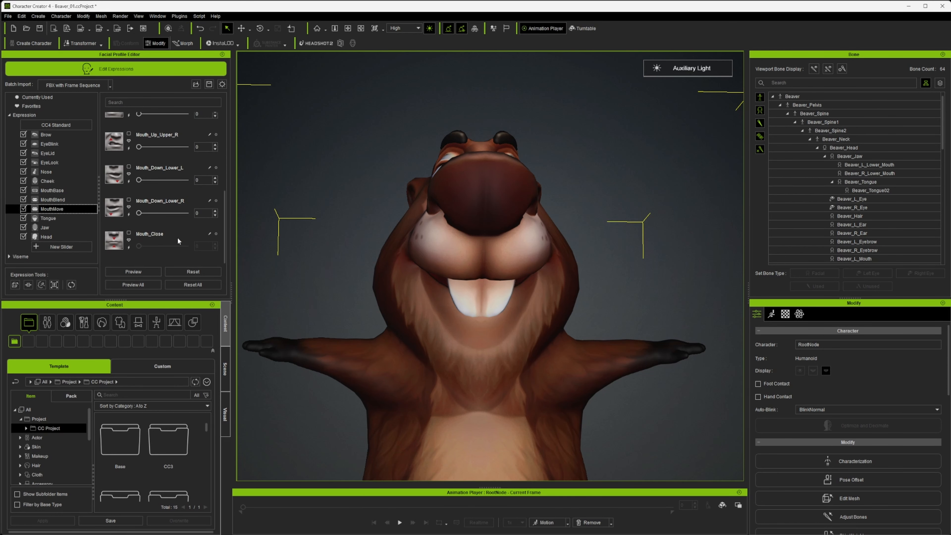
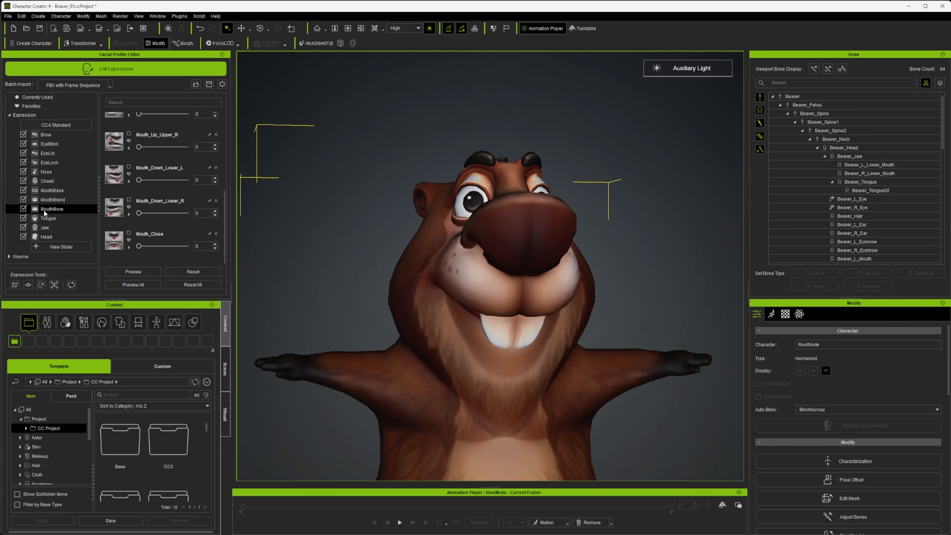
# Step: Bring up the Tongue expression set and start editing the facial bones
pyautogui.scroll(10, 538, 304)
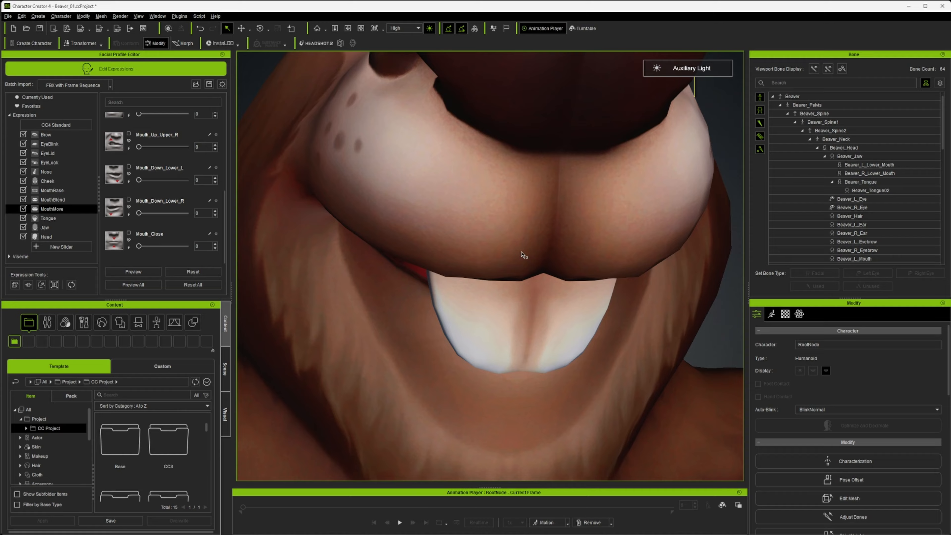
pyautogui.moveTo(524, 255); pyautogui.dragTo(576, 263, button='right')
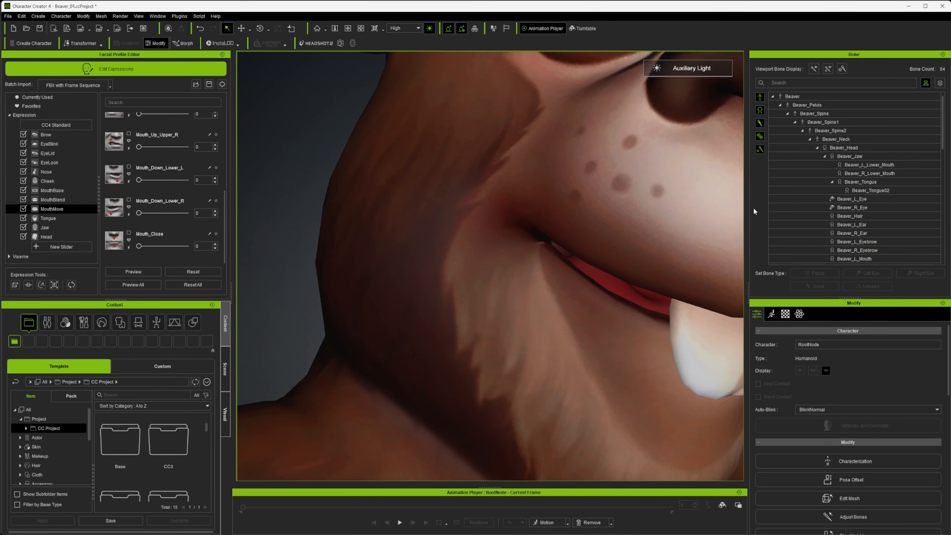
pyautogui.click(856, 180)
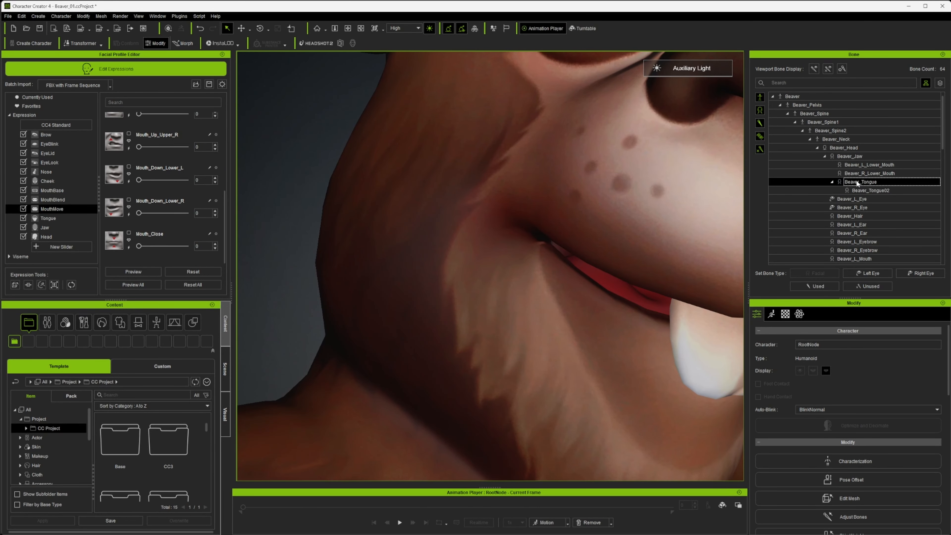
pyautogui.click(55, 219)
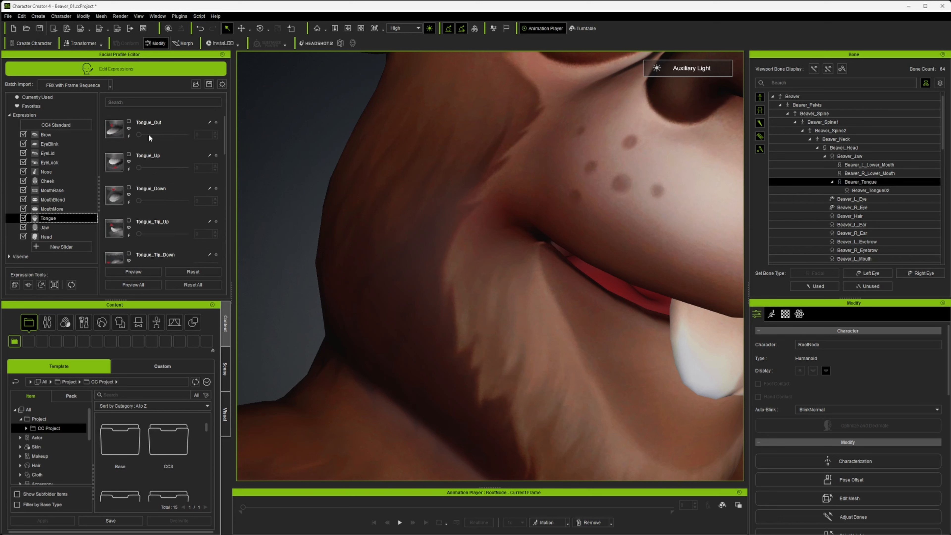
pyautogui.scroll(-6, 488, 269)
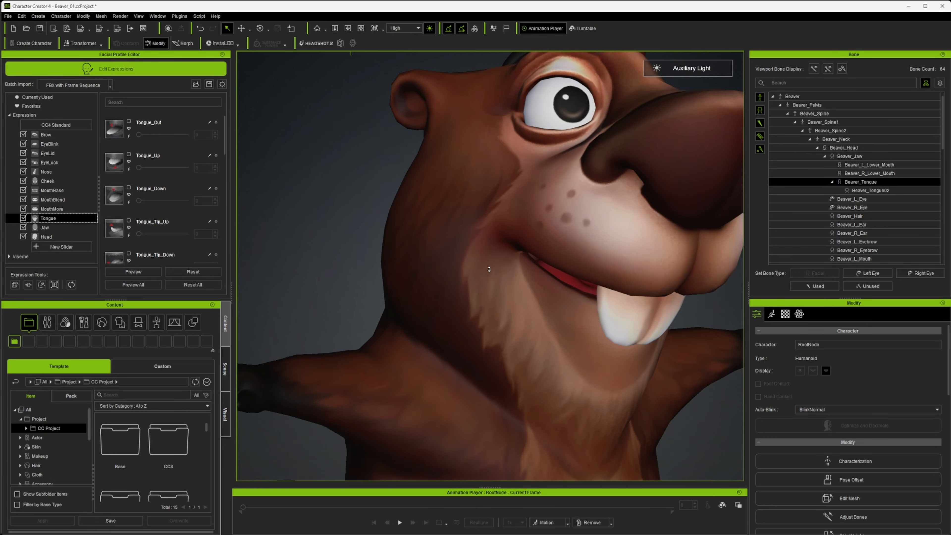
pyautogui.keyDown('alt'); pyautogui.moveTo(565, 263); pyautogui.dragTo(625, 293, button='right'); pyautogui.keyUp('alt')
pyautogui.moveTo(625, 293); pyautogui.dragTo(535, 293, button='middle')
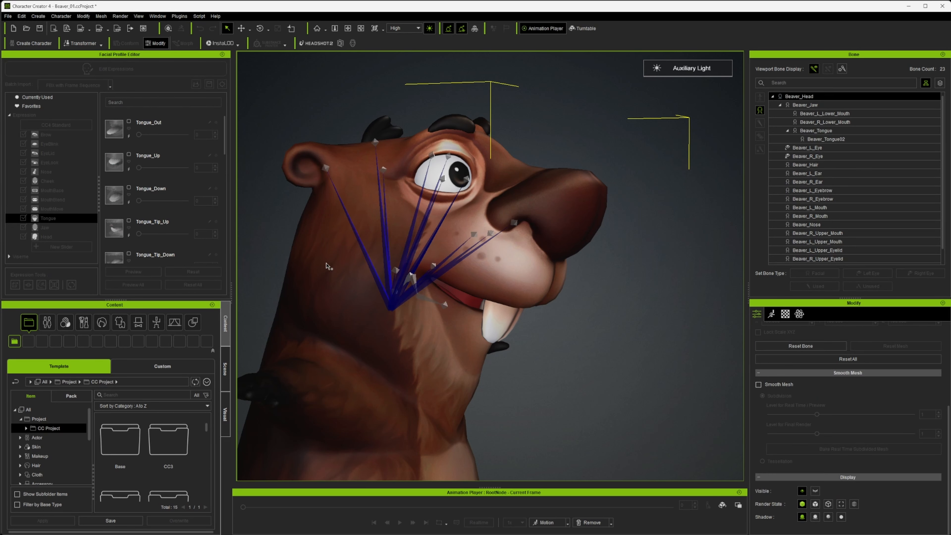
# Step: Move the Beaver_Tongue bone forward in the mouth, viewing the head from the side
pyautogui.click(825, 130)
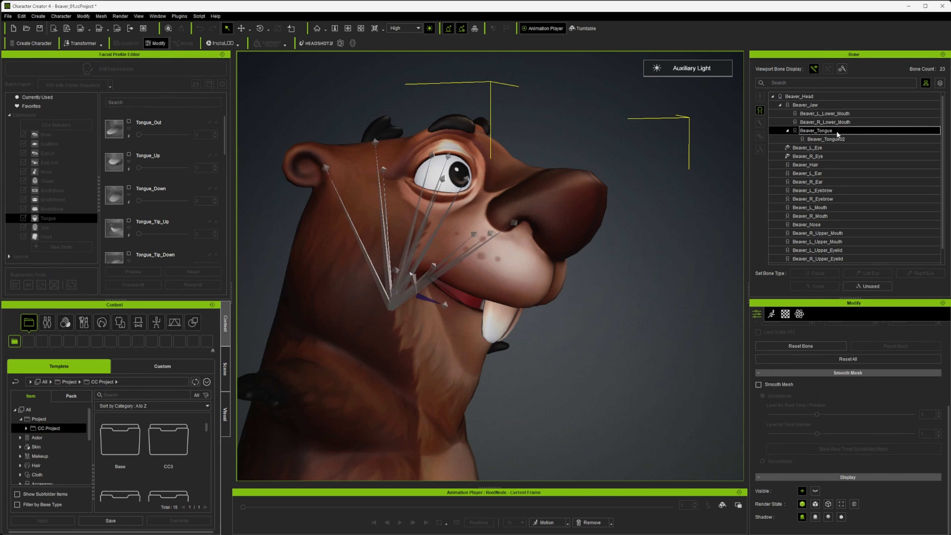
pyautogui.press('w')
pyautogui.moveTo(542, 294); pyautogui.dragTo(542, 342, button='right')
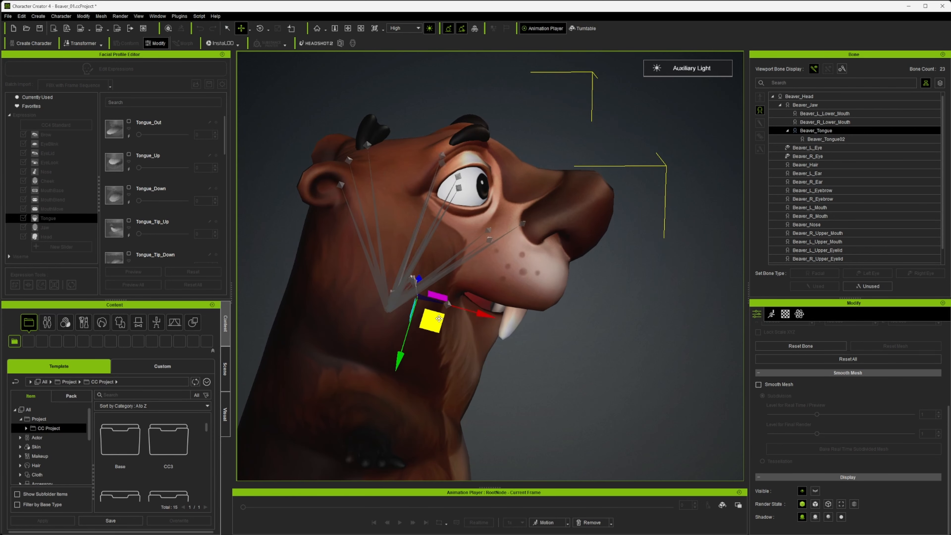
pyautogui.moveTo(431, 314); pyautogui.dragTo(167, 277, button='right')
pyautogui.moveTo(437, 266); pyautogui.dragTo(389, 271)
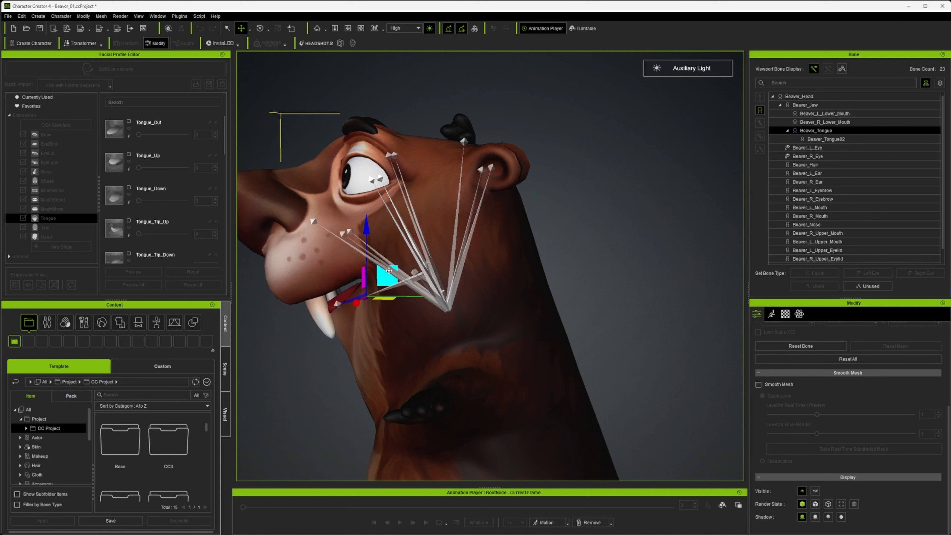
# Step: Move the Beaver_Tongue02 bone forward past the front teeth and rotate it to tilt the tongue tip downward
pyautogui.click(826, 139)
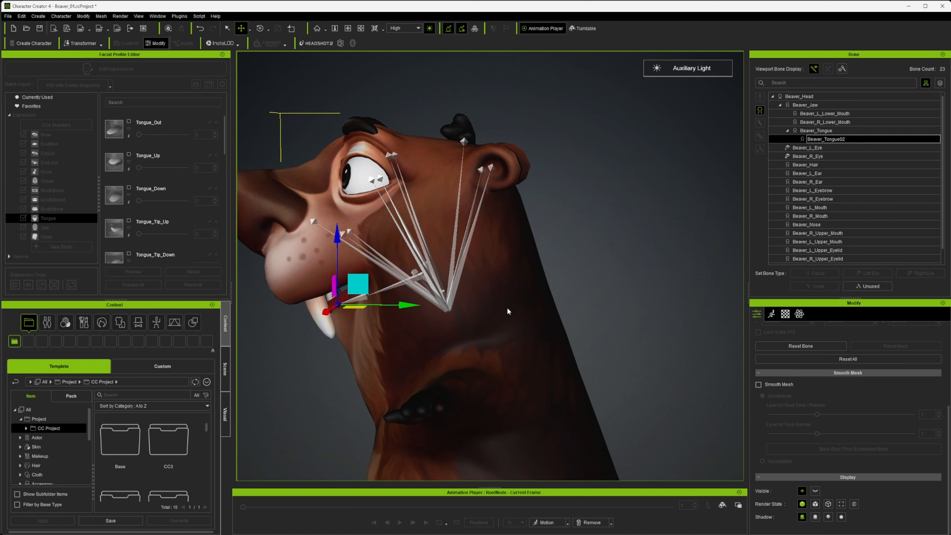
pyautogui.moveTo(352, 283); pyautogui.dragTo(319, 286)
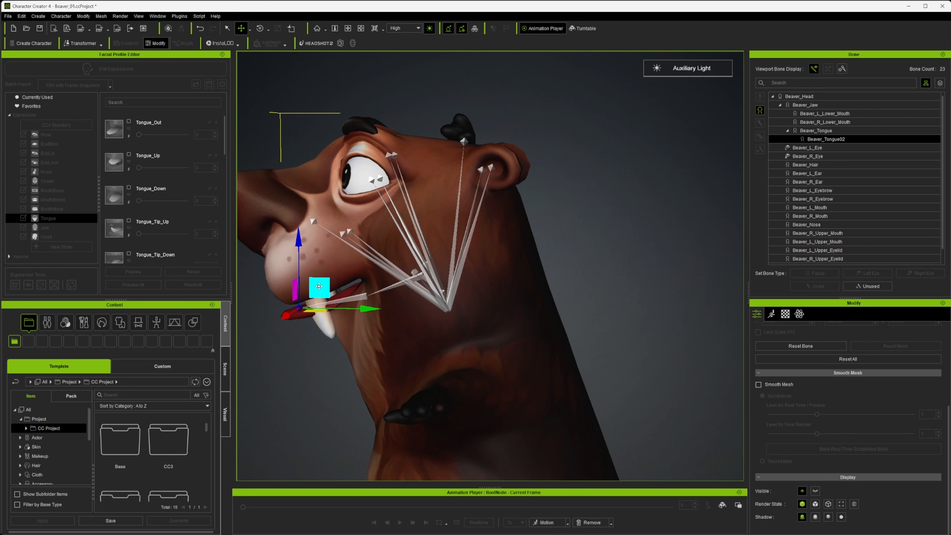
pyautogui.keyDown('alt'); pyautogui.moveTo(373, 339); pyautogui.dragTo(413, 311); pyautogui.keyUp('alt')
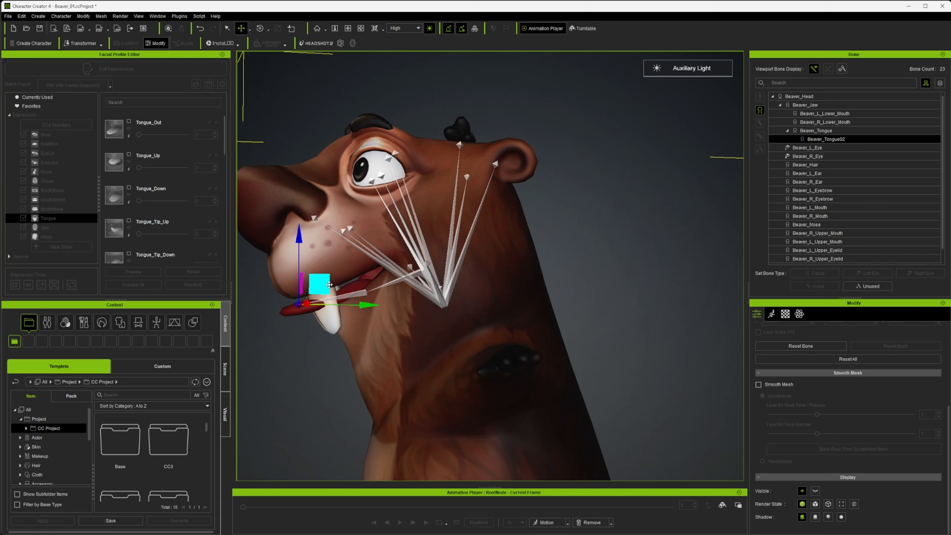
pyautogui.press('e')
pyautogui.moveTo(339, 255); pyautogui.dragTo(322, 238)
# Step: Try lowering the Beaver_Tongue02 bone so the tongue hangs behind the front teeth, and undo that move
pyautogui.press('w')
pyautogui.moveTo(315, 279); pyautogui.dragTo(360, 306)
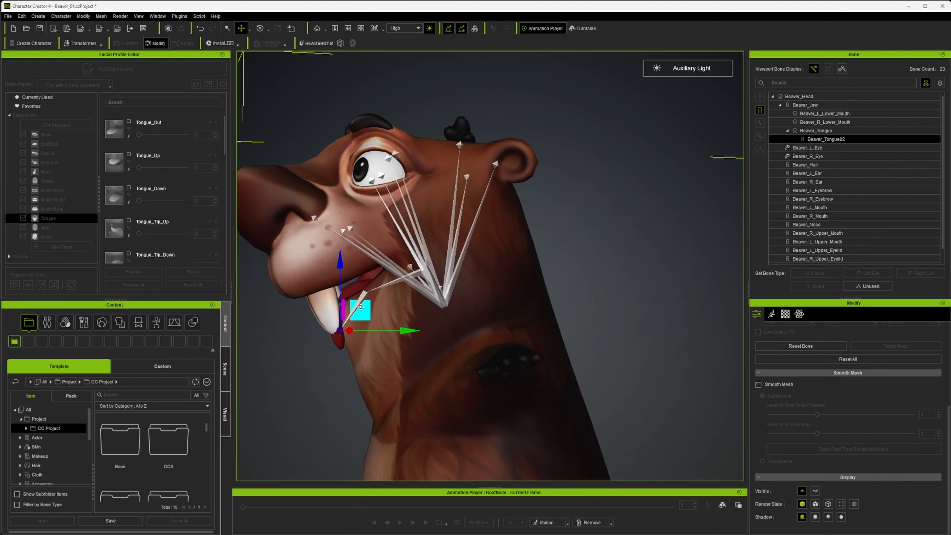
pyautogui.keyDown('alt'); pyautogui.moveTo(352, 319); pyautogui.dragTo(597, 290, button='right'); pyautogui.keyUp('alt')
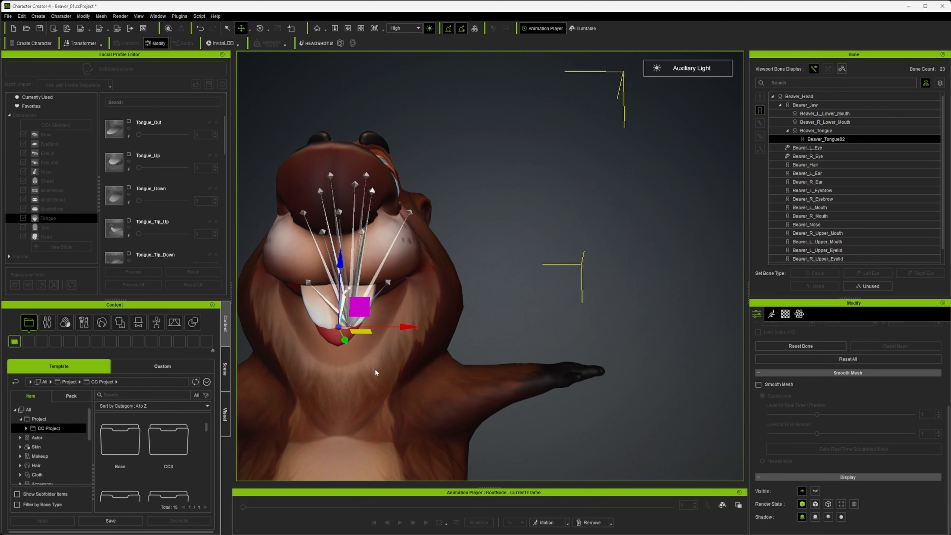
pyautogui.keyDown('alt'); pyautogui.moveTo(381, 372); pyautogui.dragTo(178, 393, button='right'); pyautogui.keyUp('alt')
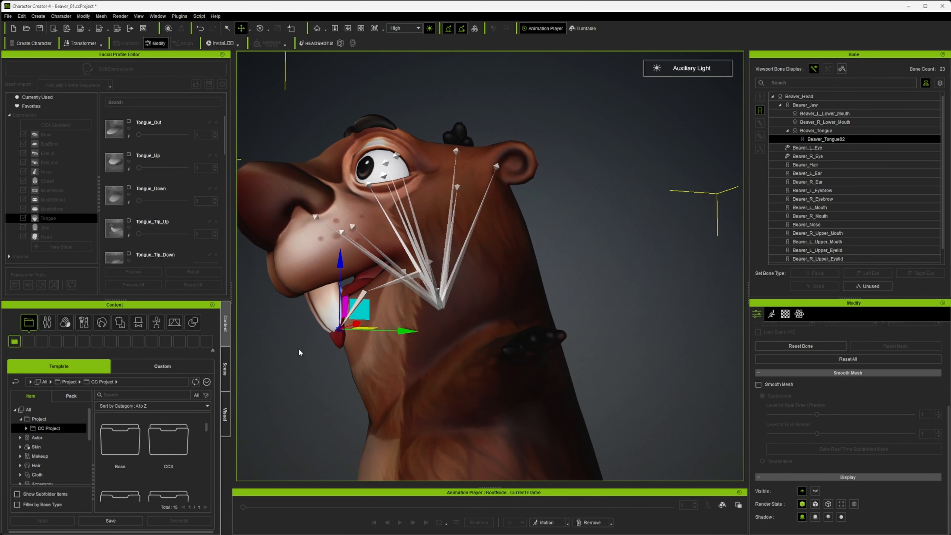
pyautogui.hotkey('ctrl', 'z')
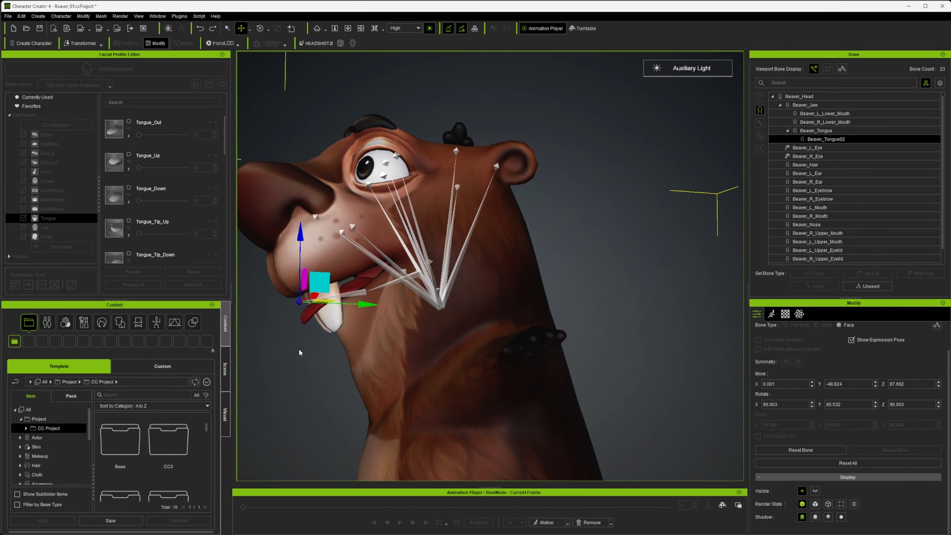
# Step: Rotate the Beaver_Tongue bone to about X -74, Y 5, Z -18 so the tongue sticks out at the left mouth corner
pyautogui.keyDown('alt'); pyautogui.moveTo(316, 344); pyautogui.dragTo(368, 363, button='right'); pyautogui.keyUp('alt')
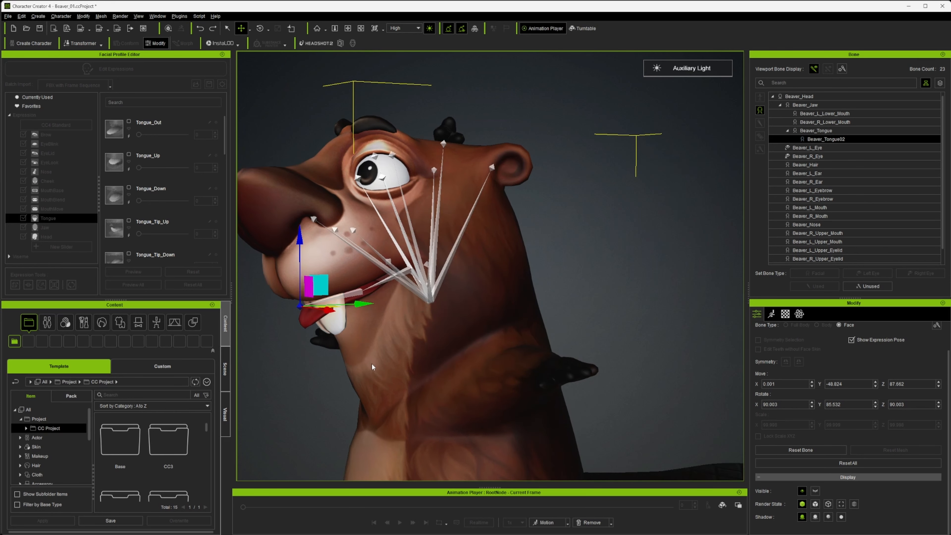
pyautogui.click(816, 131)
pyautogui.press('e')
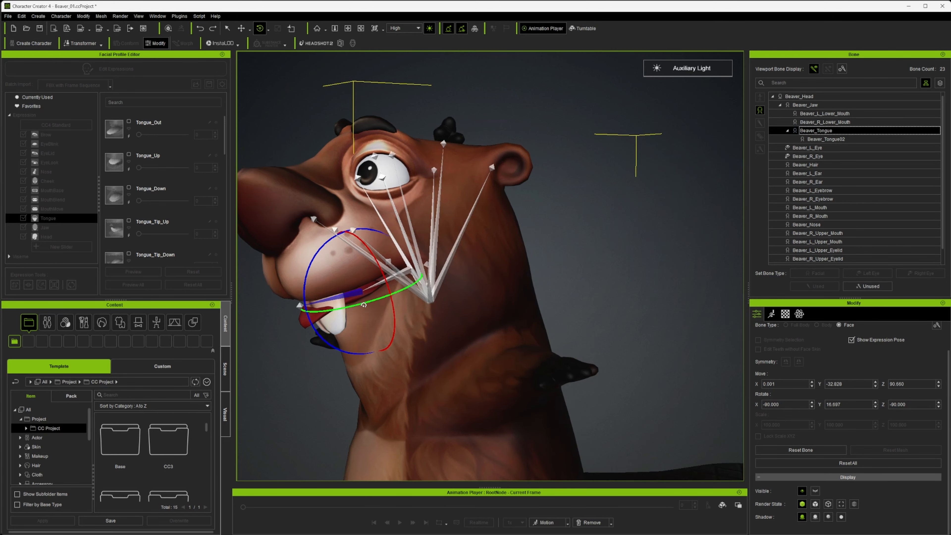
pyautogui.moveTo(371, 305); pyautogui.dragTo(417, 296)
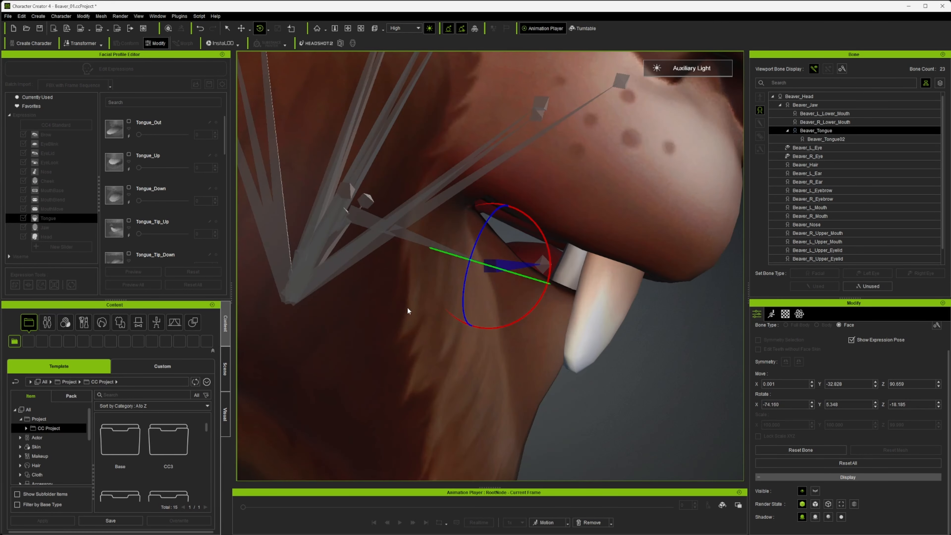
pyautogui.keyDown('alt'); pyautogui.moveTo(407, 308); pyautogui.dragTo(323, 377, button='right'); pyautogui.keyUp('alt')
pyautogui.scroll(-5, 323, 377)
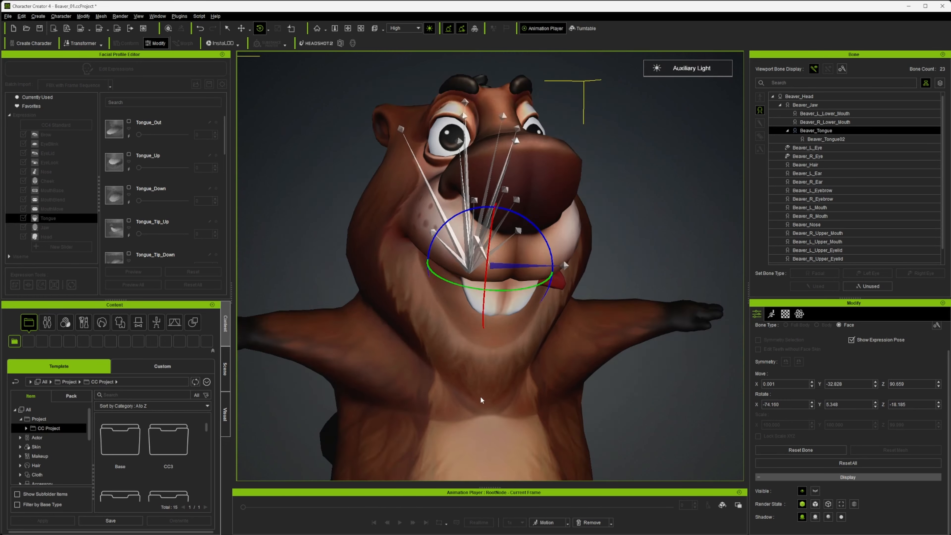
# Step: Roll the Beaver_Tongue bone to about X -47 to adjust how the tongue lies at the mouth corner
pyautogui.keyDown('alt'); pyautogui.moveTo(482, 399); pyautogui.dragTo(441, 352, button='right'); pyautogui.keyUp('alt')
pyautogui.scroll(5, 510, 355)
pyautogui.keyDown('alt'); pyautogui.moveTo(509, 355); pyautogui.dragTo(359, 373, button='right'); pyautogui.keyUp('alt')
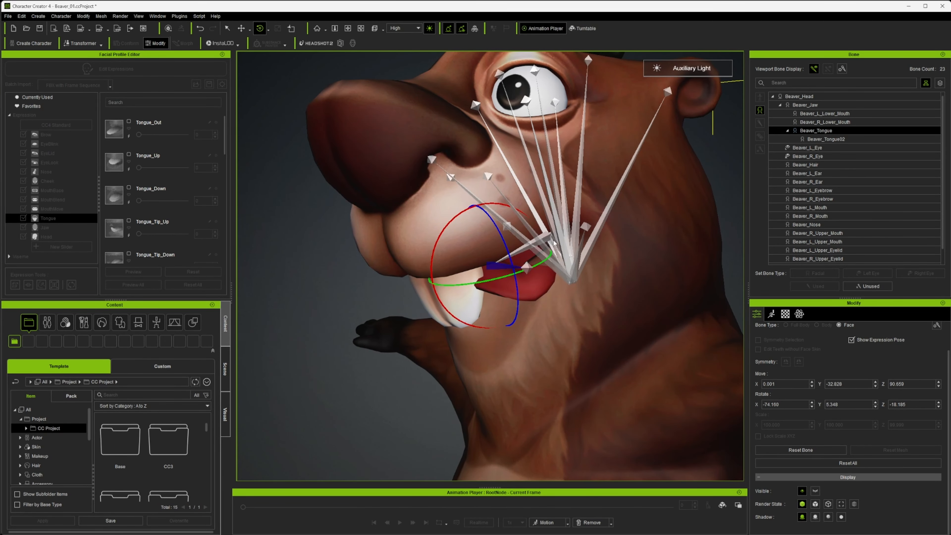
pyautogui.moveTo(517, 208); pyautogui.dragTo(515, 234)
pyautogui.press('w')
pyautogui.keyDown('alt'); pyautogui.moveTo(503, 288); pyautogui.dragTo(670, 265); pyautogui.keyUp('alt')
pyautogui.scroll(-4, 616, 294)
pyautogui.keyDown('alt'); pyautogui.moveTo(614, 293); pyautogui.dragTo(597, 319, button='middle'); pyautogui.keyUp('alt')
pyautogui.keyDown('alt'); pyautogui.moveTo(597, 320); pyautogui.dragTo(592, 343); pyautogui.keyUp('alt')
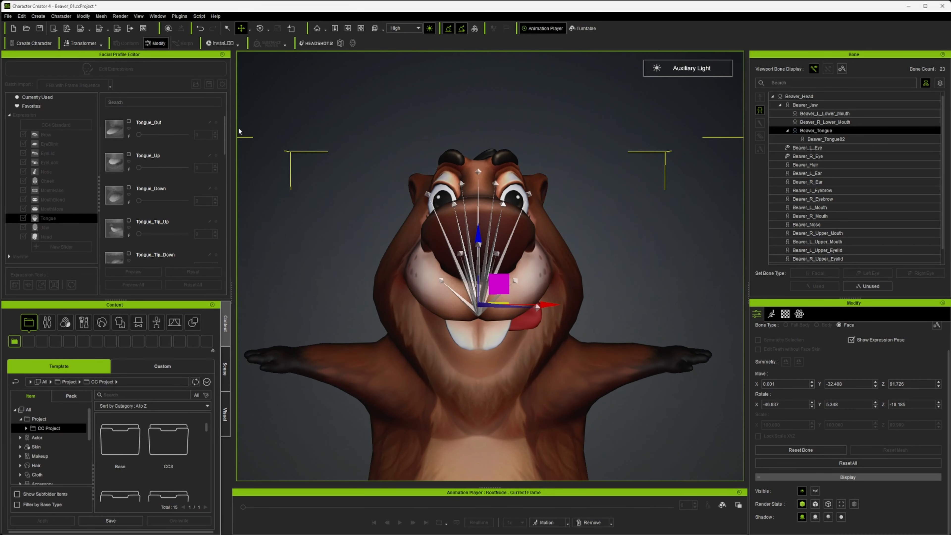
# Step: Finish the bone edit, assign the pose to Tongue_Out and test it, ending at strength 100
pyautogui.scroll(2, 848, 337)
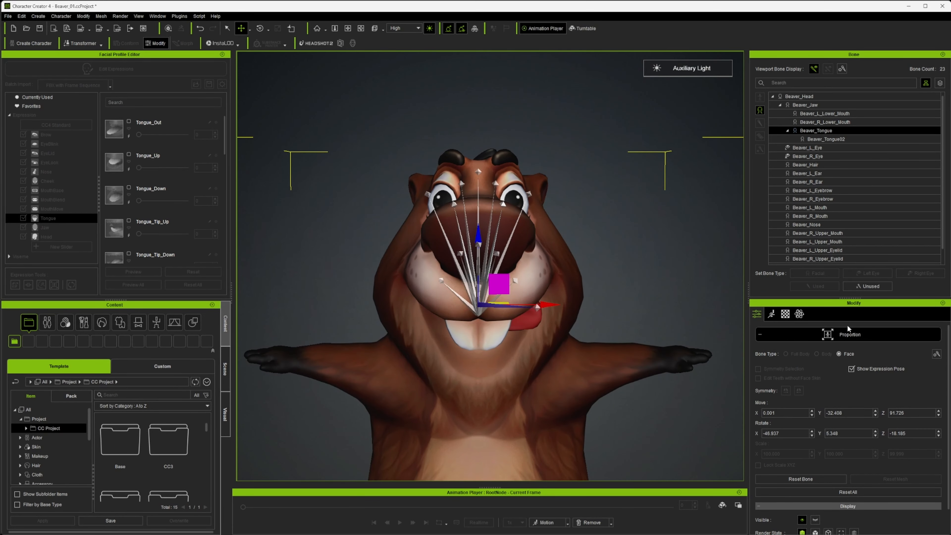
pyautogui.click(848, 330)
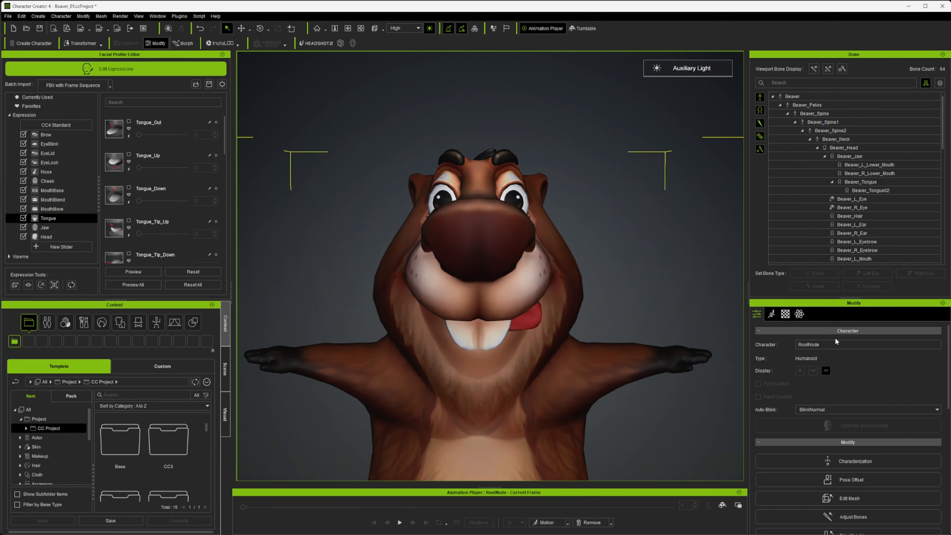
pyautogui.click(129, 136)
pyautogui.moveTo(184, 134); pyautogui.dragTo(138, 138)
pyautogui.moveTo(538, 295); pyautogui.dragTo(431, 308, button='right')
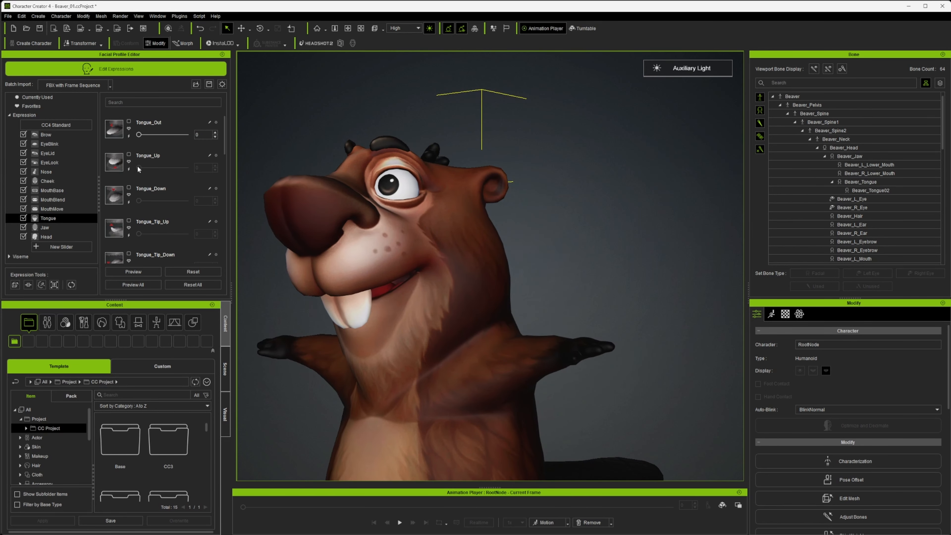
pyautogui.moveTo(140, 135); pyautogui.dragTo(201, 136)
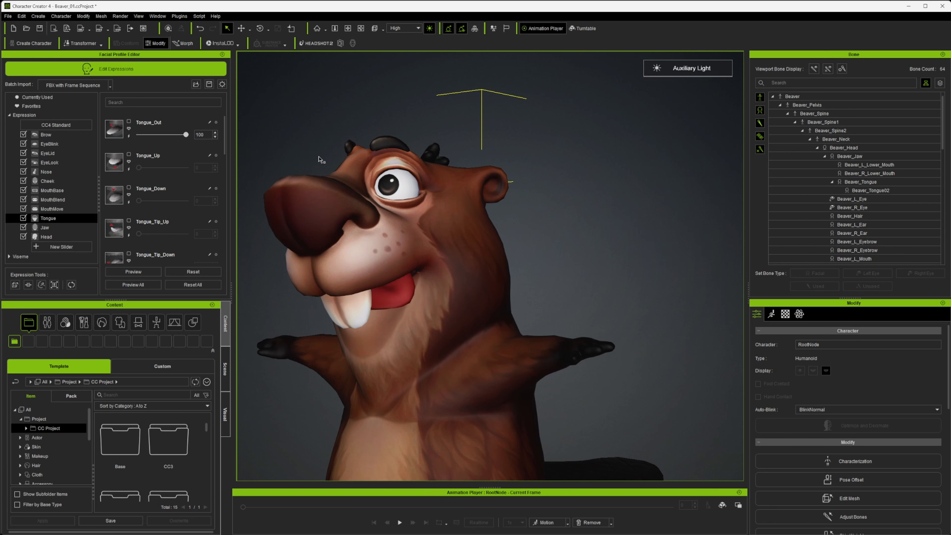
# Step: Restart facial bone editing from the Tongue_Out pose and rotate Beaver_Tongue to about X -47, Y -2, Z -25 to raise the tongue
pyautogui.click(54, 285)
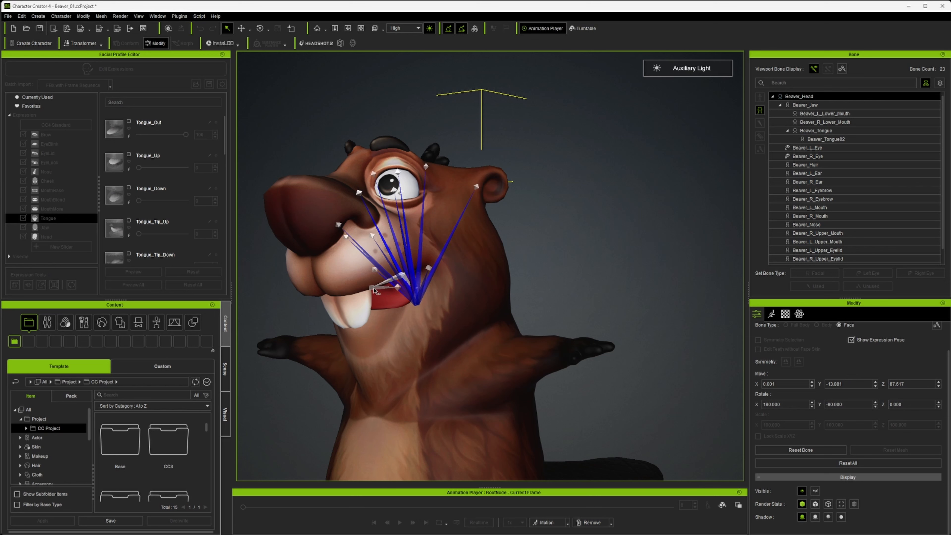
pyautogui.click(374, 289)
pyautogui.press('e')
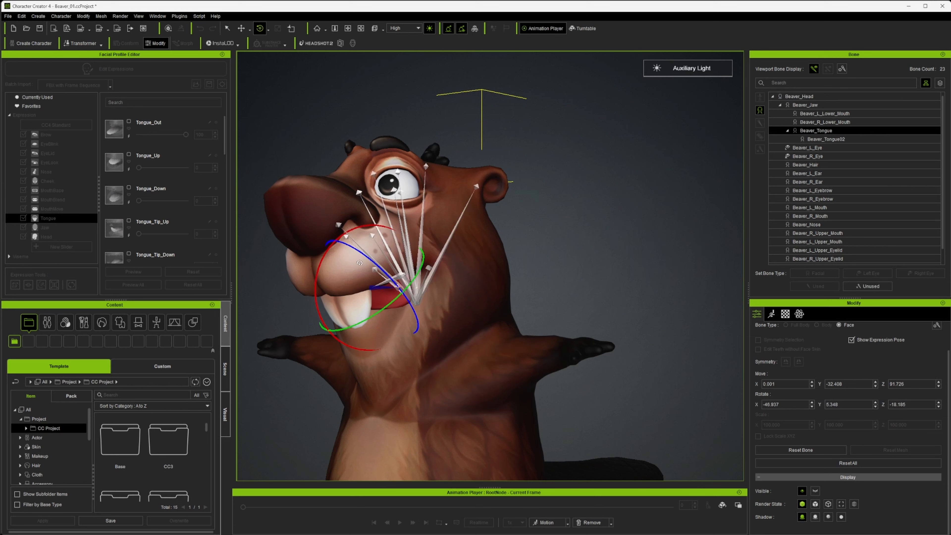
pyautogui.moveTo(359, 255); pyautogui.dragTo(360, 248)
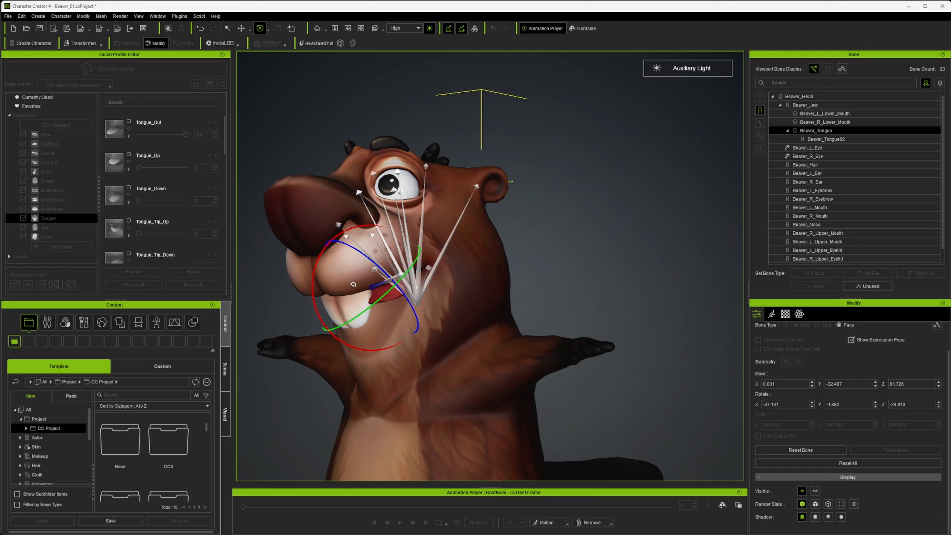
pyautogui.press('w')
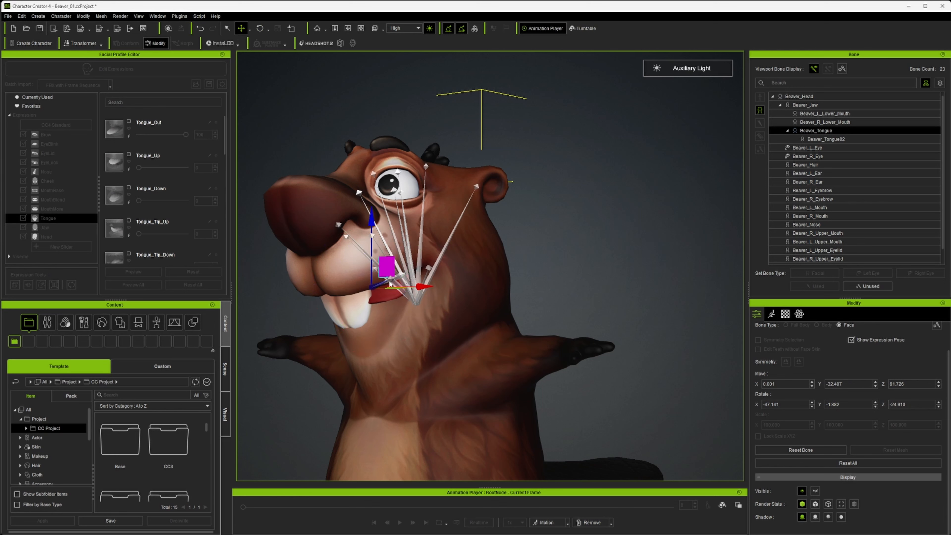
pyautogui.press('e')
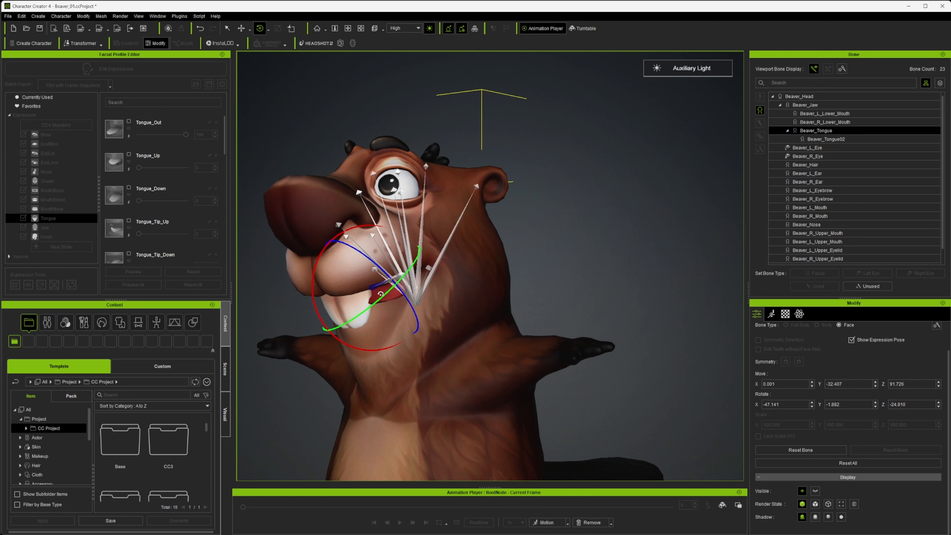
# Step: Move the Beaver_Tongue02 bone upward to about X 14.8, Y -38.3, Z 96.2 to lift the tongue tip
pyautogui.click(830, 139)
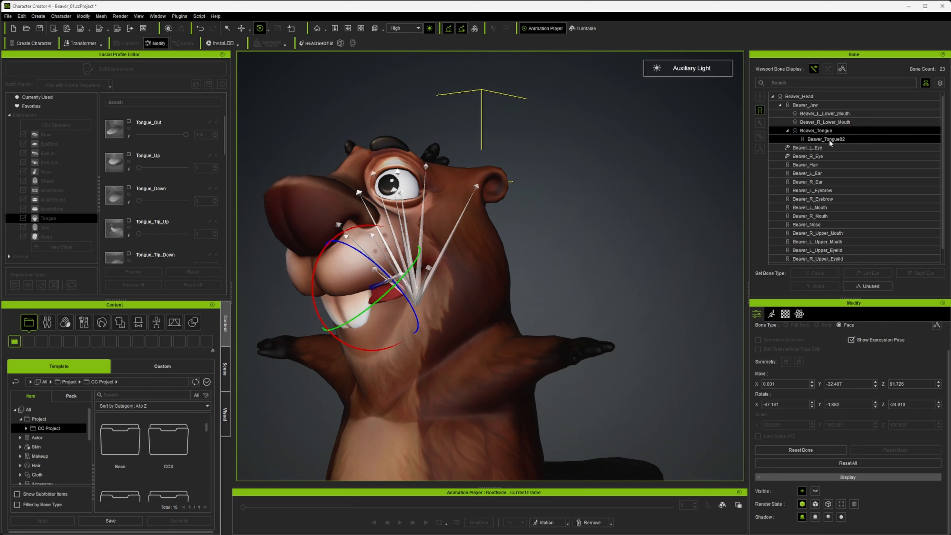
pyautogui.press('w')
pyautogui.moveTo(421, 283); pyautogui.dragTo(428, 273)
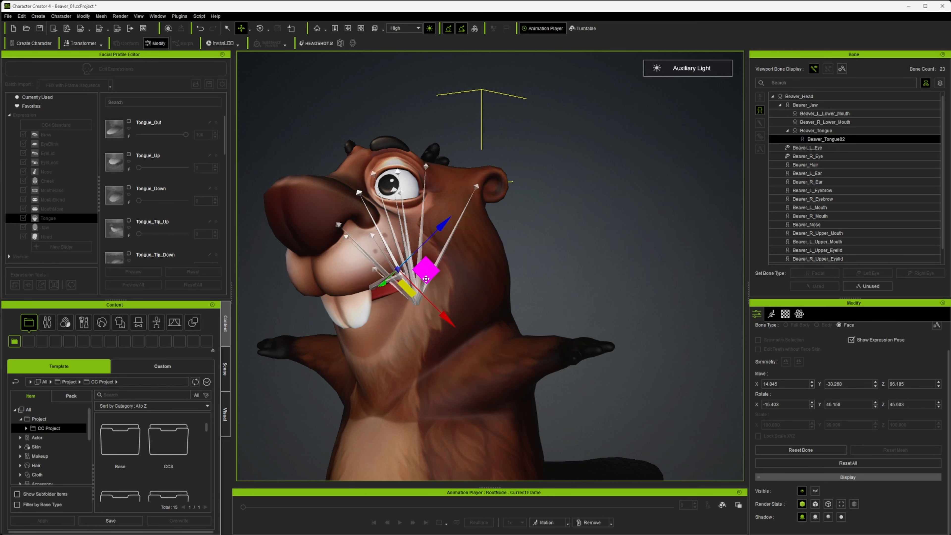
pyautogui.keyDown('alt'); pyautogui.moveTo(427, 322); pyautogui.dragTo(378, 356); pyautogui.keyUp('alt')
# Step: Rotate the Beaver_Tongue02 bone to about X -30 and move it to about X 18.6, Y -39.1
pyautogui.click(822, 131)
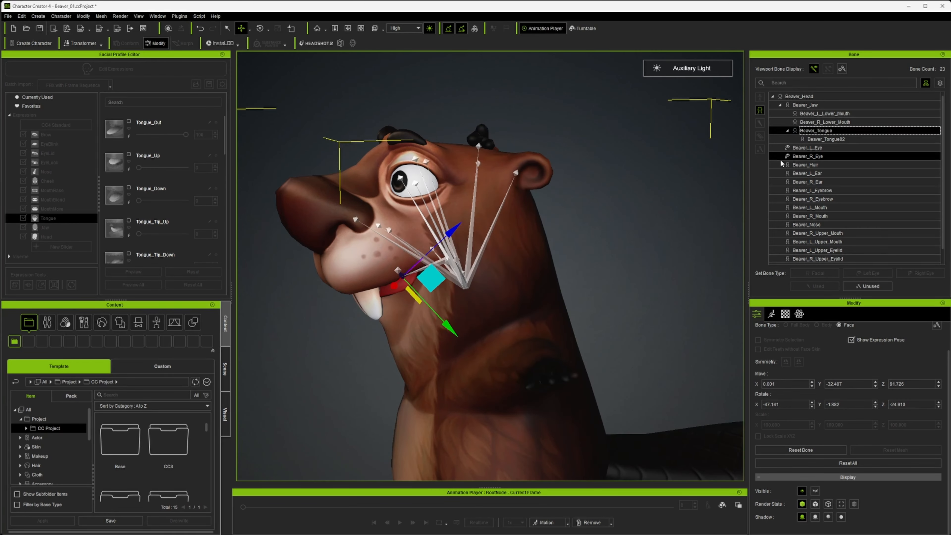
pyautogui.click(826, 139)
pyautogui.press('e')
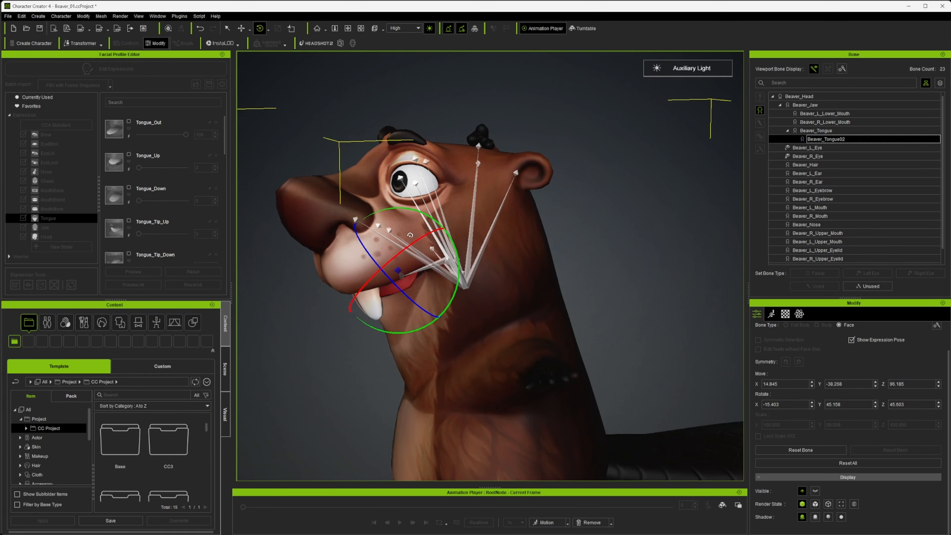
pyautogui.moveTo(410, 235)
pyautogui.mouseDown()
pyautogui.moveTo(431, 247)
pyautogui.moveTo(420, 240)
pyautogui.mouseUp()
pyautogui.keyDown('alt'); pyautogui.moveTo(461, 330); pyautogui.dragTo(623, 364); pyautogui.keyUp('alt')
pyautogui.press('w')
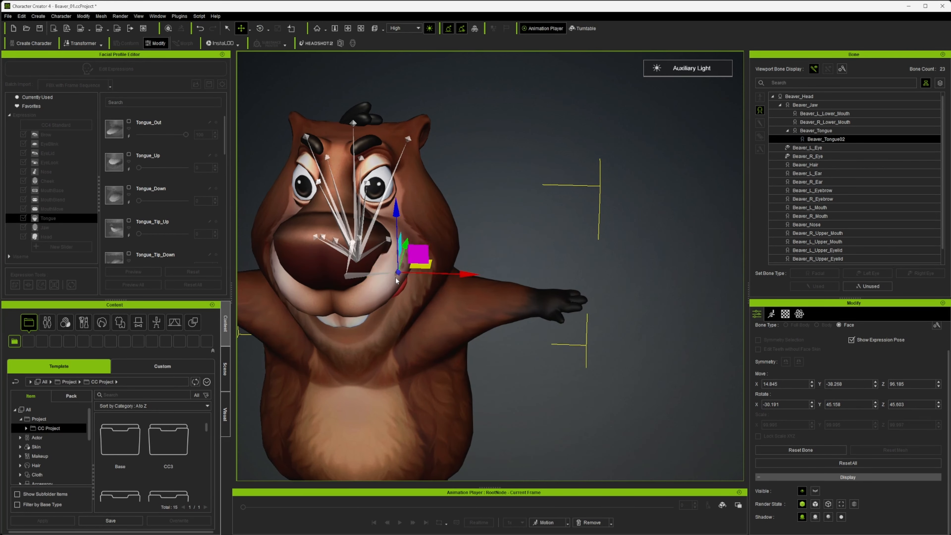
pyautogui.moveTo(419, 267); pyautogui.dragTo(318, 214)
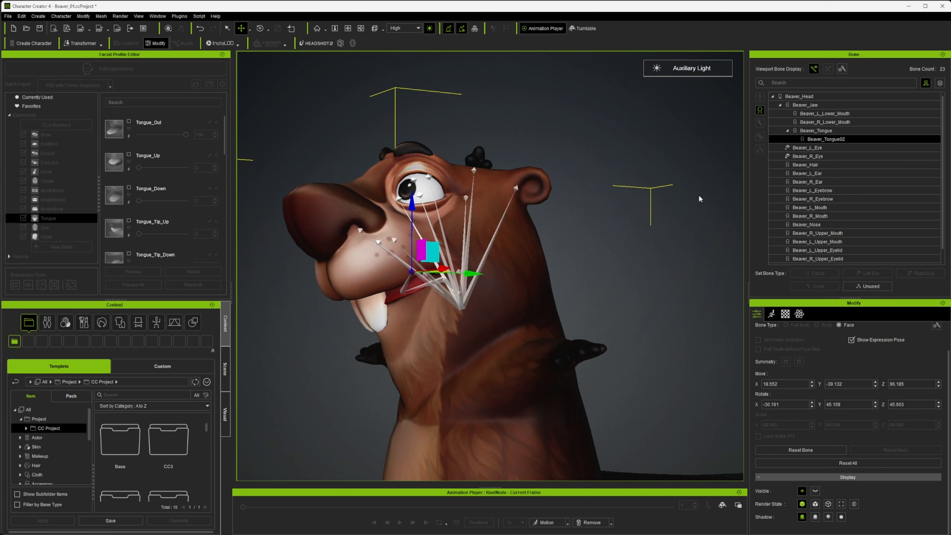
# Step: Move the Beaver_Tongue bone to about X 6.6, Y -32.4, Z 97.2 and rotate it to about X -54, Y 26, Z -58
pyautogui.click(814, 132)
pyautogui.moveTo(426, 267); pyautogui.dragTo(421, 269)
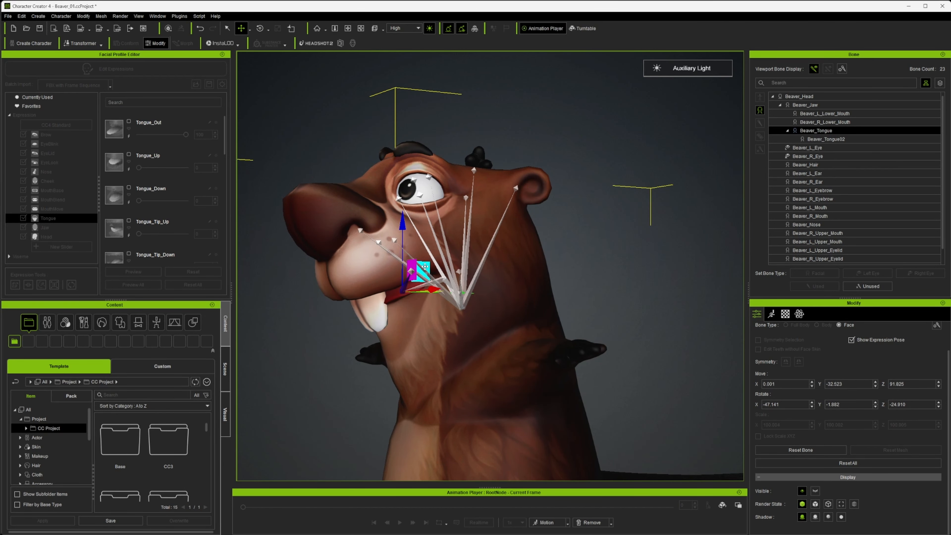
pyautogui.keyDown('alt'); pyautogui.moveTo(426, 334); pyautogui.dragTo(605, 346); pyautogui.keyUp('alt')
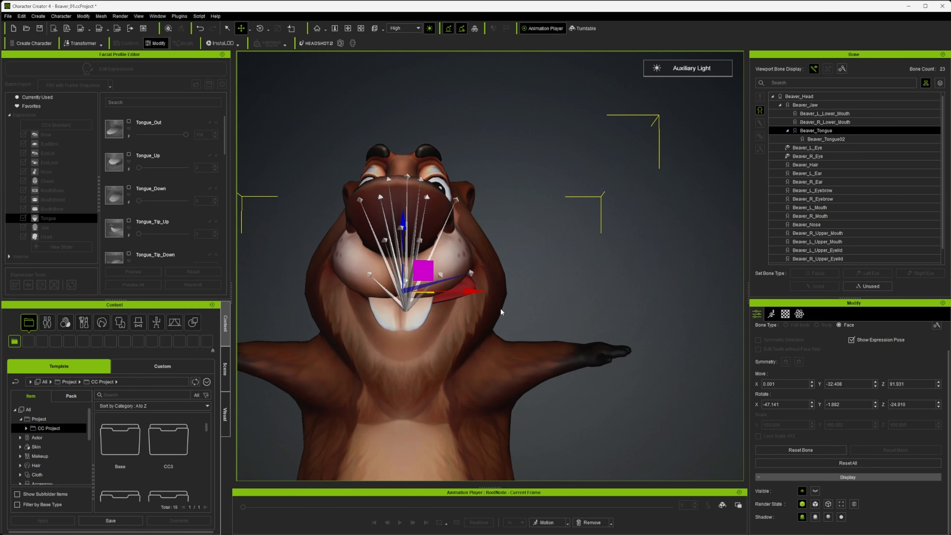
pyautogui.press('e')
pyautogui.moveTo(456, 296); pyautogui.dragTo(437, 310)
pyautogui.press('w')
pyautogui.moveTo(423, 276); pyautogui.dragTo(448, 256)
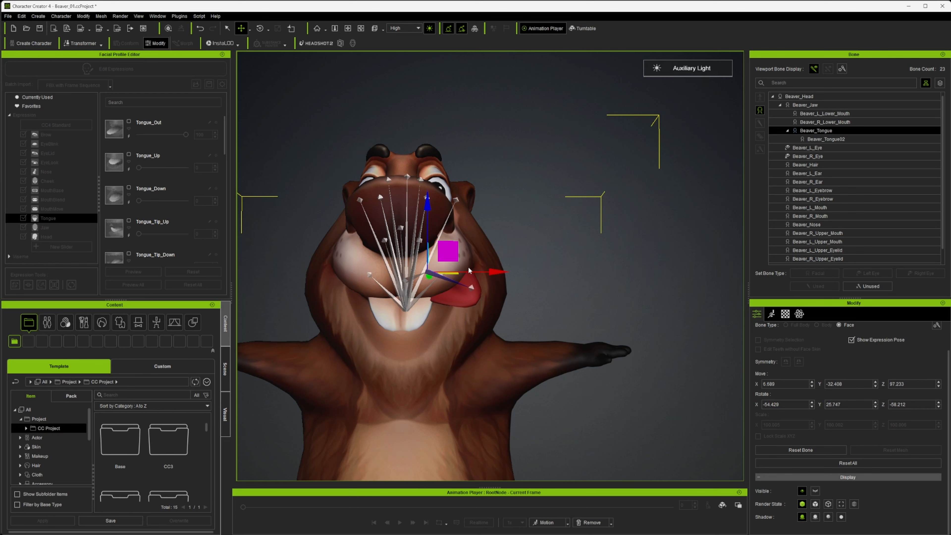
# Step: Rotate the Beaver_Tongue bone to about X -65 and shift it to about Y -30.1
pyautogui.moveTo(482, 277); pyautogui.dragTo(417, 261, button='right')
pyautogui.press('e')
pyautogui.press('w')
pyautogui.moveTo(451, 250); pyautogui.dragTo(453, 255)
pyautogui.press('e')
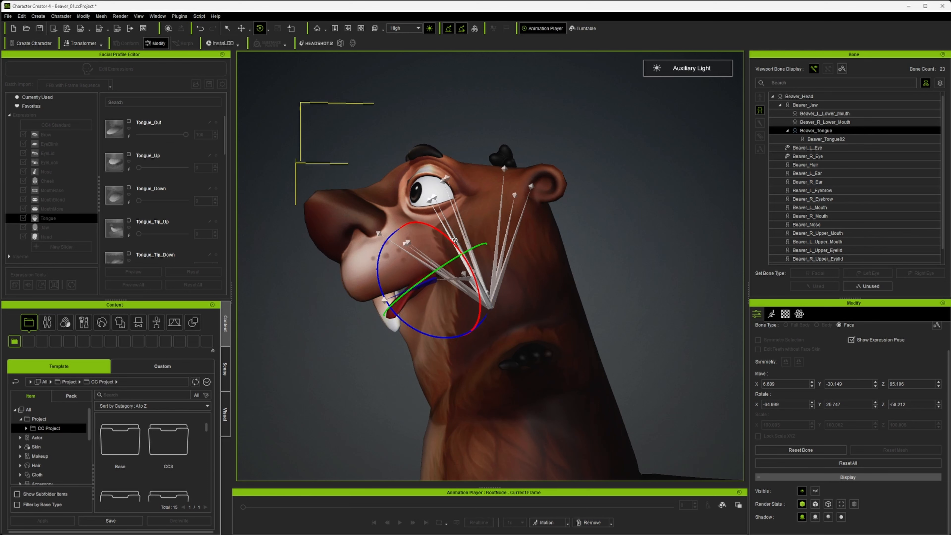
pyautogui.moveTo(453, 256); pyautogui.dragTo(648, 311, button='right')
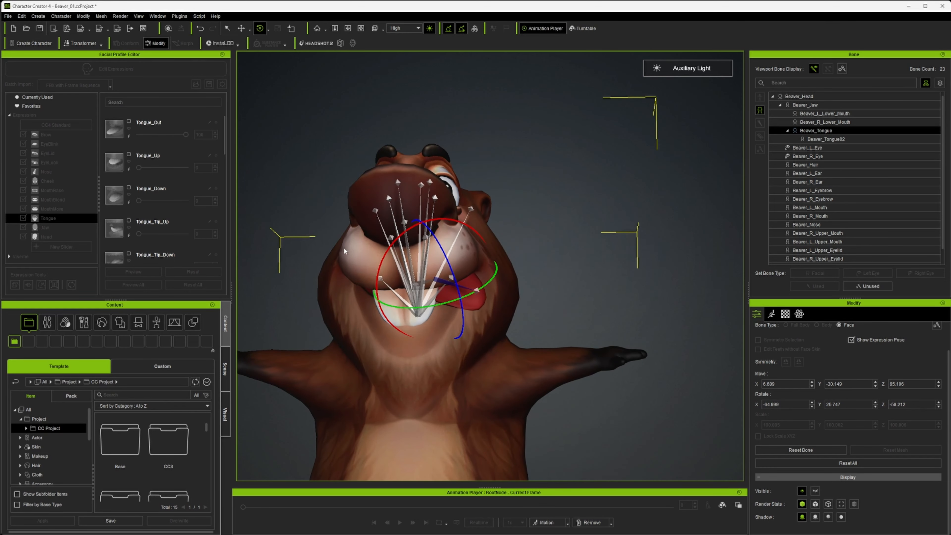
# Step: Leave bone editing, return Tongue_Out to 0 and delete its morph data
pyautogui.click(771, 314)
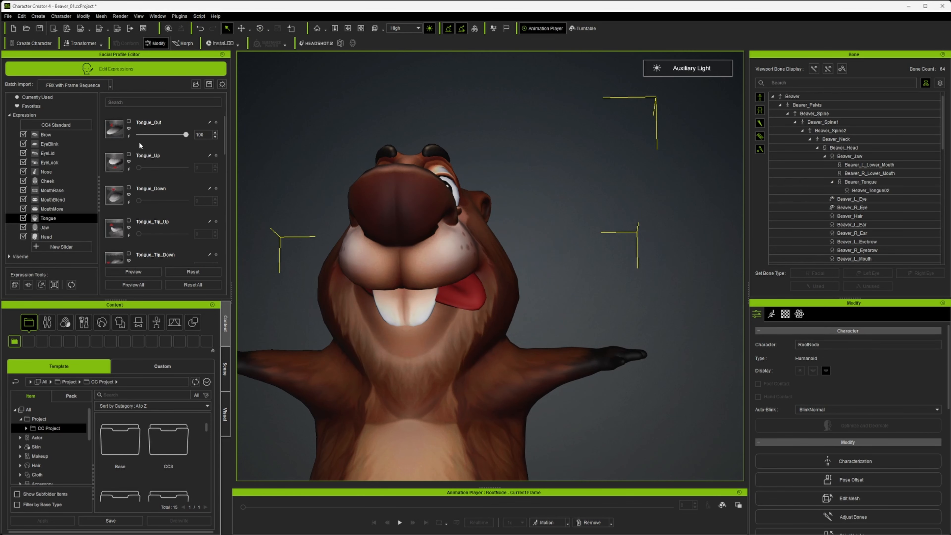
pyautogui.moveTo(187, 135); pyautogui.dragTo(102, 132)
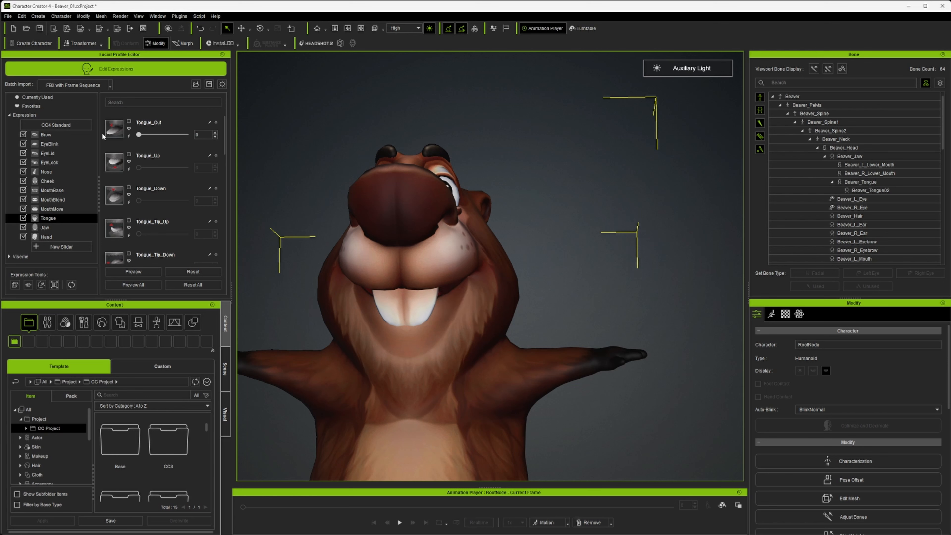
pyautogui.click(215, 122)
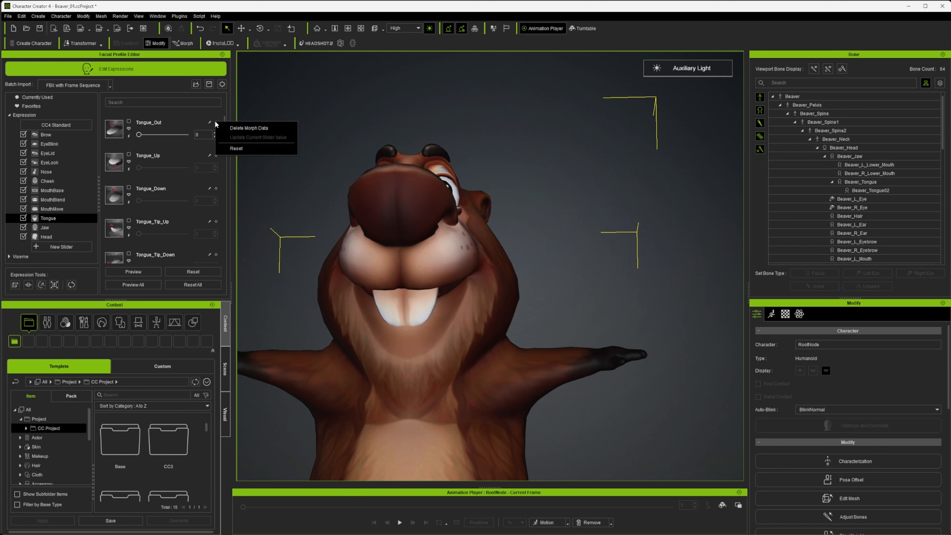
pyautogui.click(240, 128)
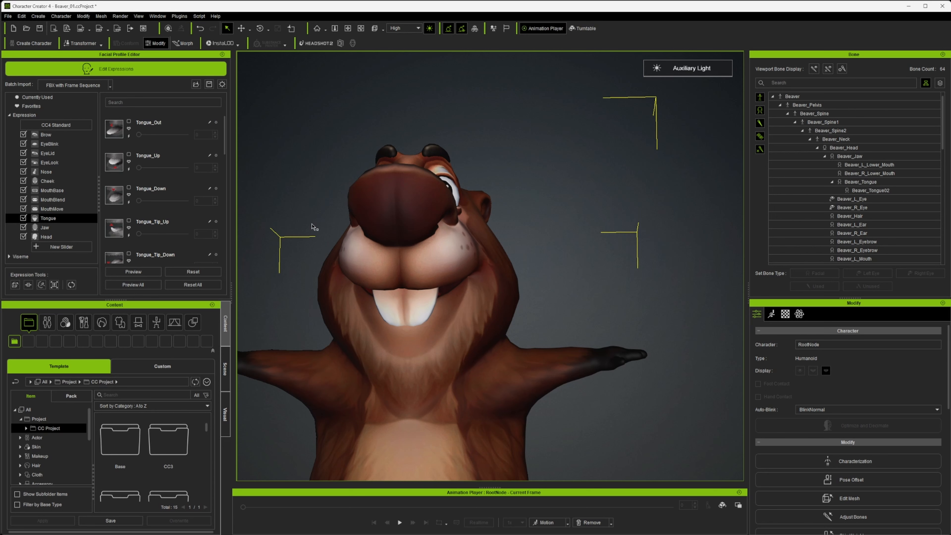
# Step: Open the Jaw expression set and save the project
pyautogui.click(54, 227)
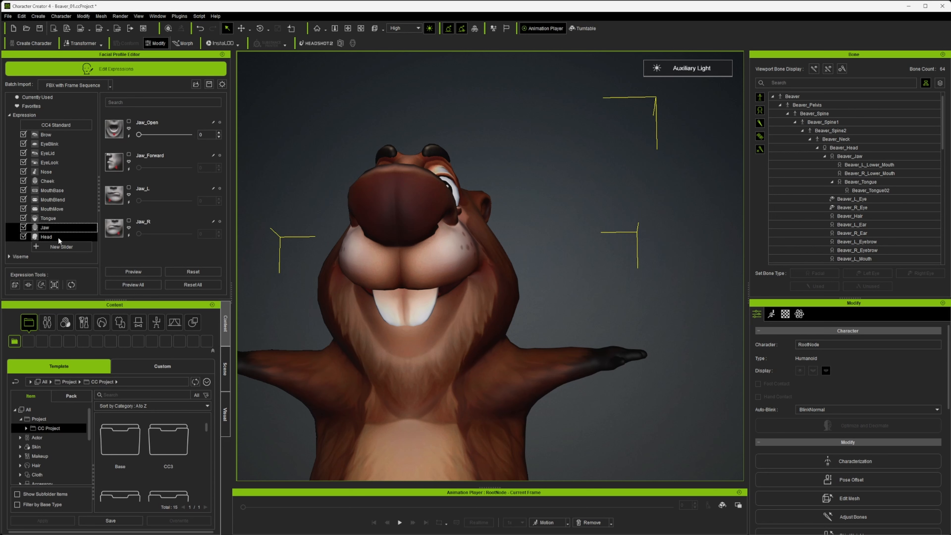
pyautogui.click(39, 28)
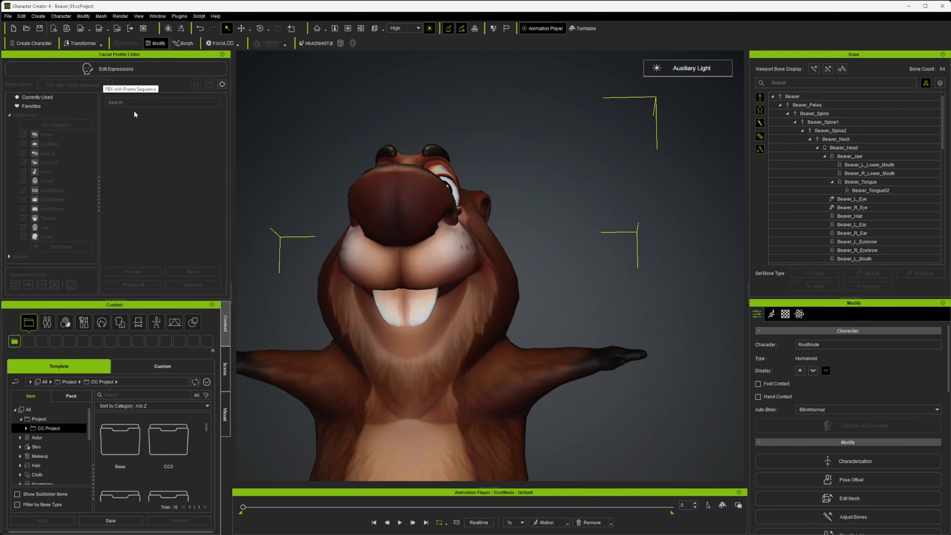
# Step: Restart expression editing for the beaver and open the Head expression set
pyautogui.keyDown('alt'); pyautogui.moveTo(442, 224); pyautogui.dragTo(488, 271); pyautogui.keyUp('alt')
pyautogui.keyDown('alt'); pyautogui.moveTo(488, 271); pyautogui.dragTo(504, 305, button='right'); pyautogui.keyUp('alt')
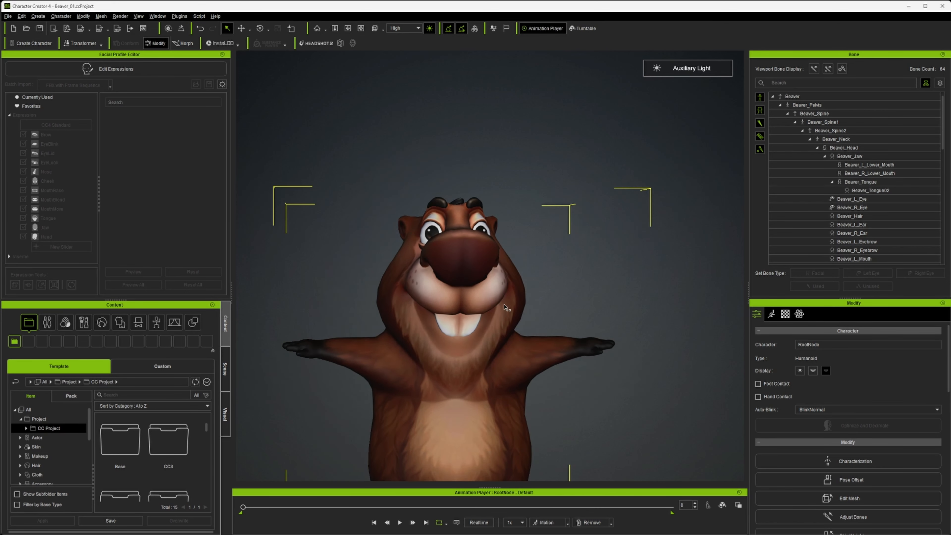
pyautogui.scroll(-4, 507, 308)
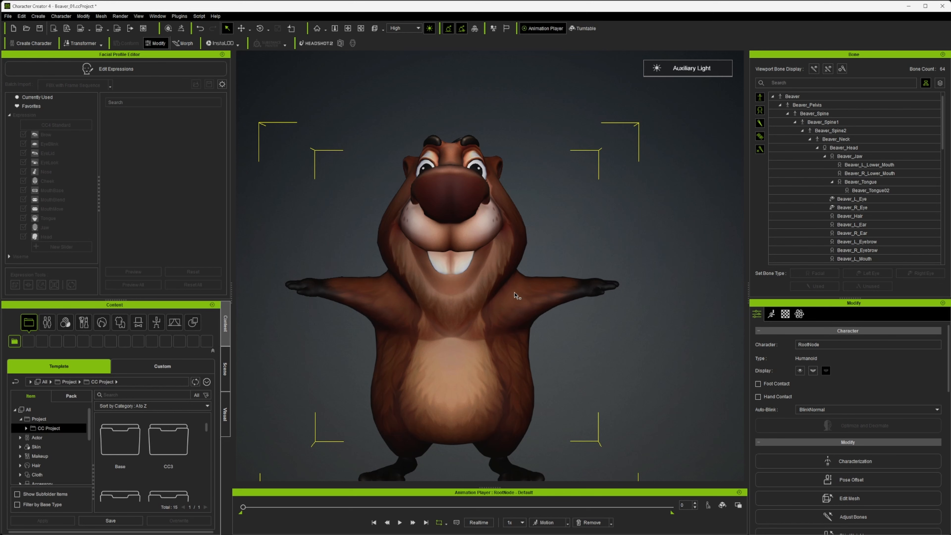
pyautogui.keyDown('alt'); pyautogui.moveTo(524, 306); pyautogui.dragTo(516, 275, button='middle'); pyautogui.keyUp('alt')
pyautogui.click(142, 69)
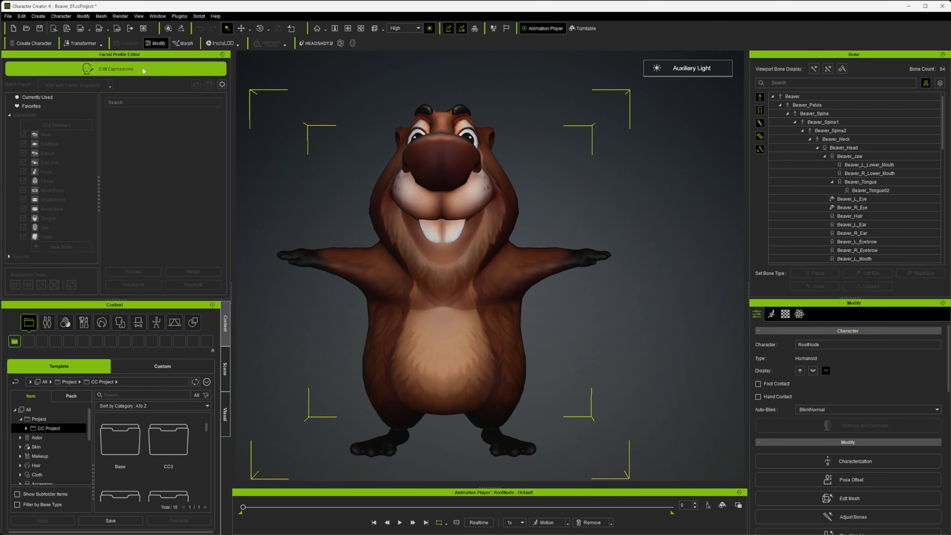
pyautogui.click(46, 237)
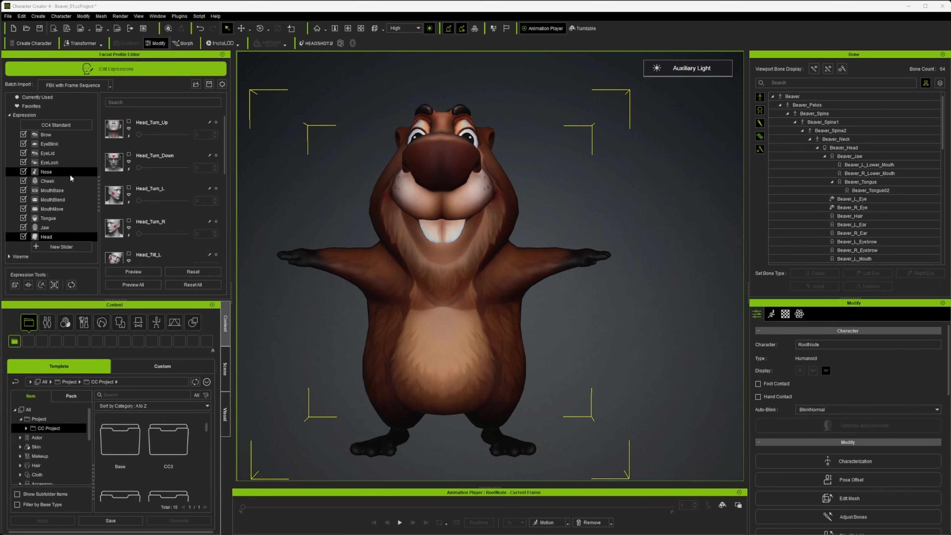
# Step: Start facial bone editing and rotate the Beaver_Head bone upward to about Y -62
pyautogui.click(54, 285)
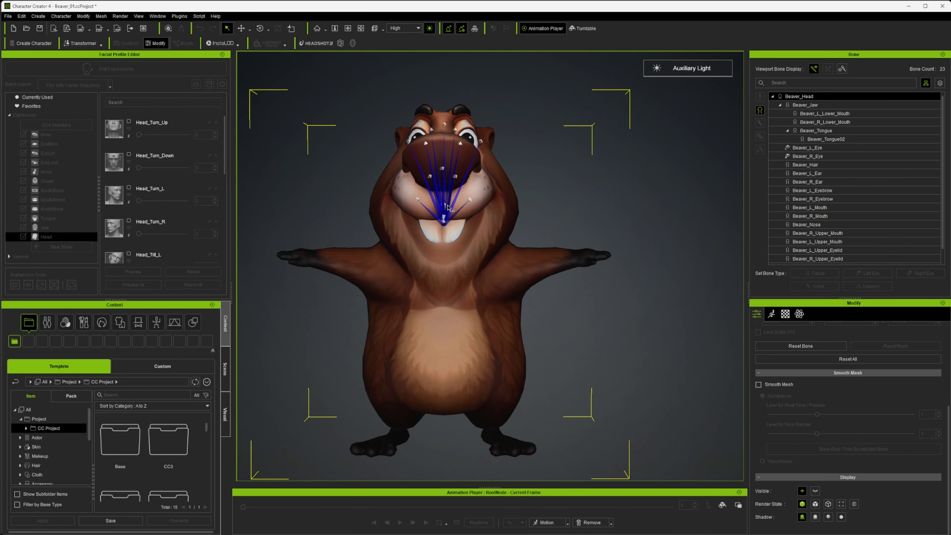
pyautogui.click(444, 209)
pyautogui.moveTo(444, 208); pyautogui.dragTo(441, 198)
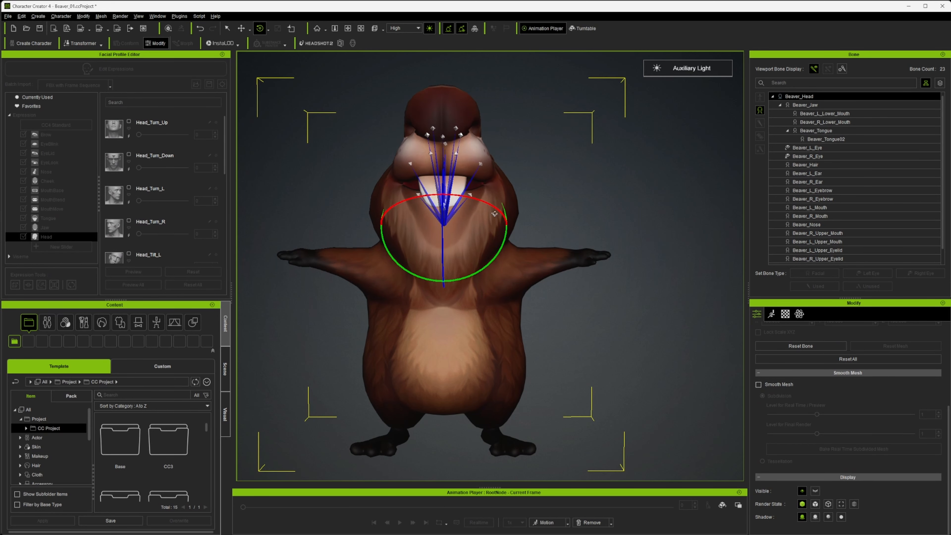
pyautogui.moveTo(496, 215); pyautogui.dragTo(276, 224, button='right')
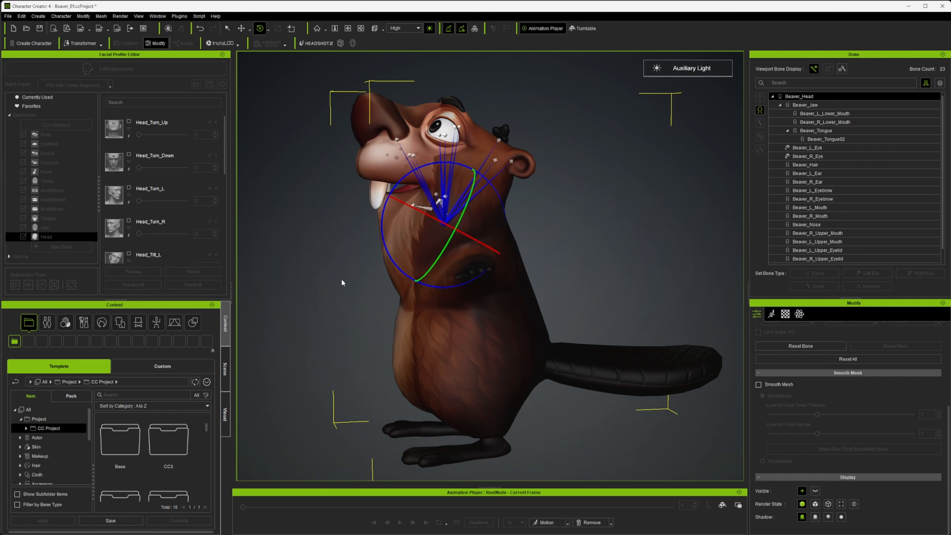
pyautogui.moveTo(336, 260); pyautogui.dragTo(566, 265, button='right')
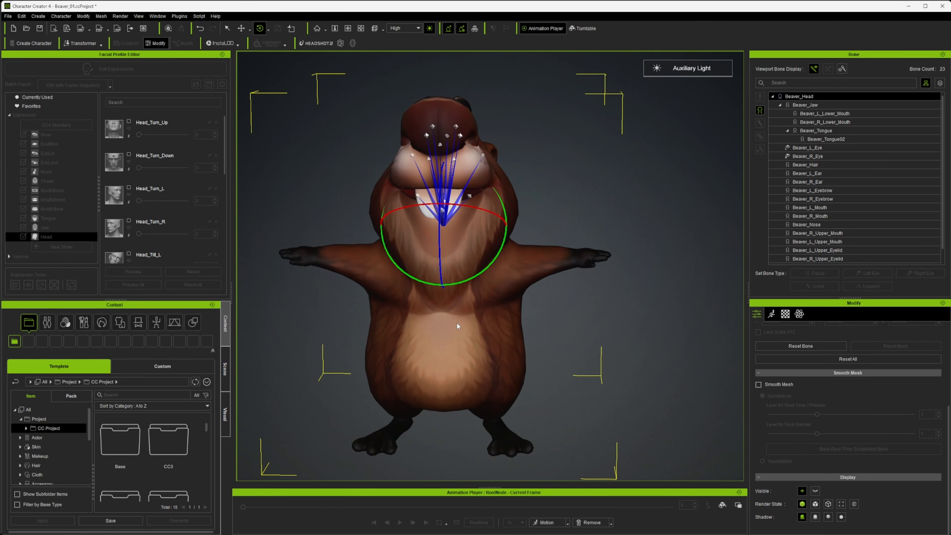
pyautogui.scroll(5, 852, 344)
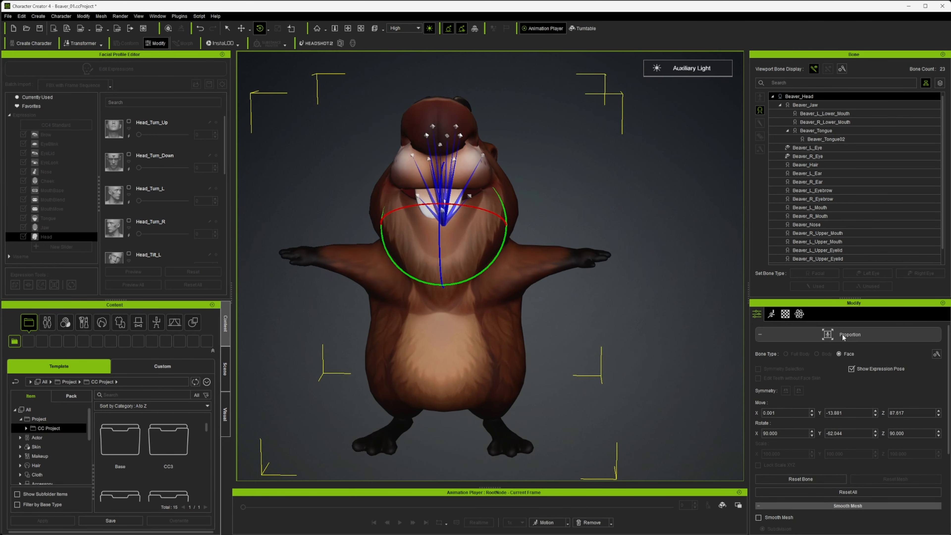
# Step: Finish the bone edit, assign the pose to Head_Turn_Up and test it at 100, 0 and -100
pyautogui.click(843, 334)
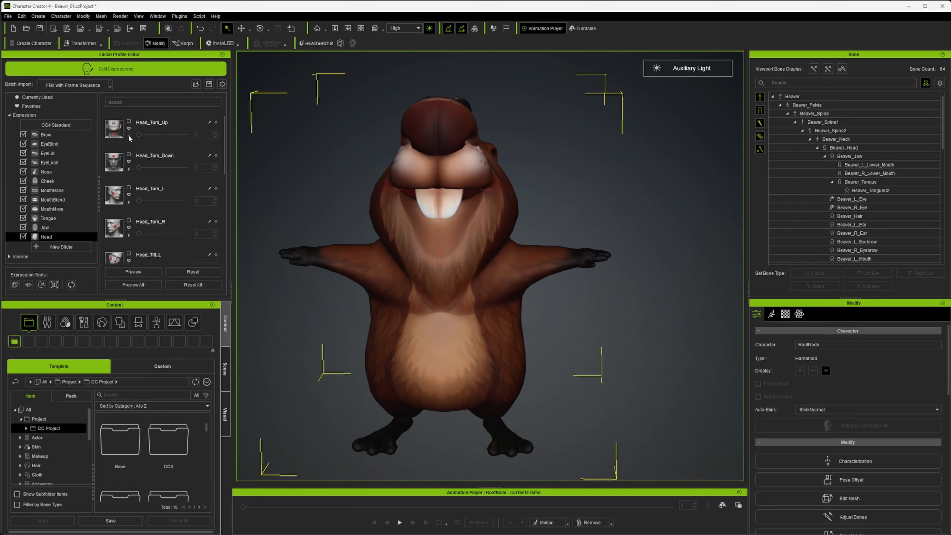
pyautogui.moveTo(139, 134); pyautogui.dragTo(178, 135)
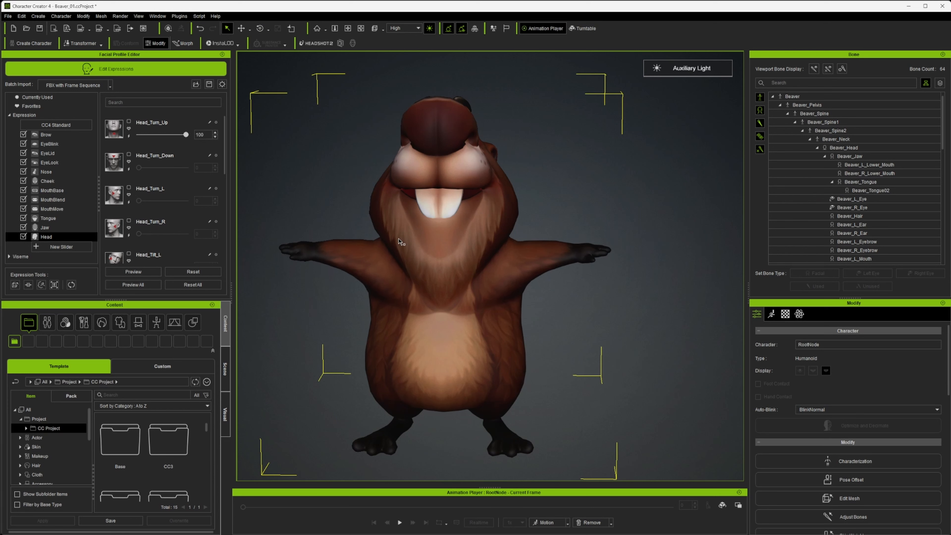
pyautogui.moveTo(185, 134); pyautogui.dragTo(100, 136)
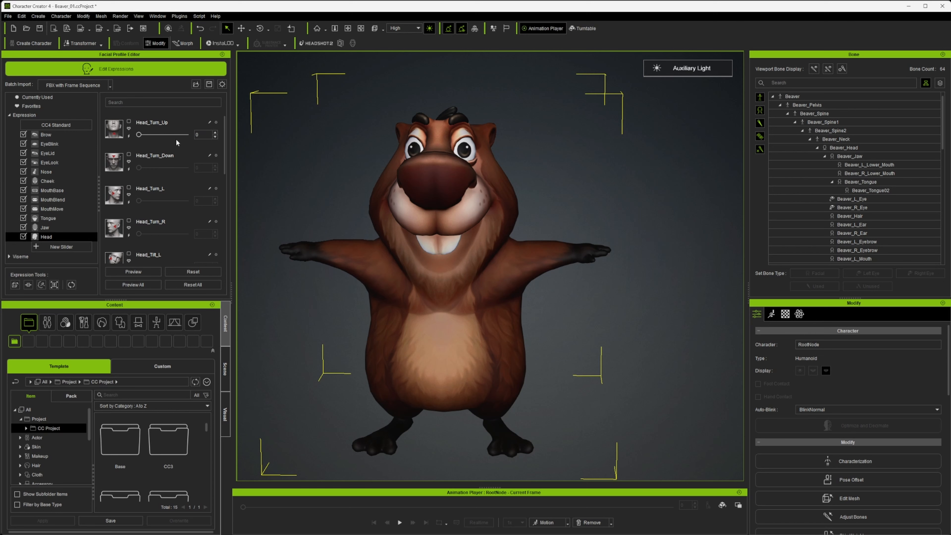
pyautogui.doubleClick(202, 134)
pyautogui.write('-100')
pyautogui.press('Return')
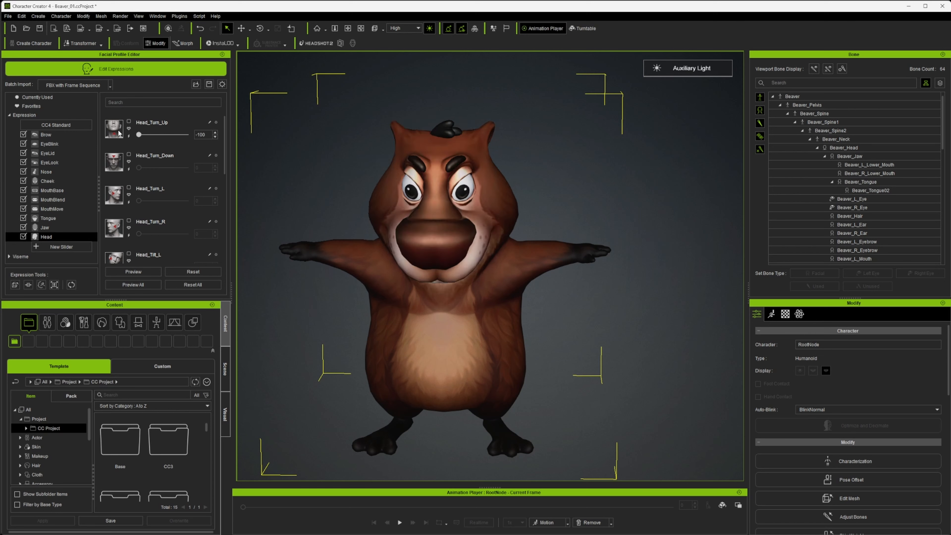
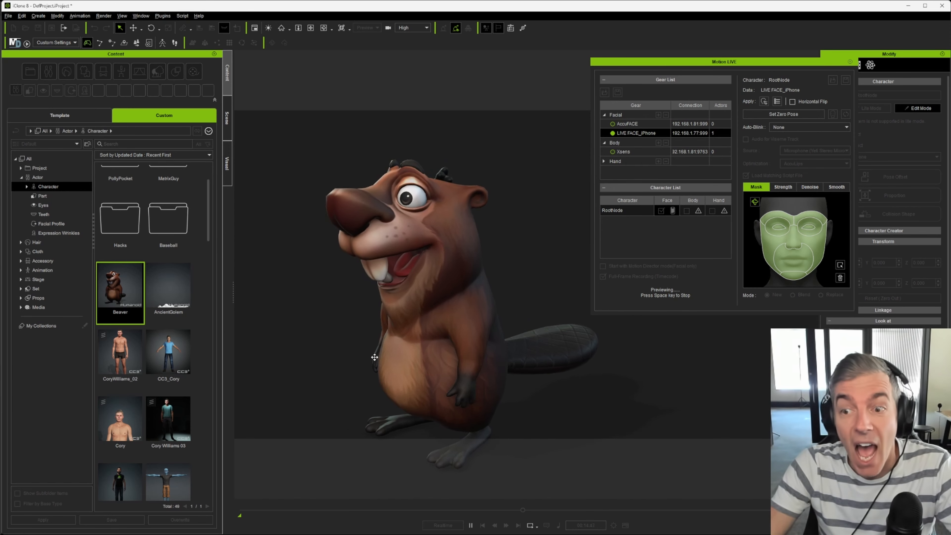
# Step: In iClone, set the Jaw strength of the Motion LIVE iPhone face capture to 61 during the beaver preview
pyautogui.keyDown('alt'); pyautogui.moveTo(346, 332); pyautogui.dragTo(378, 327, button='right'); pyautogui.keyUp('alt')
pyautogui.keyDown('alt'); pyautogui.moveTo(377, 327); pyautogui.dragTo(513, 343, button='middle'); pyautogui.keyUp('alt')
pyautogui.keyDown('alt'); pyautogui.moveTo(513, 343); pyautogui.dragTo(541, 345, button='right'); pyautogui.keyUp('alt')
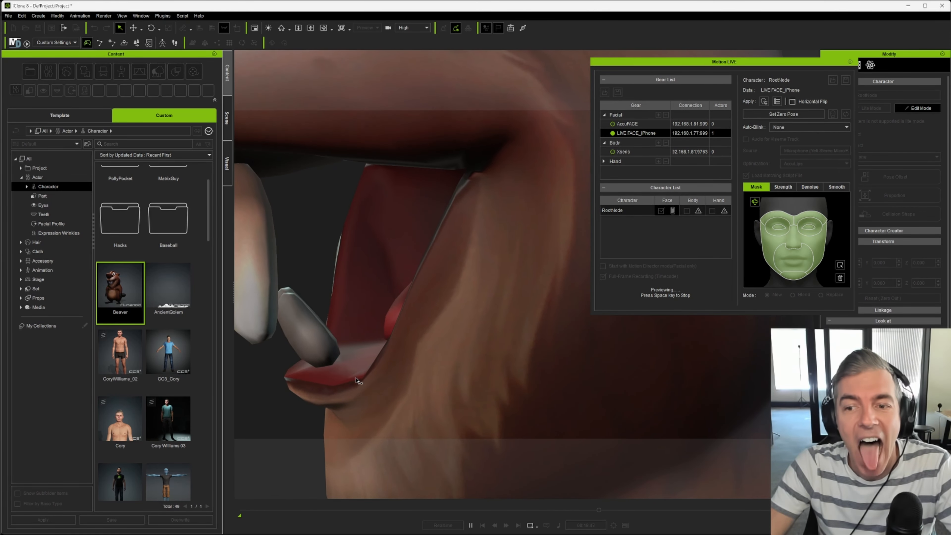
pyautogui.keyDown('alt'); pyautogui.moveTo(356, 379); pyautogui.dragTo(447, 377, button='middle'); pyautogui.keyUp('alt')
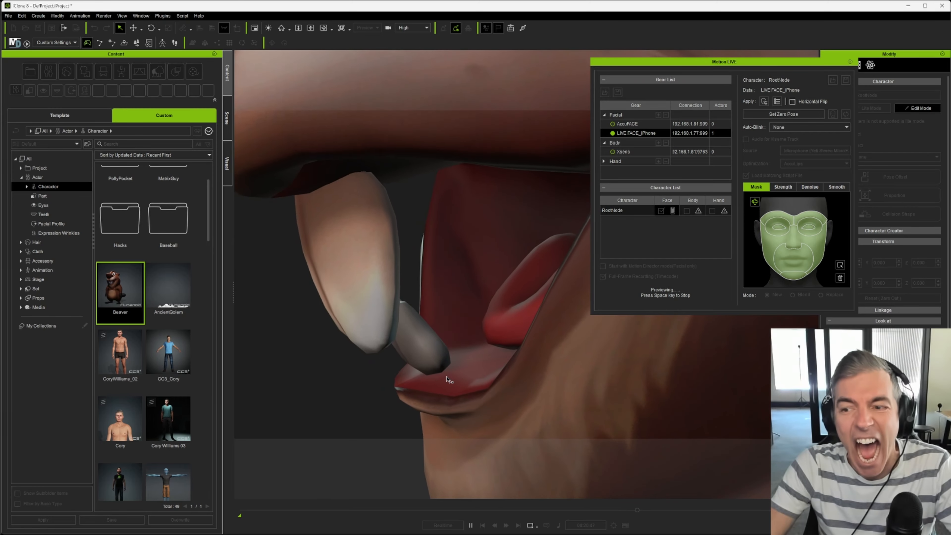
pyautogui.scroll(-6, 446, 376)
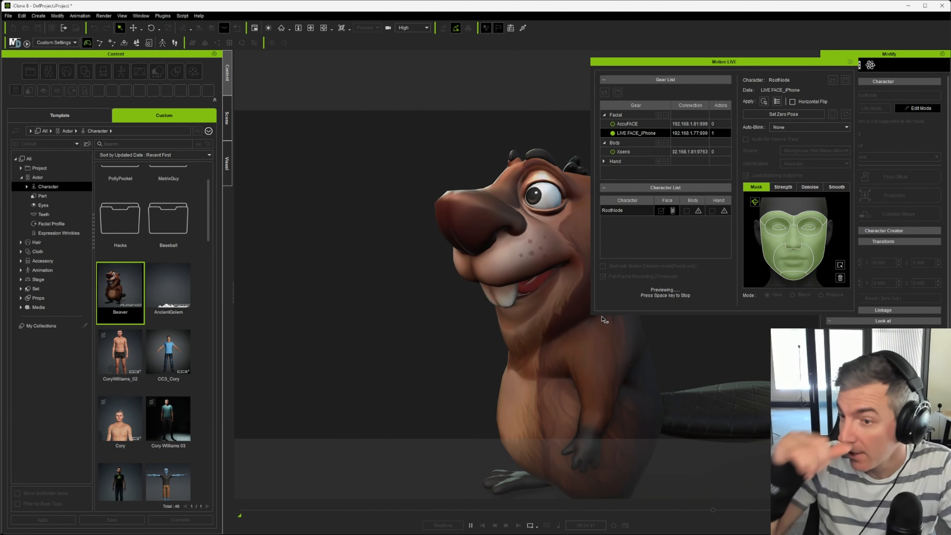
pyautogui.click(785, 186)
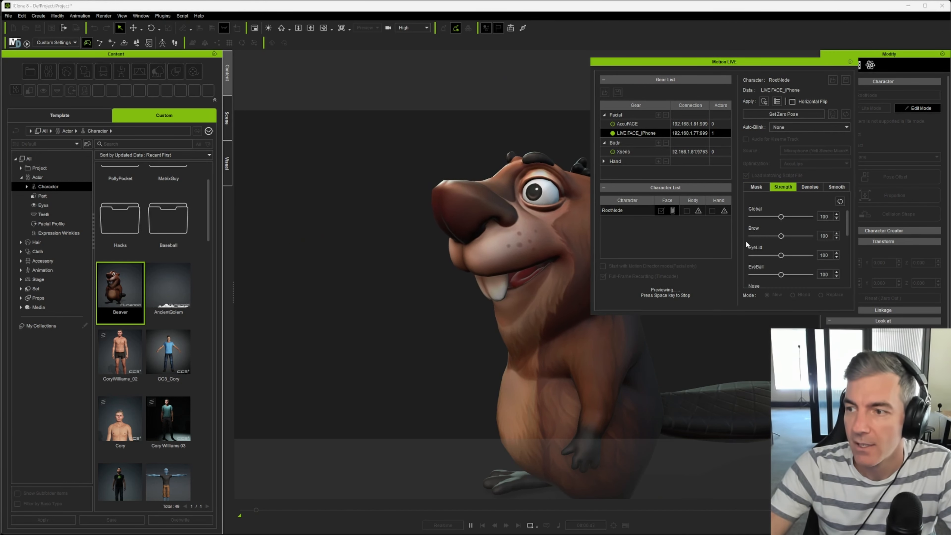
pyautogui.moveTo(852, 223); pyautogui.dragTo(853, 272)
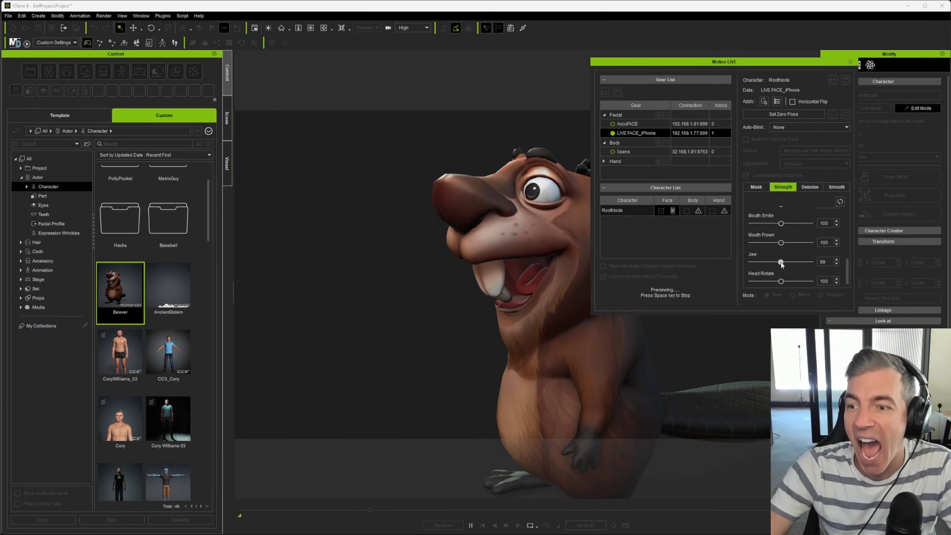
pyautogui.moveTo(781, 262); pyautogui.dragTo(773, 263)
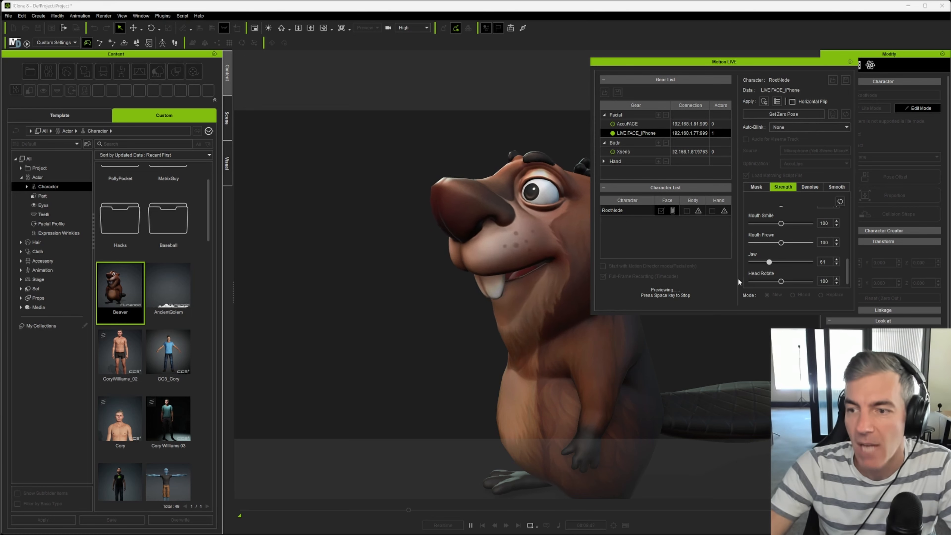
# Step: Inspect the beaver's open mouth from the side in the live preview, and close Motion LIVE, disconnecting all servers
pyautogui.moveTo(521, 337); pyautogui.dragTo(408, 316, button='right')
pyautogui.scroll(3, 469, 304)
pyautogui.scroll(5, 494, 302)
pyautogui.scroll(-3, 423, 318)
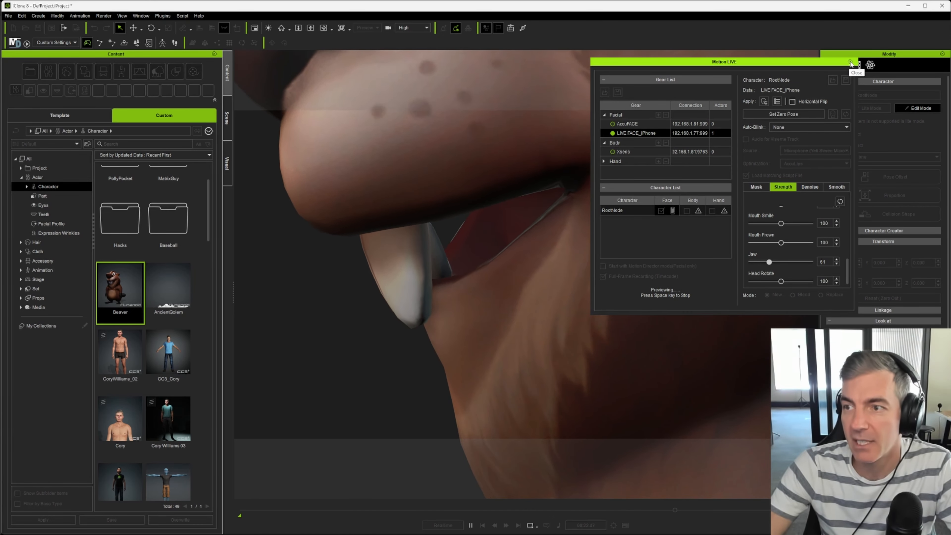
pyautogui.click(851, 63)
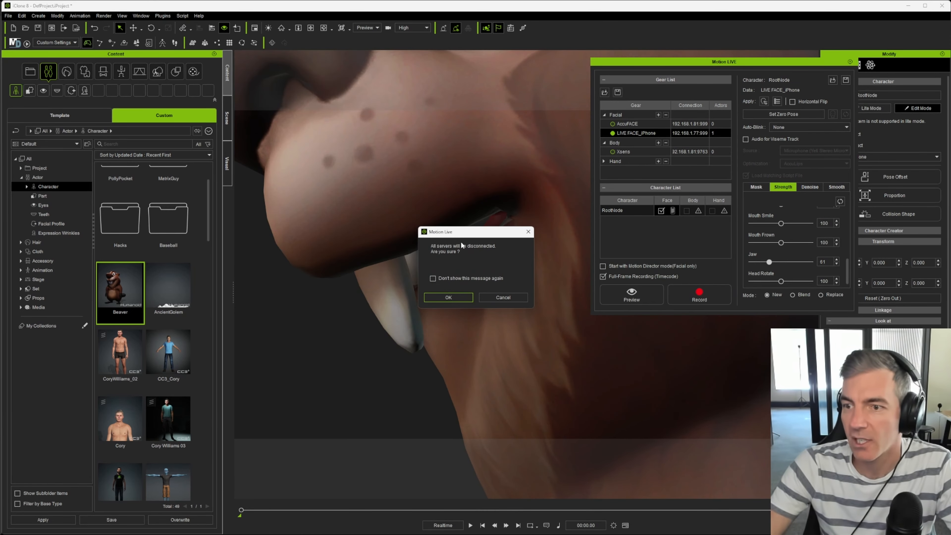
pyautogui.click(448, 299)
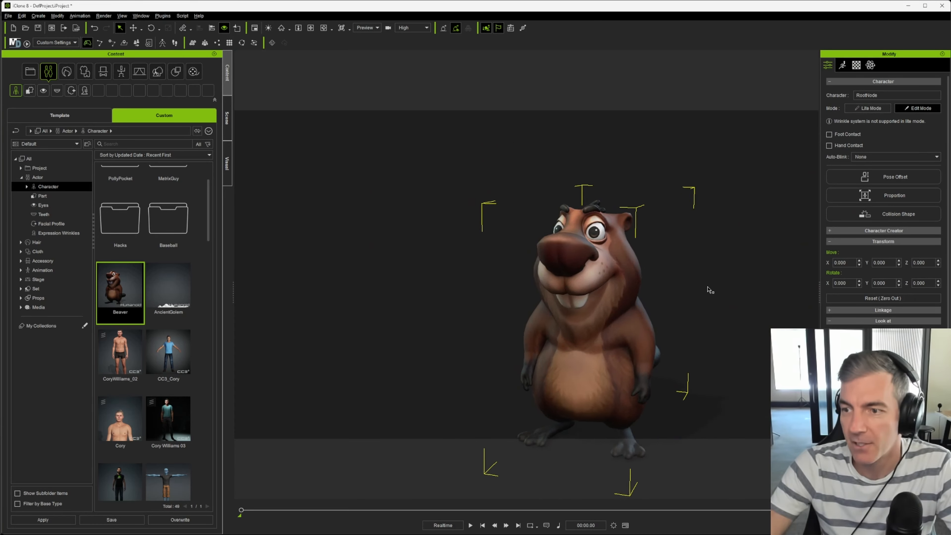
# Step: Delete the beaver from the iClone scene and switch back to Character Creator 4
pyautogui.scroll(1, 513, 266)
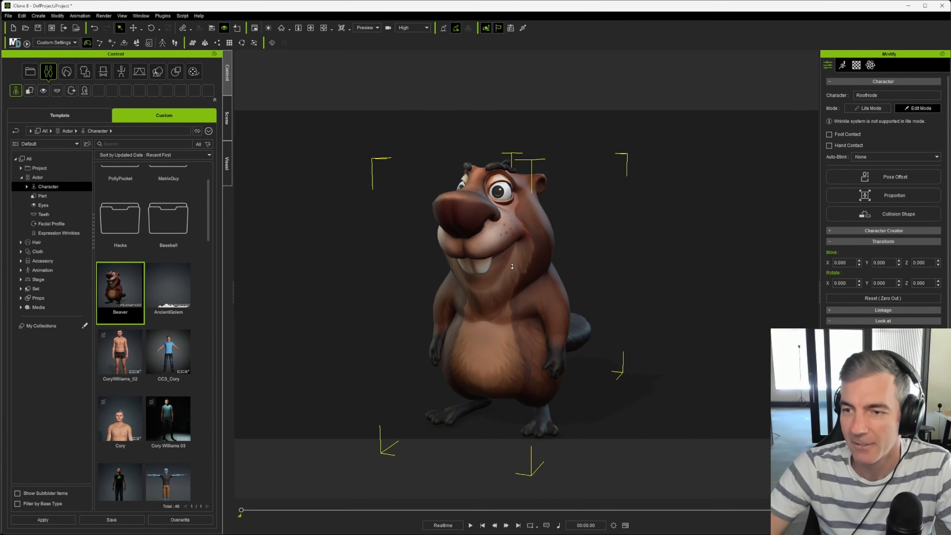
pyautogui.press('Delete')
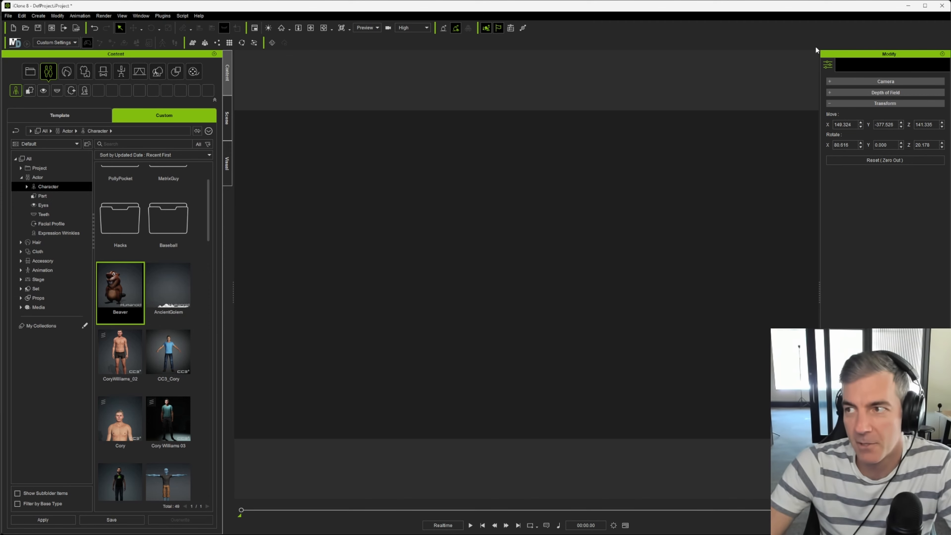
pyautogui.click(908, 6)
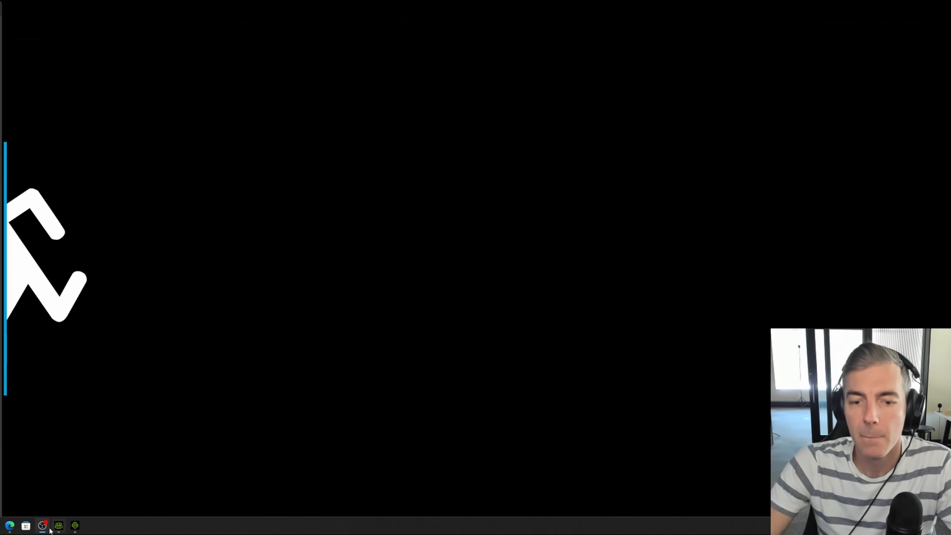
pyautogui.click(59, 526)
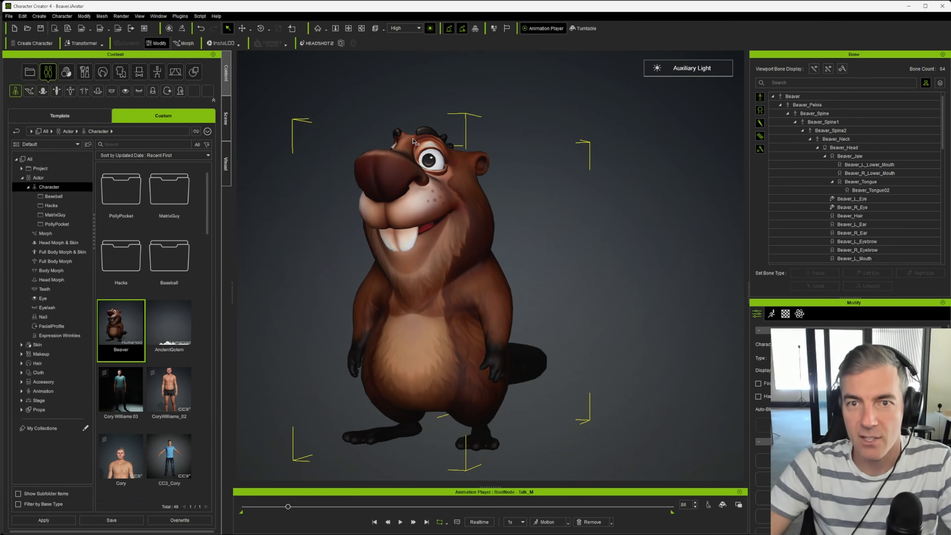
# Step: Open the Facial Profile Editor for the beaver, start expression editing and show the Jaw expression set
pyautogui.click(163, 18)
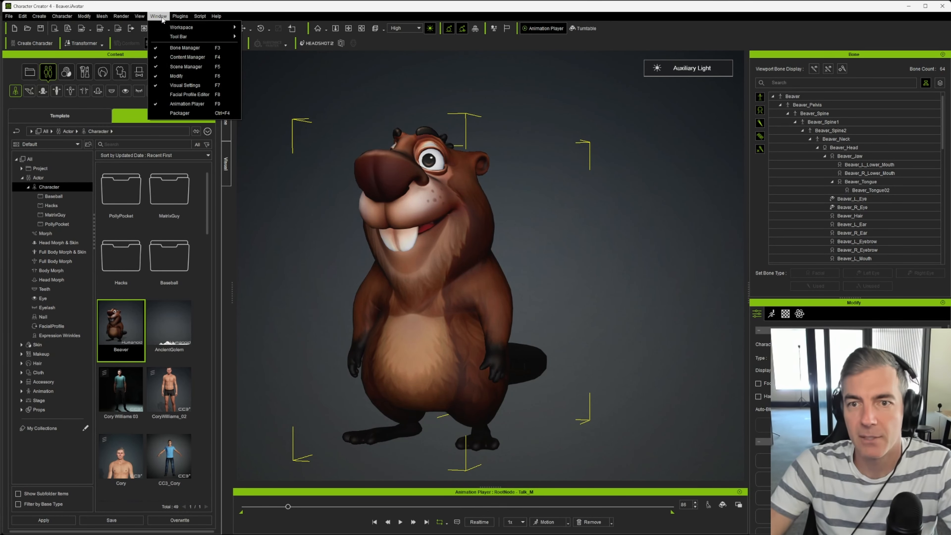
pyautogui.click(163, 92)
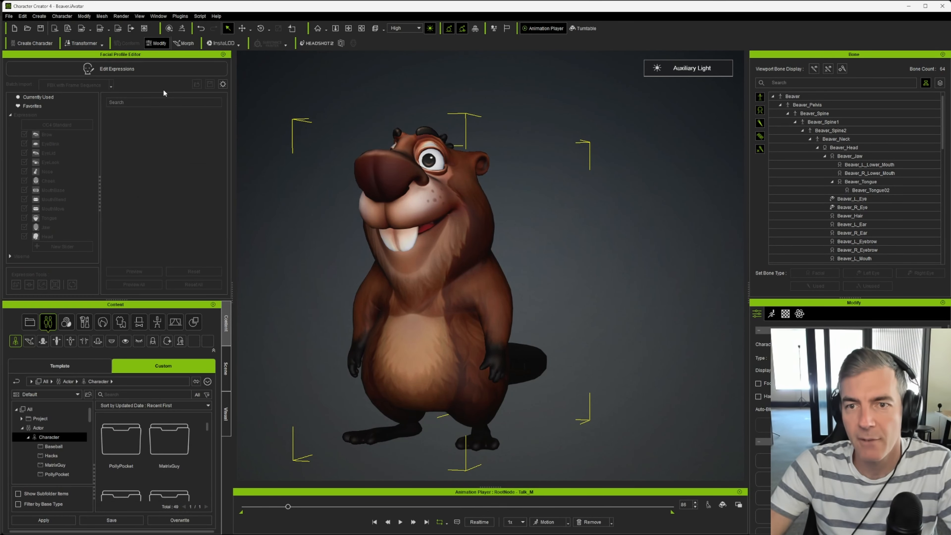
pyautogui.click(119, 69)
pyautogui.keyDown('alt'); pyautogui.moveTo(426, 179); pyautogui.dragTo(511, 186); pyautogui.keyUp('alt')
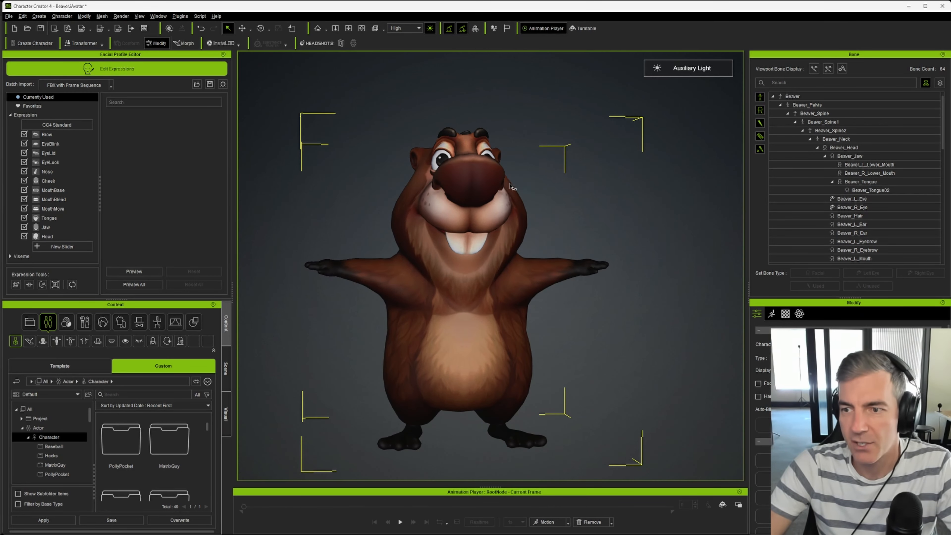
pyautogui.keyDown('alt'); pyautogui.moveTo(511, 186); pyautogui.dragTo(550, 221, button='right'); pyautogui.keyUp('alt')
pyautogui.keyDown('alt'); pyautogui.moveTo(550, 220); pyautogui.dragTo(433, 221); pyautogui.keyUp('alt')
pyautogui.click(46, 227)
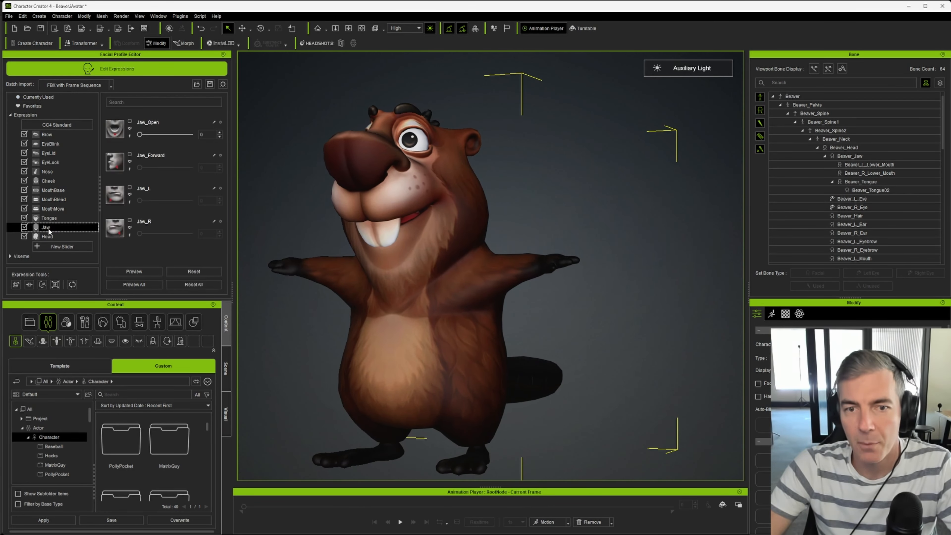
# Step: Test Jaw_Open at 100, examine the beaver's lower lip and teeth up close from the side, and leave expression editing
pyautogui.moveTo(140, 135); pyautogui.dragTo(304, 134)
pyautogui.keyDown('alt'); pyautogui.moveTo(410, 240); pyautogui.dragTo(278, 244); pyautogui.keyUp('alt')
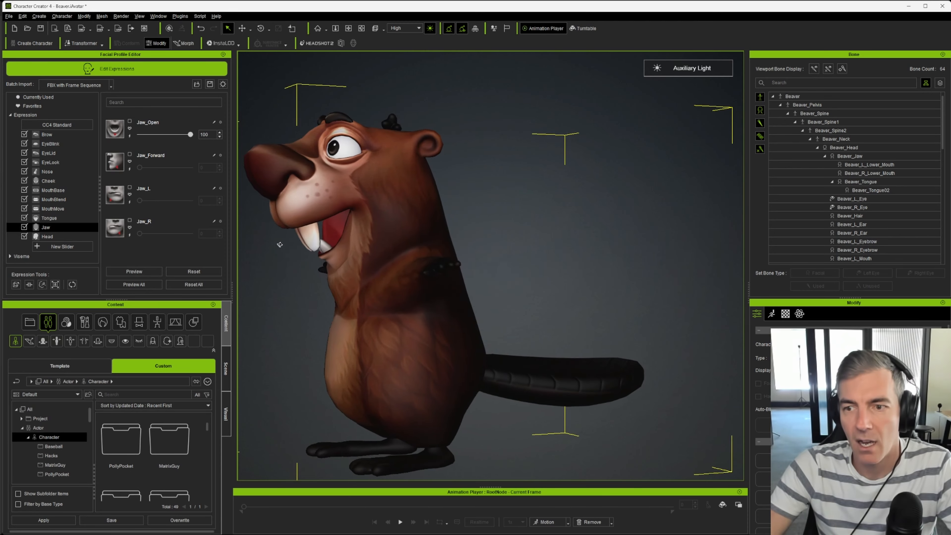
pyautogui.keyDown('alt'); pyautogui.moveTo(278, 244); pyautogui.dragTo(419, 251, button='middle'); pyautogui.keyUp('alt')
pyautogui.keyDown('alt'); pyautogui.moveTo(419, 250); pyautogui.dragTo(466, 232, button='right'); pyautogui.keyUp('alt')
pyautogui.keyDown('alt'); pyautogui.moveTo(466, 232); pyautogui.dragTo(427, 247); pyautogui.keyUp('alt')
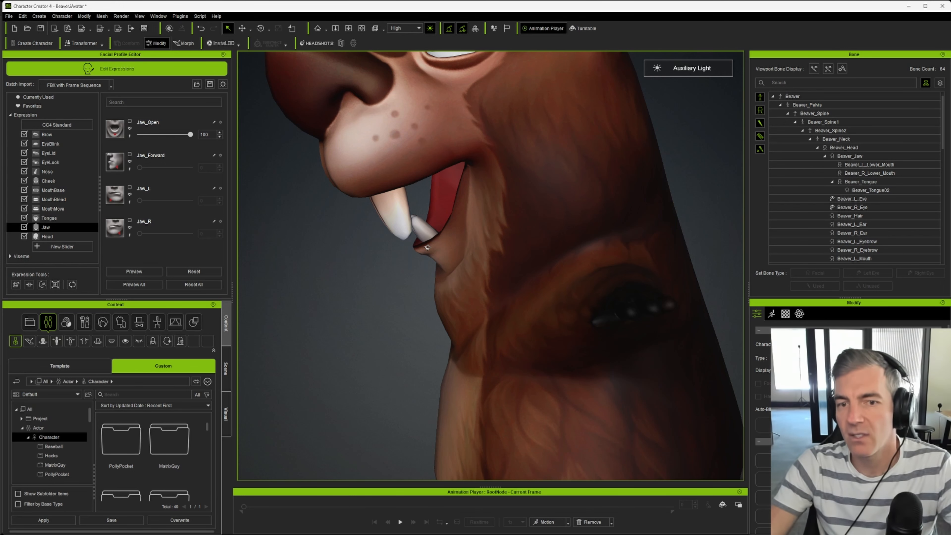
pyautogui.click(154, 71)
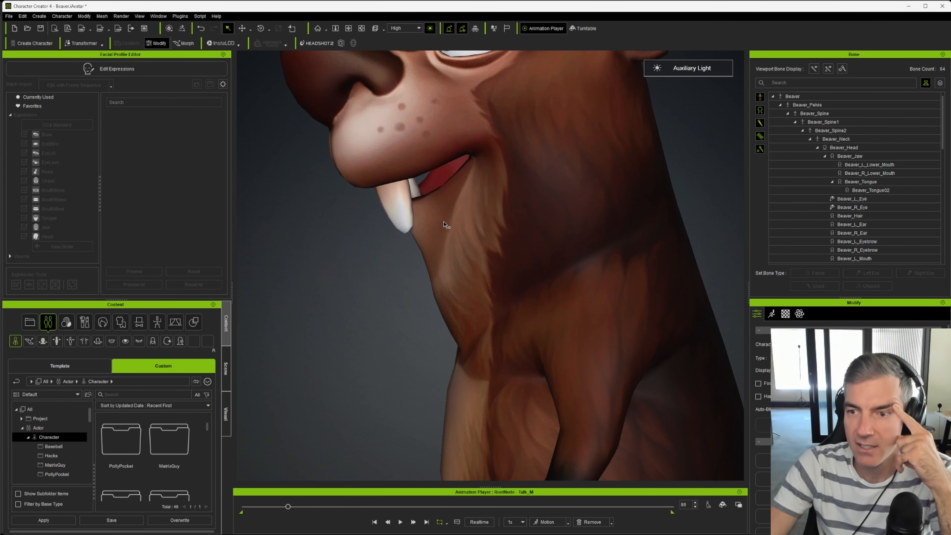
# Step: Open the beaver's Characterization settings and turn HumanIK off so the jaw bone can be adjusted
pyautogui.scroll(-10, 444, 225)
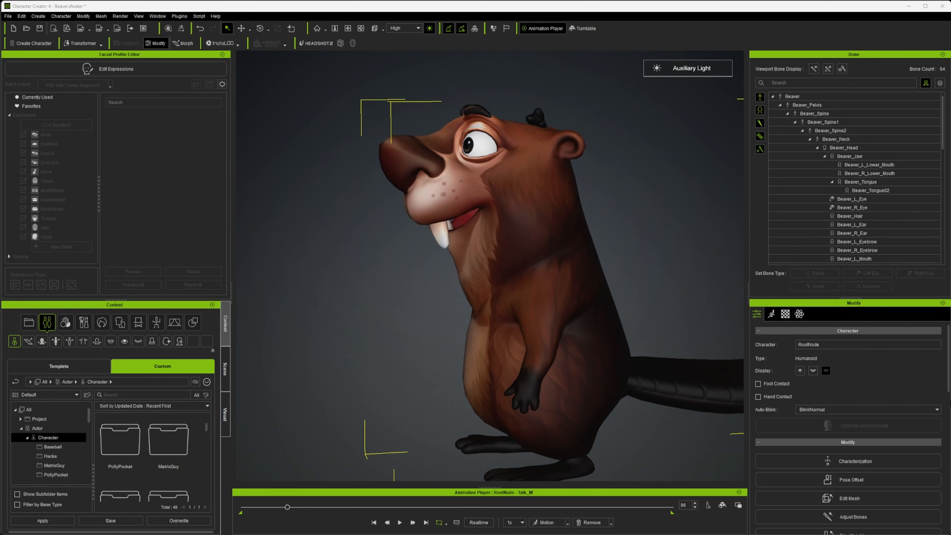
pyautogui.click(855, 461)
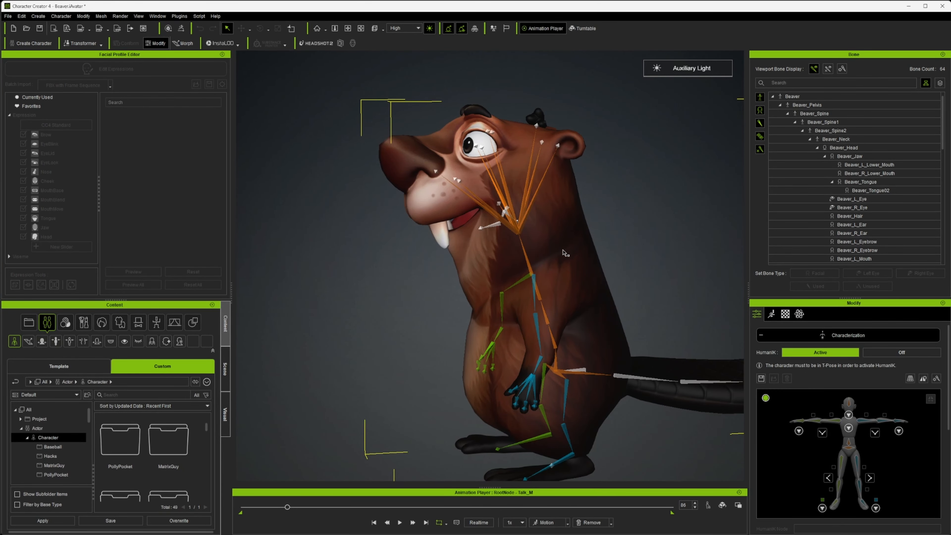
pyautogui.click(503, 209)
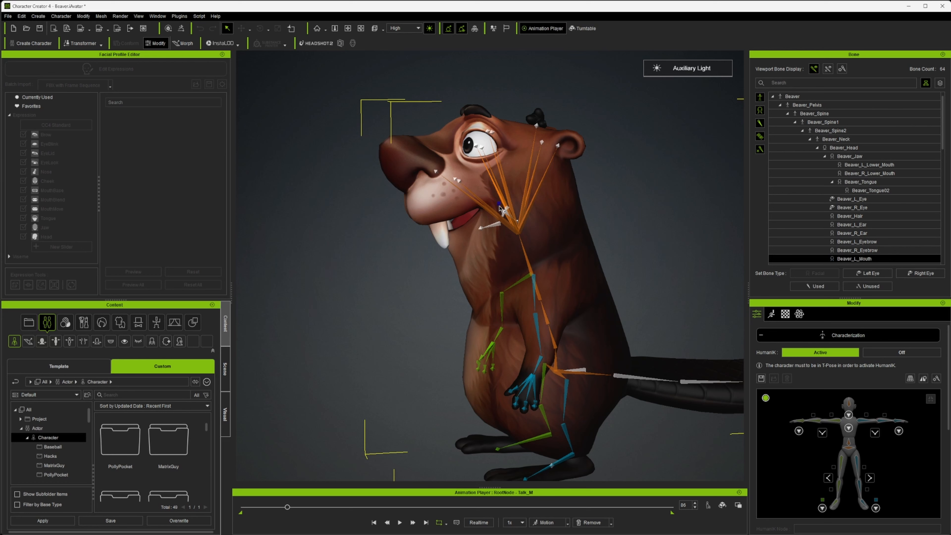
pyautogui.click(862, 156)
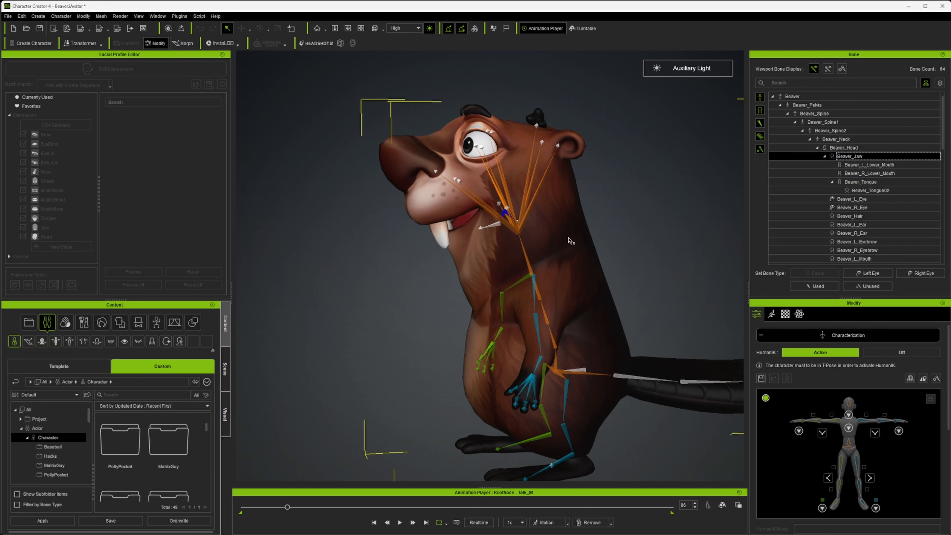
pyautogui.scroll(2, 518, 233)
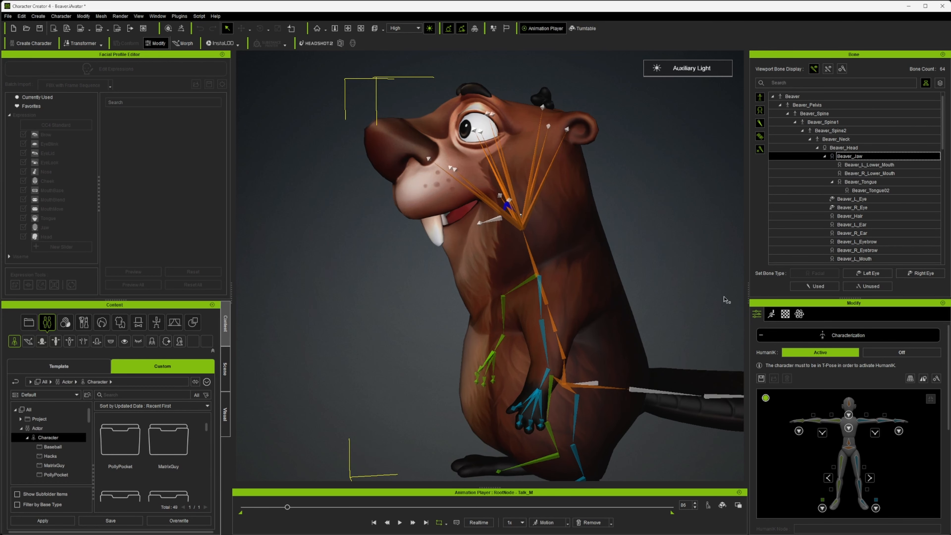
pyautogui.click(897, 354)
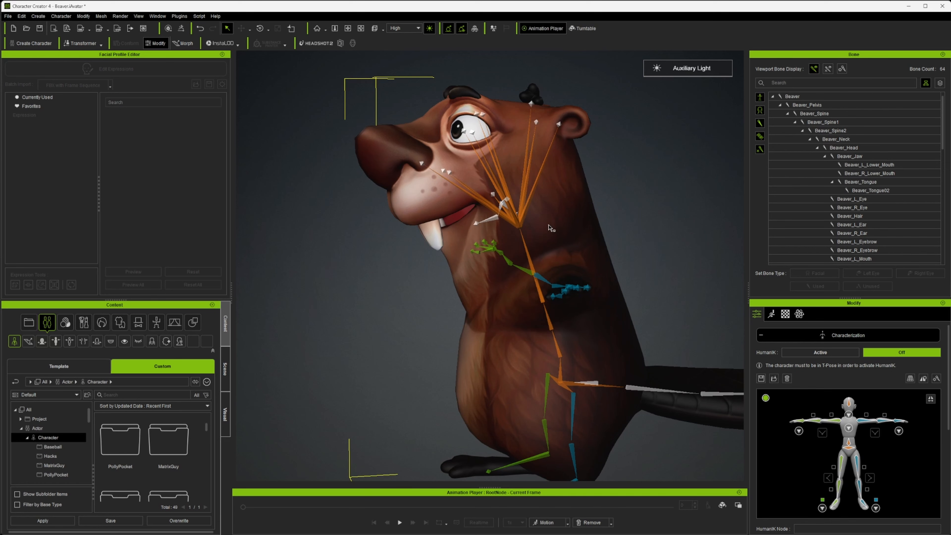
# Step: Rotate the Beaver_Jaw bone slightly upward so the default mouth pose is more closed, and check it from both sides
pyautogui.scroll(2, 551, 228)
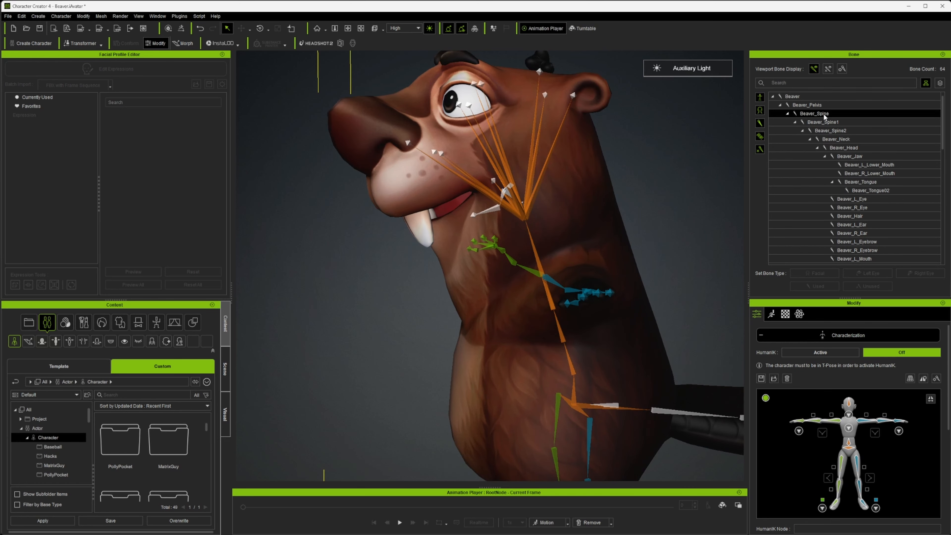
pyautogui.click(506, 193)
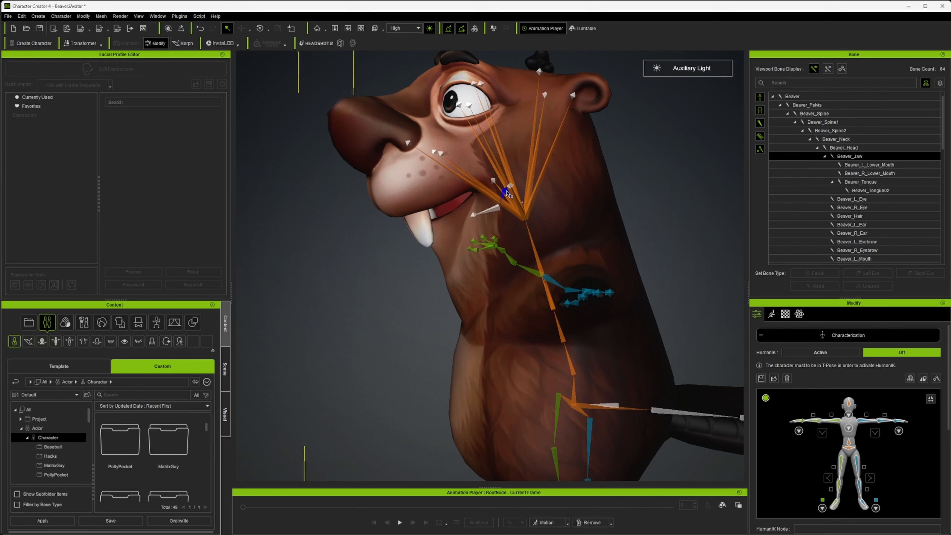
pyautogui.press('e')
pyautogui.moveTo(528, 134); pyautogui.dragTo(532, 134)
pyautogui.keyDown('alt'); pyautogui.moveTo(464, 175); pyautogui.dragTo(395, 149); pyautogui.keyUp('alt')
pyautogui.moveTo(530, 93); pyautogui.dragTo(531, 92)
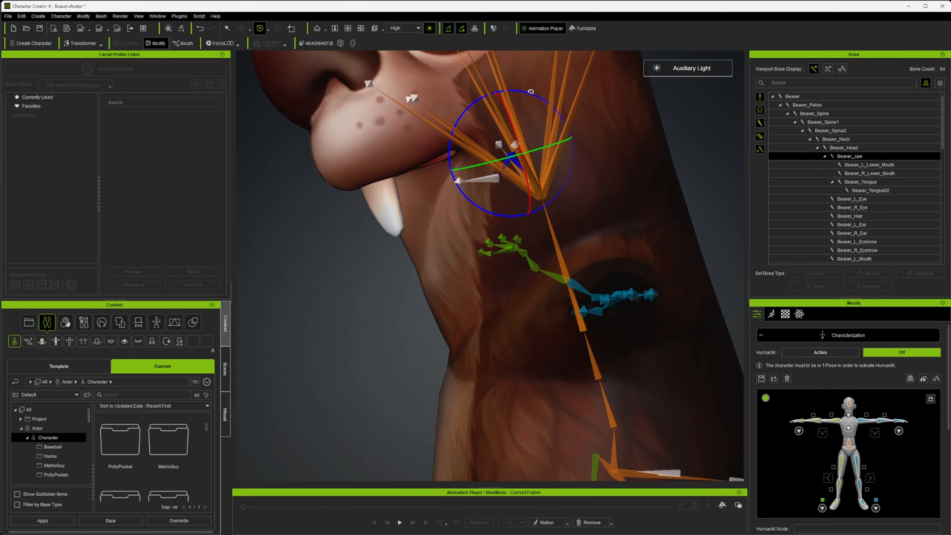
pyautogui.keyDown('alt'); pyautogui.moveTo(409, 215); pyautogui.dragTo(481, 220); pyautogui.keyUp('alt')
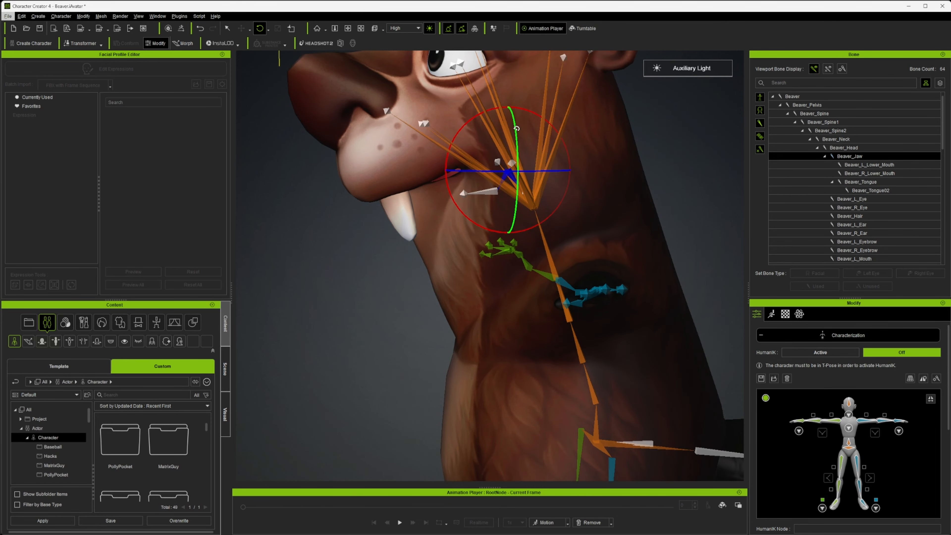
pyautogui.hotkey('alt', 'w')
pyautogui.click(523, 109)
pyautogui.moveTo(523, 108); pyautogui.dragTo(528, 110)
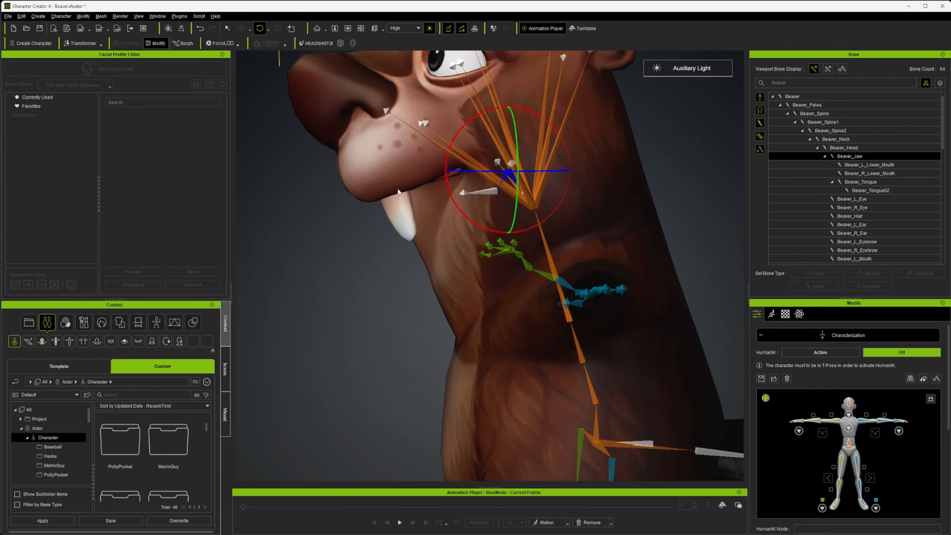
pyautogui.moveTo(399, 192); pyautogui.dragTo(891, 206, button='right')
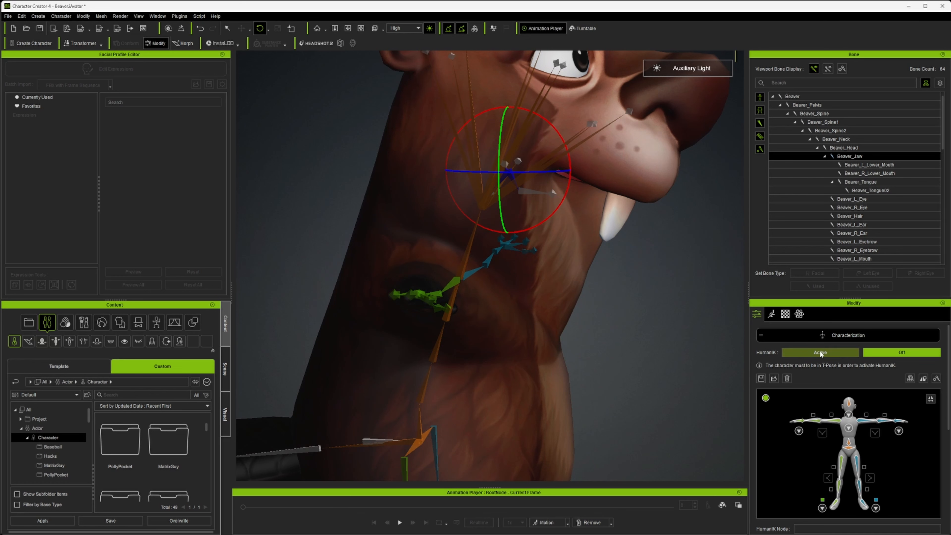
# Step: Reactivate HumanIK for the beaver and close the Characterization settings
pyautogui.click(831, 352)
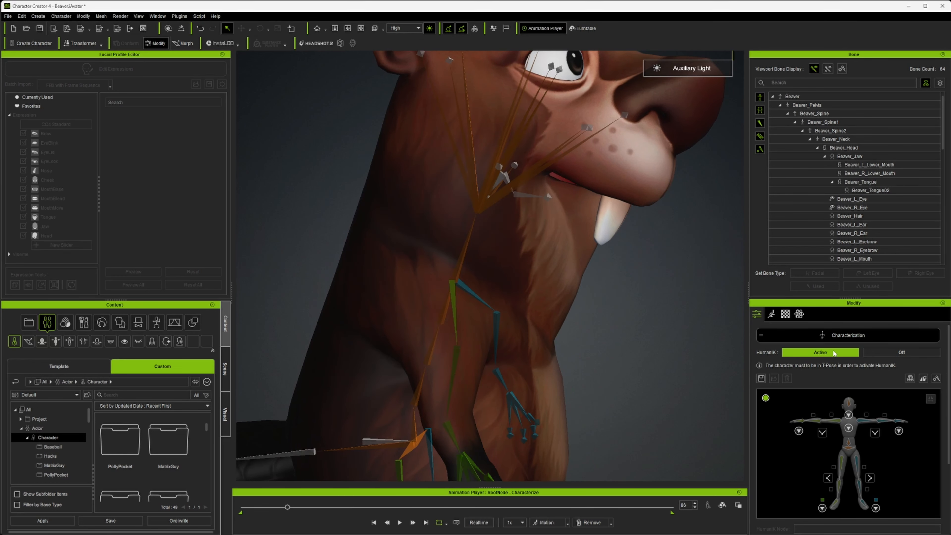
pyautogui.click(839, 337)
pyautogui.keyDown('alt'); pyautogui.moveTo(587, 316); pyautogui.dragTo(559, 300, button='right'); pyautogui.keyUp('alt')
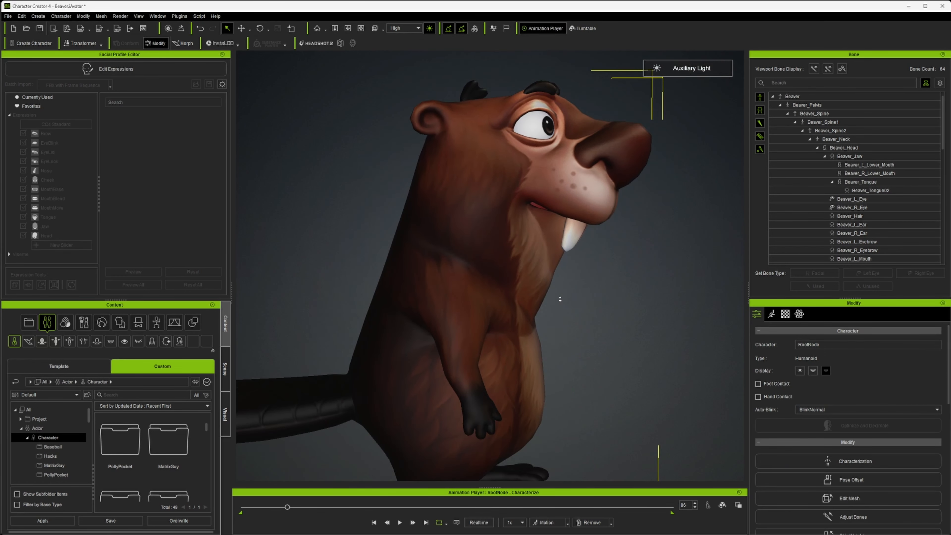
# Step: Restart expression editing for the beaver with its mouth in side view and open the Jaw expression set
pyautogui.keyDown('alt'); pyautogui.moveTo(597, 277); pyautogui.dragTo(335, 230); pyautogui.keyUp('alt')
pyautogui.click(133, 69)
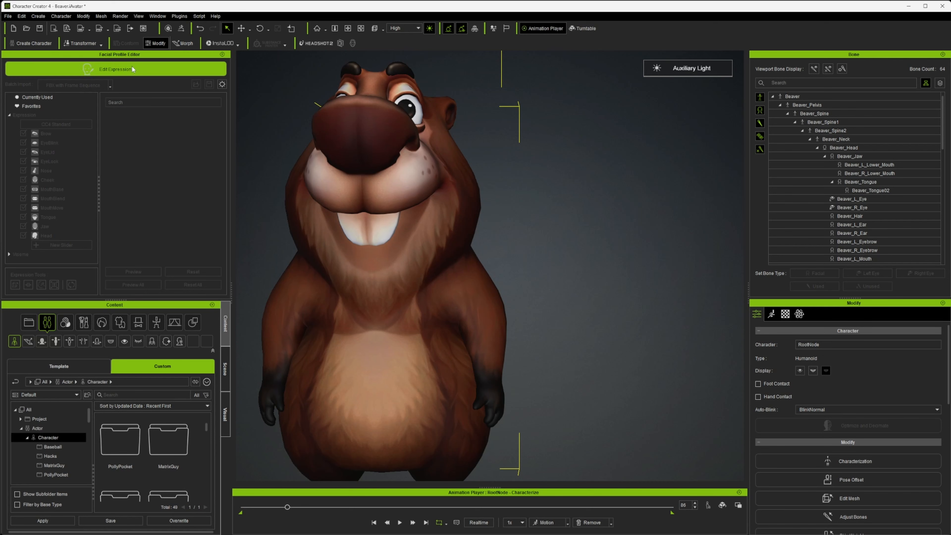
pyautogui.keyDown('alt'); pyautogui.moveTo(494, 253); pyautogui.dragTo(408, 263); pyautogui.keyUp('alt')
pyautogui.keyDown('alt'); pyautogui.moveTo(408, 263); pyautogui.dragTo(617, 267, button='middle'); pyautogui.keyUp('alt')
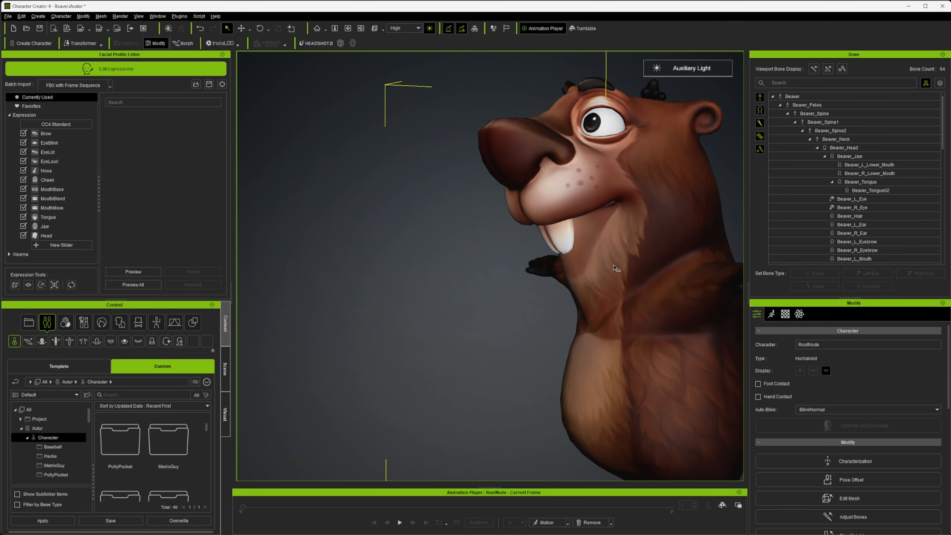
pyautogui.keyDown('alt'); pyautogui.moveTo(617, 268); pyautogui.dragTo(545, 263); pyautogui.keyUp('alt')
pyautogui.scroll(2, 545, 263)
pyautogui.click(9, 227)
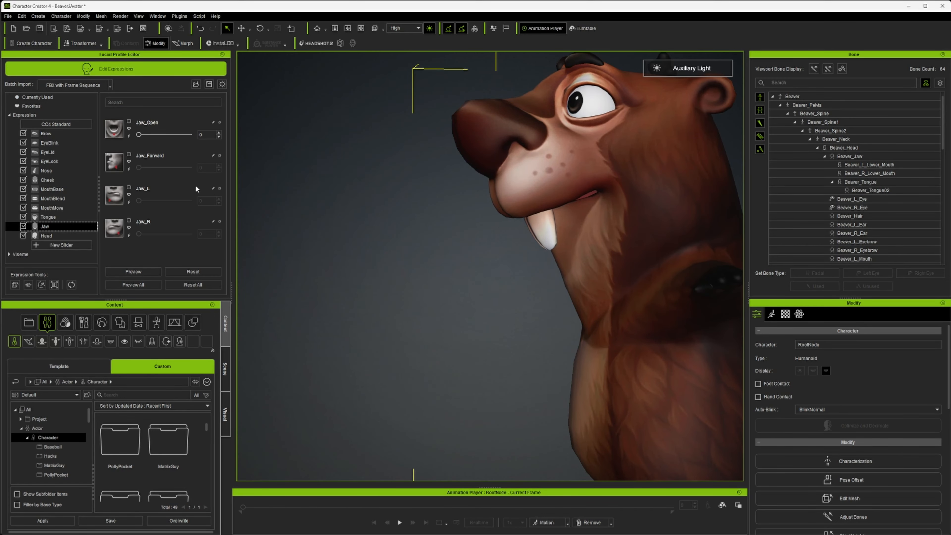
# Step: Set Jaw_Open to 100 and examine the beaver's opened mouth up close from the side
pyautogui.moveTo(139, 134); pyautogui.dragTo(202, 136)
pyautogui.keyDown('alt'); pyautogui.moveTo(529, 242); pyautogui.dragTo(557, 221); pyautogui.keyUp('alt')
pyautogui.keyDown('alt'); pyautogui.moveTo(558, 221); pyautogui.dragTo(452, 292, button='middle'); pyautogui.keyUp('alt')
pyautogui.scroll(3, 452, 292)
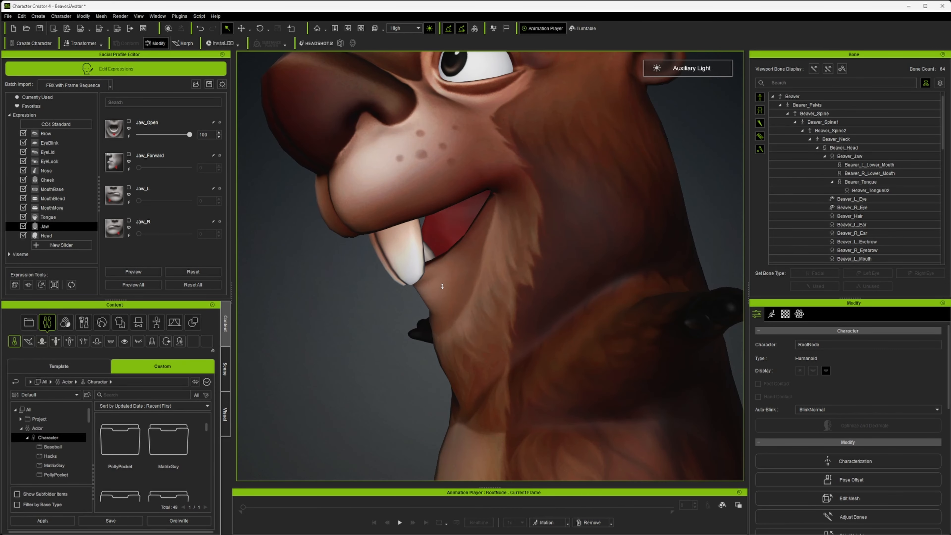
pyautogui.keyDown('alt'); pyautogui.moveTo(471, 299); pyautogui.dragTo(394, 319); pyautogui.keyUp('alt')
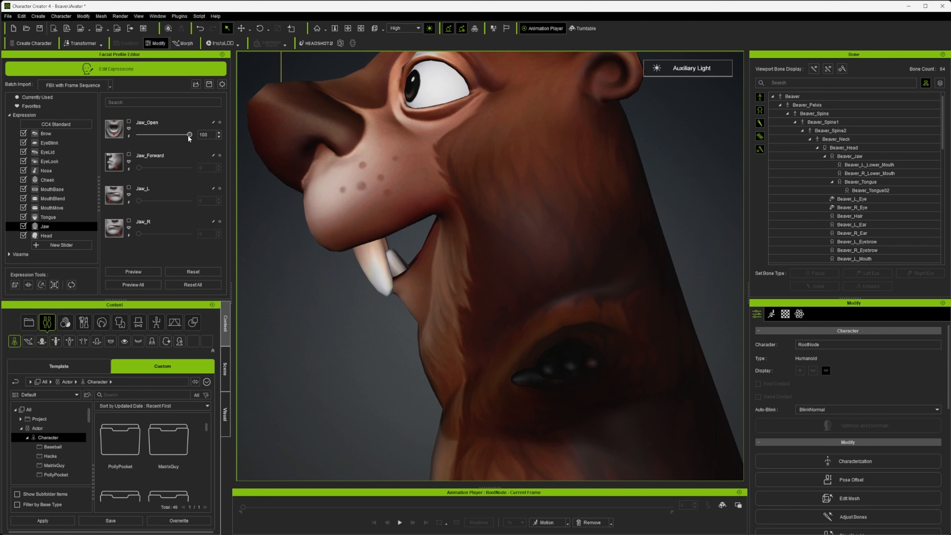
# Step: Set Mouth_Down_Lower_R and Mouth_Down_Lower_L in the MouthMove set to 100 and examine the lower lip from front and side
pyautogui.click(48, 206)
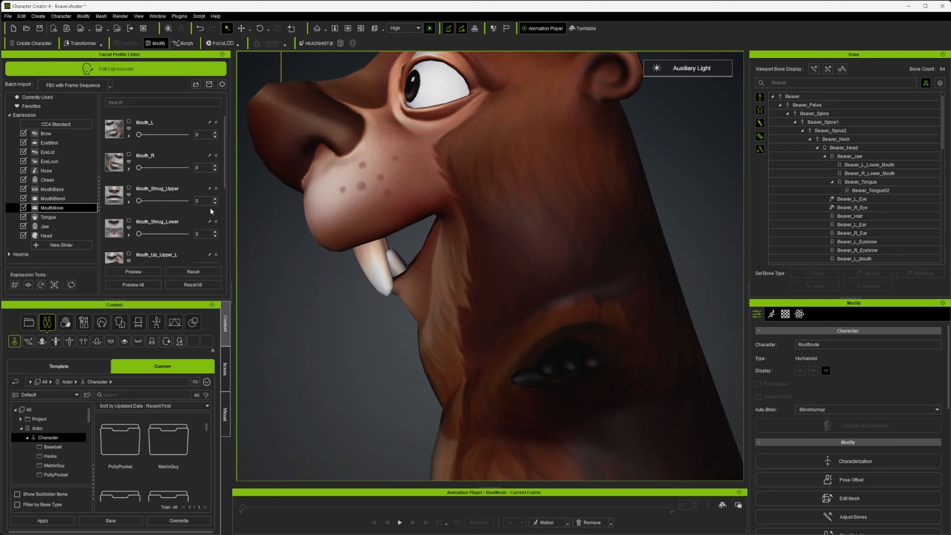
pyautogui.moveTo(225, 181); pyautogui.dragTo(235, 259)
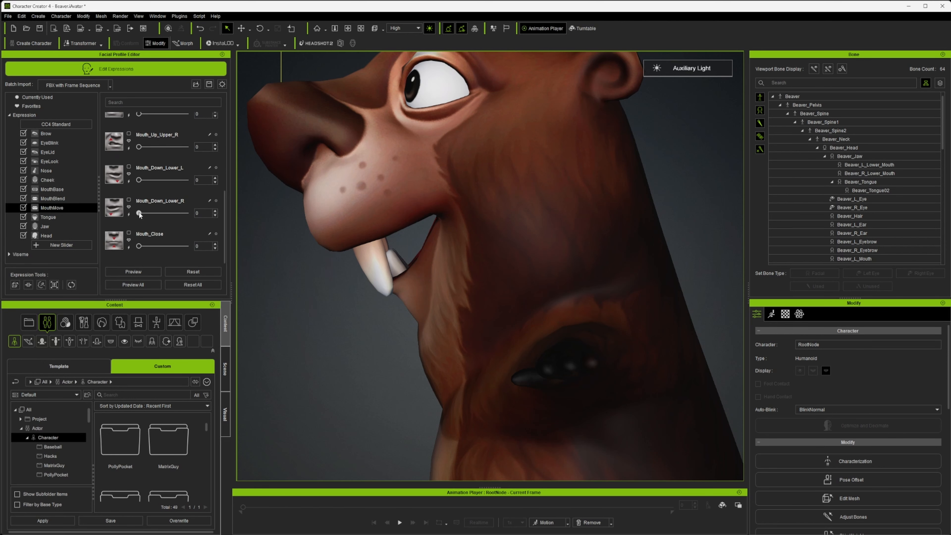
pyautogui.moveTo(139, 213); pyautogui.dragTo(210, 219)
pyautogui.moveTo(145, 218); pyautogui.dragTo(201, 216)
pyautogui.keyDown('alt'); pyautogui.moveTo(386, 242); pyautogui.dragTo(588, 250); pyautogui.keyUp('alt')
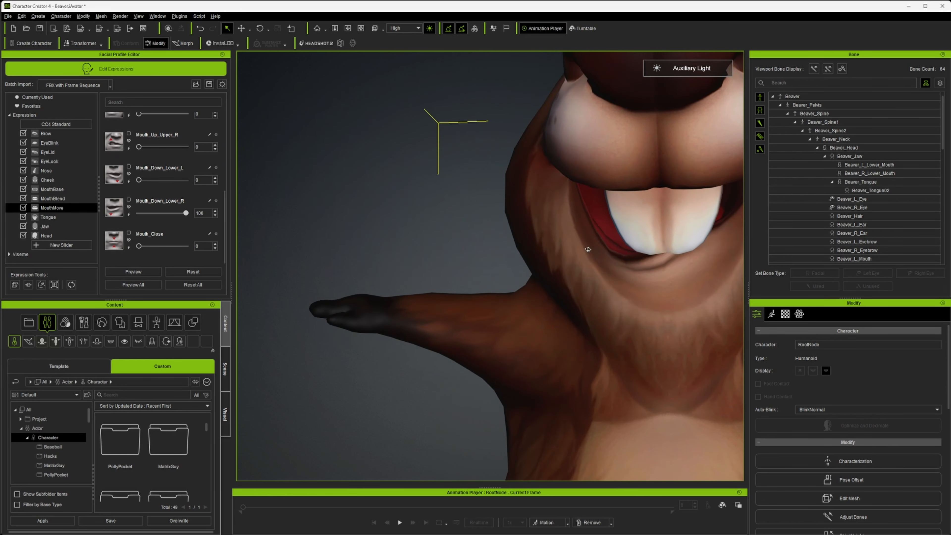
pyautogui.moveTo(139, 180); pyautogui.dragTo(216, 183)
pyautogui.keyDown('alt'); pyautogui.moveTo(440, 242); pyautogui.dragTo(204, 259); pyautogui.keyUp('alt')
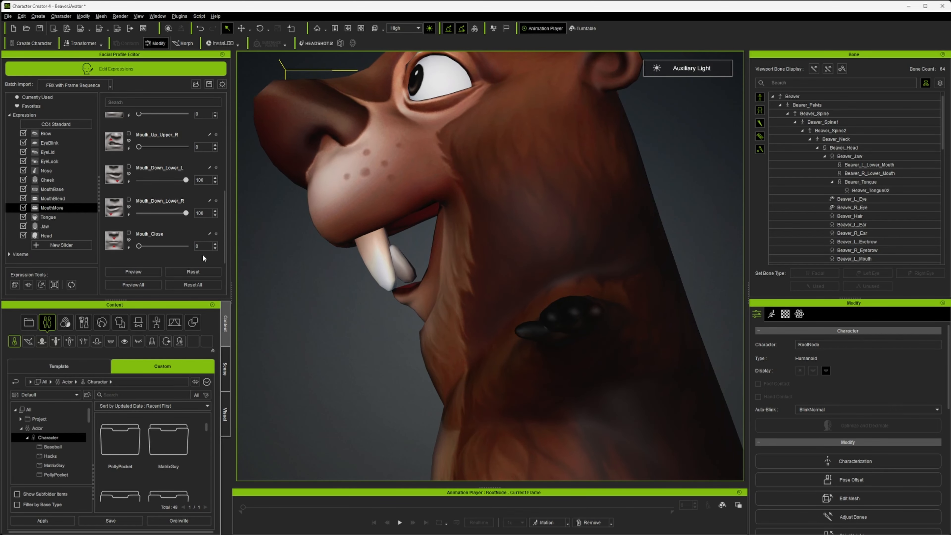
# Step: Reset both Mouth_Down_Lower expressions to 0, set Mouth_Down_Lower_R to 25, and view the beaver's mouth from the front
pyautogui.doubleClick(206, 212)
pyautogui.moveTo(185, 179); pyautogui.dragTo(139, 180)
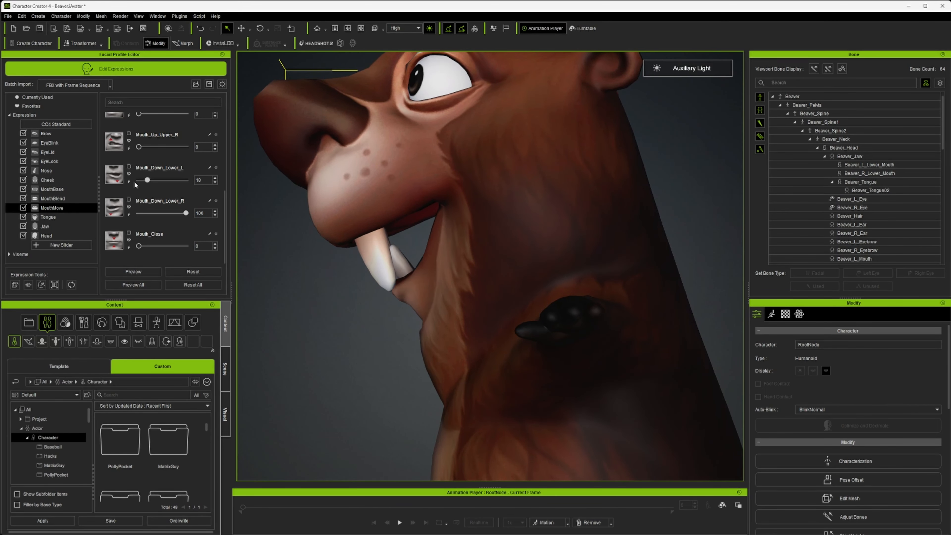
pyautogui.moveTo(186, 213); pyautogui.dragTo(138, 213)
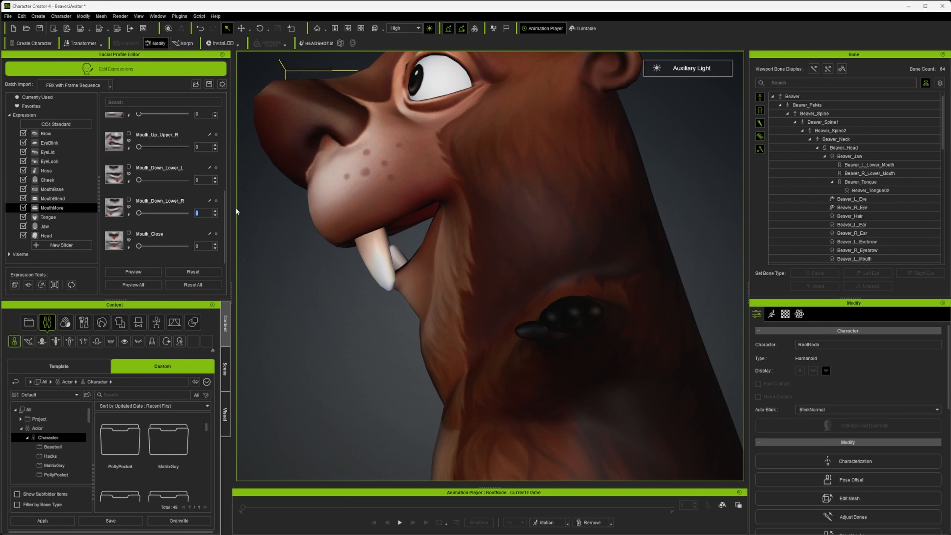
pyautogui.write('25')
pyautogui.press('Return')
pyautogui.moveTo(444, 342); pyautogui.dragTo(497, 326, button='right')
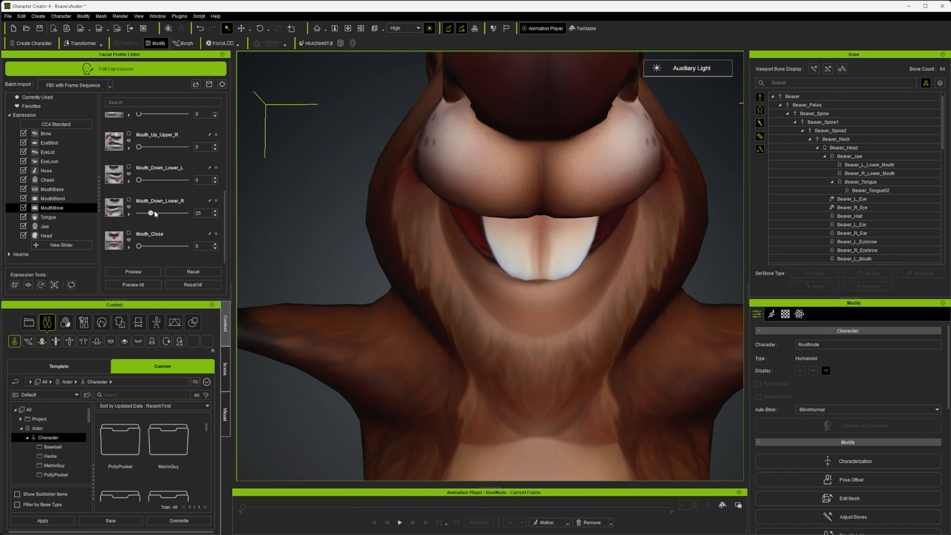
# Step: Switch Mouth_Down_Lower_R and Mouth_Down_Lower_L between 0 and 100 to compare how each one moves the lower lip
pyautogui.moveTo(156, 214); pyautogui.dragTo(131, 220)
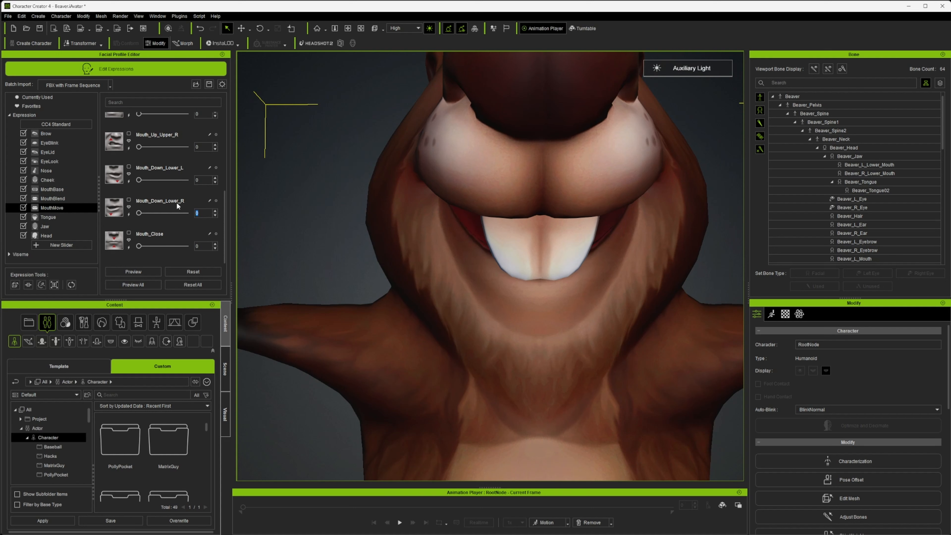
pyautogui.press('Return')
pyautogui.click(128, 215)
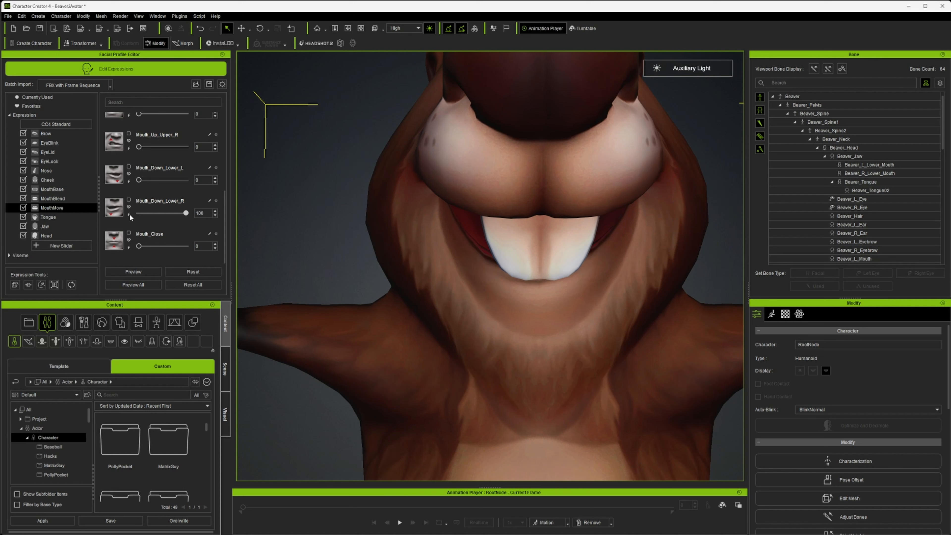
pyautogui.moveTo(186, 213); pyautogui.dragTo(137, 213)
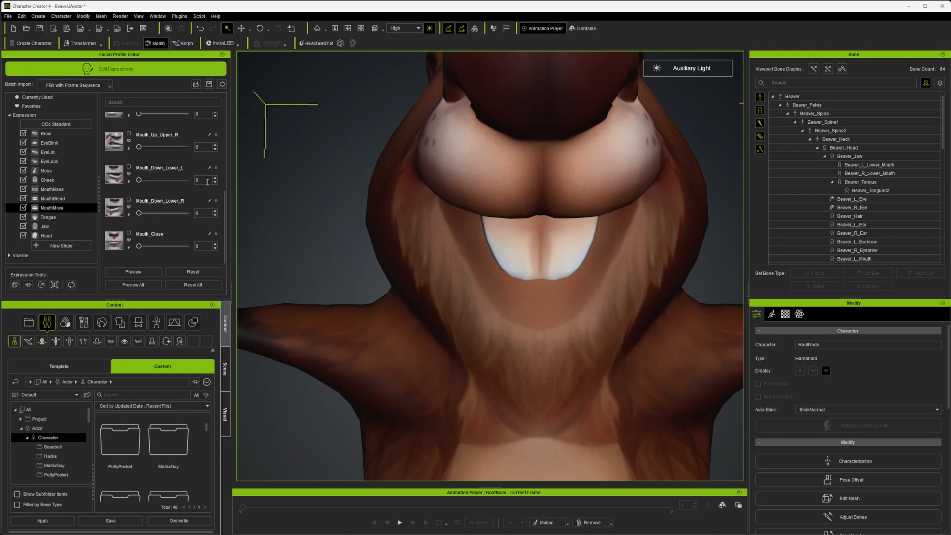
pyautogui.press('Return')
pyautogui.click(129, 180)
pyautogui.moveTo(186, 180); pyautogui.dragTo(137, 180)
pyautogui.moveTo(154, 213); pyautogui.dragTo(238, 210)
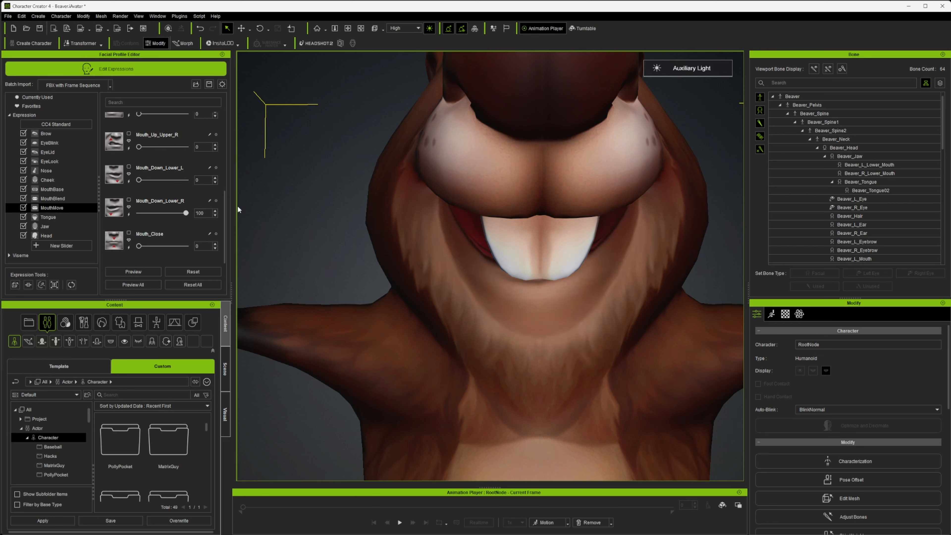
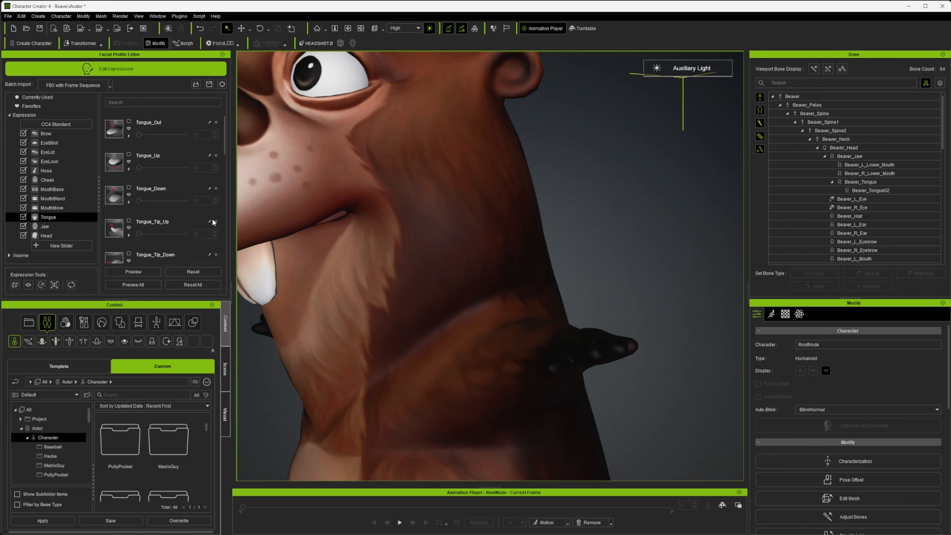
# Step: Turn off the auxiliary light with the whole beaver in front view and exit expression editing
pyautogui.scroll(-6, 357, 212)
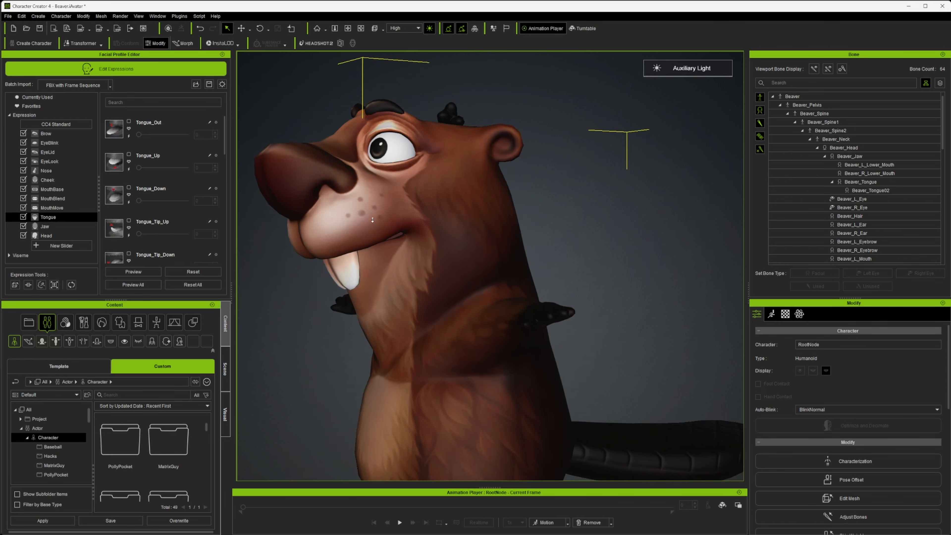
pyautogui.keyDown('alt'); pyautogui.moveTo(378, 249); pyautogui.dragTo(527, 255); pyautogui.keyUp('alt')
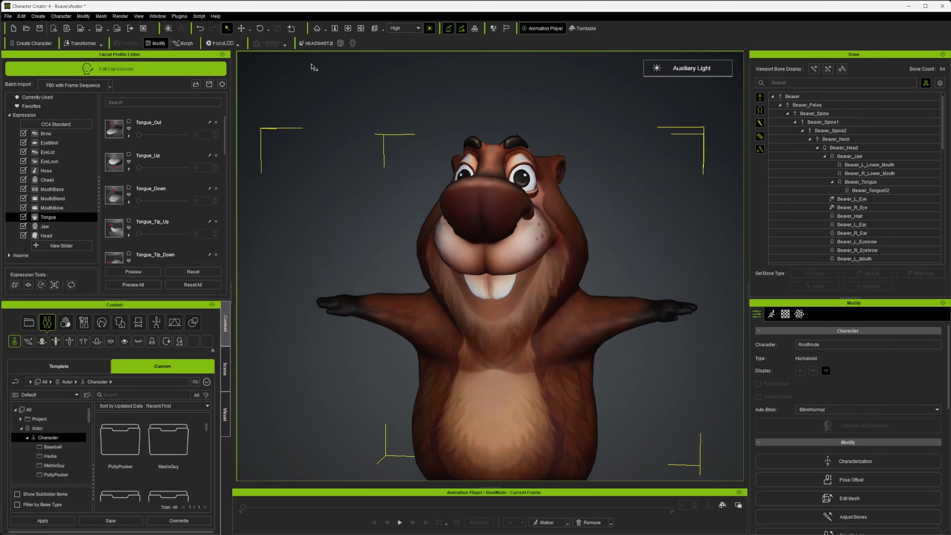
pyautogui.click(430, 29)
pyautogui.keyDown('alt'); pyautogui.moveTo(547, 215); pyautogui.dragTo(577, 258); pyautogui.keyUp('alt')
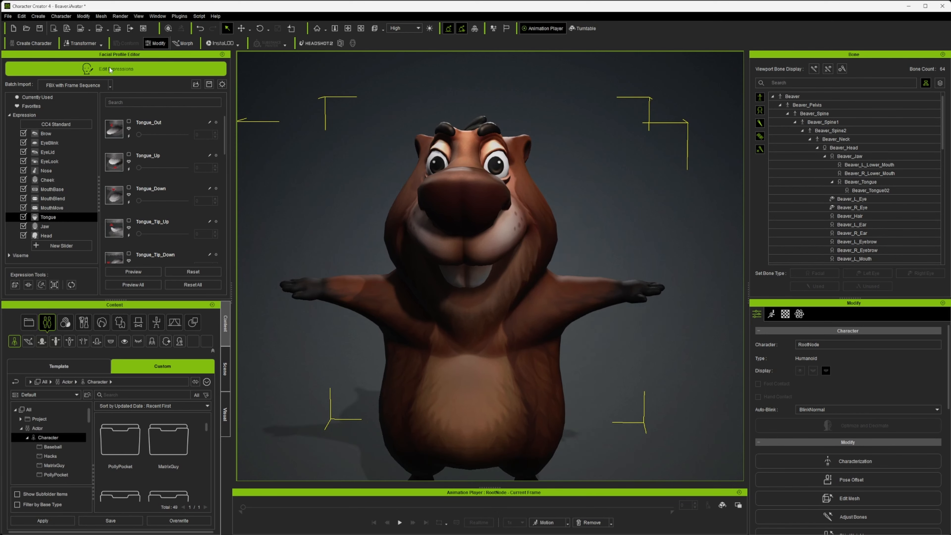
pyautogui.click(97, 75)
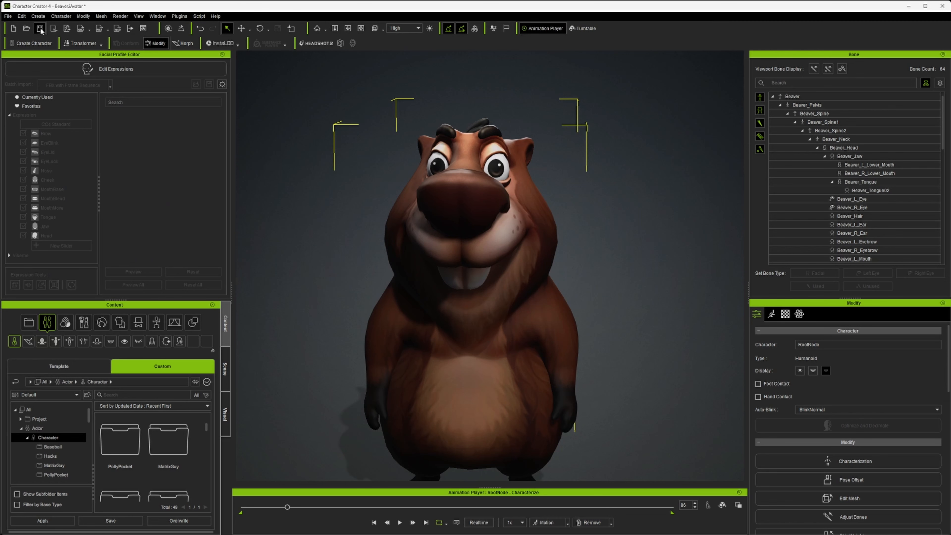
# Step: Save the character to the custom Character library as Beaver, replacing the existing file
pyautogui.scroll(-1, 174, 356)
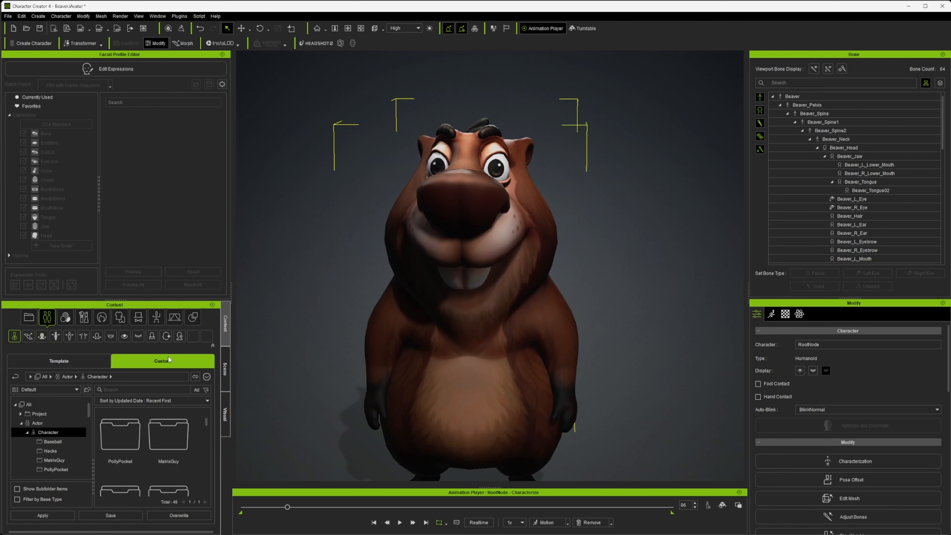
pyautogui.scroll(-2, 163, 455)
pyautogui.scroll(-3, 122, 443)
pyautogui.click(126, 441)
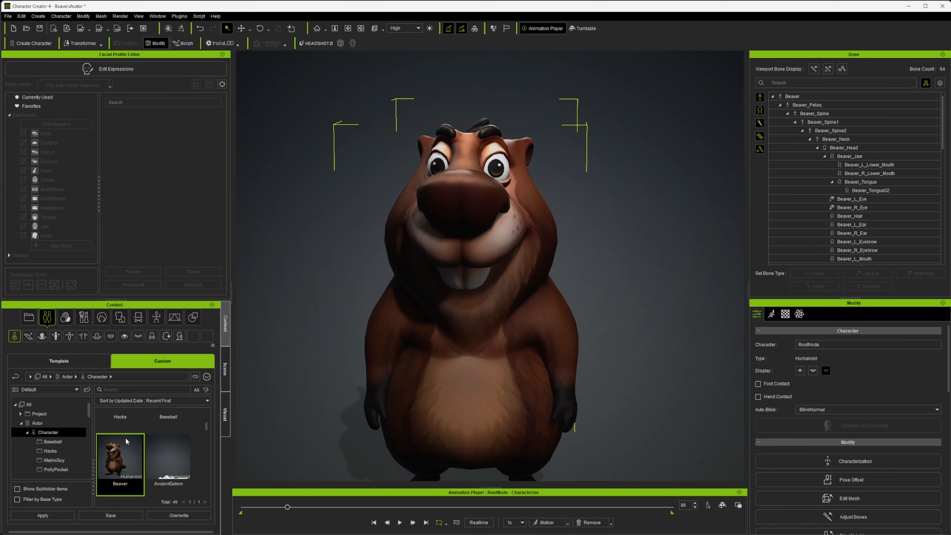
pyautogui.scroll(-1, 126, 446)
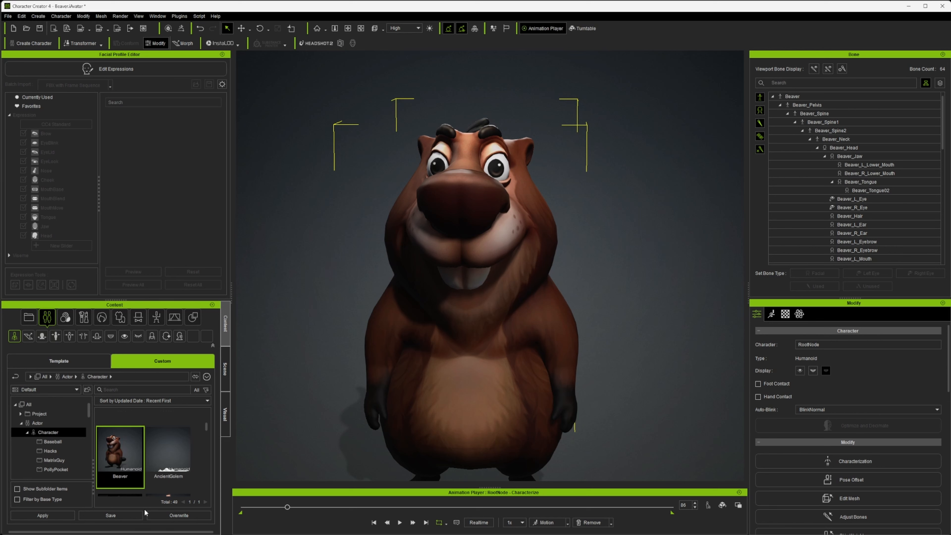
pyautogui.click(140, 516)
pyautogui.write('Beaver')
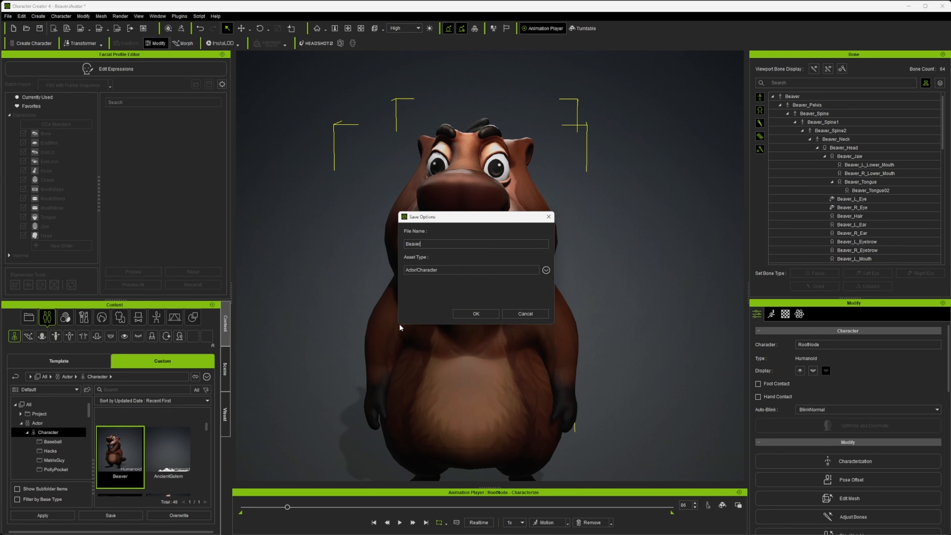
pyautogui.press('Return')
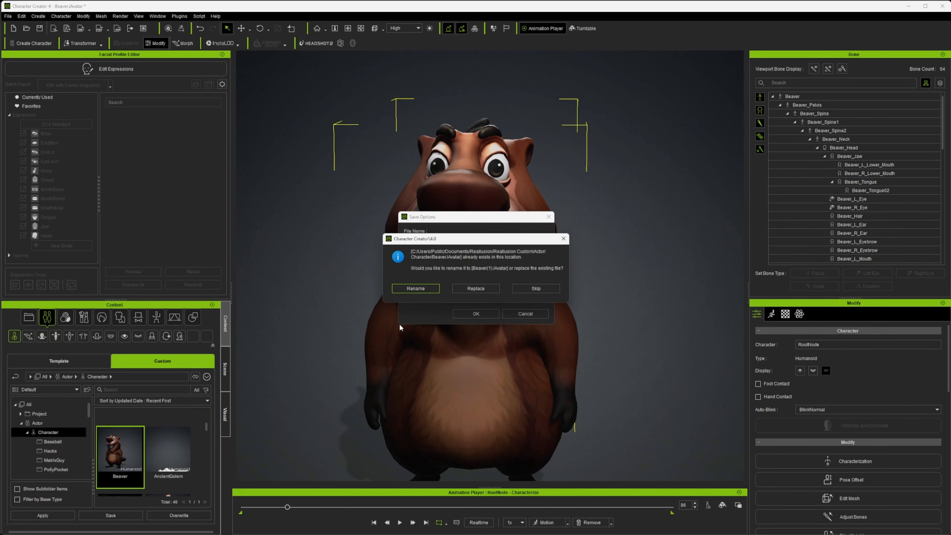
pyautogui.click(475, 289)
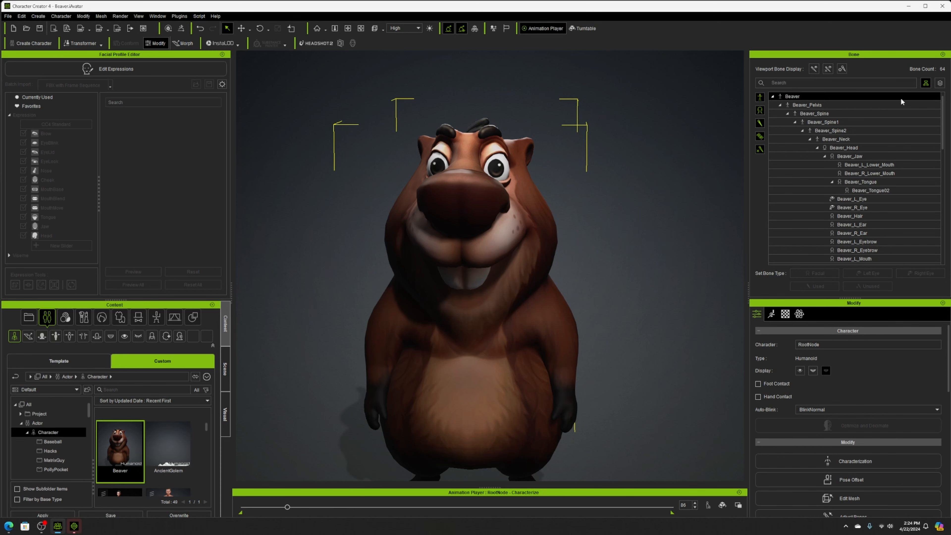
# Step: Switch to iClone and load the saved Beaver character from the custom library into the empty scene
pyautogui.click(907, 7)
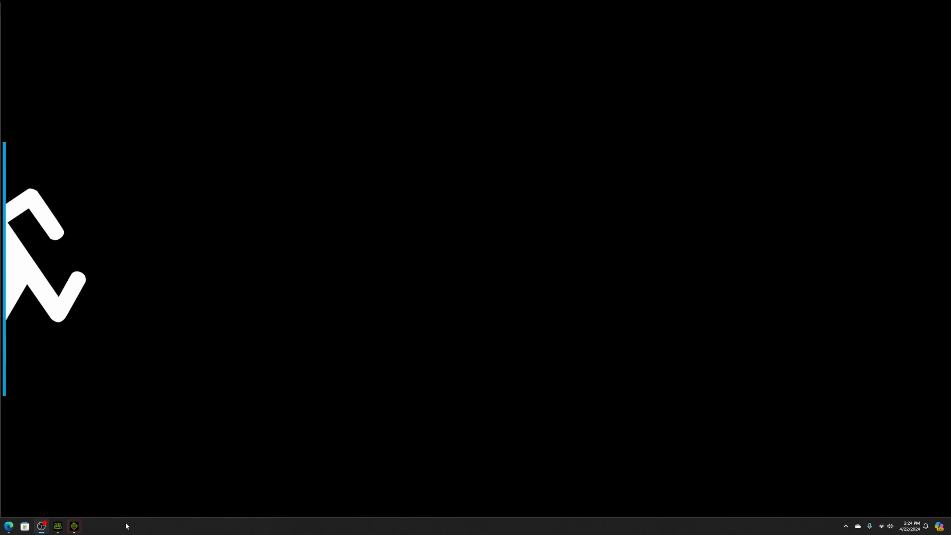
pyautogui.click(57, 527)
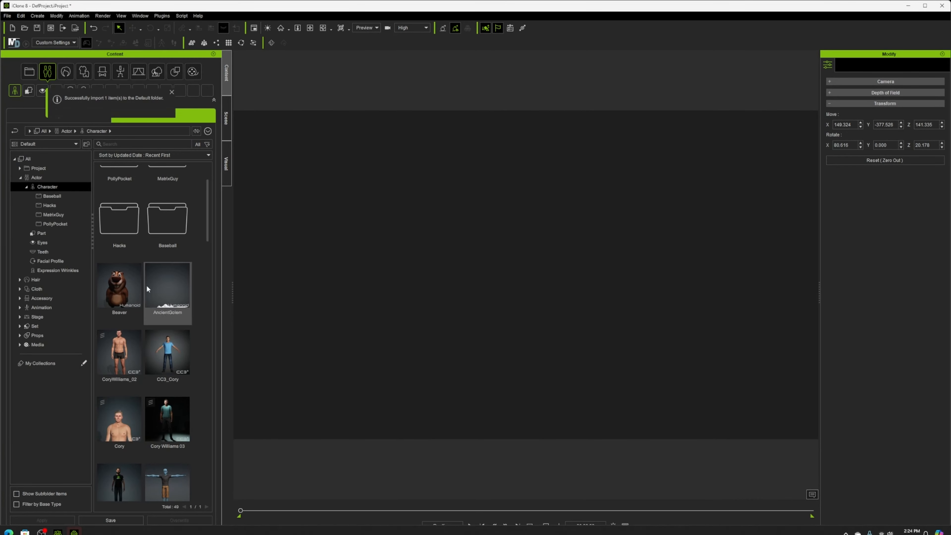
pyautogui.doubleClick(127, 289)
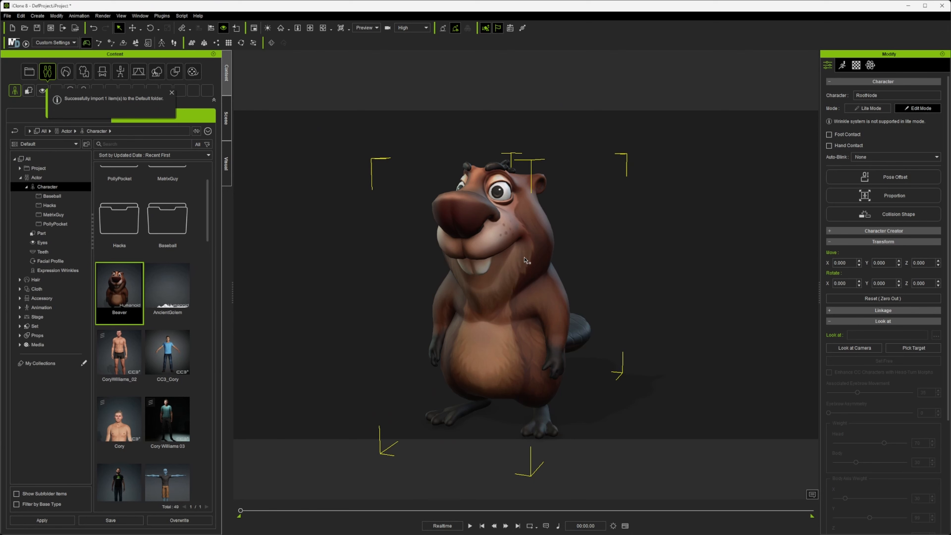
pyautogui.moveTo(527, 260); pyautogui.dragTo(555, 246, button='right')
pyautogui.scroll(3, 521, 252)
pyautogui.scroll(-2, 522, 252)
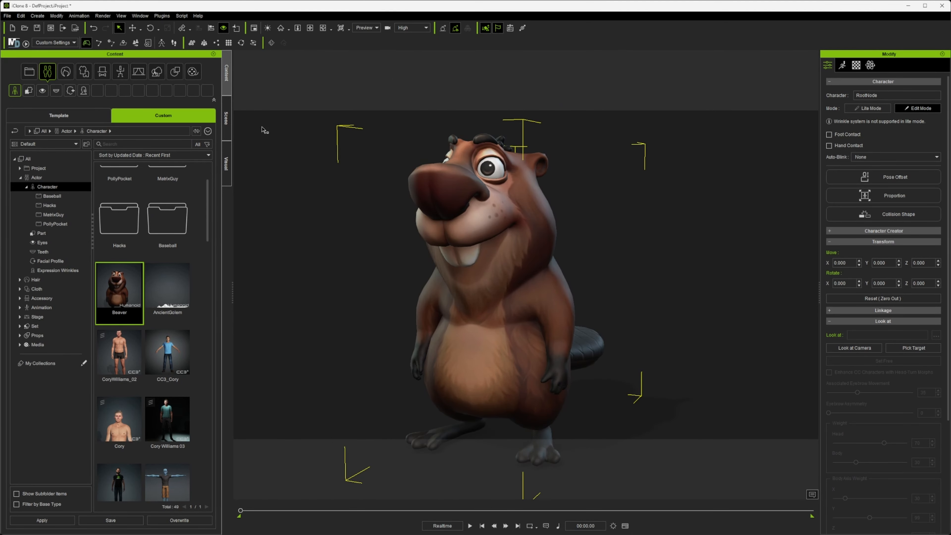
# Step: Open Motion LIVE, activate the LIVE FACE_iPhone gear, and assign it to the beaver's face
pyautogui.click(162, 16)
pyautogui.moveTo(195, 55)
pyautogui.click(288, 55)
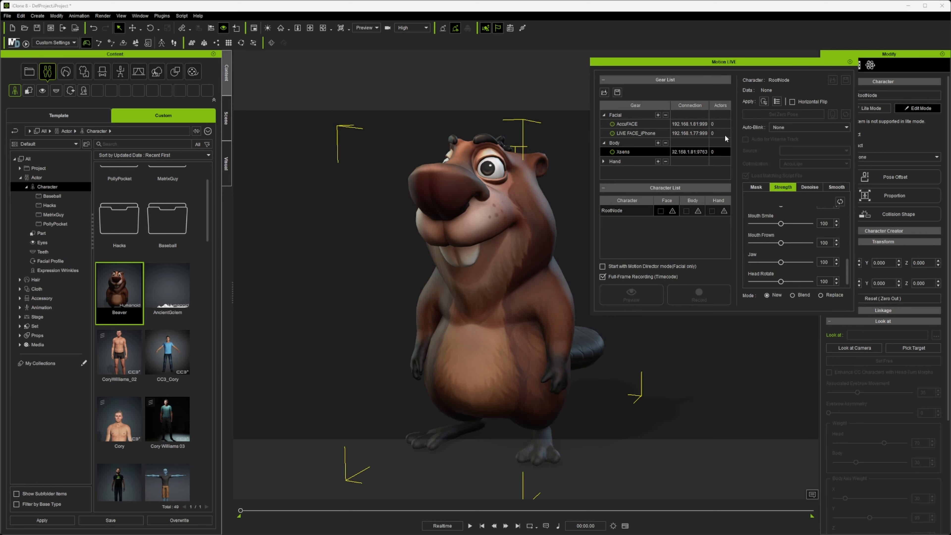
pyautogui.click(615, 133)
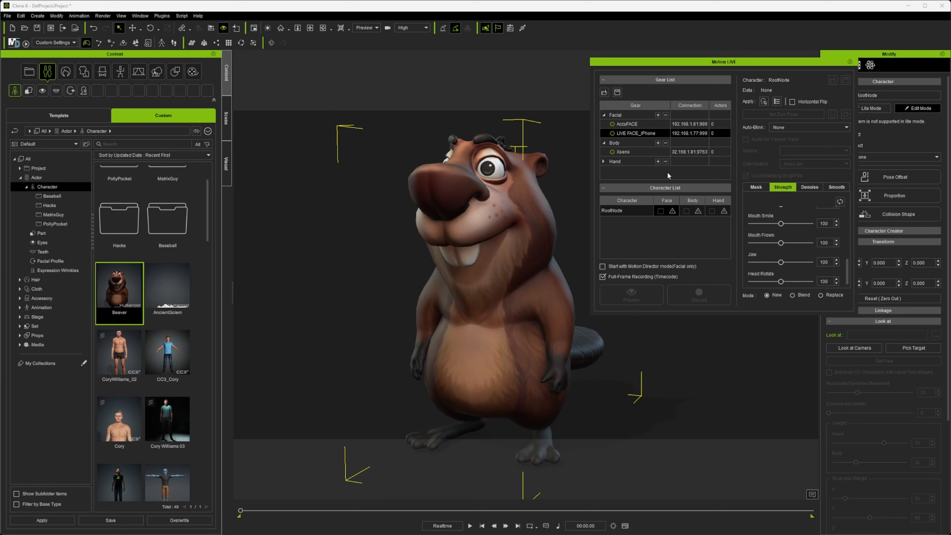
pyautogui.click(673, 212)
pyautogui.click(691, 222)
pyautogui.click(673, 211)
pyautogui.click(686, 227)
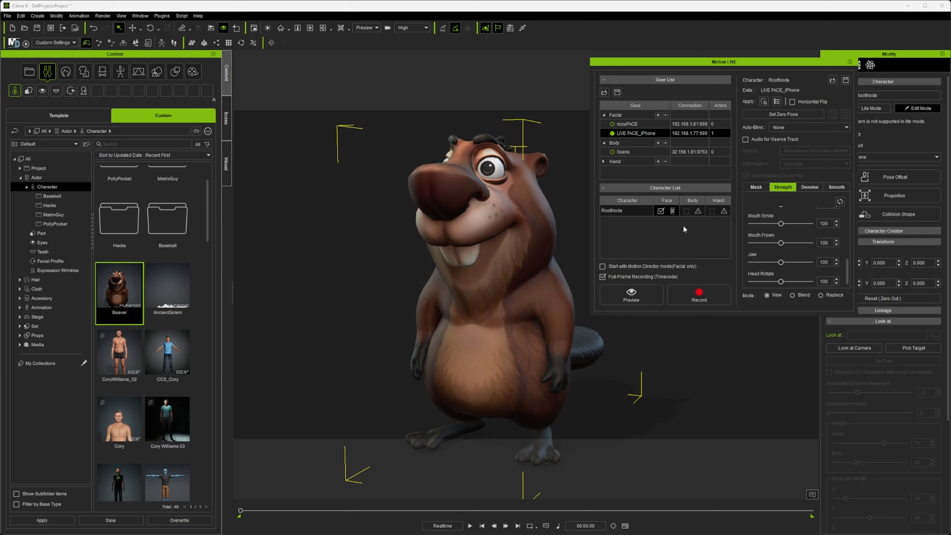
# Step: Preview the live iPhone face capture on the beaver, checking the mouth movement from the side and front, and stop the preview
pyautogui.click(643, 300)
pyautogui.press('space')
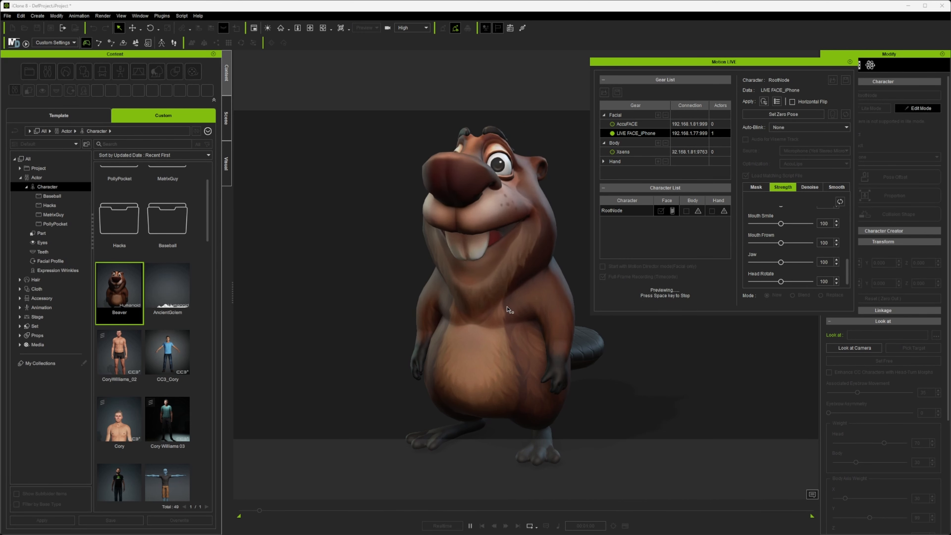
pyautogui.moveTo(510, 312); pyautogui.dragTo(399, 294, button='right')
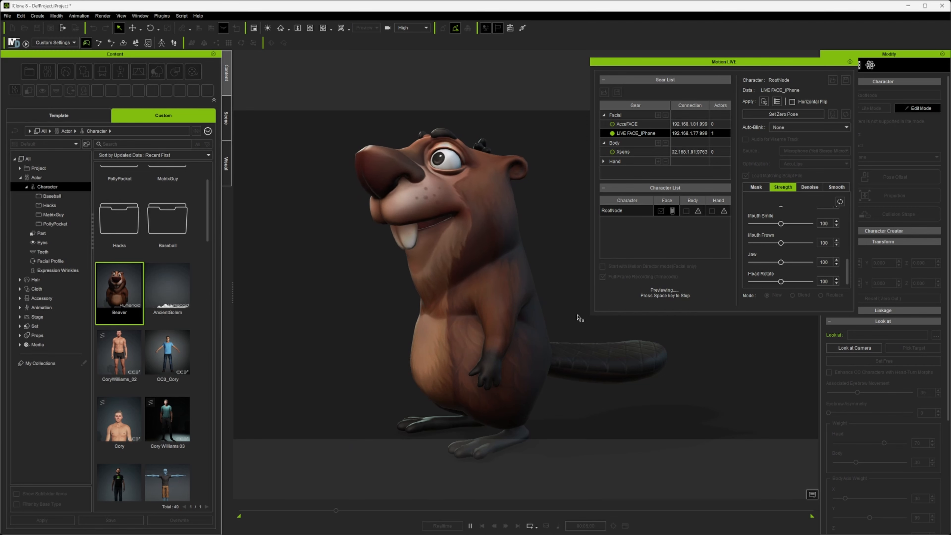
pyautogui.moveTo(432, 282); pyautogui.dragTo(299, 209, button='right')
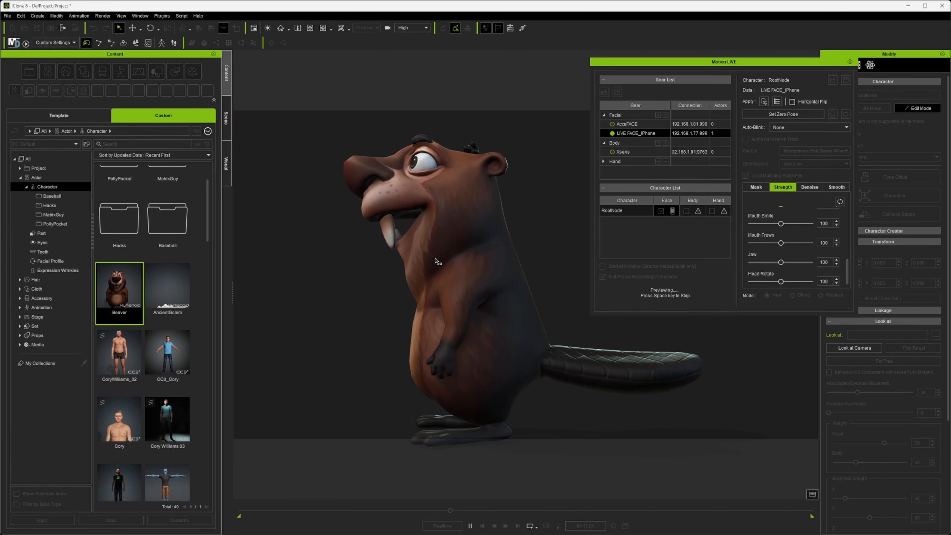
pyautogui.moveTo(438, 261); pyautogui.dragTo(308, 259, button='right')
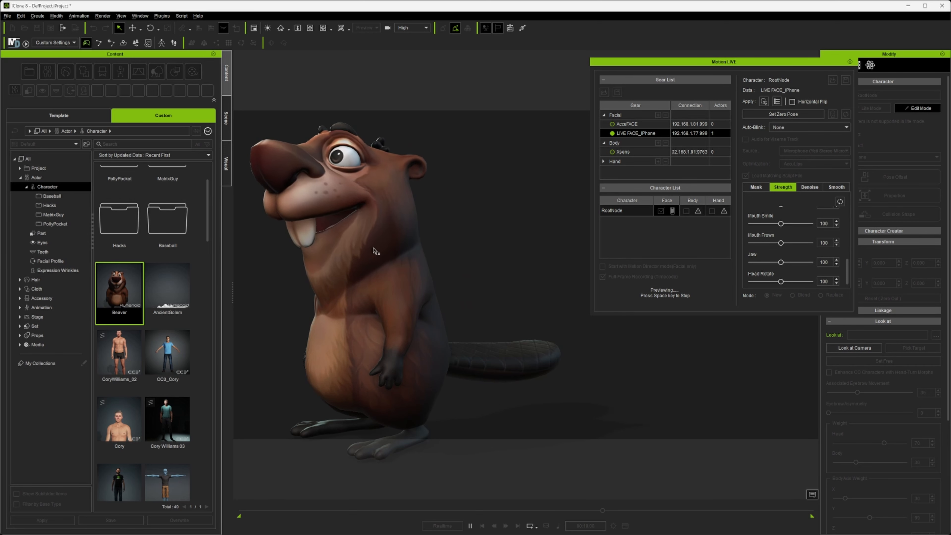
pyautogui.moveTo(376, 251); pyautogui.dragTo(501, 275, button='right')
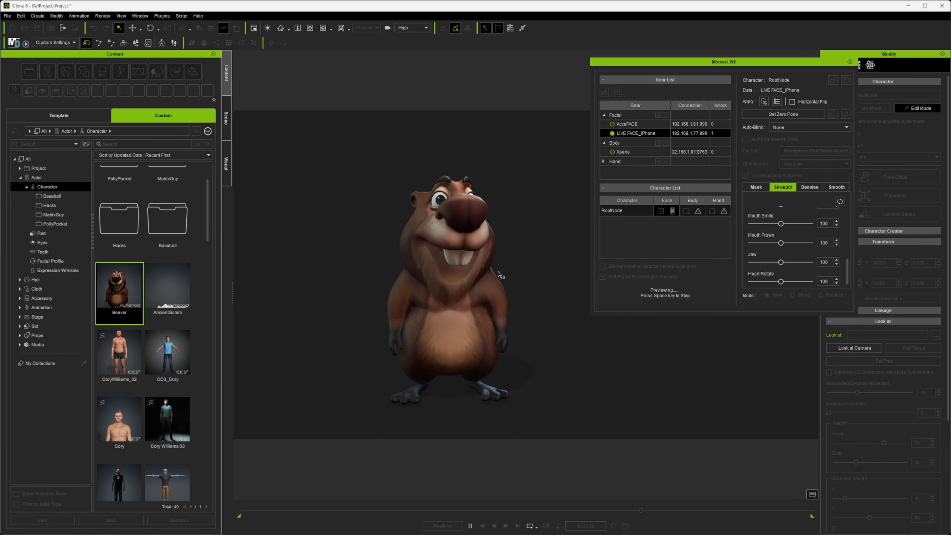
pyautogui.press('space')
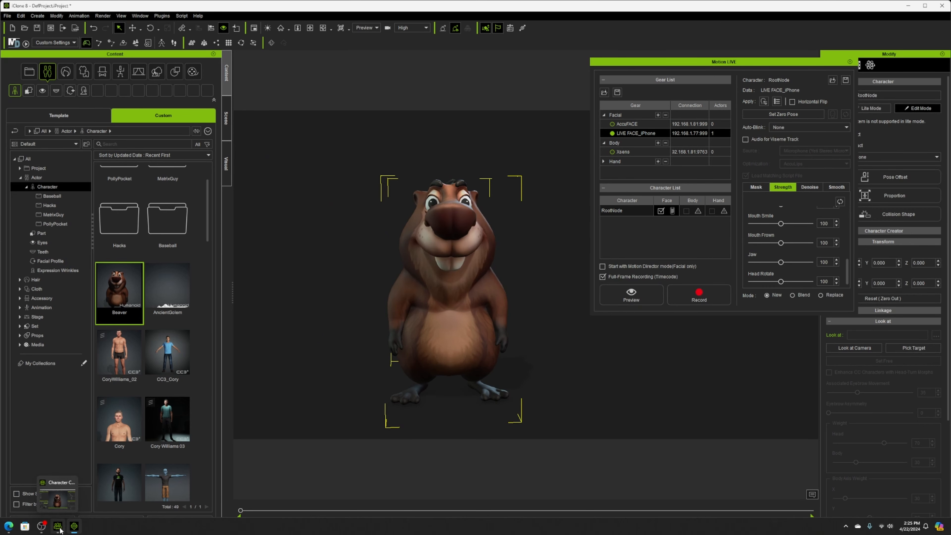
# Step: Switch to Character Creator, edit the facial expressions, strengthen Jaw_Open to 150 as its new full strength, and return its slider to 0
pyautogui.click(60, 528)
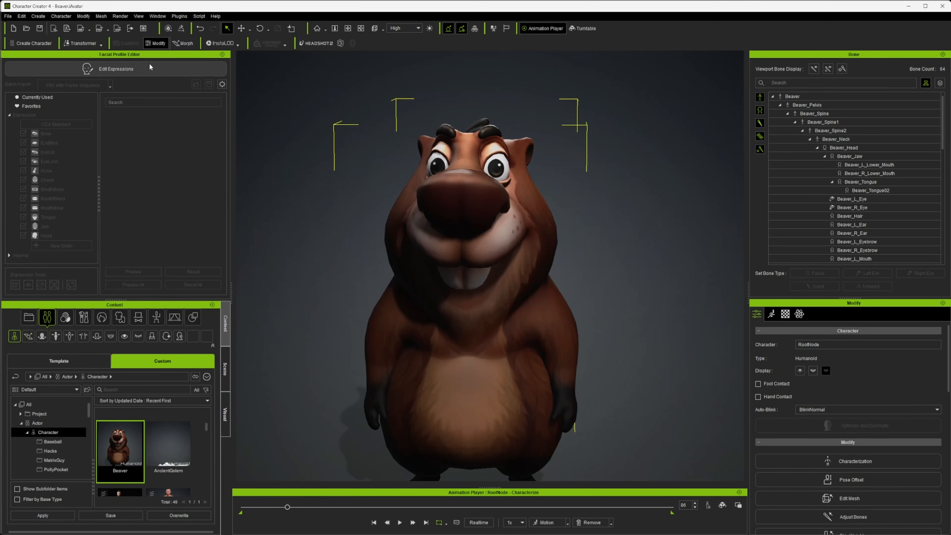
pyautogui.click(150, 68)
pyautogui.moveTo(476, 289); pyautogui.dragTo(352, 280, button='right')
pyautogui.click(50, 225)
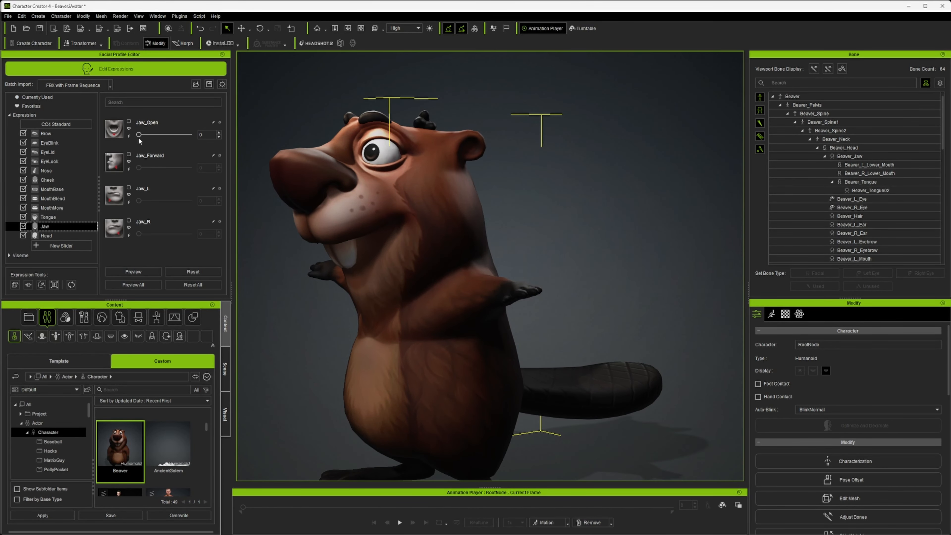
pyautogui.moveTo(140, 139); pyautogui.dragTo(210, 143)
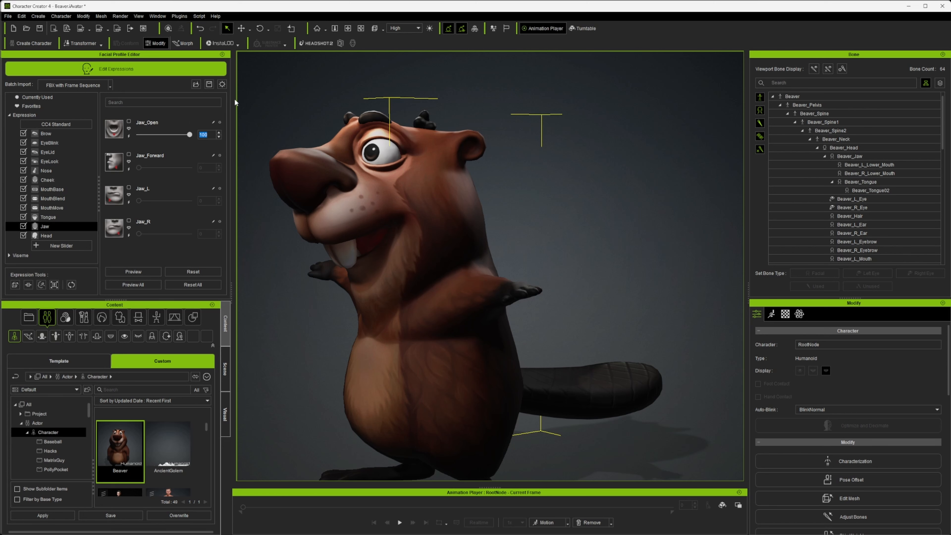
pyautogui.press('Return')
pyautogui.keyDown('alt'); pyautogui.moveTo(429, 232); pyautogui.dragTo(374, 230); pyautogui.keyUp('alt')
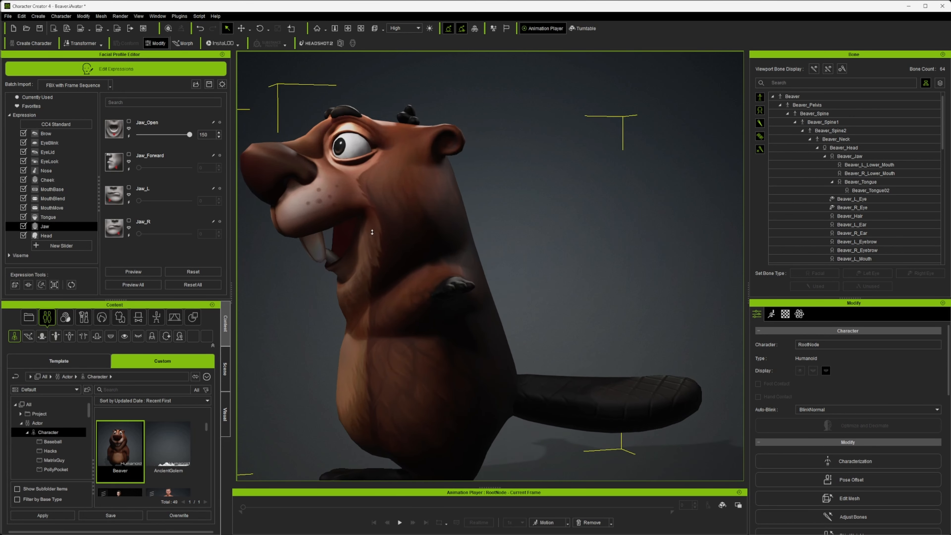
pyautogui.scroll(2, 374, 229)
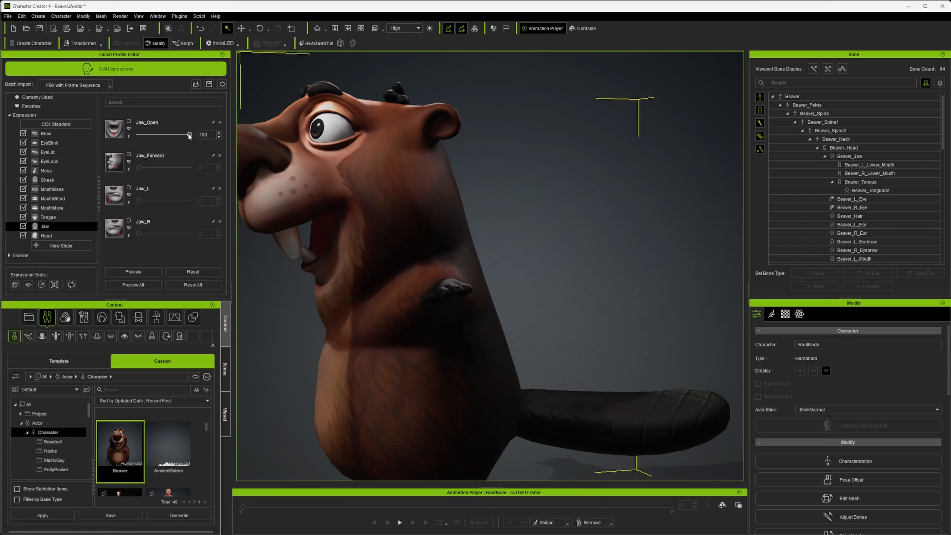
pyautogui.moveTo(189, 136); pyautogui.dragTo(82, 132)
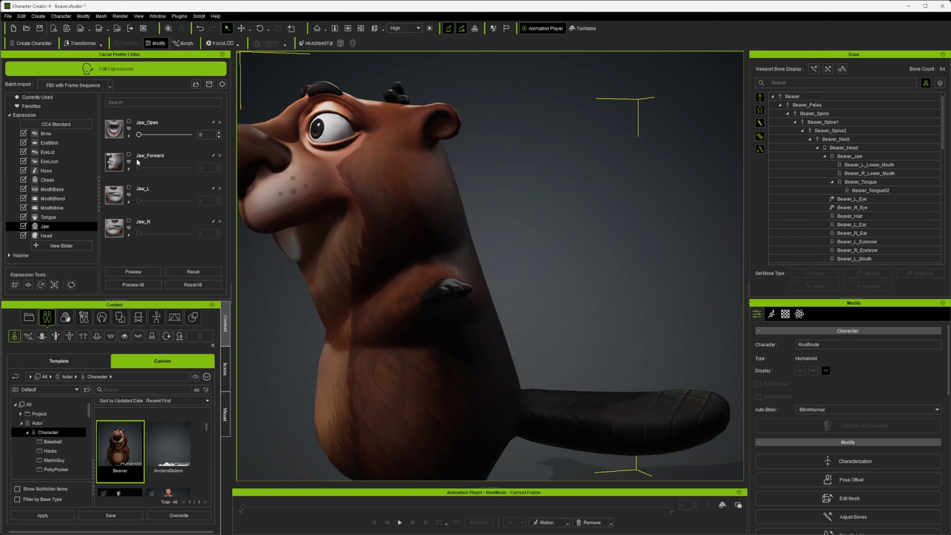
# Step: In the MouthMove expressions, try Mouth_Up_Upper_L at 100 and 30, set its new full strength to 50, and return its slider to 0
pyautogui.click(58, 209)
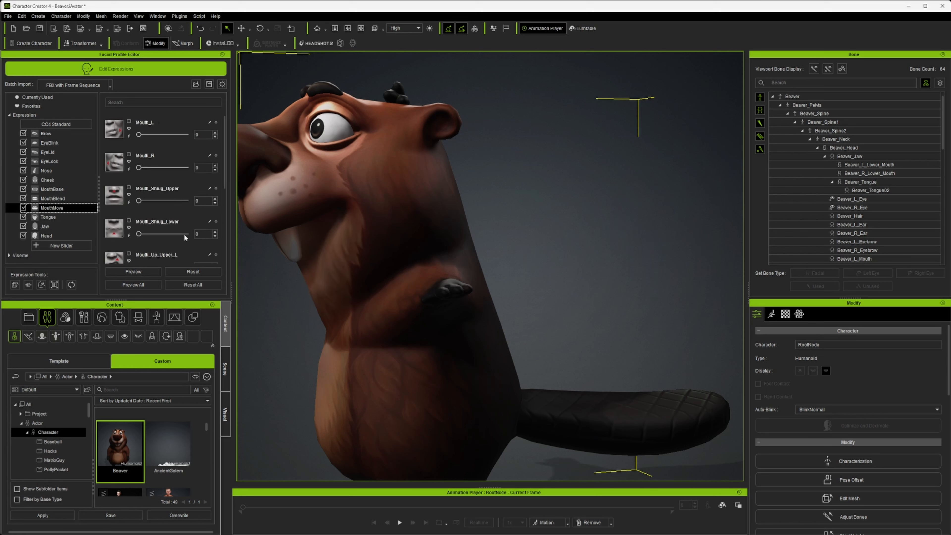
pyautogui.scroll(-4, 170, 222)
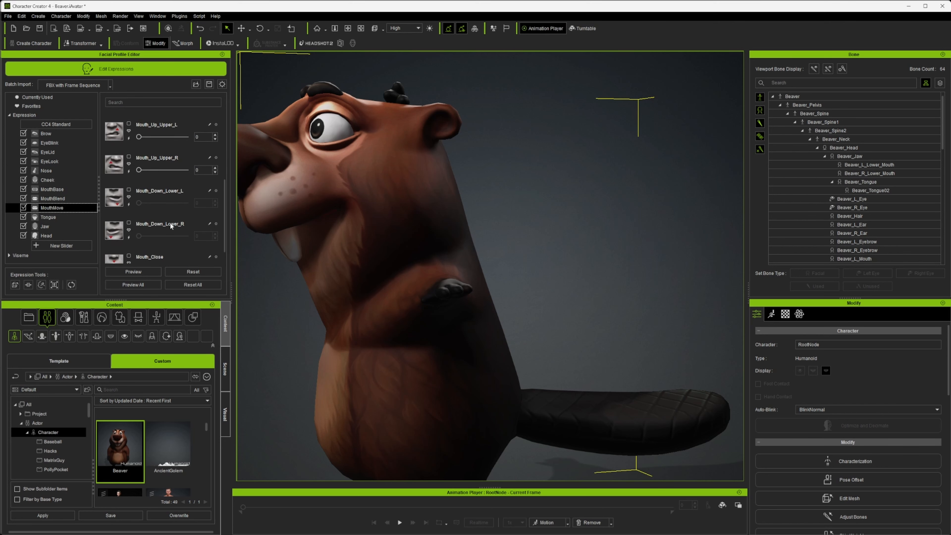
pyautogui.scroll(-1, 170, 223)
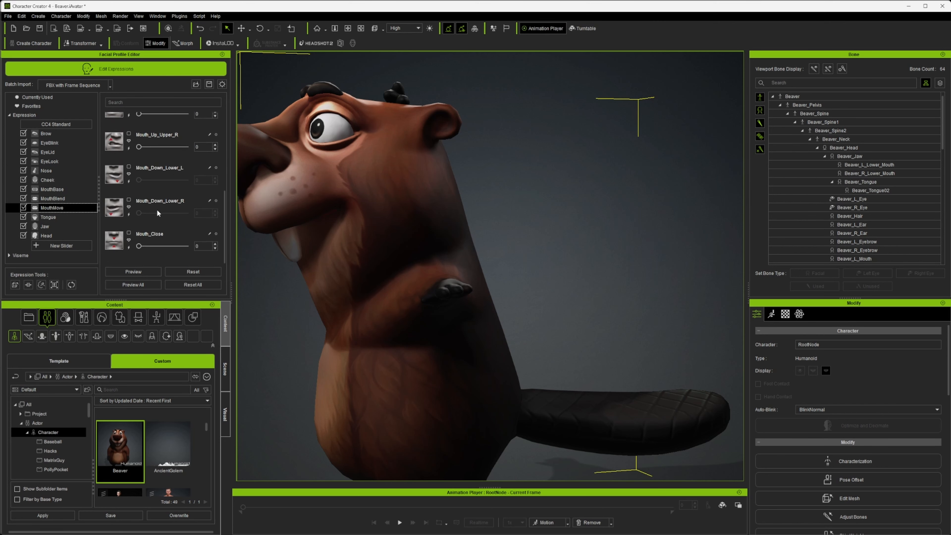
pyautogui.scroll(1, 155, 206)
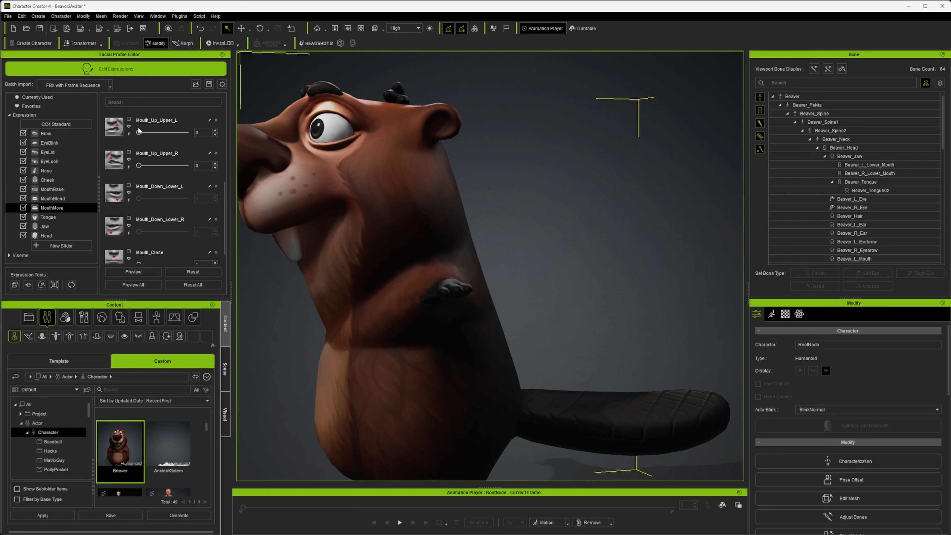
pyautogui.moveTo(139, 133); pyautogui.dragTo(285, 142)
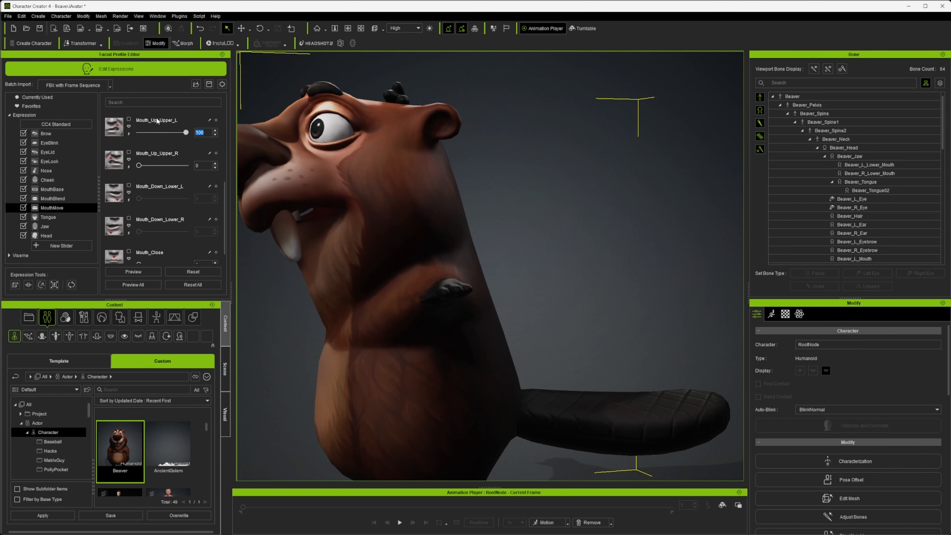
pyautogui.write('30')
pyautogui.press('Return')
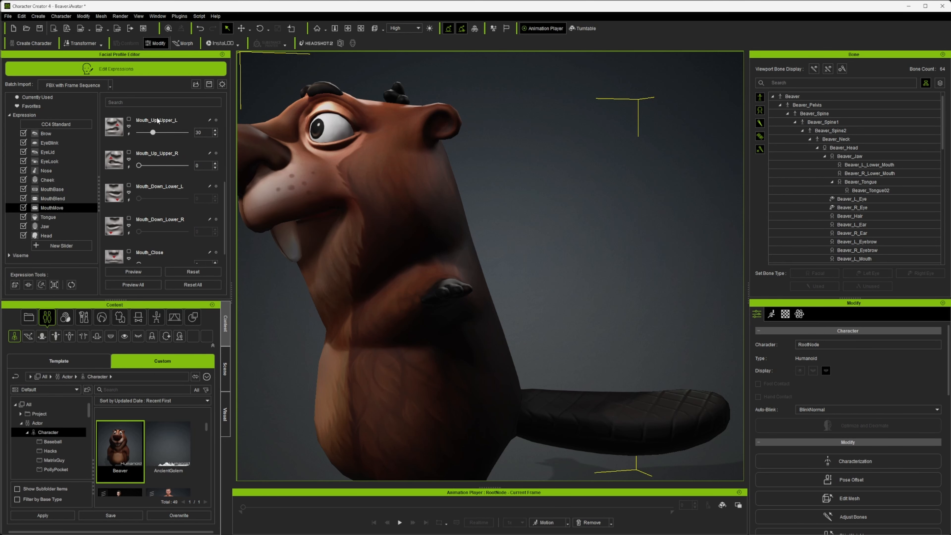
pyautogui.moveTo(384, 249); pyautogui.dragTo(586, 233, button='right')
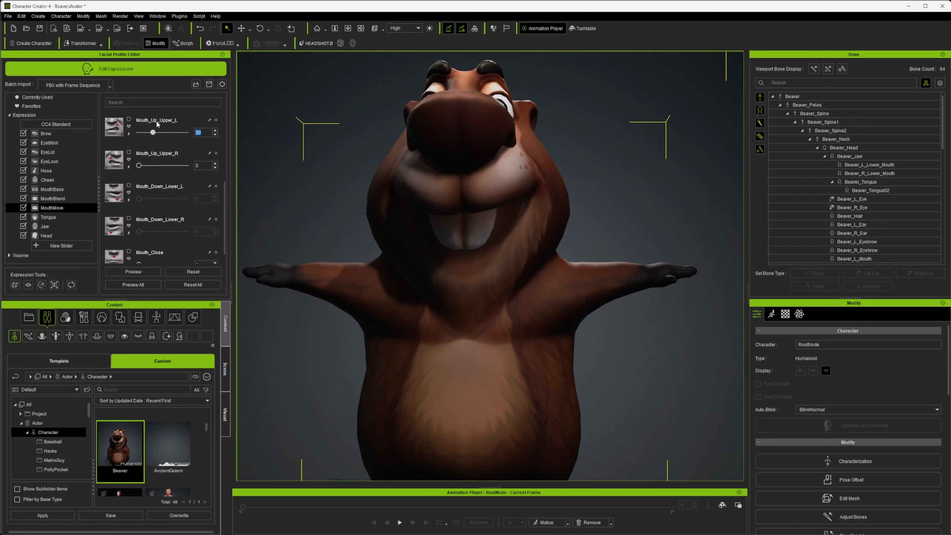
pyautogui.write('50')
pyautogui.press('Return')
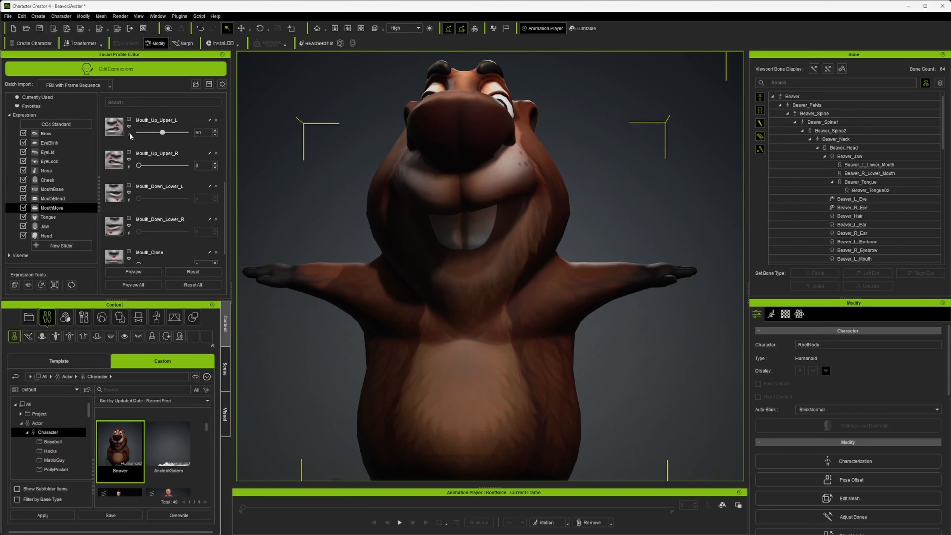
pyautogui.moveTo(184, 132); pyautogui.dragTo(74, 137)
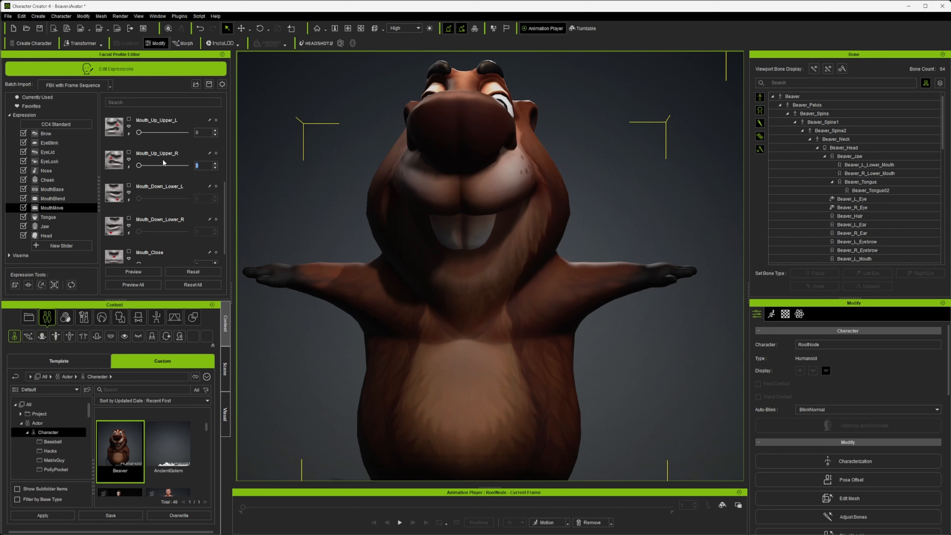
# Step: Reduce the full strength of Mouth_Up_Upper_R to 50 and leave expression editing
pyautogui.write('50')
pyautogui.press('Return')
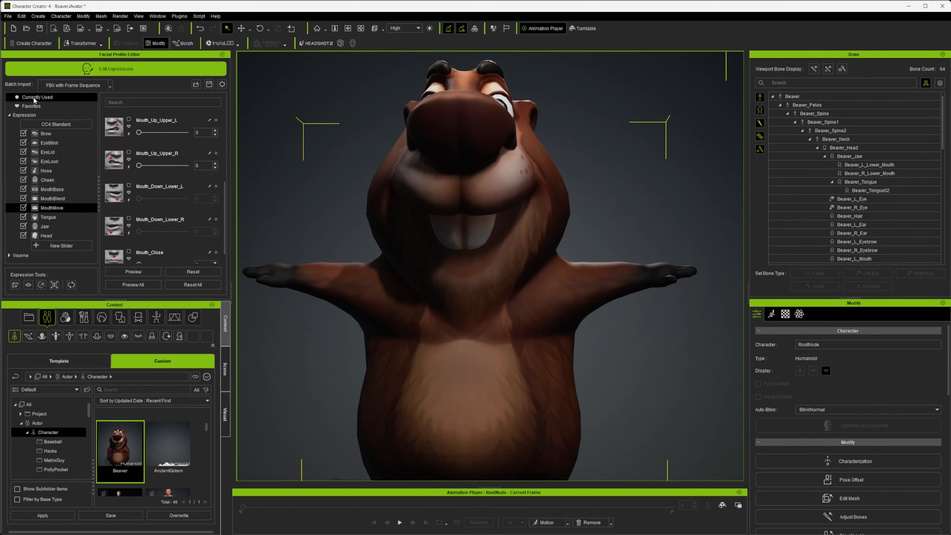
pyautogui.click(40, 28)
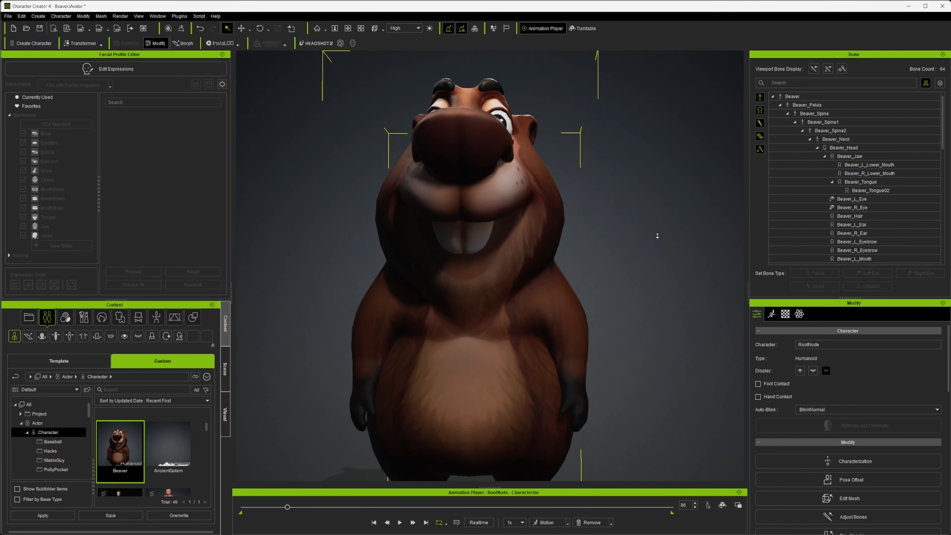
# Step: Save the beaver with its adjusted expressions to the custom Character library as Beaver, replacing the existing file
pyautogui.moveTo(544, 232); pyautogui.dragTo(458, 231, button='right')
pyautogui.scroll(2, 459, 232)
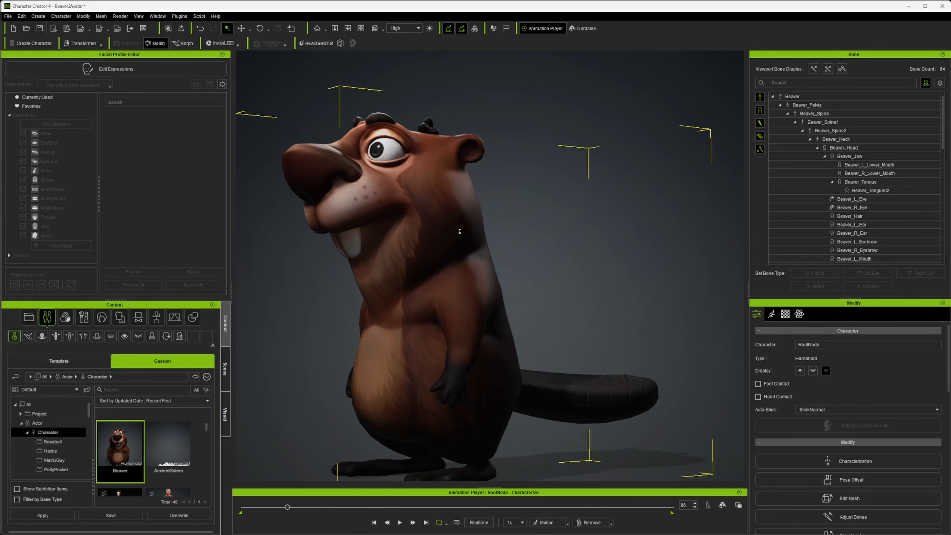
pyautogui.moveTo(443, 227); pyautogui.dragTo(480, 275, button='middle')
pyautogui.moveTo(457, 278); pyautogui.dragTo(467, 279, button='right')
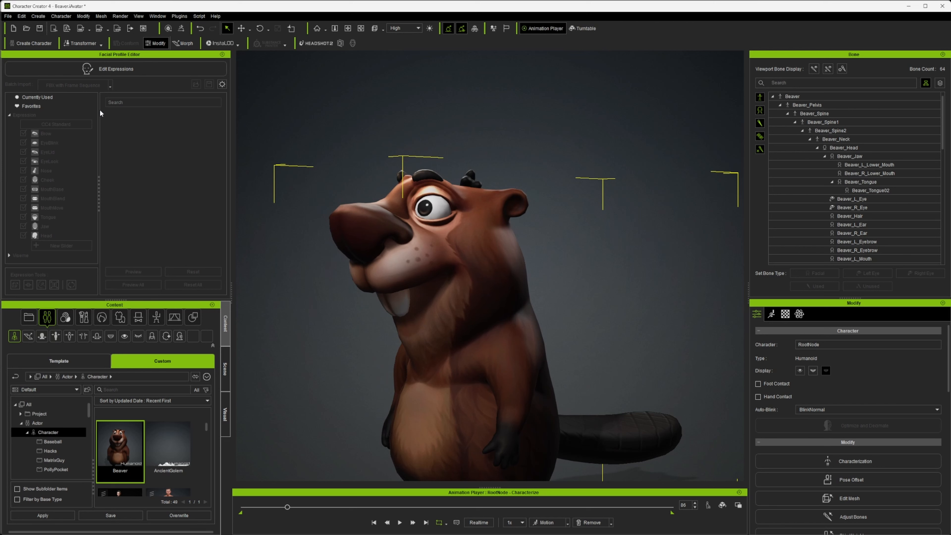
pyautogui.moveTo(428, 417); pyautogui.dragTo(397, 336, button='middle')
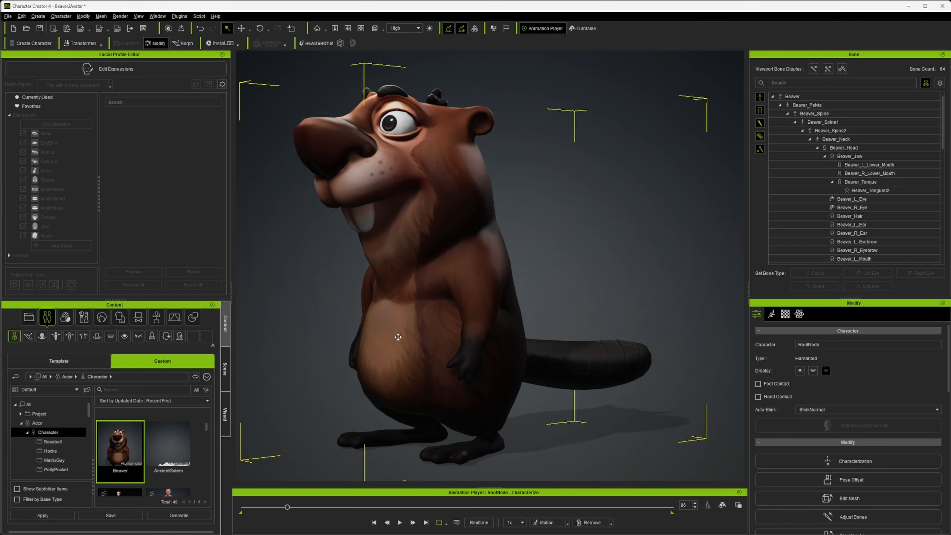
pyautogui.moveTo(397, 336); pyautogui.dragTo(451, 347, button='right')
pyautogui.moveTo(451, 346); pyautogui.dragTo(471, 350, button='middle')
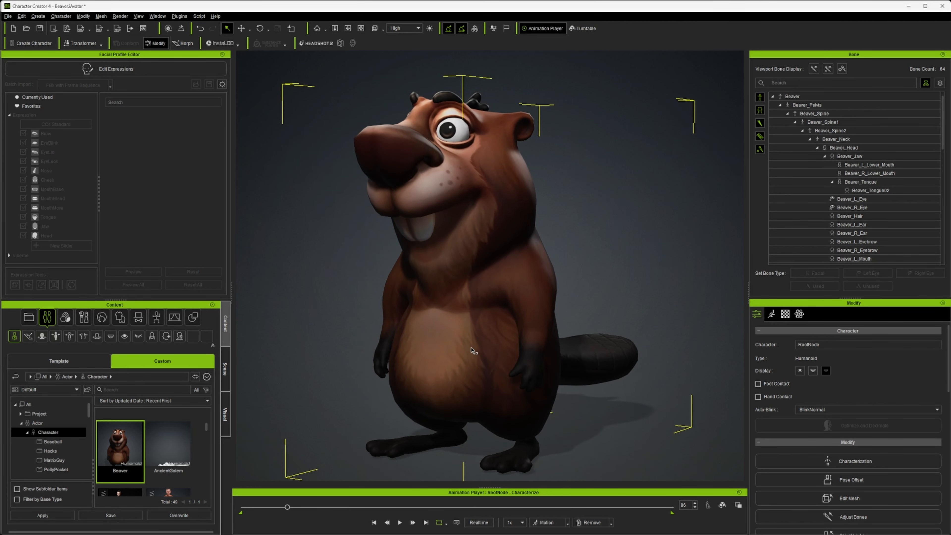
pyautogui.click(125, 515)
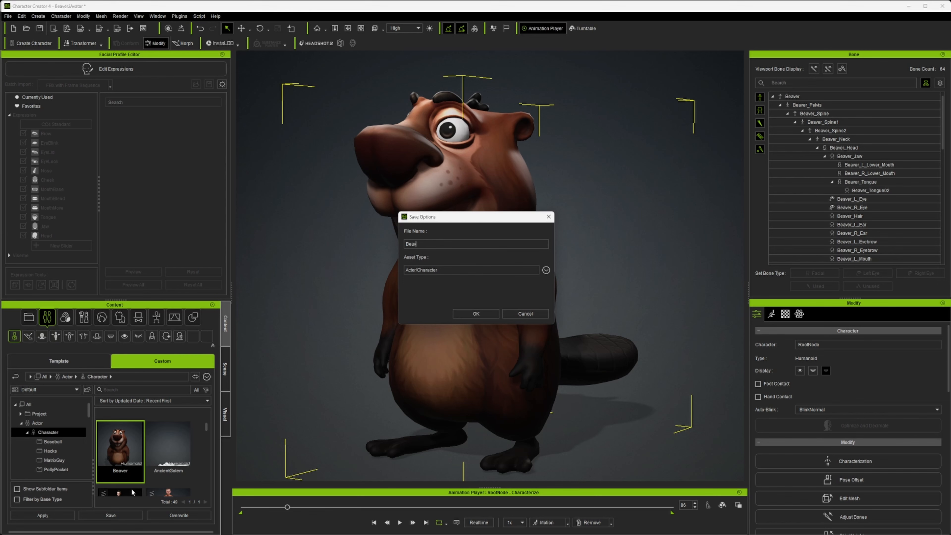
pyautogui.write('Beaver')
pyautogui.press('Return')
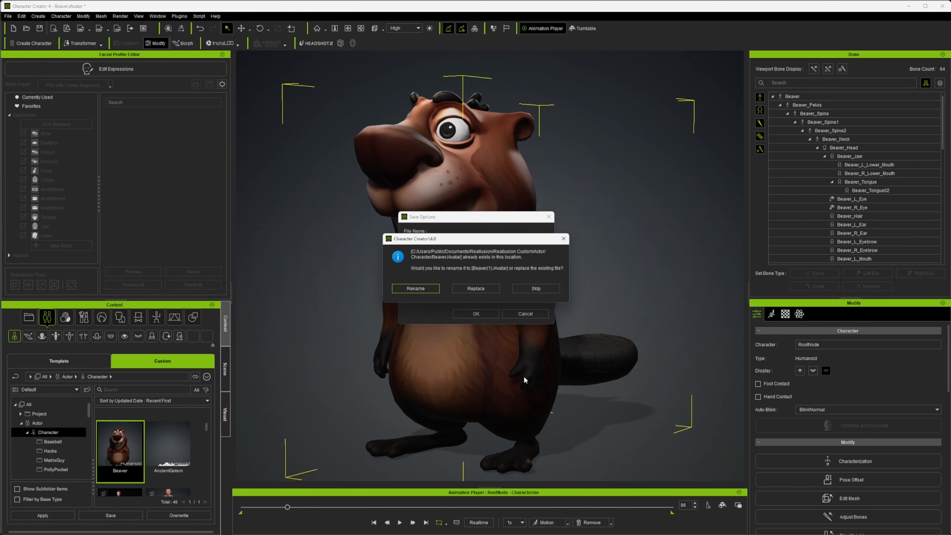
pyautogui.click(478, 288)
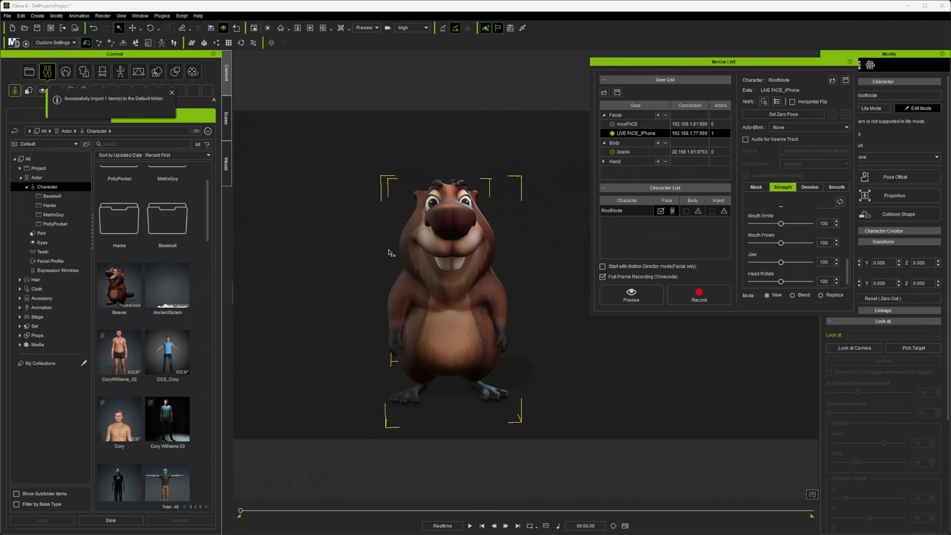
# Step: In iClone, close Motion LIVE, disconnecting its servers, and replace the beaver in the scene with the newly saved Beaver from the custom library
pyautogui.click(850, 62)
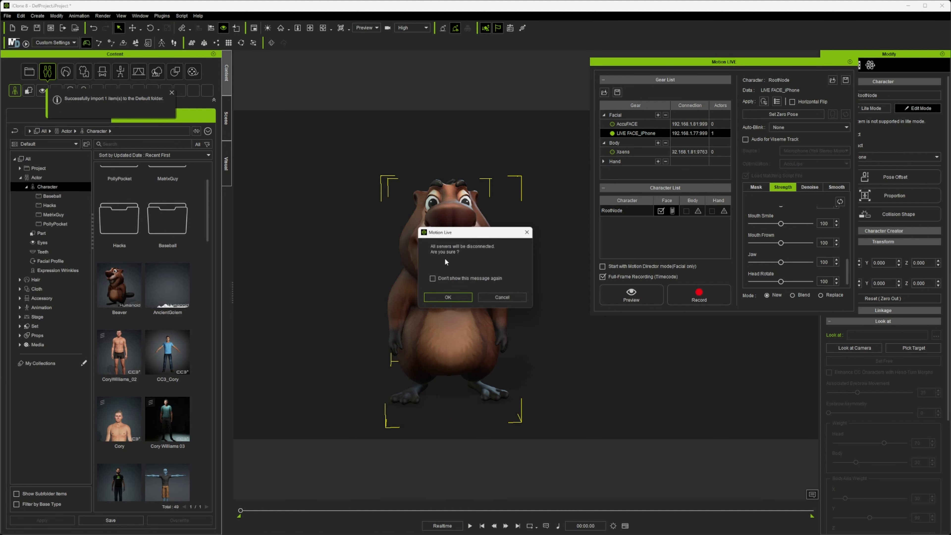
pyautogui.click(460, 299)
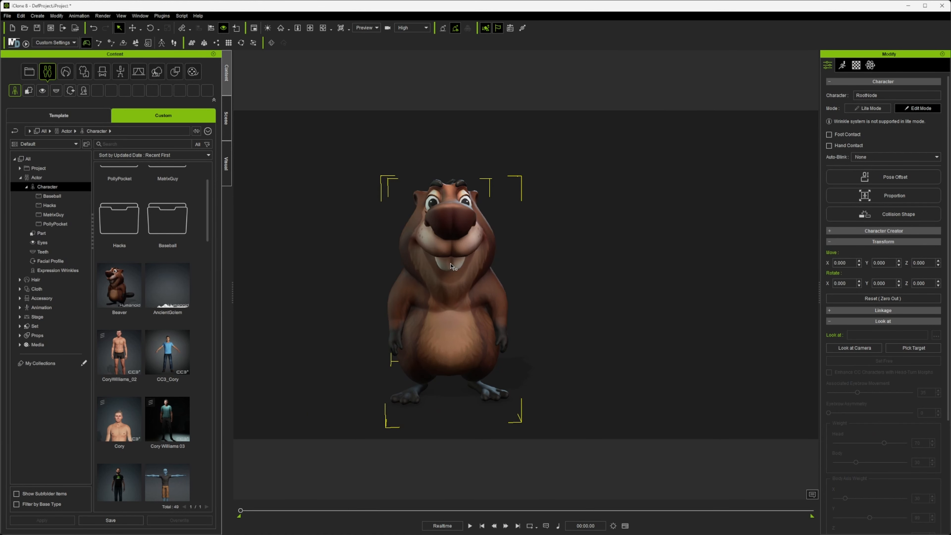
pyautogui.press('Delete')
pyautogui.doubleClick(112, 293)
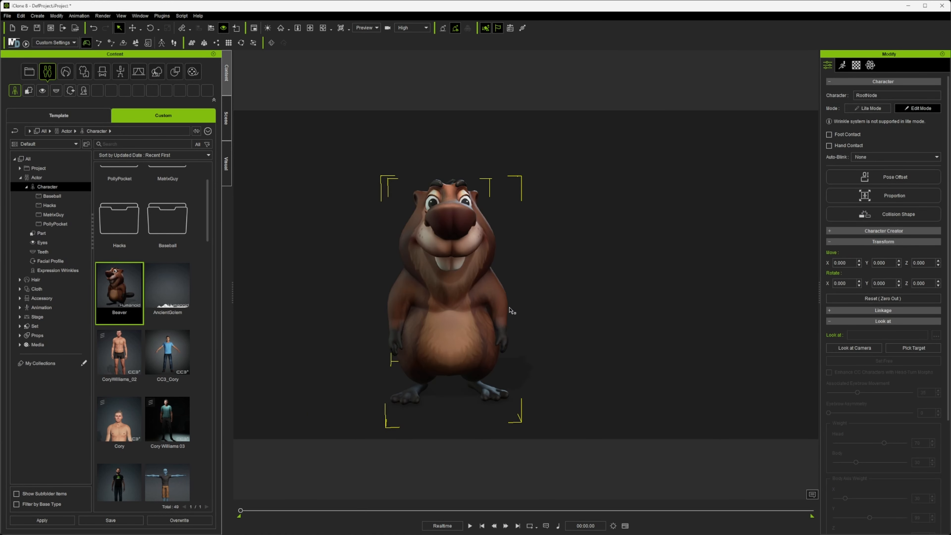
pyautogui.moveTo(510, 311); pyautogui.dragTo(462, 302, button='right')
pyautogui.scroll(3, 463, 301)
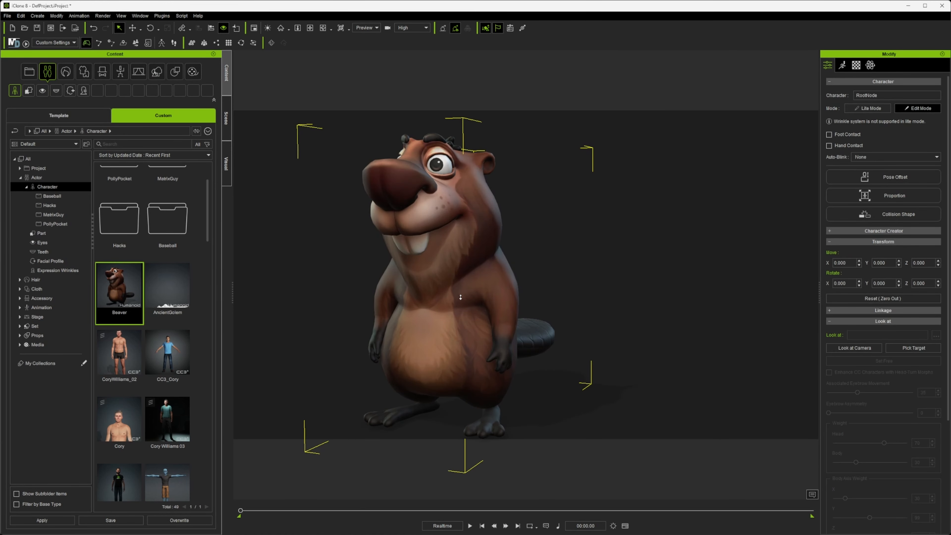
# Step: Reopen Motion LIVE, activate the LIVE FACE_iPhone gear, and assign it to the reloaded beaver's face
pyautogui.click(162, 16)
pyautogui.moveTo(146, 15)
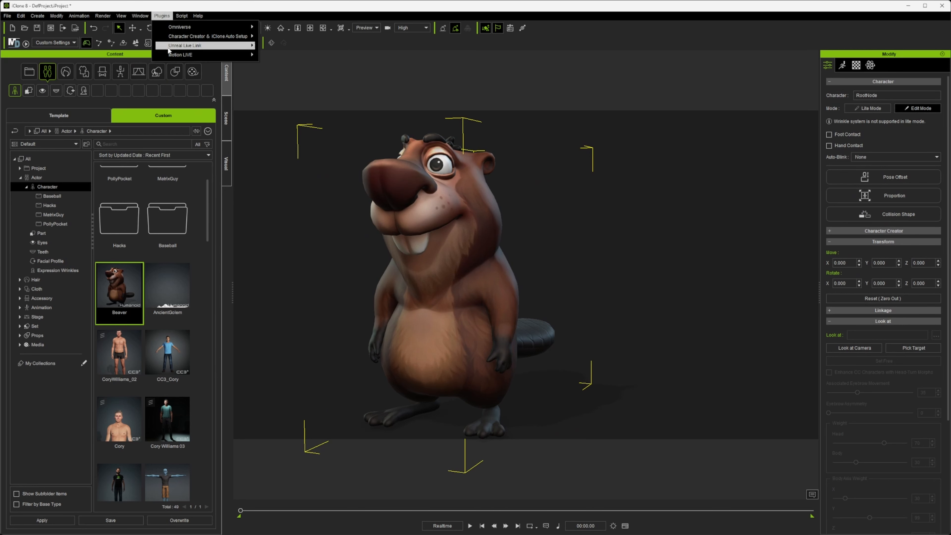
pyautogui.moveTo(172, 56)
pyautogui.click(295, 57)
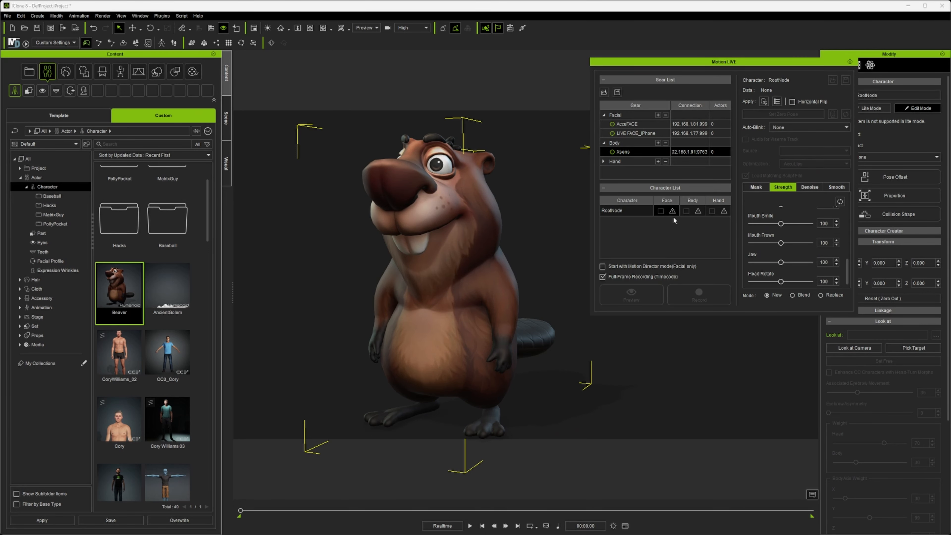
pyautogui.click(613, 135)
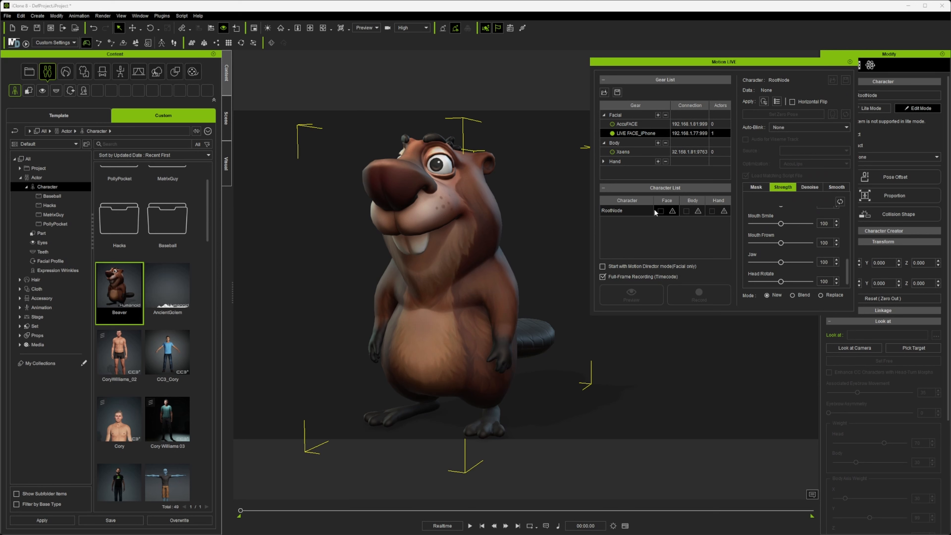
pyautogui.click(672, 212)
pyautogui.click(691, 226)
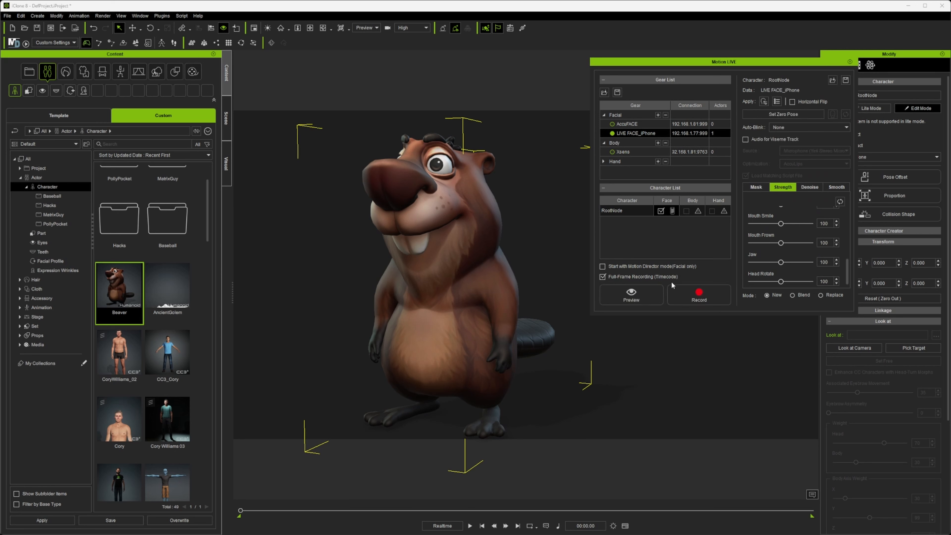
# Step: Start the live face capture preview on the beaver and set its zero pose
pyautogui.click(642, 291)
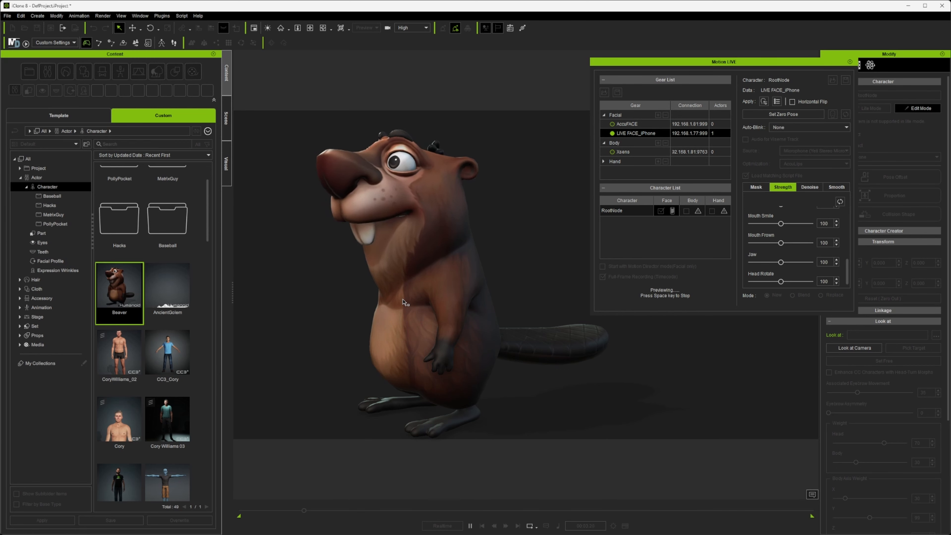
pyautogui.keyDown('alt'); pyautogui.moveTo(371, 312); pyautogui.dragTo(584, 311); pyautogui.keyUp('alt')
pyautogui.keyDown('alt'); pyautogui.moveTo(504, 300); pyautogui.dragTo(437, 316); pyautogui.keyUp('alt')
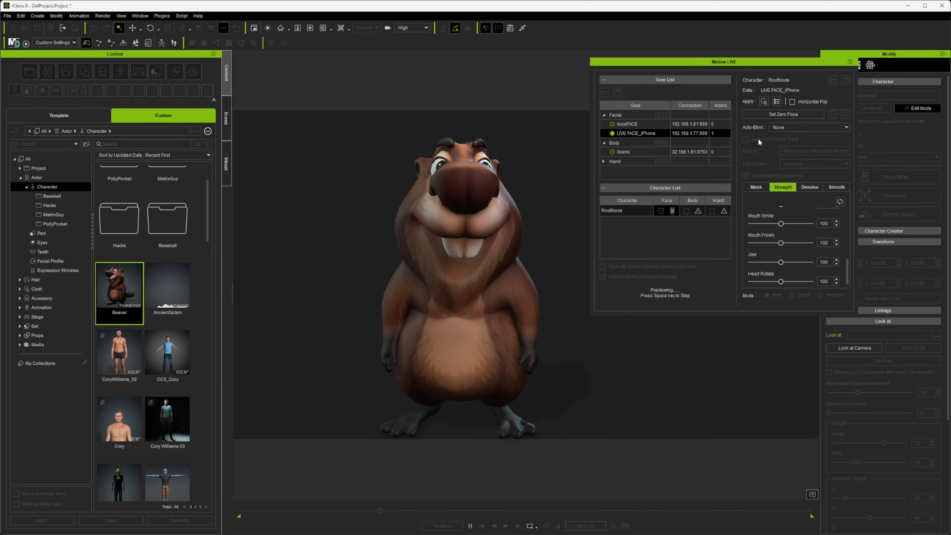
pyautogui.keyDown('alt'); pyautogui.moveTo(498, 221); pyautogui.dragTo(408, 222); pyautogui.keyUp('alt')
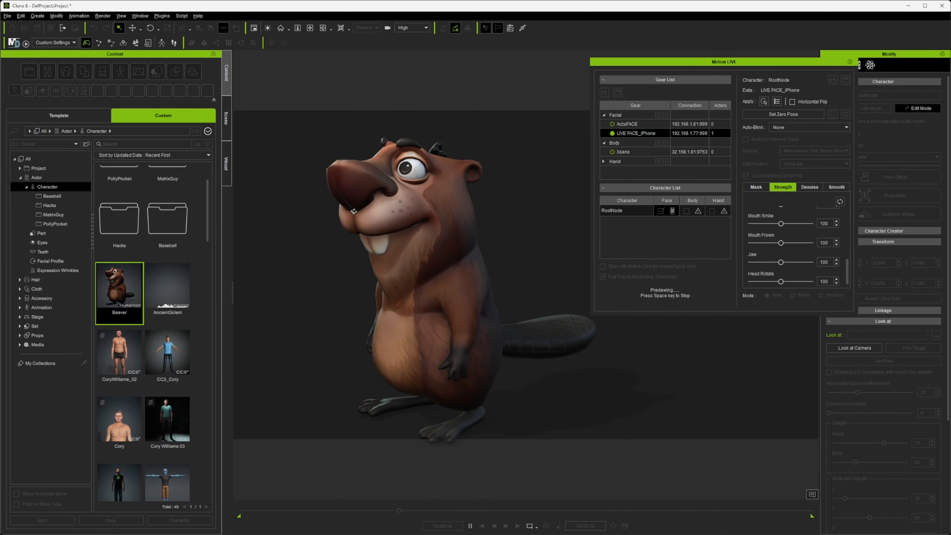
pyautogui.click(780, 114)
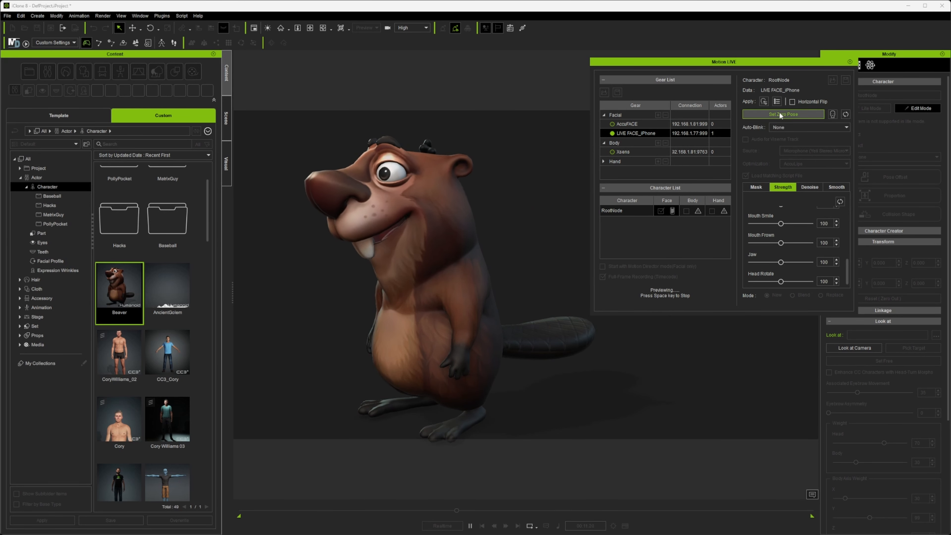
# Step: Examine the beaver's live-driven mouth and facial expressions from several angles and distances
pyautogui.keyDown('alt'); pyautogui.moveTo(491, 253); pyautogui.dragTo(615, 263); pyautogui.keyUp('alt')
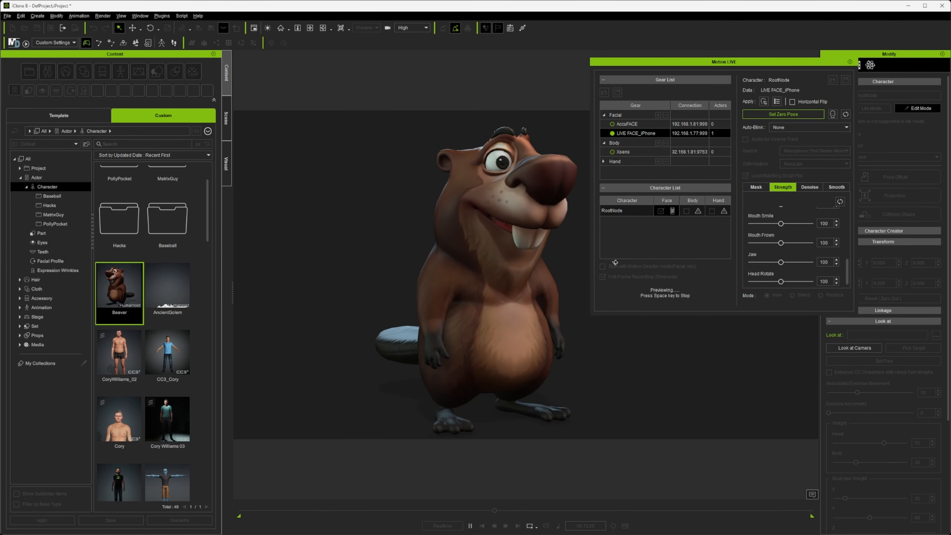
pyautogui.keyDown('alt'); pyautogui.moveTo(479, 290); pyautogui.dragTo(403, 308, button='middle'); pyautogui.keyUp('alt')
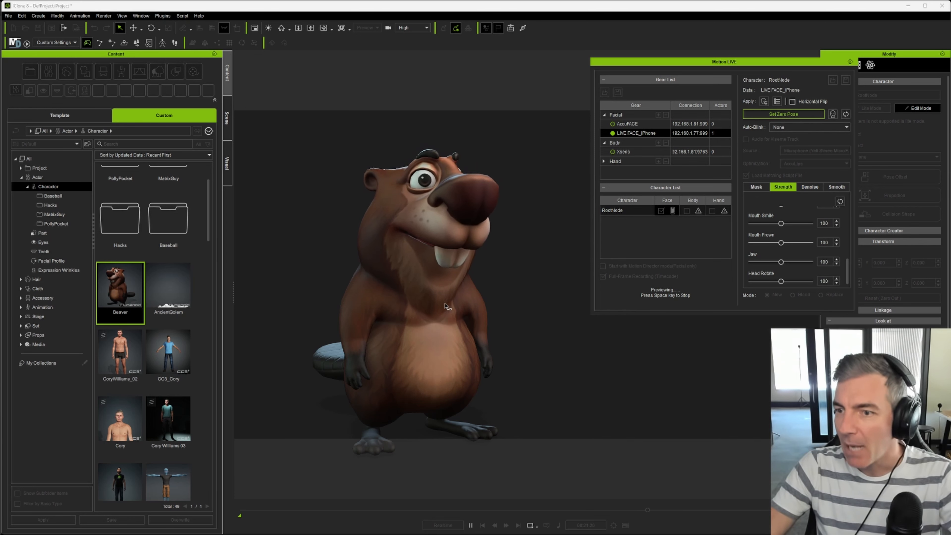
pyautogui.keyDown('alt'); pyautogui.moveTo(444, 303); pyautogui.dragTo(351, 304); pyautogui.keyUp('alt')
pyautogui.keyDown('alt'); pyautogui.moveTo(351, 304); pyautogui.dragTo(482, 294, button='middle'); pyautogui.keyUp('alt')
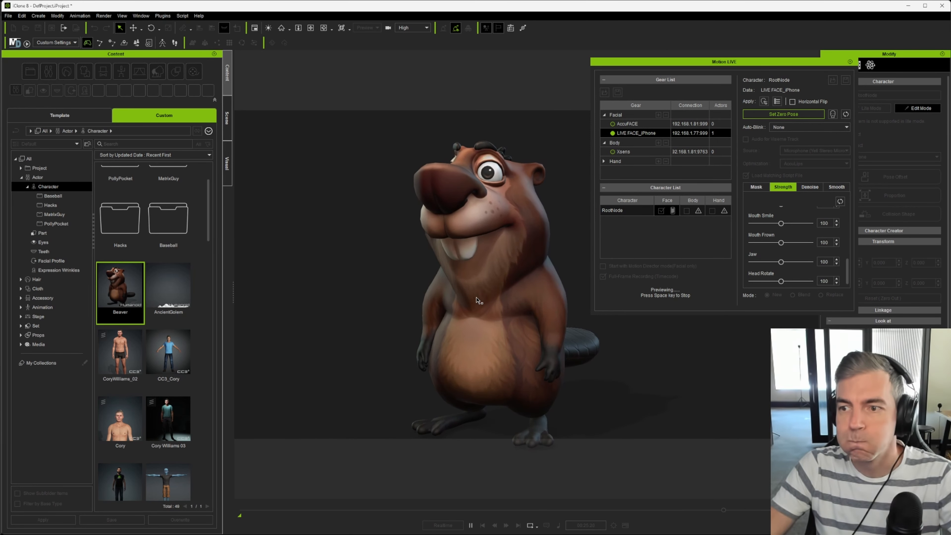
pyautogui.keyDown('alt'); pyautogui.moveTo(476, 299); pyautogui.dragTo(463, 280); pyautogui.keyUp('alt')
pyautogui.scroll(3, 458, 280)
pyautogui.scroll(-3, 459, 281)
pyautogui.moveTo(458, 283); pyautogui.dragTo(452, 322, button='middle')
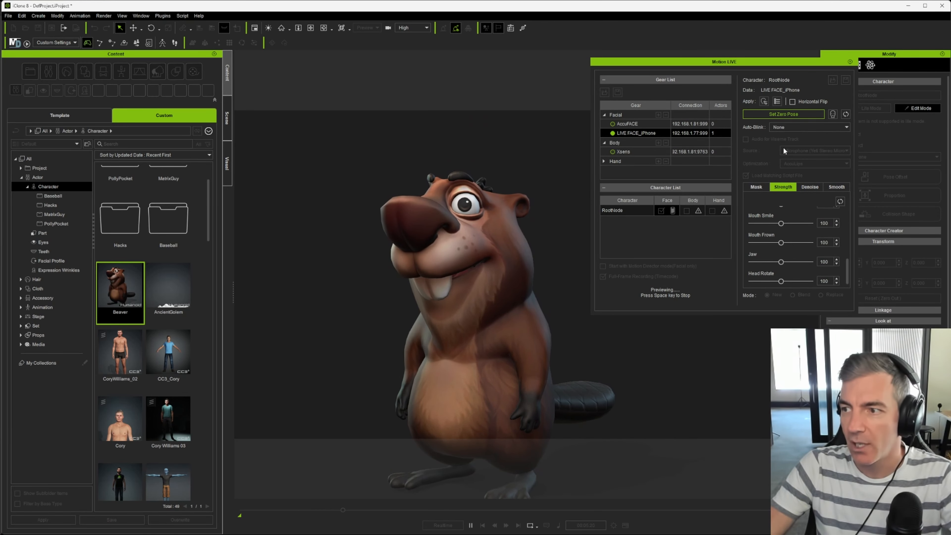
# Step: Raise the Head Rotate strength to 185 during the live preview and close Motion LIVE, disconnecting its servers
pyautogui.moveTo(751, 63); pyautogui.dragTo(729, 52)
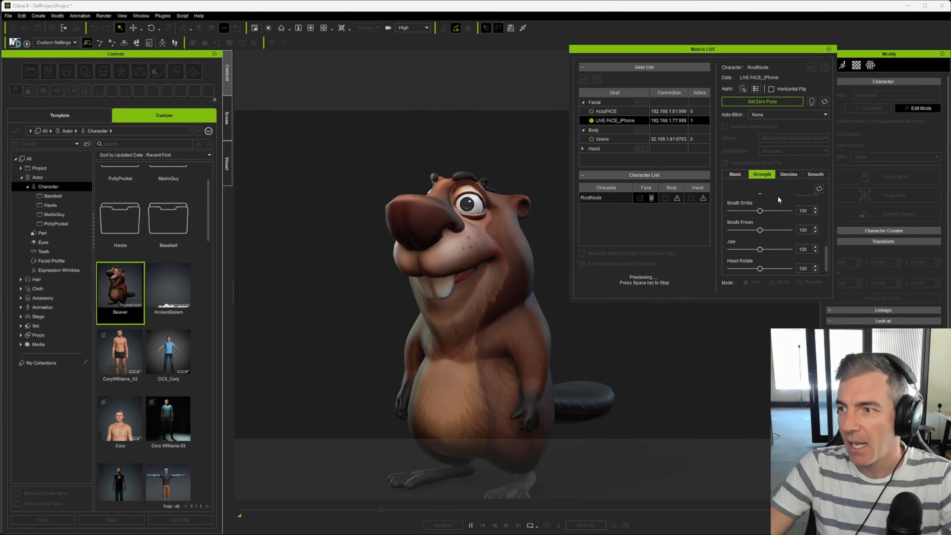
pyautogui.moveTo(827, 252); pyautogui.dragTo(837, 286)
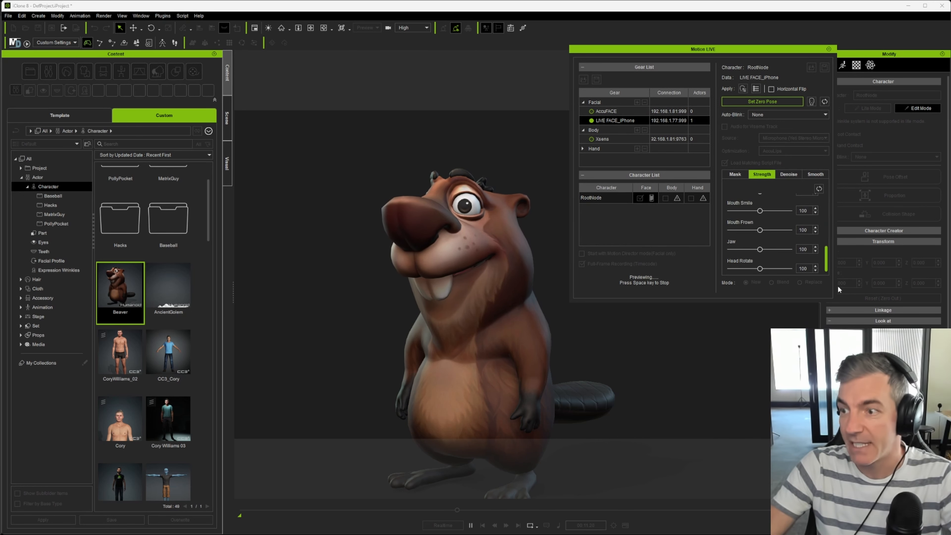
pyautogui.moveTo(760, 269); pyautogui.dragTo(786, 267)
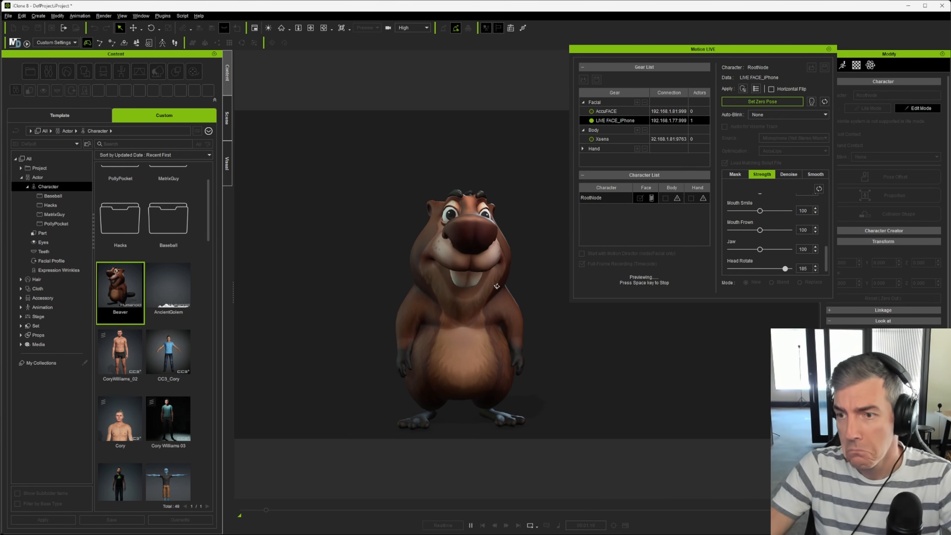
pyautogui.moveTo(546, 283); pyautogui.dragTo(350, 286, button='right')
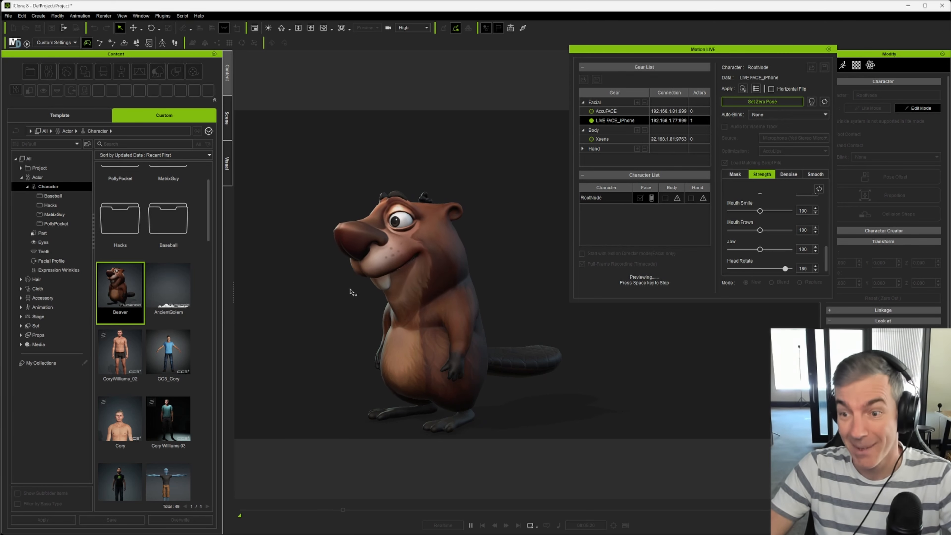
pyautogui.moveTo(352, 292); pyautogui.dragTo(494, 300, button='right')
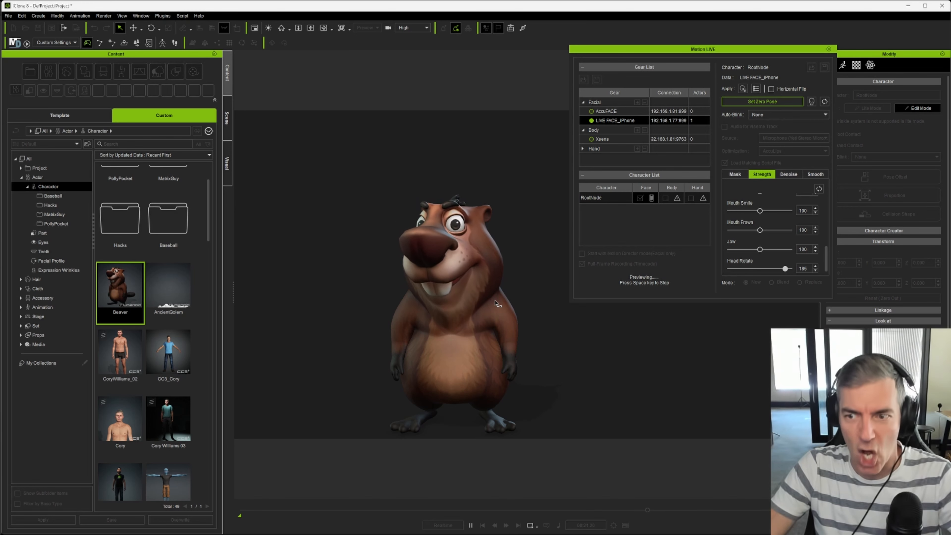
pyautogui.keyDown('alt'); pyautogui.moveTo(484, 311); pyautogui.dragTo(377, 277, button='middle'); pyautogui.keyUp('alt')
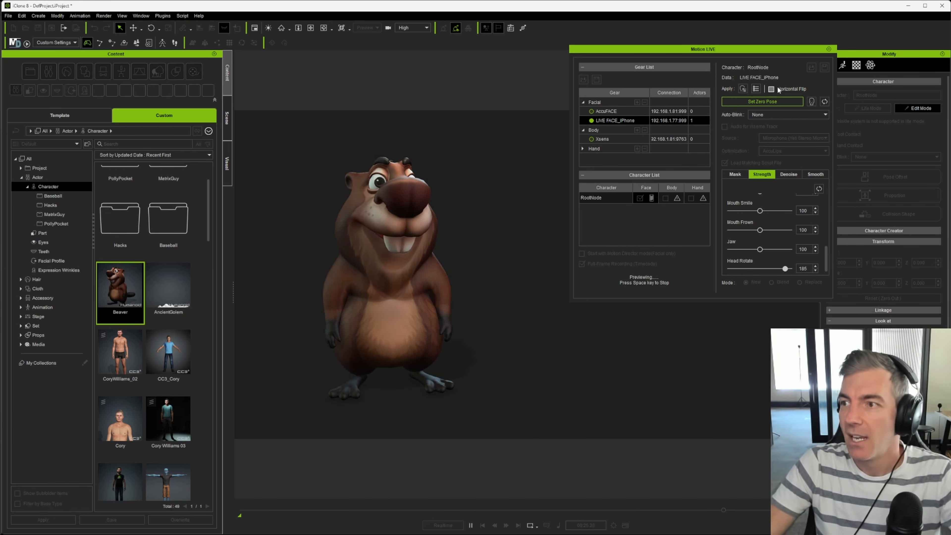
pyautogui.click(829, 49)
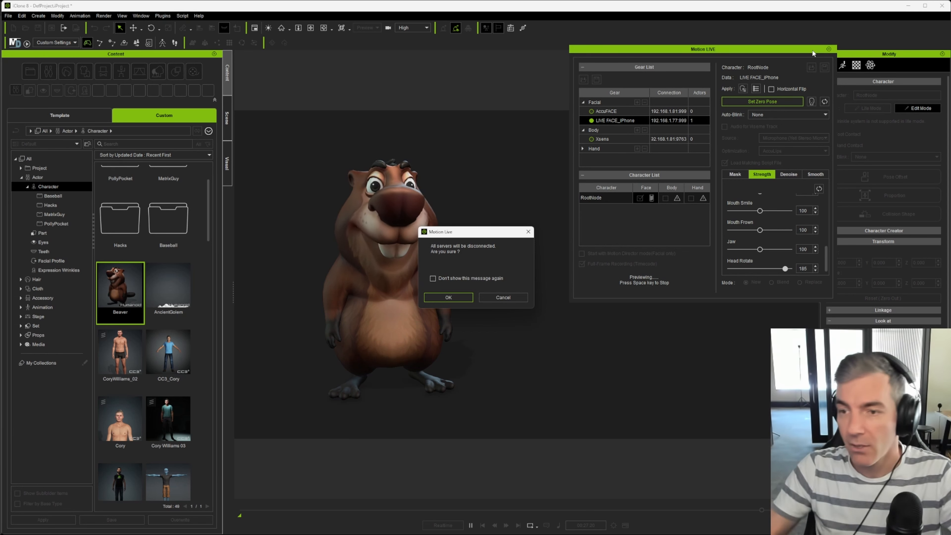
pyautogui.click(449, 297)
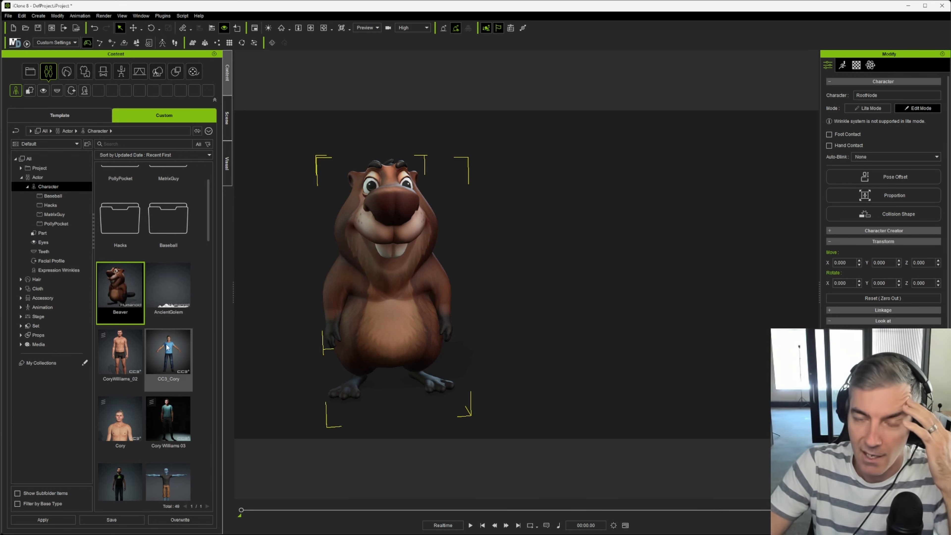
# Step: Apply the SleepStoryMocap motion from the custom Motion library to the beaver
pyautogui.scroll(1, 153, 314)
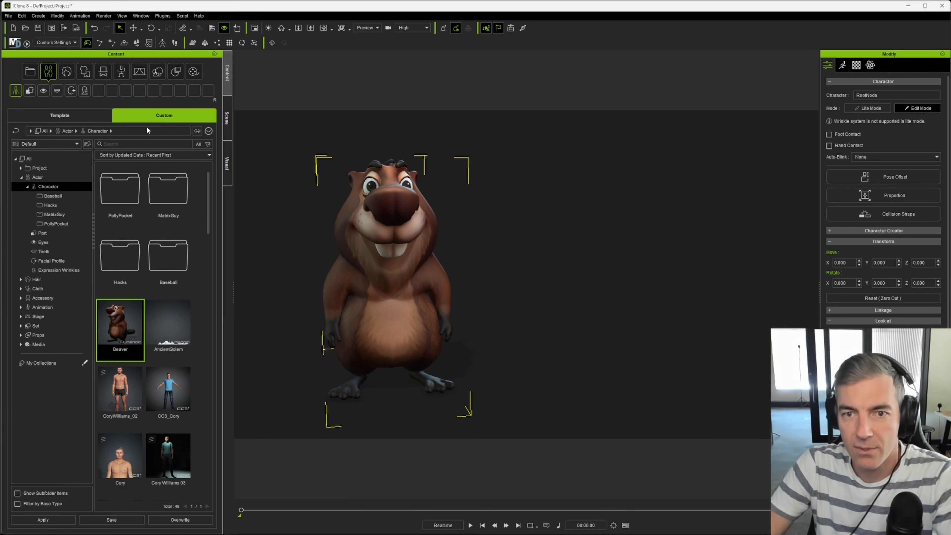
pyautogui.click(21, 308)
pyautogui.click(26, 335)
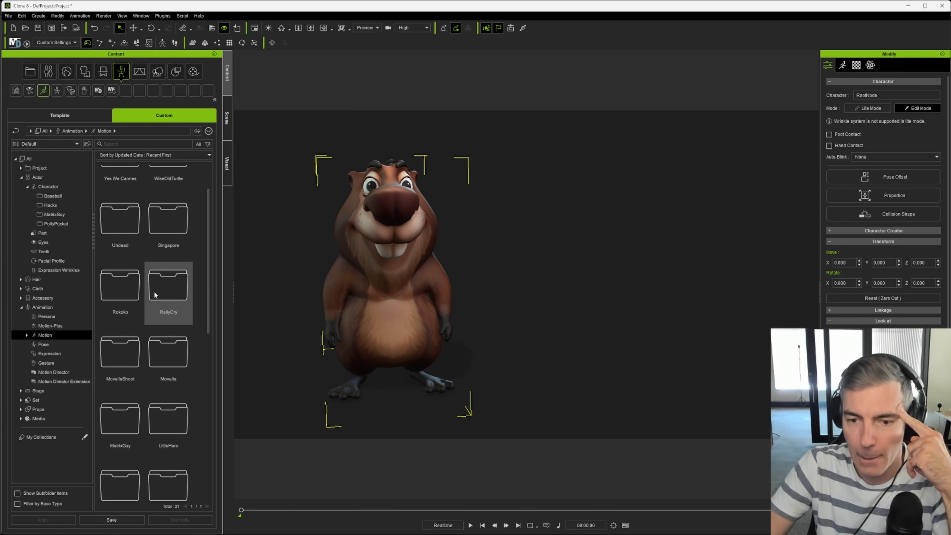
pyautogui.scroll(-3, 154, 291)
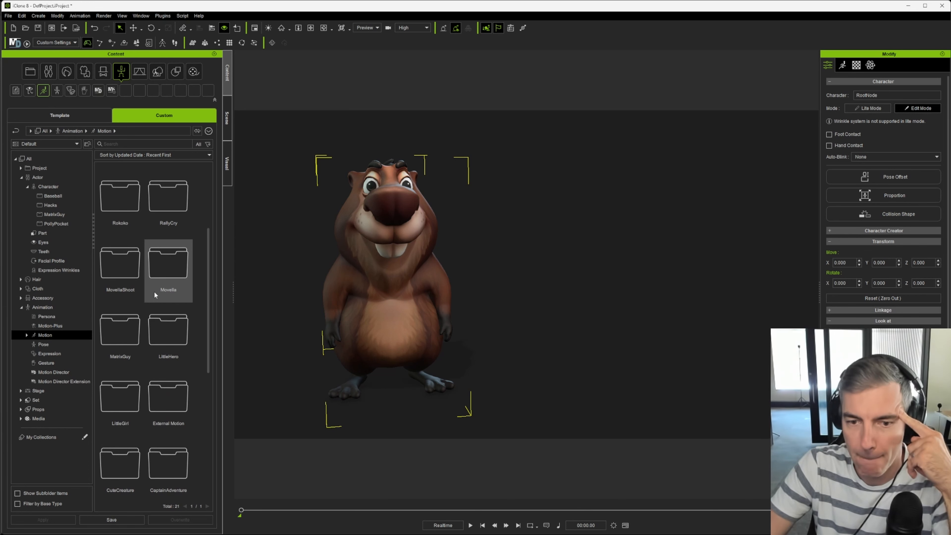
pyautogui.scroll(-5, 154, 291)
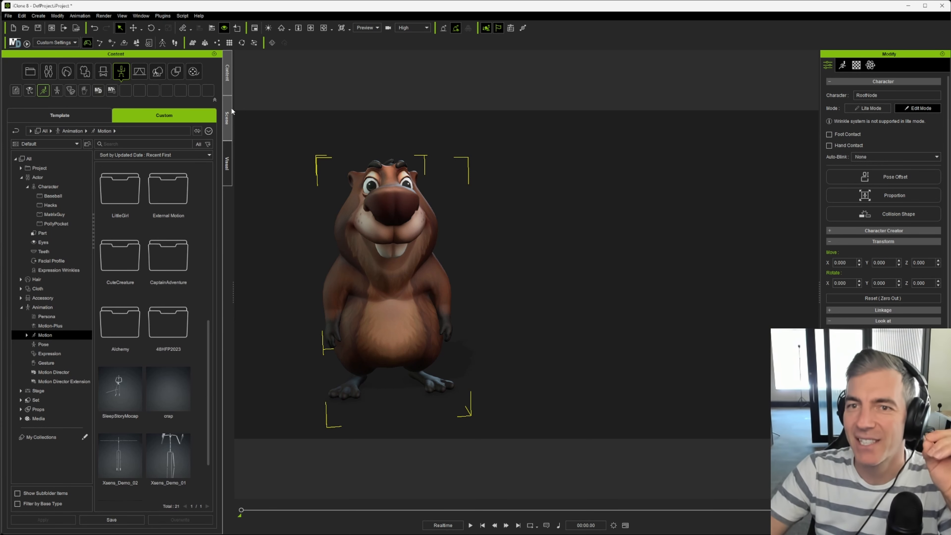
pyautogui.doubleClick(128, 395)
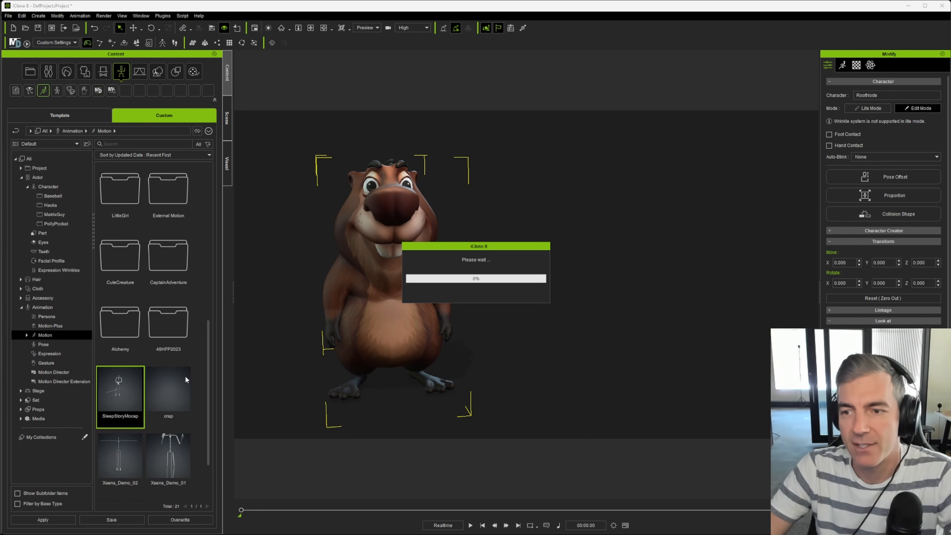
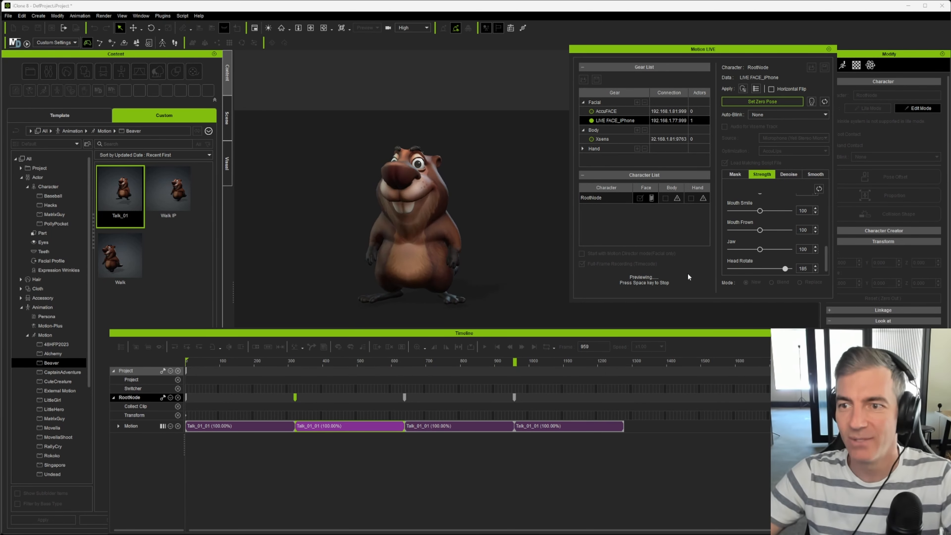
# Step: Delete all Talk_01 clips from the beaver's motion track and close Motion LIVE, disconnecting its servers
pyautogui.press('space')
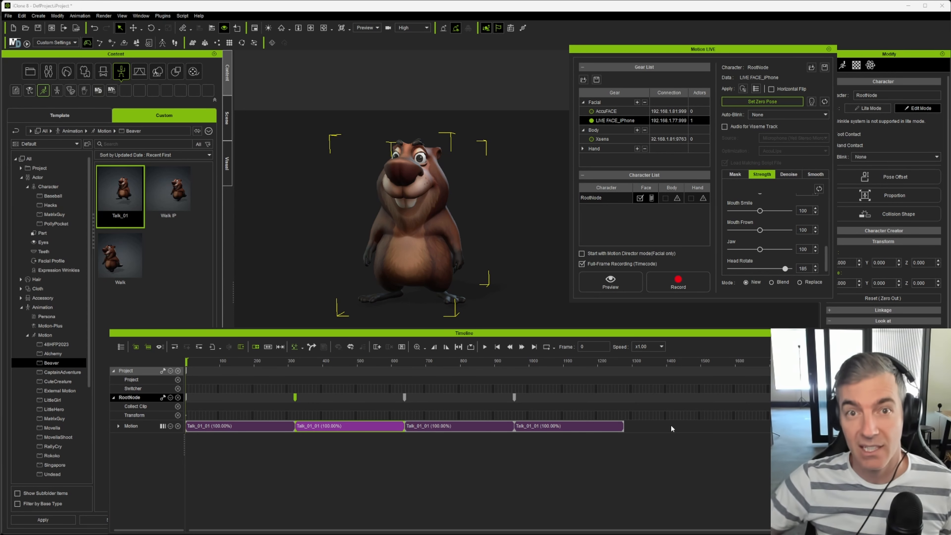
pyautogui.moveTo(652, 423); pyautogui.dragTo(193, 430)
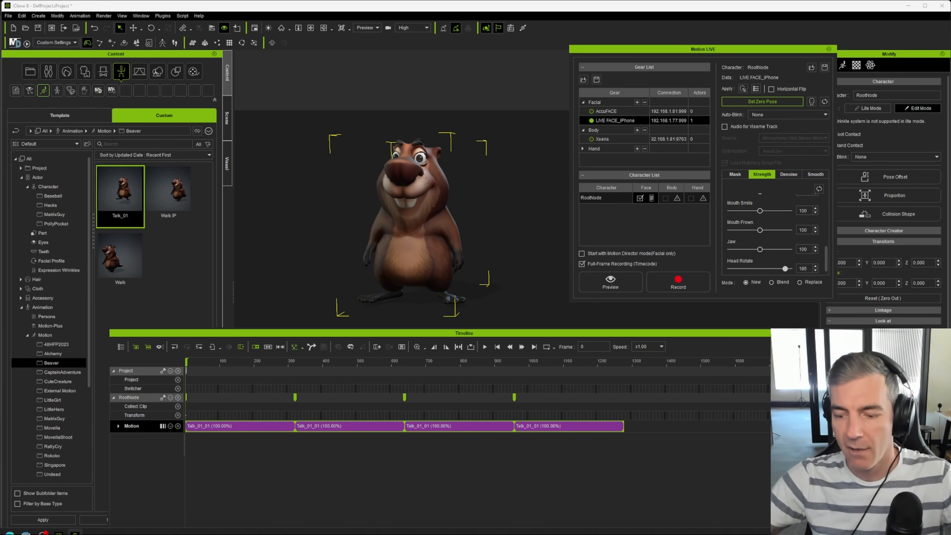
pyautogui.press('Delete')
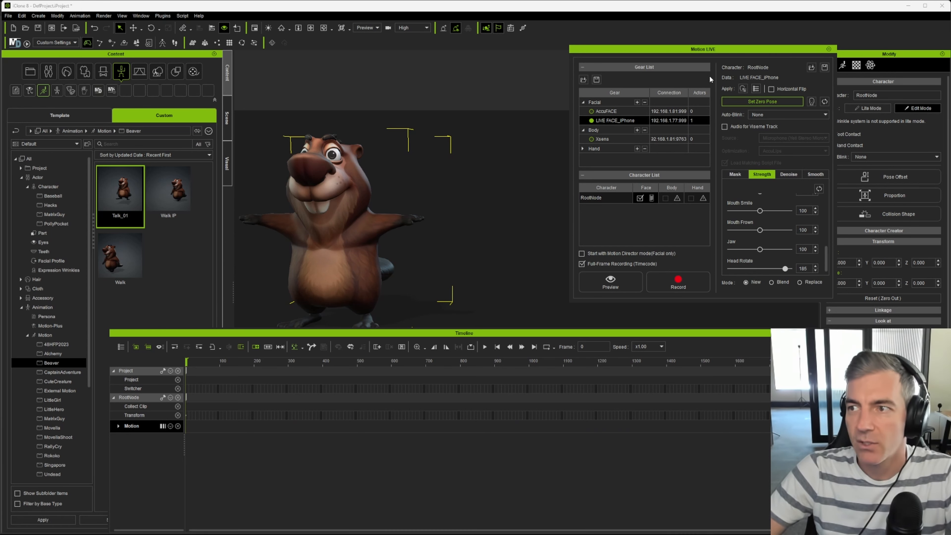
pyautogui.click(829, 49)
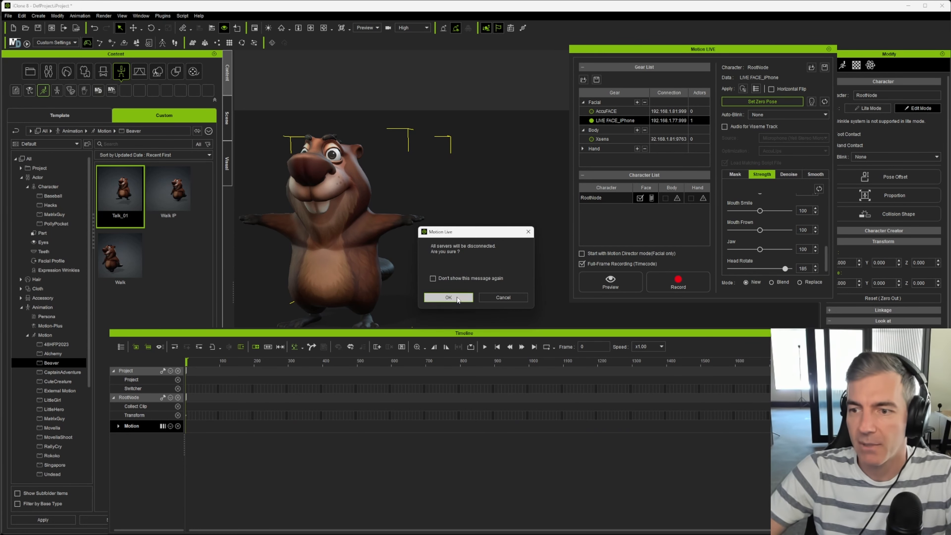
pyautogui.click(455, 299)
# Step: Preview the 01_Natu... idle preset in the third row of Motion Puppet's Base Motion profile on the beaver
pyautogui.moveTo(346, 268); pyautogui.dragTo(403, 255, button='middle')
pyautogui.scroll(-2, 405, 254)
pyautogui.scroll(-2, 404, 255)
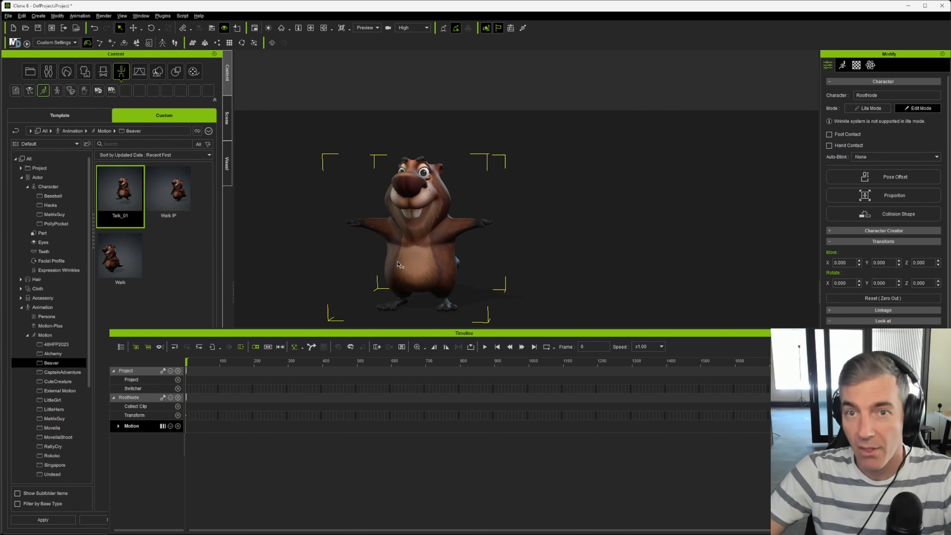
pyautogui.moveTo(401, 264); pyautogui.dragTo(425, 266, button='right')
pyautogui.moveTo(427, 265); pyautogui.dragTo(423, 256, button='middle')
pyautogui.scroll(1, 421, 254)
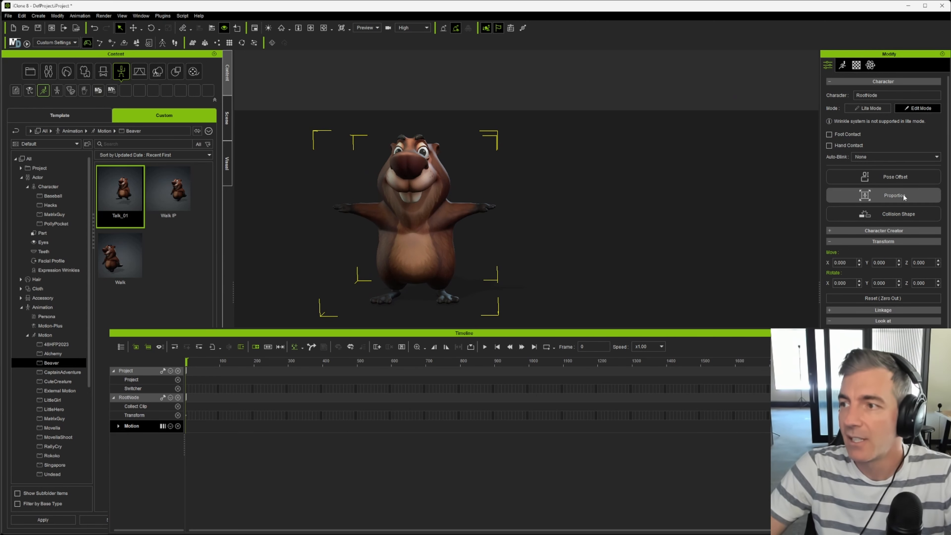
pyautogui.click(843, 64)
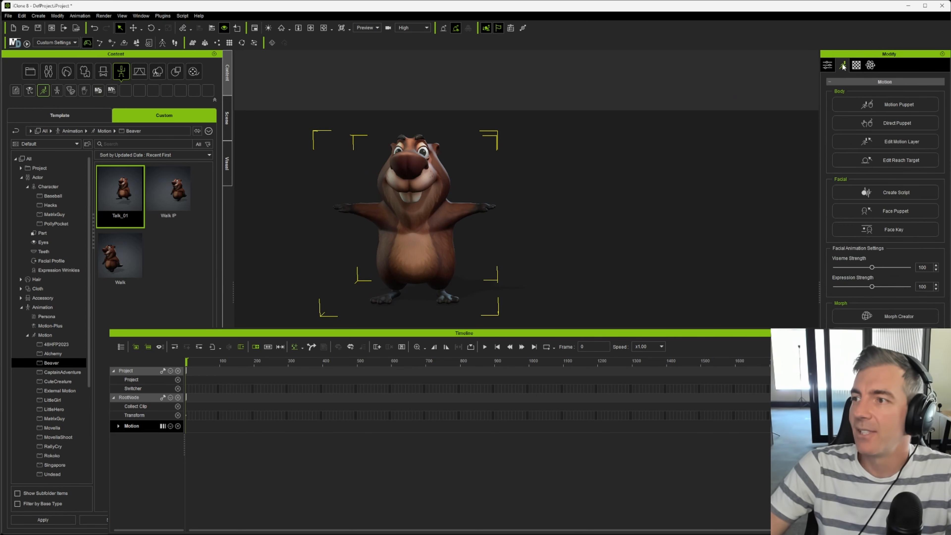
pyautogui.click(890, 106)
pyautogui.moveTo(711, 112); pyautogui.dragTo(571, 113)
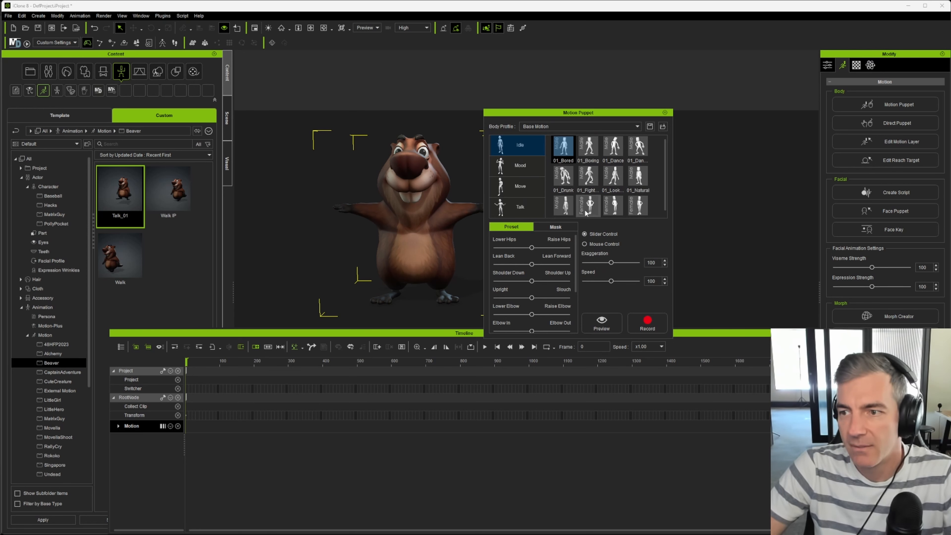
pyautogui.scroll(-1, 585, 199)
pyautogui.click(564, 204)
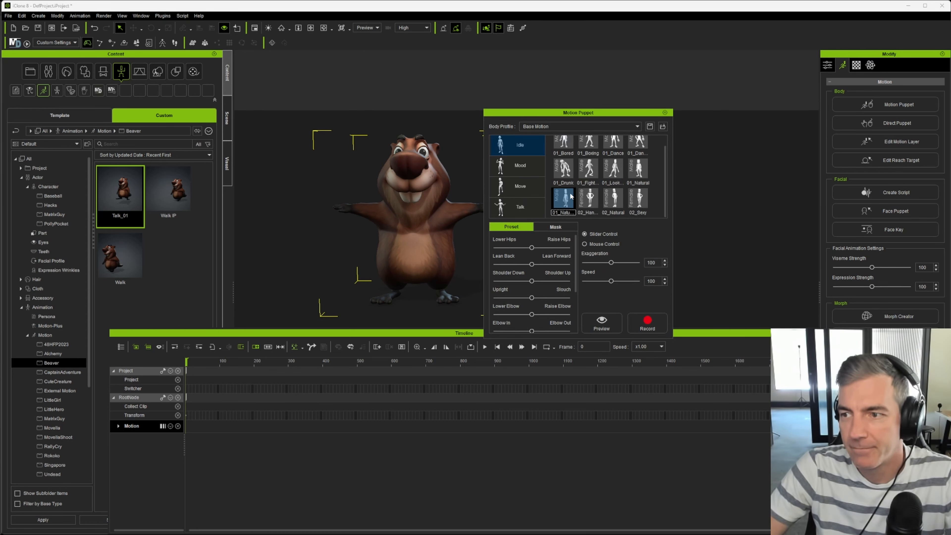
pyautogui.click(602, 322)
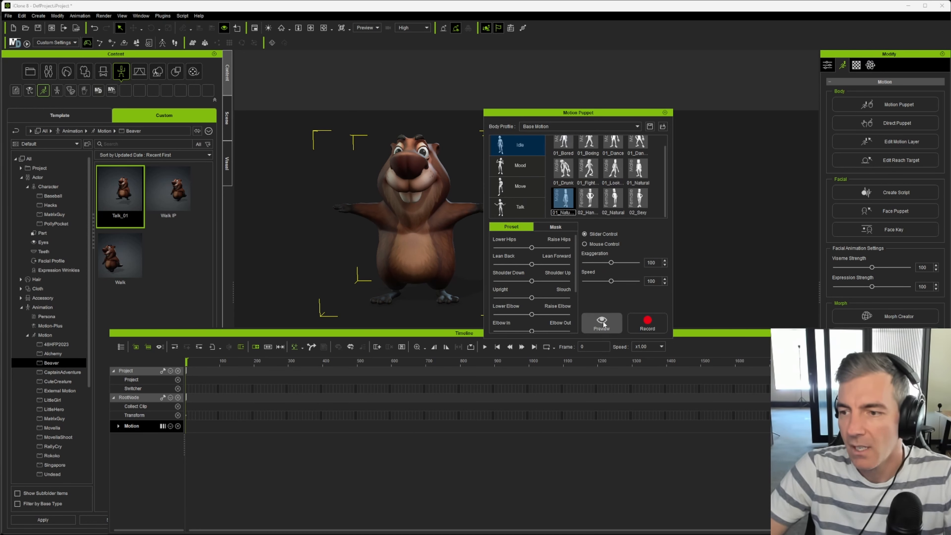
pyautogui.press('space')
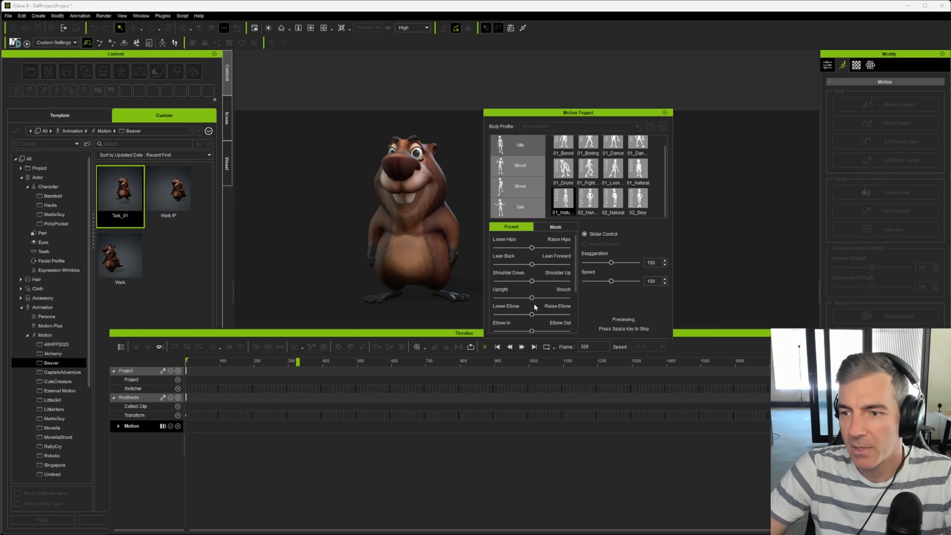
# Step: Adjust the previewed idle with slightly raised elbows, a narrow stance, slightly lowered hips, fully raised shoulders and a very slight backward lean
pyautogui.moveTo(532, 314); pyautogui.dragTo(539, 316)
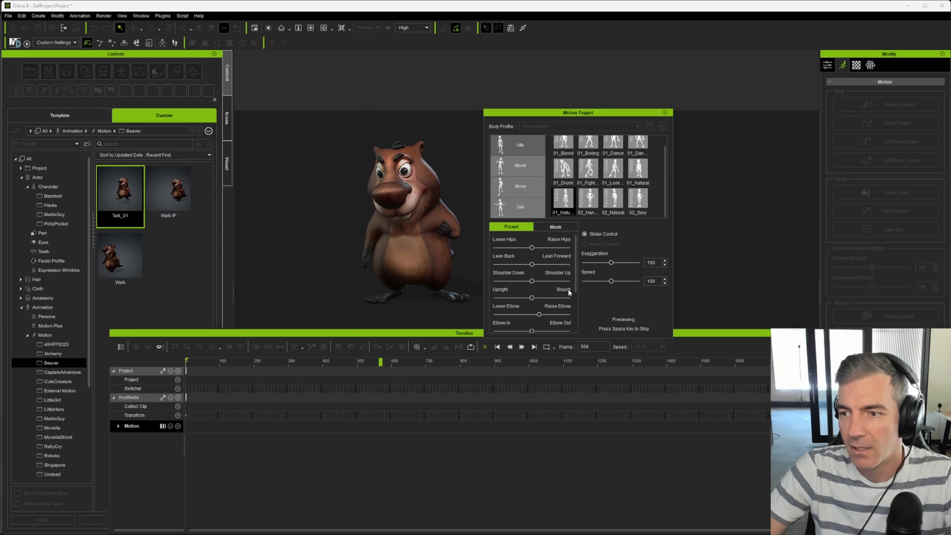
pyautogui.scroll(-3, 568, 289)
pyautogui.moveTo(532, 305)
pyautogui.mouseDown()
pyautogui.moveTo(505, 305)
pyautogui.moveTo(540, 315)
pyautogui.moveTo(525, 319)
pyautogui.mouseUp()
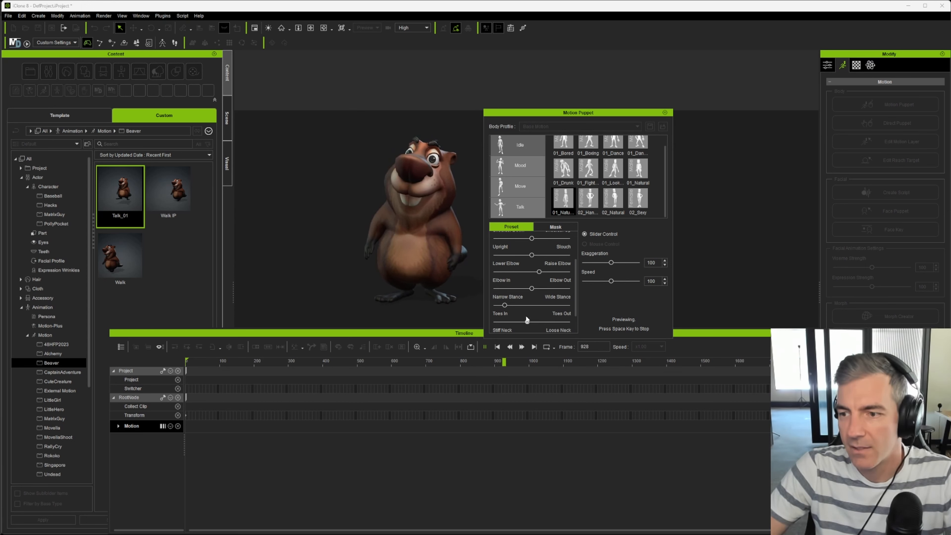
pyautogui.moveTo(575, 293); pyautogui.dragTo(577, 270)
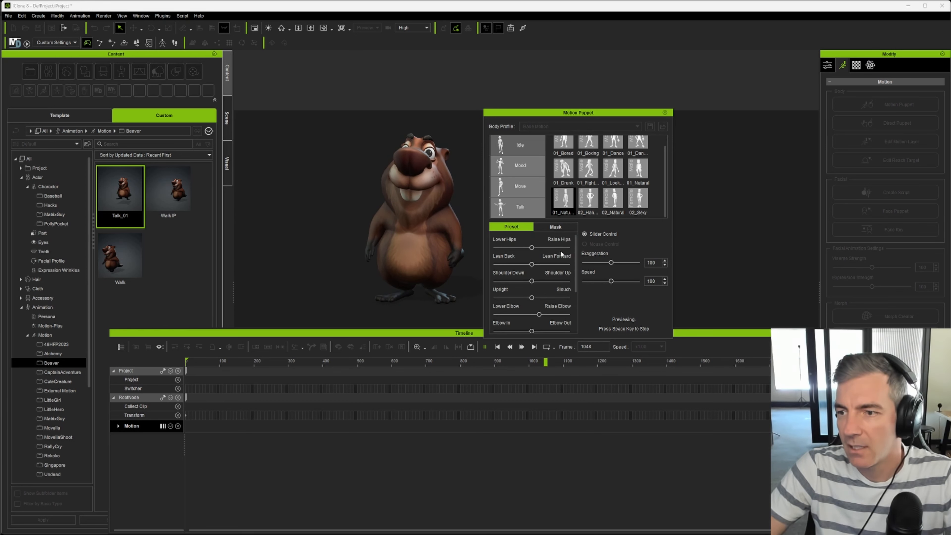
pyautogui.moveTo(532, 248); pyautogui.dragTo(520, 247)
pyautogui.moveTo(532, 280); pyautogui.dragTo(580, 272)
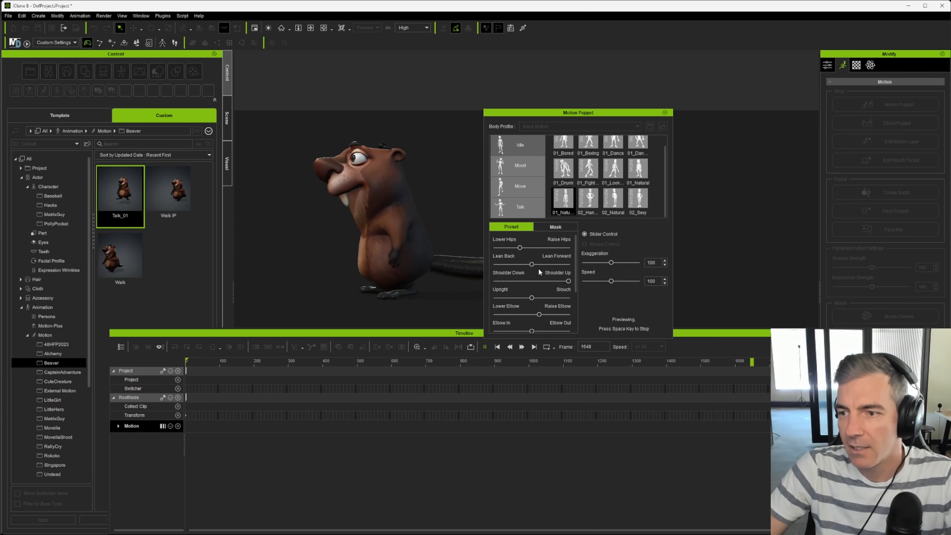
pyautogui.moveTo(536, 265); pyautogui.dragTo(532, 266)
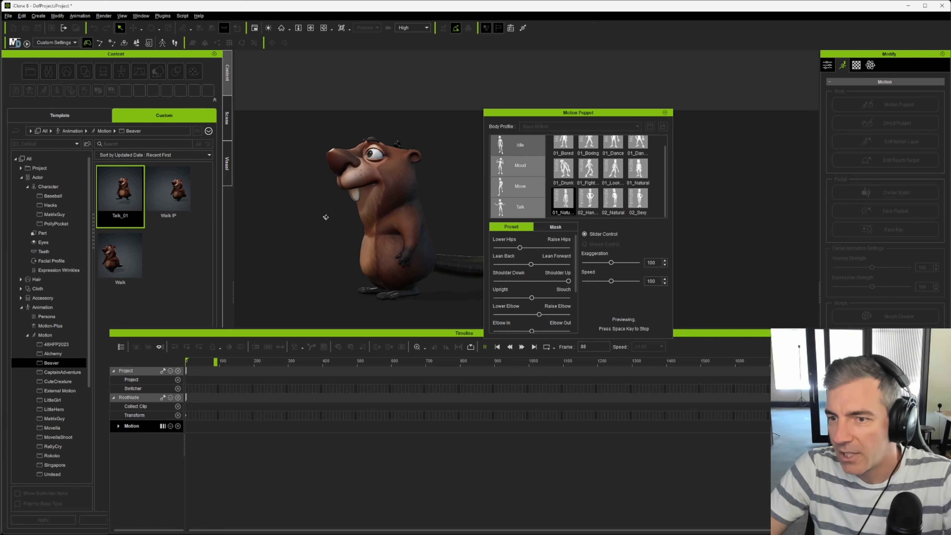
# Step: Stop the Motion Puppet preview and record the customized idle as a motion clip on the beaver
pyautogui.press('space')
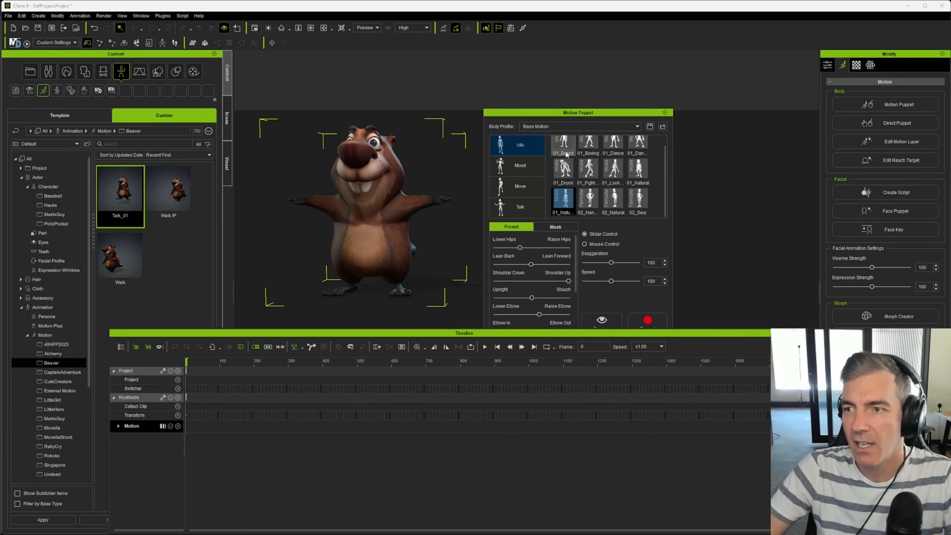
pyautogui.click(641, 327)
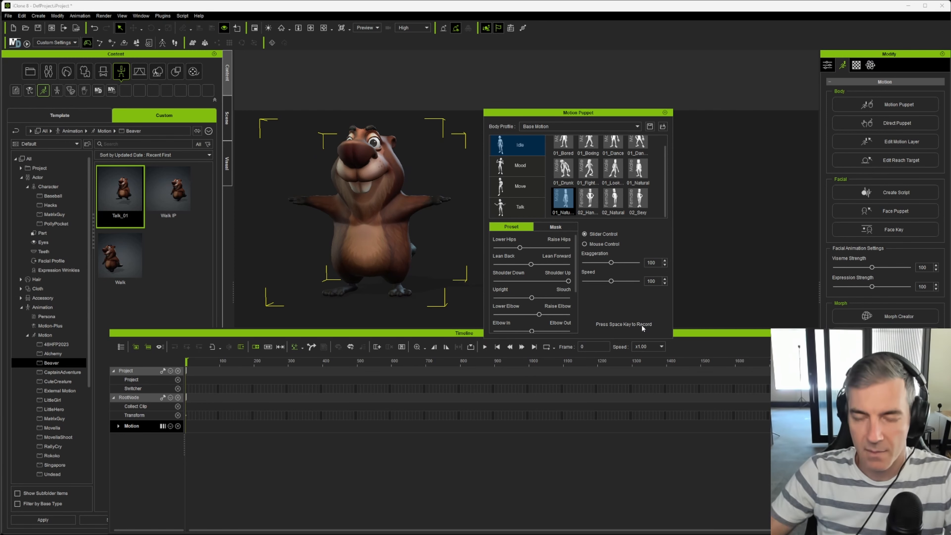
pyautogui.press('space')
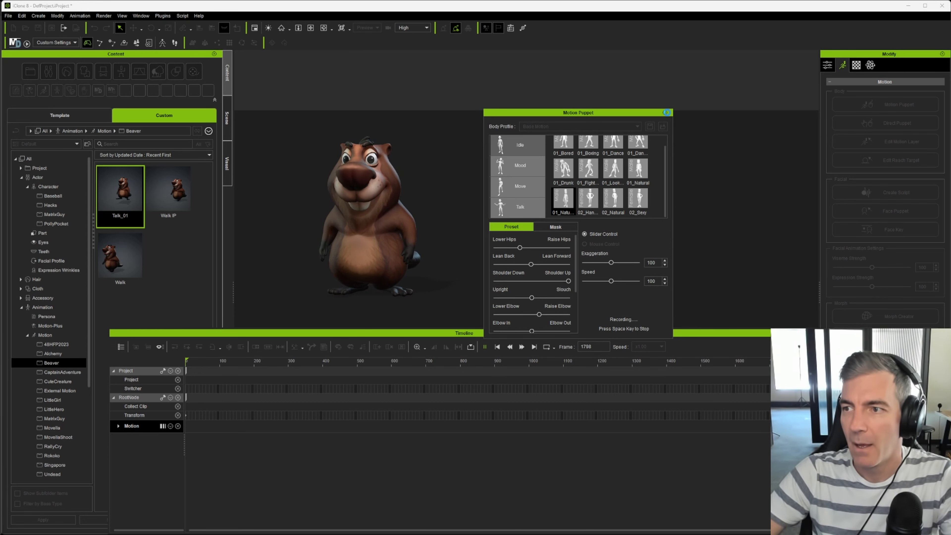
pyautogui.press('space')
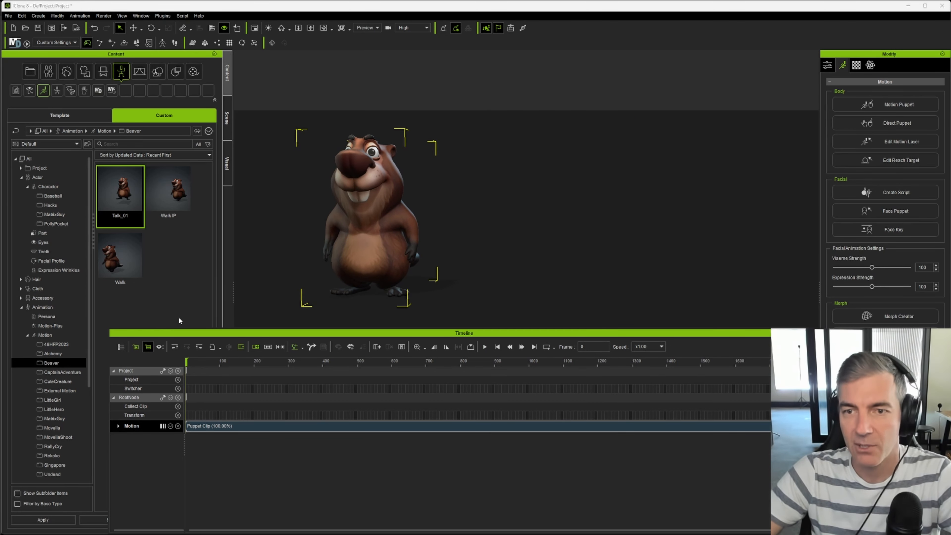
# Step: Browse to the template Light Room presets in the Stage content library
pyautogui.click(138, 73)
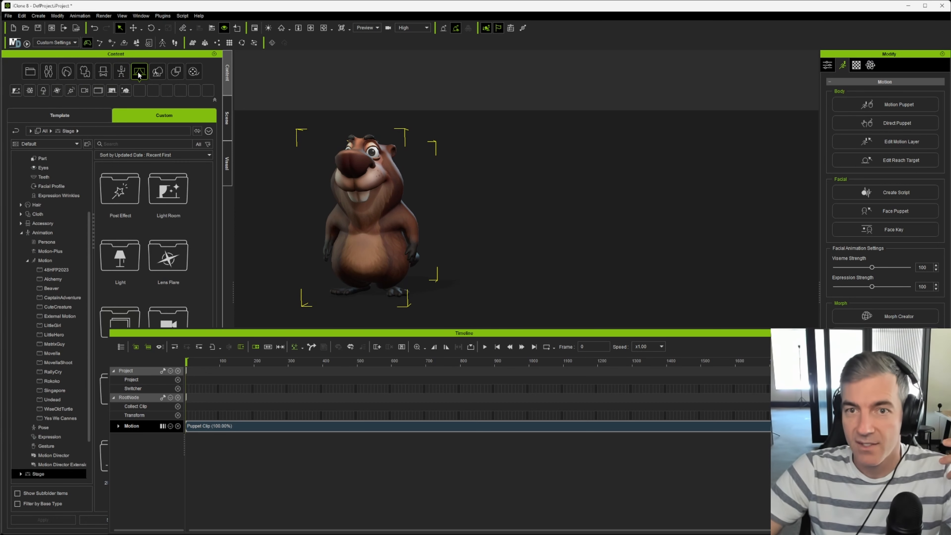
pyautogui.doubleClick(166, 202)
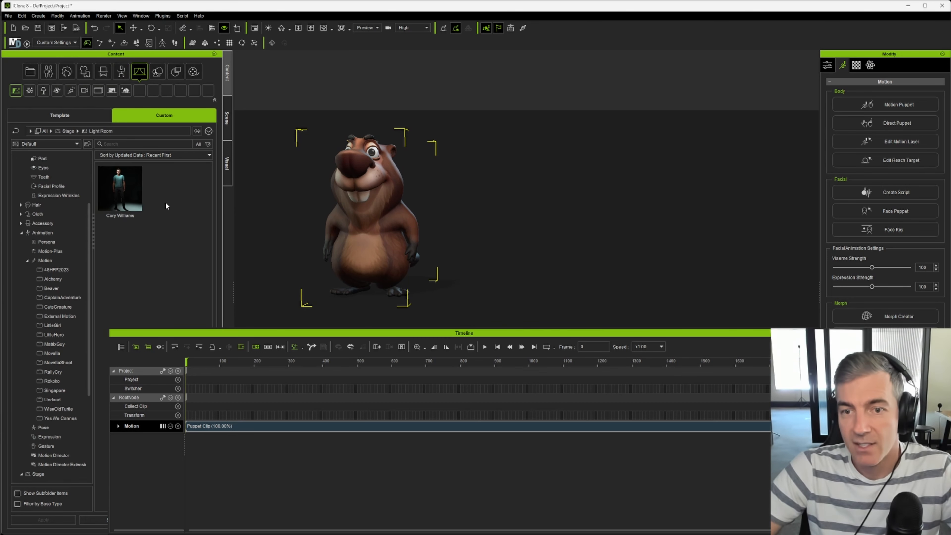
pyautogui.click(103, 117)
pyautogui.scroll(-1, 180, 243)
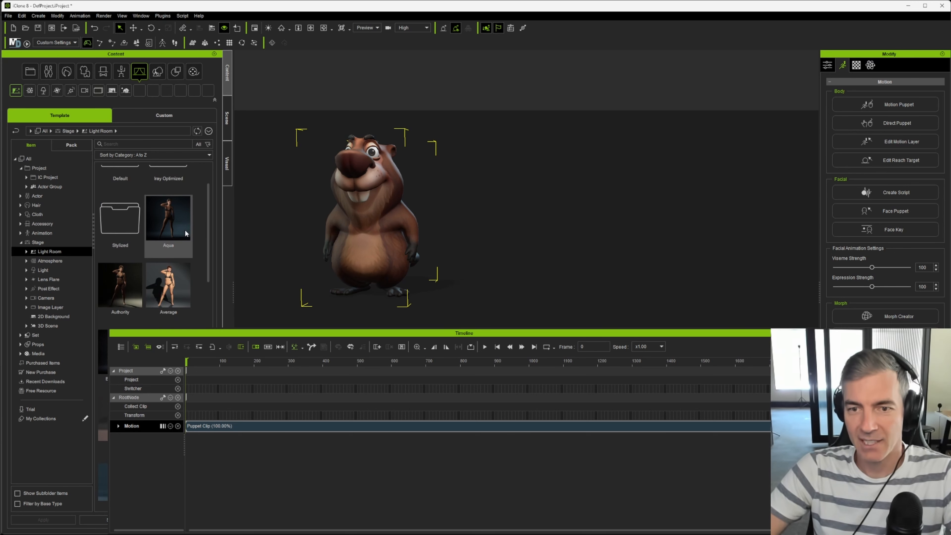
# Step: Try the Aqua, Average, Back Rim_Left and Back Rim_Right light rooms on the scene
pyautogui.doubleClick(177, 229)
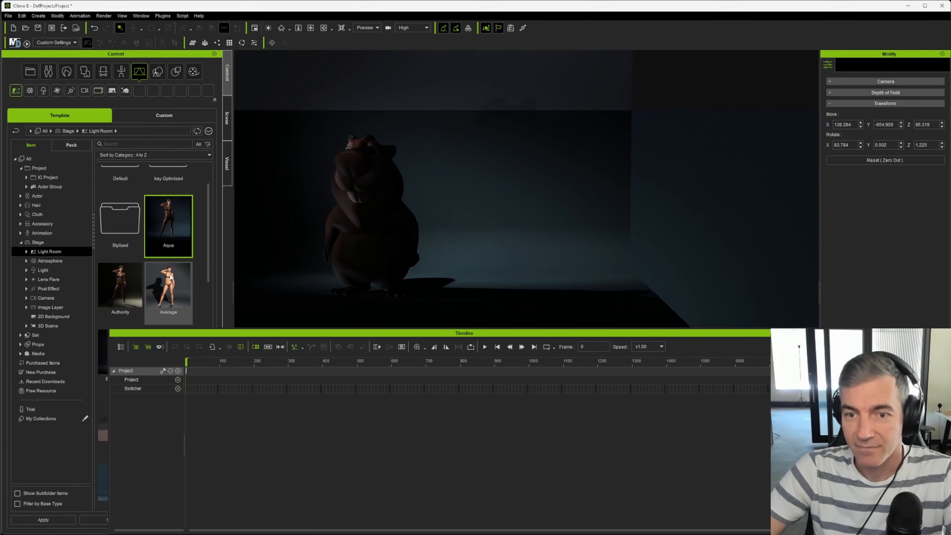
pyautogui.doubleClick(176, 286)
pyautogui.moveTo(326, 277); pyautogui.dragTo(418, 277, button='right')
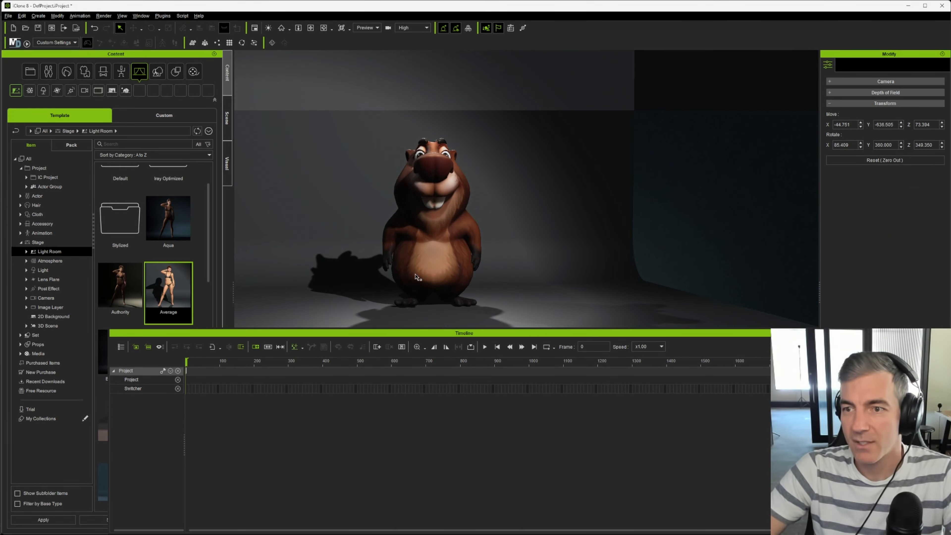
pyautogui.scroll(-2, 142, 284)
pyautogui.doubleClick(131, 279)
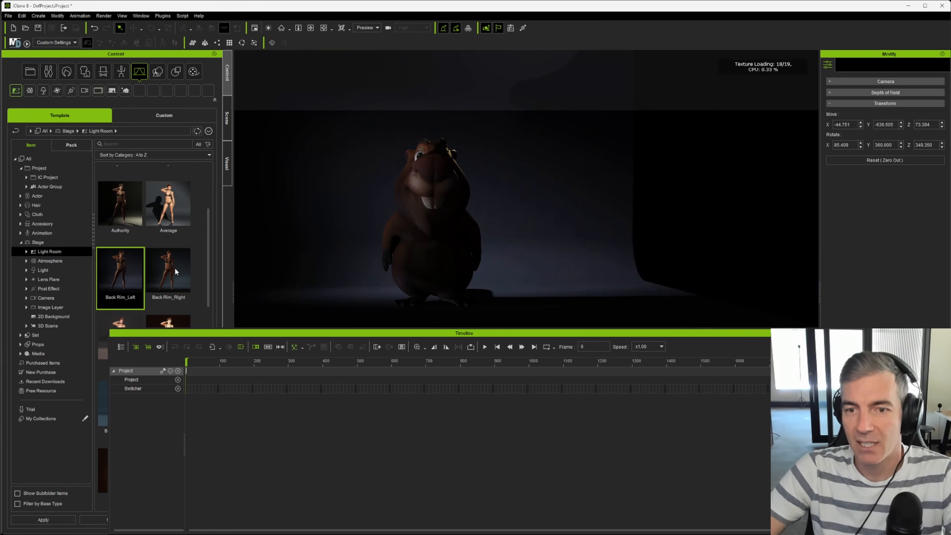
pyautogui.doubleClick(174, 271)
# Step: Apply the Bright light room to the scene and inspect the beaver's lighting from several angles
pyautogui.scroll(-1, 173, 269)
pyautogui.doubleClick(168, 300)
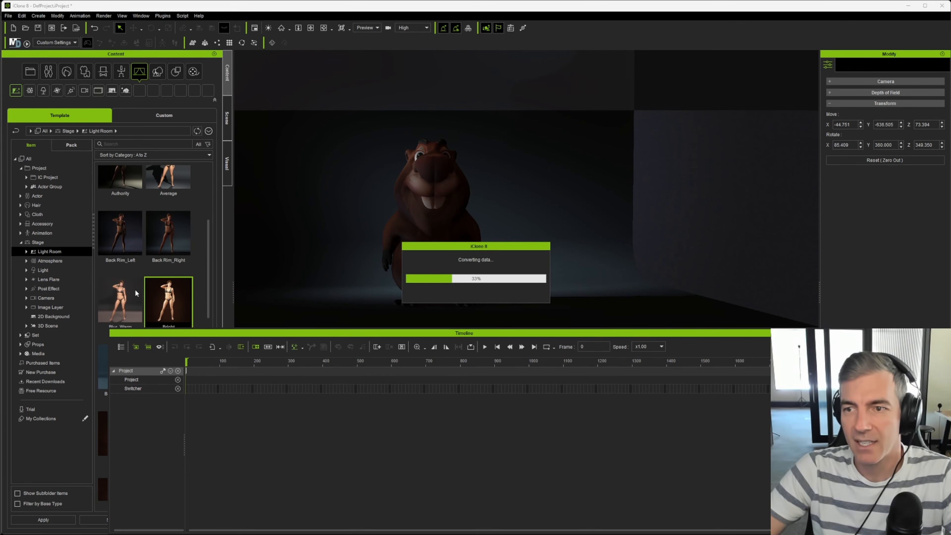
pyautogui.keyDown('alt'); pyautogui.moveTo(418, 262); pyautogui.dragTo(326, 265); pyautogui.keyUp('alt')
pyautogui.scroll(3, 423, 251)
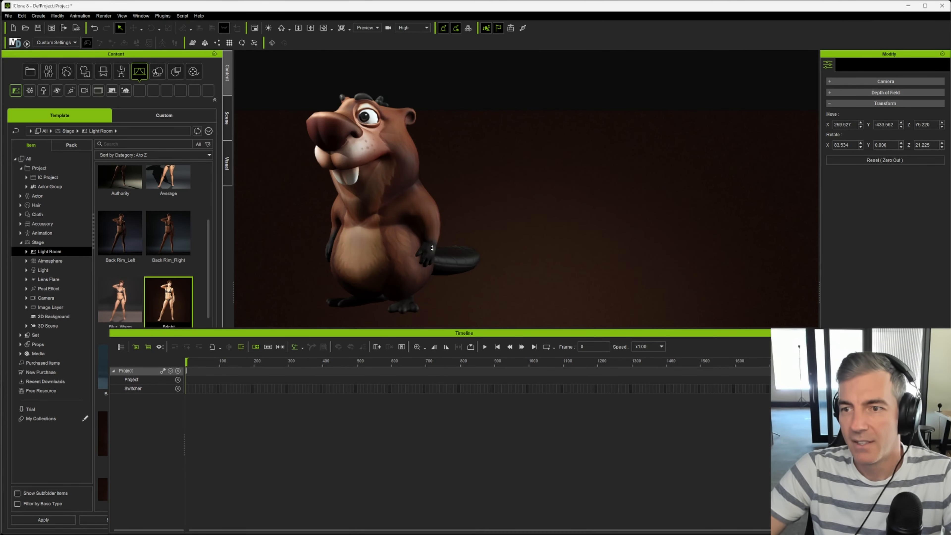
pyautogui.keyDown('alt'); pyautogui.moveTo(405, 244); pyautogui.dragTo(516, 276, button='middle'); pyautogui.keyUp('alt')
pyautogui.scroll(3, 516, 278)
pyautogui.keyDown('alt'); pyautogui.moveTo(464, 259); pyautogui.dragTo(477, 323, button='middle'); pyautogui.keyUp('alt')
pyautogui.scroll(-3, 476, 322)
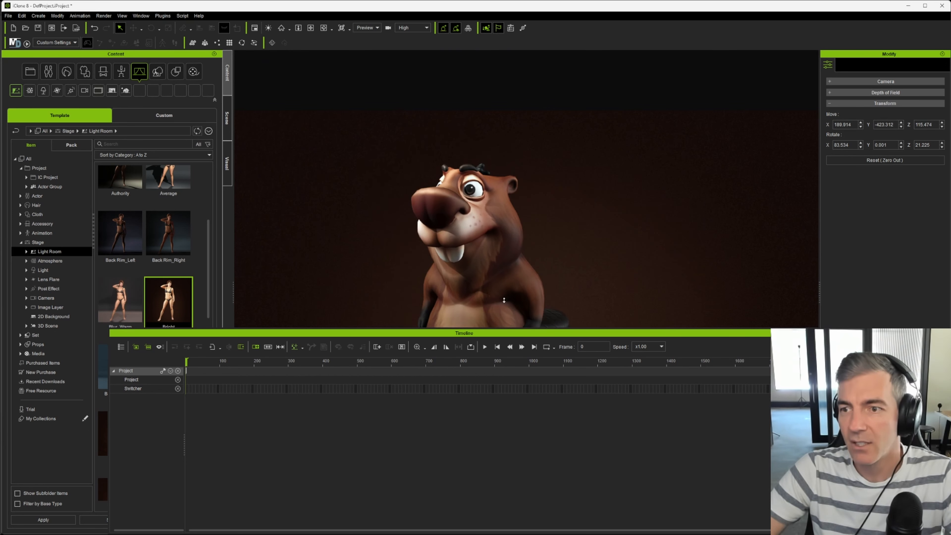
pyautogui.keyDown('alt'); pyautogui.moveTo(466, 292); pyautogui.dragTo(510, 292); pyautogui.keyUp('alt')
pyautogui.keyDown('alt'); pyautogui.moveTo(510, 292); pyautogui.dragTo(433, 258, button='middle'); pyautogui.keyUp('alt')
pyautogui.keyDown('alt'); pyautogui.moveTo(436, 258); pyautogui.dragTo(475, 256); pyautogui.keyUp('alt')
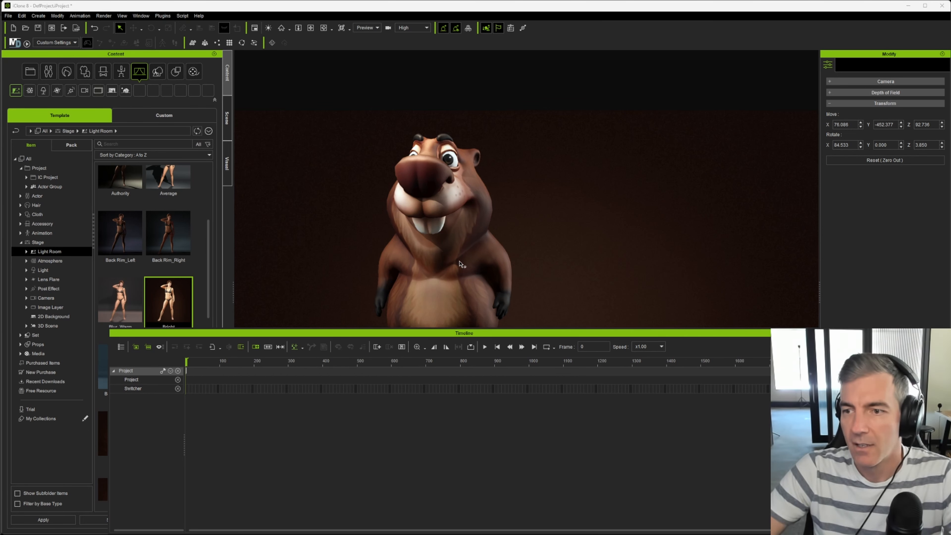
# Step: Shorten the timeline pane, then open Motion LIVE for the beaver with the LIVE FACE_iPhone gear activated
pyautogui.click(449, 254)
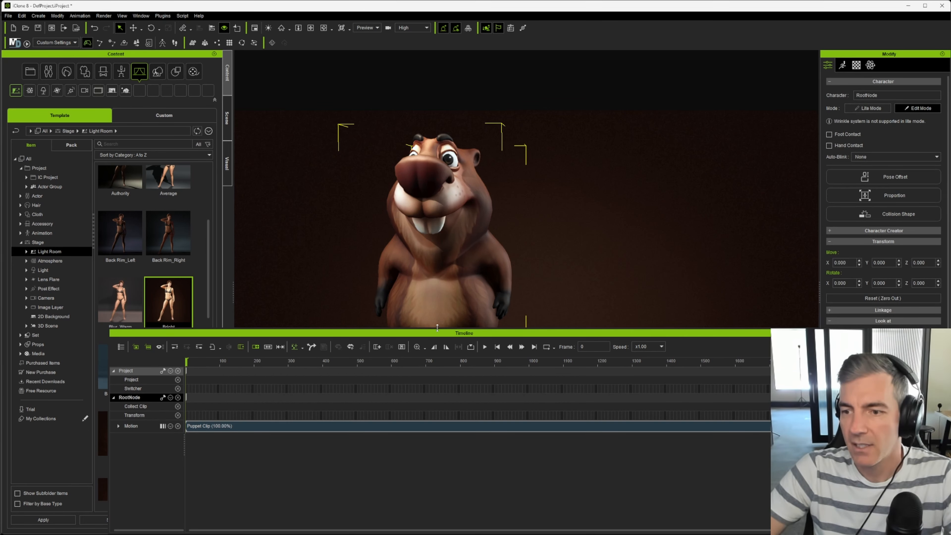
pyautogui.moveTo(443, 329); pyautogui.dragTo(429, 418)
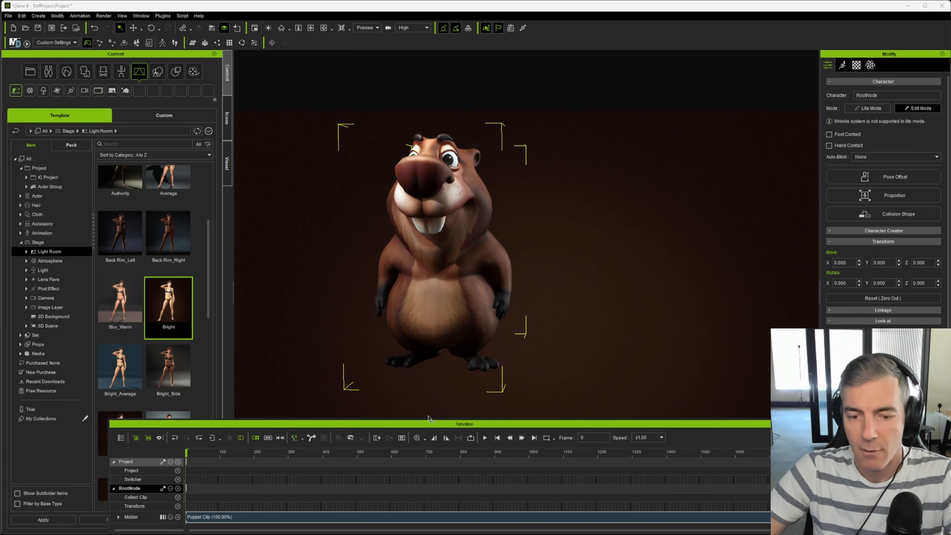
pyautogui.click(162, 15)
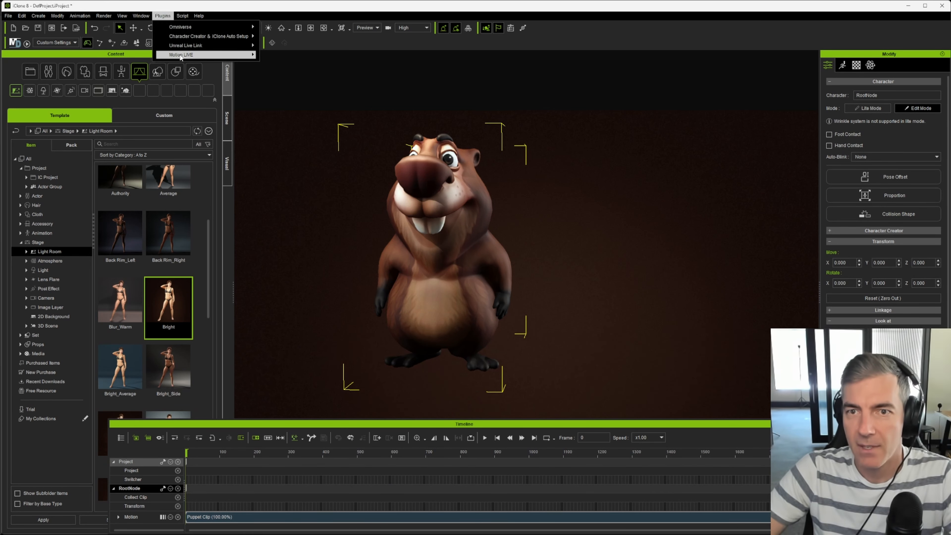
pyautogui.moveTo(181, 55)
pyautogui.click(292, 56)
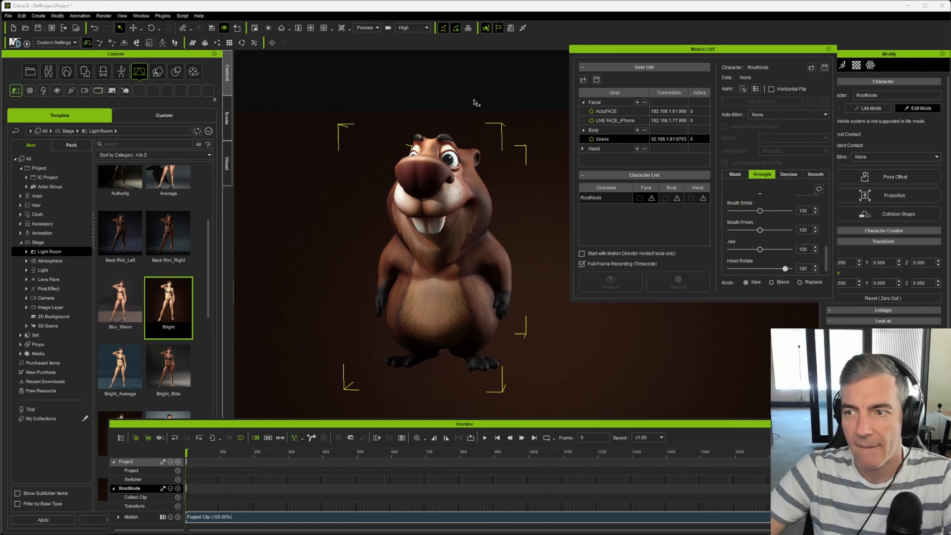
pyautogui.click(591, 121)
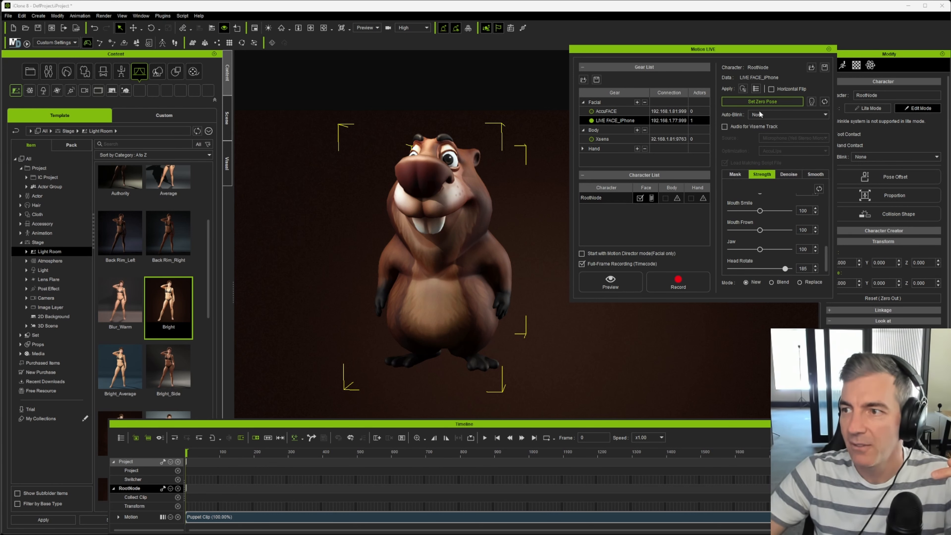
# Step: Enable audio for the viseme track and record a live facial performance on the beaver
pyautogui.click(724, 126)
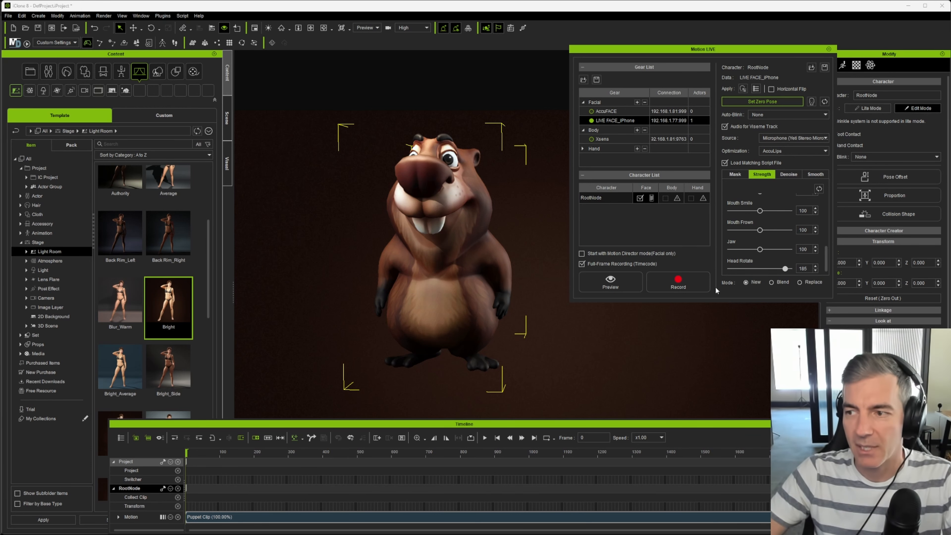
pyautogui.click(687, 285)
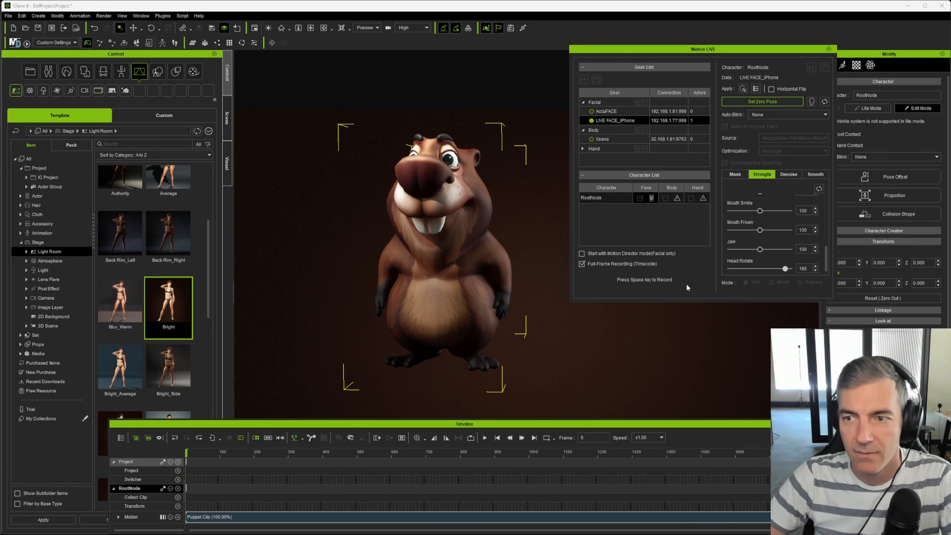
pyautogui.press('space')
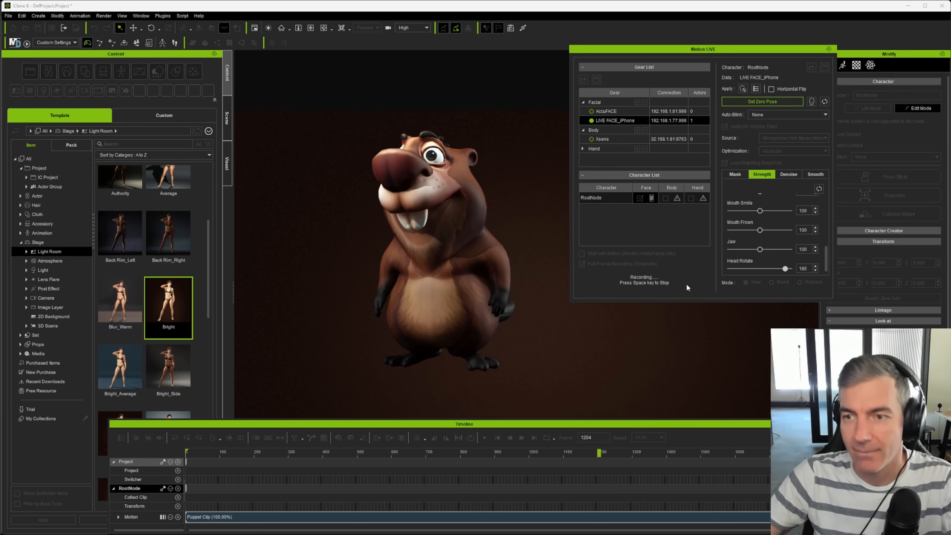
pyautogui.press('space')
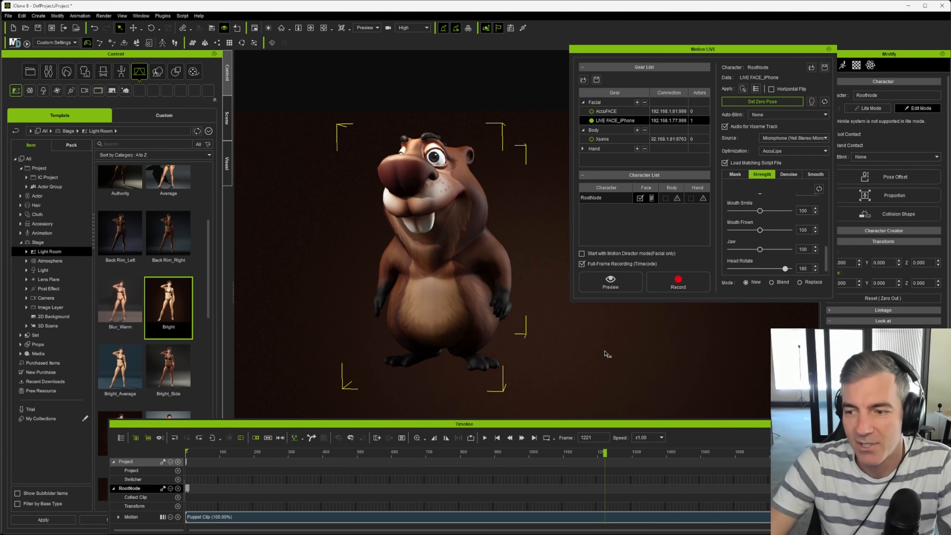
# Step: Play back the recorded facial performance from frame 0
pyautogui.moveTo(605, 453); pyautogui.dragTo(133, 443)
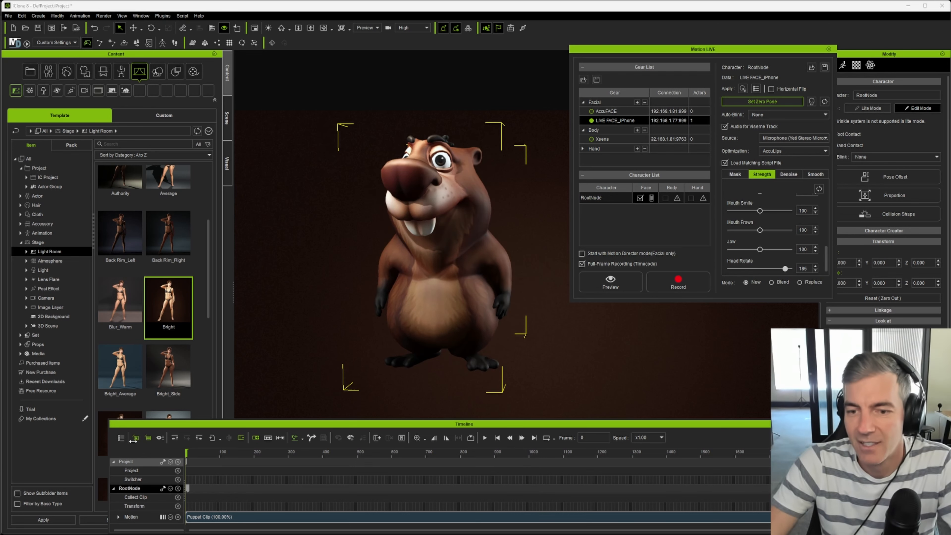
pyautogui.press('space')
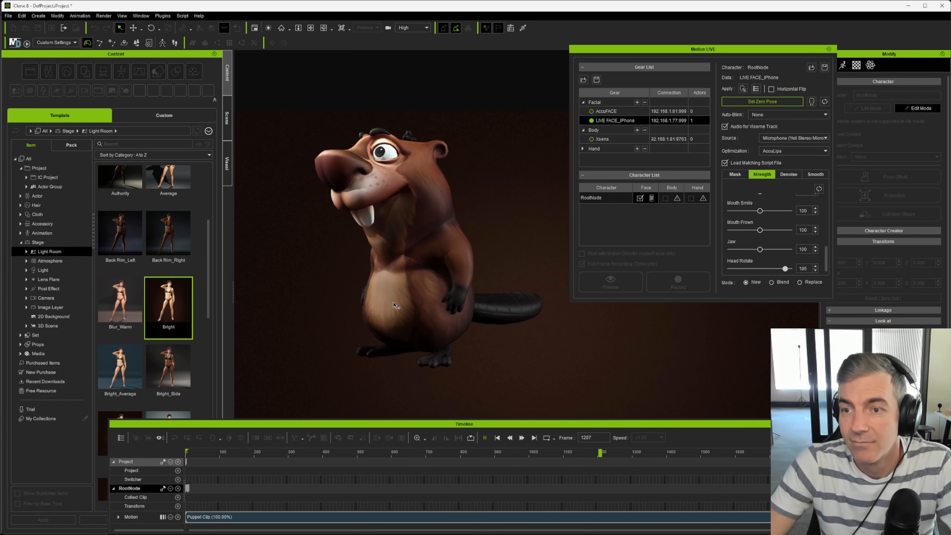
pyautogui.press('space')
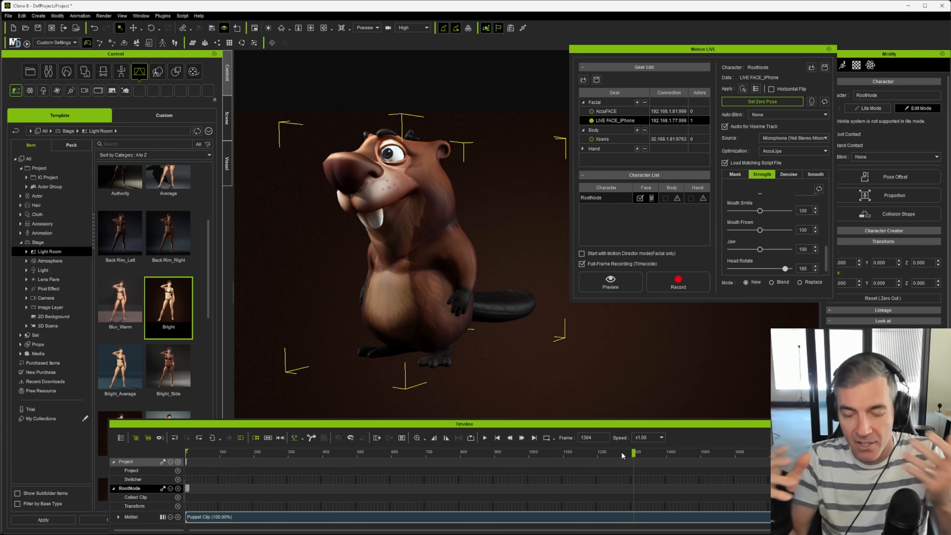
# Step: Replay the recorded performance from an earlier frame and examine the beaver's face and body from both sides
pyautogui.keyDown('alt'); pyautogui.moveTo(440, 285); pyautogui.dragTo(478, 381); pyautogui.keyUp('alt')
pyautogui.moveTo(369, 454); pyautogui.dragTo(273, 453)
pyautogui.press('space')
pyautogui.keyDown('alt'); pyautogui.moveTo(419, 332); pyautogui.dragTo(398, 319); pyautogui.keyUp('alt')
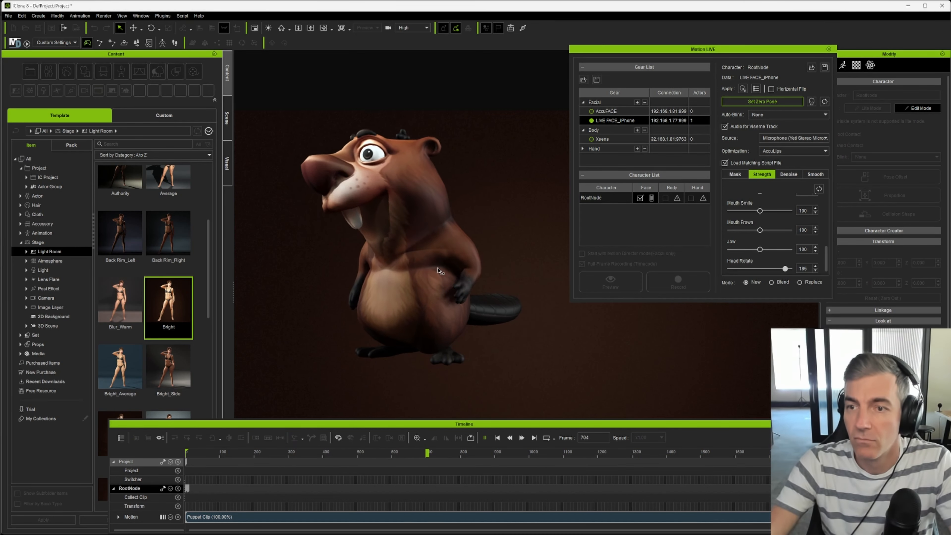
pyautogui.keyDown('alt'); pyautogui.moveTo(404, 320); pyautogui.dragTo(644, 259); pyautogui.keyUp('alt')
pyautogui.scroll(3, 368, 271)
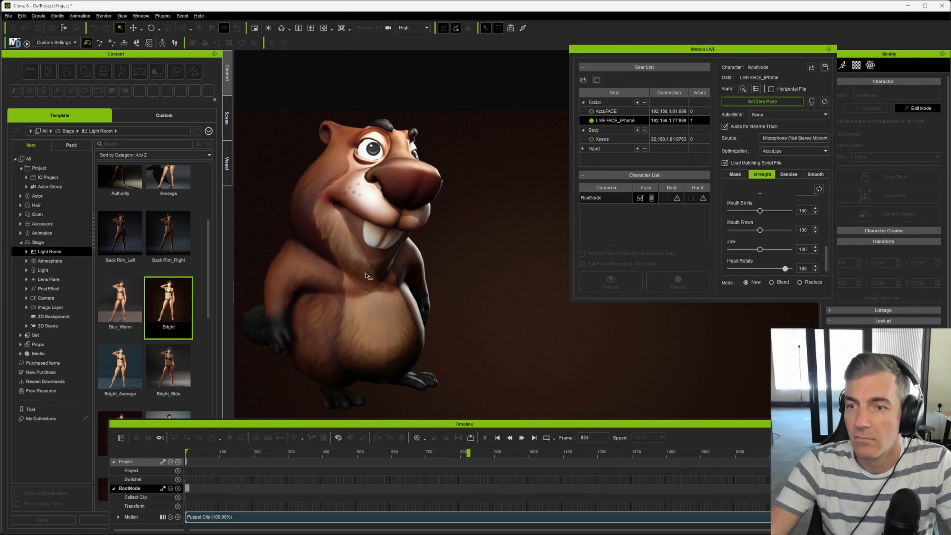
pyautogui.moveTo(367, 271); pyautogui.dragTo(432, 259, button='middle')
pyautogui.scroll(-3, 431, 259)
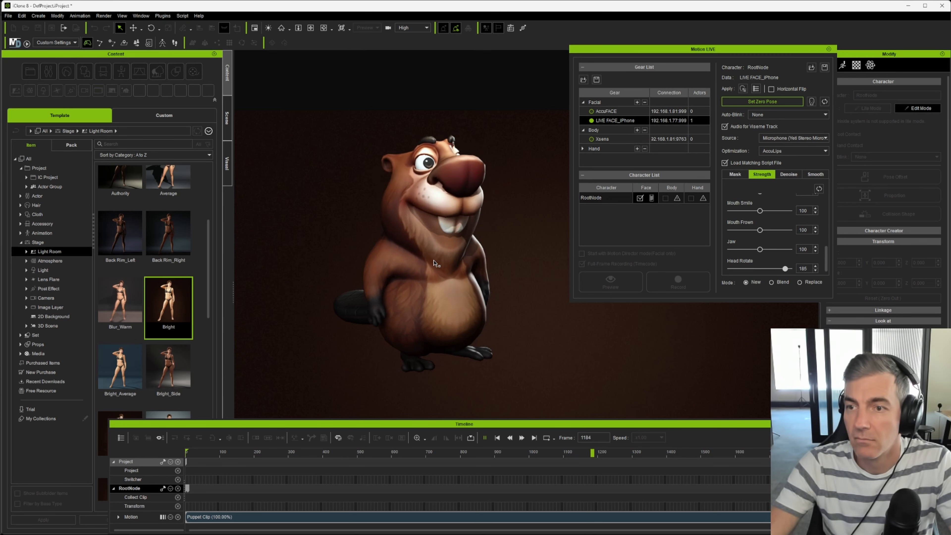
pyautogui.press('space')
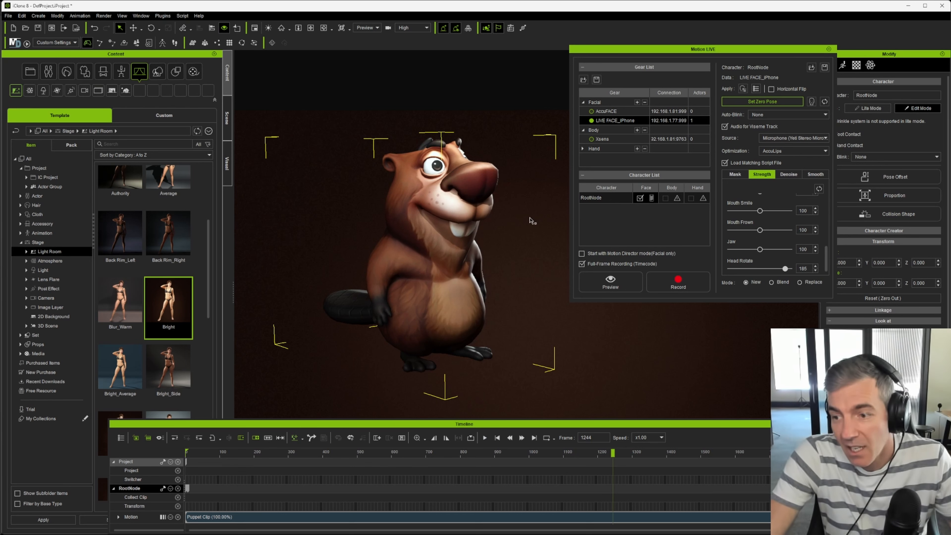
# Step: Close Motion LIVE and return the timeline to frame 0
pyautogui.click(829, 49)
pyautogui.click(448, 297)
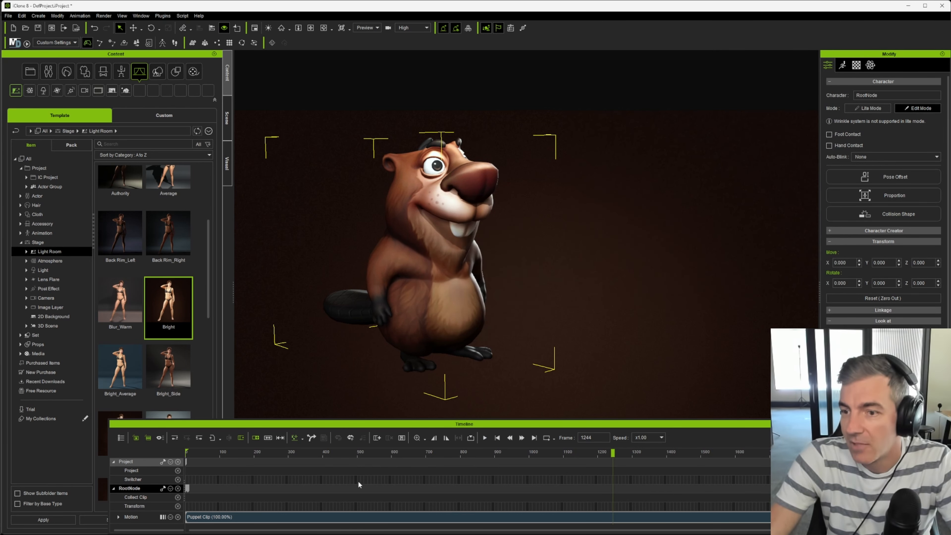
pyautogui.moveTo(207, 450); pyautogui.dragTo(122, 451)
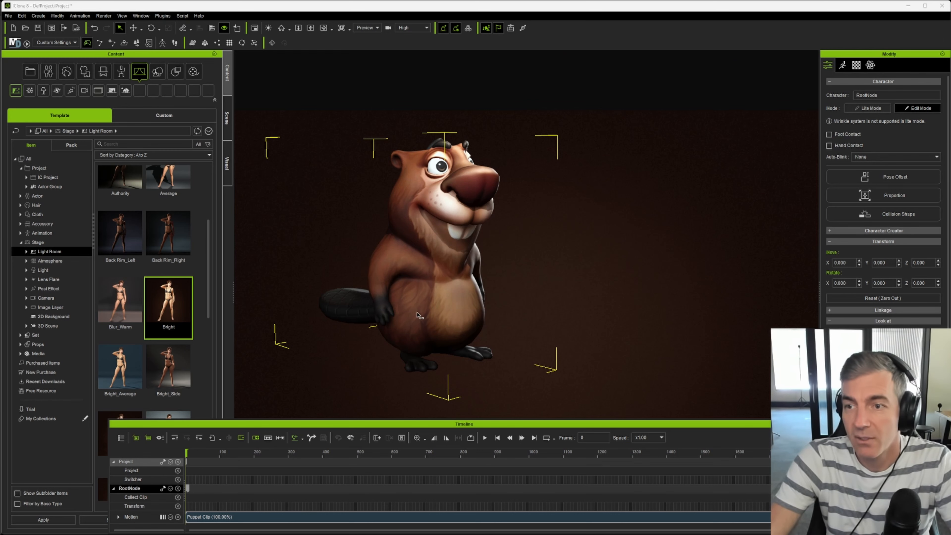
# Step: Frame the beaver's full body and play the animation from frame 0, examining the performance from both sides
pyautogui.keyDown('alt'); pyautogui.moveTo(419, 315); pyautogui.dragTo(506, 324); pyautogui.keyUp('alt')
pyautogui.scroll(2, 421, 294)
pyautogui.scroll(-1, 431, 291)
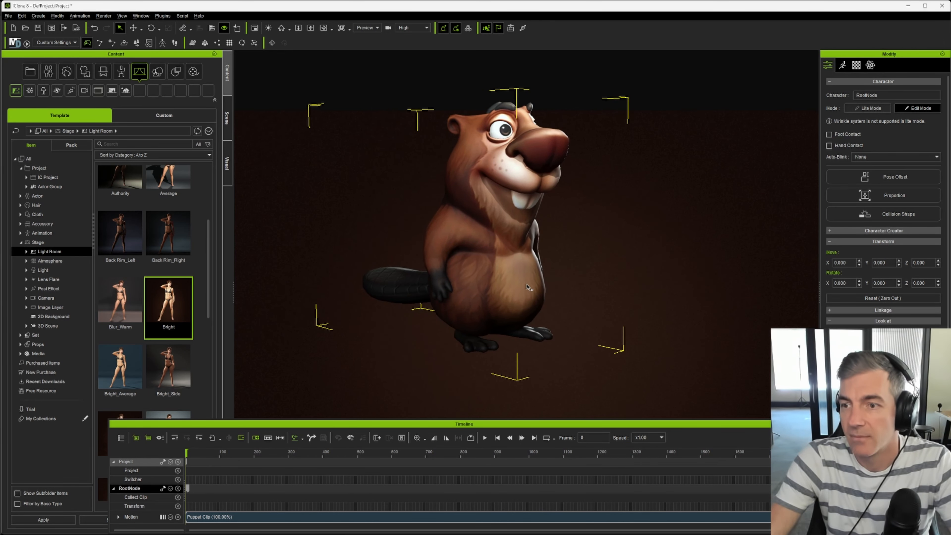
pyautogui.scroll(3, 508, 277)
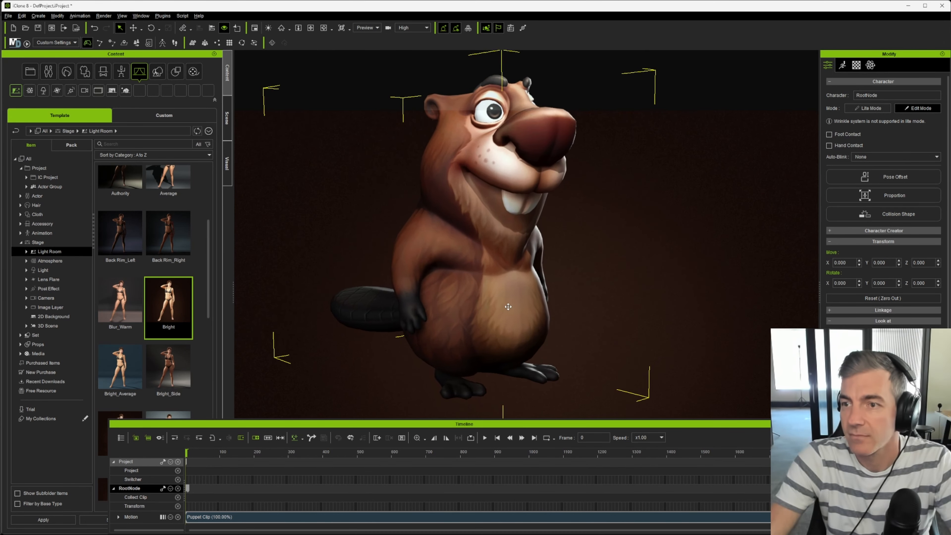
pyautogui.scroll(-2, 509, 310)
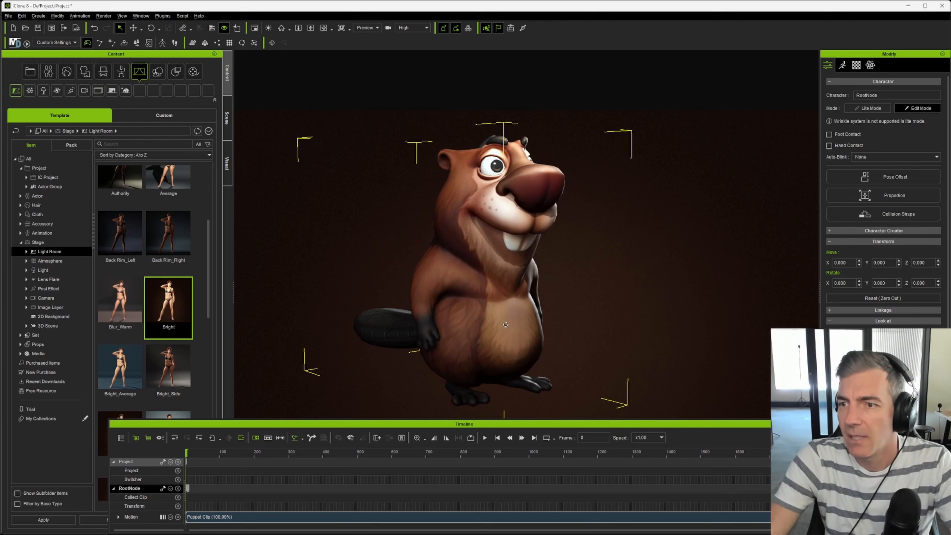
pyautogui.press('space')
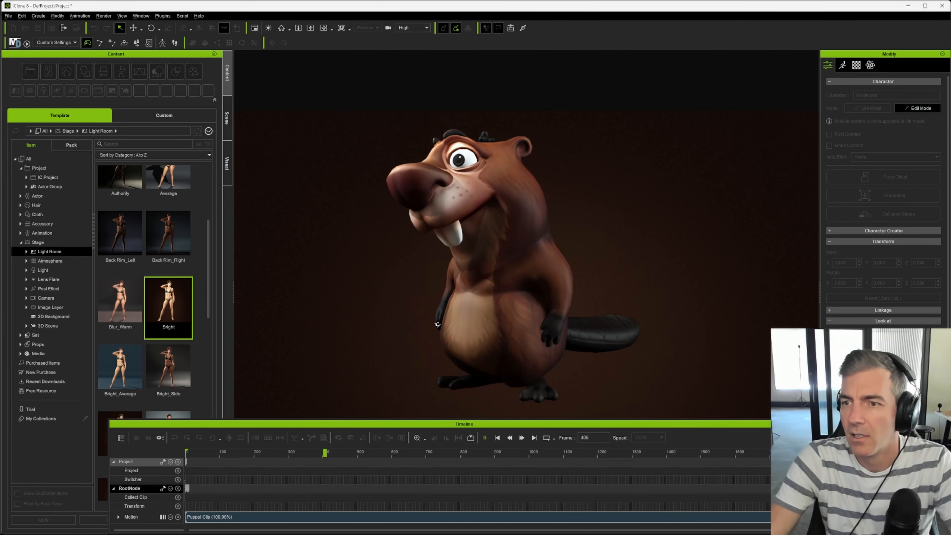
pyautogui.press('alt')
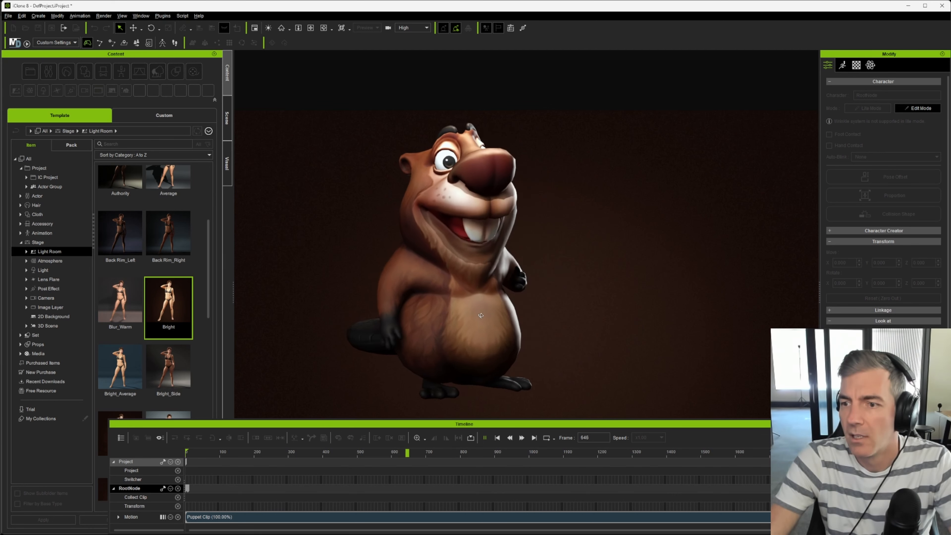
pyautogui.press('space')
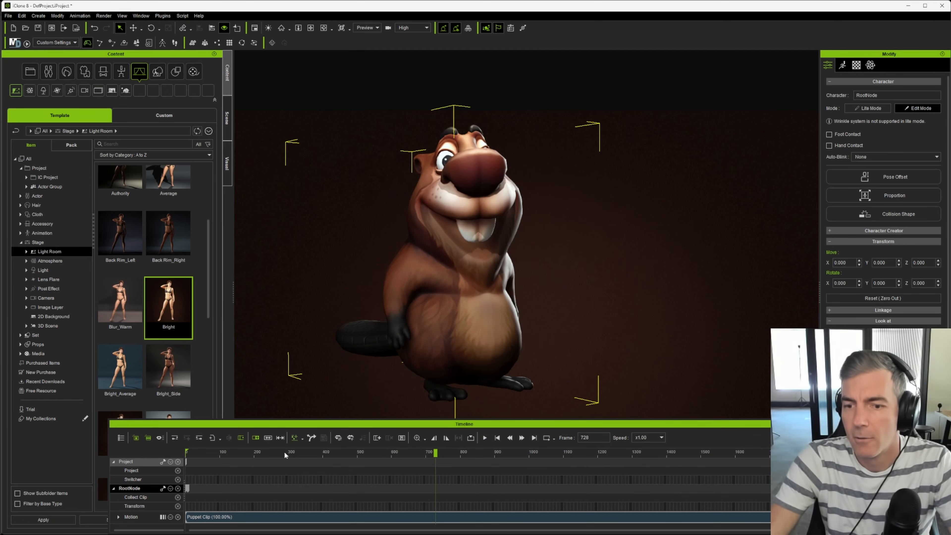
# Step: Replay the animation from the start, examine the beaver from the front and side, and rewind to frame 0
pyautogui.click(184, 451)
pyautogui.press('space')
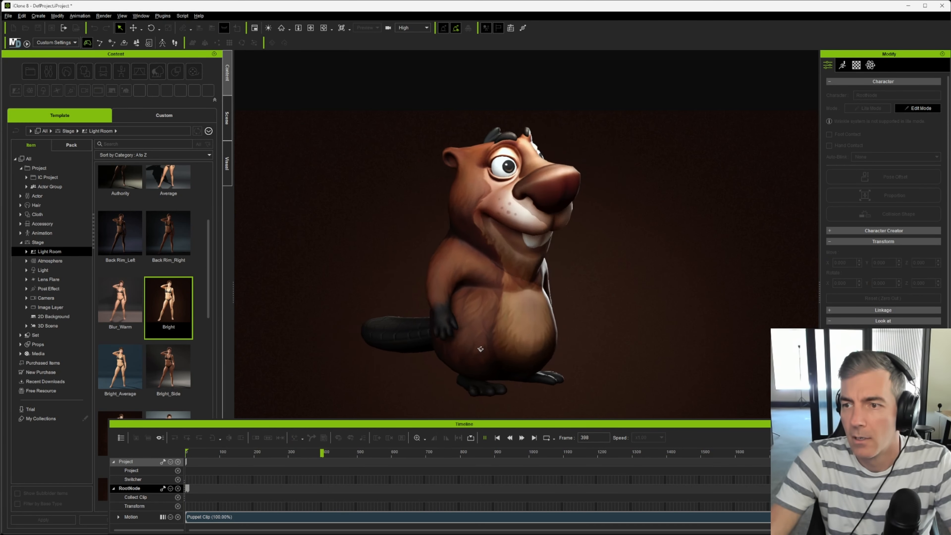
pyautogui.press('space')
pyautogui.moveTo(253, 455); pyautogui.dragTo(136, 446)
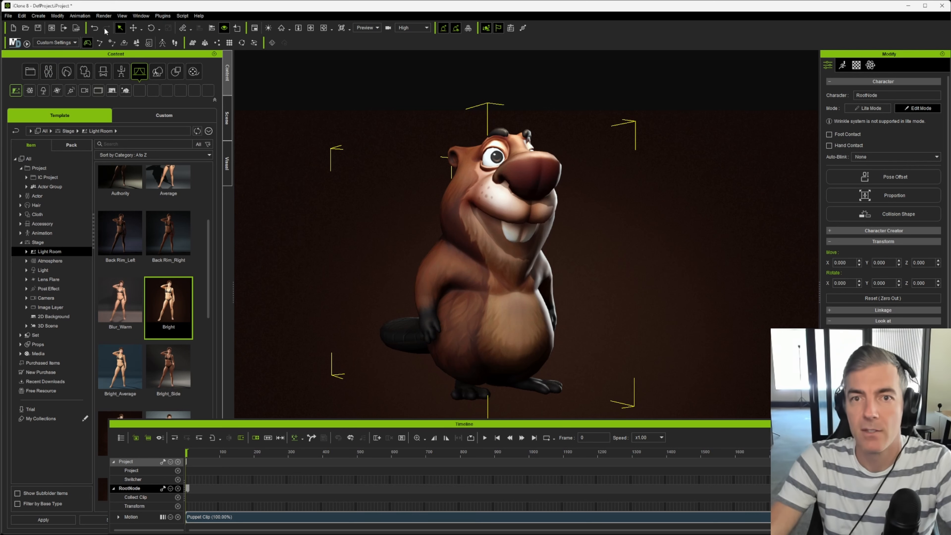
# Step: Open the video render settings and choose MOV as the output format
pyautogui.click(104, 16)
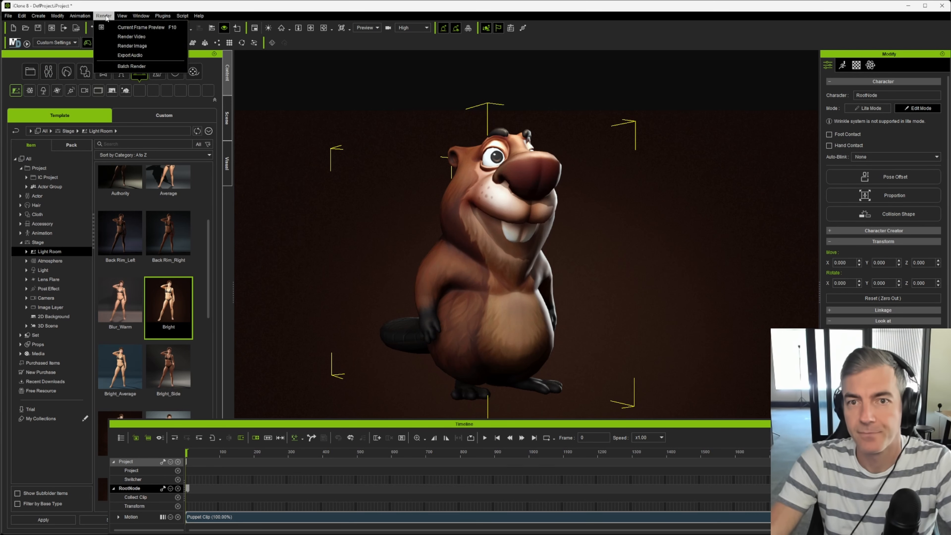
pyautogui.click(132, 36)
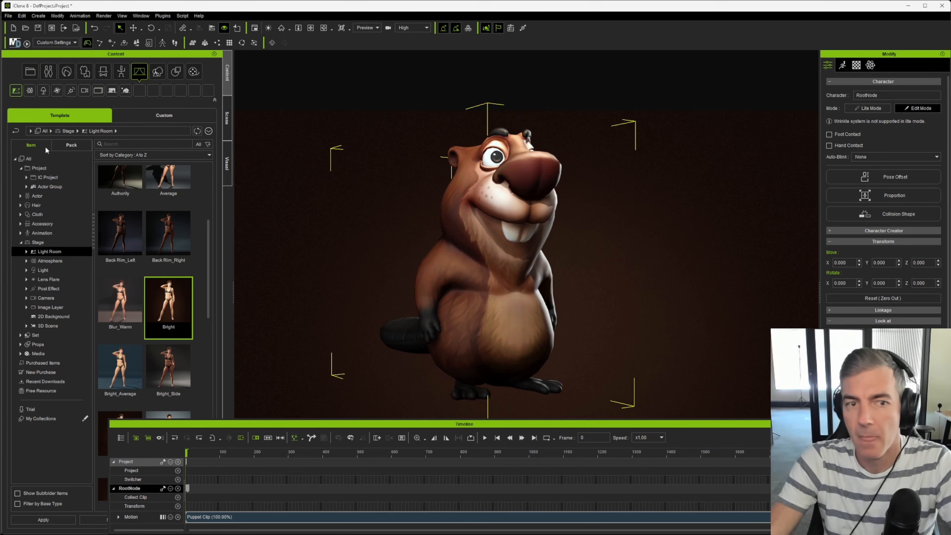
pyautogui.moveTo(68, 146); pyautogui.dragTo(523, 153)
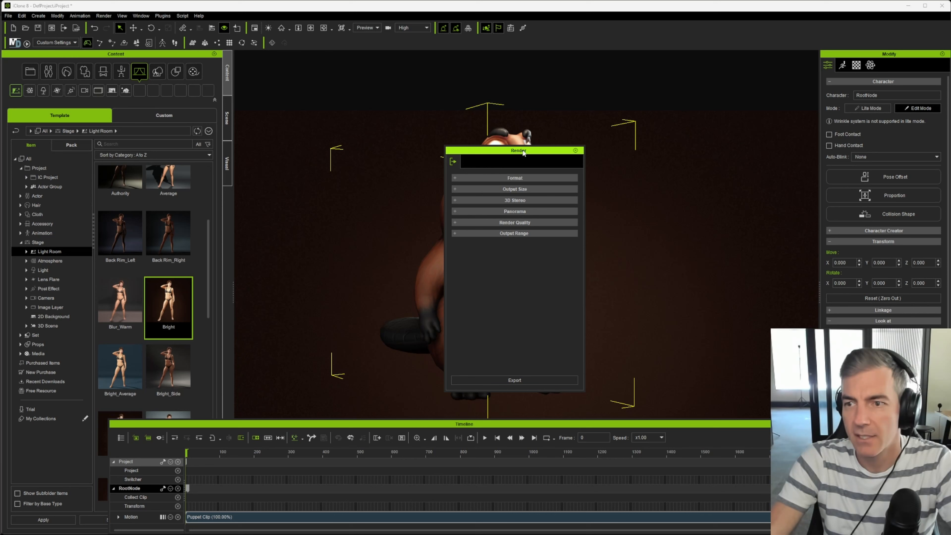
pyautogui.click(499, 178)
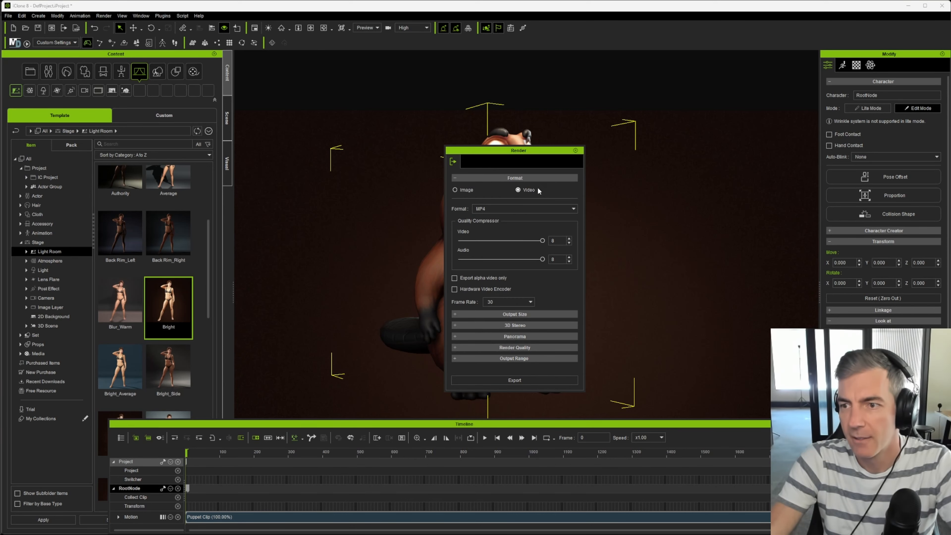
pyautogui.click(493, 208)
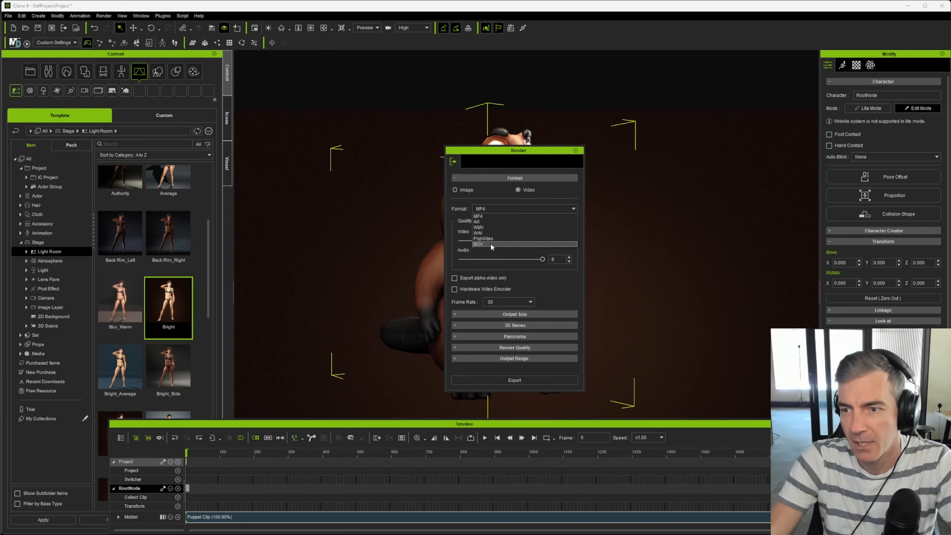
pyautogui.click(491, 244)
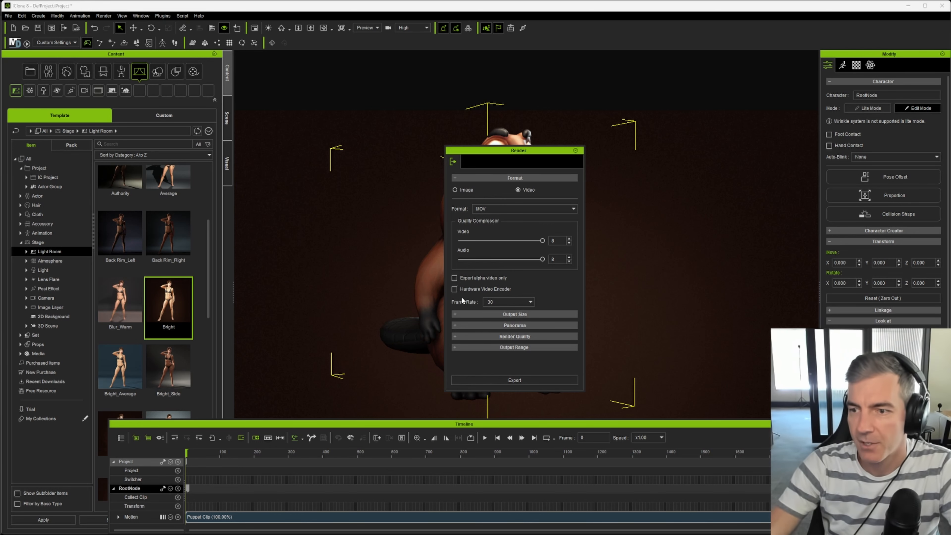
# Step: Set the render's frame size to HD 1080p (1920x1080)
pyautogui.click(527, 316)
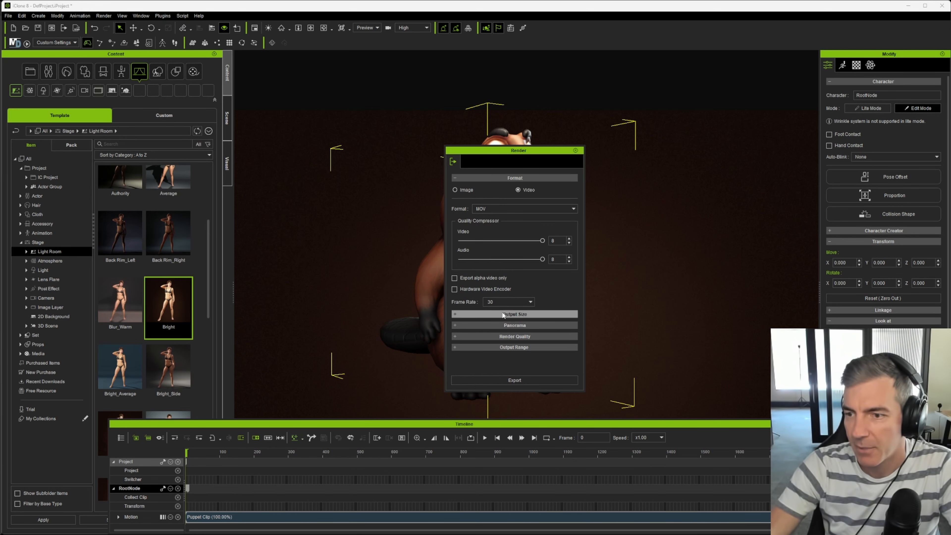
pyautogui.click(506, 329)
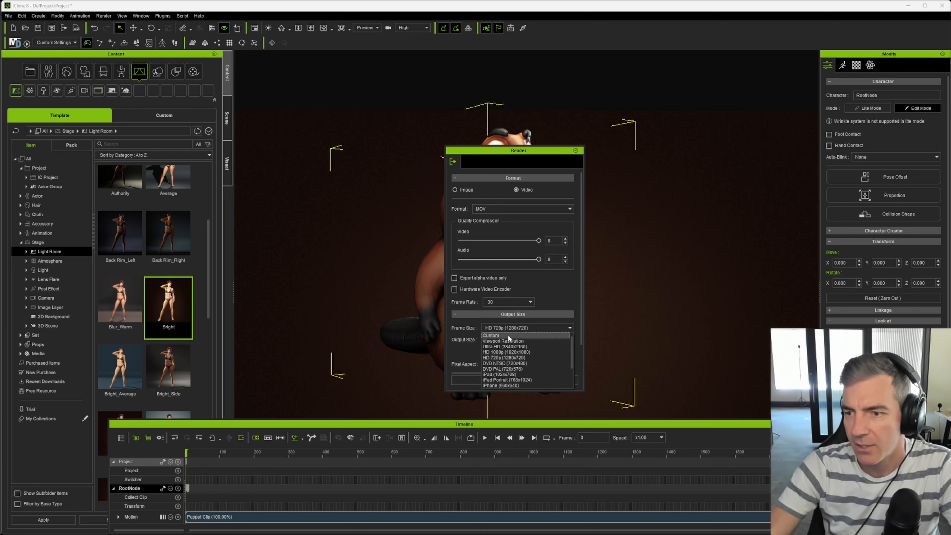
pyautogui.click(509, 352)
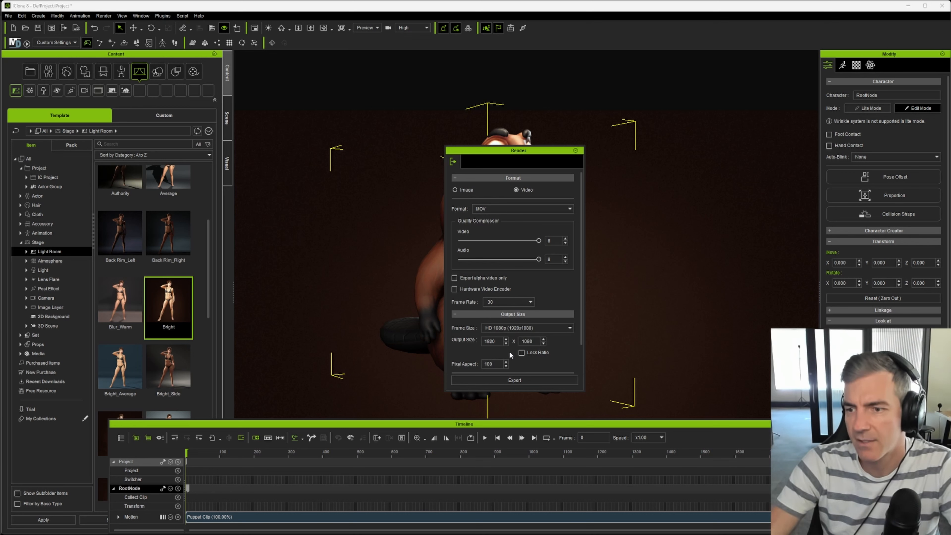
# Step: Set the Final Render anti-aliasing to High (3 x 3) and enable High Quality DOF
pyautogui.scroll(-2, 513, 357)
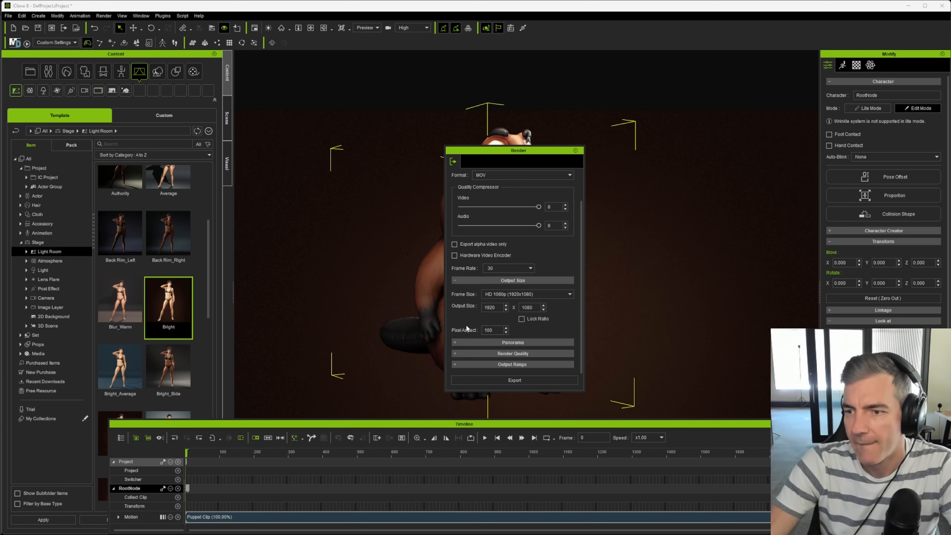
pyautogui.click(474, 355)
pyautogui.scroll(-5, 469, 348)
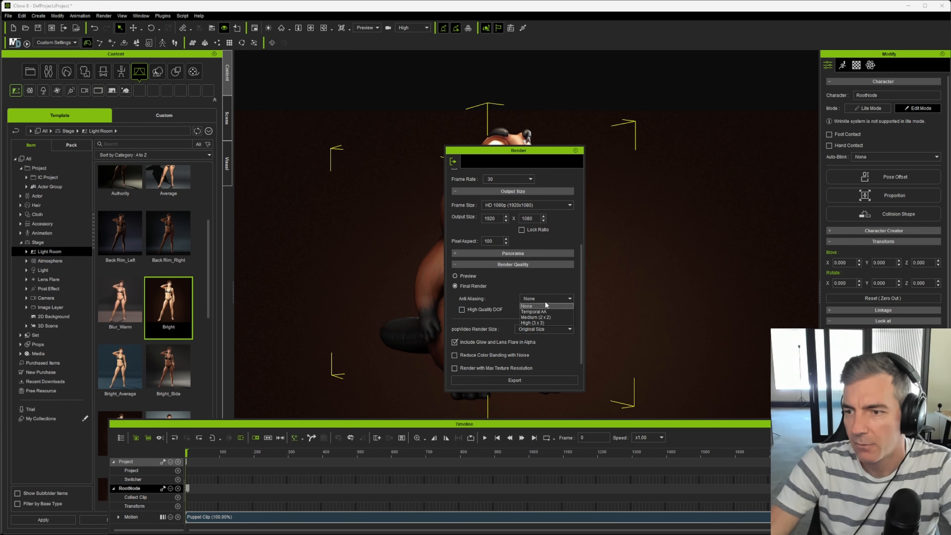
pyautogui.click(541, 323)
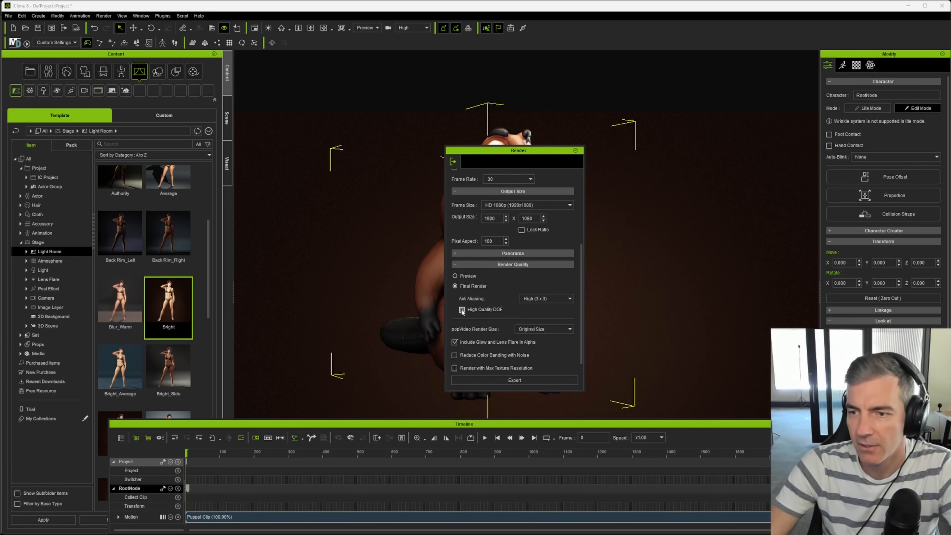
pyautogui.scroll(-1, 523, 313)
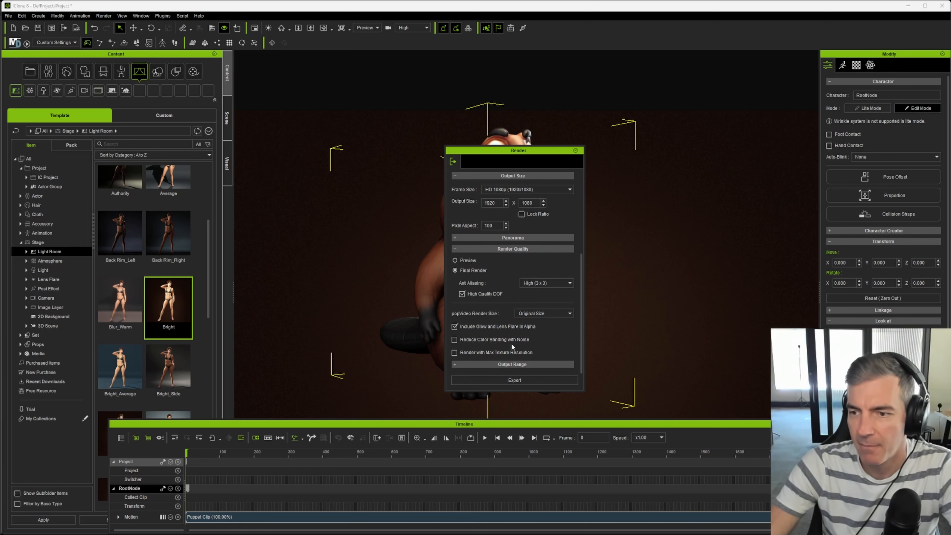
# Step: Limit the export range to frames 0 to 1175 by marking the end frame on the timeline
pyautogui.click(507, 366)
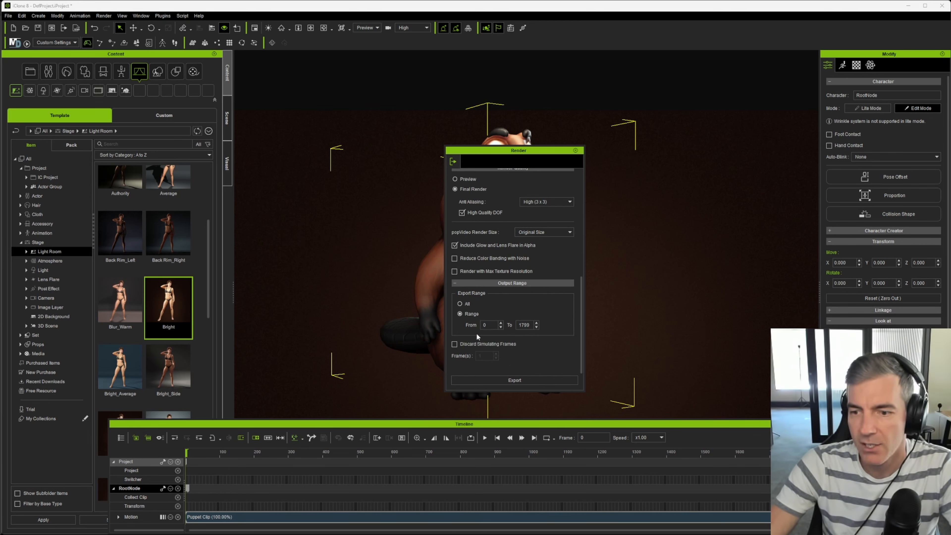
pyautogui.moveTo(243, 451); pyautogui.dragTo(590, 464)
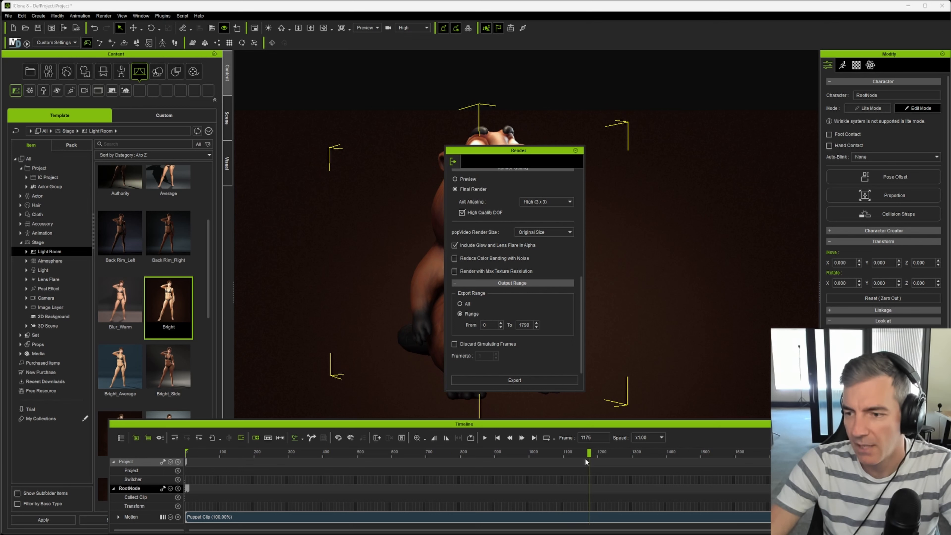
pyautogui.click(447, 438)
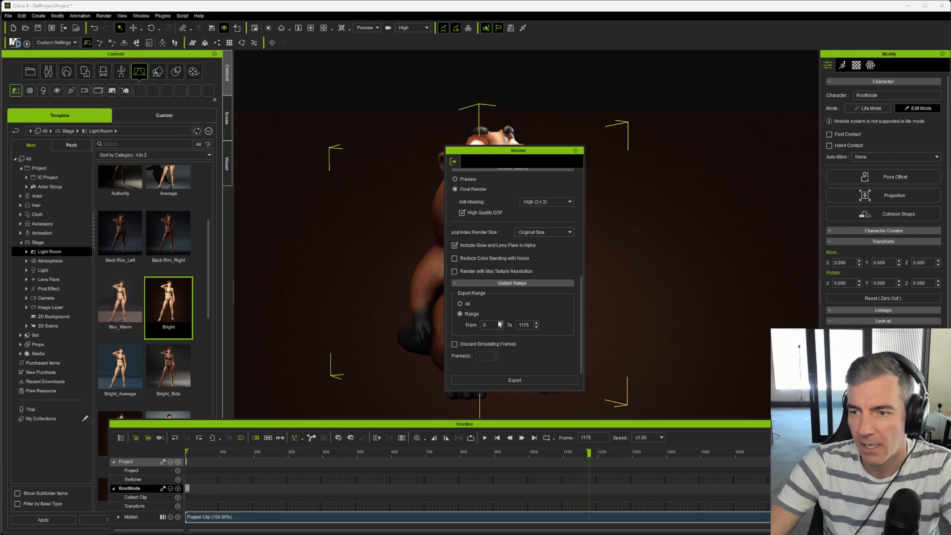
# Step: Export the video to the Videos folder as a QuickTime movie named Beaver Promo
pyautogui.click(515, 382)
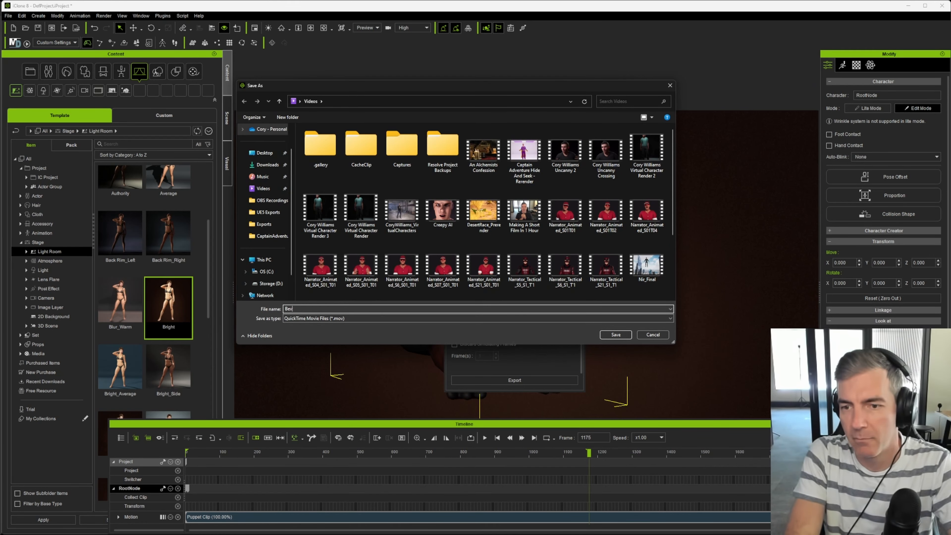
pyautogui.write('Beaver ')
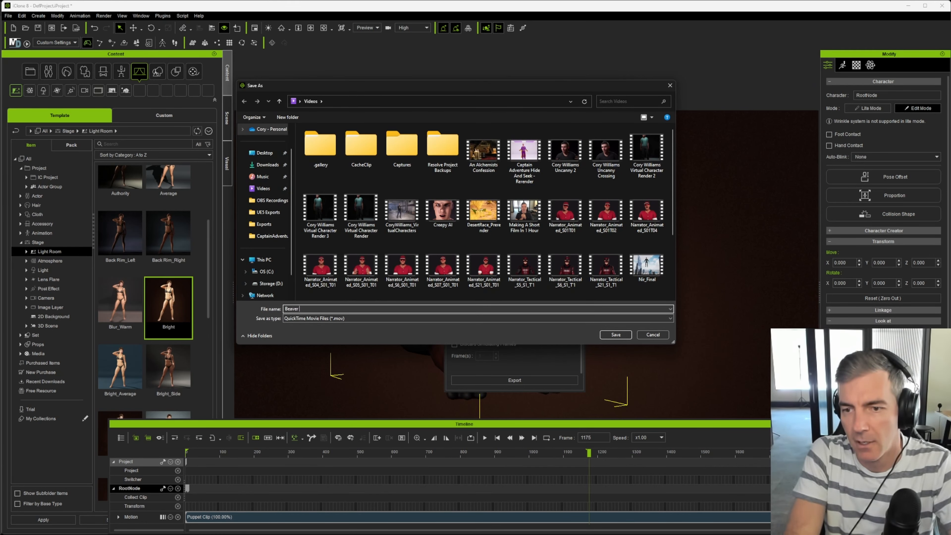
pyautogui.write('Promo')
pyautogui.press('Return')
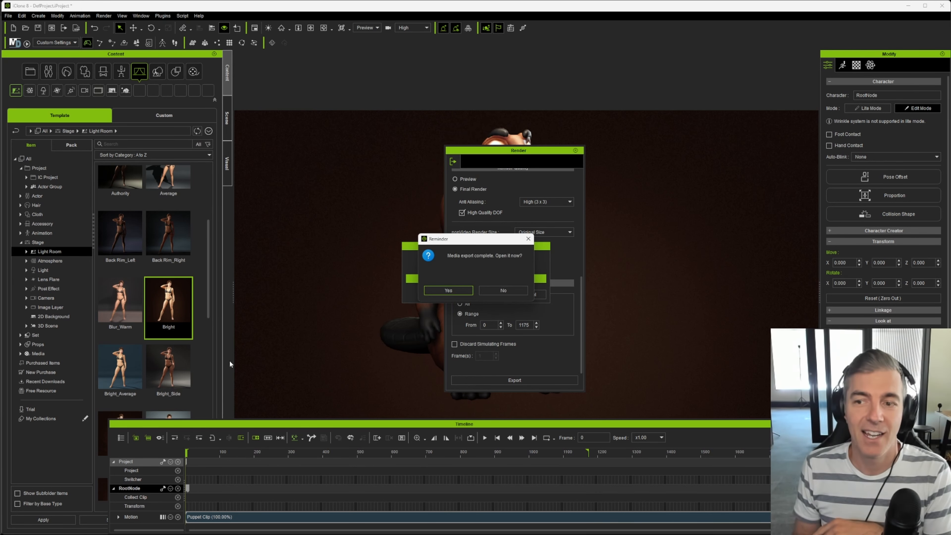
# Step: Open the exported video to review it, and close the player and the render settings
pyautogui.click(454, 291)
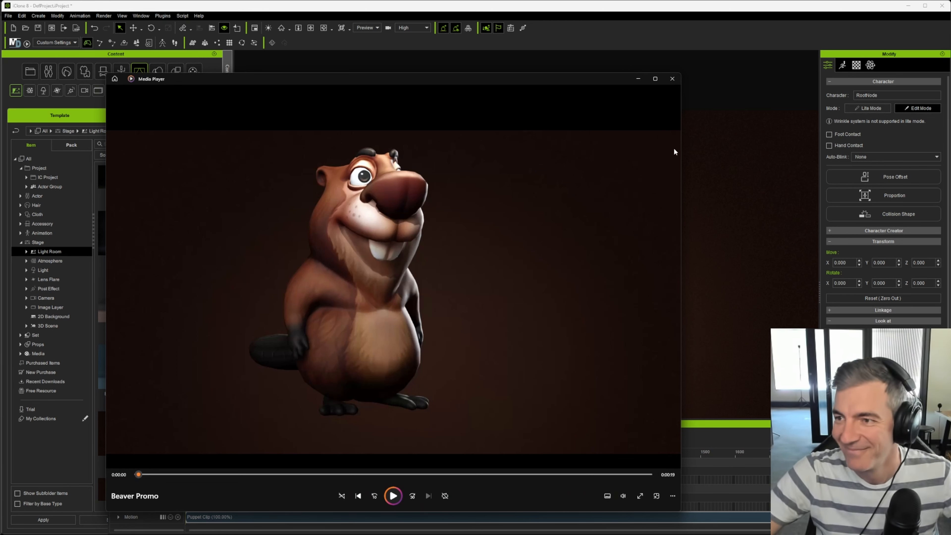
pyautogui.click(669, 80)
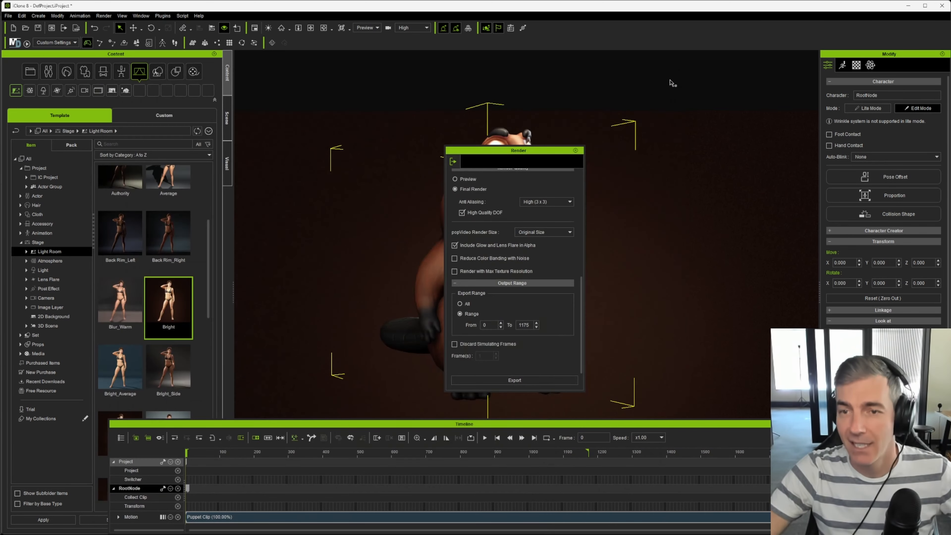
pyautogui.click(576, 151)
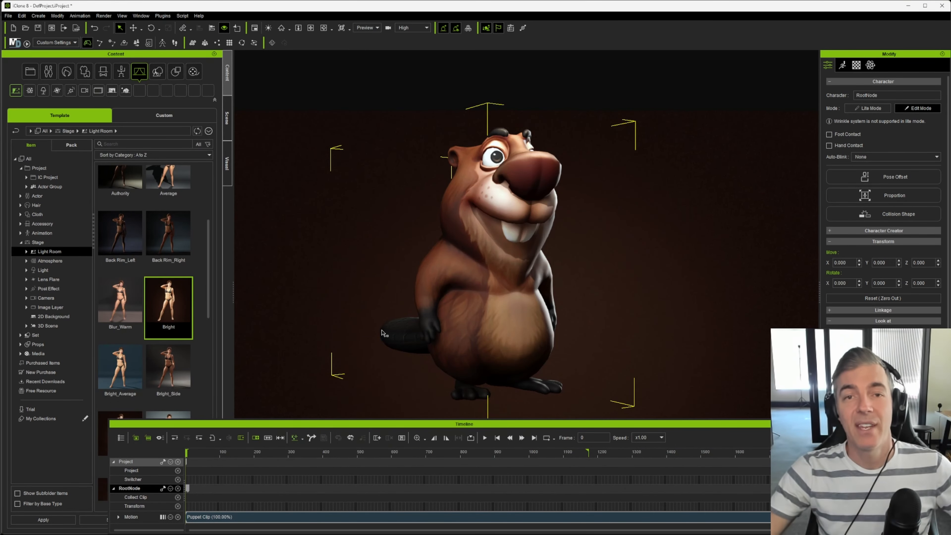